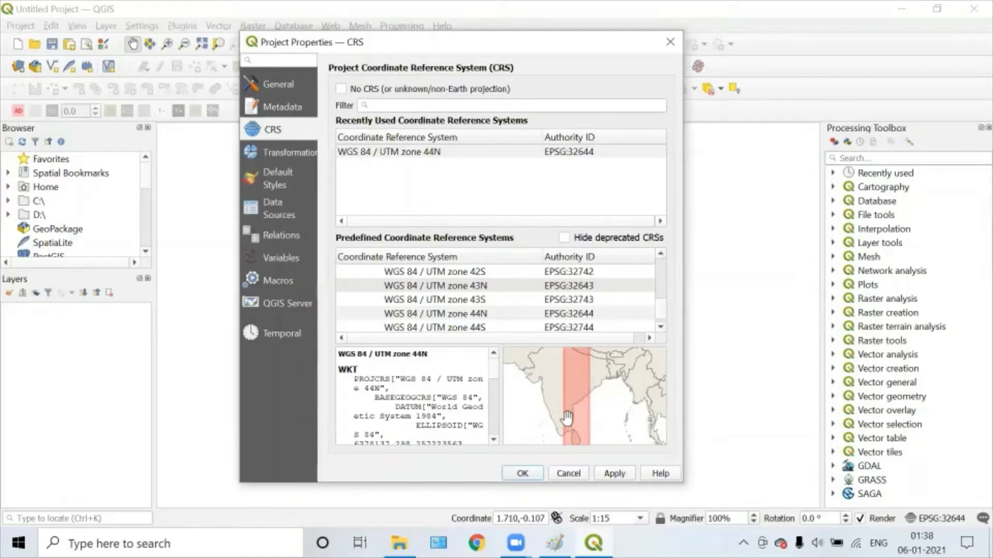
Step: Apply WGS 84 / UTM zone 44N (EPSG:32644) as the project's coordinate reference system and close the project properties
left_click(614, 474)
left_click(532, 473)
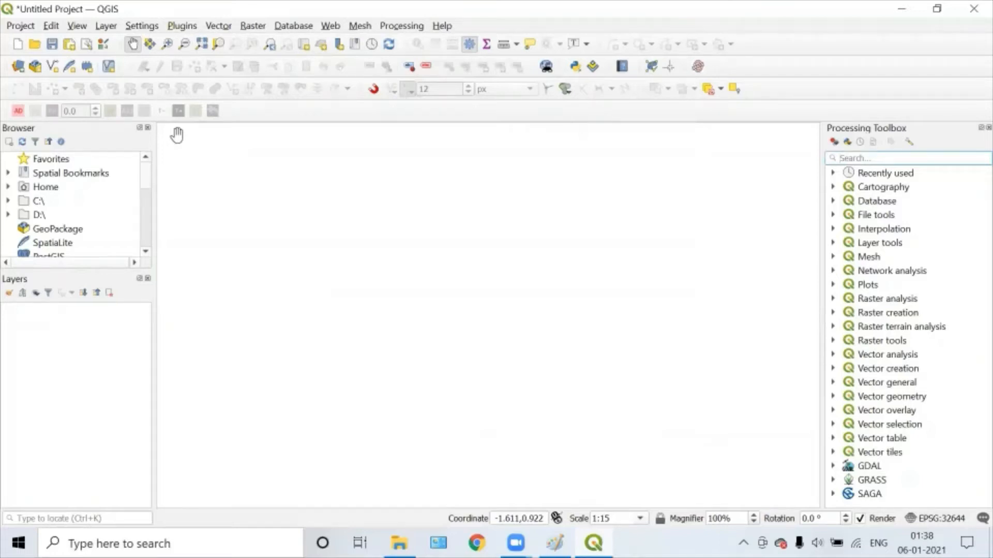
Step: Start adding a raster layer from file and browse to the Desktop's B3TR07 > drone folder
left_click(108, 28)
mouse_move(135, 79)
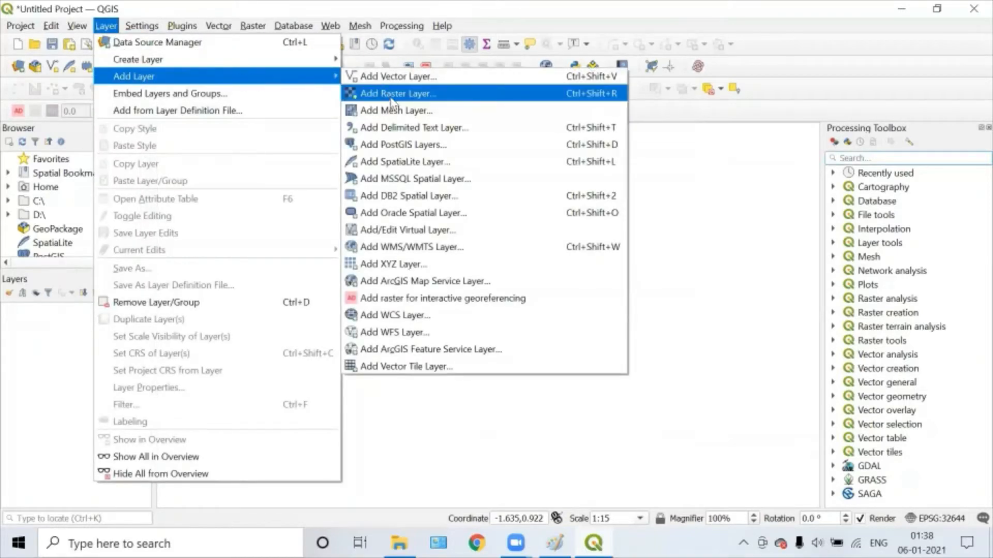
left_click(410, 99)
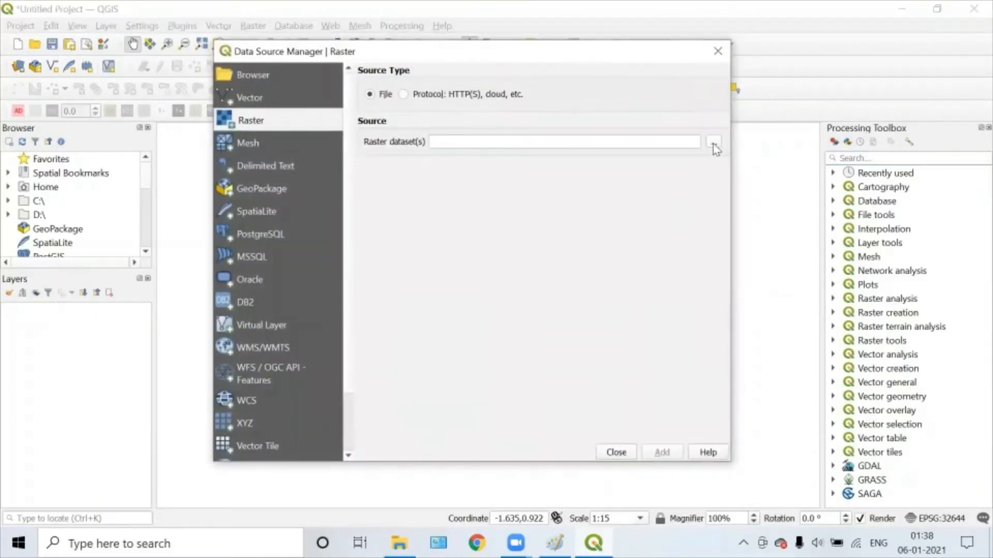
left_click(713, 144)
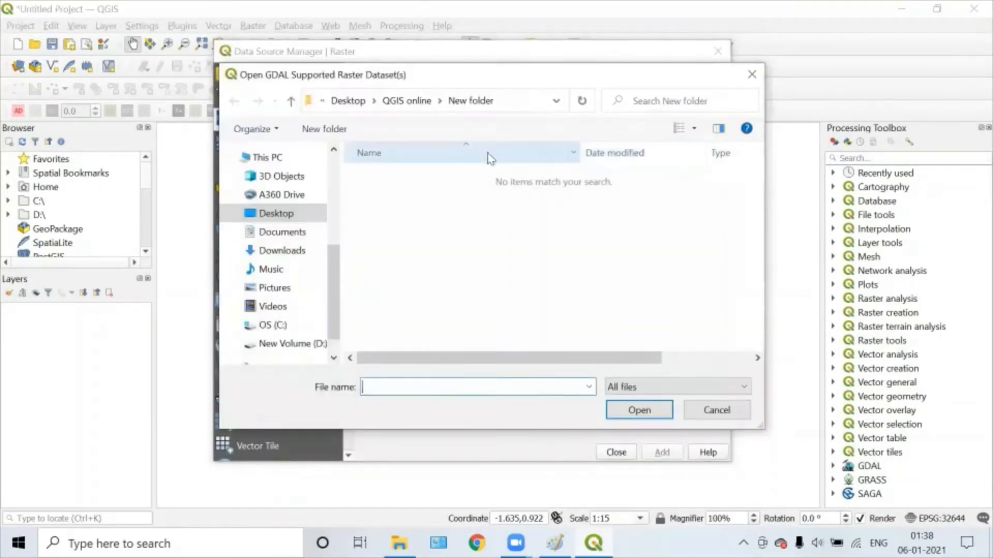
left_click(346, 101)
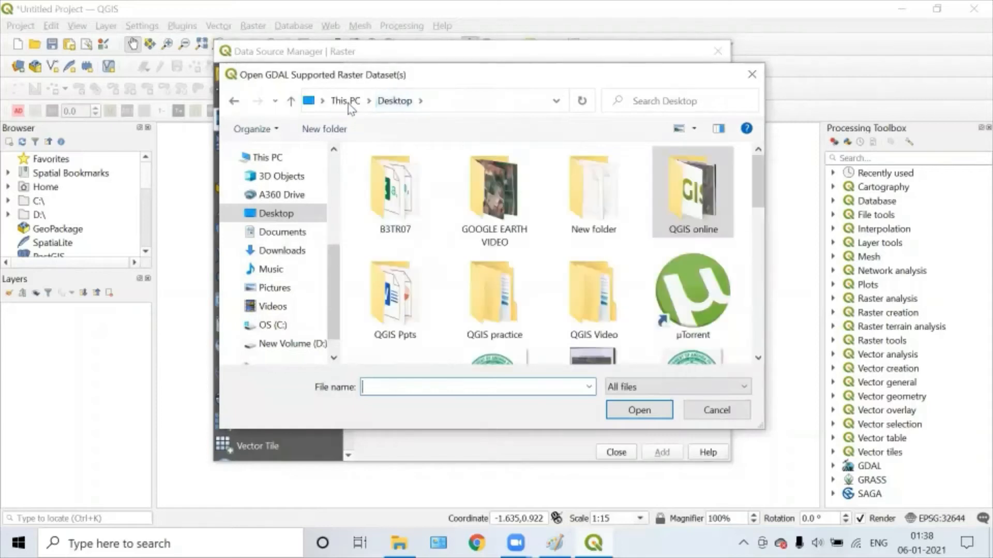
double_click(394, 212)
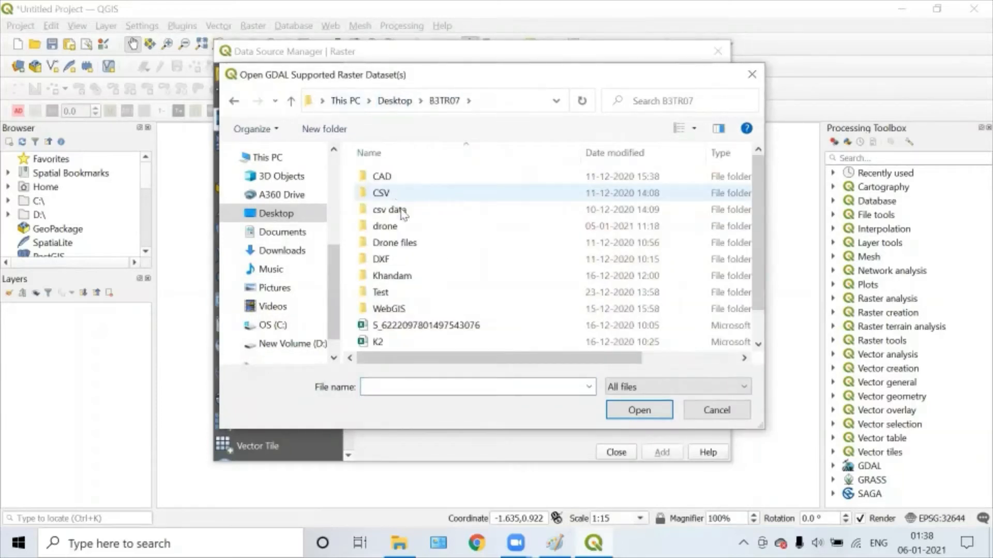
double_click(408, 231)
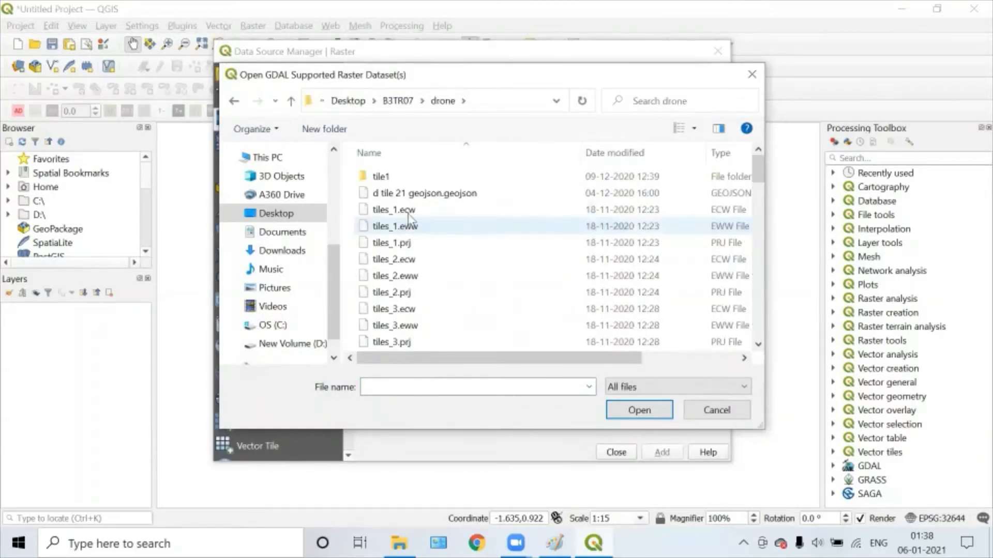
Step: Show only supported raster files and add tiles_1.ecw through tiles_24.ecw to the project
left_click(705, 388)
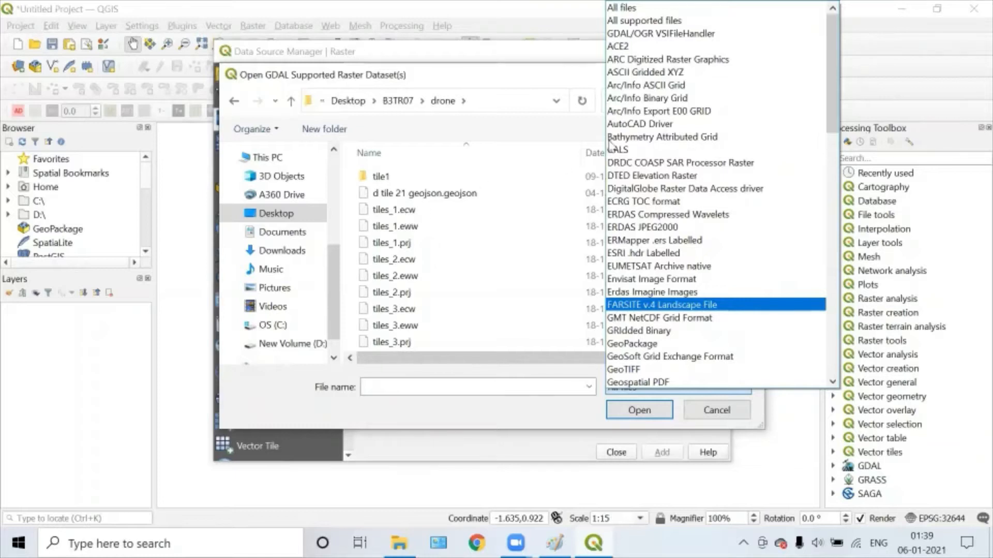
left_click(681, 20)
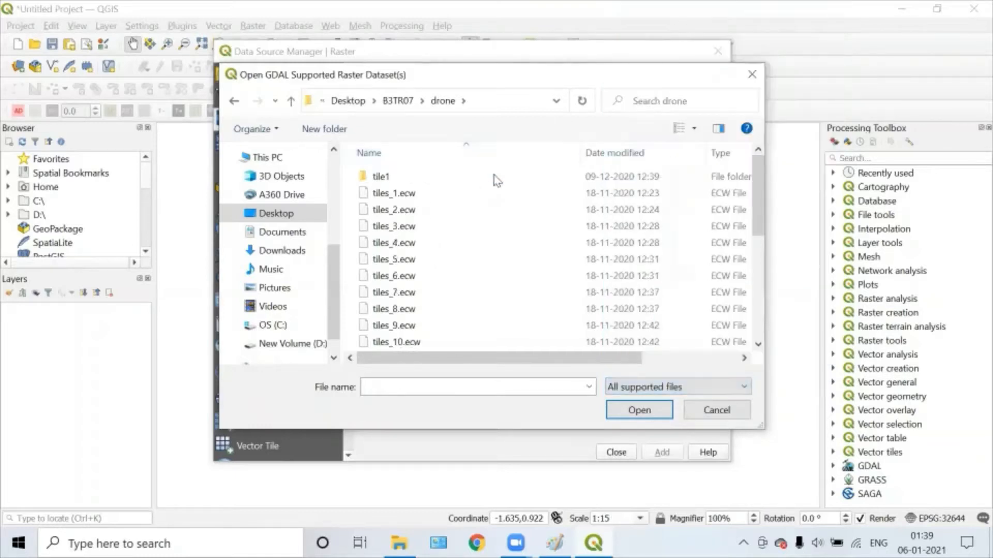
left_click(434, 197)
scroll(460, 255, "down", 4)
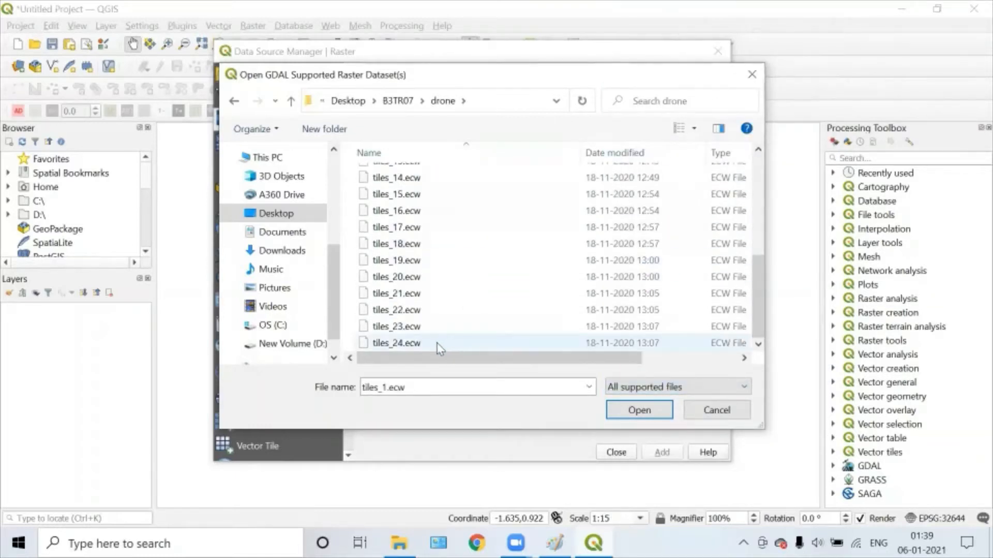
left_click(434, 343, "shift")
left_click(639, 410)
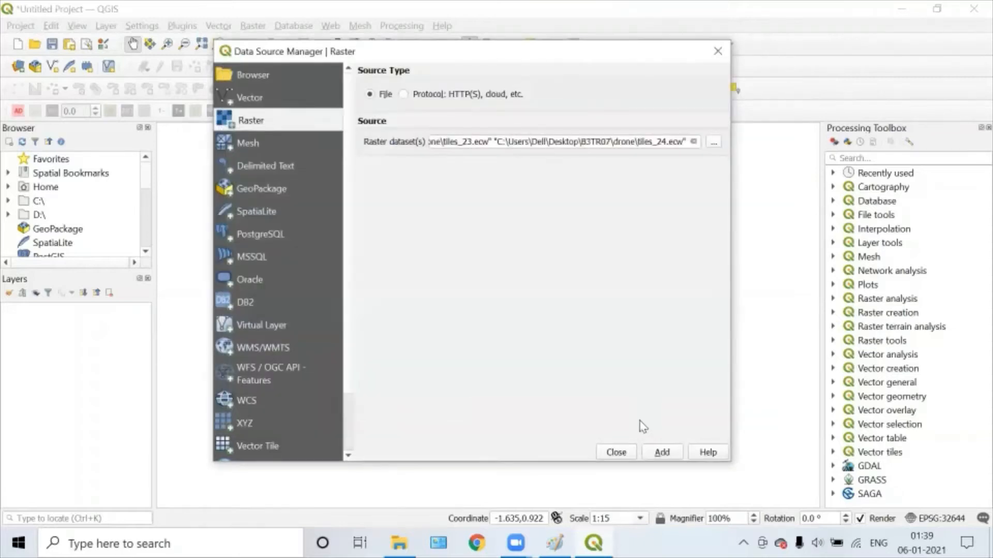
left_click(659, 455)
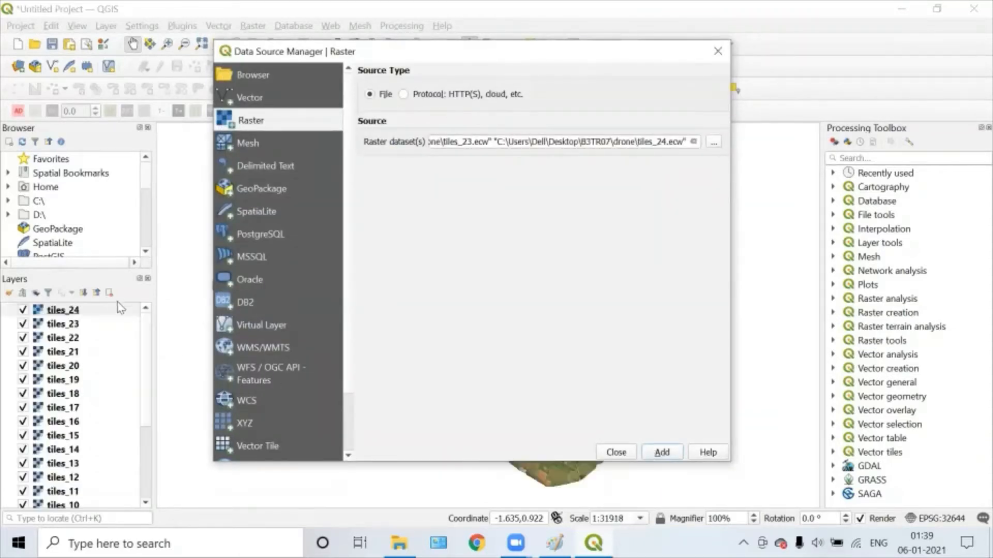
left_click(616, 452)
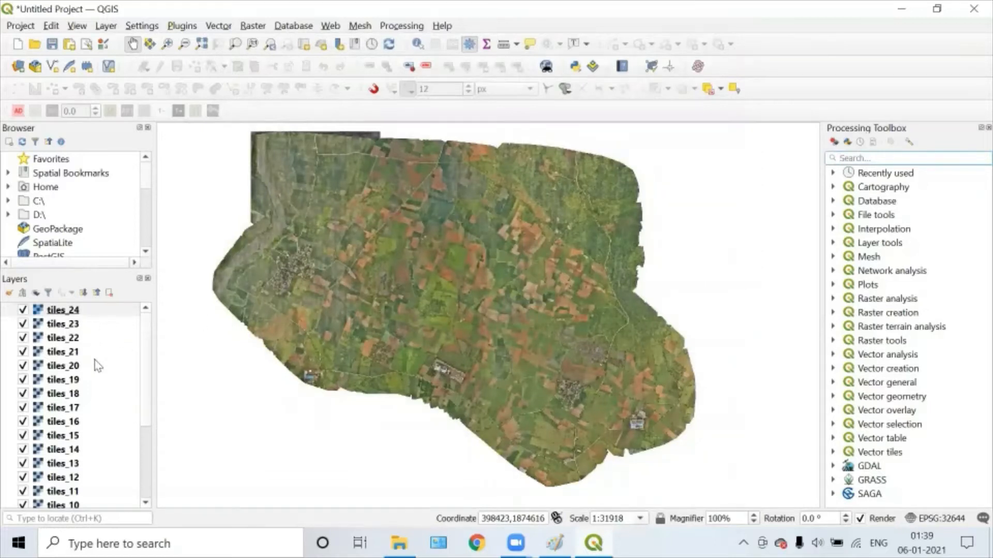
Step: Put all the tile layers, tiles_1 through tiles_24, into one layer group
scroll(95, 365, "down", 3)
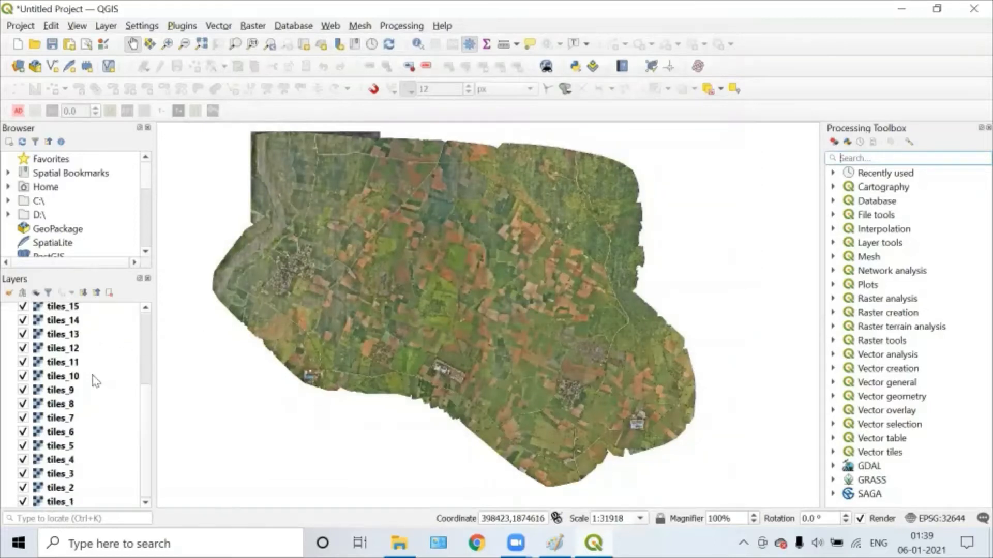
left_click(76, 502, "shift")
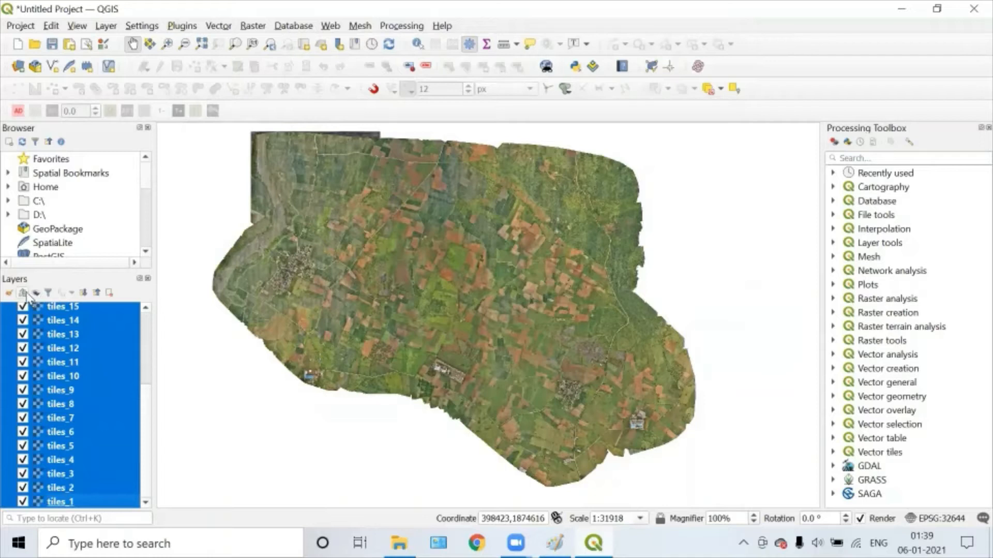
left_click(22, 294)
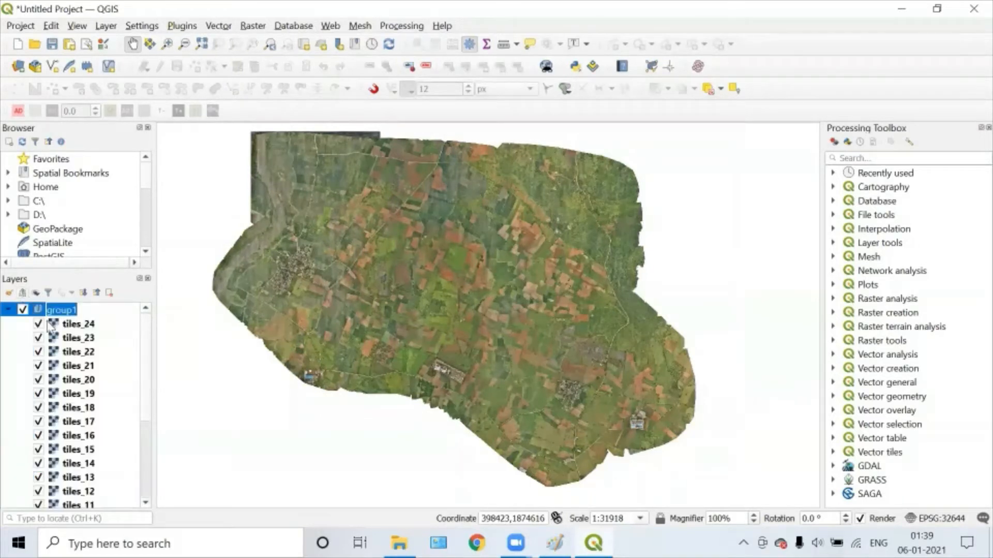
Step: Toggle the tile group's visibility off and back on, and collapse the group in the layer list
left_click(22, 310)
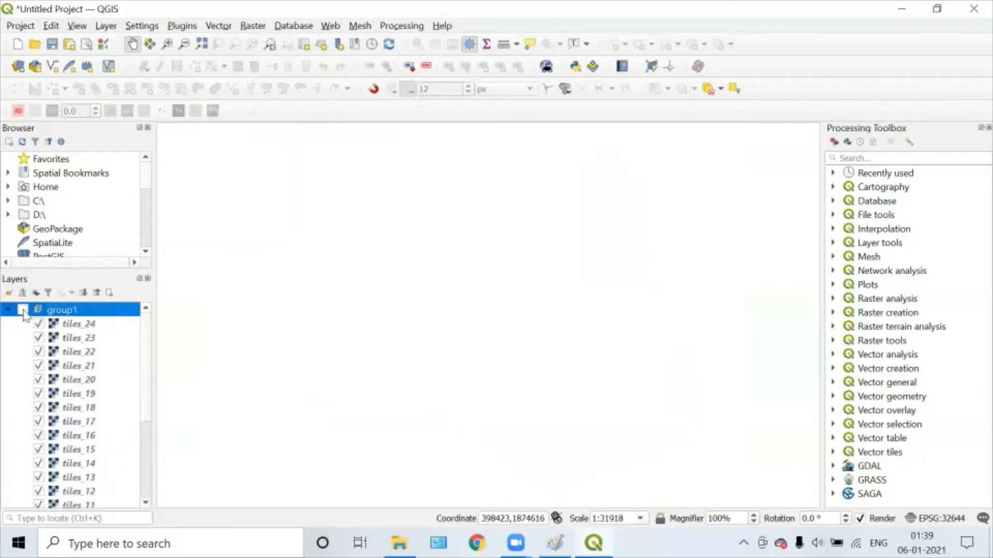
left_click(22, 311)
left_click(11, 311)
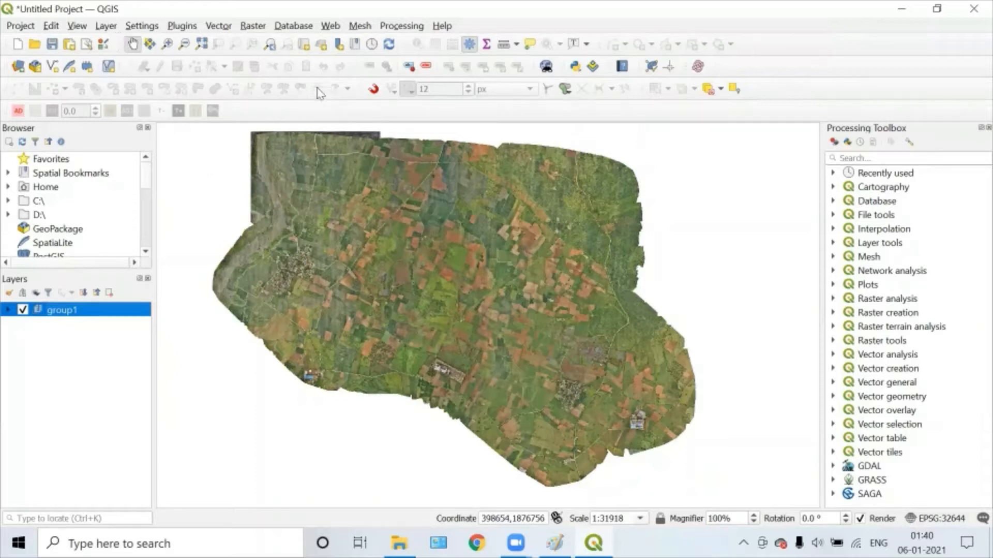
Step: Launch the Georeferencer and load the scanned village map AP-0014.tif from the ap_batch2 folder
left_click(260, 29)
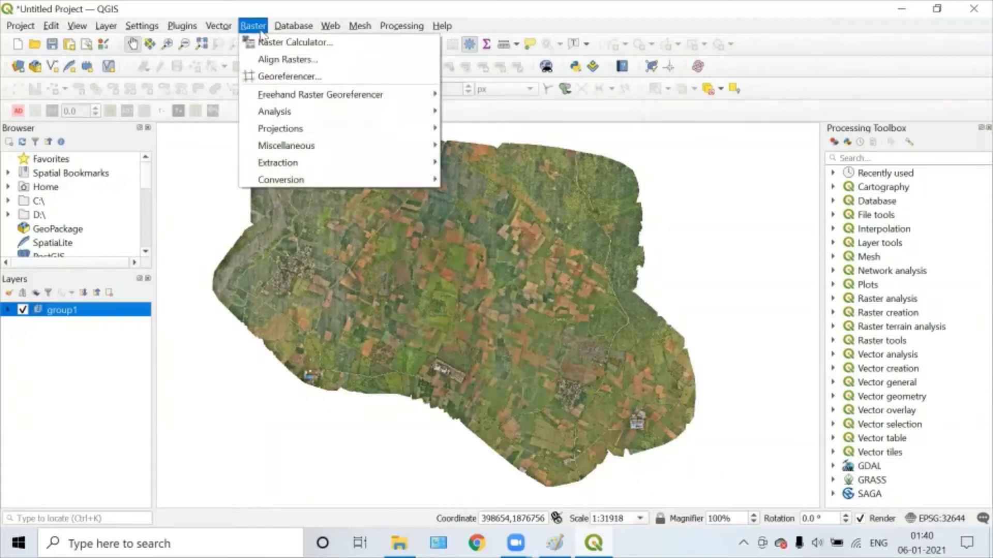
left_click(260, 78)
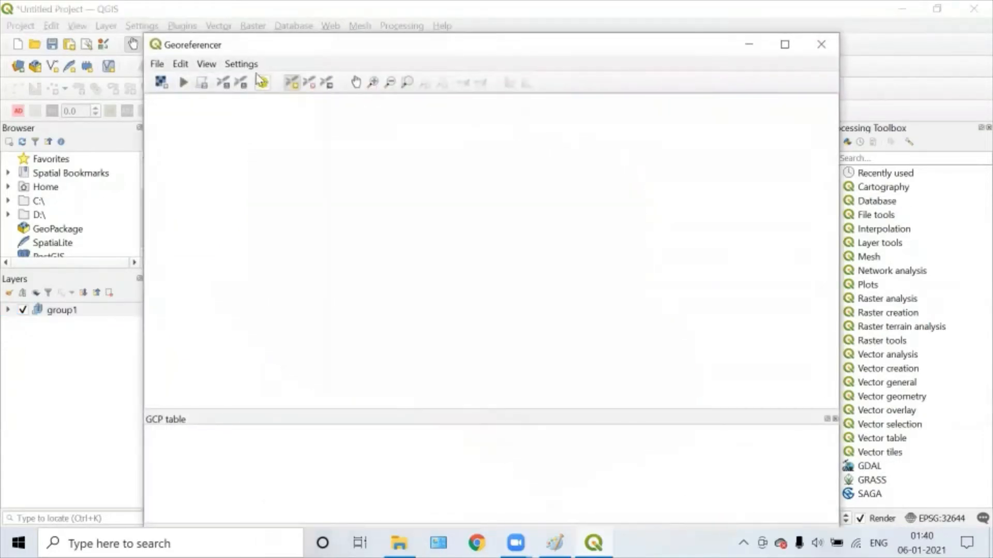
left_click_drag(312, 49, 313, 28)
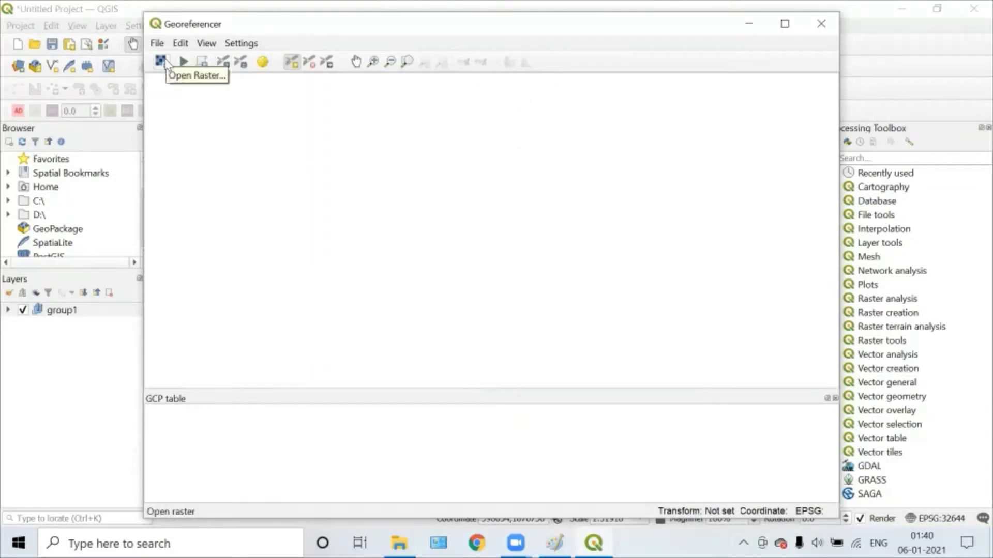
left_click(164, 64)
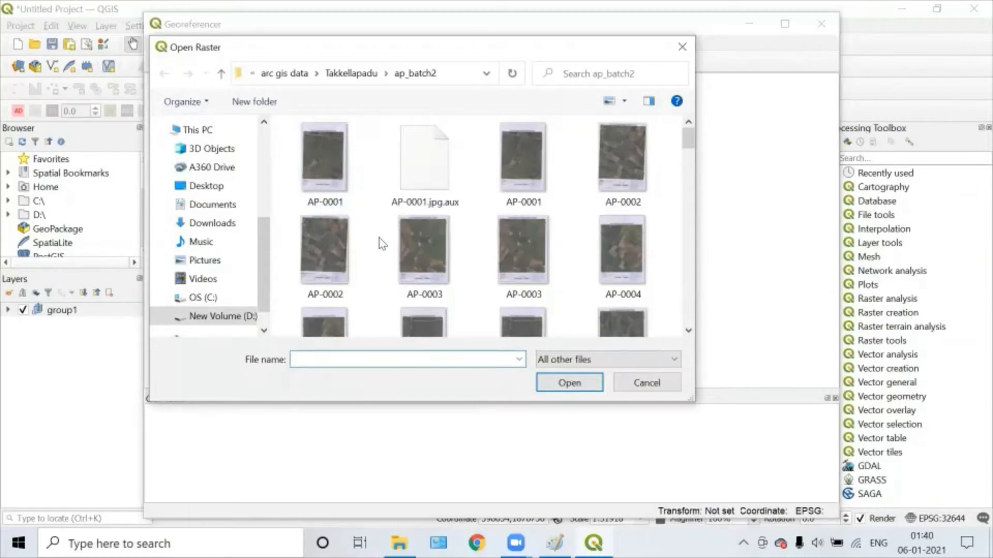
scroll(382, 242, "down", 5)
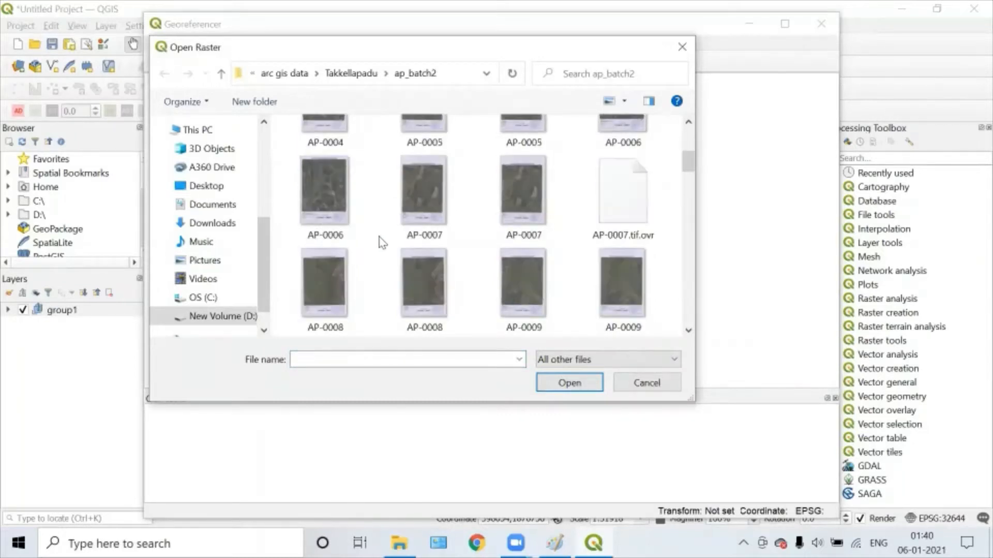
scroll(382, 243, "down", 6)
left_click(411, 289)
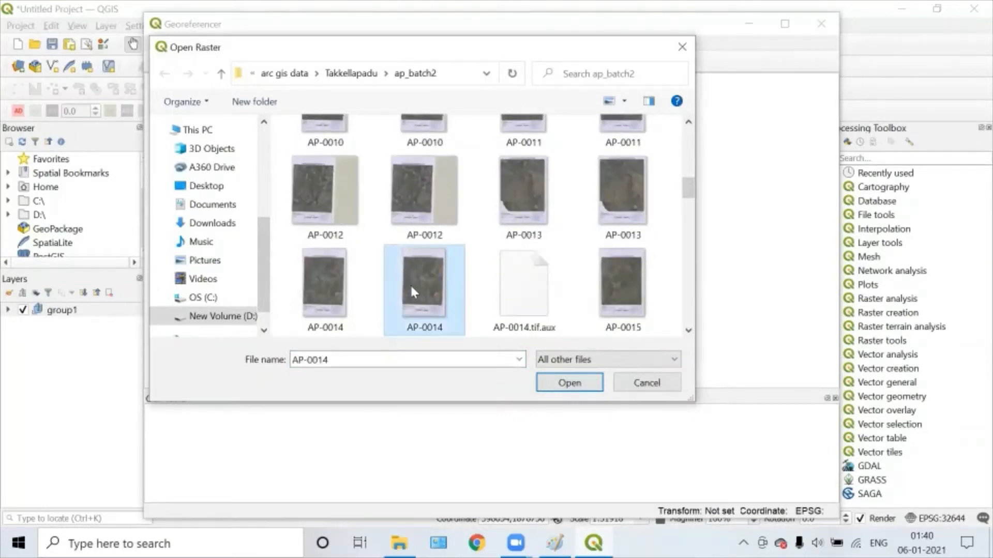
left_click(569, 383)
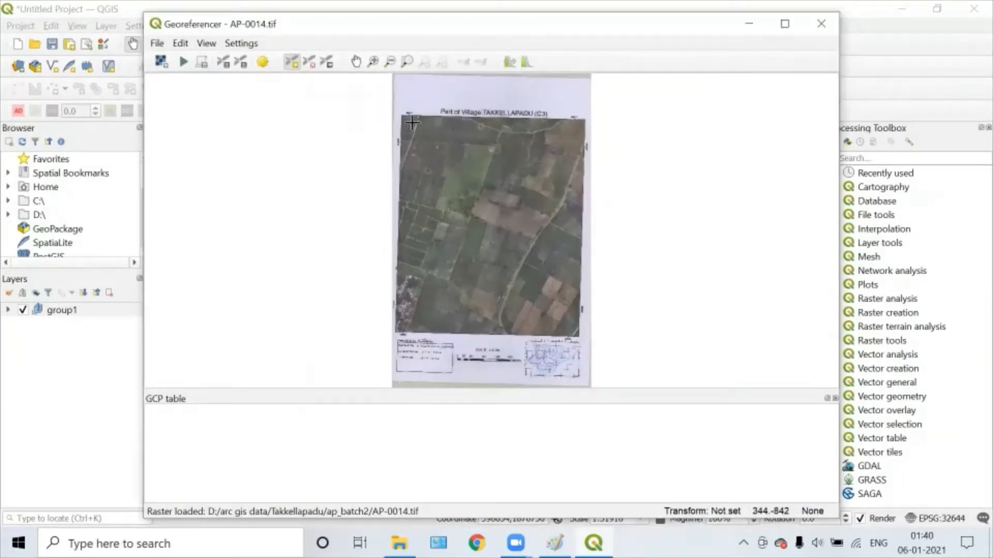
Step: In the georeferencing transformation settings, choose the Linear transformation type and WGS 84 / UTM zone 44N (EPSG:32644) as the target SRS
scroll(412, 122, "up", 1)
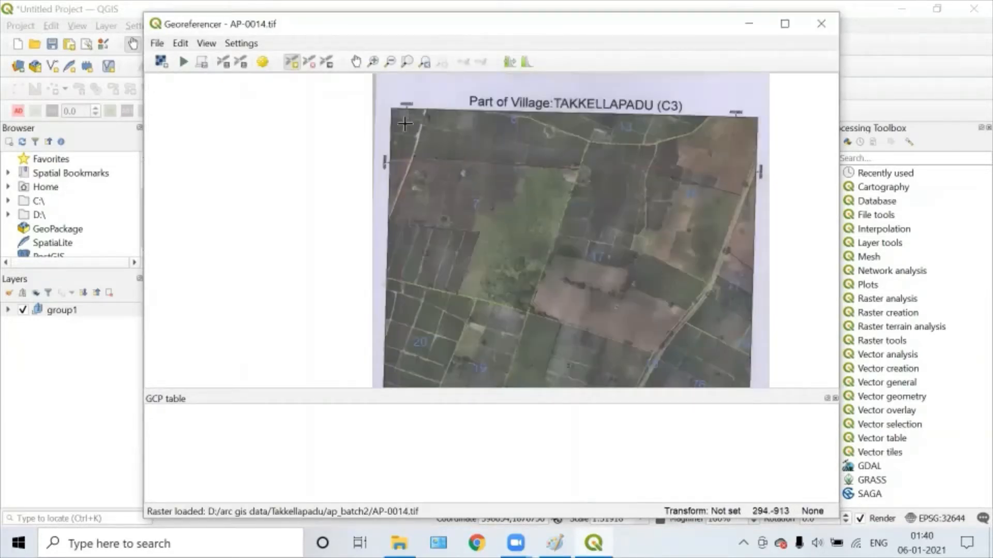
scroll(405, 120, "up", 1)
scroll(408, 139, "up", 2)
scroll(416, 170, "down", 1)
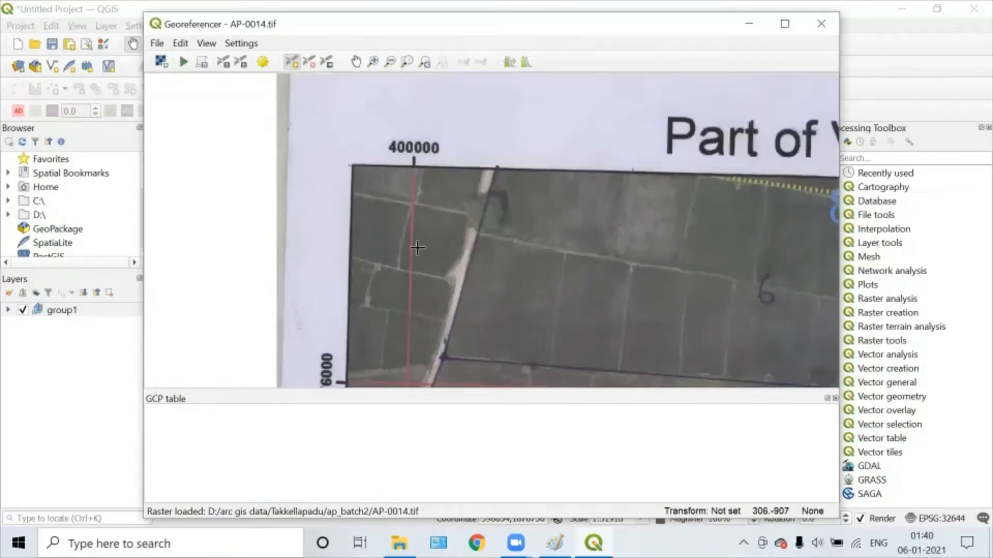
scroll(420, 181, "down", 1)
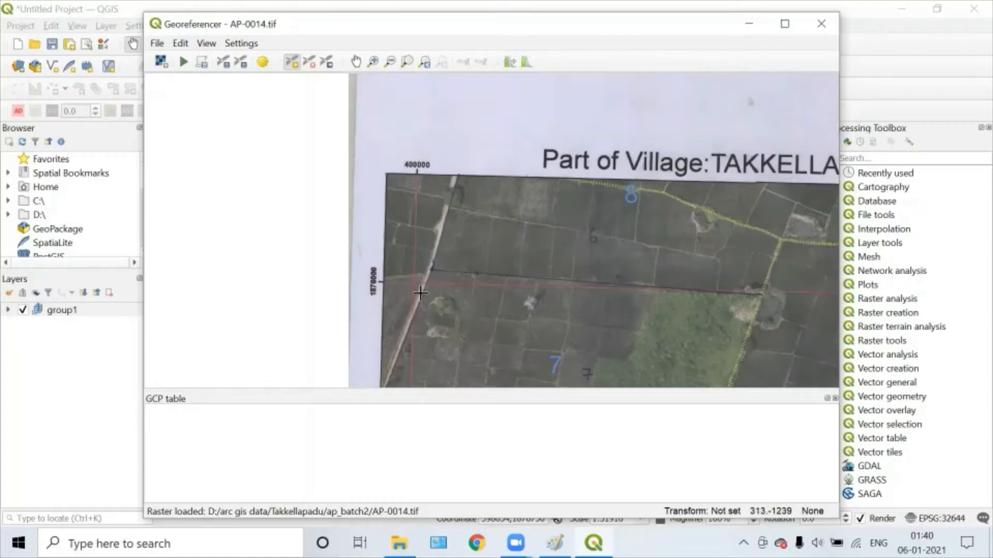
left_click(257, 47)
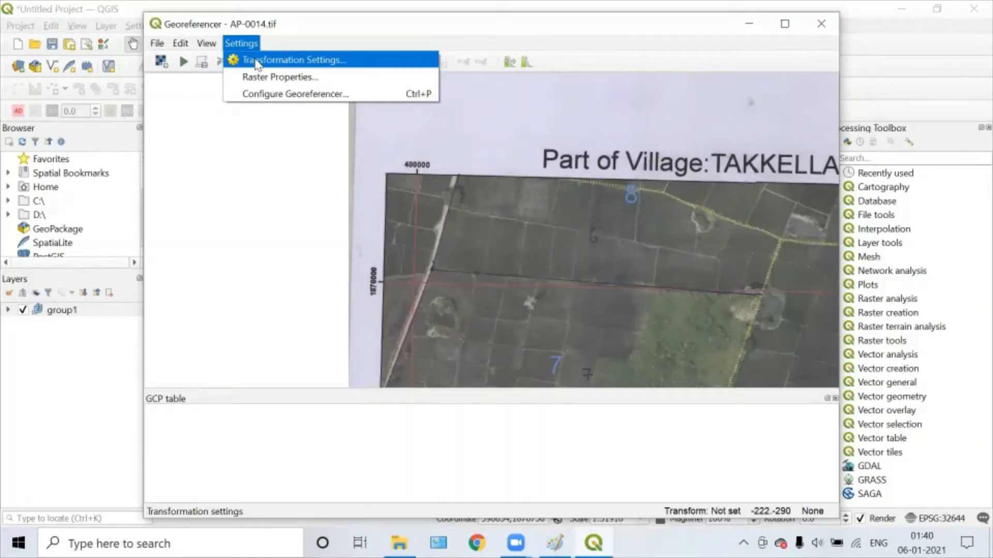
left_click(257, 61)
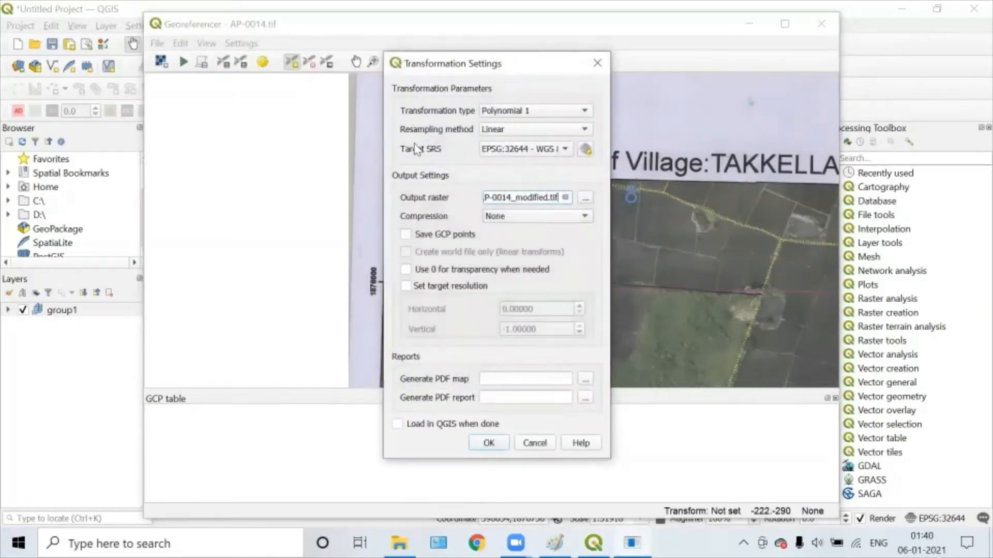
left_click(505, 115)
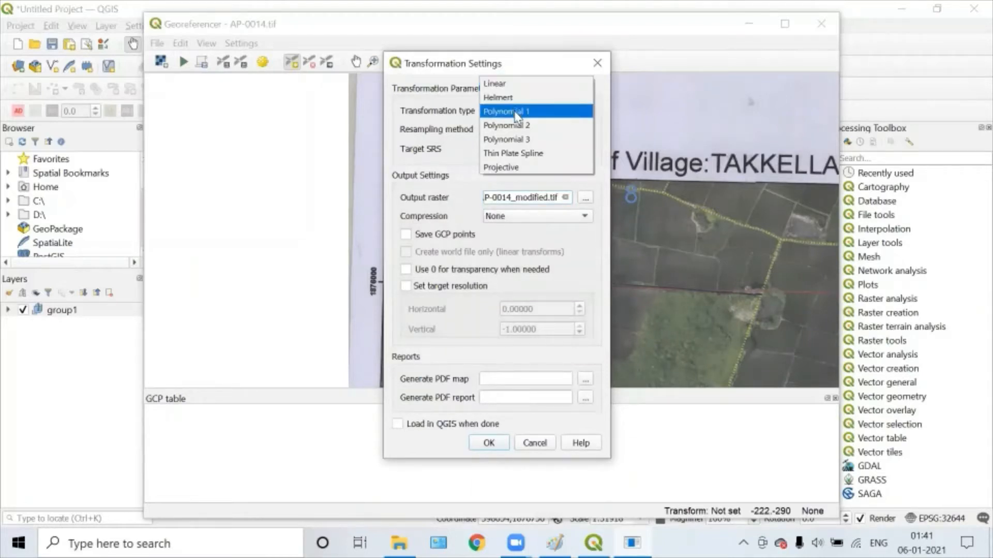
left_click(512, 87)
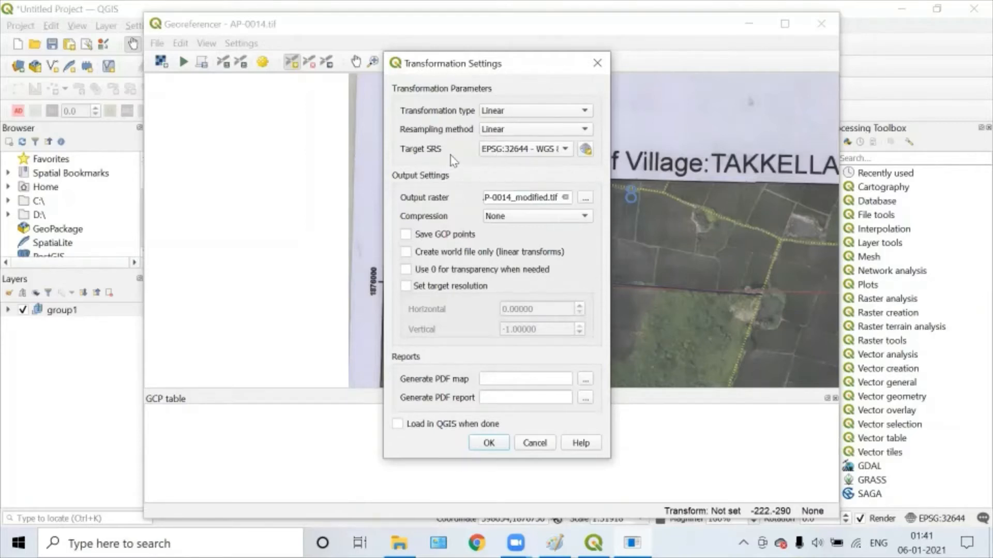
left_click(585, 149)
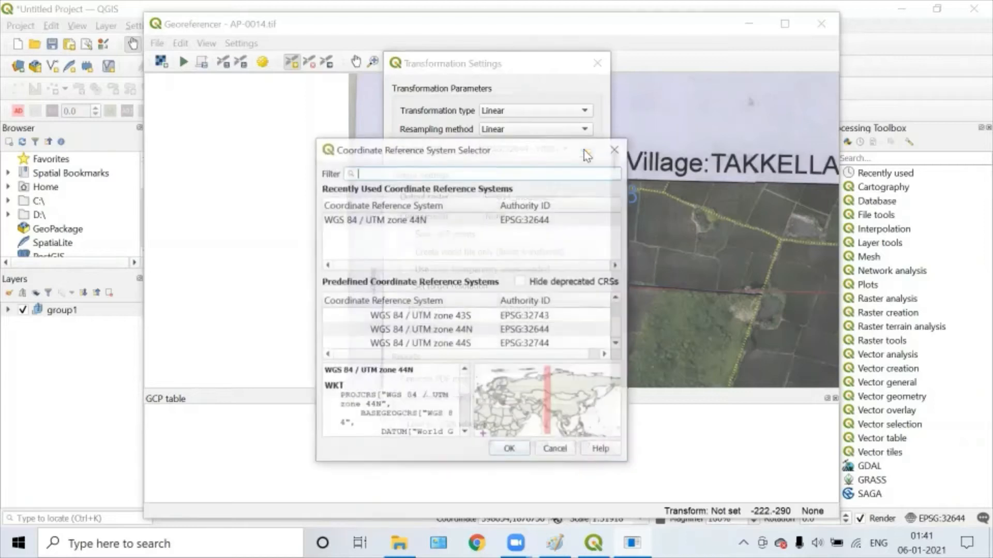
left_click(512, 219)
left_click(509, 449)
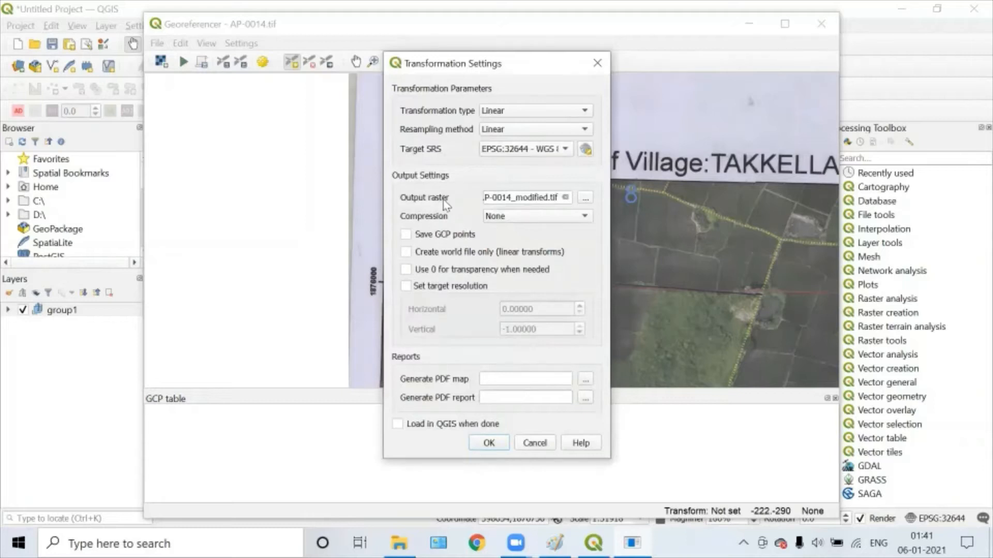
Step: Set the output raster to AP-0014_modified.tif in the desktop's QGIS online folder, replacing the existing file, and accept the transformation settings
left_click(584, 199)
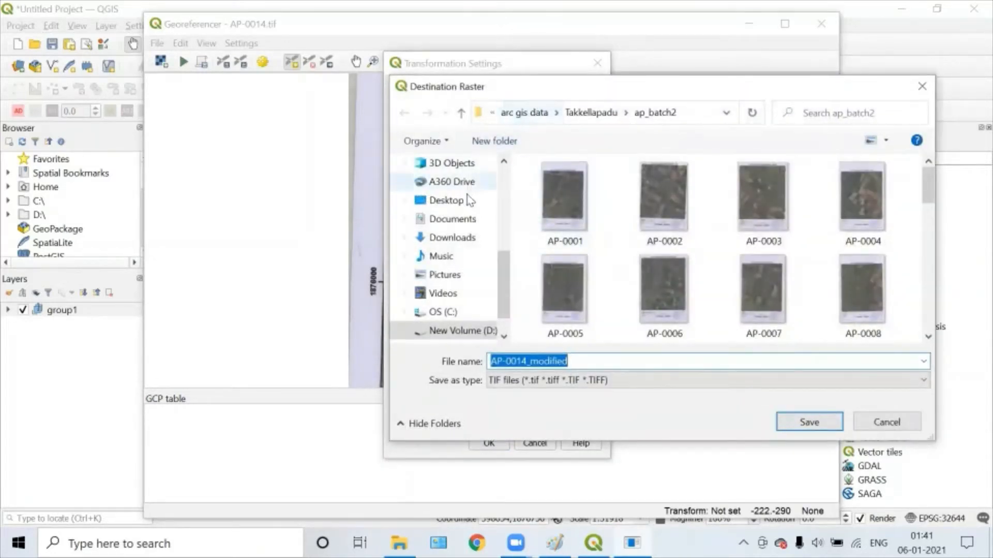
left_click(446, 200)
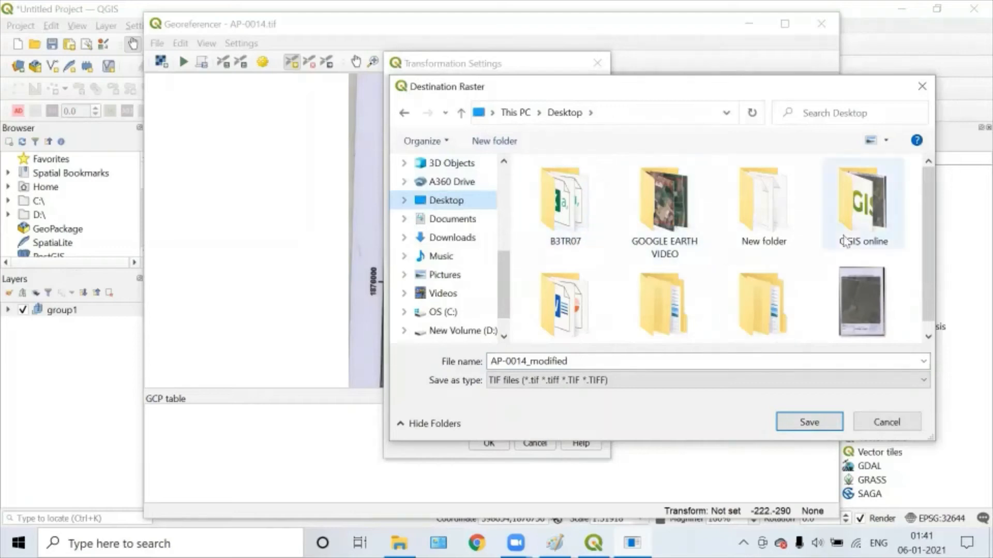
double_click(861, 206)
left_click(689, 222)
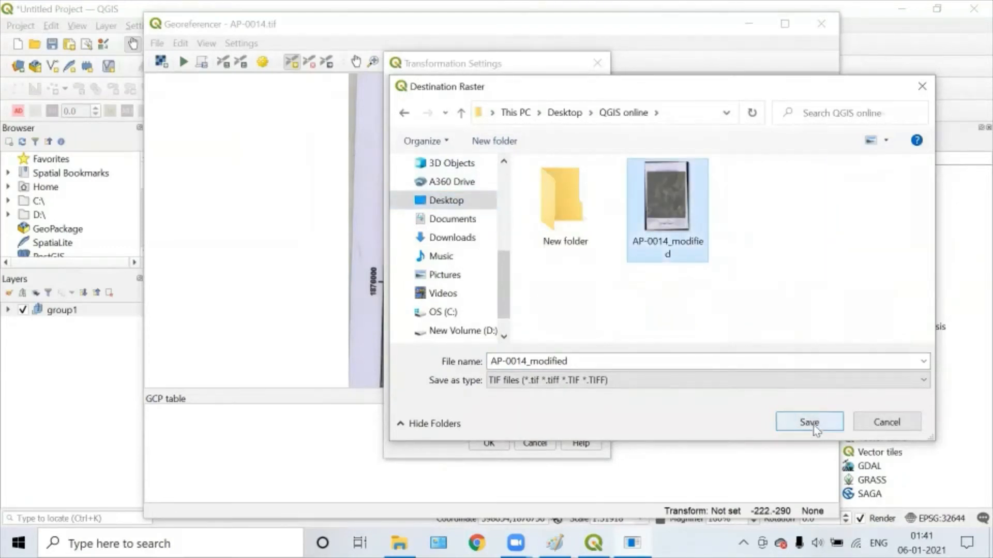
left_click(588, 365)
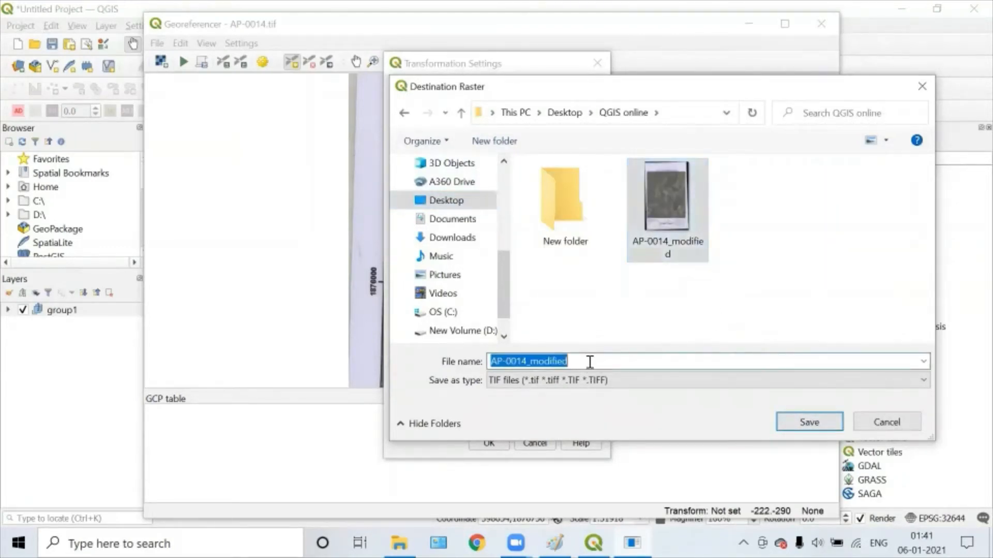
left_click(658, 224)
left_click(809, 425)
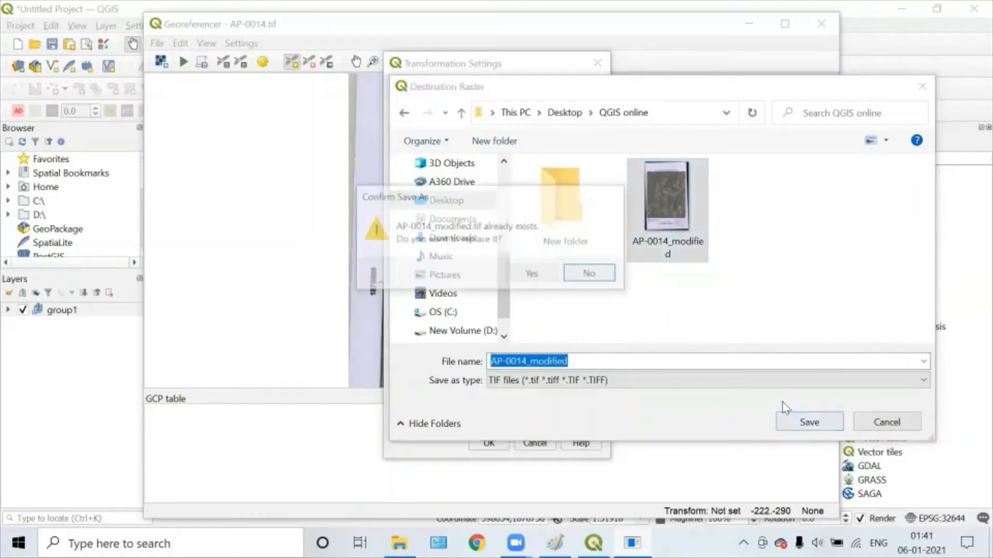
left_click(523, 274)
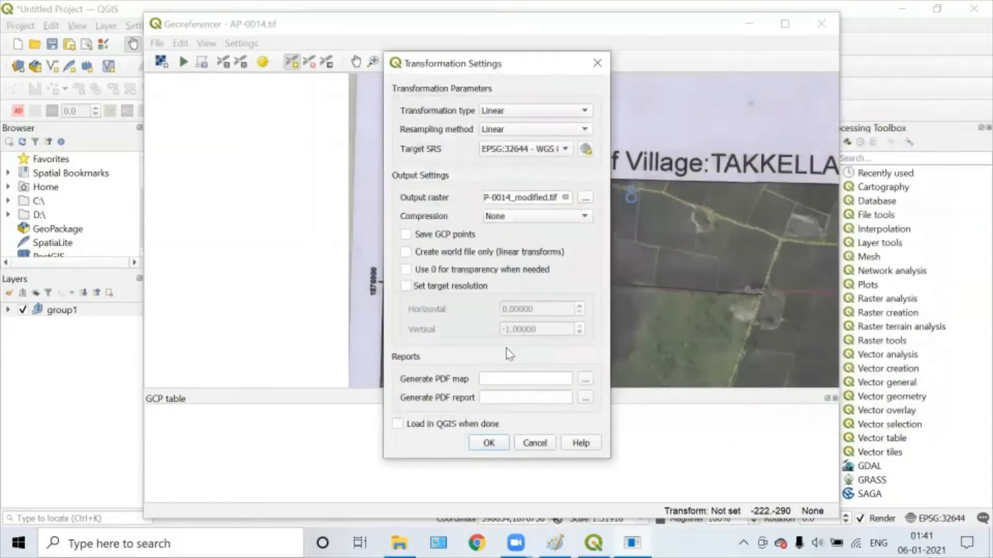
left_click(489, 443)
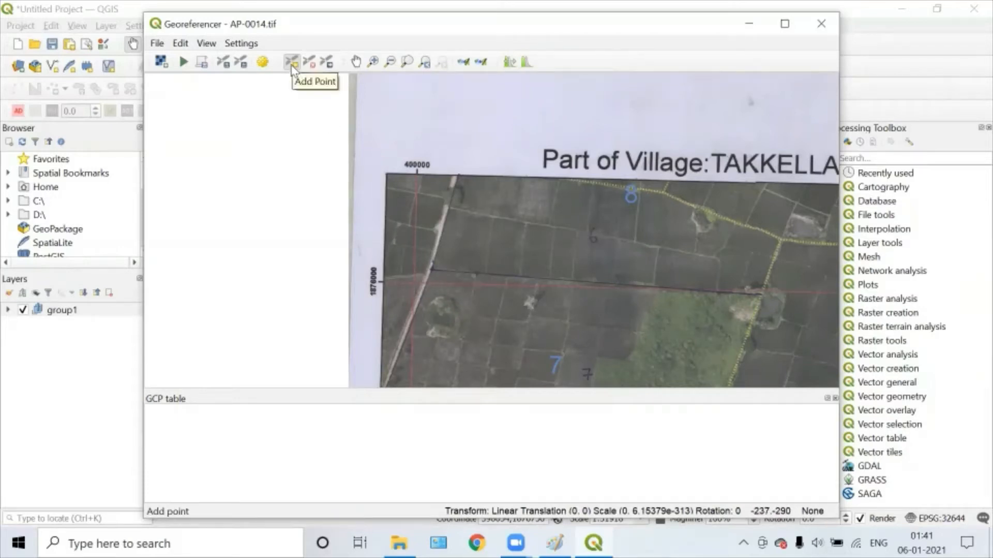
Step: Add a control point on the map's upper-left red grid crossing with coordinates X 400000, Y 1876000
scroll(413, 271, "up", 3)
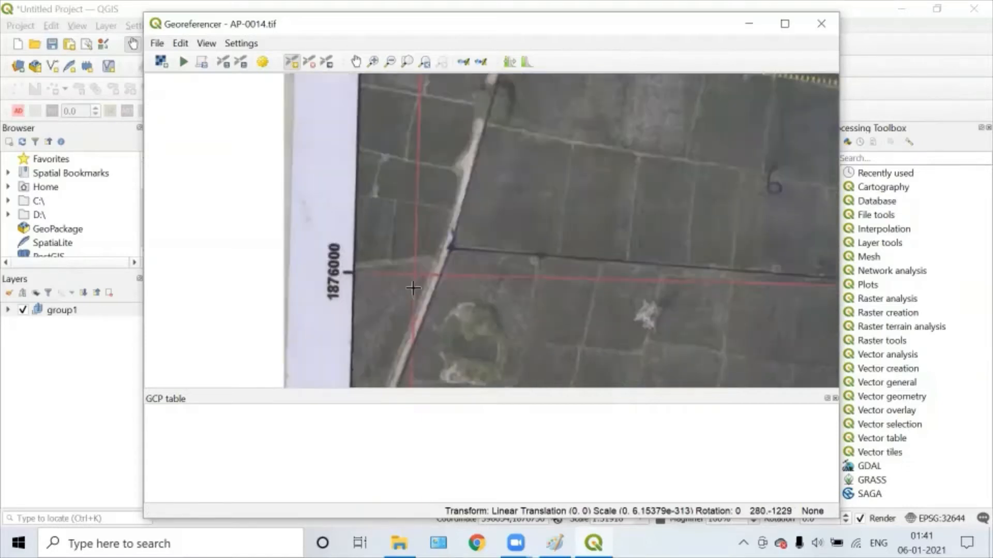
scroll(413, 269, "up", 5)
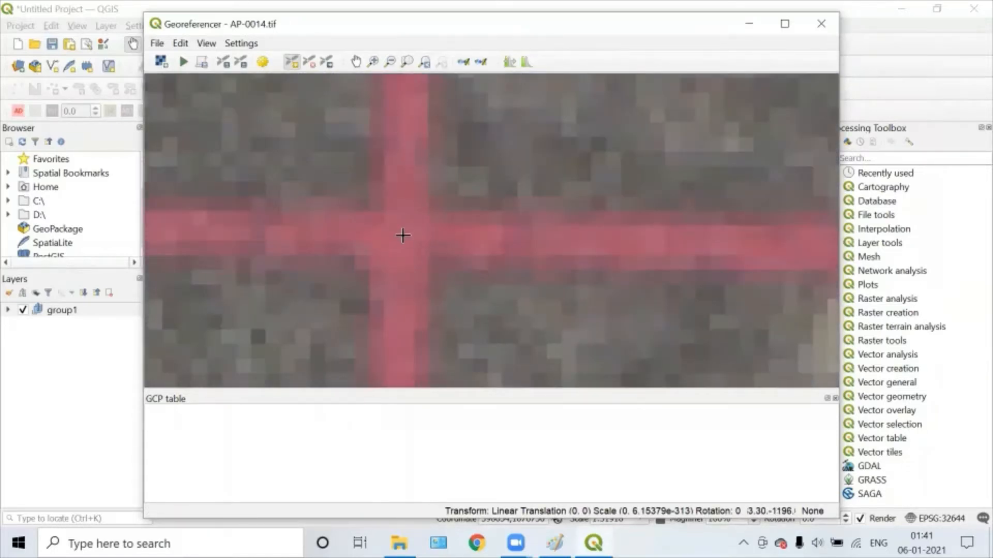
scroll(403, 235, "up", 2)
left_click(396, 232)
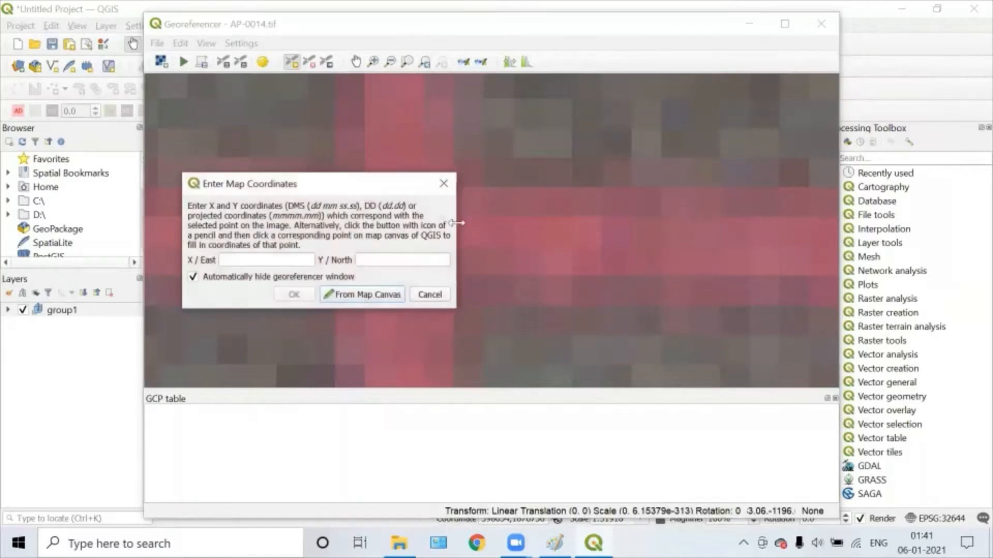
scroll(516, 213, "down", 10)
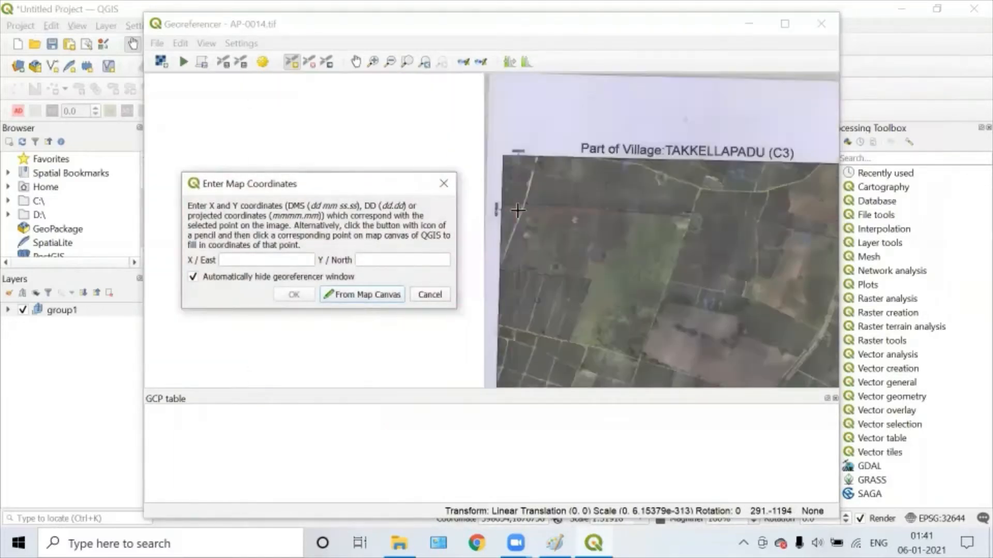
scroll(538, 212, "up", 5)
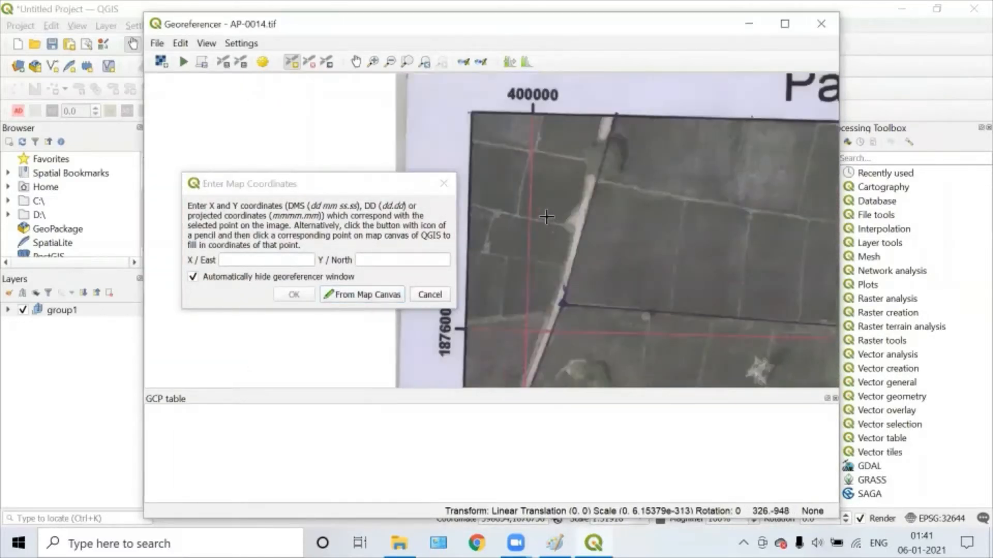
left_click_drag(611, 230, 654, 227)
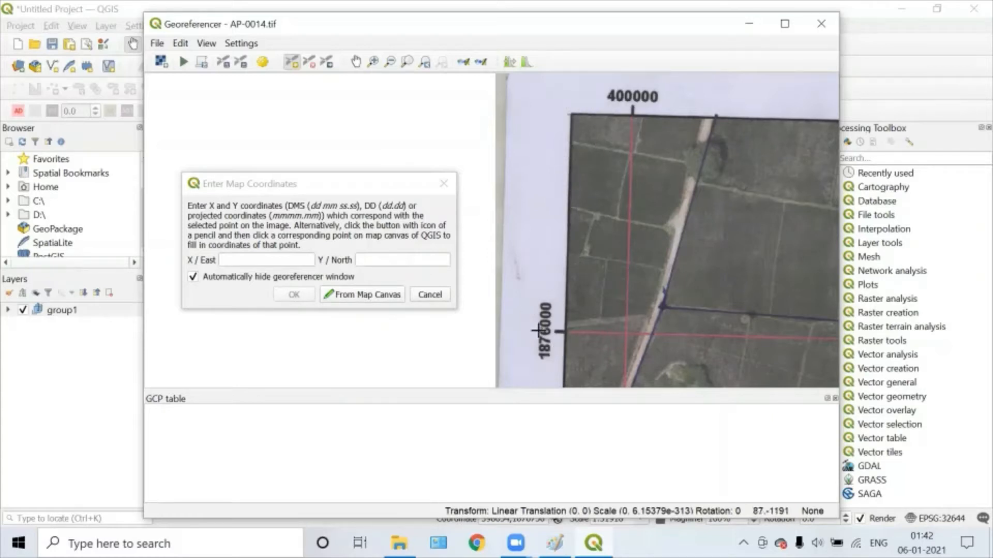
left_click(292, 257)
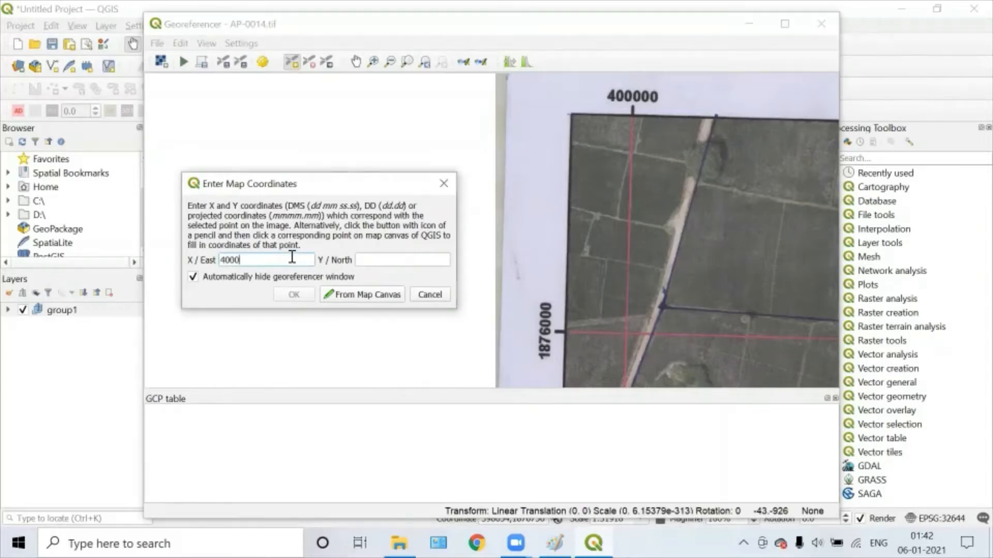
left_click(371, 259)
type("1876000")
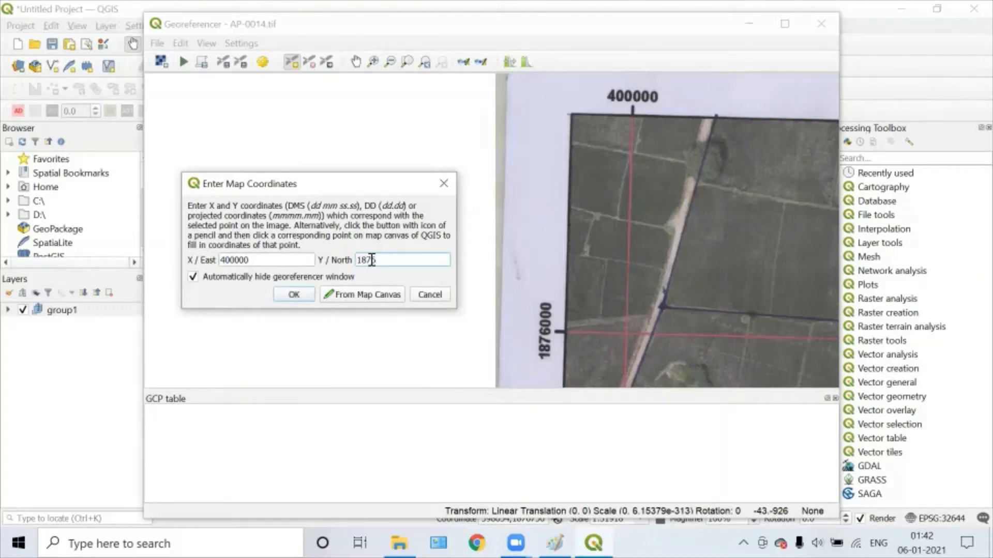
left_click(301, 292)
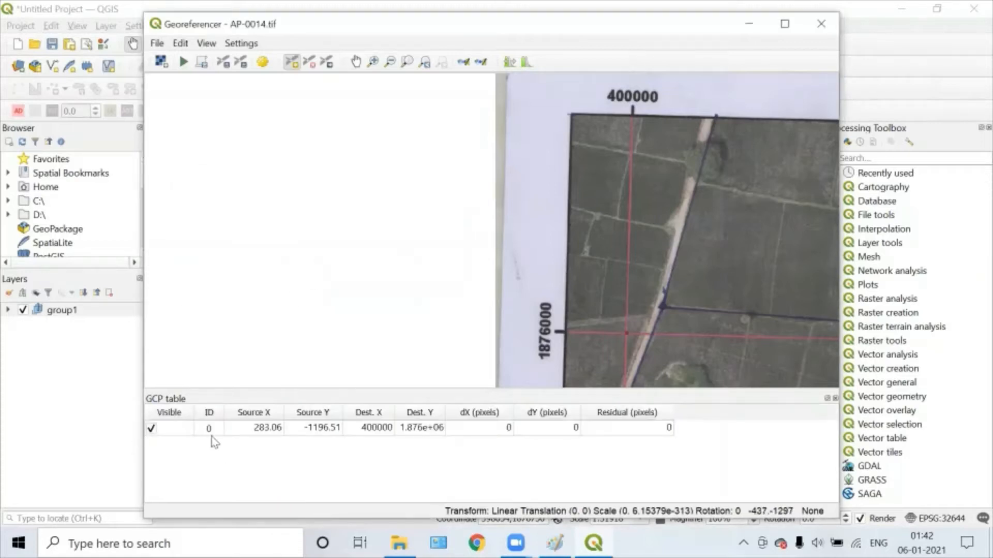
Step: Add a control point on the map's upper-right red grid crossing with coordinates X 400500, Y 1876000
scroll(616, 331, "up", 1)
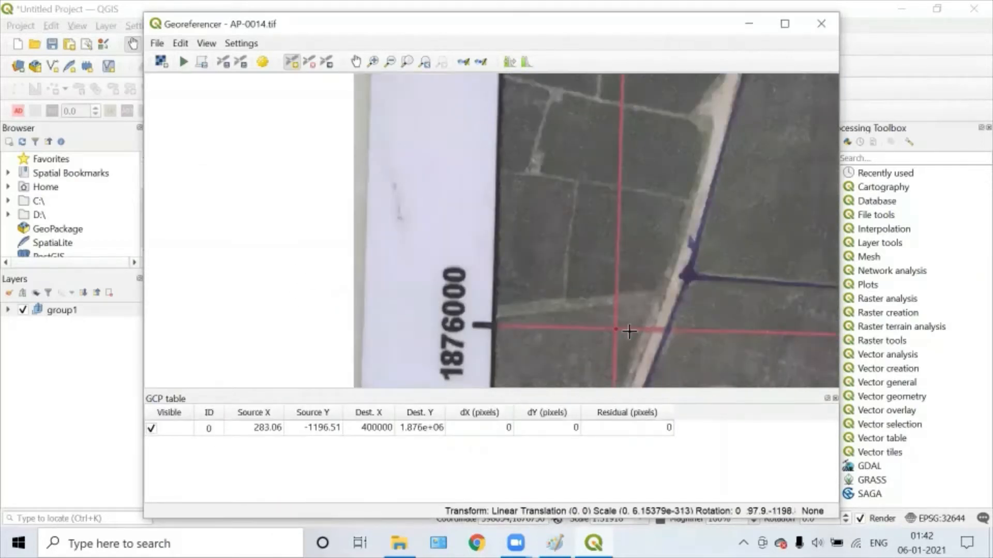
scroll(631, 328, "down", 3)
scroll(636, 317, "down", 1)
left_click_drag(715, 333, 547, 251)
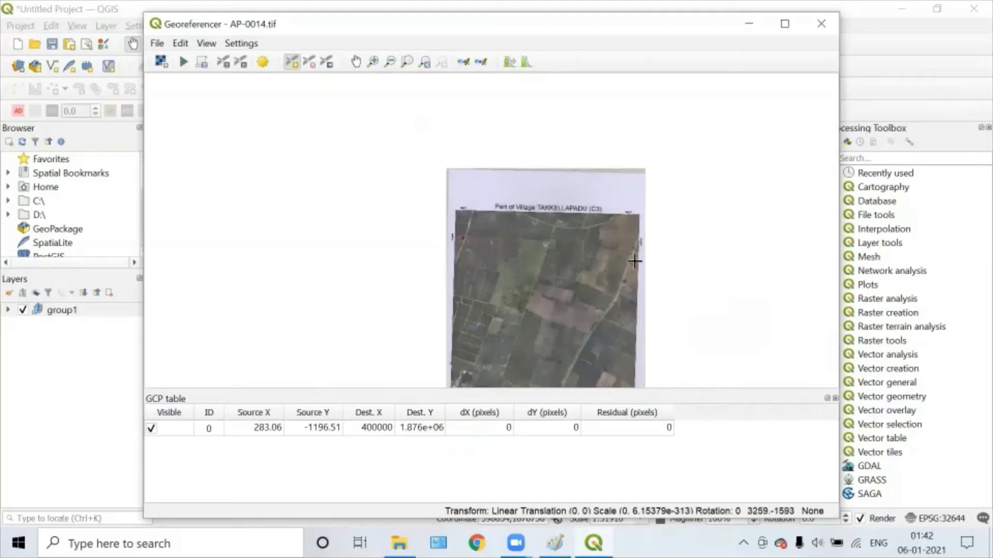
scroll(634, 239, "up", 1)
scroll(630, 236, "up", 4)
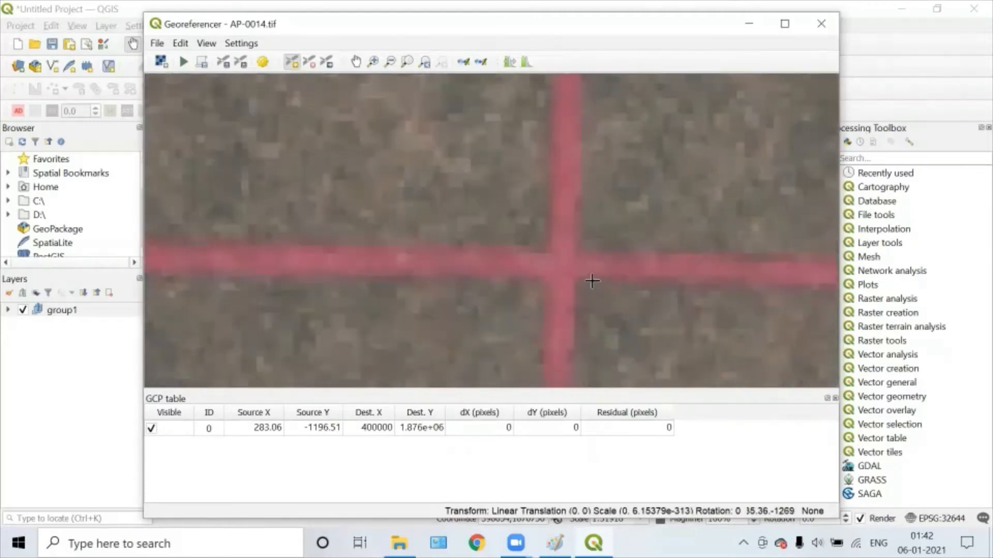
scroll(521, 249, "up", 1)
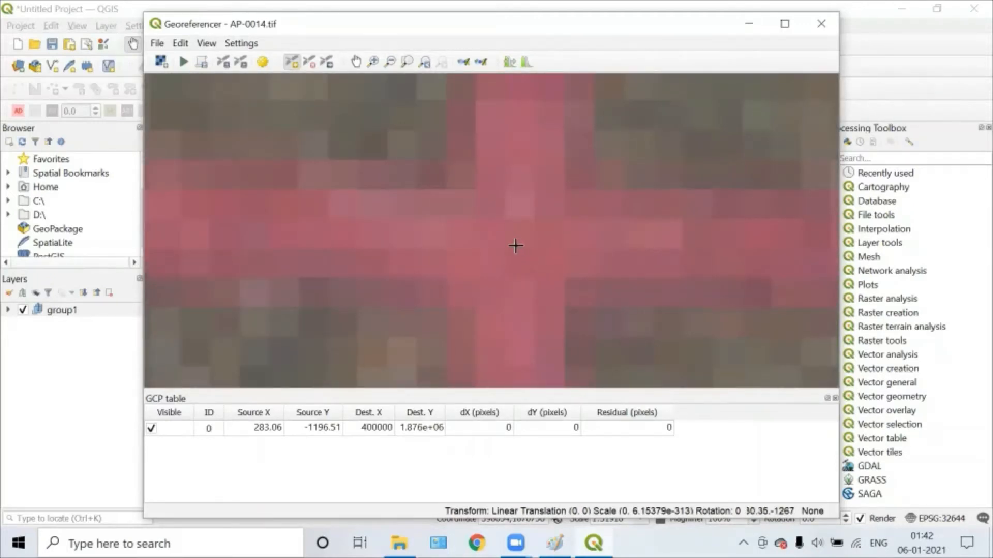
left_click(517, 247)
scroll(534, 257, "down", 4)
scroll(582, 234, "down", 2)
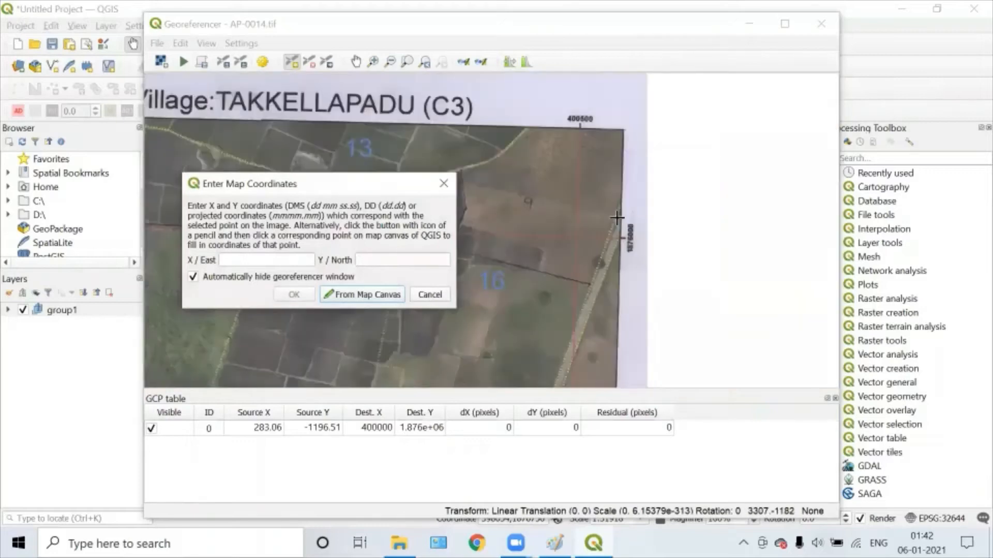
scroll(603, 281, "down", 2)
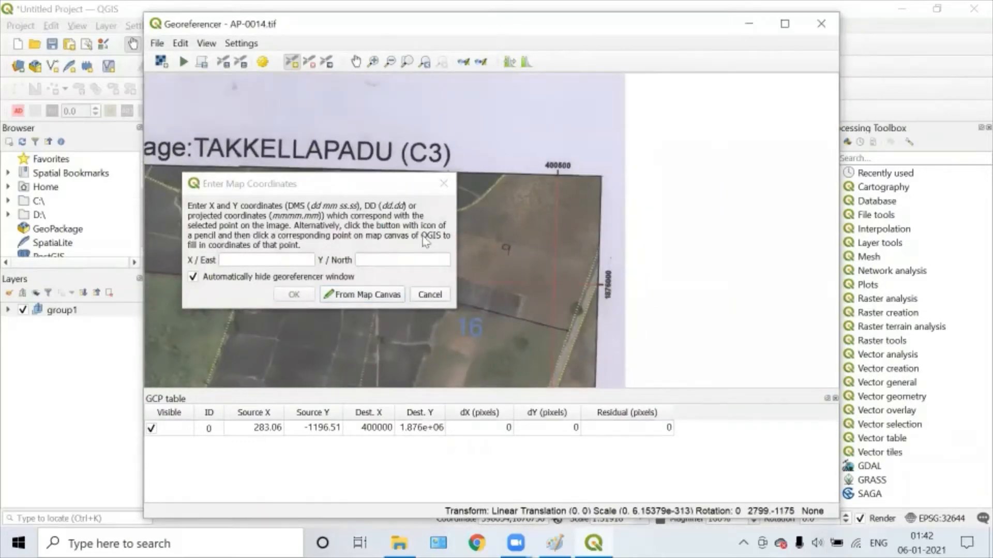
scroll(570, 236, "up", 2)
left_click(284, 262)
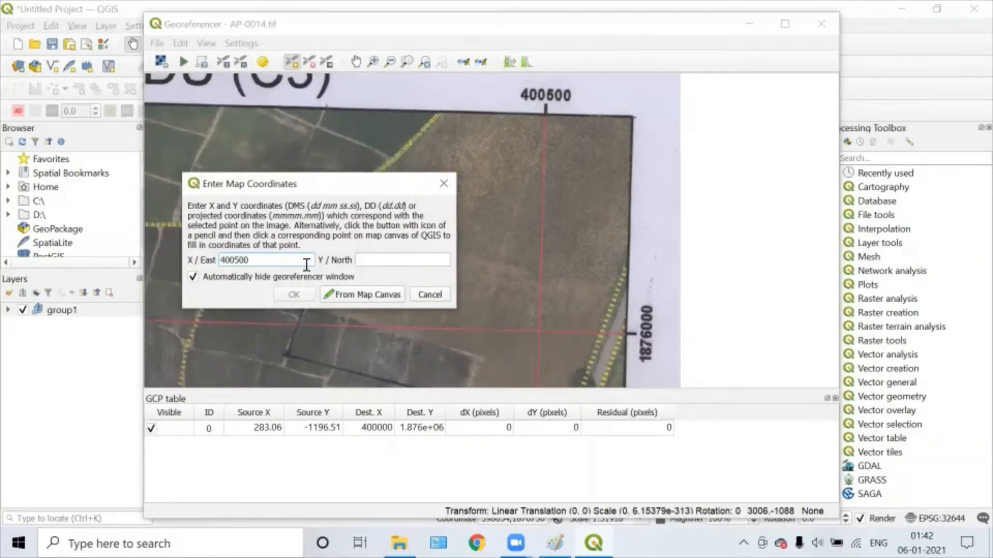
type("1876000")
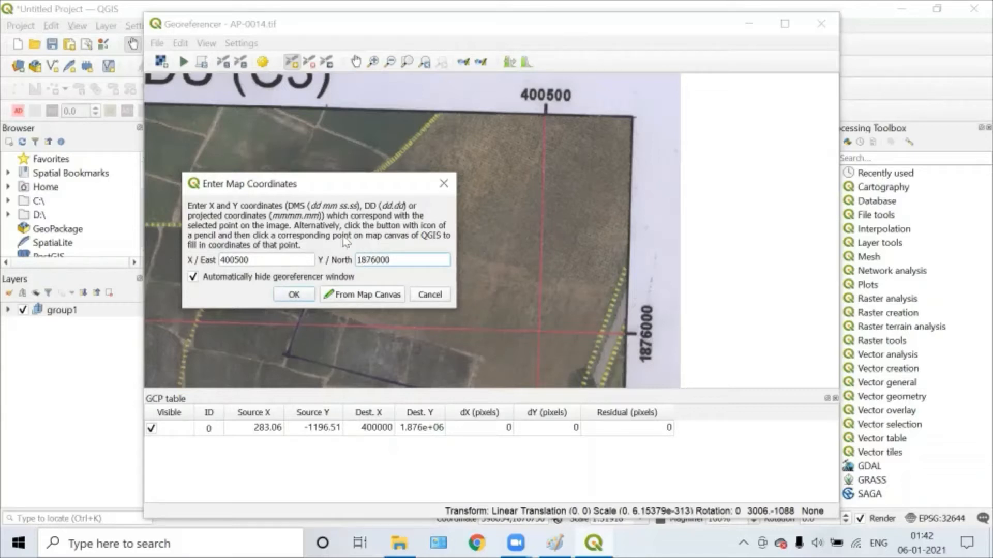
left_click(294, 294)
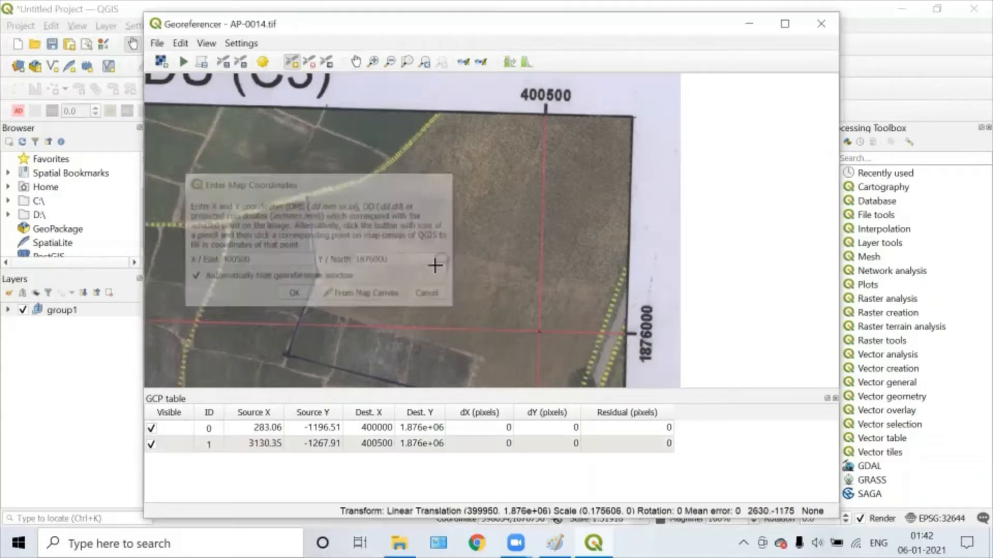
Step: Add a control point on the map's lower-left red grid crossing with coordinates X 400000, Y 1875500
scroll(550, 259, "down", 6)
scroll(471, 344, "up", 8)
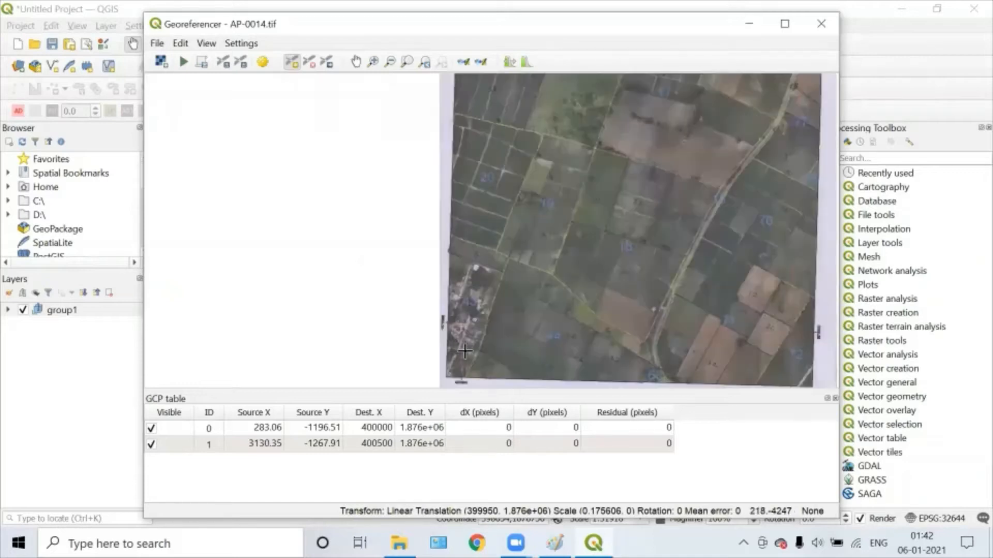
scroll(451, 248, "up", 5)
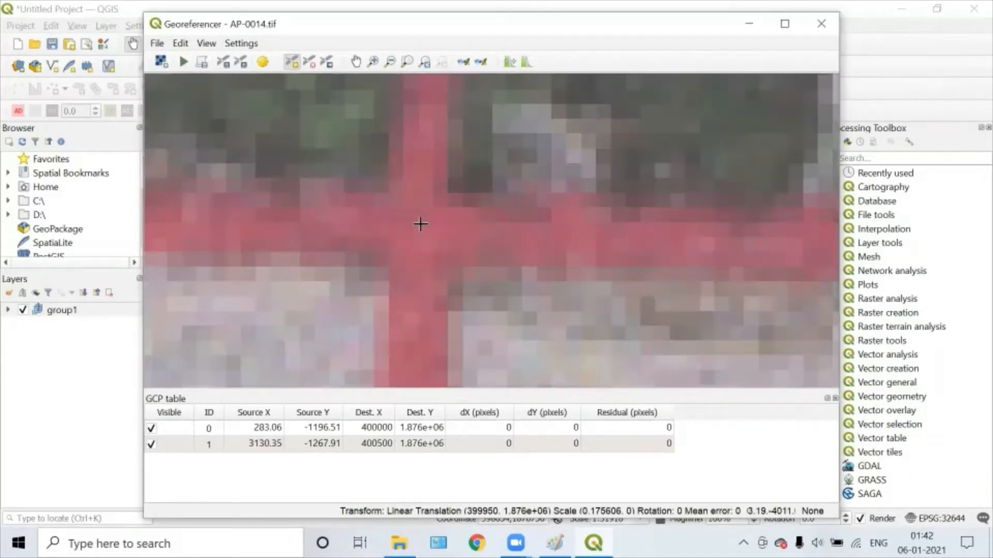
left_click(422, 226)
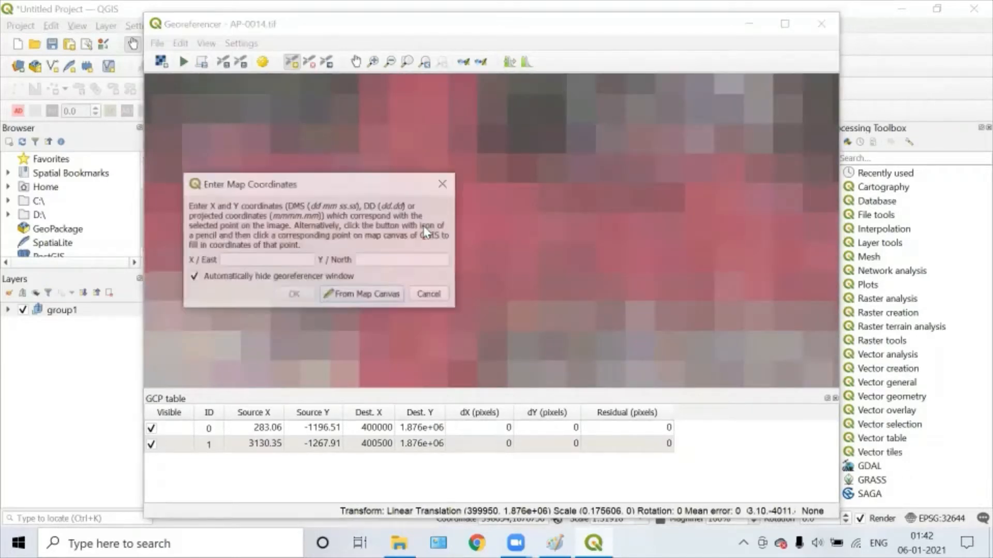
scroll(532, 229, "down", 5)
left_click_drag(535, 247, 623, 183)
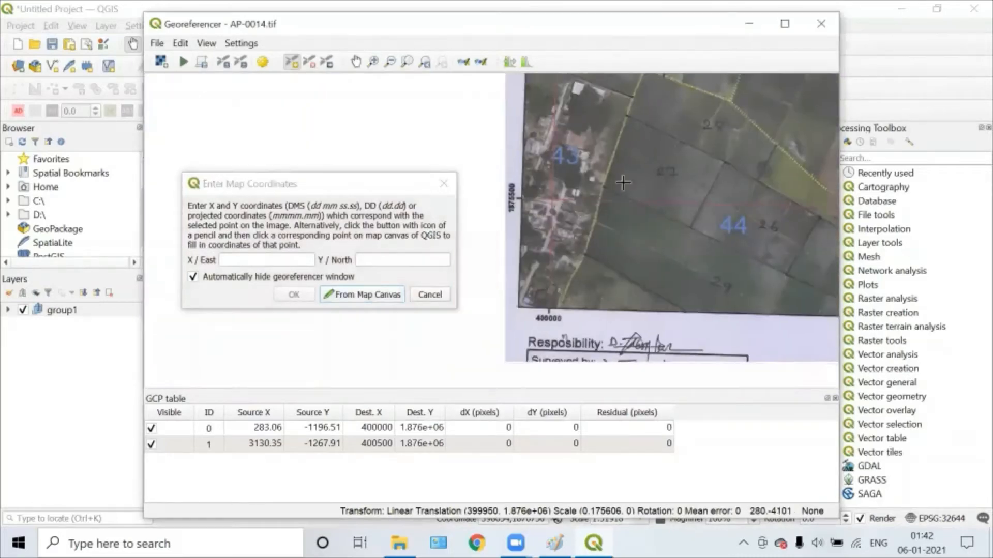
scroll(602, 205, "up", 1)
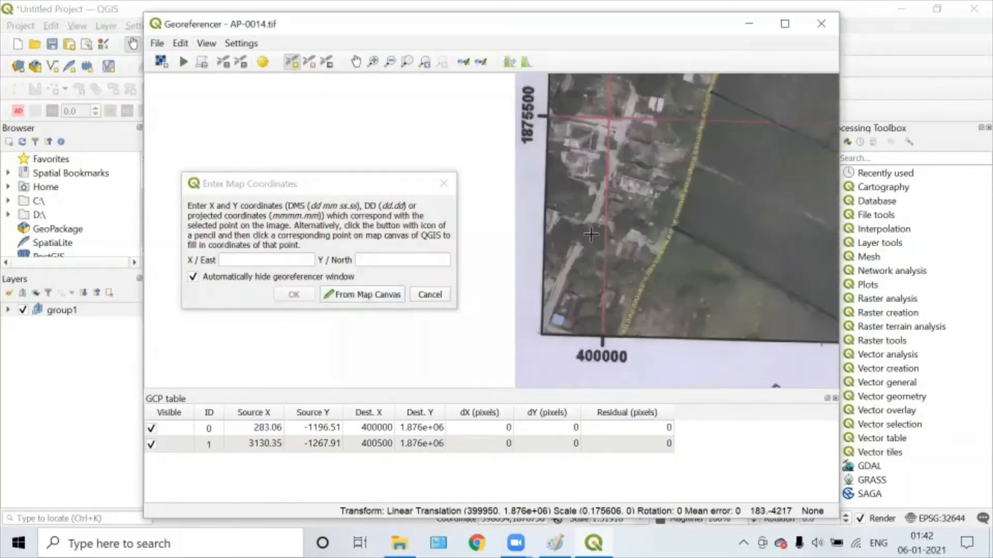
left_click(280, 257)
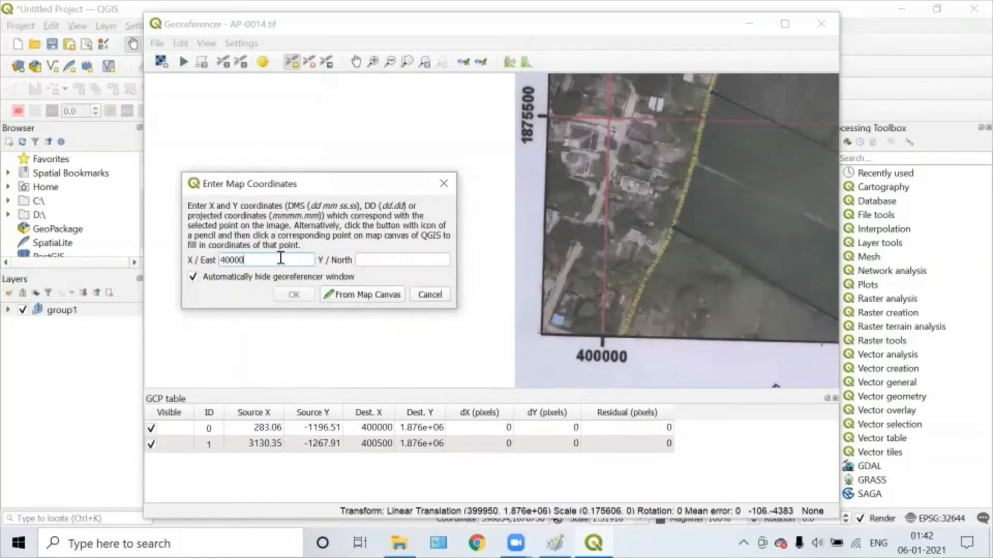
left_click(395, 263)
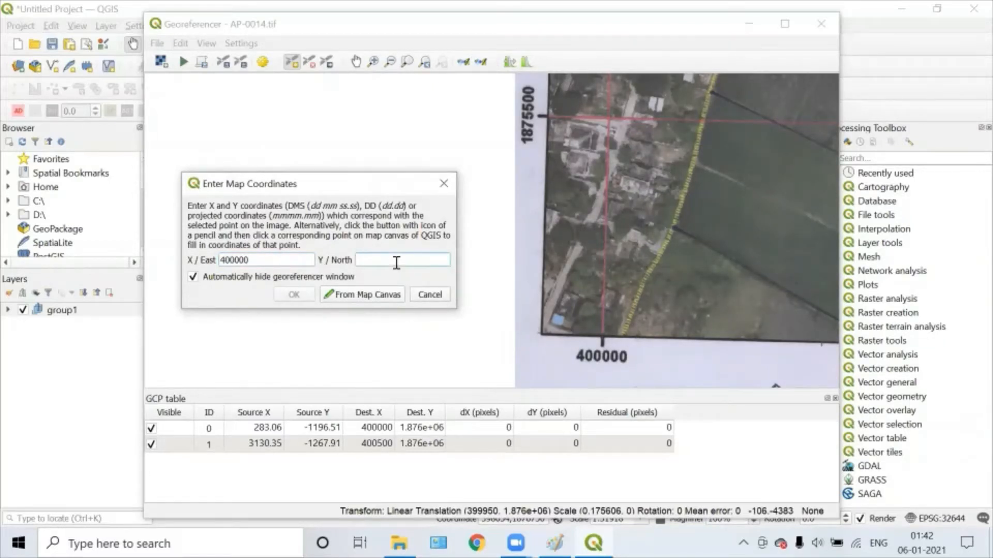
type("1")
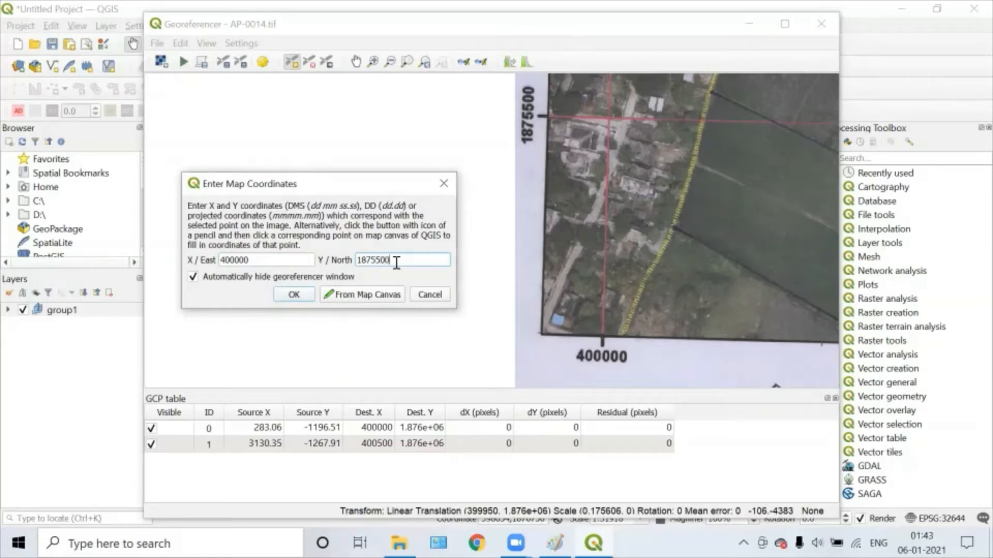
type("875500")
left_click(302, 295)
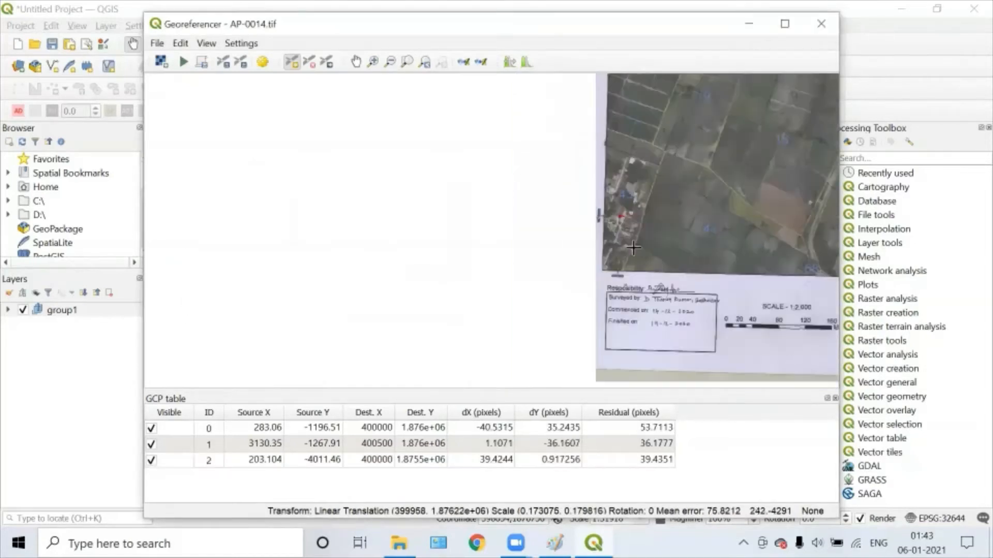
Step: Add a control point on the map's lower-right red grid crossing with coordinates X 400500, Y 1875500
left_click_drag(767, 222, 472, 193)
scroll(651, 198, "up", 2)
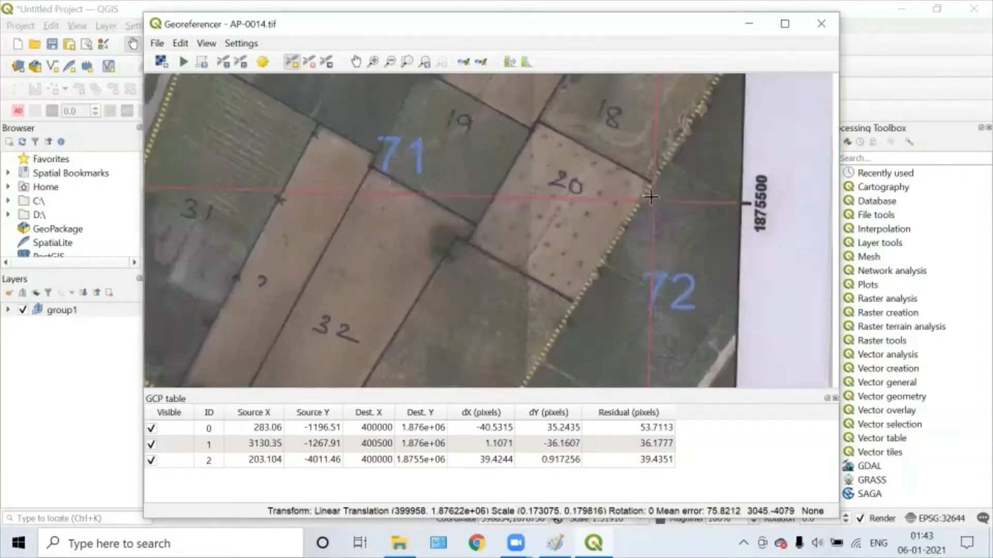
scroll(651, 197, "up", 4)
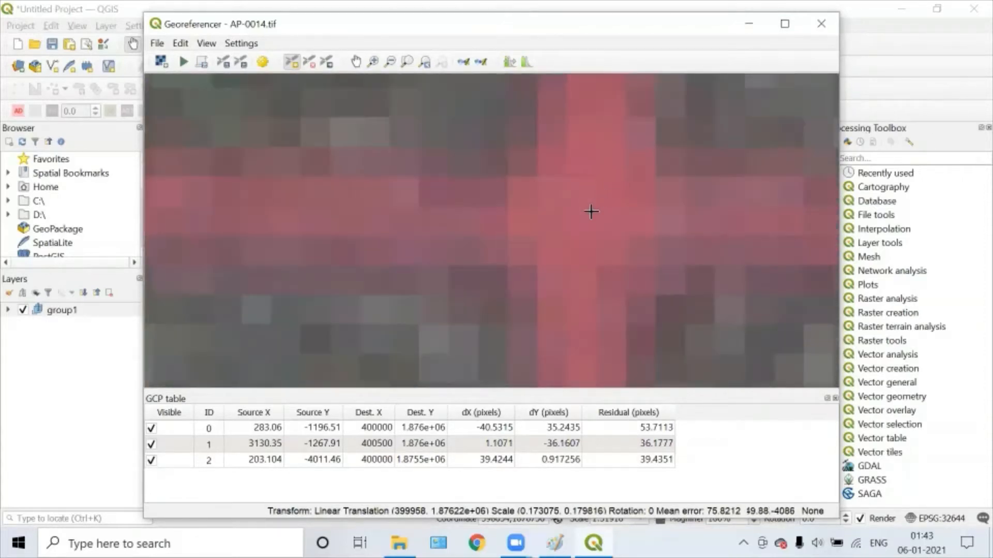
left_click(592, 222)
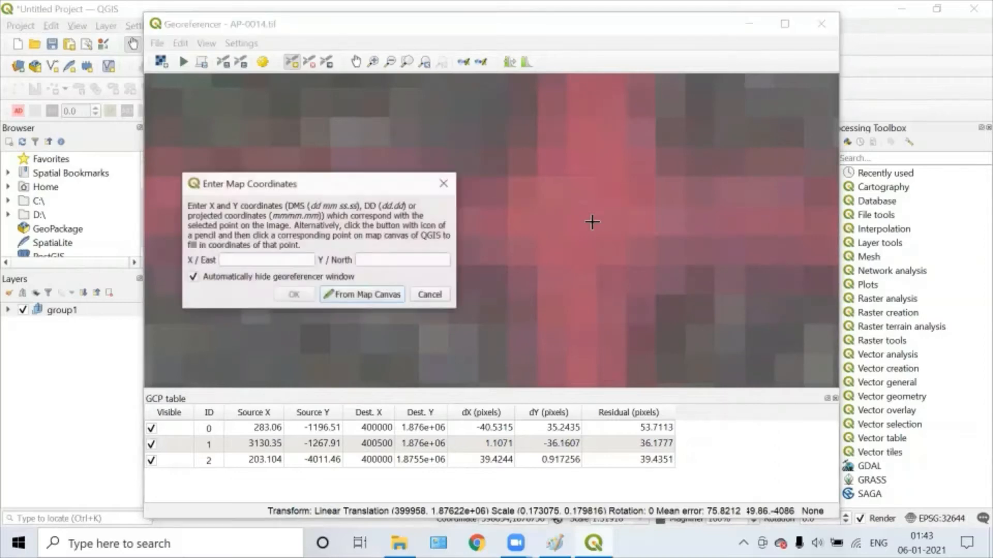
scroll(593, 221, "down", 4)
scroll(656, 286, "down", 3)
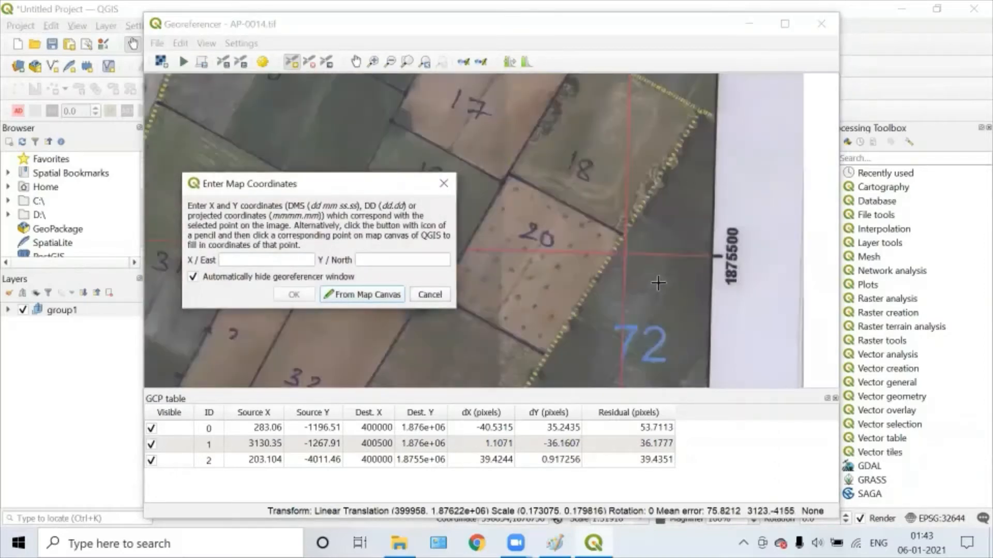
left_click(279, 260)
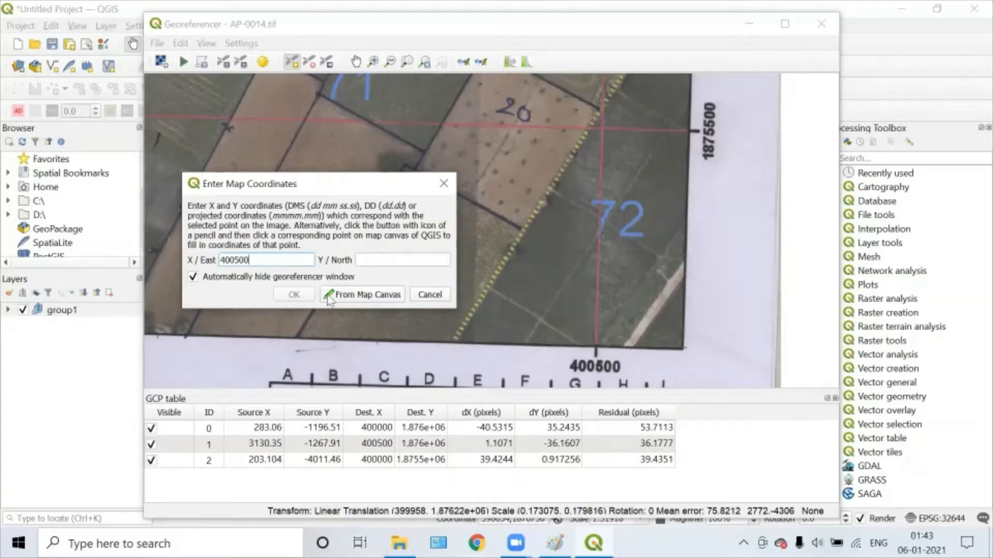
left_click(376, 261)
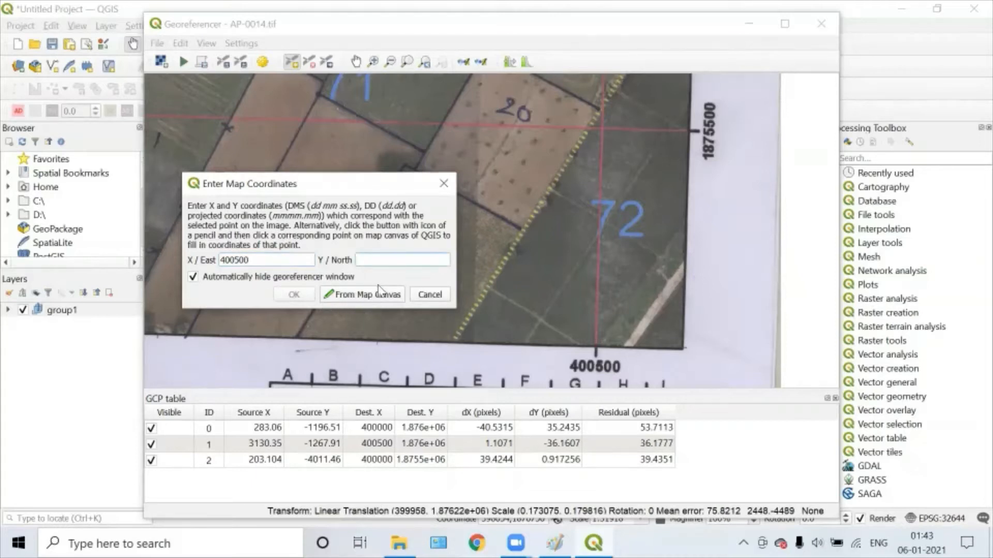
type("1875500")
left_click(292, 295)
scroll(543, 225, "down", 1)
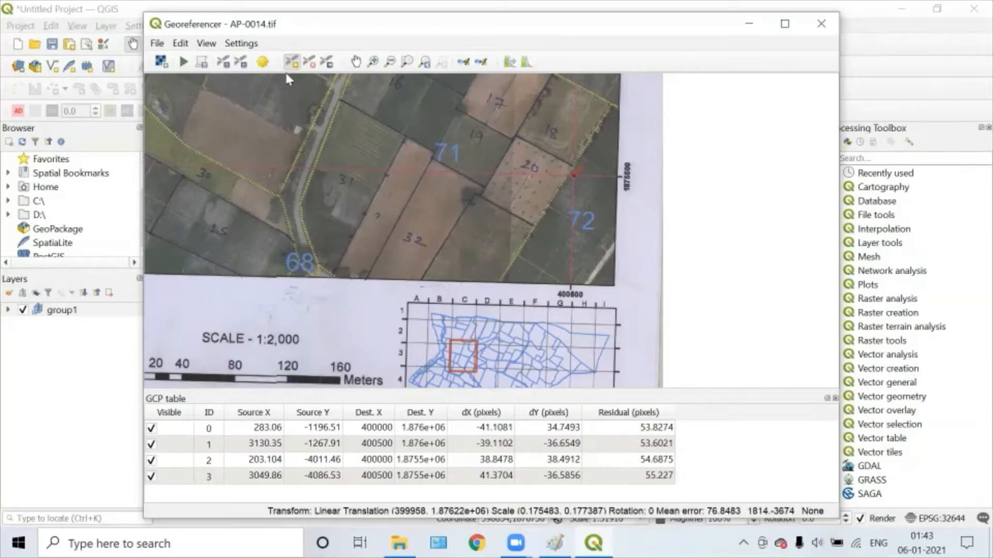
Step: Change the transformation type to Polynomial 1 in the transformation settings
left_click(250, 45)
left_click(279, 60)
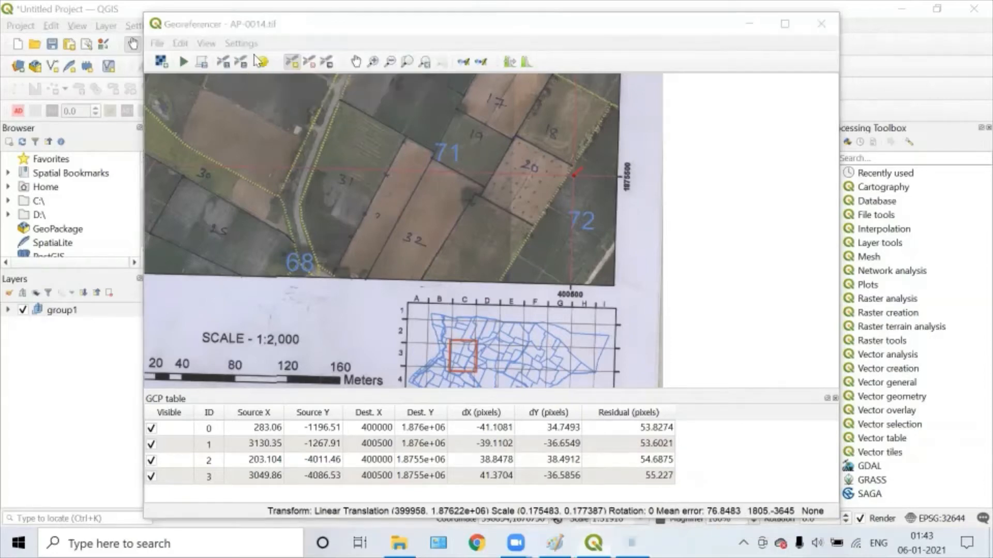
left_click(509, 113)
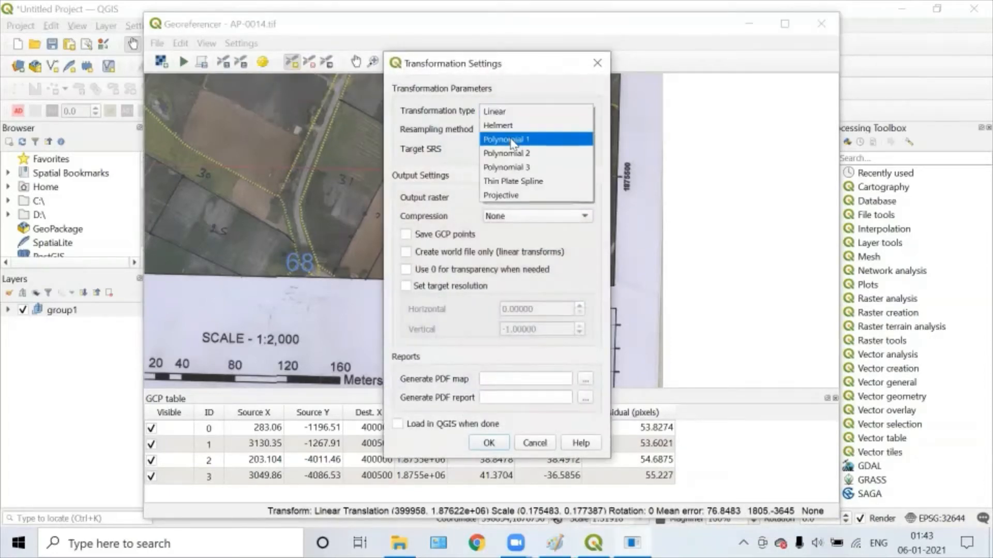
left_click(512, 140)
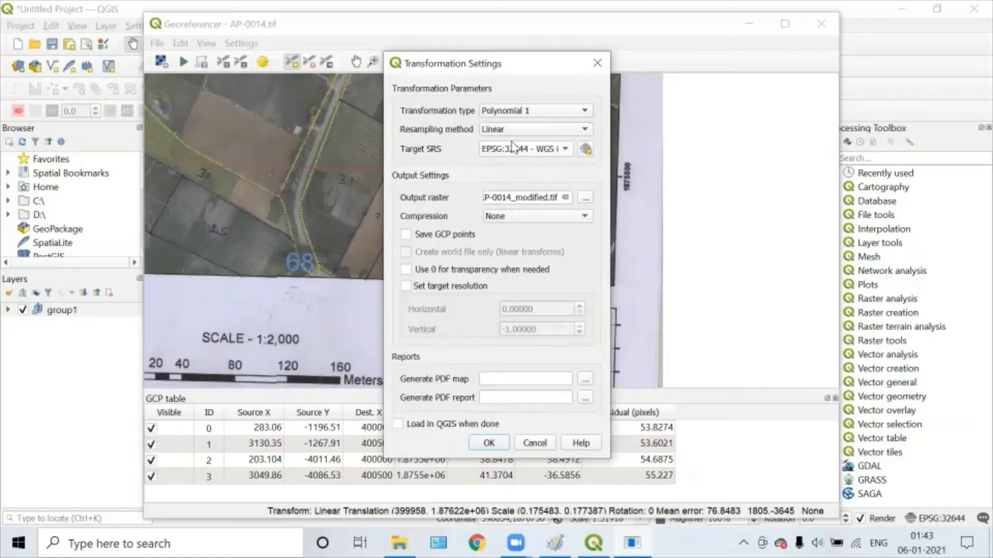
left_click(488, 443)
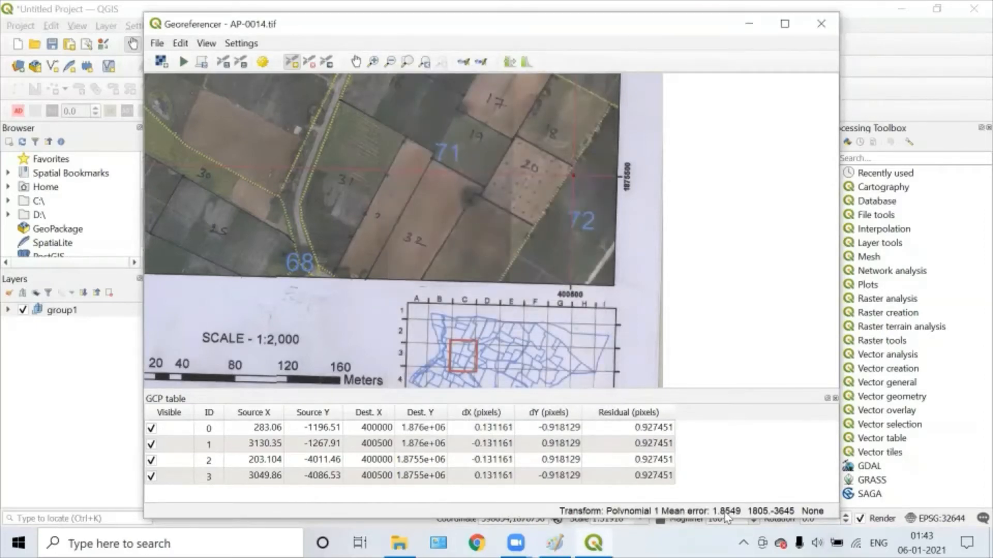
Step: Run the georeferencing of the map and close the georeferencer, discarding the GCP points
scroll(573, 176, "up", 5)
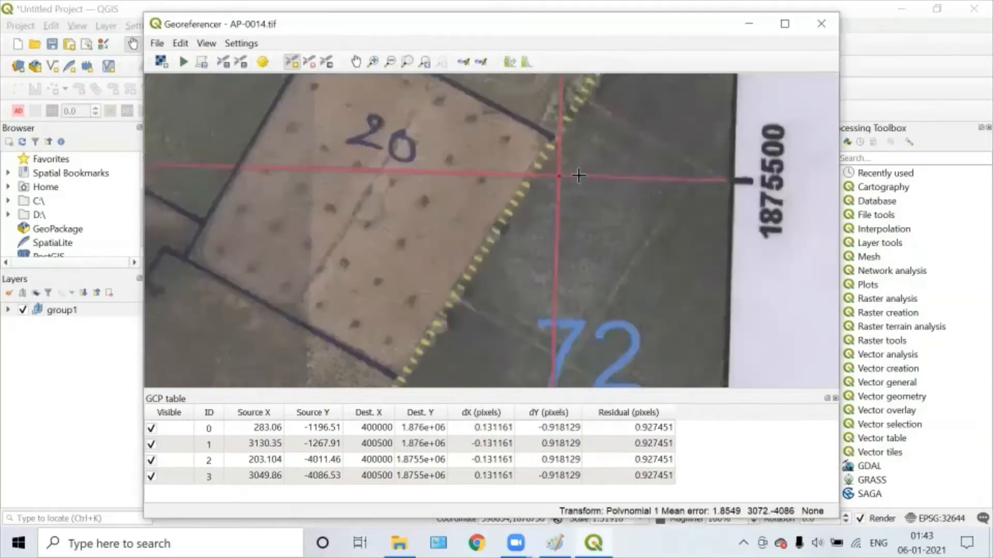
scroll(522, 176, "up", 2)
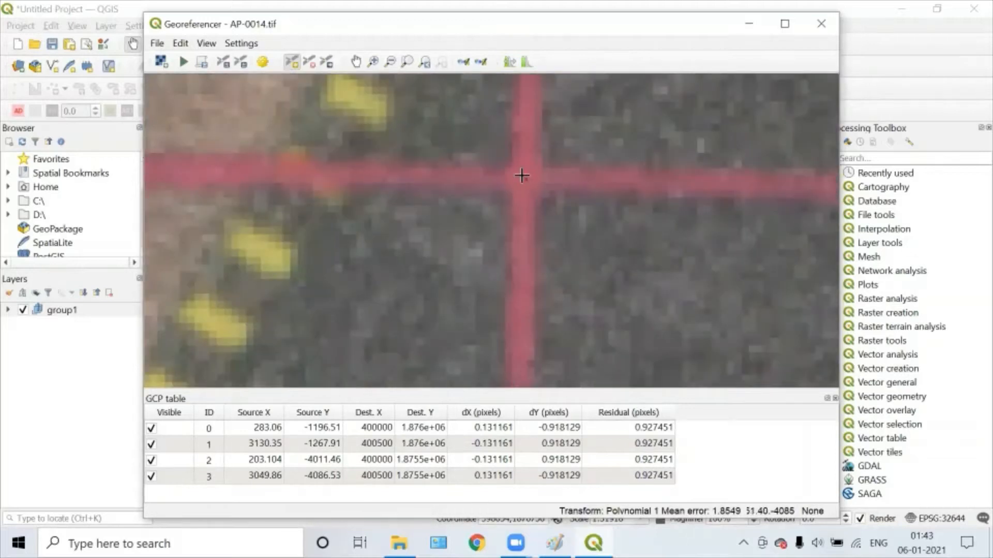
left_click(184, 63)
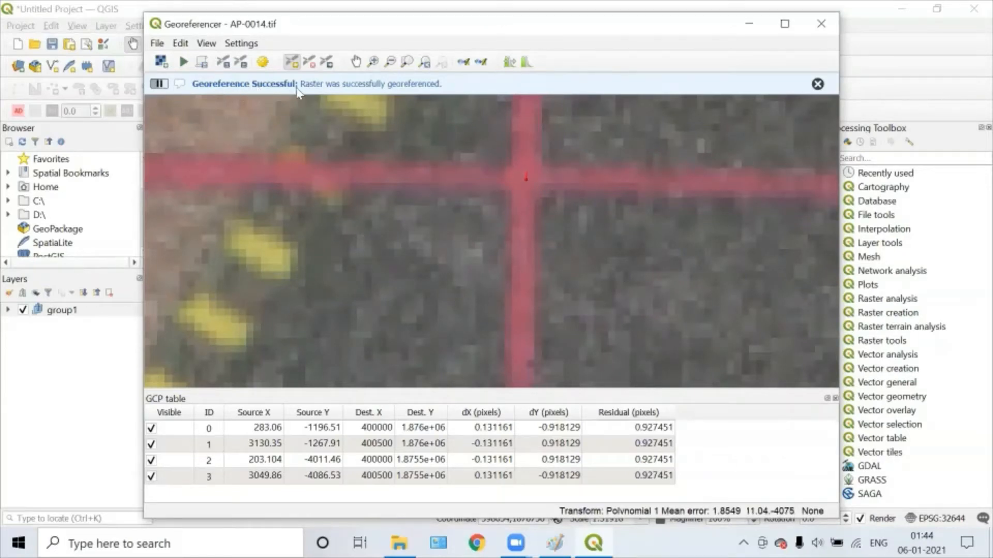
left_click(821, 23)
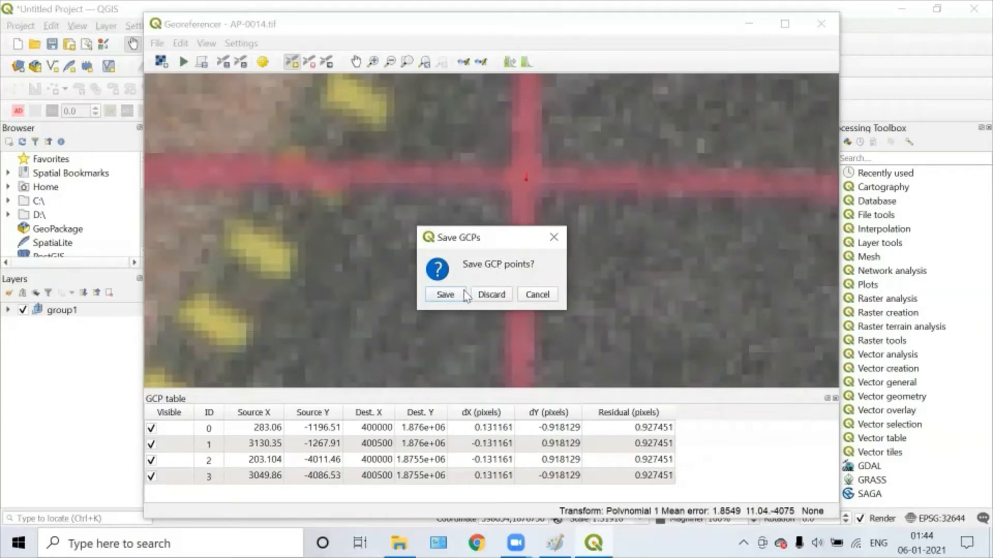
left_click(491, 295)
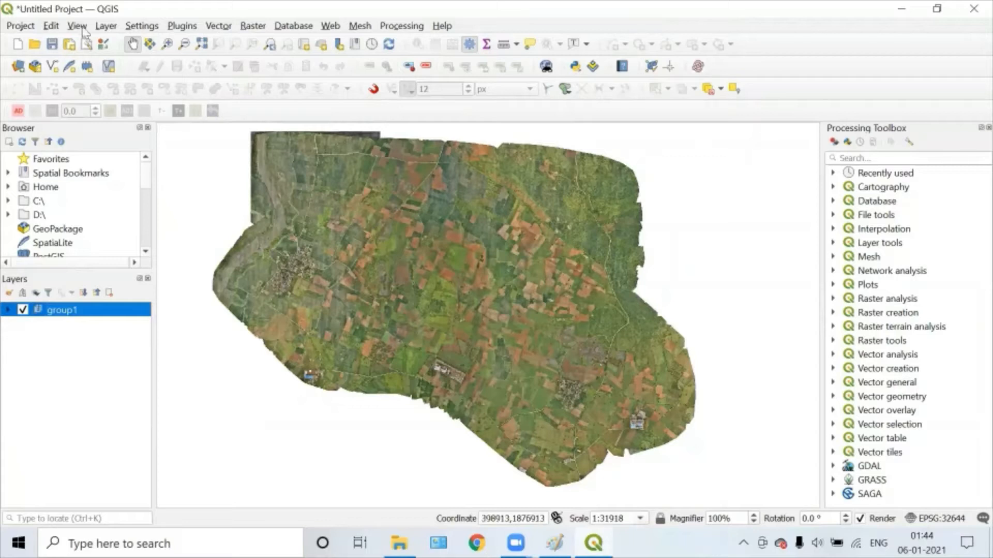
Step: Add AP-0014_modified.tif from the desktop's QGIS online folder to the project as a raster layer
left_click(105, 26)
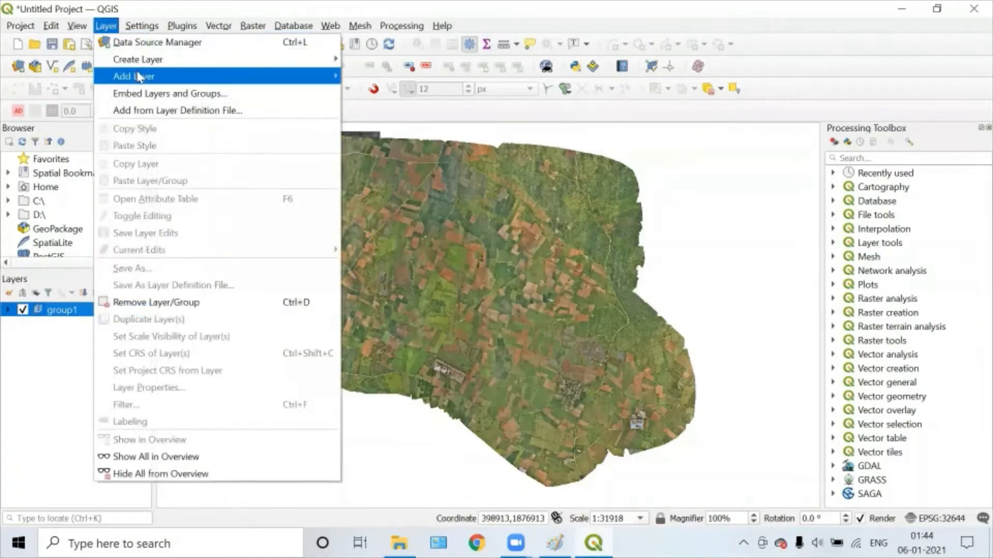
mouse_move(274, 78)
left_click(379, 94)
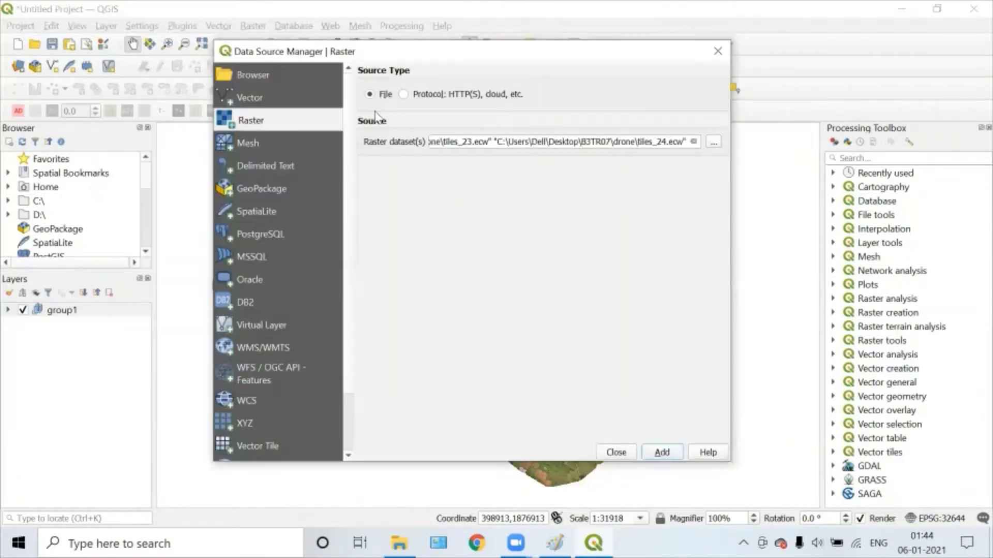
left_click(713, 142)
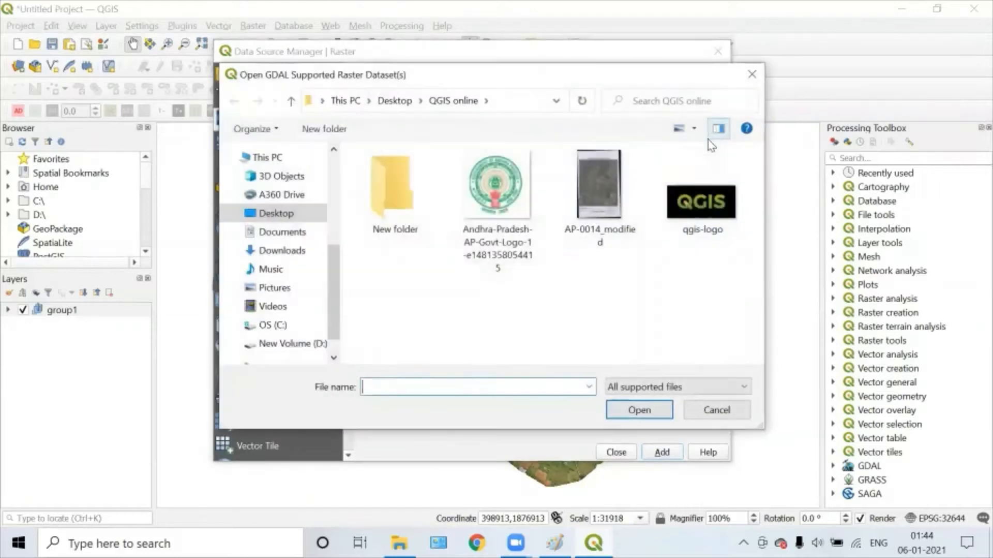
left_click(605, 207)
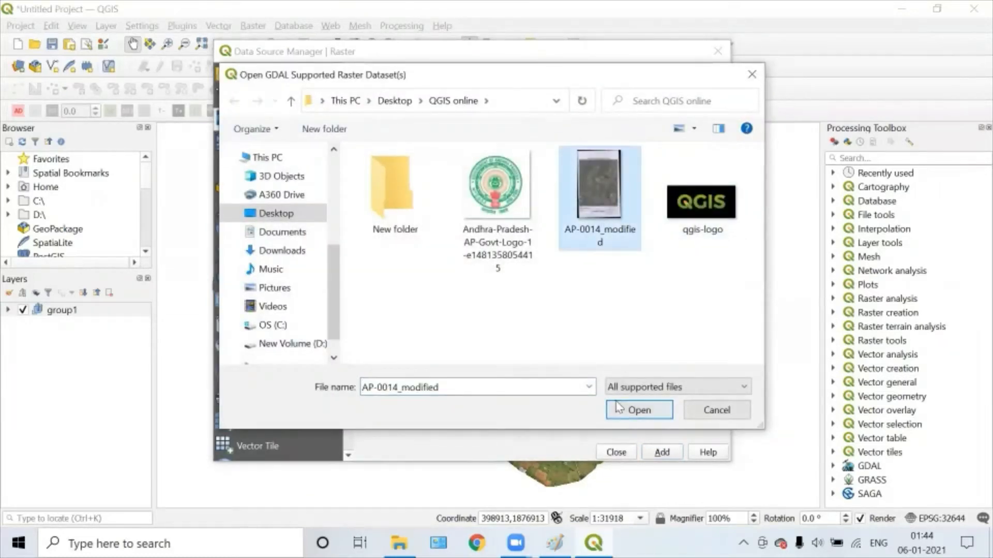
left_click(640, 410)
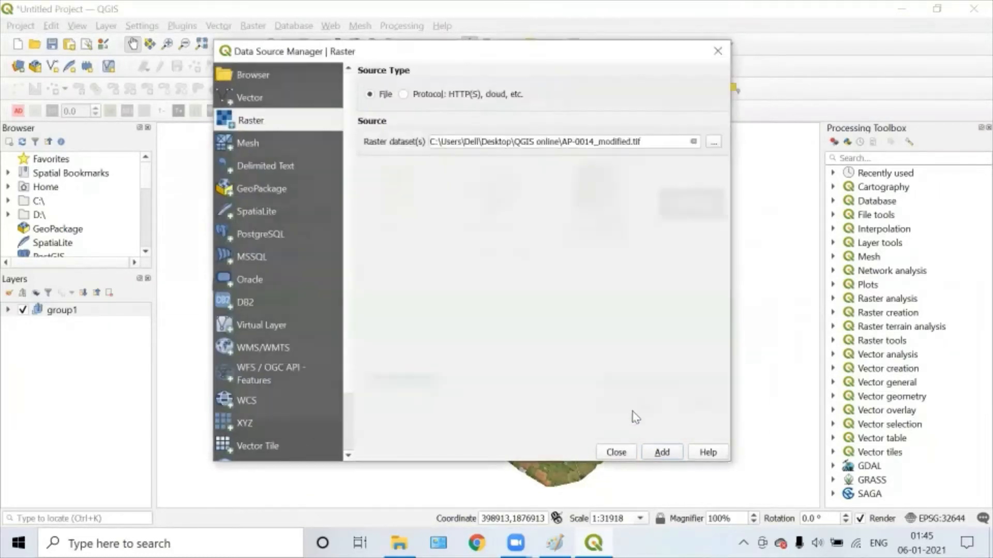
left_click(658, 455)
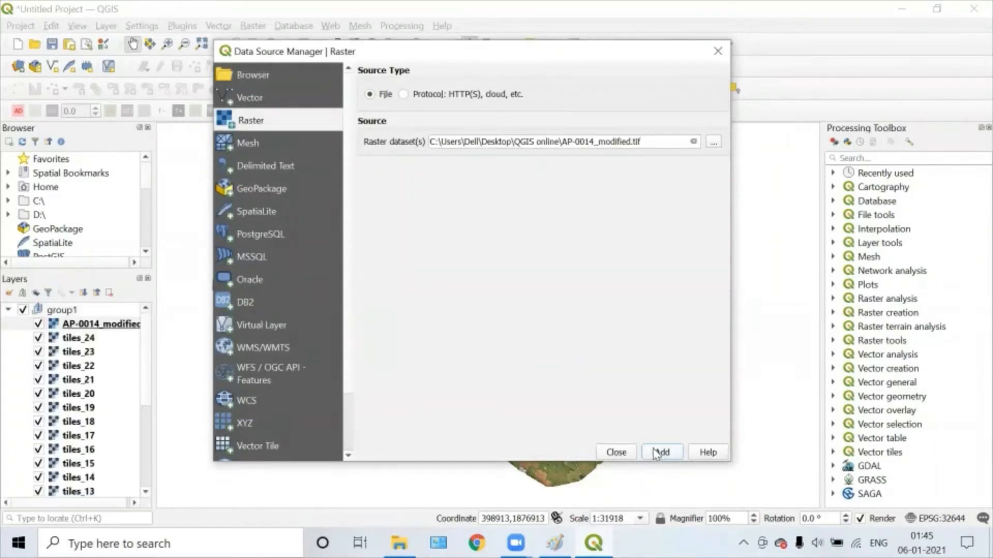
left_click(627, 453)
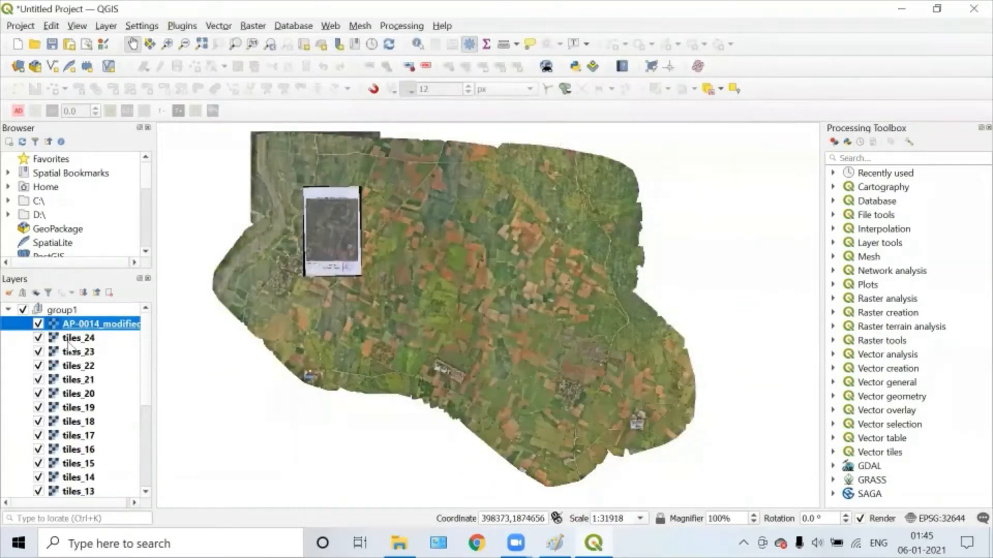
Step: Move the AP-0014_modified layer out of group1 to above it, and collapse the group
left_click_drag(78, 327, 77, 310)
left_click(7, 325)
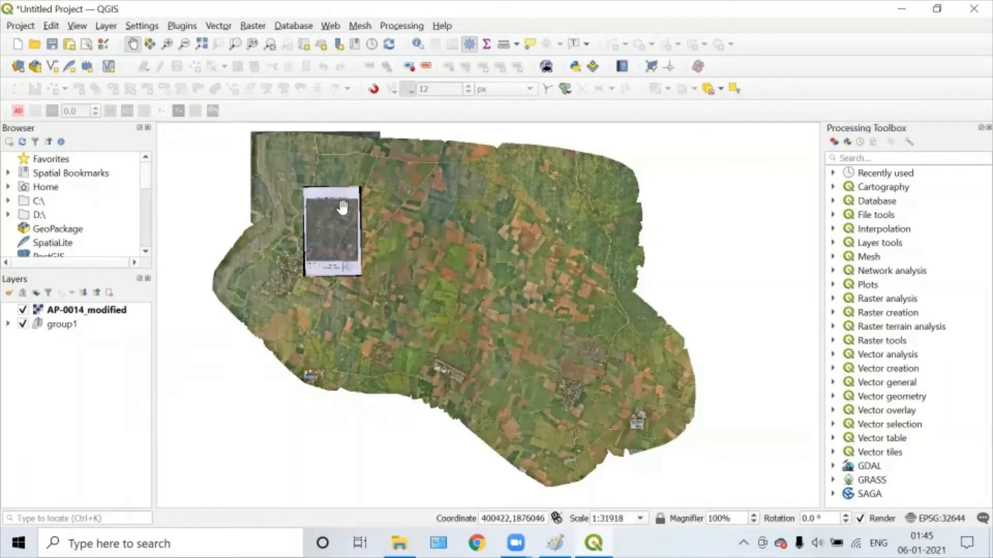
scroll(341, 209, "up", 2)
left_click_drag(405, 280, 477, 312)
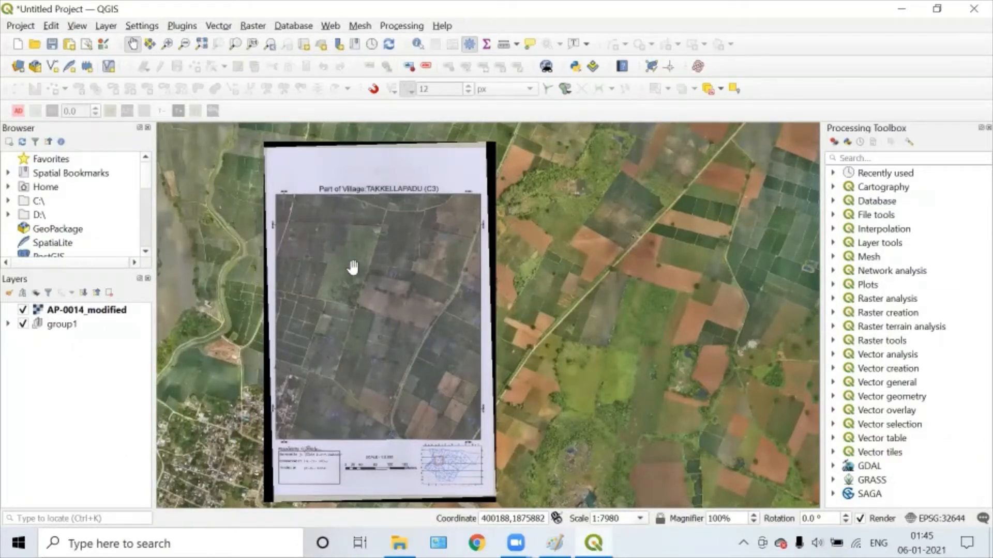
Step: Set the AP-0014_modified layer's global opacity to about 34.9% and apply it
right_click(113, 312)
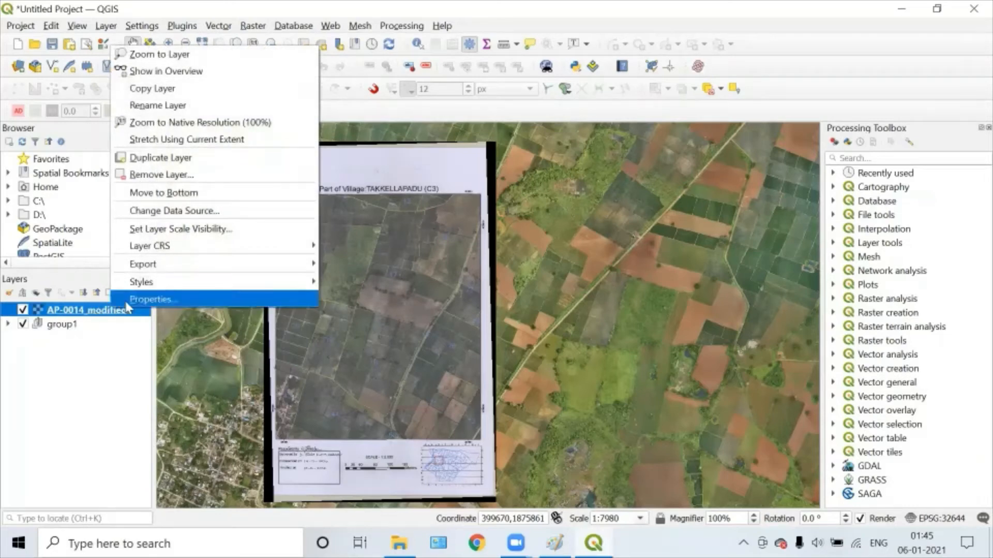
left_click(153, 299)
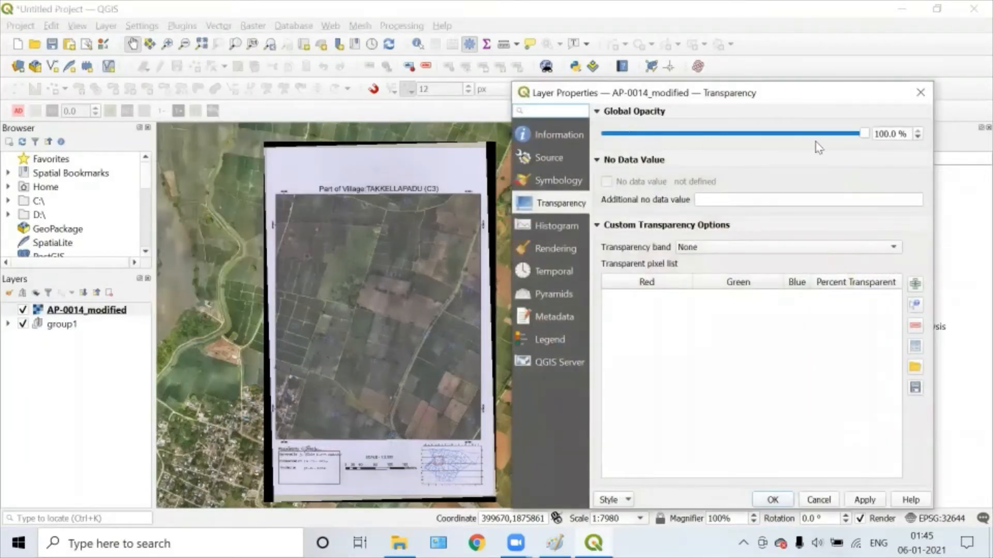
left_click_drag(862, 134, 697, 139)
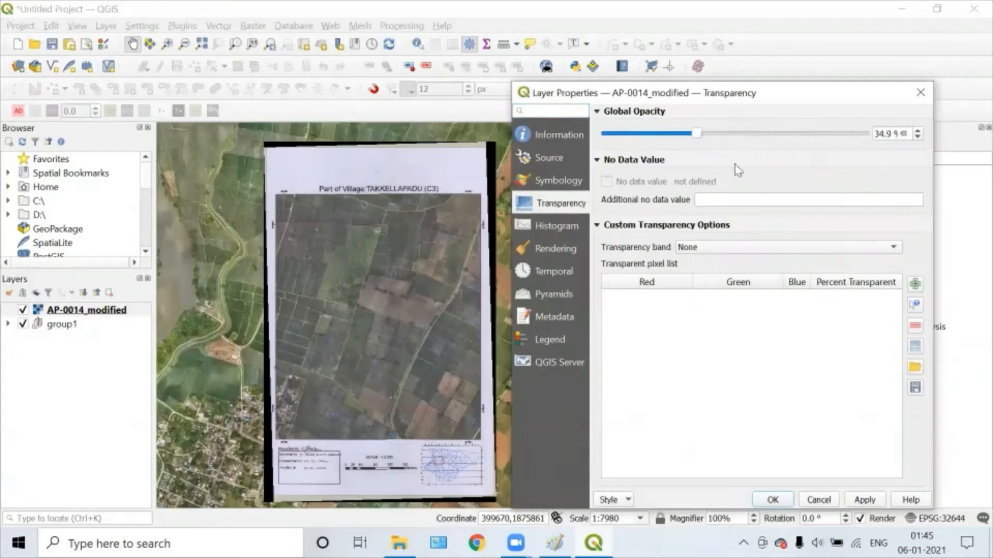
left_click(860, 500)
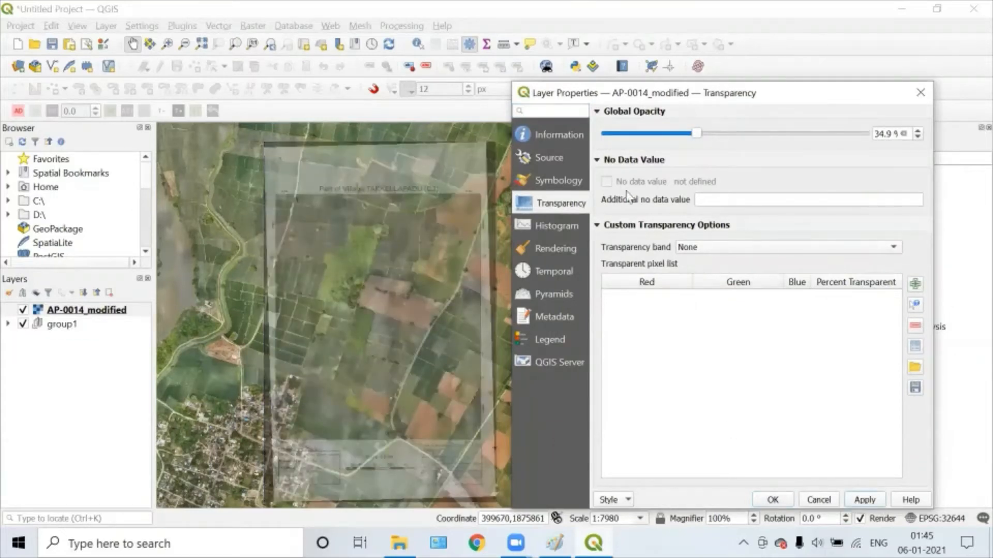
left_click(920, 92)
Step: Examine how the semi-transparent village map lines up with the drone imagery, hiding group1 and showing it again
scroll(465, 212, "up", 1)
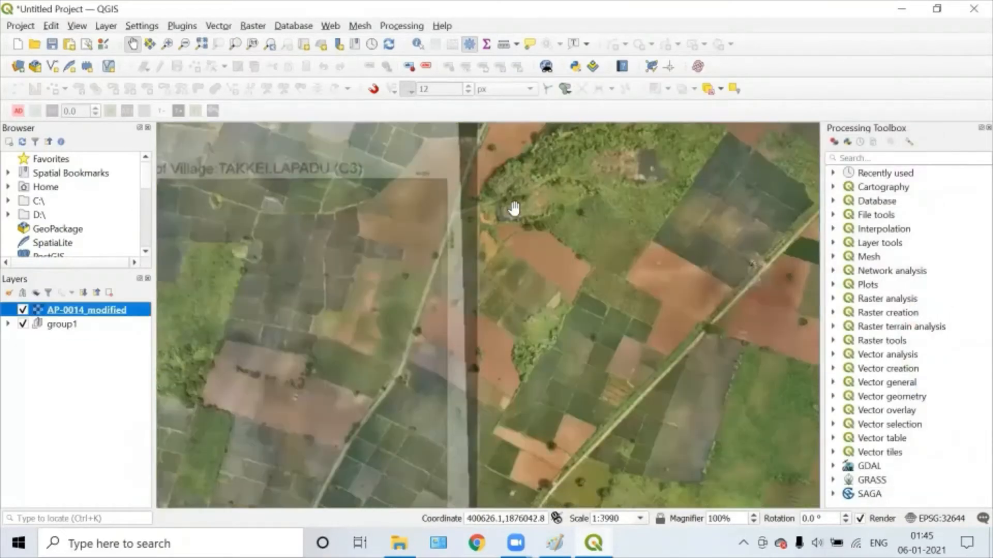
scroll(468, 213, "up", 1)
left_click_drag(465, 211, 460, 376)
scroll(455, 261, "up", 1)
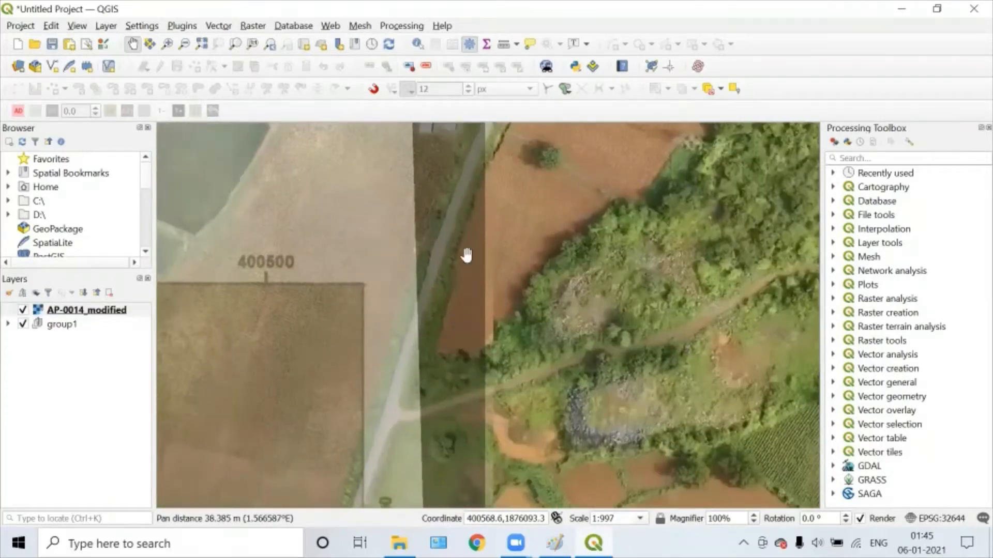
scroll(466, 257, "down", 1)
left_click_drag(479, 228, 476, 261)
scroll(440, 283, "down", 1)
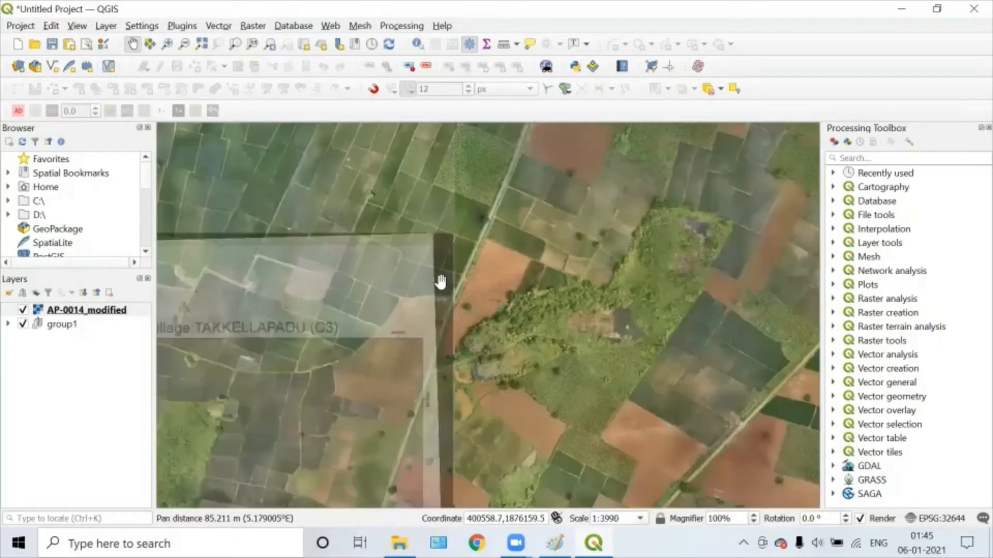
scroll(421, 323, "down", 1)
left_click_drag(484, 226, 522, 143)
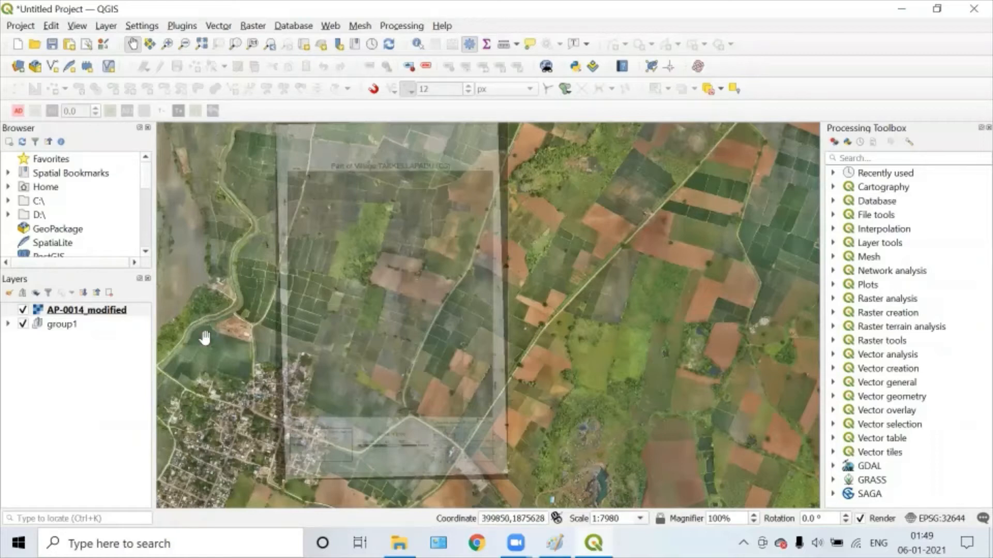
left_click(23, 324)
left_click(22, 324)
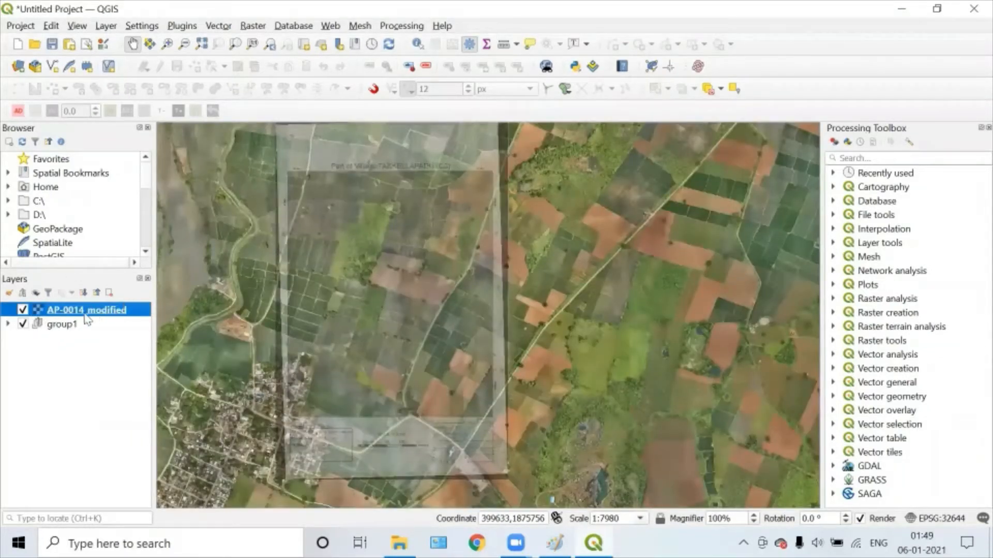
Step: Set the AP-0014_modified layer's global opacity to 100%, apply it, and examine parcels 18, 19 and 20 on the village map up close
right_click(86, 319)
left_click(119, 306)
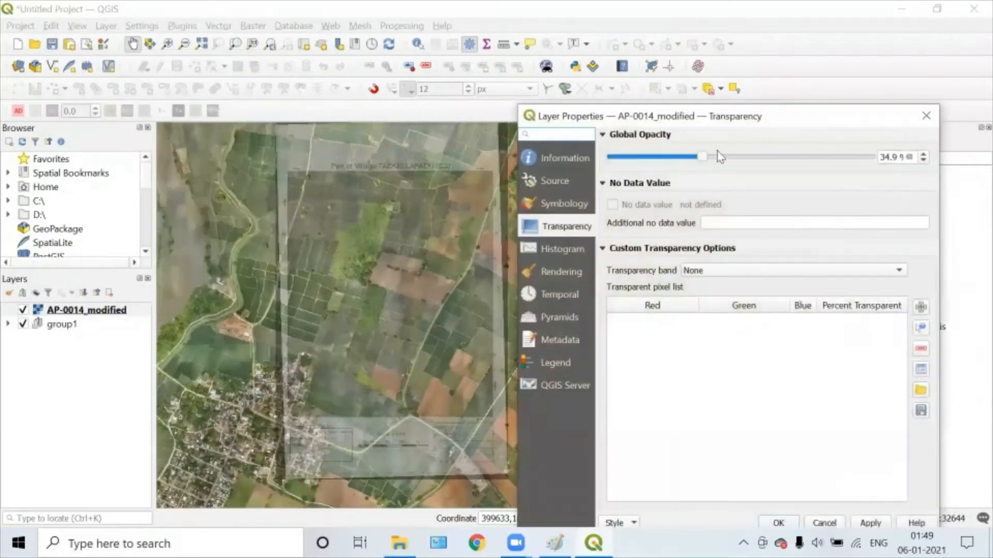
left_click_drag(703, 158, 893, 171)
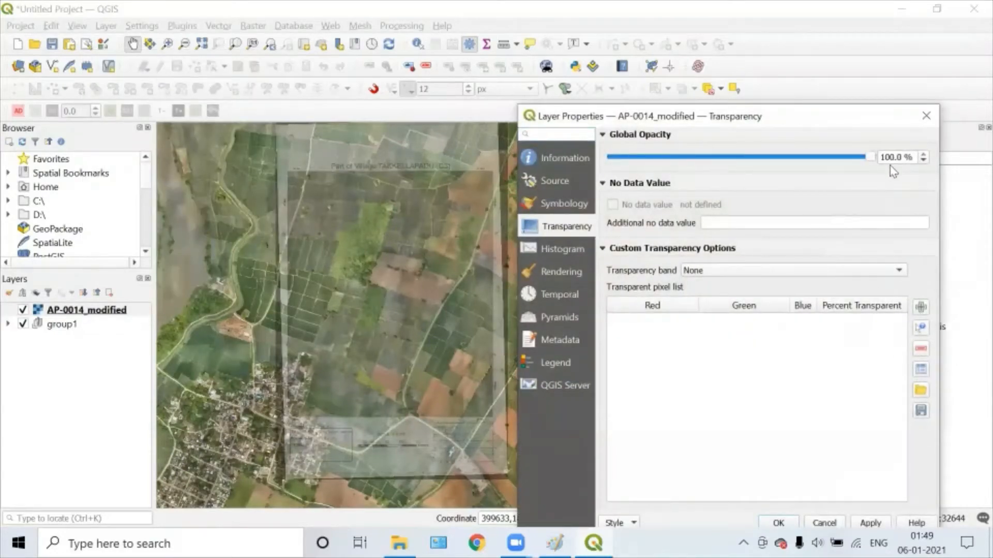
left_click(870, 523)
left_click(778, 522)
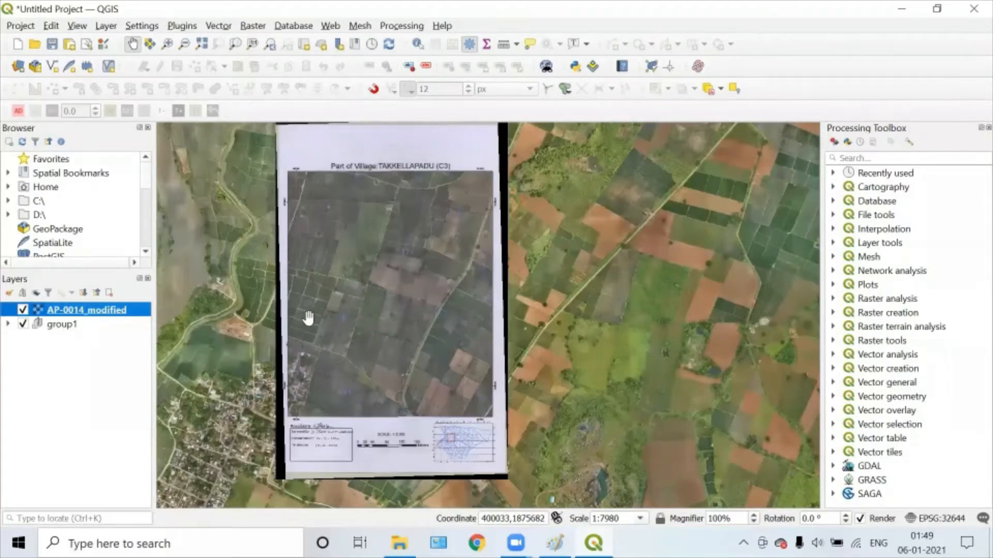
scroll(306, 317, "up", 2)
left_click_drag(399, 327, 392, 233)
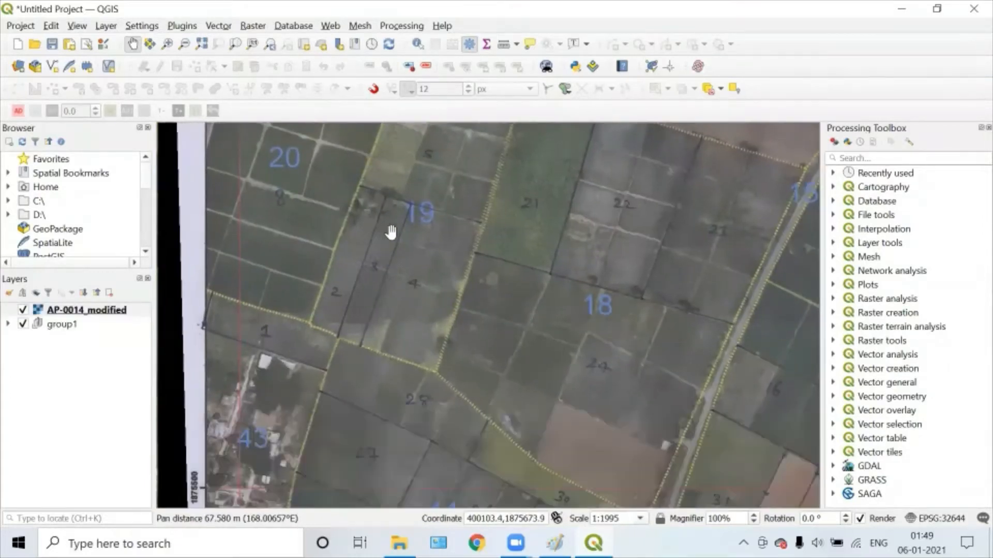
scroll(392, 230, "down", 1)
scroll(420, 201, "up", 1)
left_click_drag(420, 202, 429, 261)
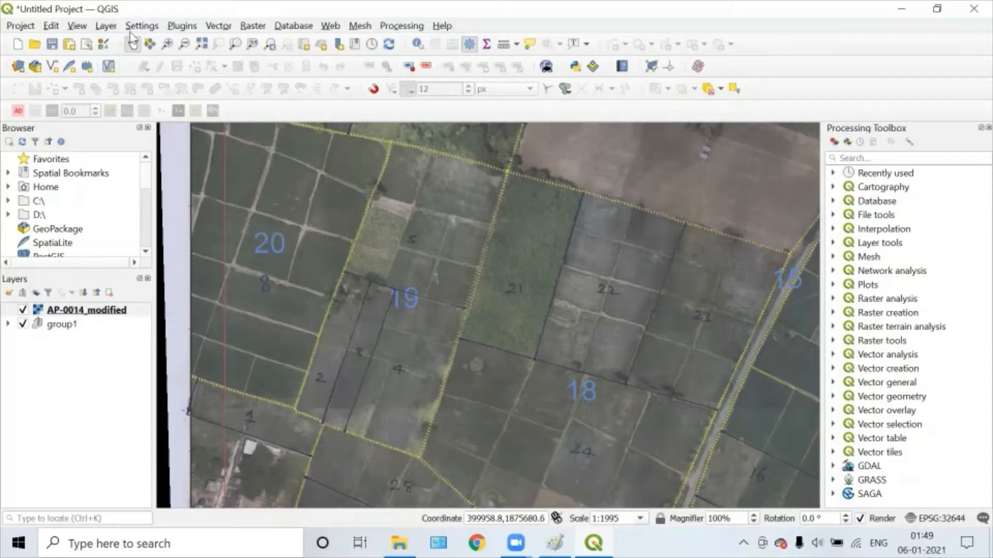
Step: Create a Point shapefile layer named Points in New folder inside QGIS online, using EPSG:32644 - WGS 84 / UTM zone 44N
left_click(109, 26)
mouse_move(122, 60)
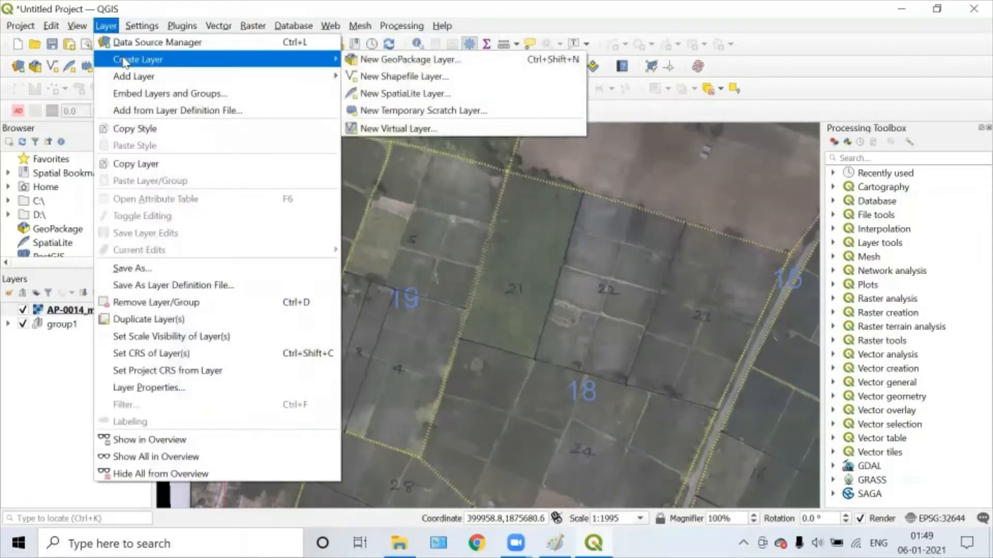
left_click(381, 78)
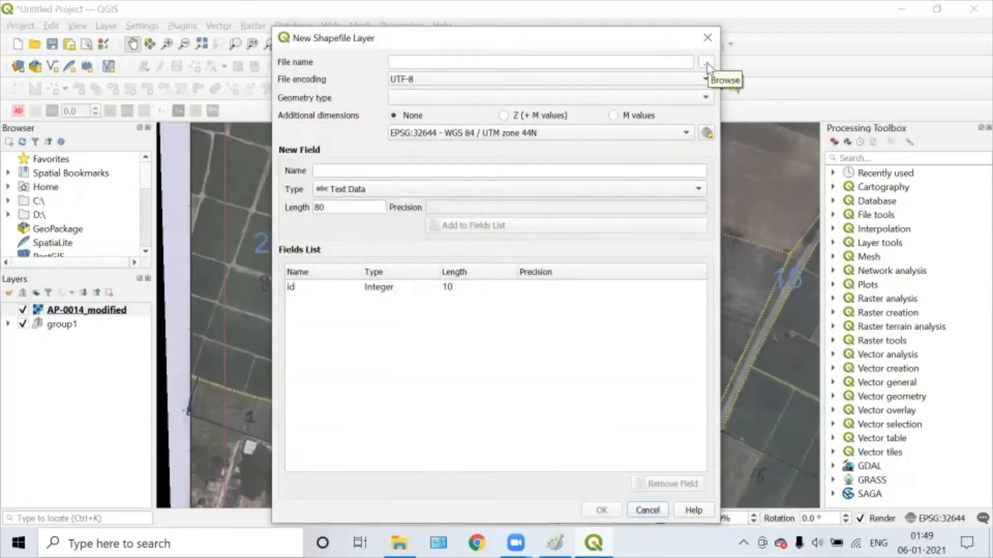
left_click(706, 63)
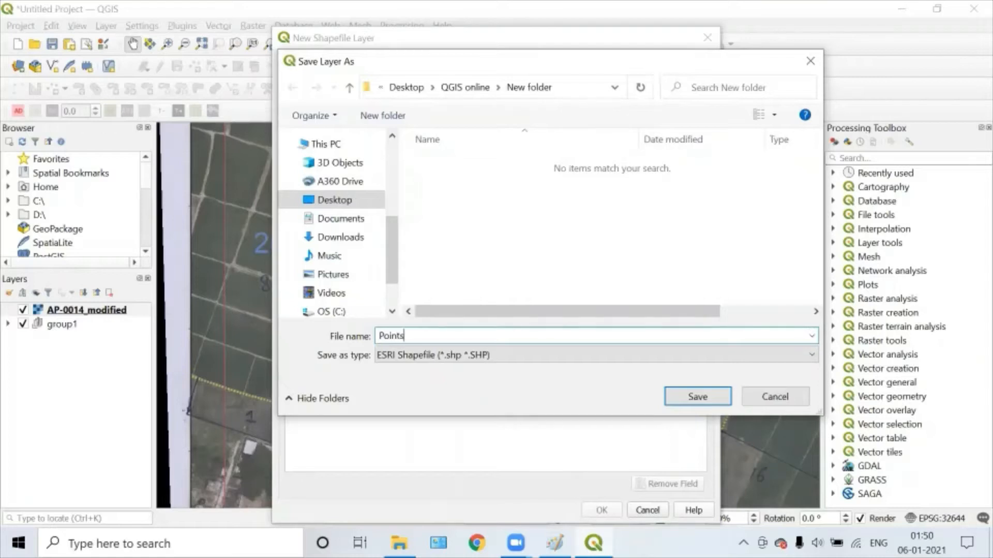
left_click(675, 396)
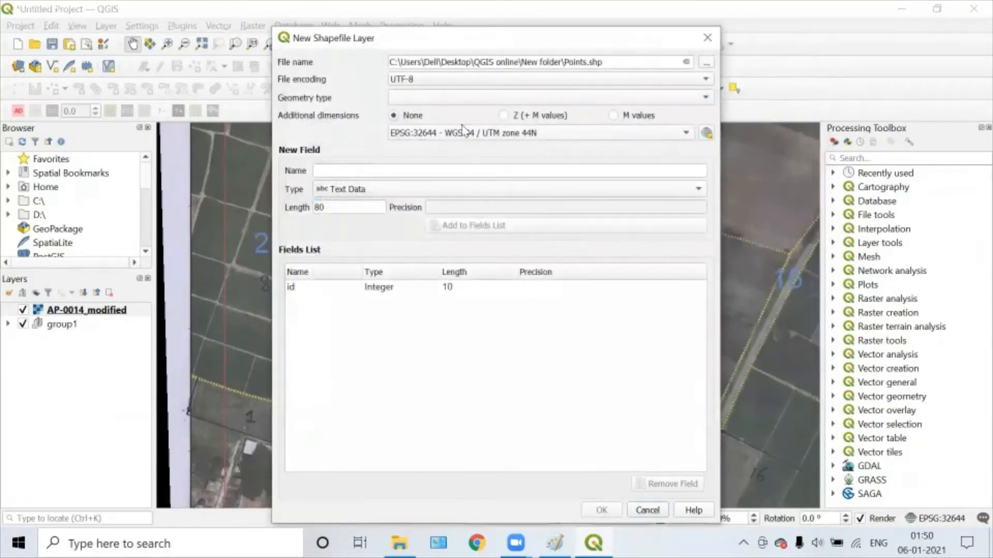
left_click(442, 99)
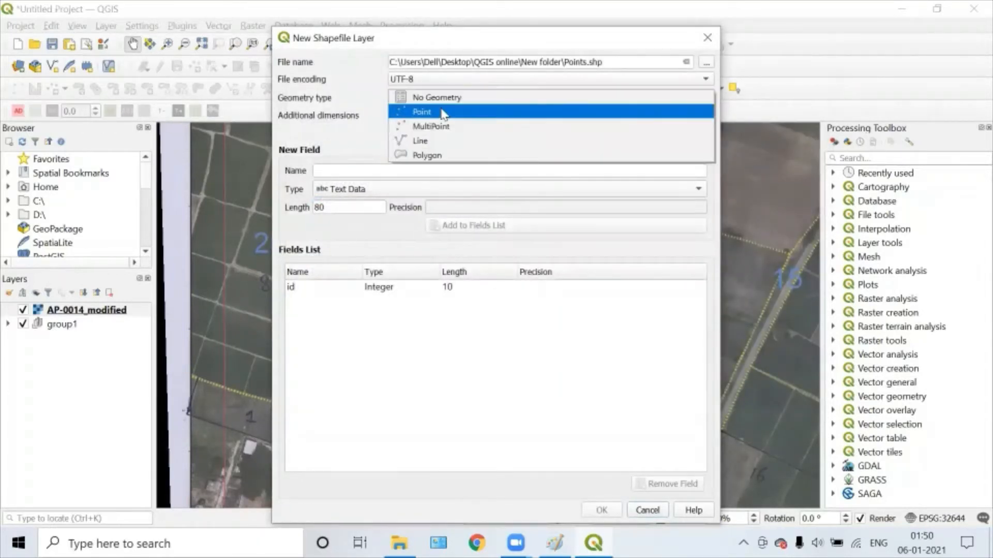
left_click(443, 112)
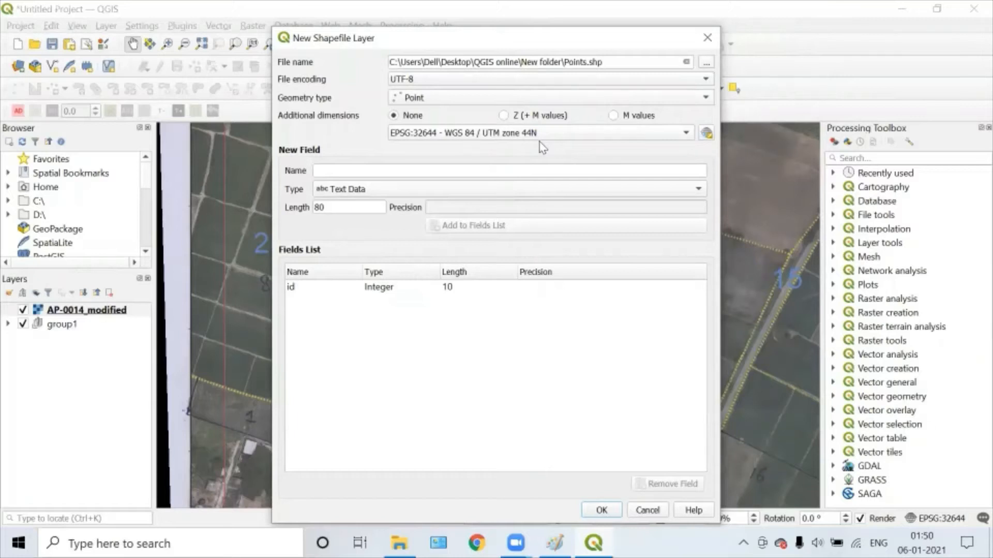
left_click(603, 510)
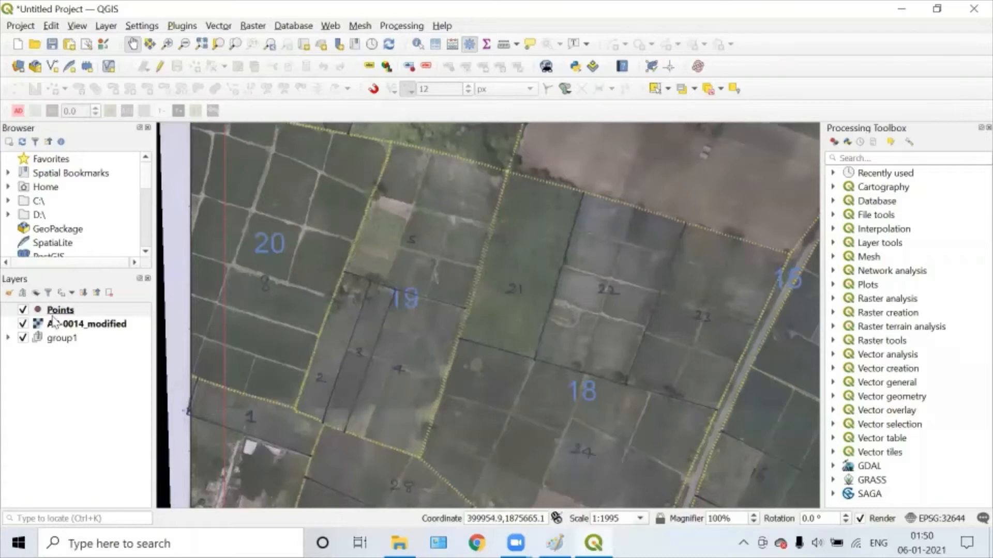
Step: Make the Points layer editable and add two point features at the bend of the yellow boundary below parcels 19 and 20
left_click(62, 312)
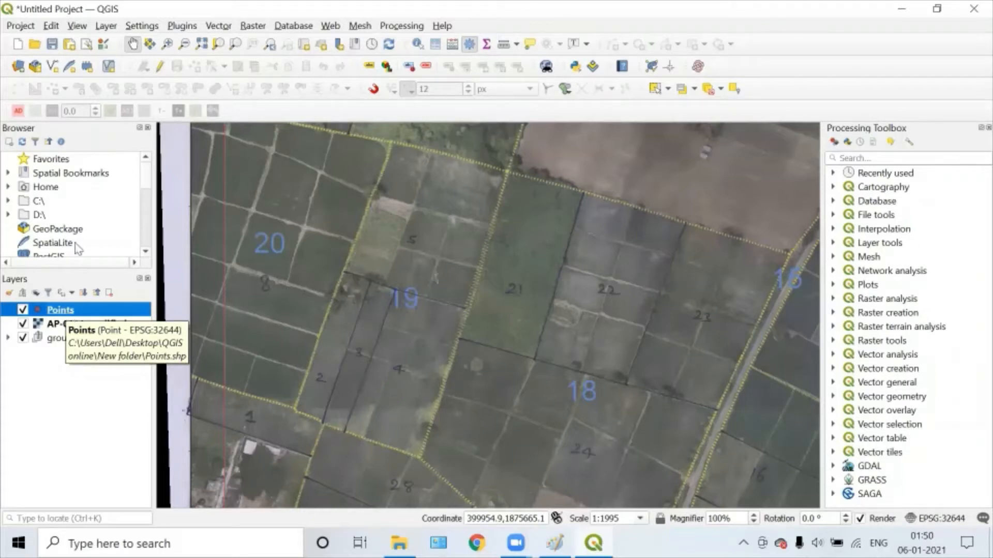
left_click(158, 70)
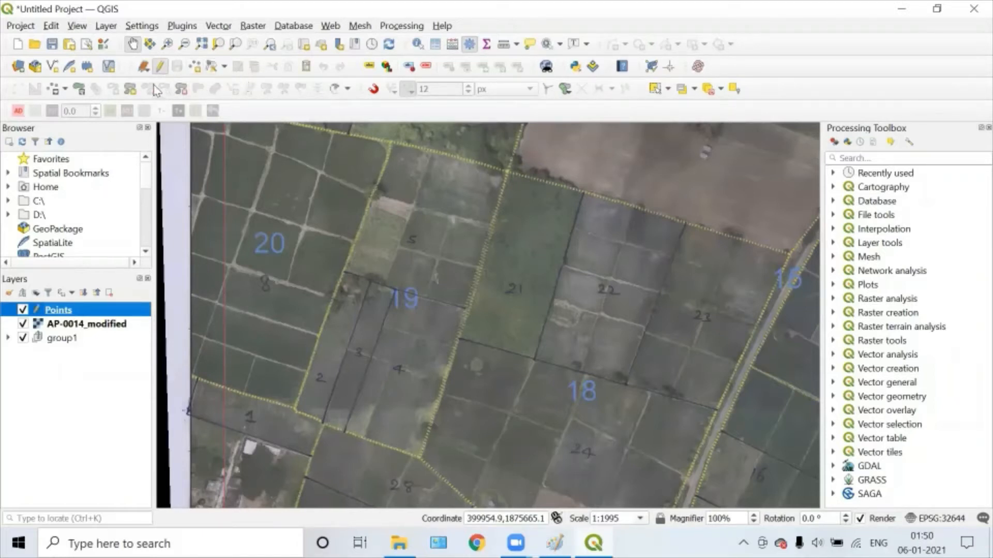
left_click(195, 69)
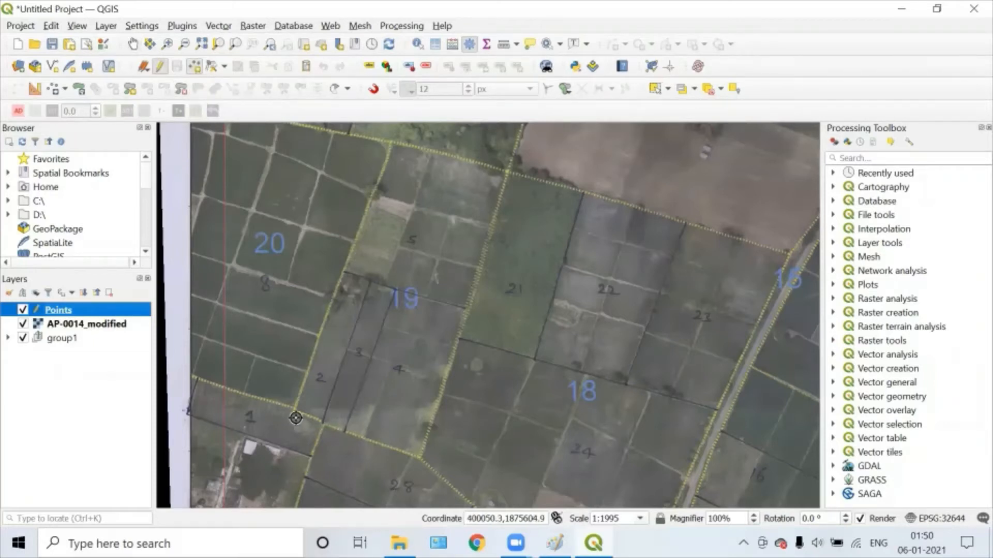
scroll(295, 412, "up", 2)
scroll(295, 401, "up", 3)
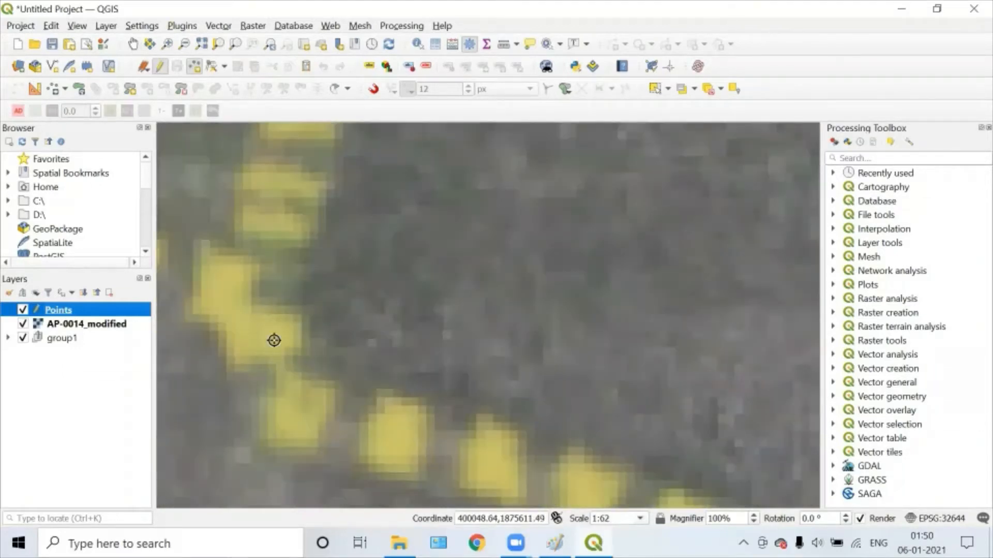
left_click(242, 274)
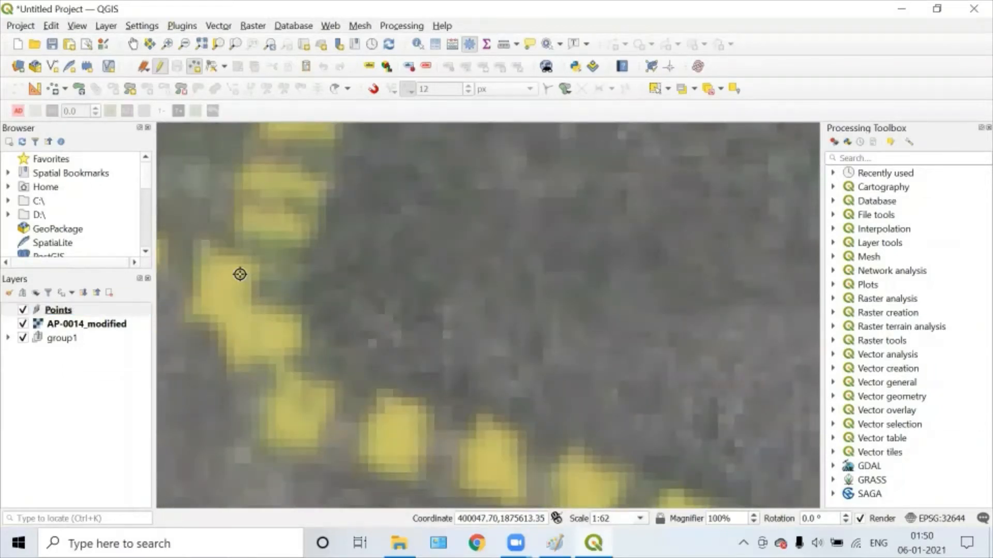
left_click(611, 451)
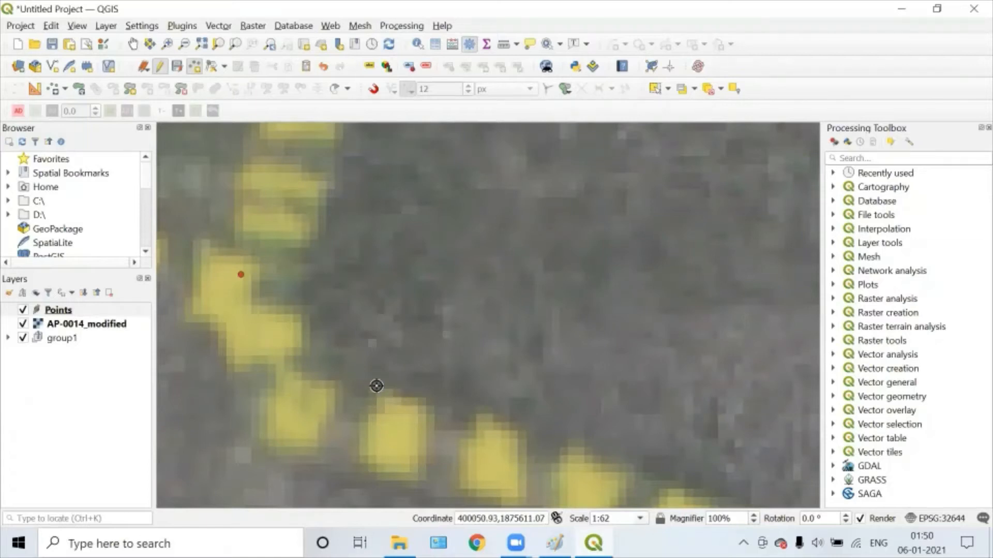
left_click(300, 411)
left_click(613, 450)
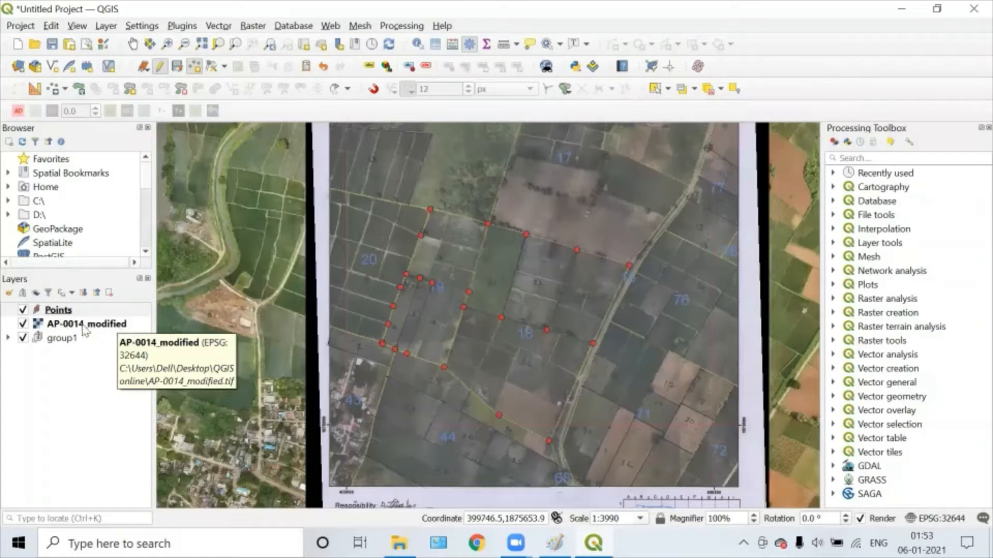
Step: Create a Line shapefile layer named Lines in the same New folder, using EPSG:32644 - WGS 84 / UTM zone 44N
left_click(106, 26)
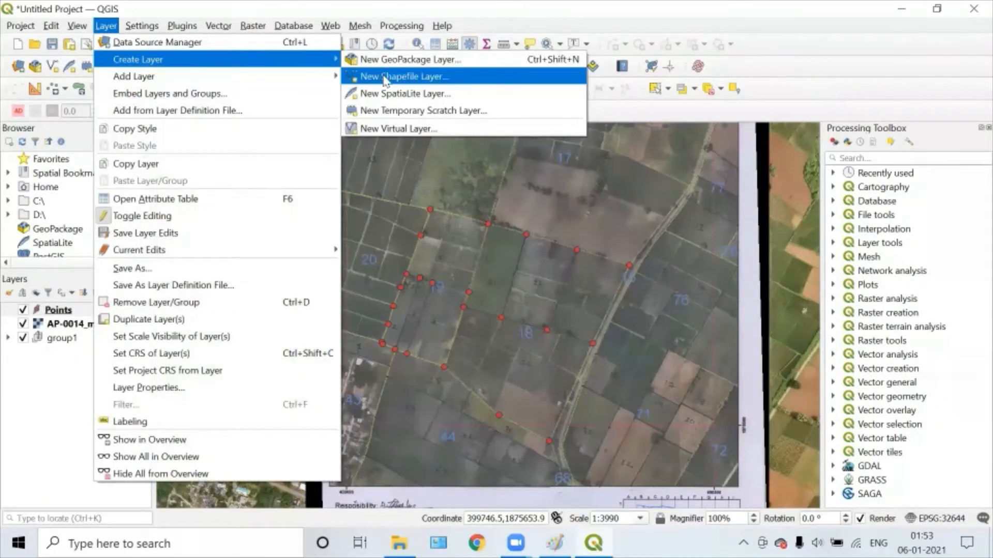
left_click(383, 78)
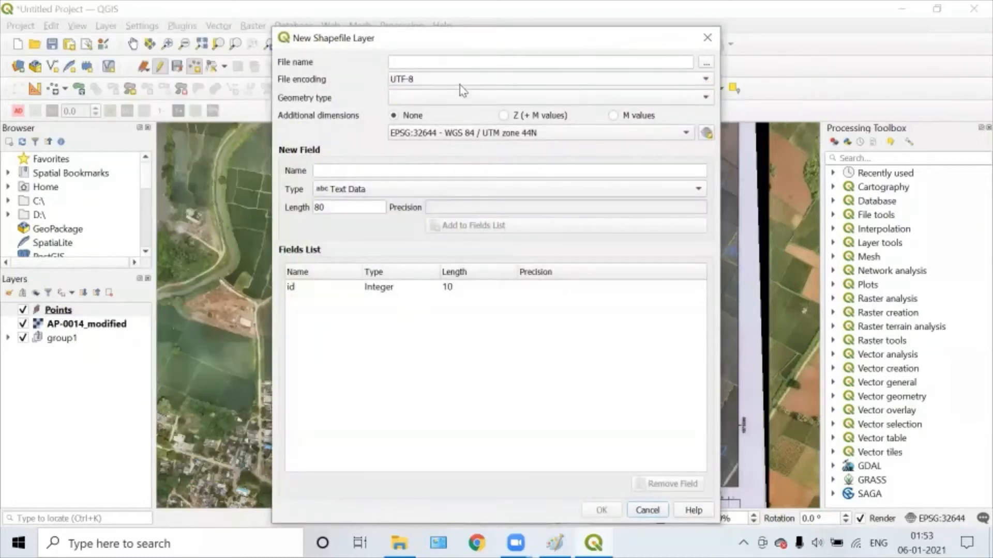
left_click(705, 64)
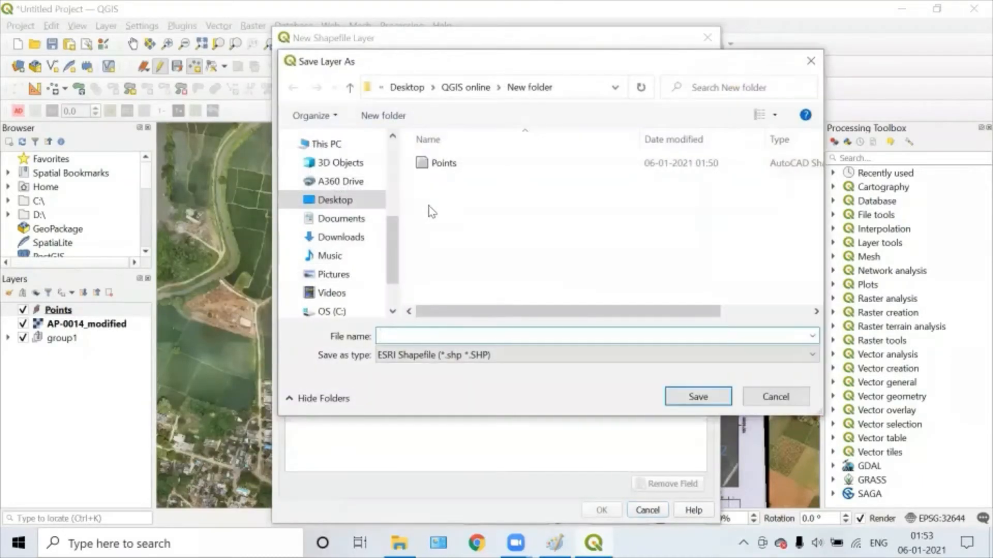
type("Lines")
left_click(685, 395)
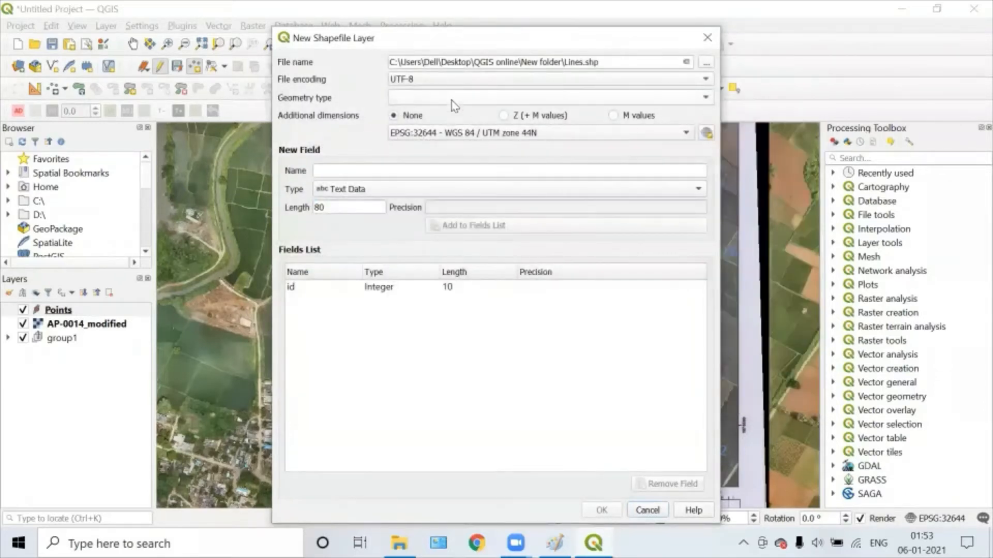
left_click(455, 98)
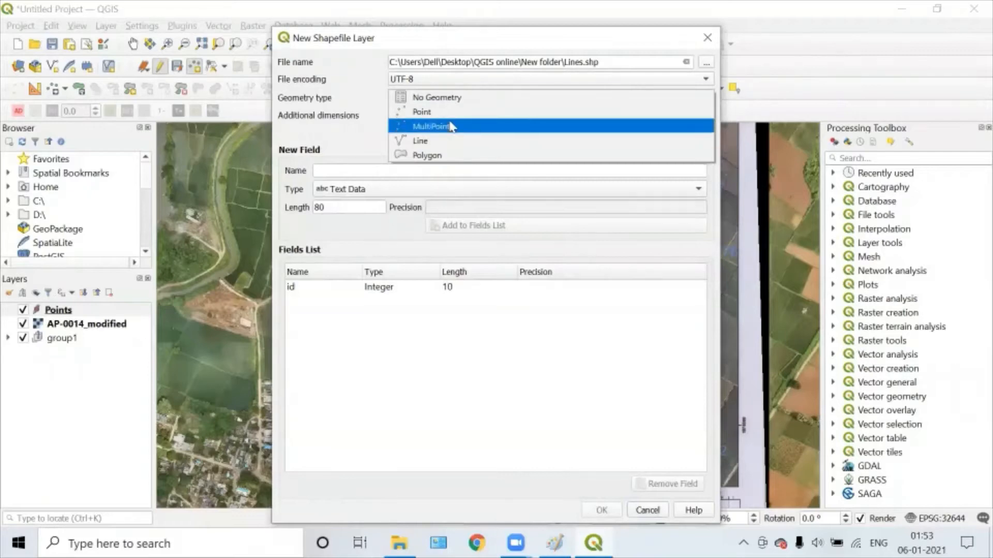
left_click(449, 142)
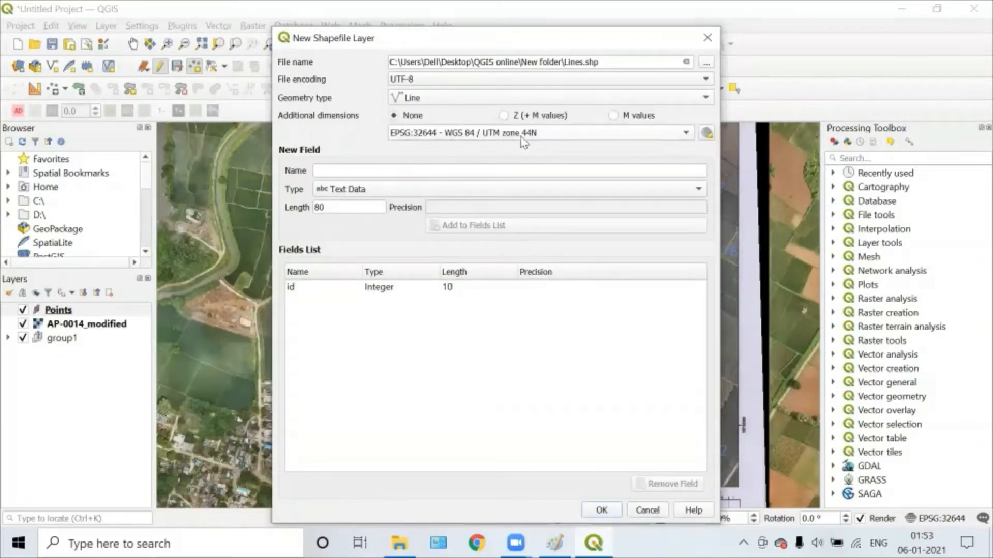
left_click(601, 511)
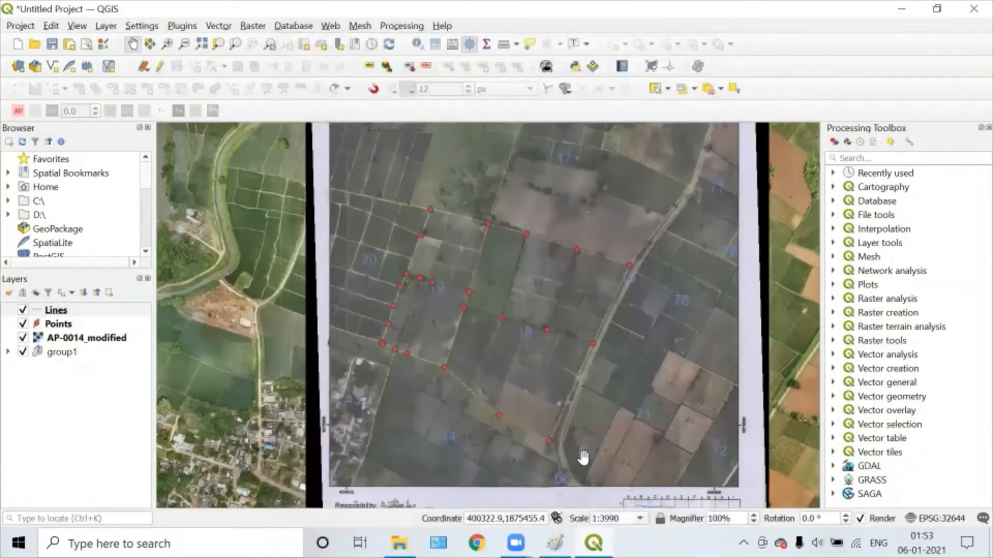
Step: Make the Lines layer editable, start adding a line feature near the boundary corner of parcel 2, and enable snapping
left_click(72, 314)
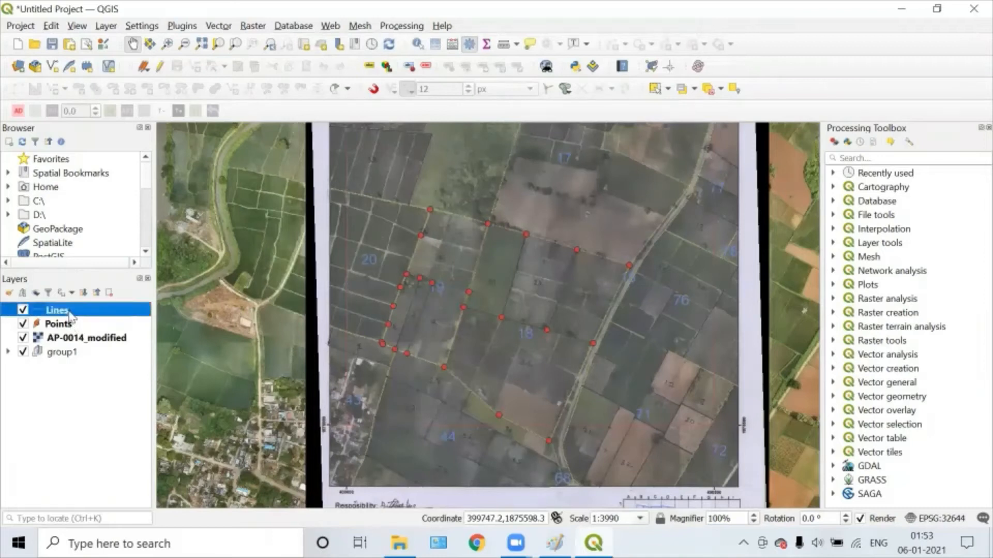
left_click(161, 69)
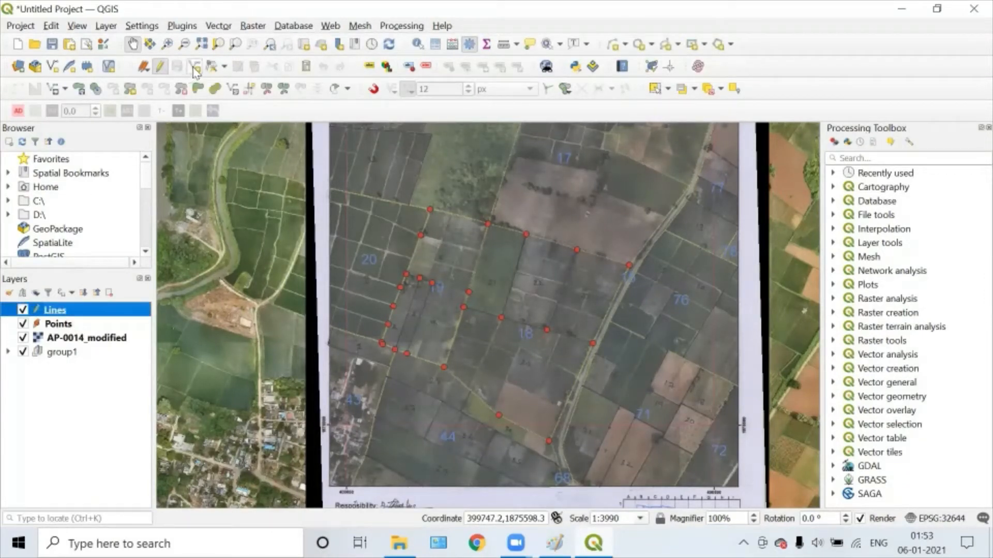
left_click(195, 71)
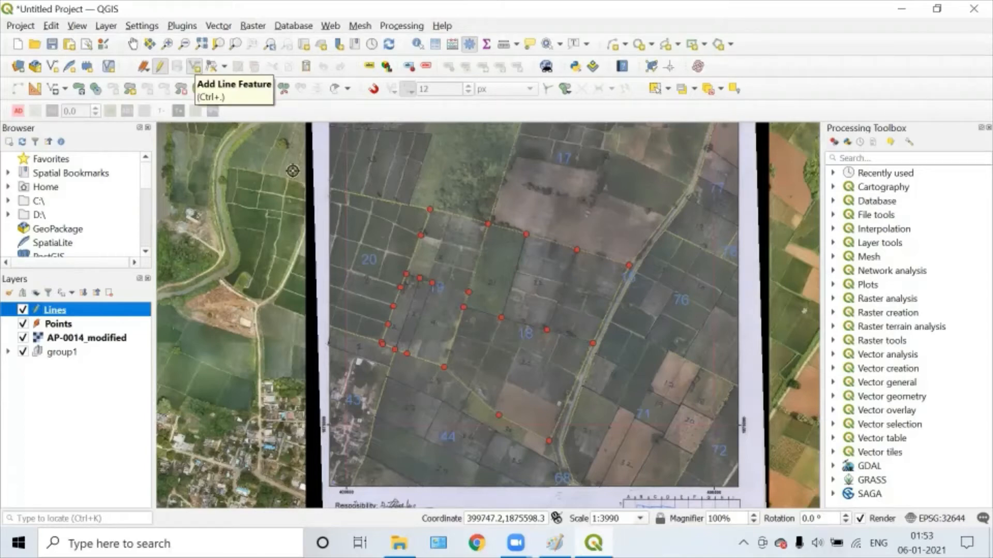
scroll(381, 353, "up", 4)
scroll(421, 423, "up", 1)
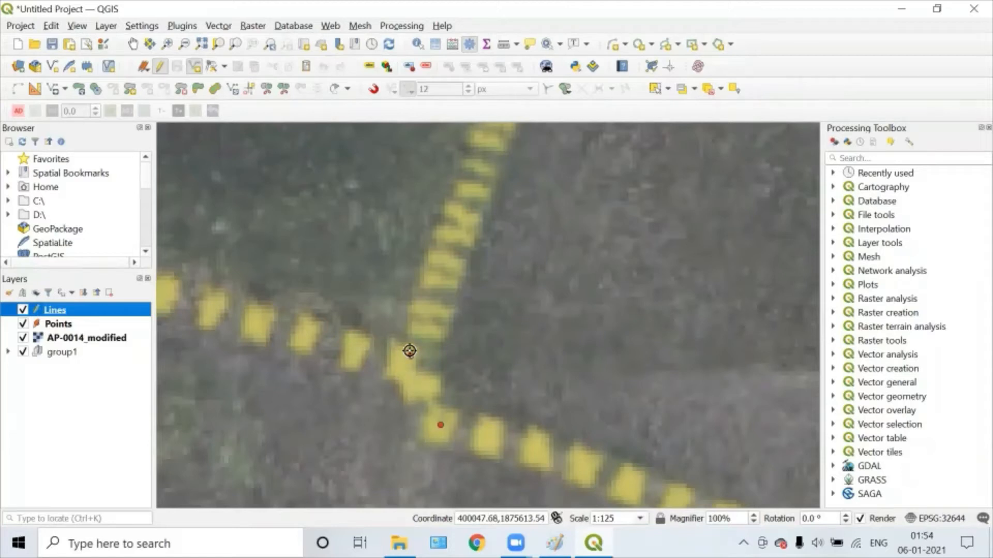
left_click(410, 357)
left_click(373, 90)
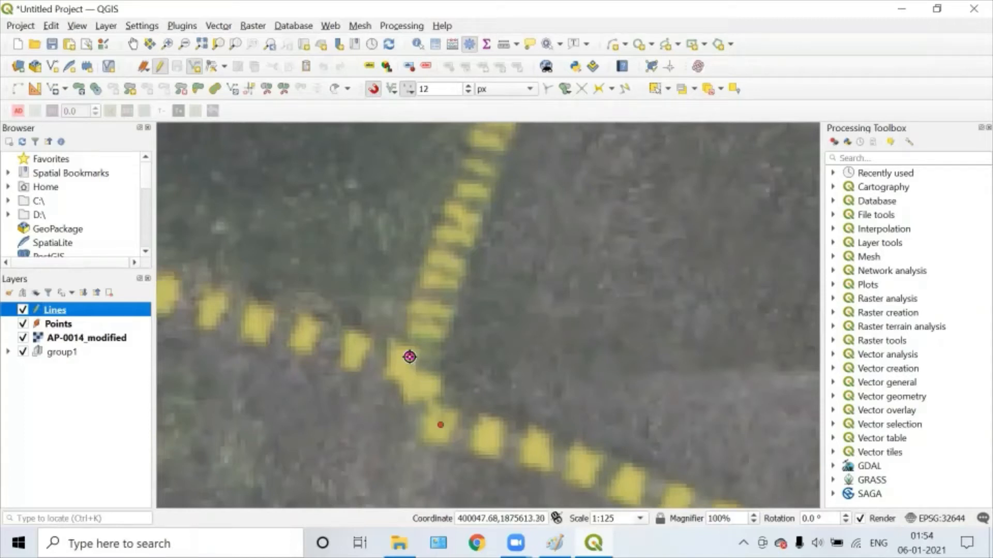
Step: Trace the outer boundary of parcels 2, 3 and 4 as a line feature snapped to the corner points, leaving the id empty
left_click(411, 355)
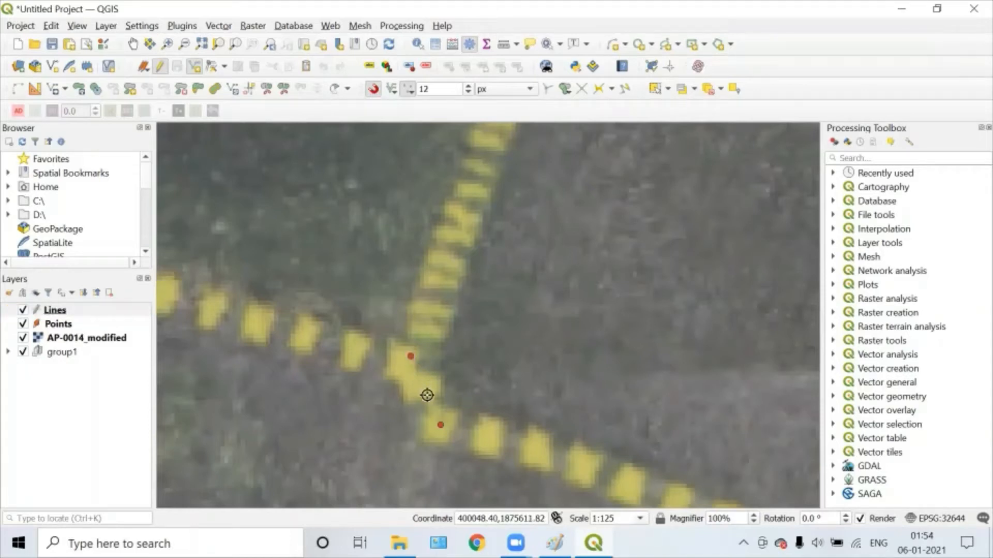
left_click(441, 426)
scroll(517, 424, "down", 1)
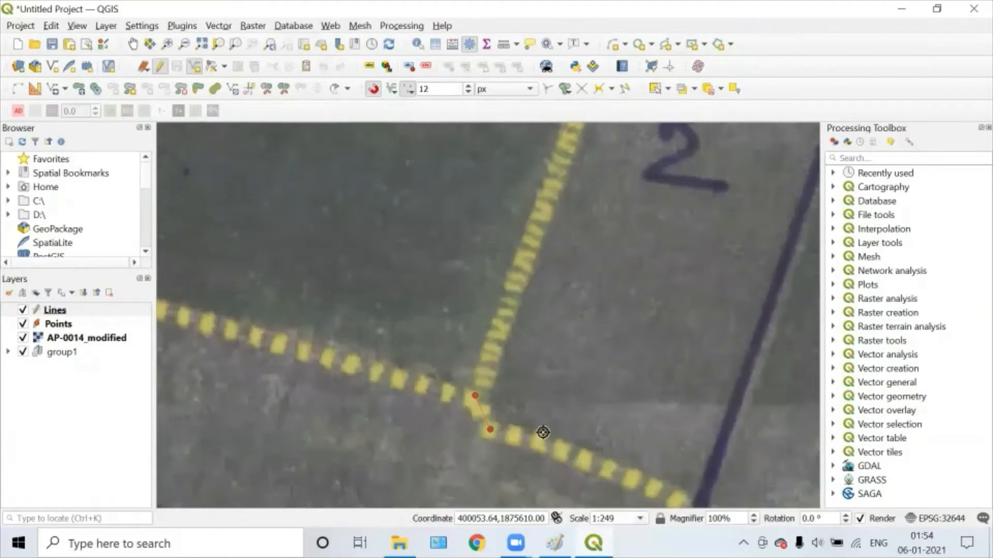
left_click_drag(541, 433, 281, 236)
scroll(285, 238, "down", 1)
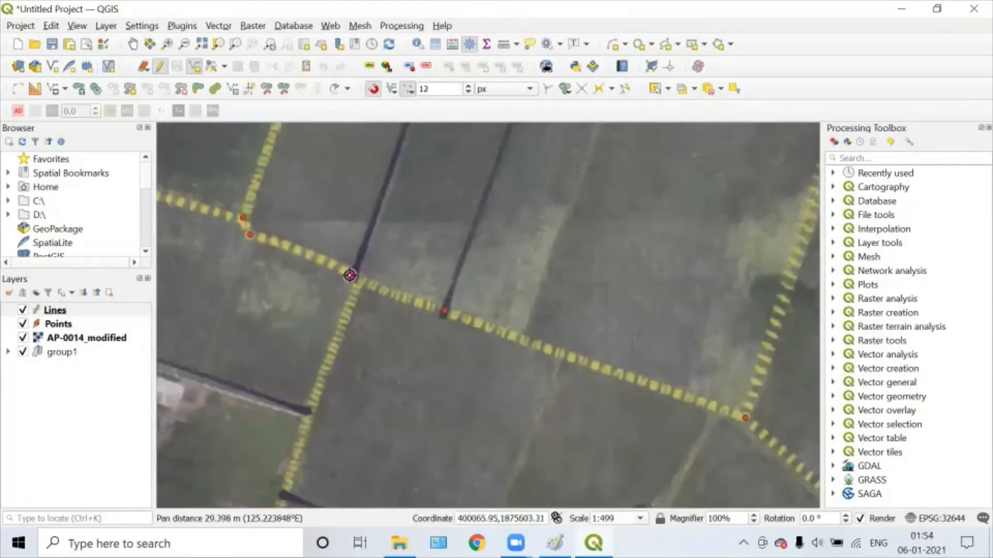
left_click(440, 310)
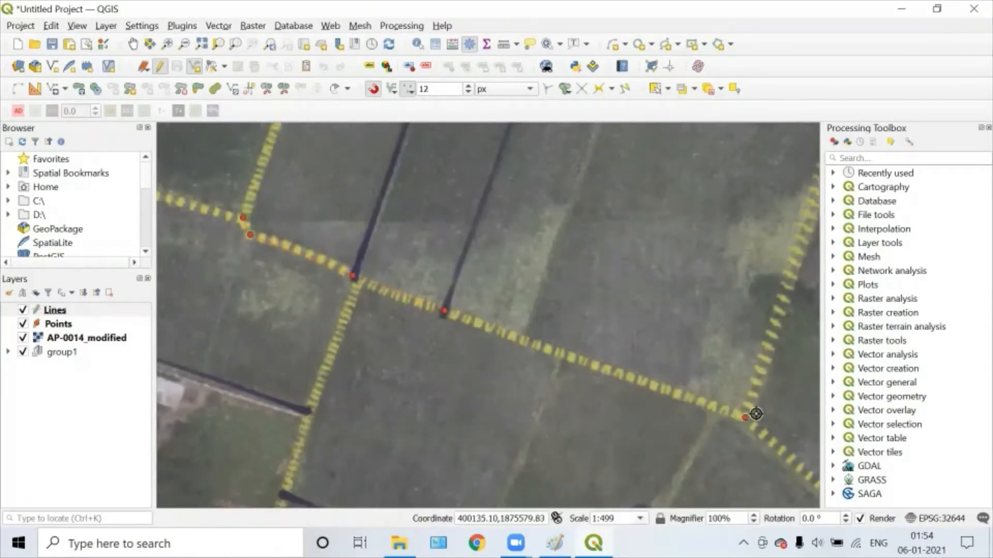
scroll(704, 333, "down", 1)
left_click_drag(703, 333, 567, 462)
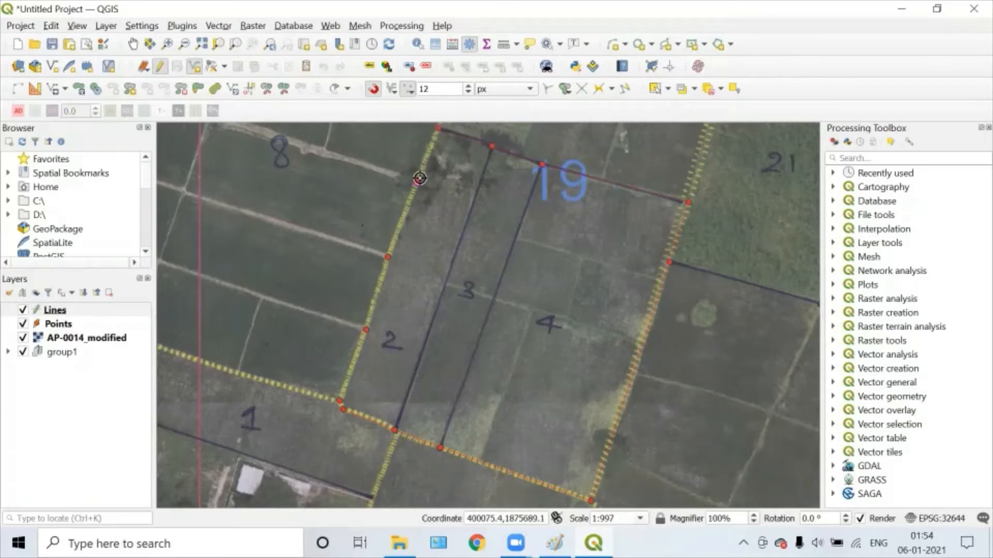
left_click(366, 330)
left_click(339, 401)
right_click(345, 400)
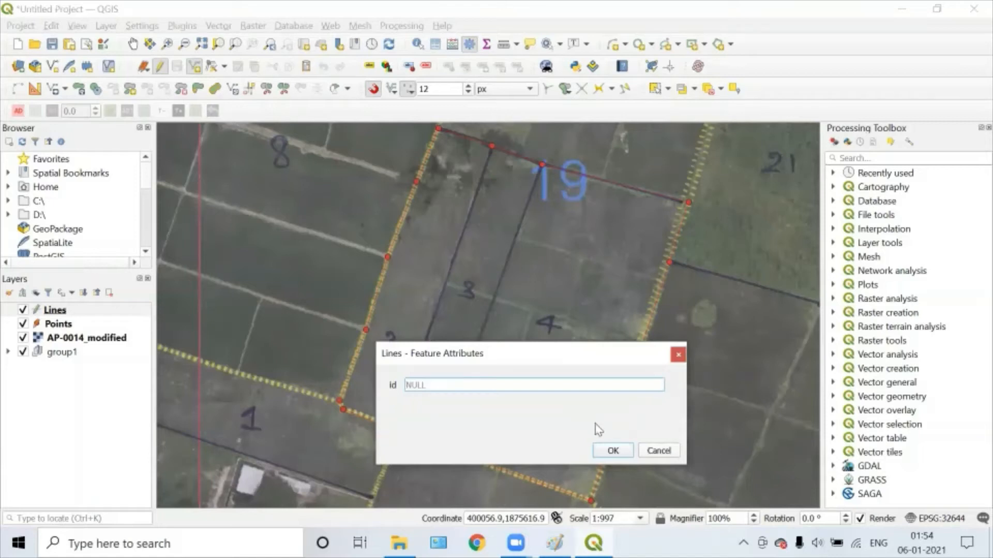
left_click(613, 451)
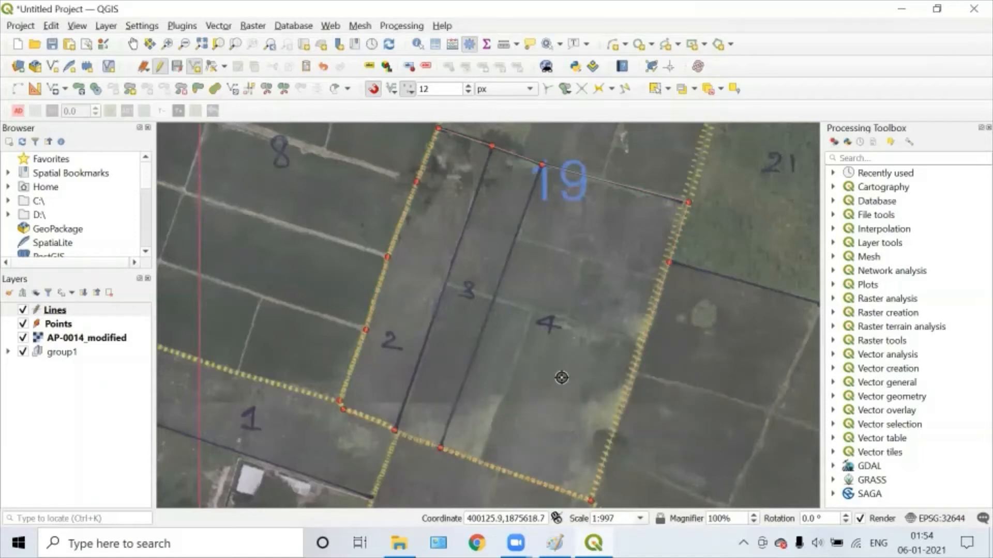
Step: Add two point-snapped line features dividing parcel 2 from 3 and parcel 3 from 4, leaving their ids empty
left_click(495, 146)
left_click(395, 429)
right_click(395, 429)
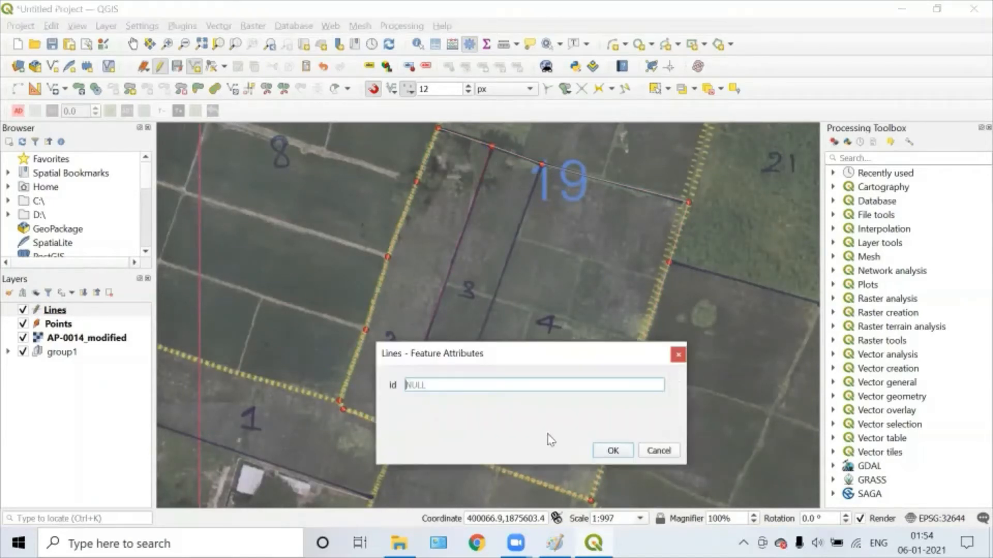
left_click(613, 450)
left_click(545, 164)
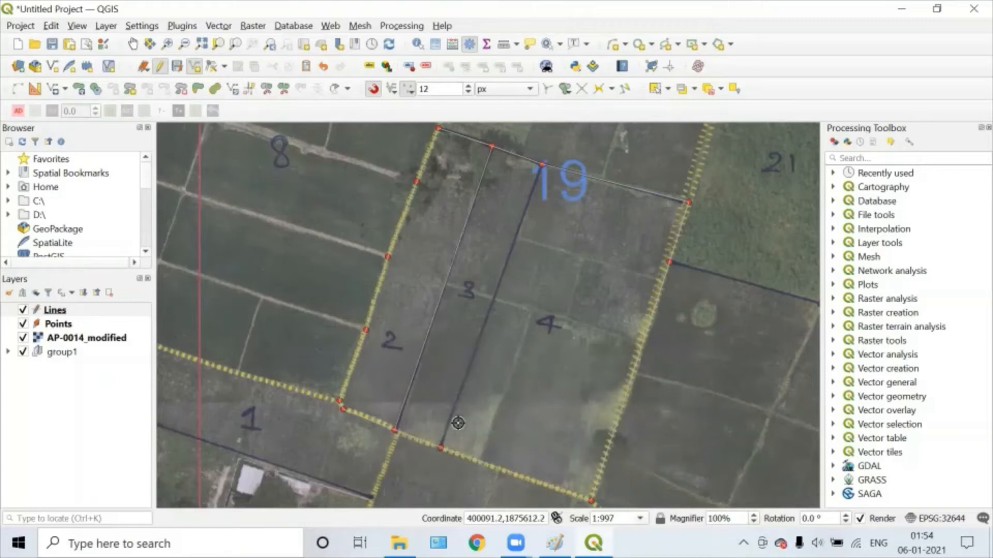
left_click(443, 445)
right_click(443, 445)
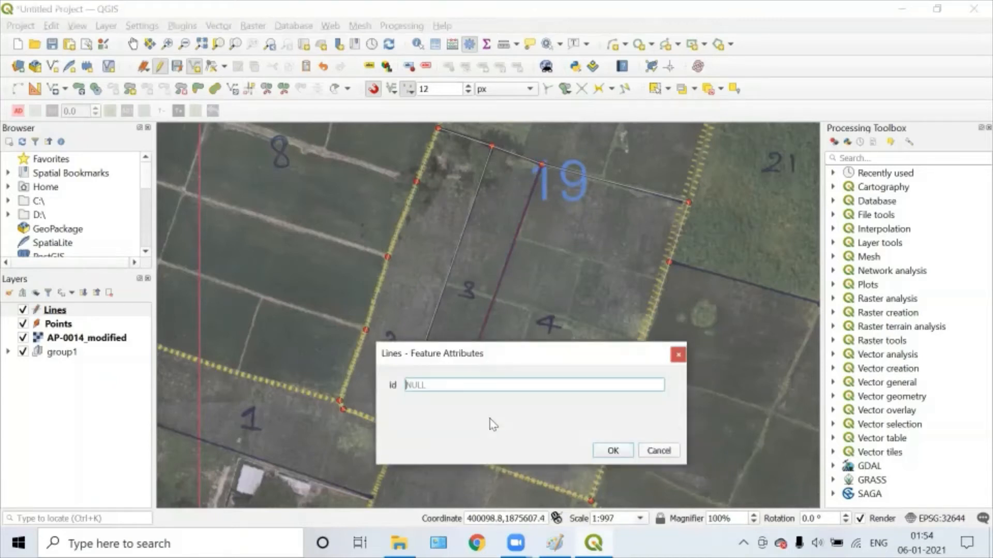
left_click(613, 450)
Step: Run Explode lines on the Lines layer, saving the output as the shapefile Explode in New folder
scroll(528, 275, "down", 1)
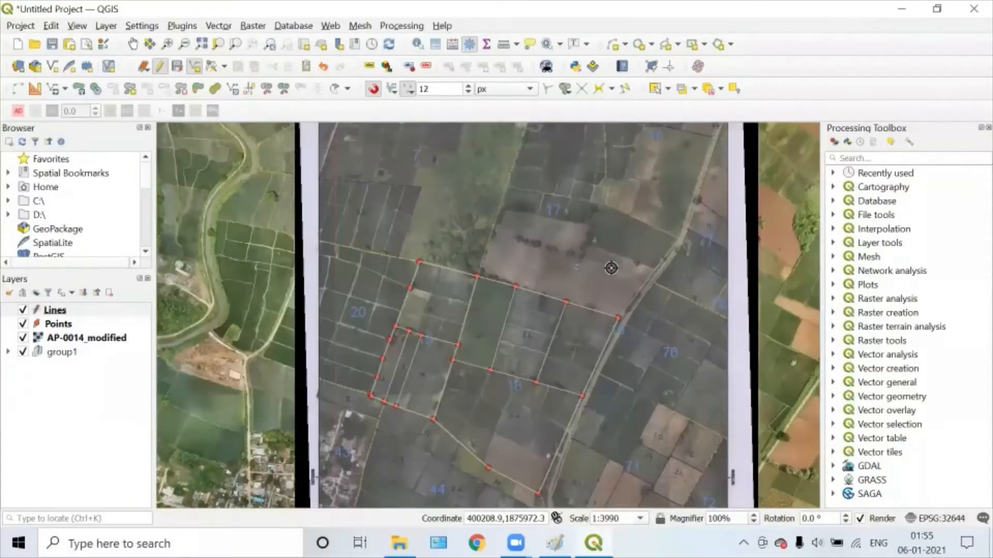
left_click_drag(612, 269, 636, 179)
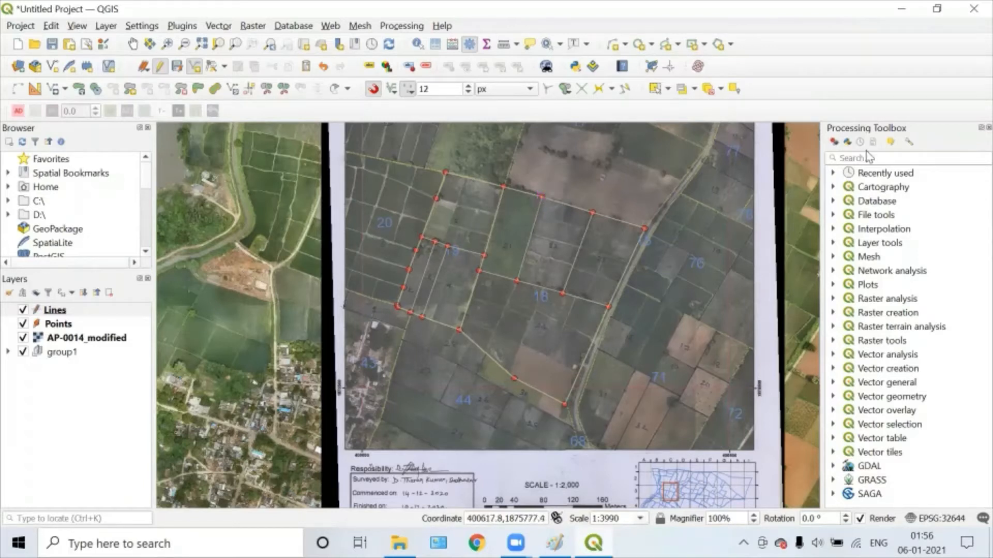
left_click(884, 158)
type("explo")
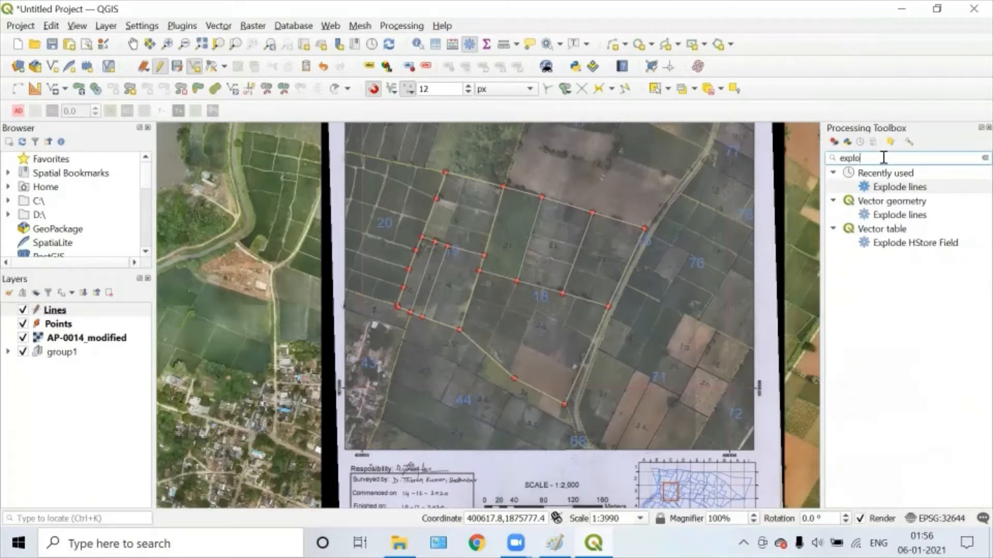
double_click(913, 191)
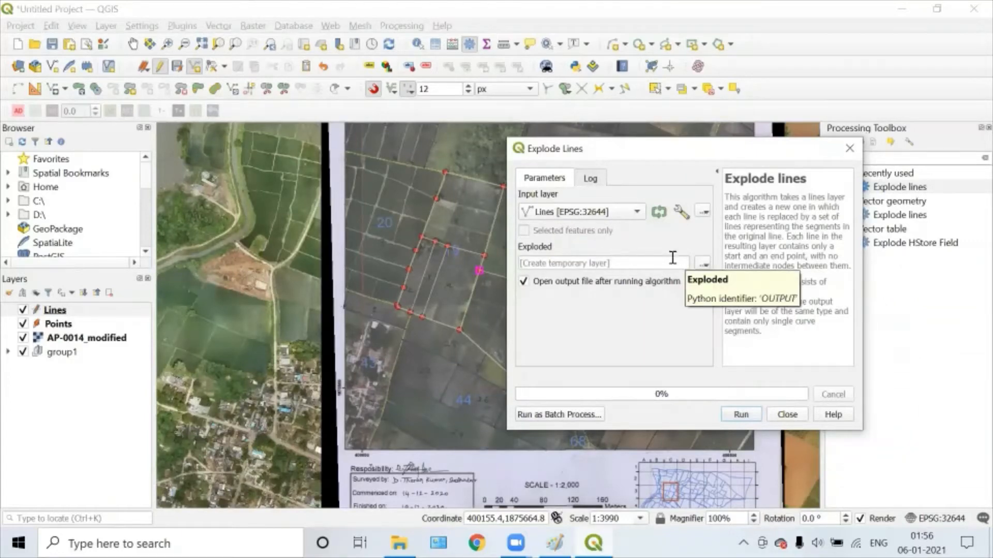
left_click(703, 264)
left_click(717, 294)
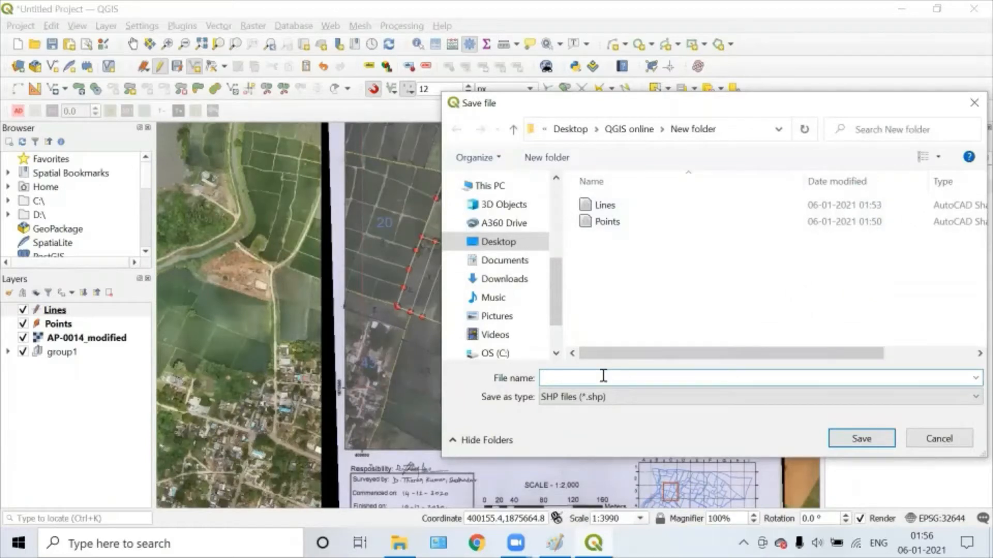
type("Explode")
left_click(856, 438)
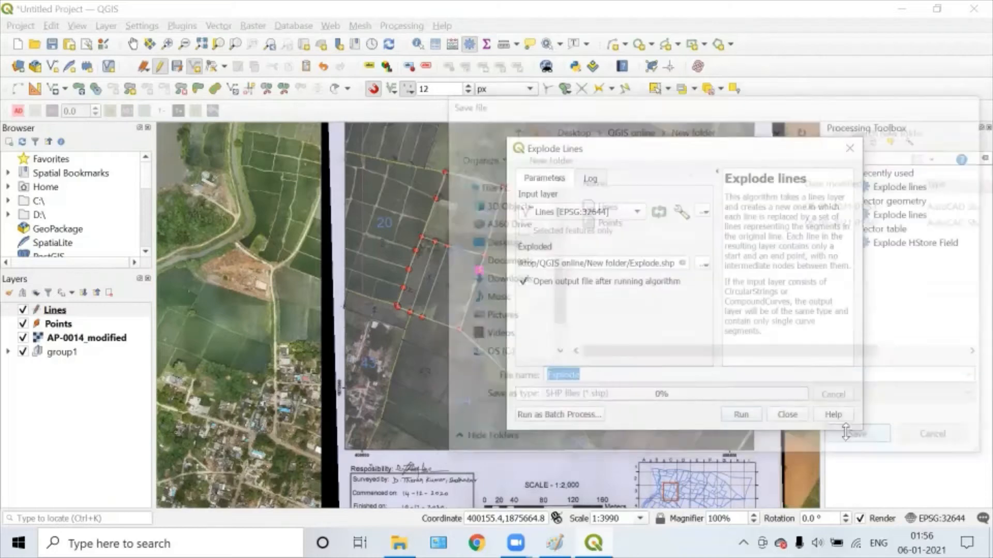
left_click(750, 414)
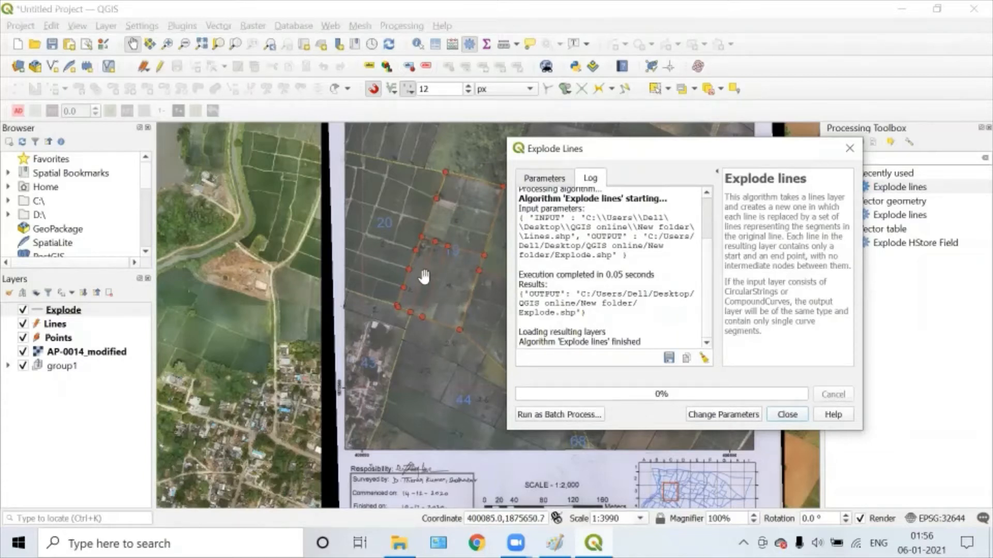
left_click(787, 414)
Step: Hide the Lines and Points layers and open the rule settings of the Topology Checker
left_click(23, 323)
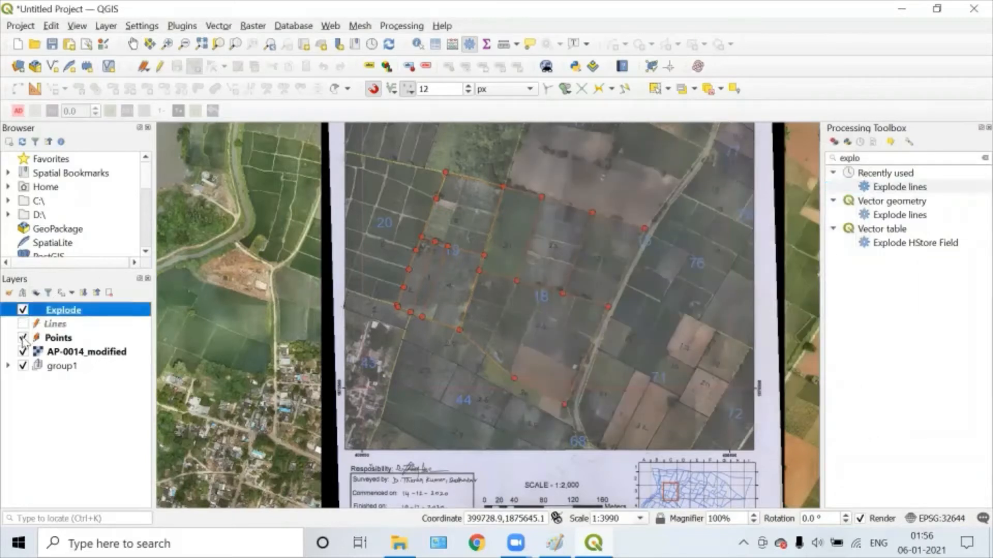
left_click(23, 337)
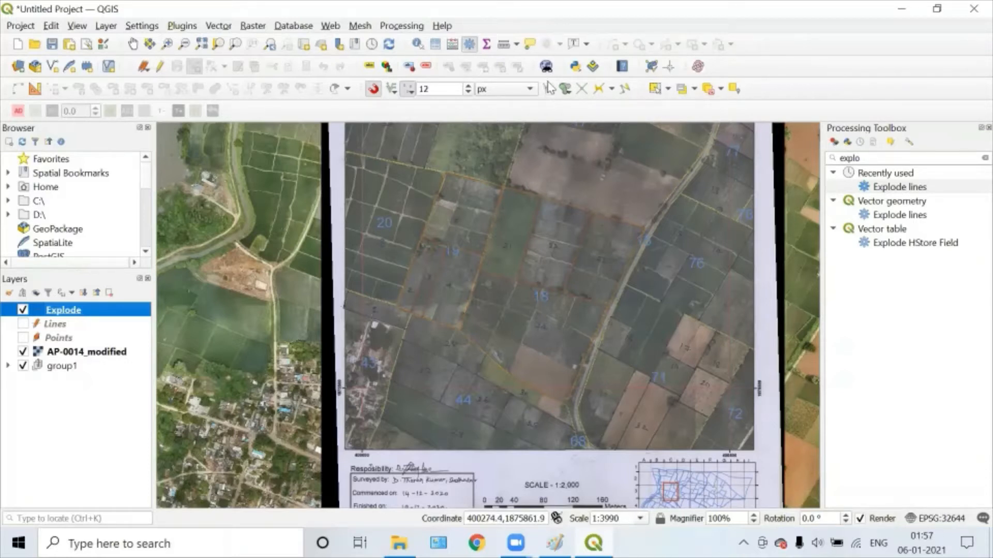
left_click(652, 68)
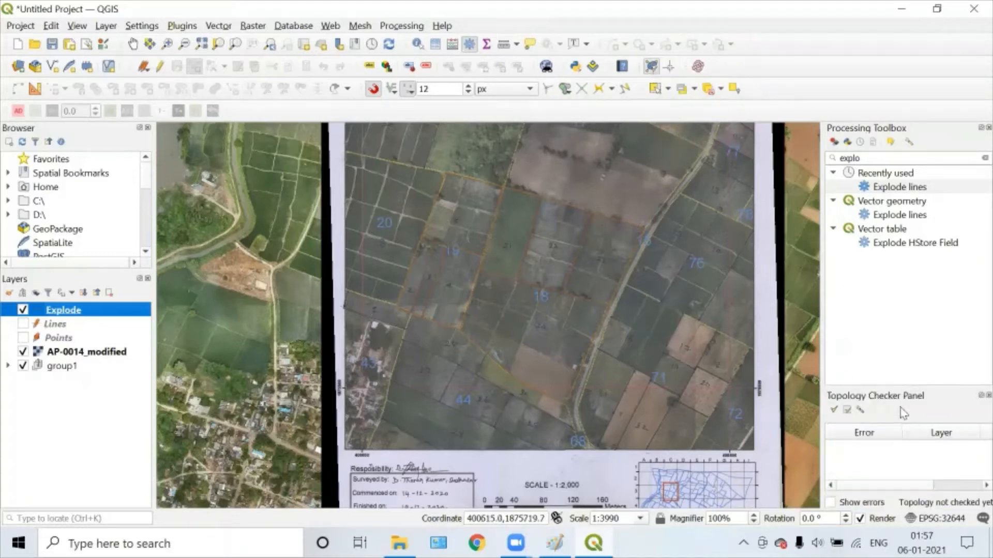
left_click(178, 31)
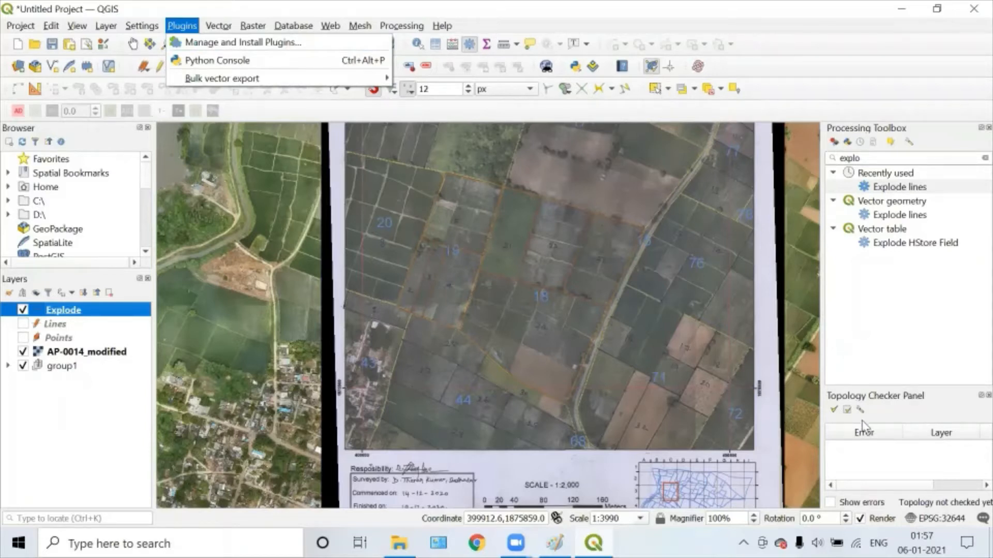
left_click(874, 409)
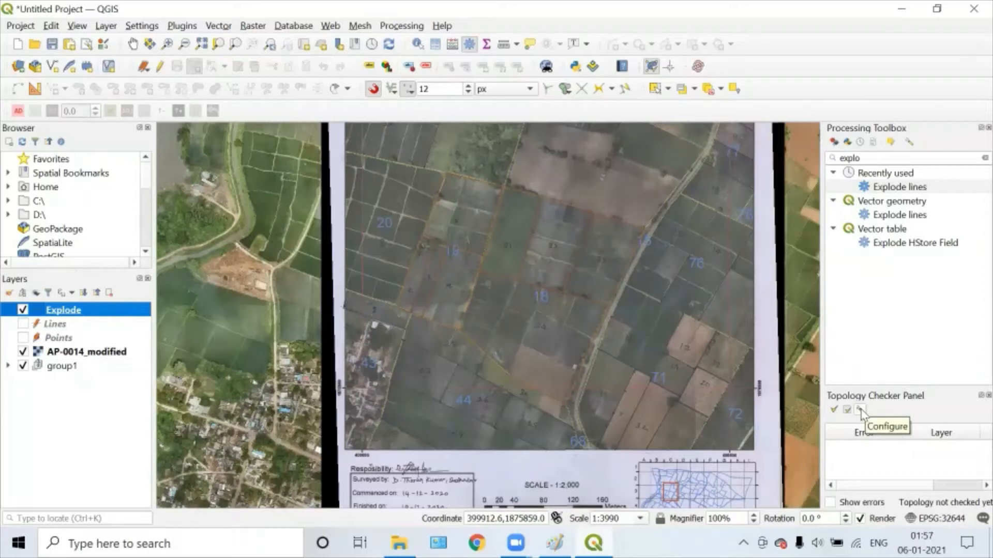
left_click(859, 409)
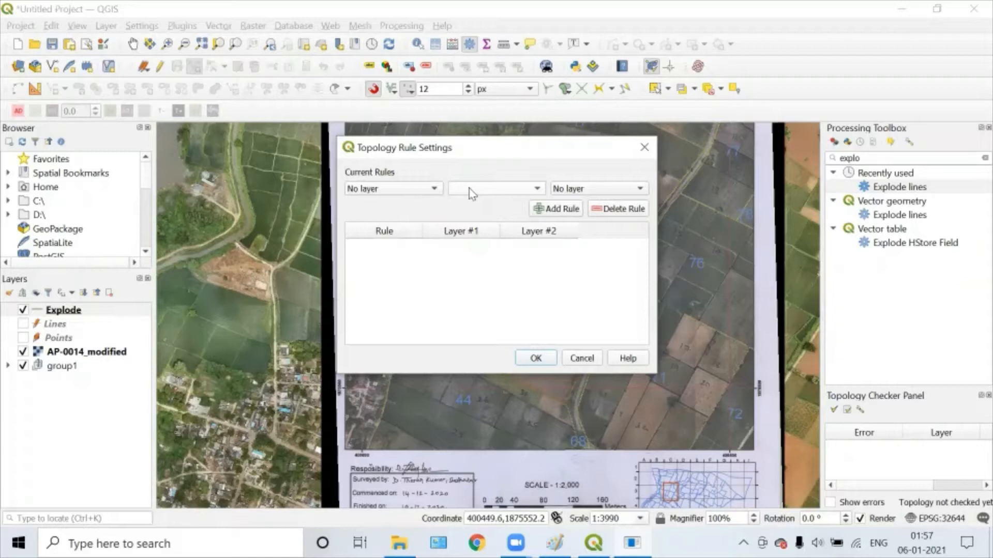
Step: Add the topology rule "must not have dangles" for the Explode layer
left_click(420, 189)
left_click(415, 204)
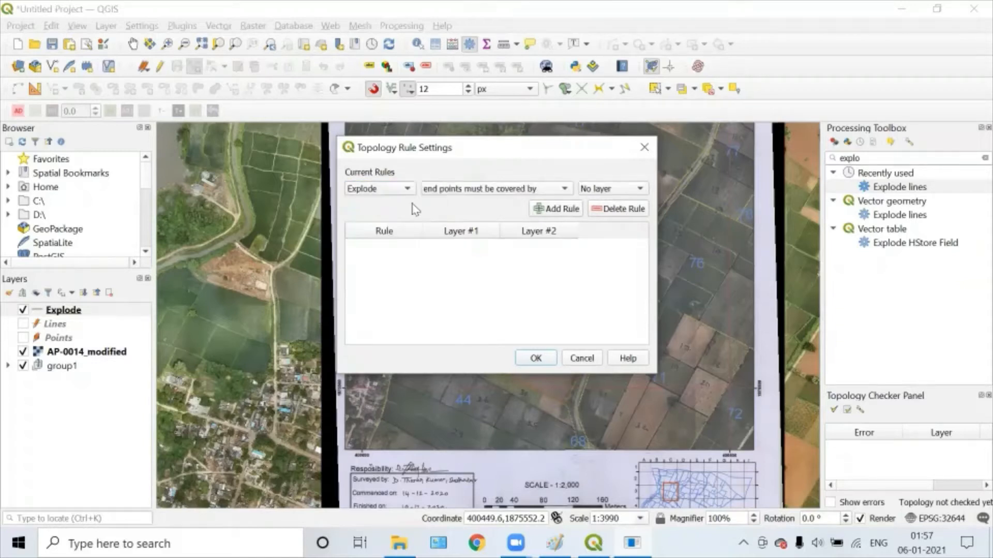
left_click(459, 193)
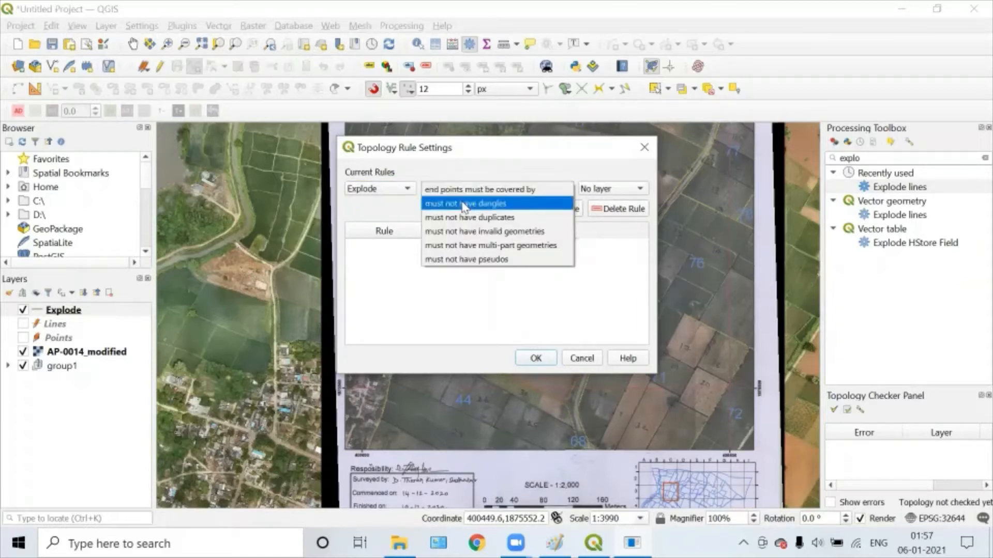
left_click(464, 204)
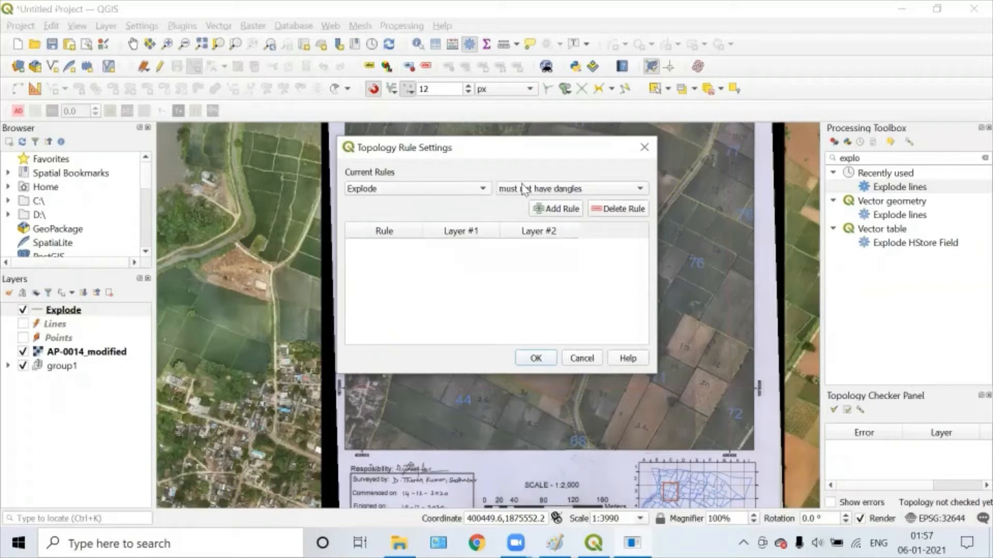
left_click(546, 210)
Step: Add the topology rule "must not have duplicates" for the Explode layer
left_click(429, 191)
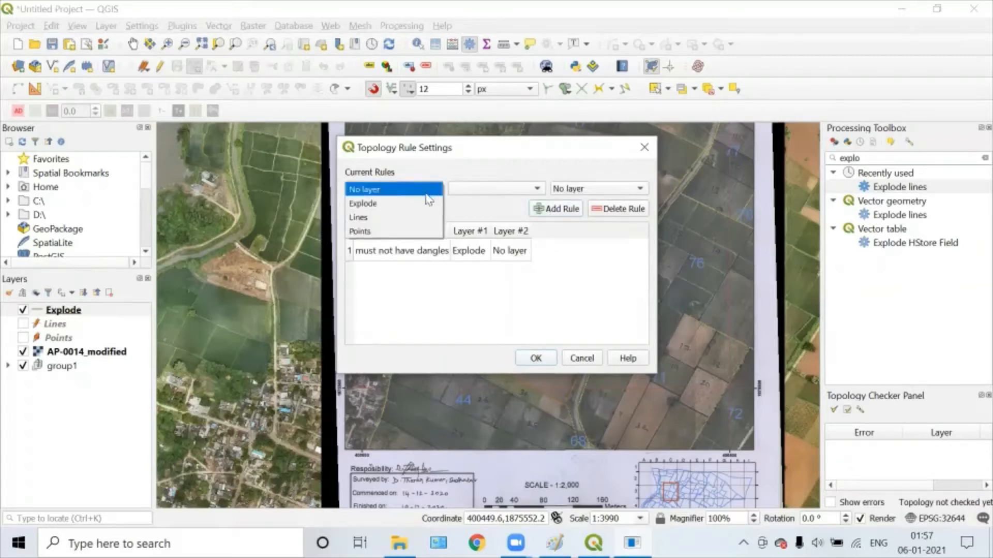
left_click(429, 203)
left_click(543, 189)
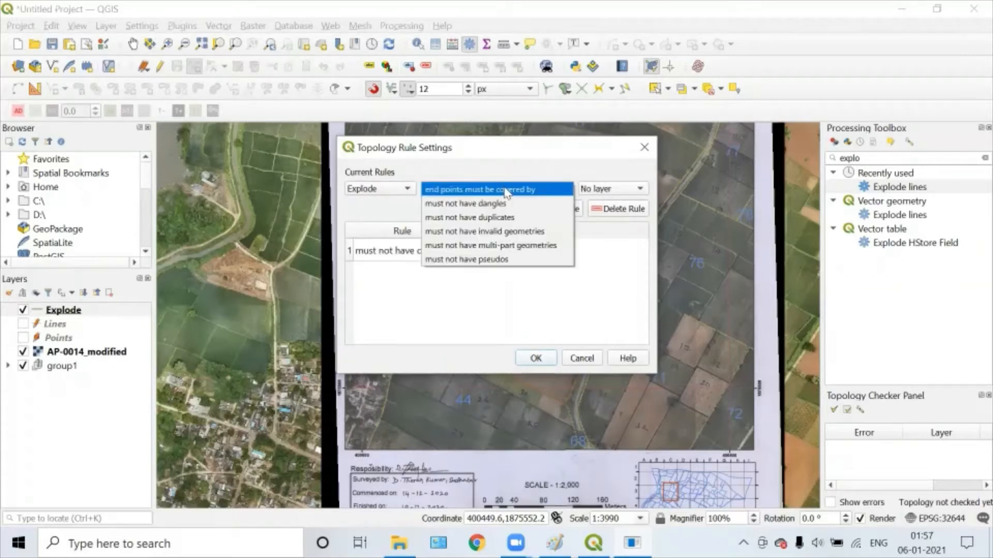
left_click(505, 217)
left_click(547, 209)
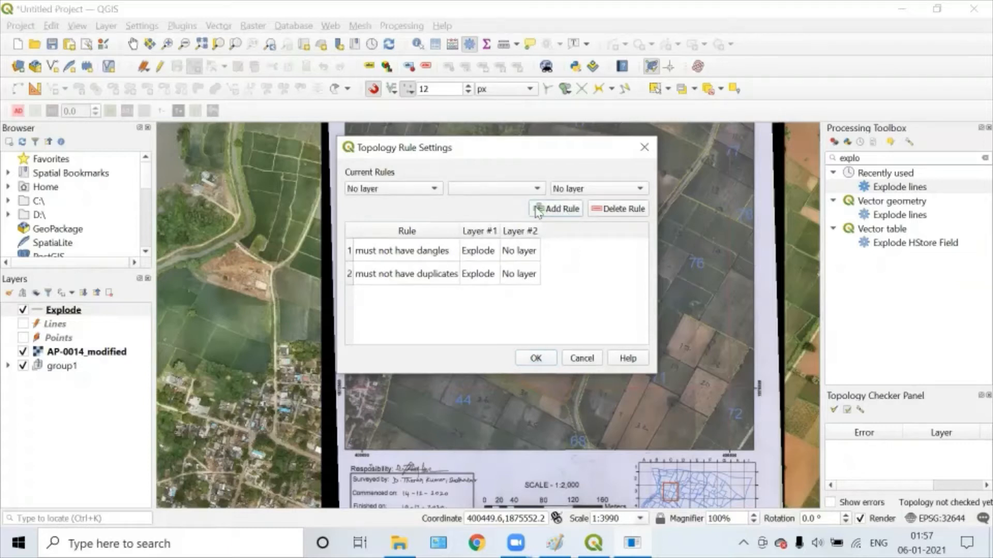
Step: Add the rule "must not have invalid geometries" for the Explode layer and run the topology check
left_click(436, 190)
left_click(425, 205)
left_click(490, 189)
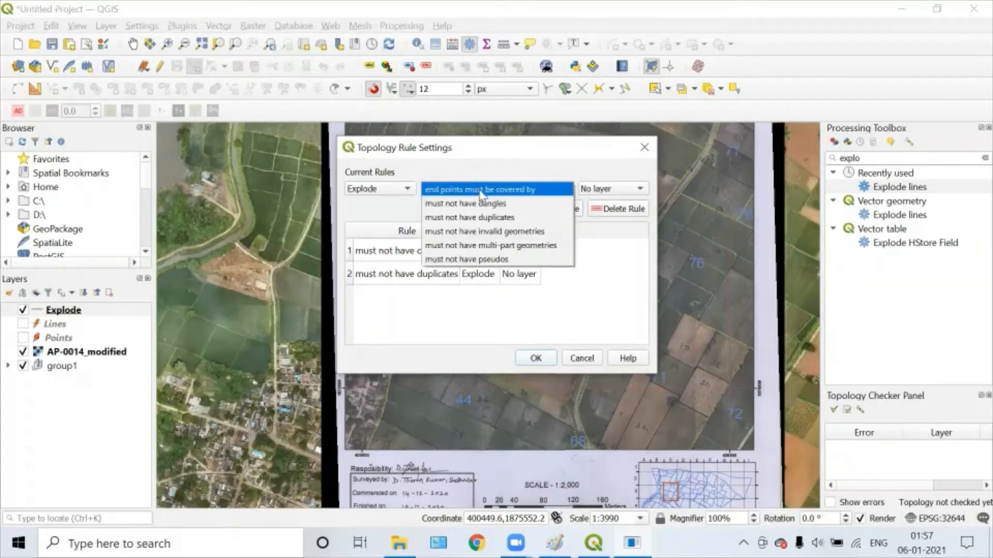
left_click(491, 232)
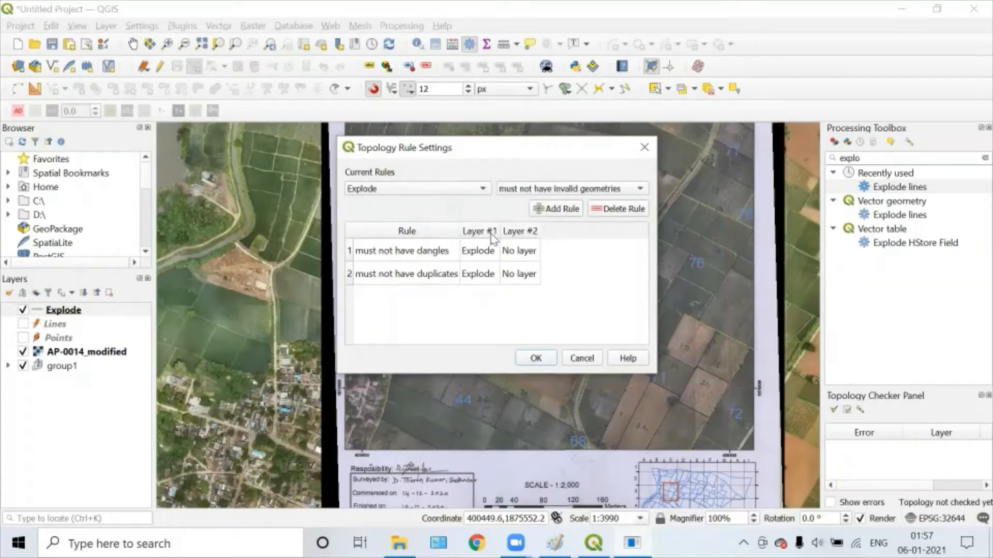
left_click(547, 209)
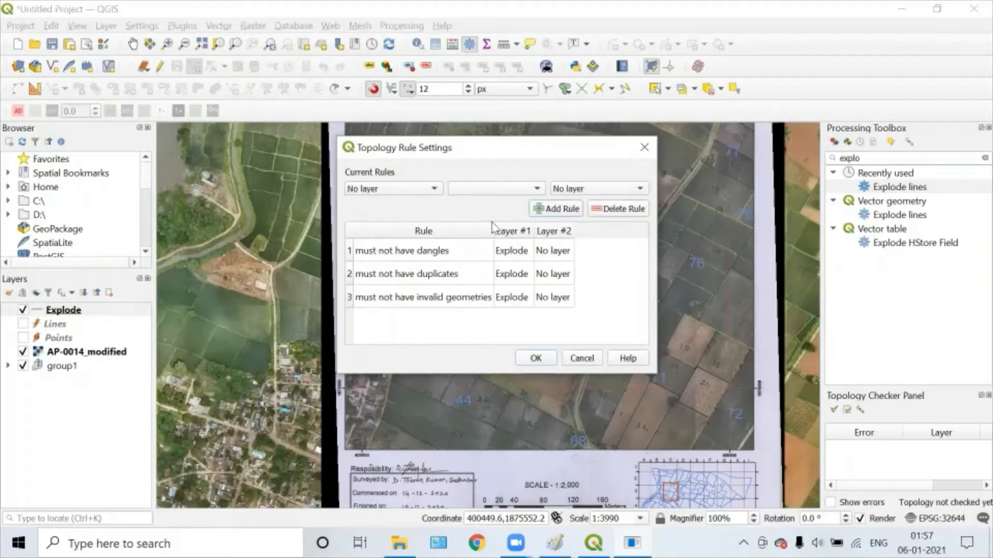
left_click(535, 356)
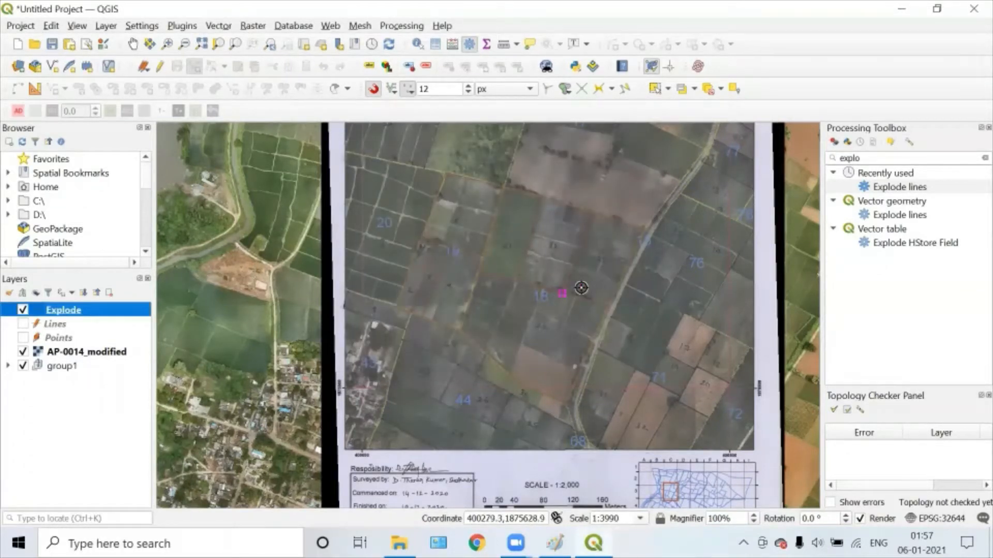
left_click(834, 411)
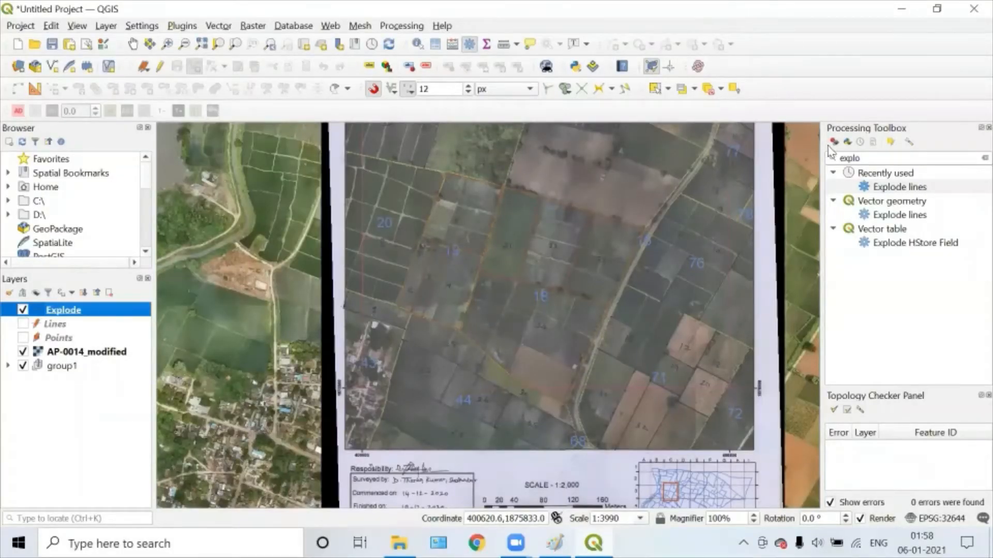
Step: Polygonize the Explode layer, saving the output as the shapefile polygon in New folder, and close the tool
left_click_drag(874, 156, 807, 158)
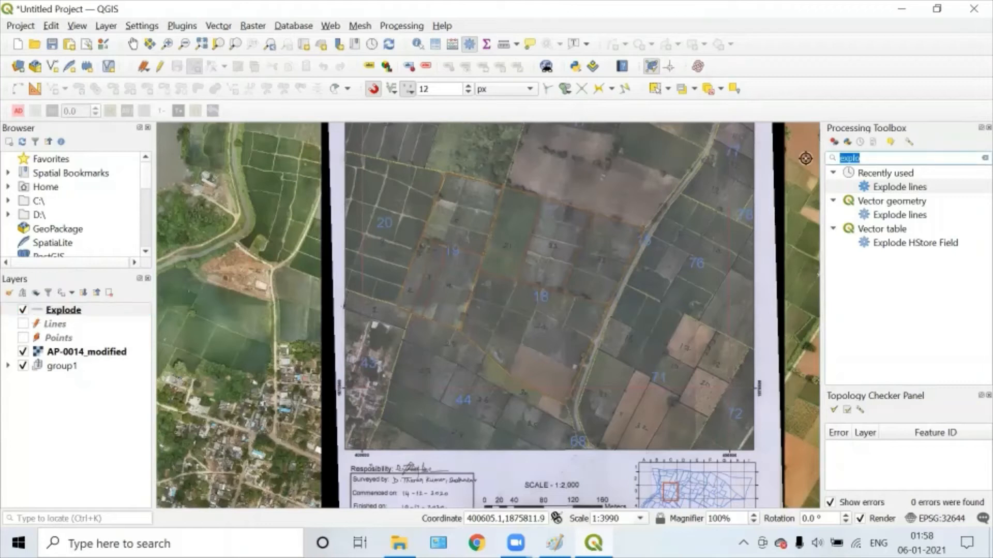
type("poly")
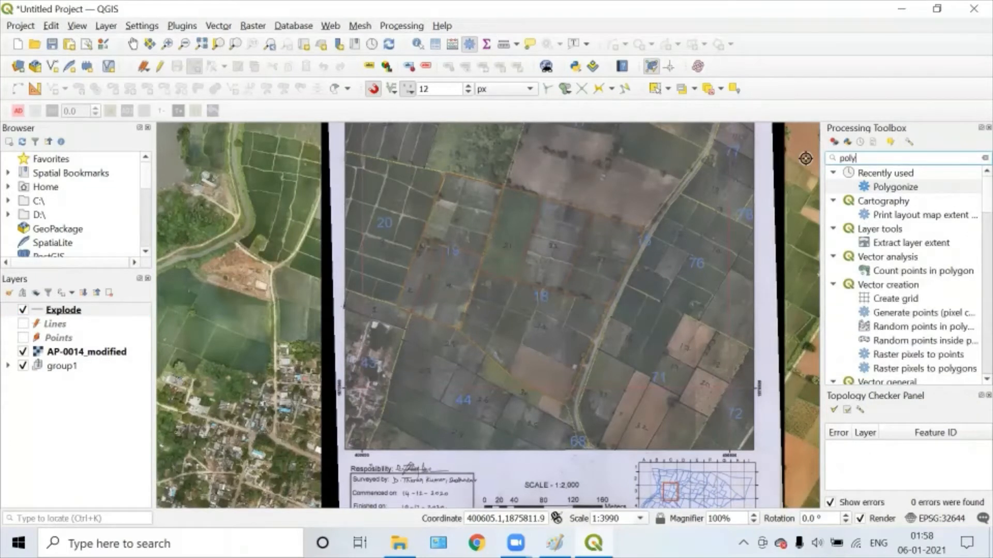
double_click(892, 187)
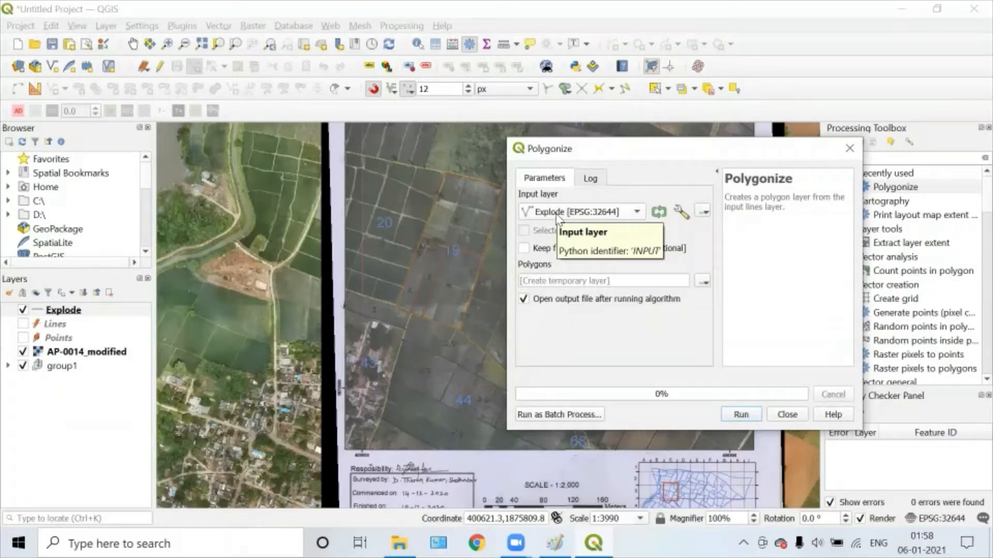
left_click(703, 283)
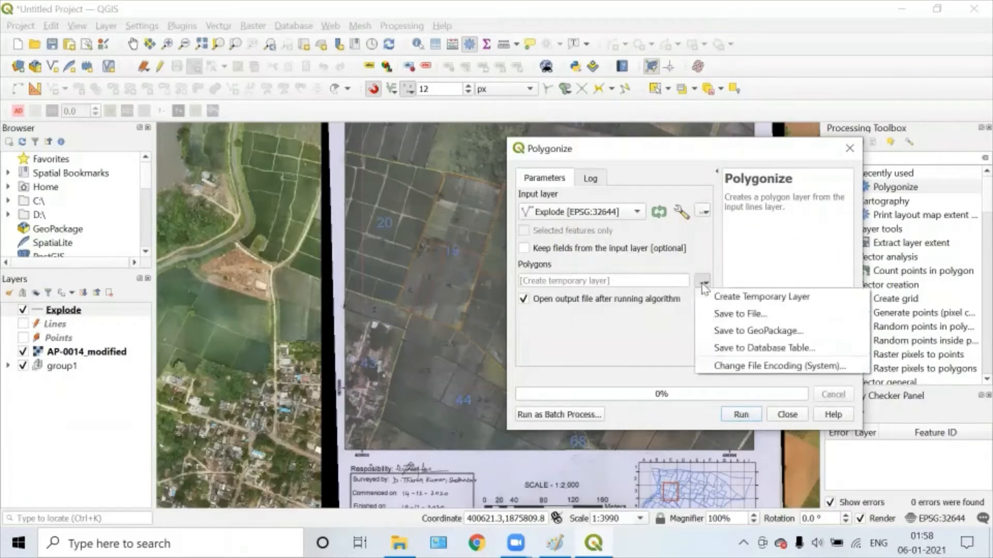
left_click(721, 314)
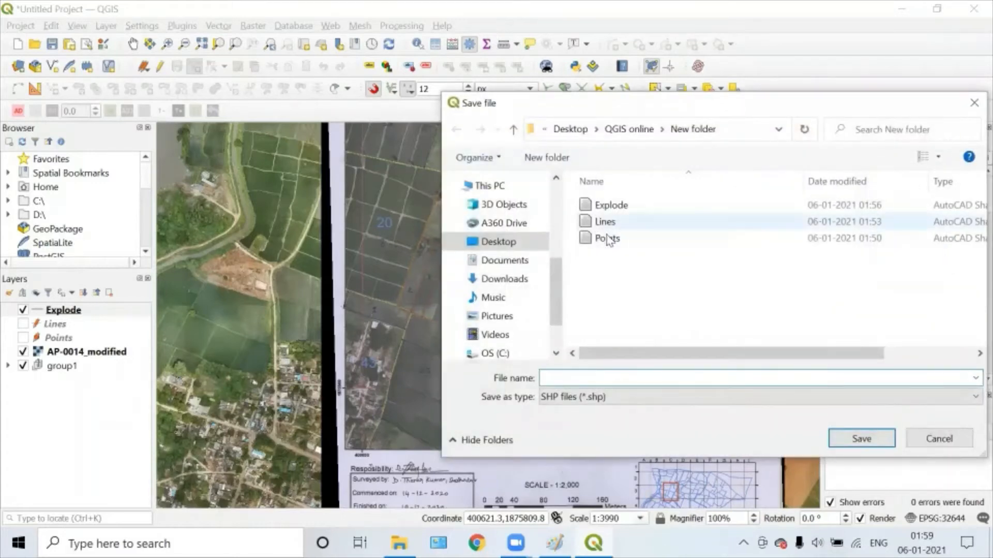
type("polygon")
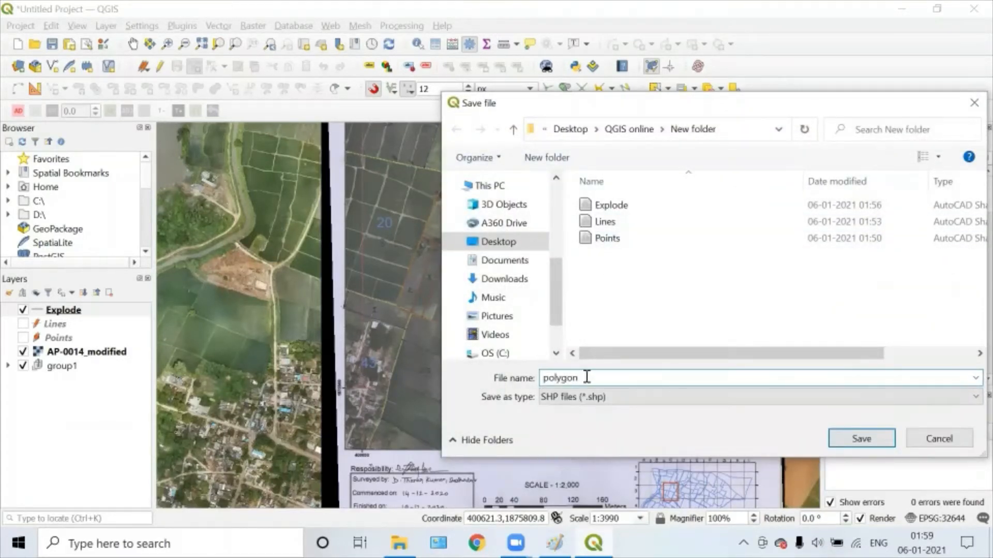
left_click(861, 440)
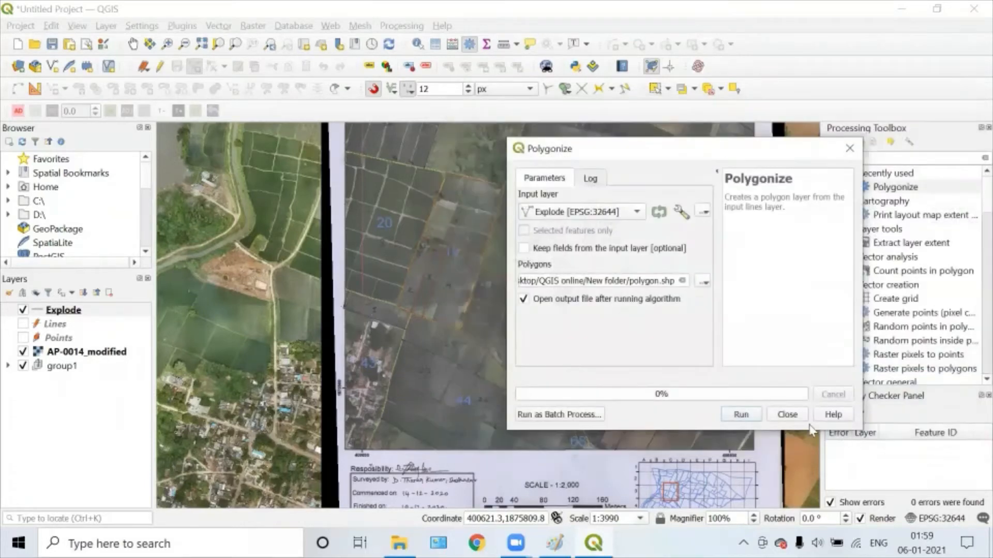
left_click(741, 414)
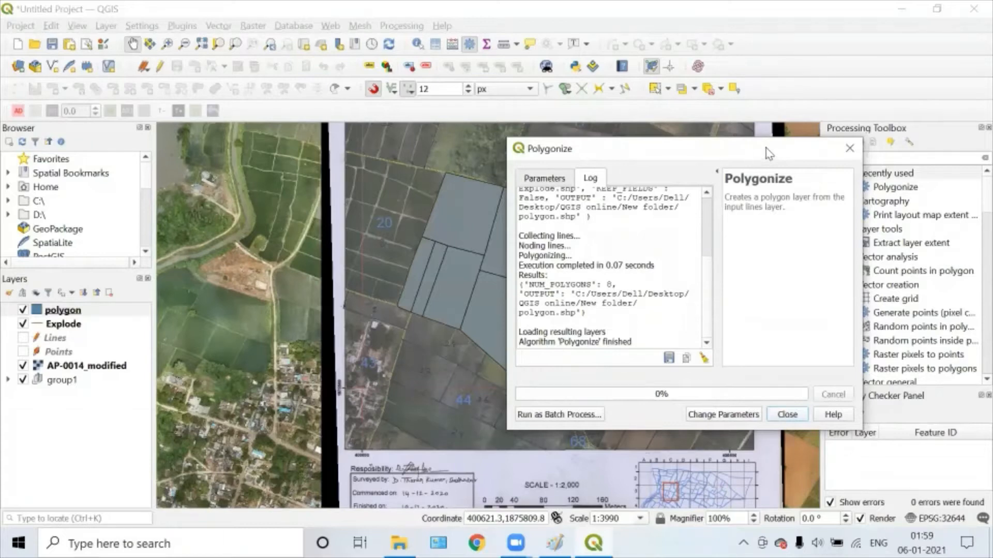
left_click_drag(769, 154, 901, 123)
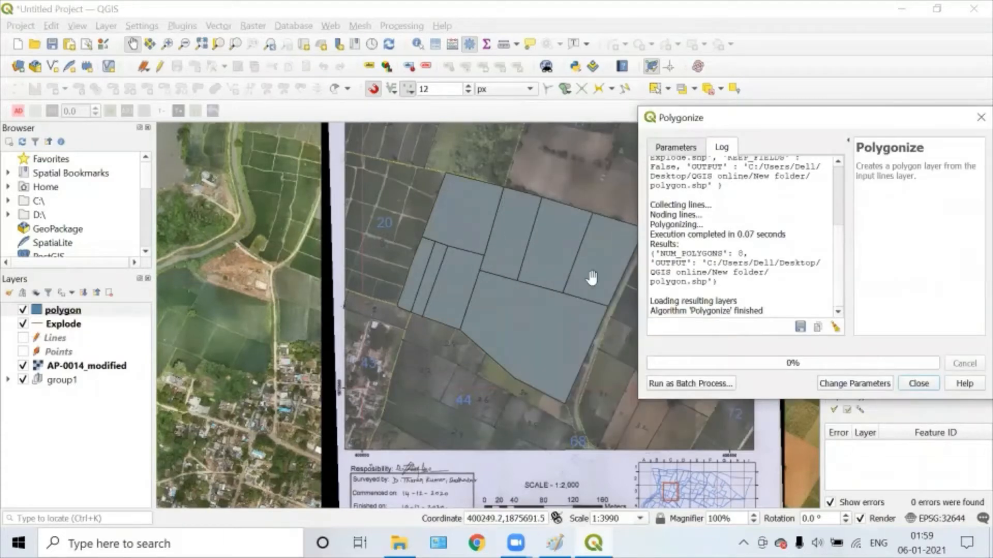
left_click_drag(811, 123, 690, 108)
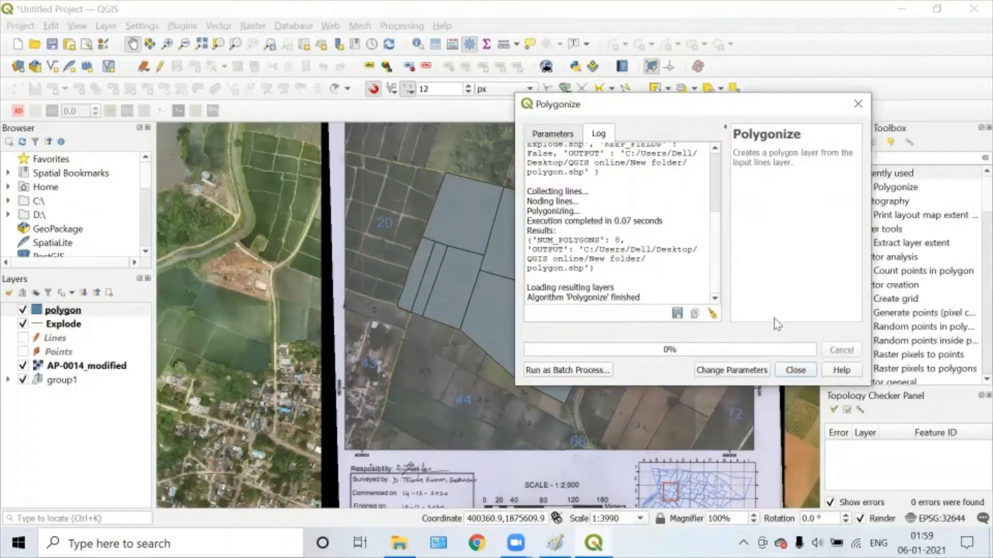
left_click(792, 368)
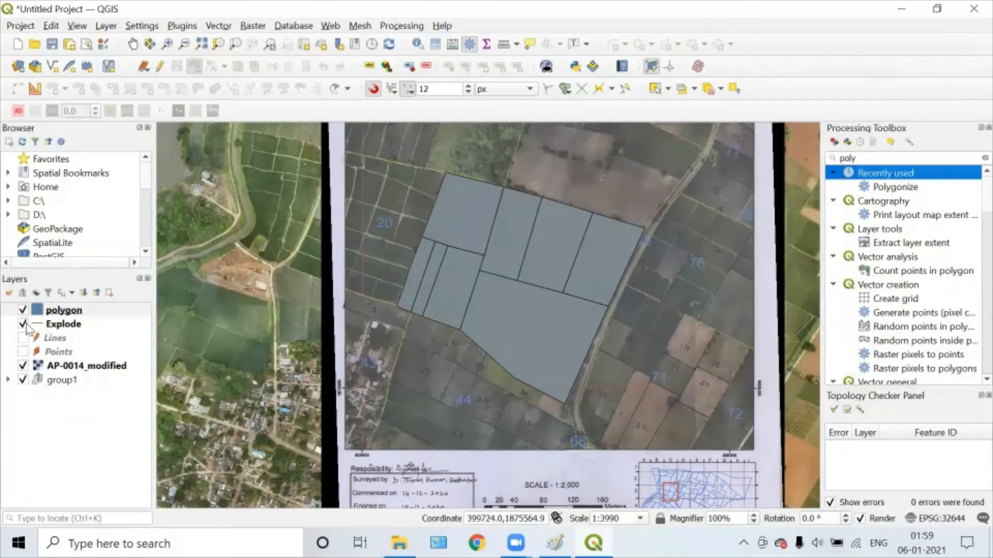
left_click(58, 425)
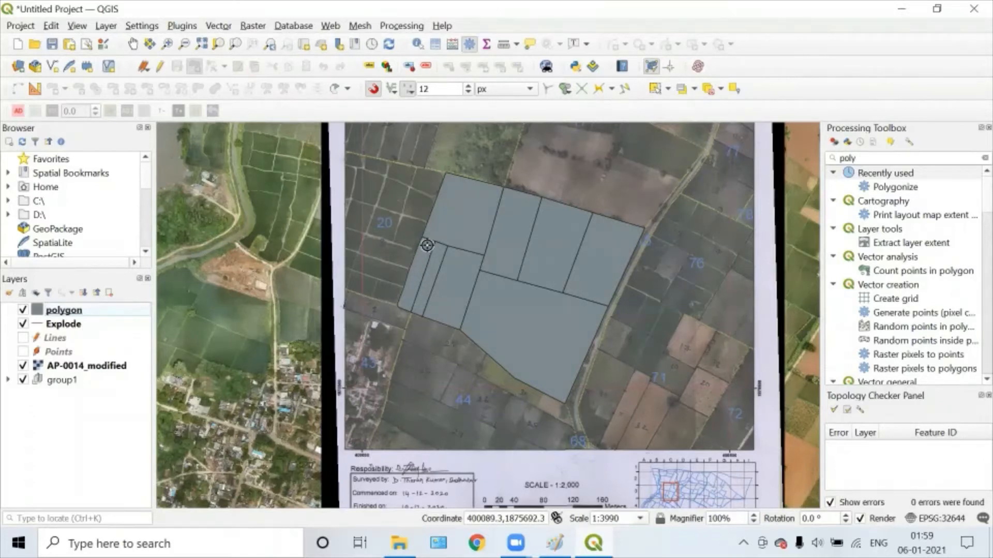
Step: Open the attribute table of the Explode layer and look through its records
left_click(68, 326)
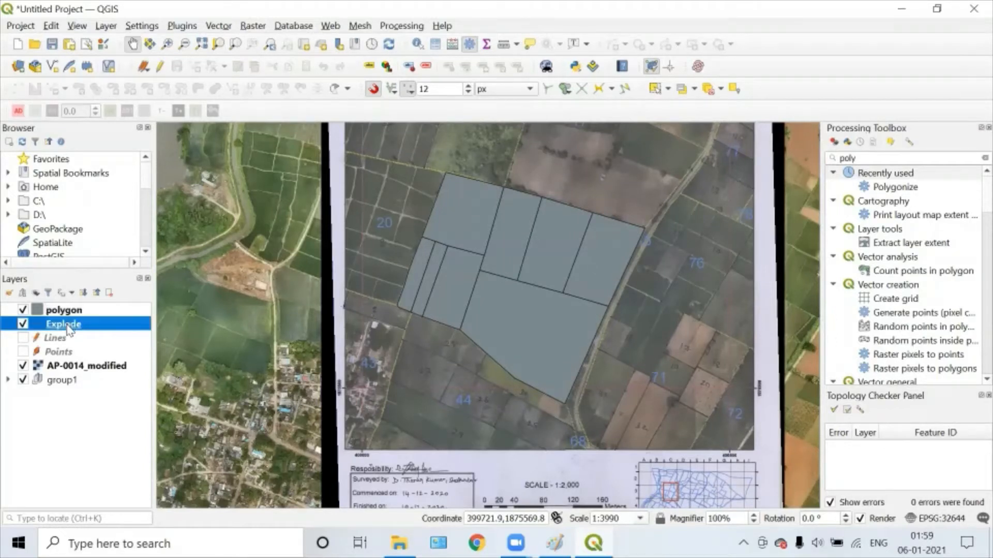
right_click(68, 330)
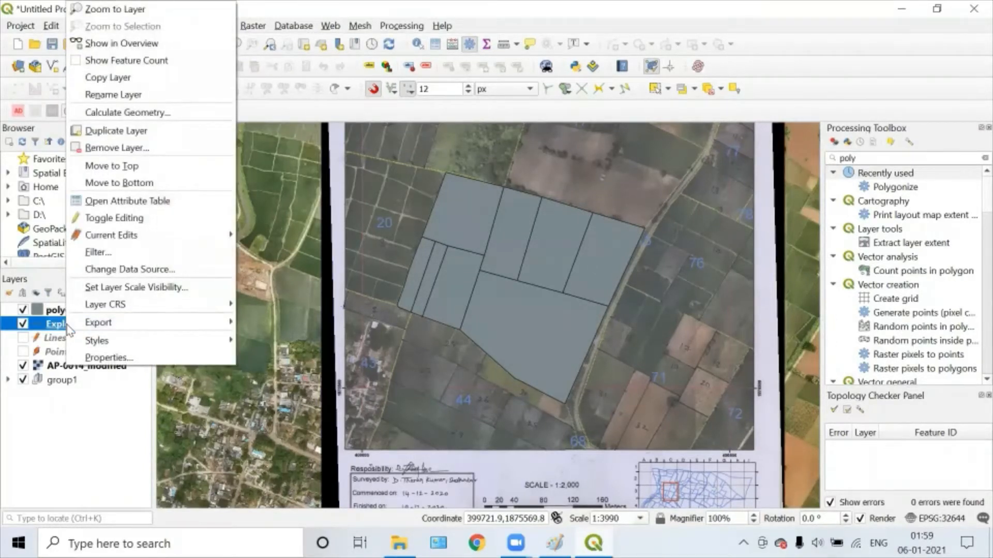
mouse_move(69, 330)
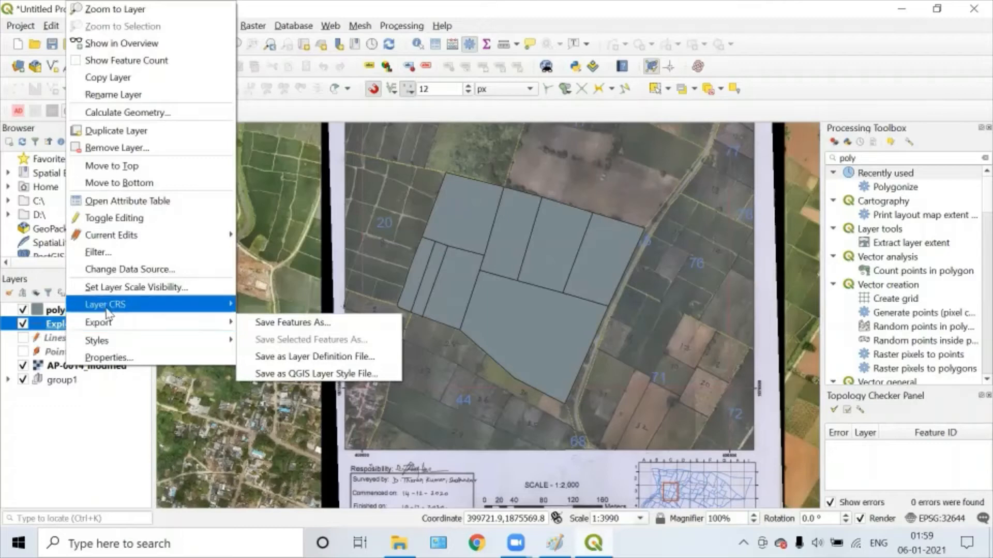
left_click(141, 201)
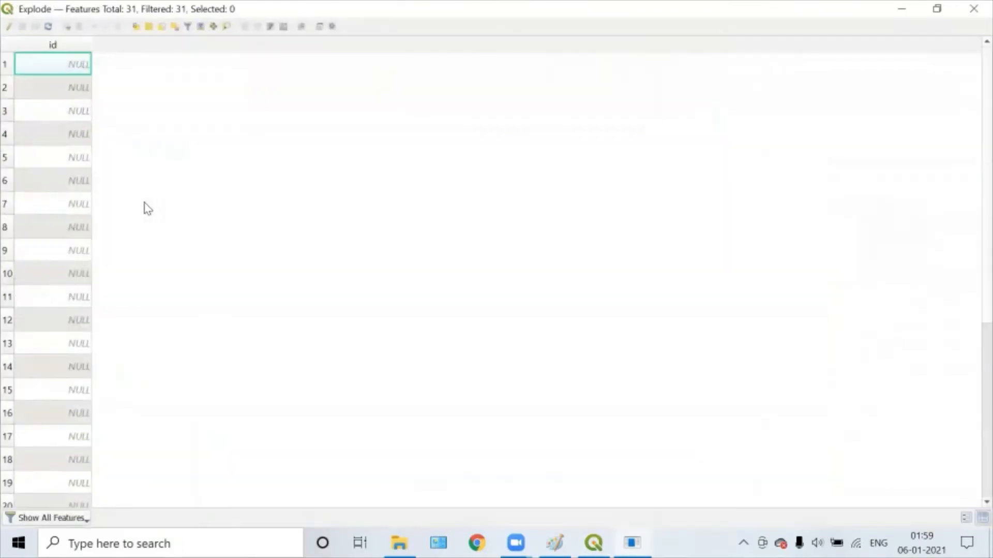
scroll(184, 189, "down", 4)
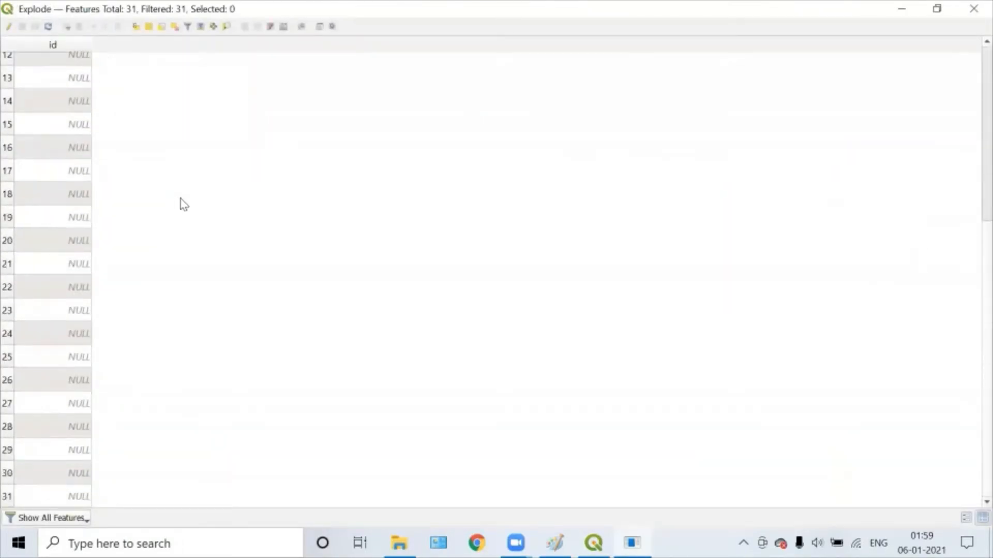
scroll(168, 279, "up", 4)
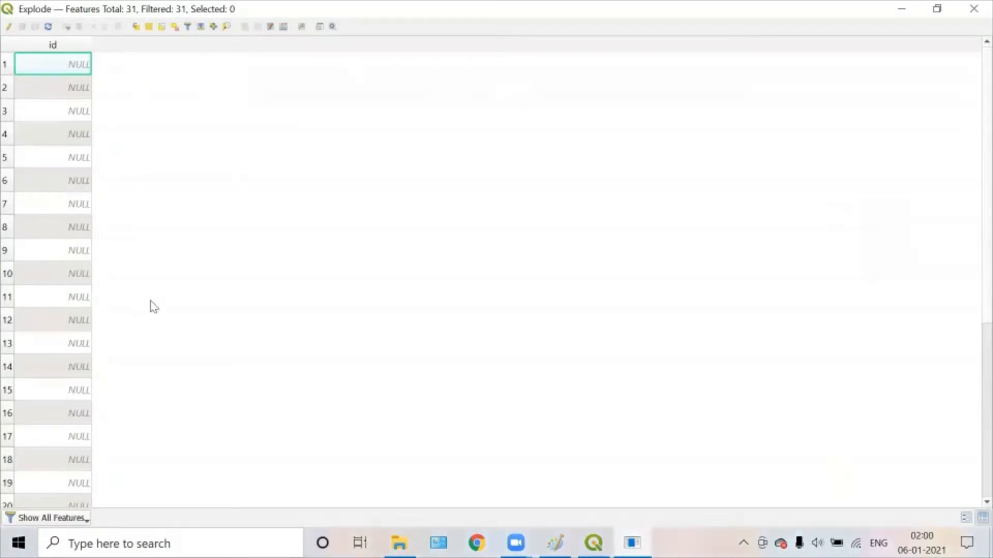
Step: Enable editing on the Explode table and add a decimal number (real) field named Length with length 10 and precision 3
left_click(11, 30)
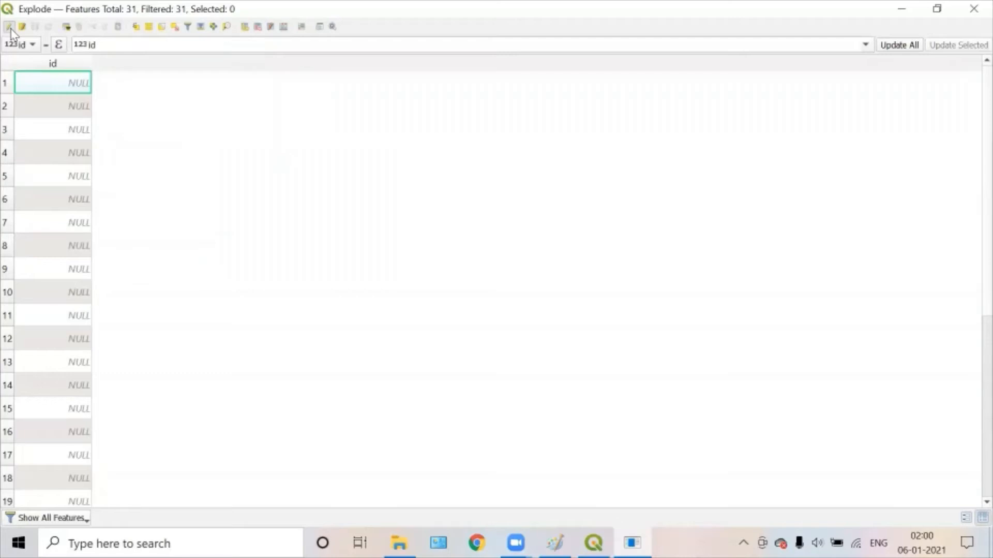
left_click(245, 30)
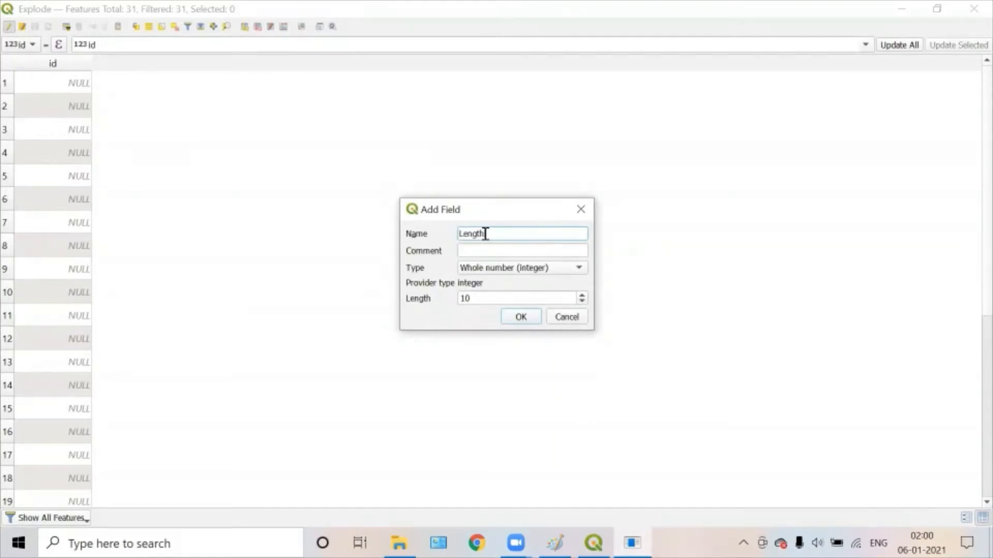
left_click(497, 273)
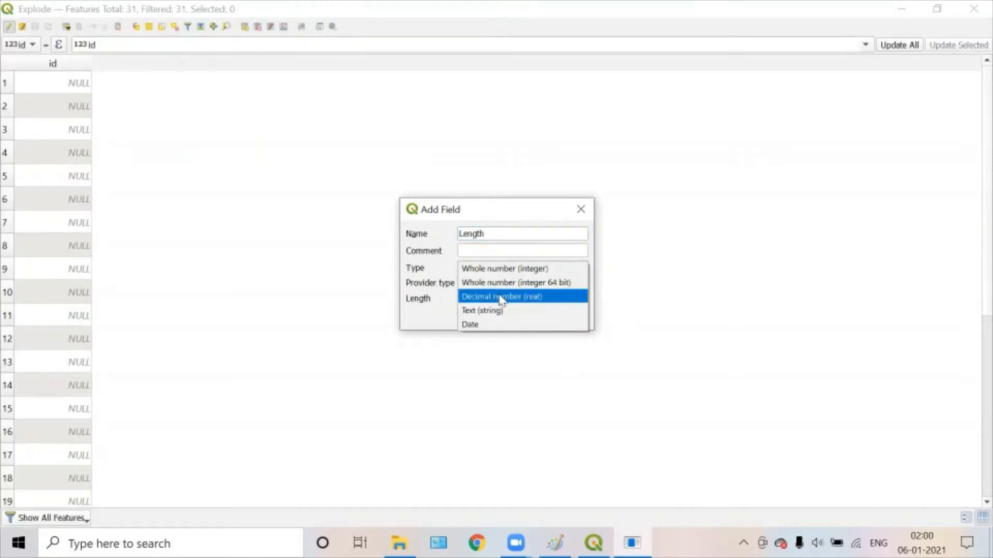
left_click(500, 297)
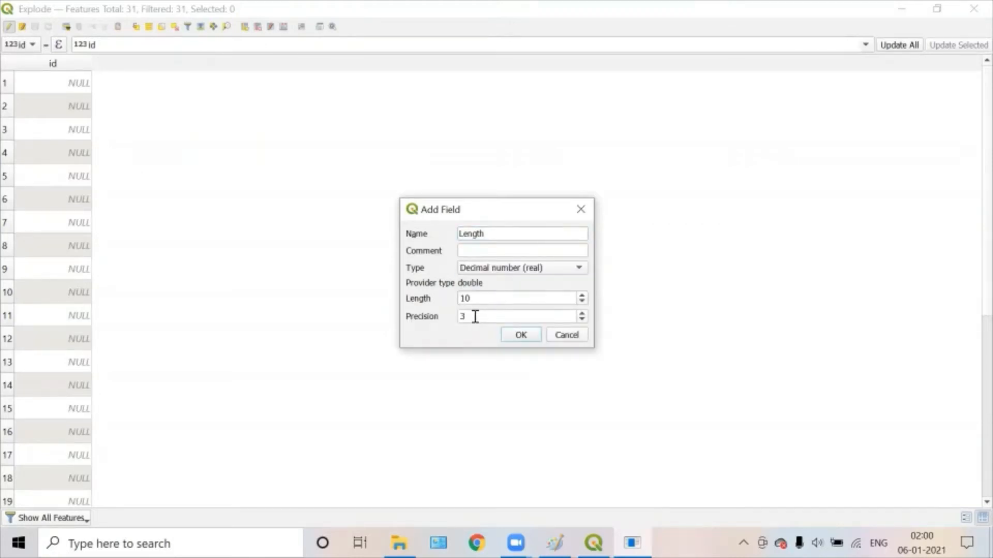
left_click(522, 337)
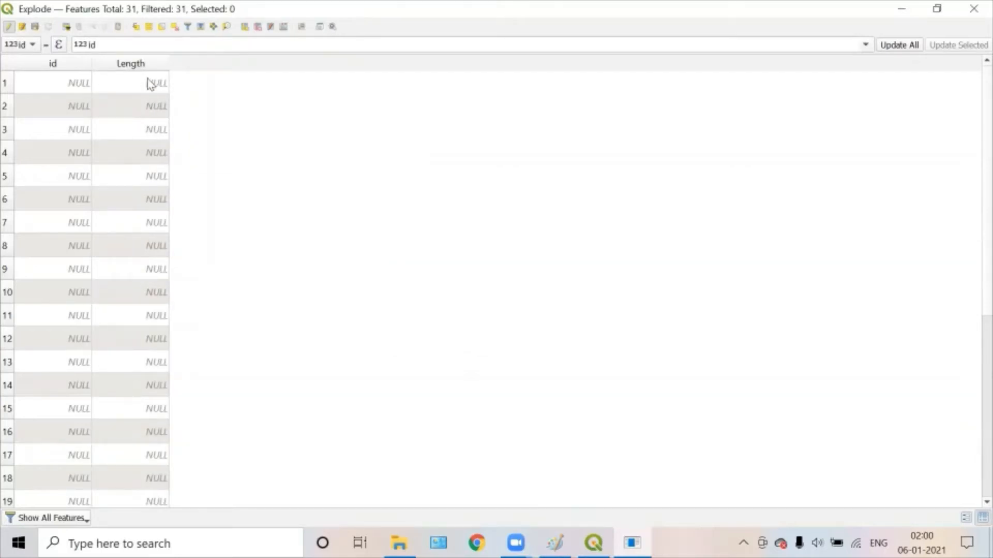
scroll(141, 236, "down", 4)
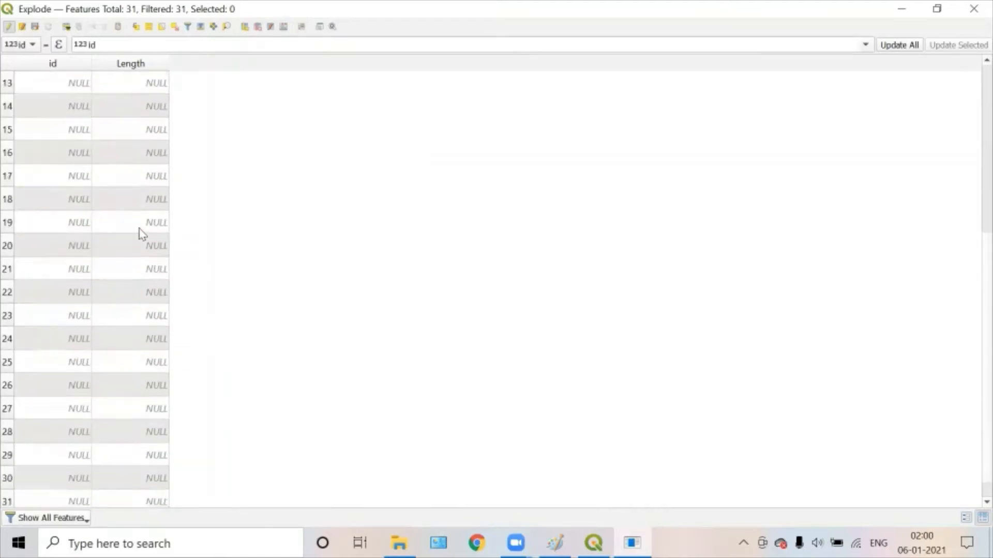
scroll(150, 331, "up", 4)
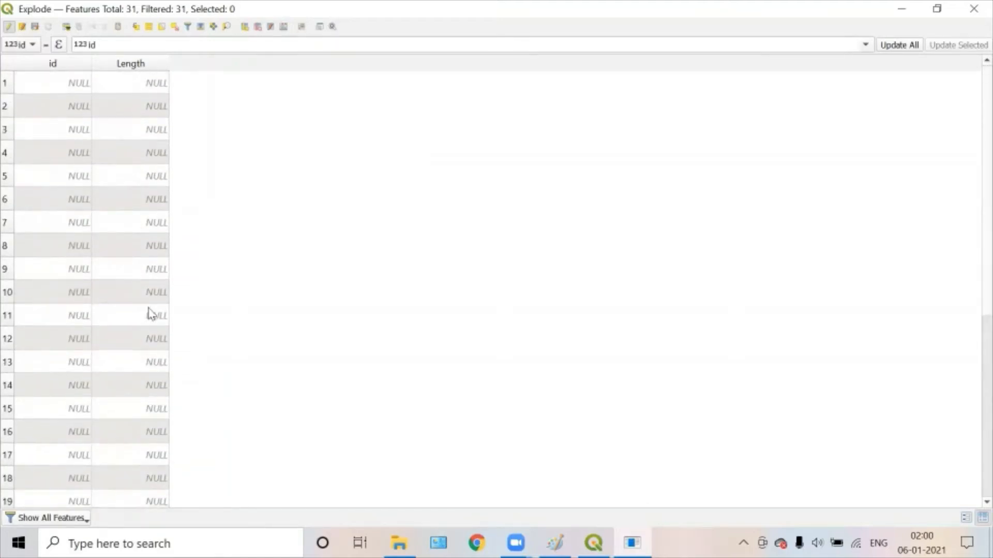
Step: Update the existing Length field for all Explode features with the $length expression in the Field Calculator
left_click(284, 27)
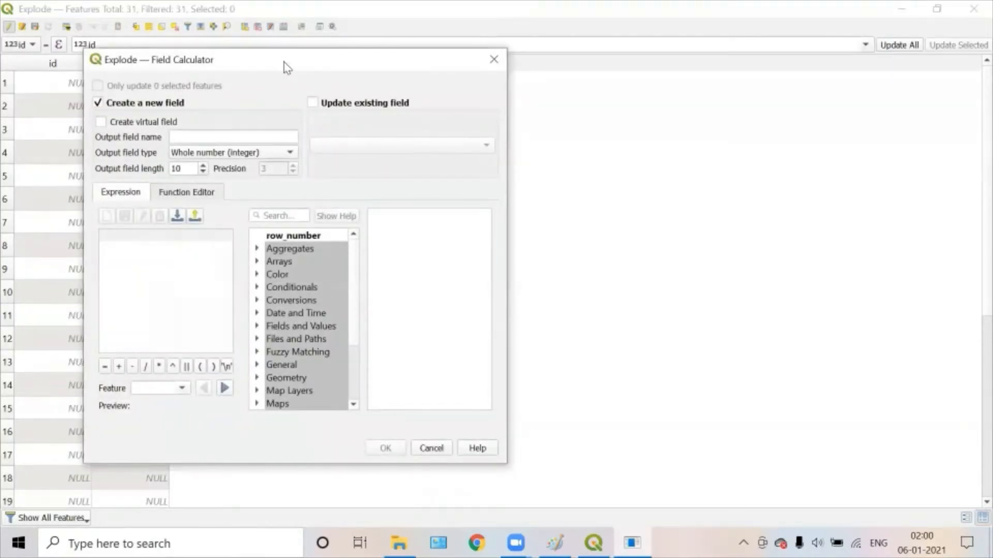
left_click_drag(286, 66, 502, 97)
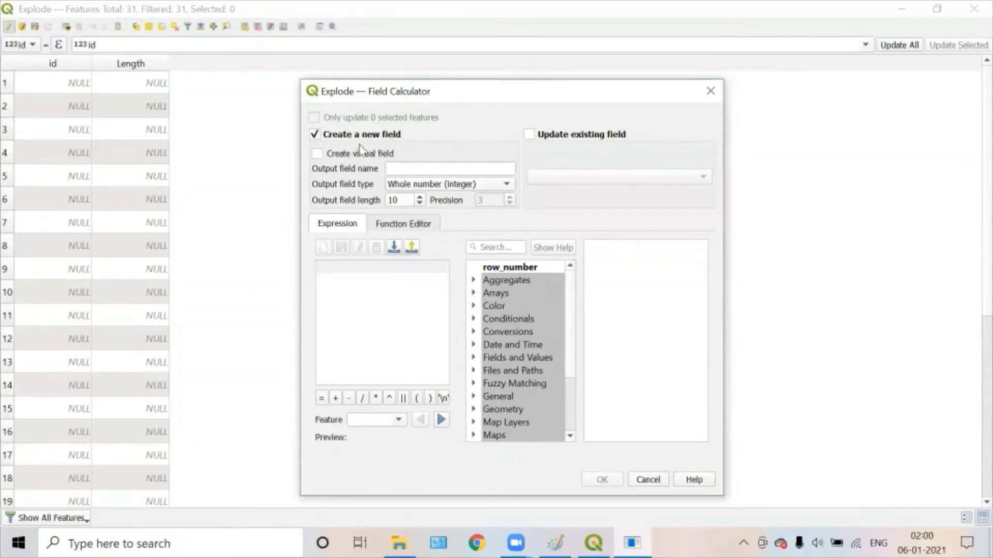
left_click(569, 135)
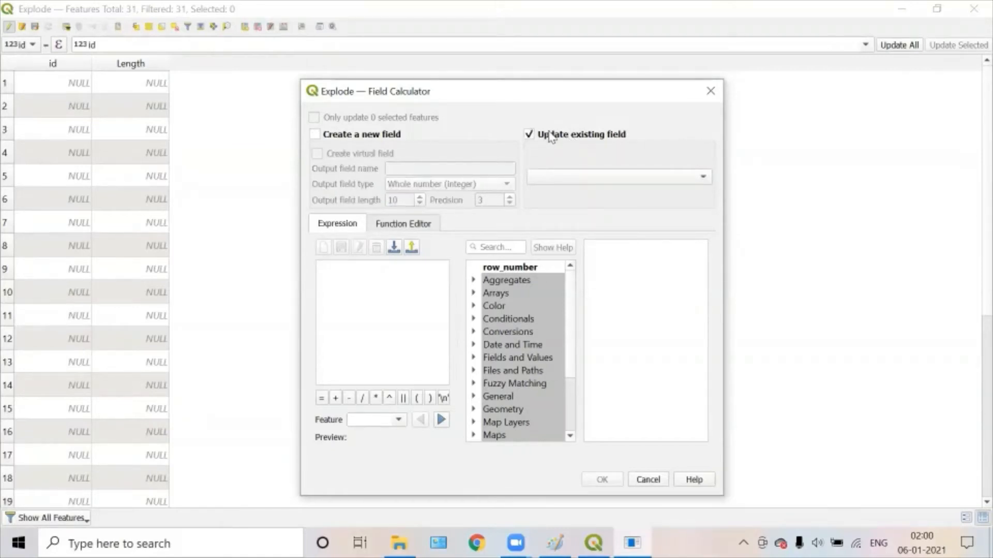
left_click(580, 177)
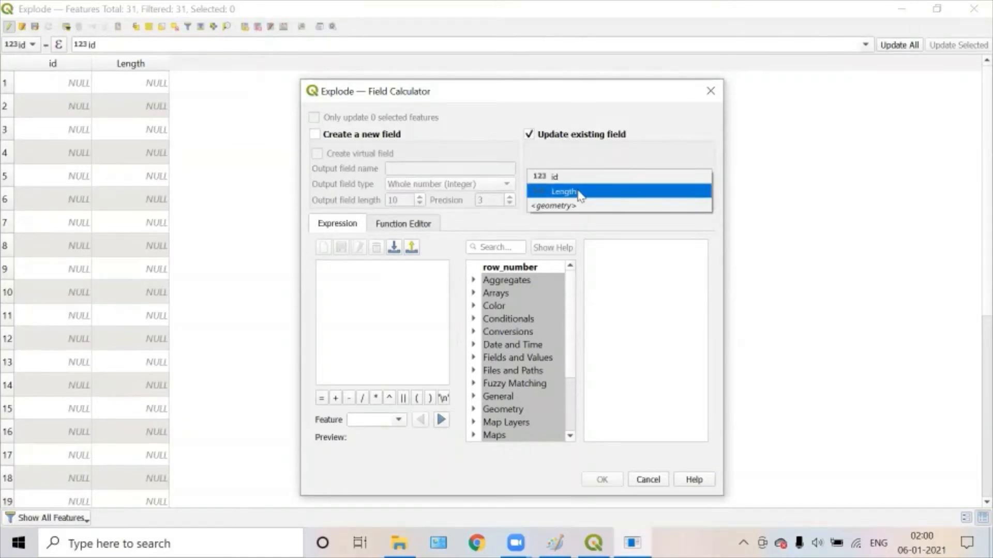
left_click(563, 192)
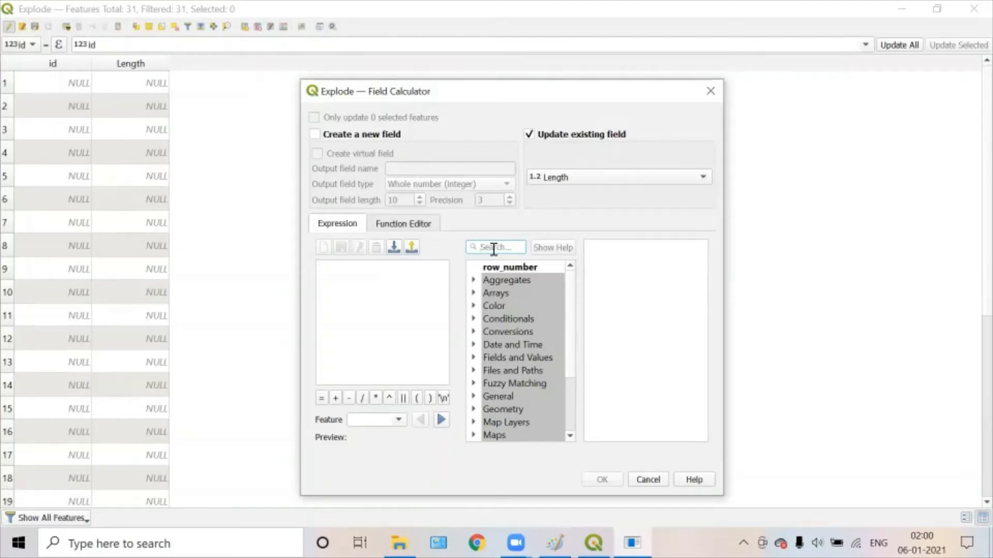
type("$")
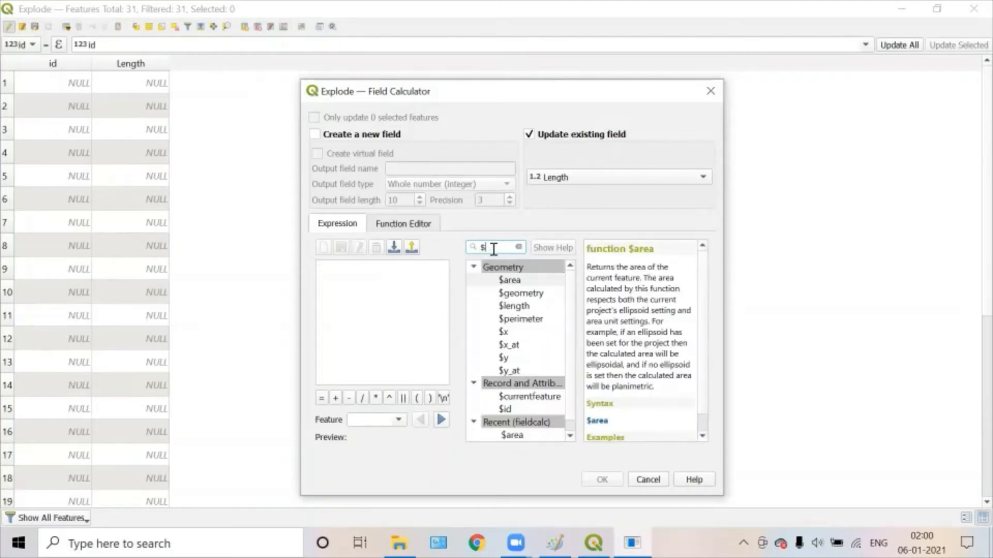
type("l")
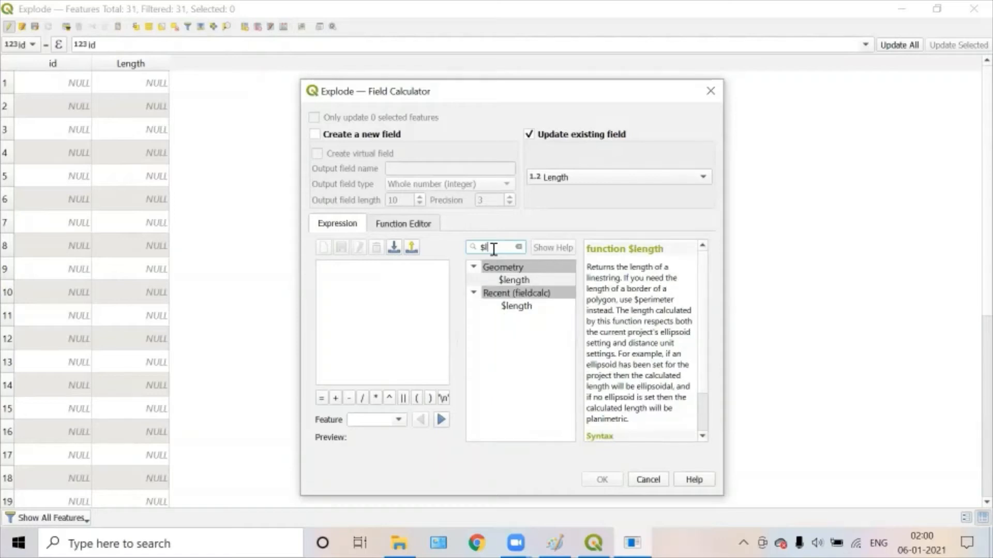
double_click(519, 281)
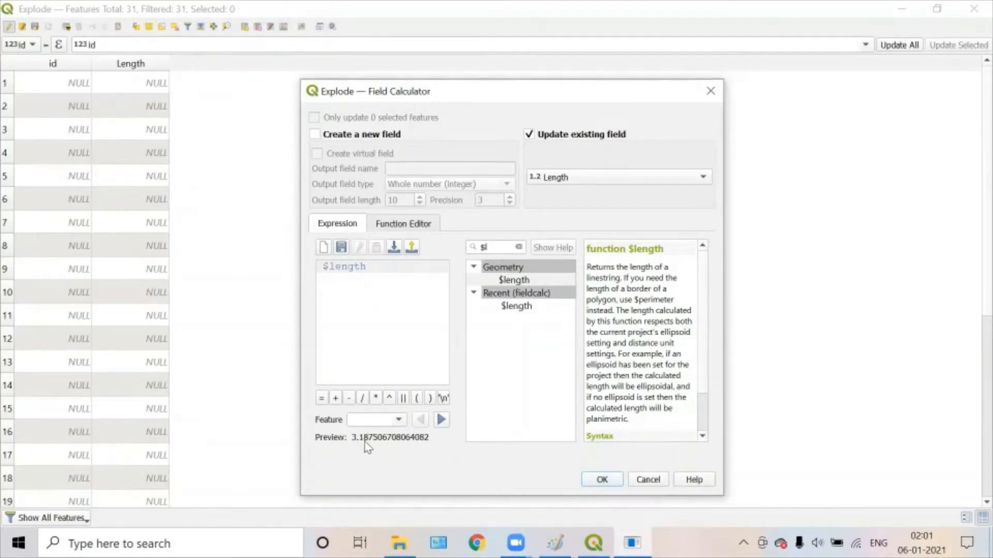
left_click(441, 420)
left_click(441, 420)
left_click(602, 479)
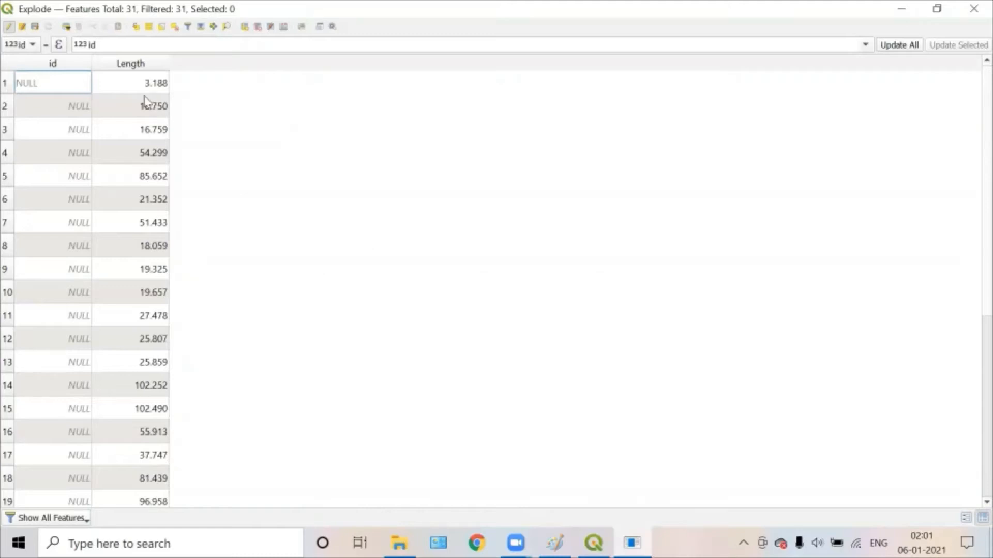
scroll(145, 156, "down", 4)
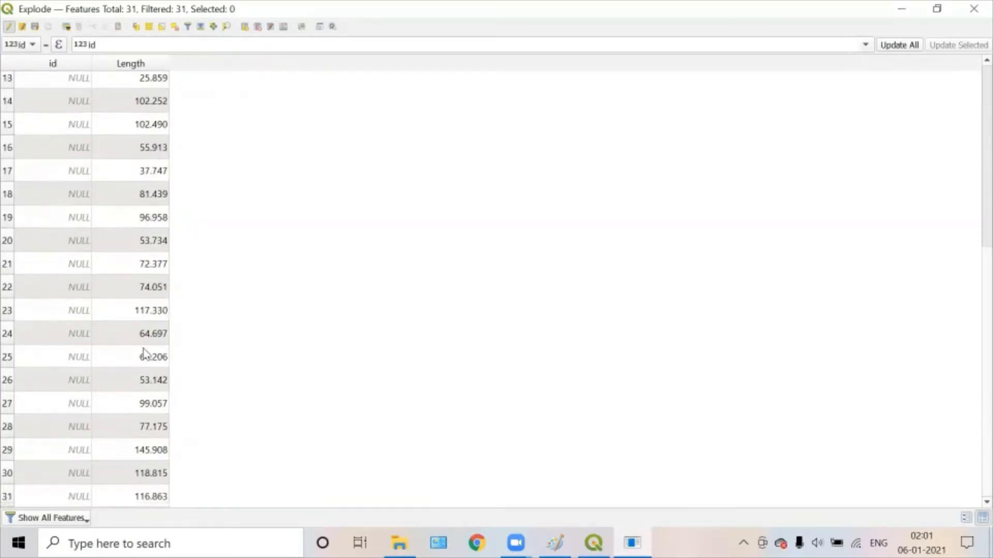
Step: Close the Explode attribute table and open the Explode layer's properties
scroll(145, 354, "up", 4)
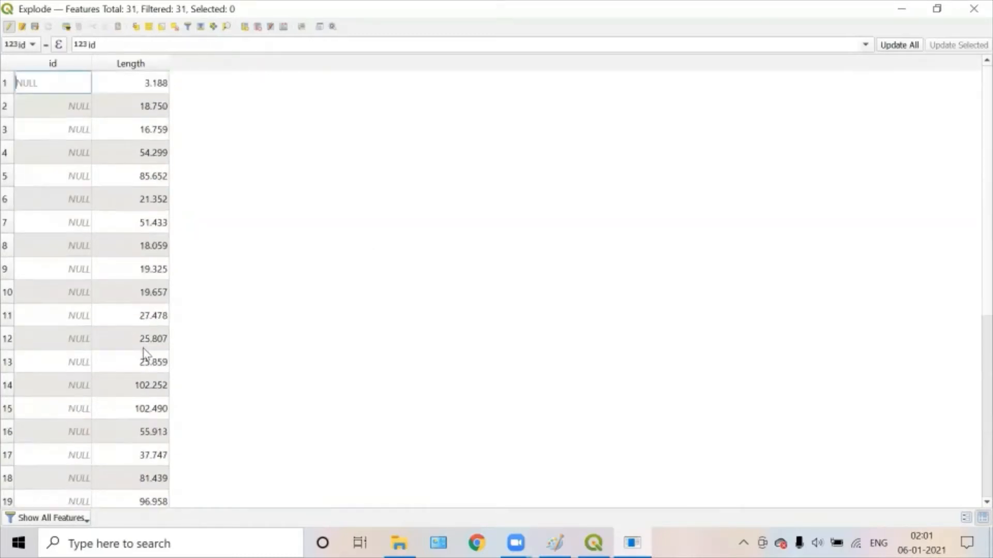
left_click(972, 7)
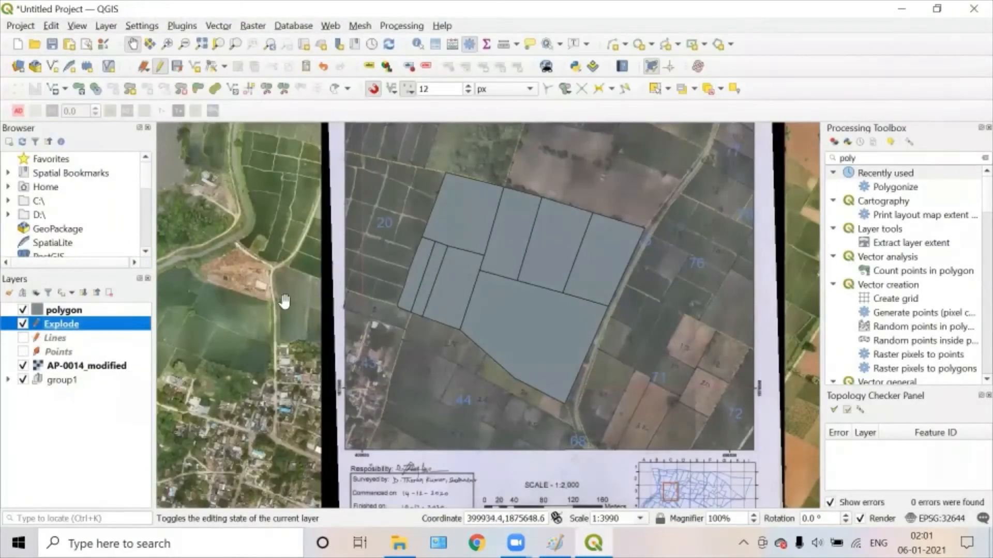
right_click(68, 330)
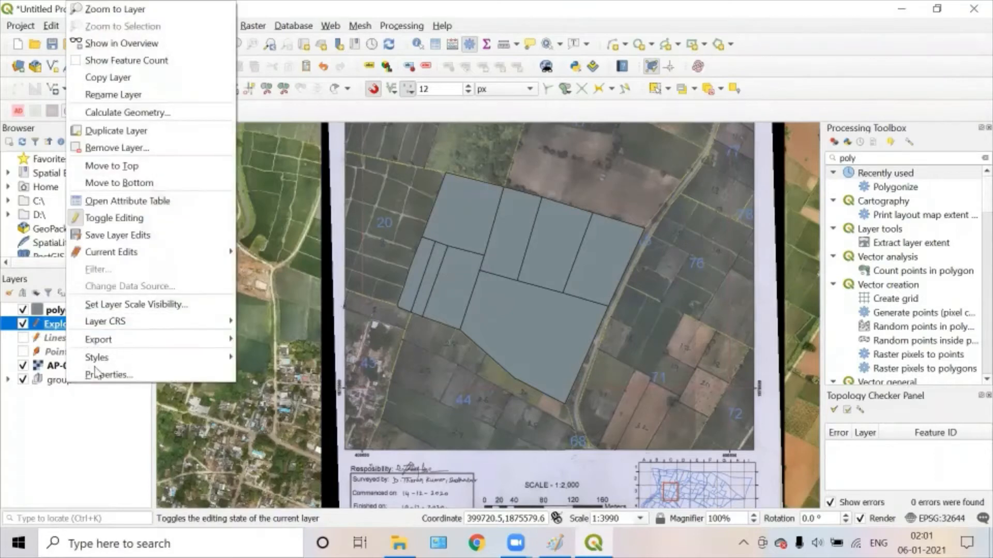
left_click(98, 377)
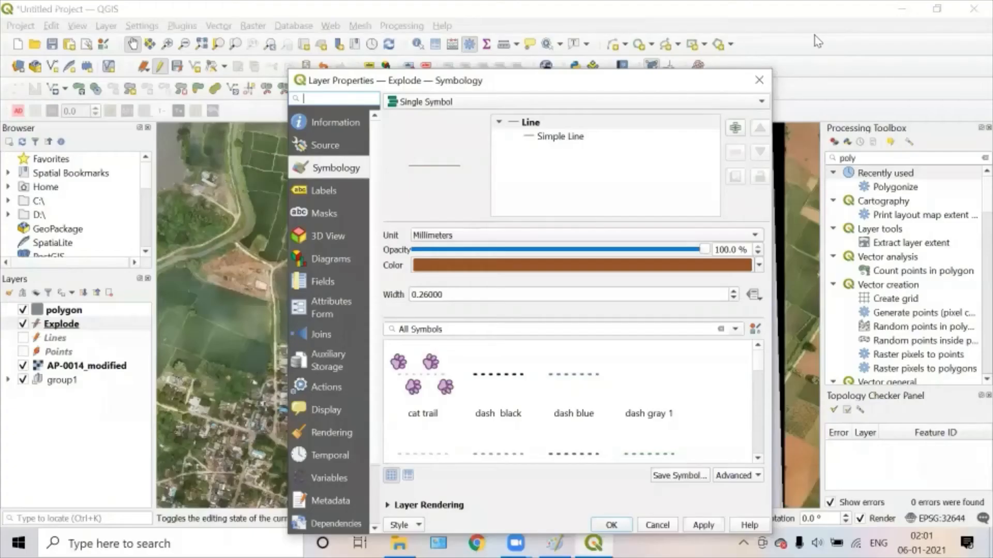
Step: Label the Explode lines with single labels using the Length field, and apply the labelling to the map
left_click(325, 193)
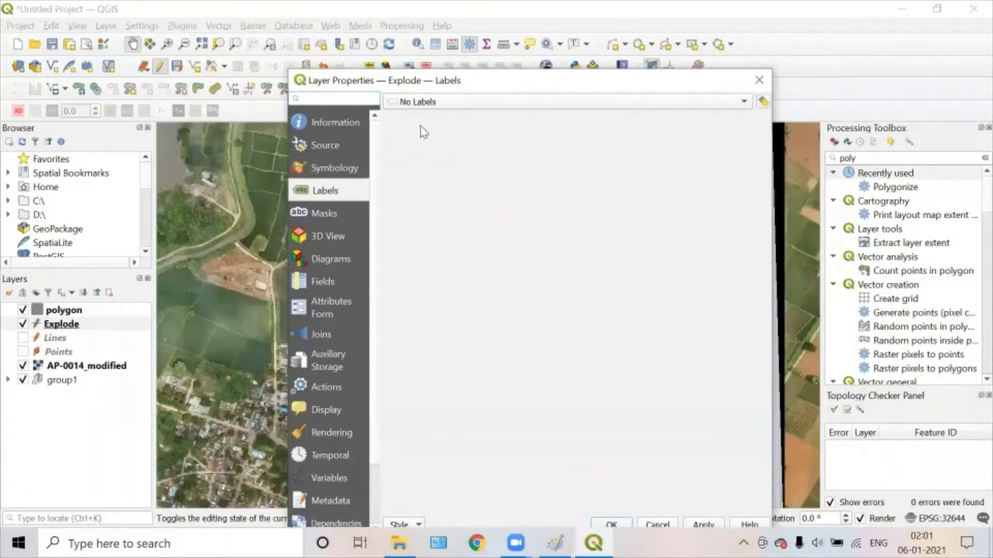
left_click(435, 103)
left_click(432, 116)
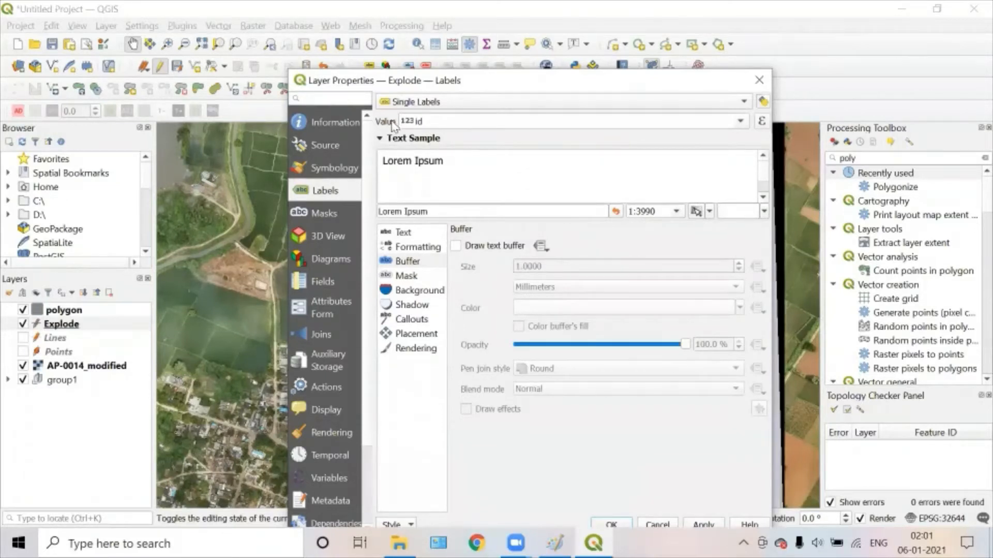
left_click(741, 123)
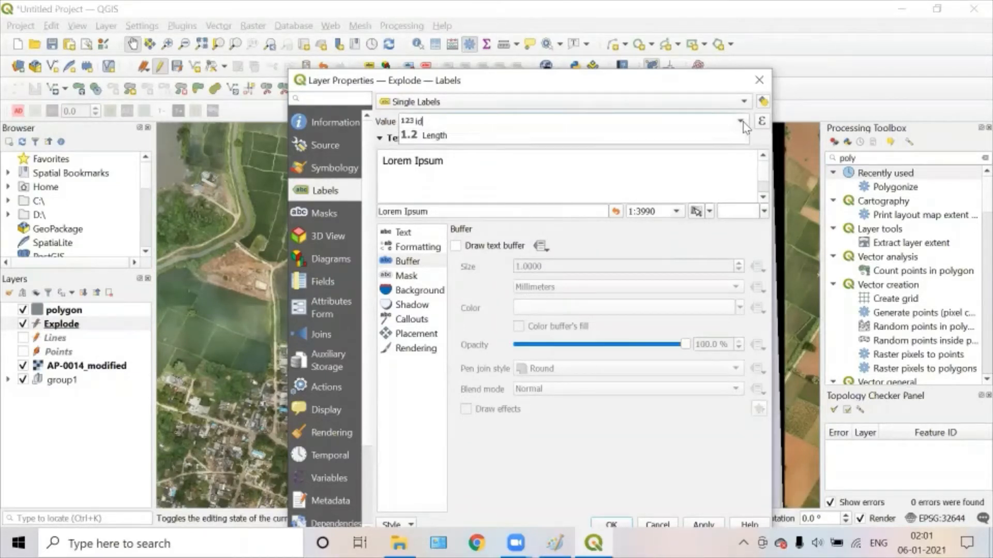
left_click(646, 160)
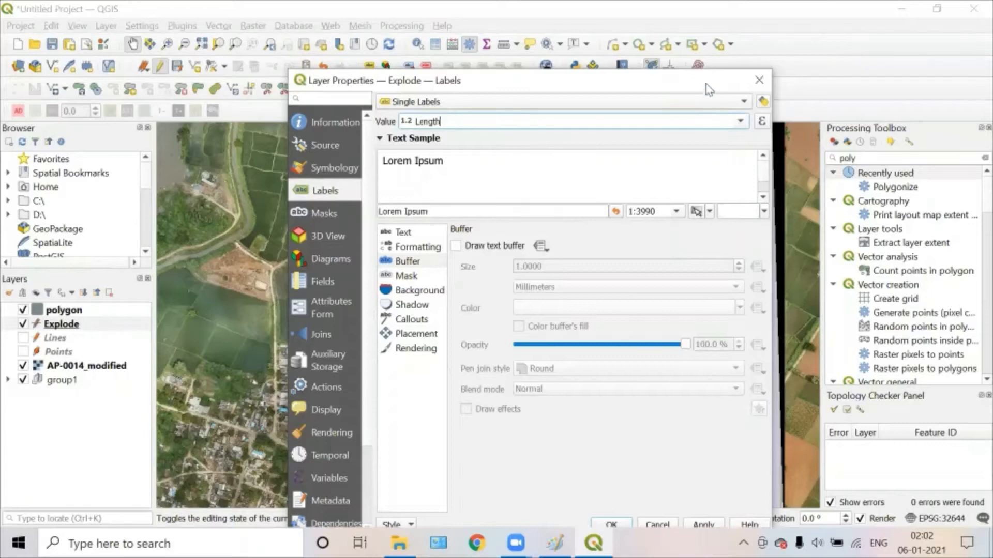
left_click_drag(706, 84, 713, 46)
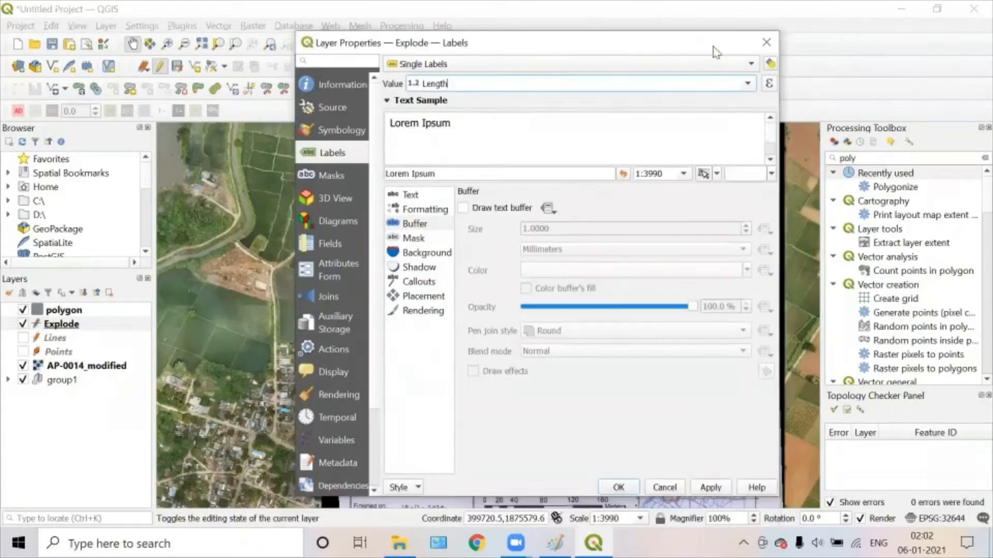
left_click(710, 486)
left_click_drag(688, 47, 911, 47)
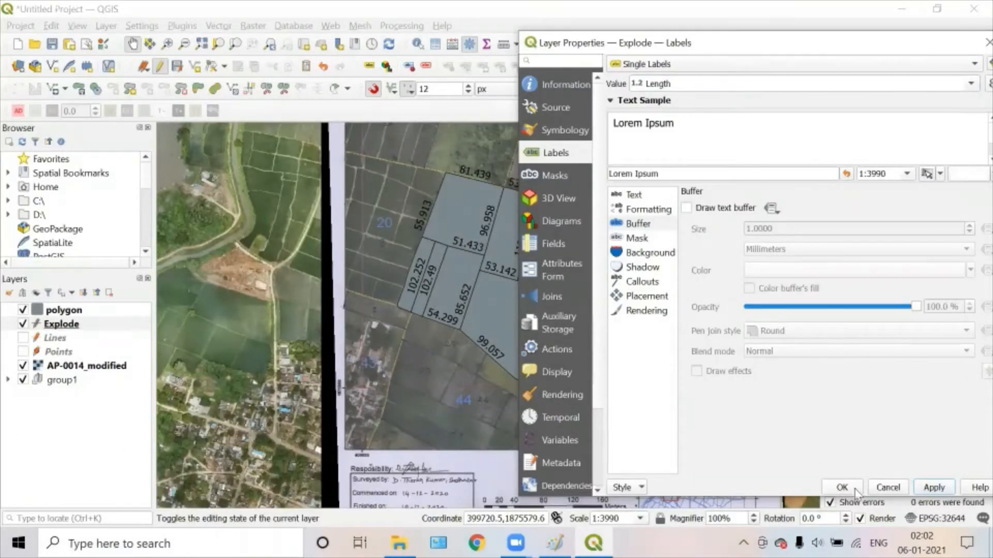
left_click(841, 487)
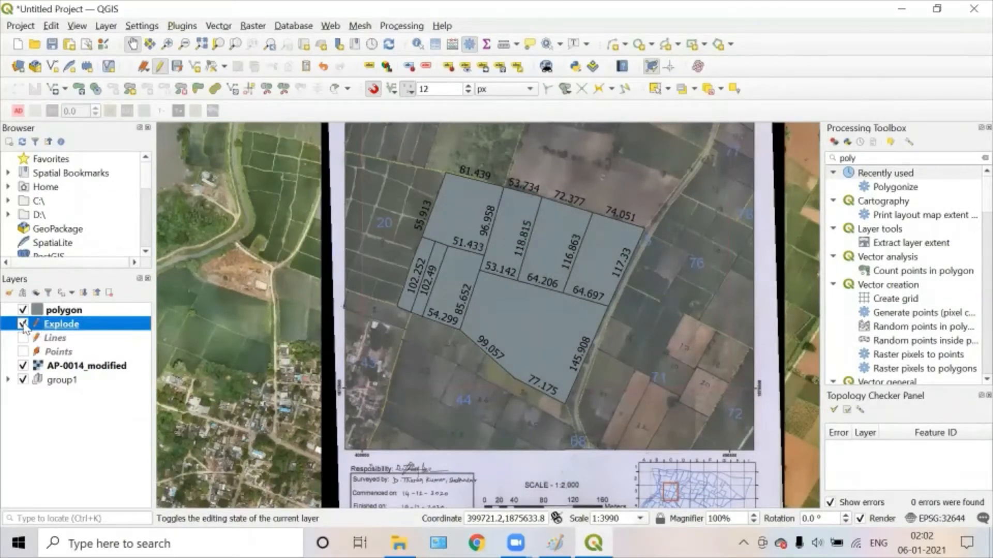
Step: Hide the Explode layer and open the attribute table of the polygon layer
left_click(76, 312)
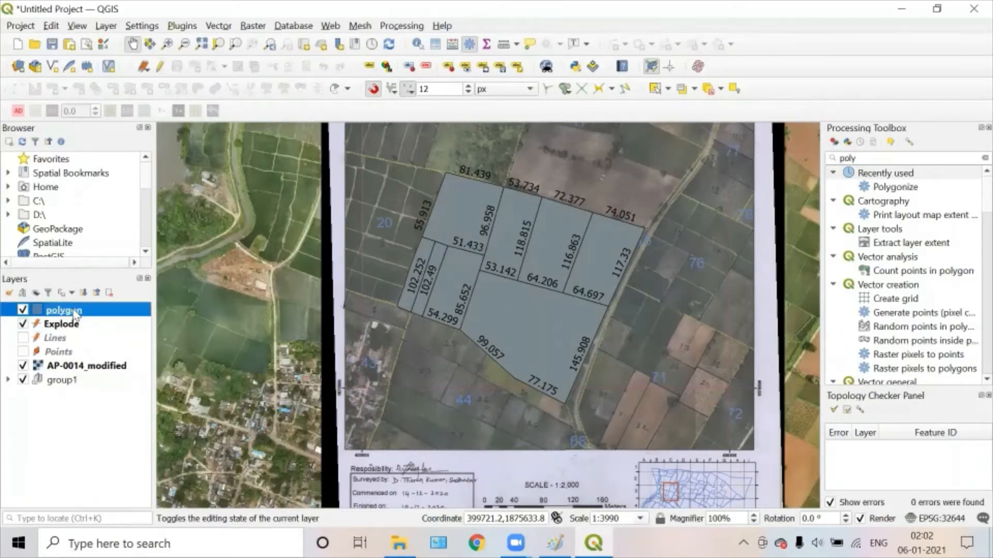
left_click(23, 325)
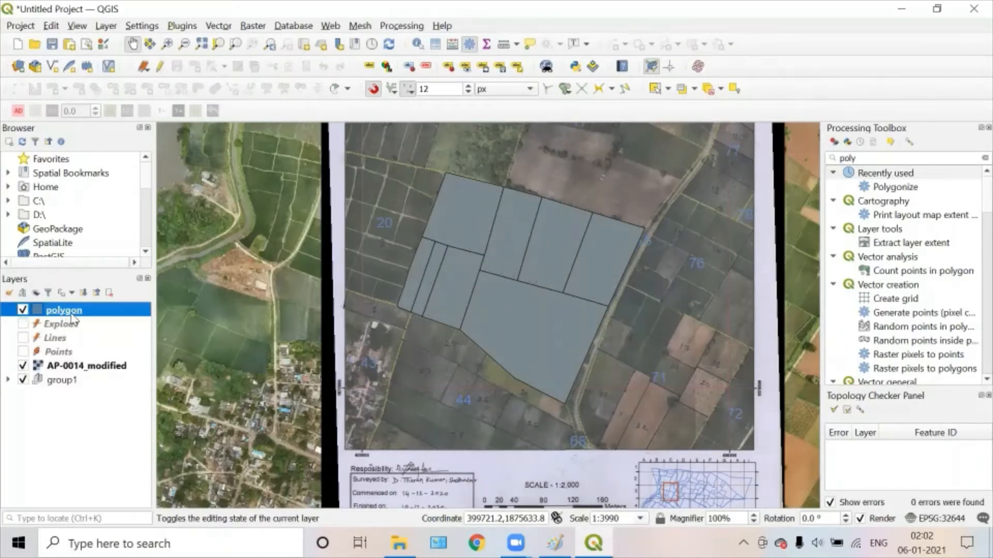
right_click(75, 319)
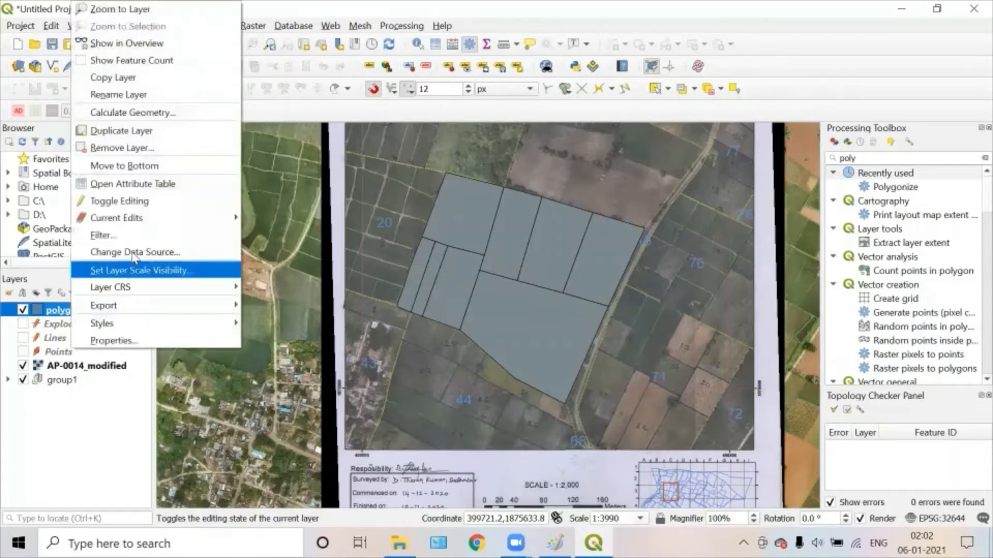
left_click(158, 187)
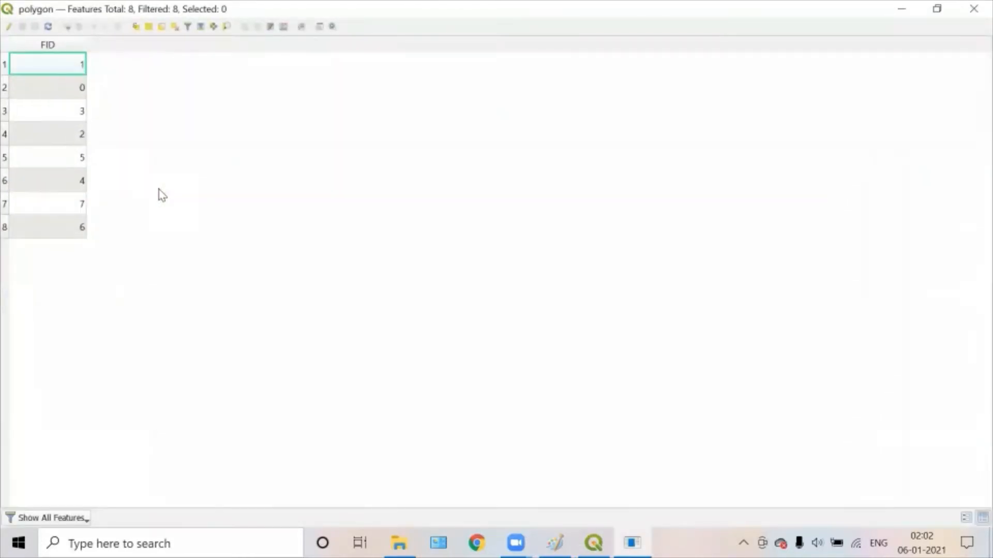
Step: Enable editing on the polygon table and add a text (string) field named LPM No with length 10
left_click(9, 26)
left_click(245, 30)
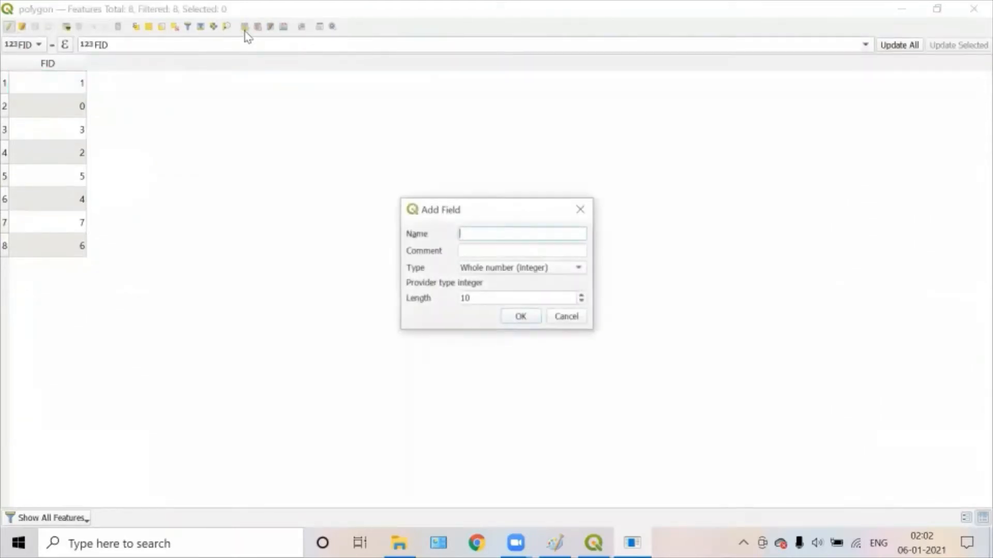
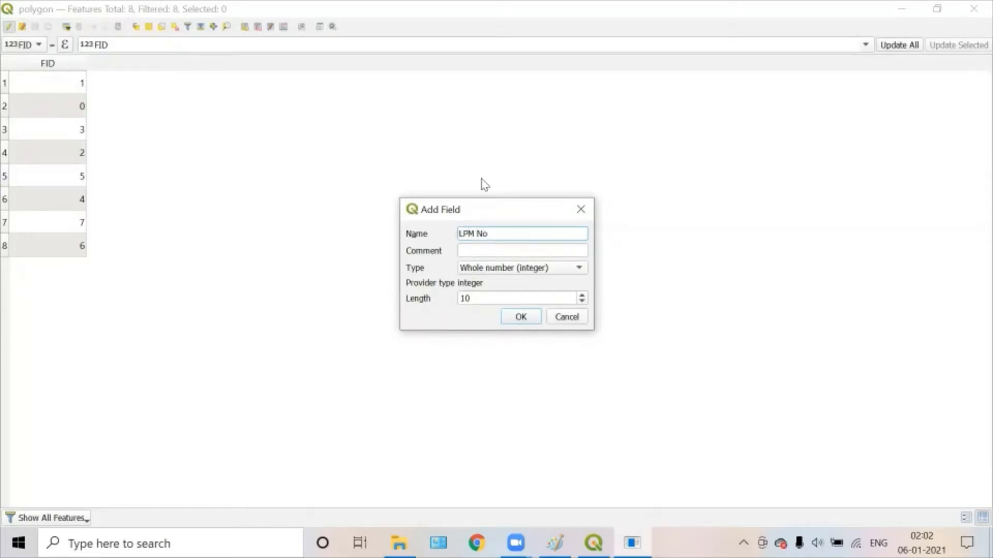
left_click(498, 268)
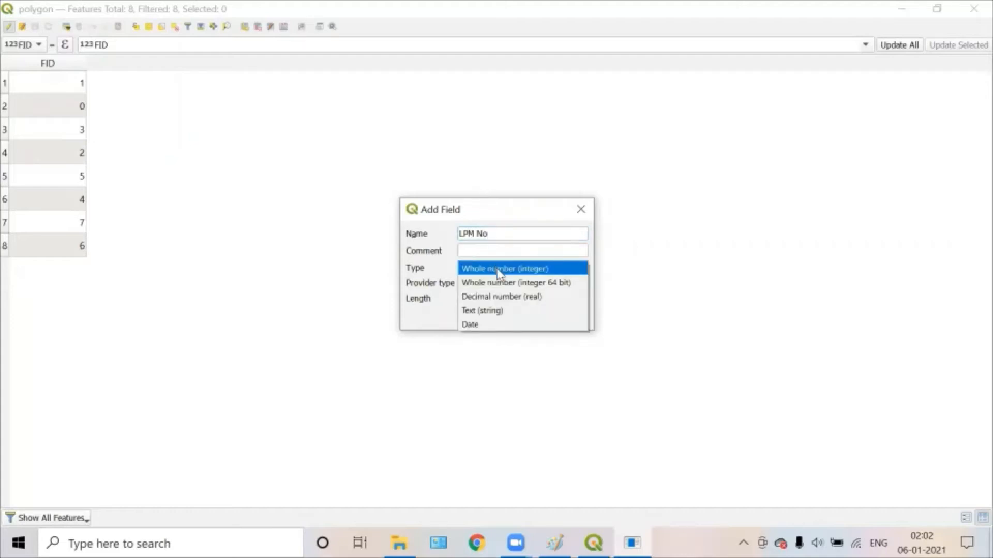
left_click(504, 311)
left_click(517, 317)
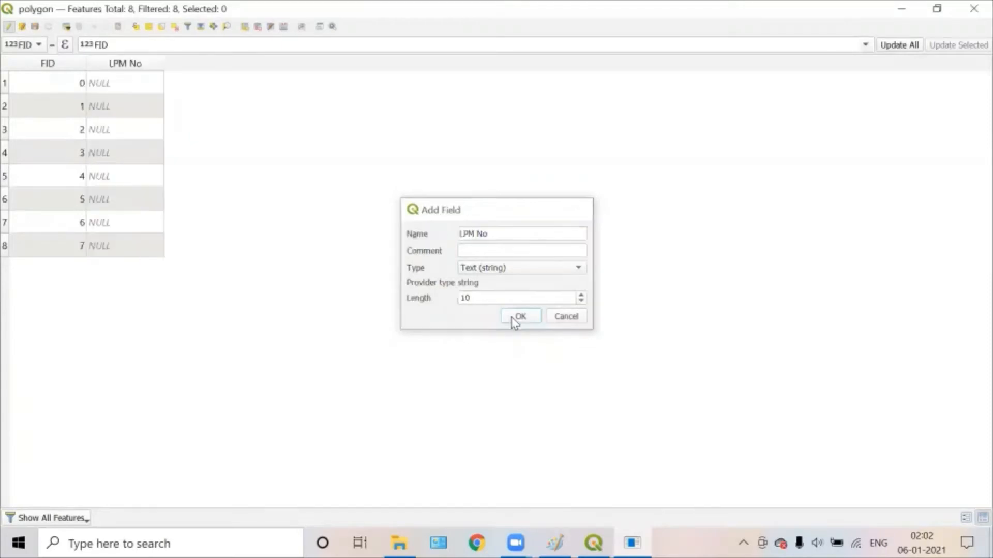
Step: Add a decimal number (real) field named Area with length 10 and precision 3 to the polygon table
left_click(244, 27)
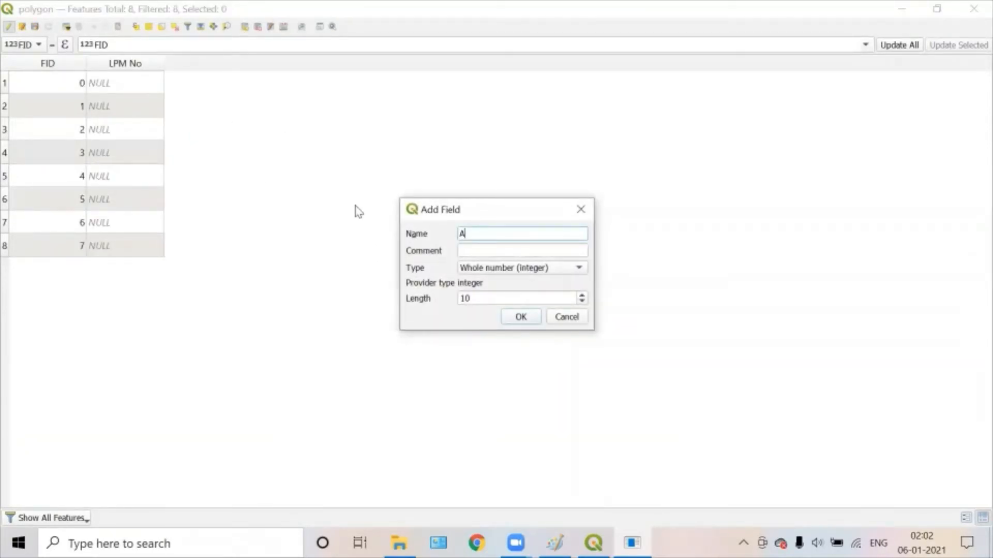
left_click(491, 268)
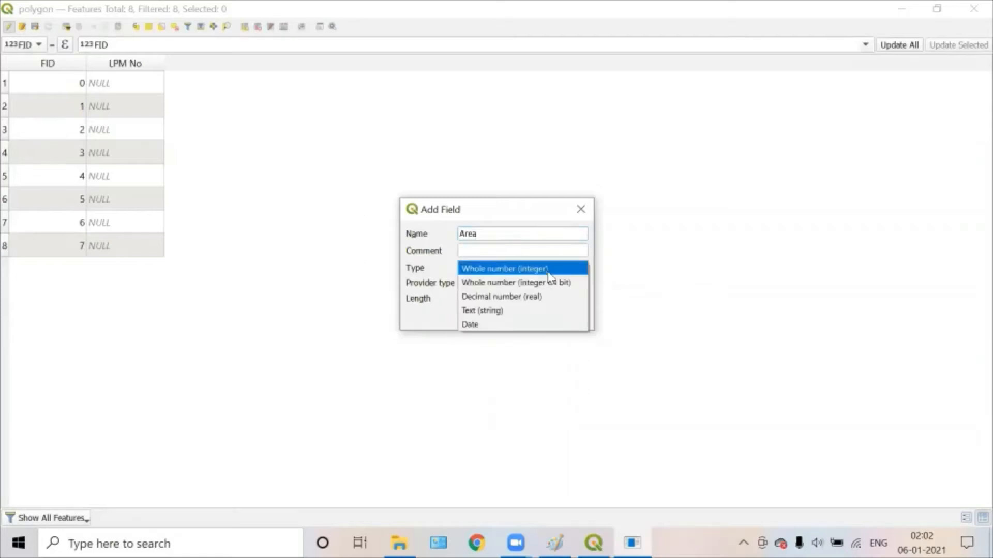
left_click(540, 295)
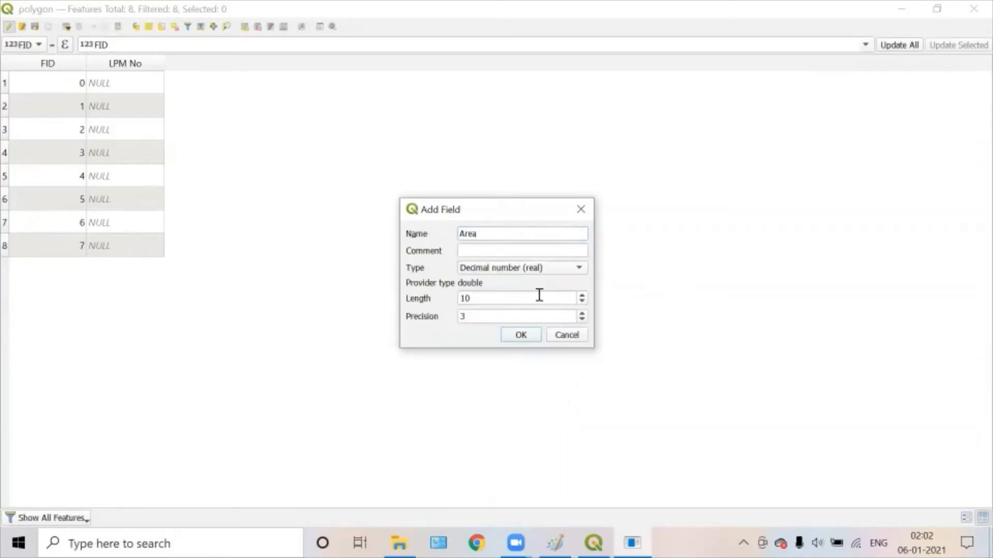
left_click(522, 335)
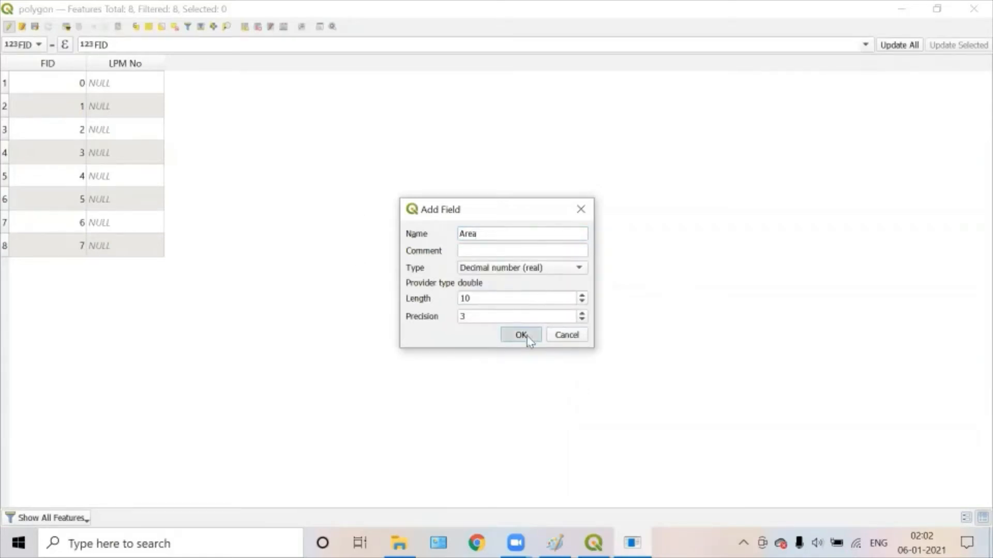
Step: Add a decimal number (real) field named Area Ac with length 10 and precision 3 to the polygon table
left_click(245, 27)
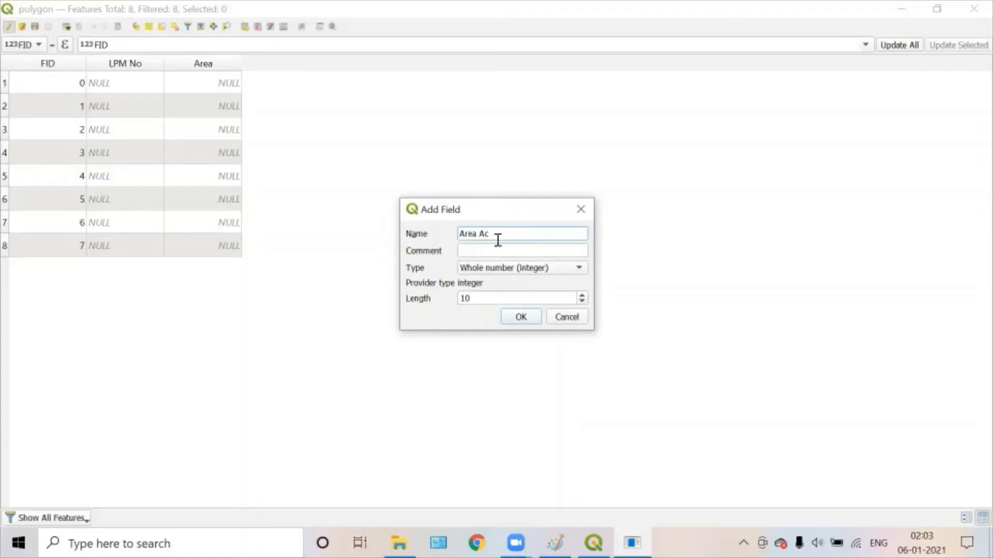
left_click(497, 268)
left_click(505, 296)
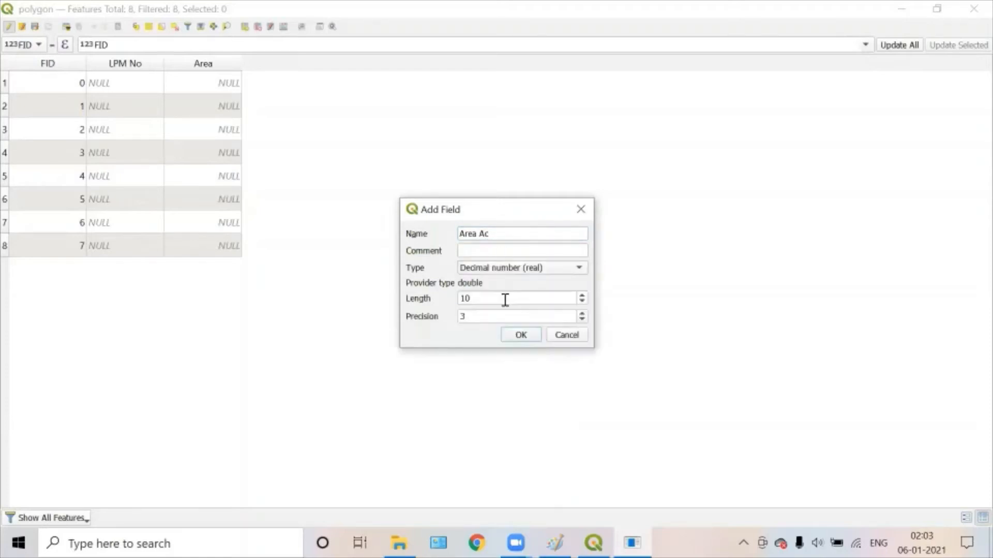
left_click(520, 336)
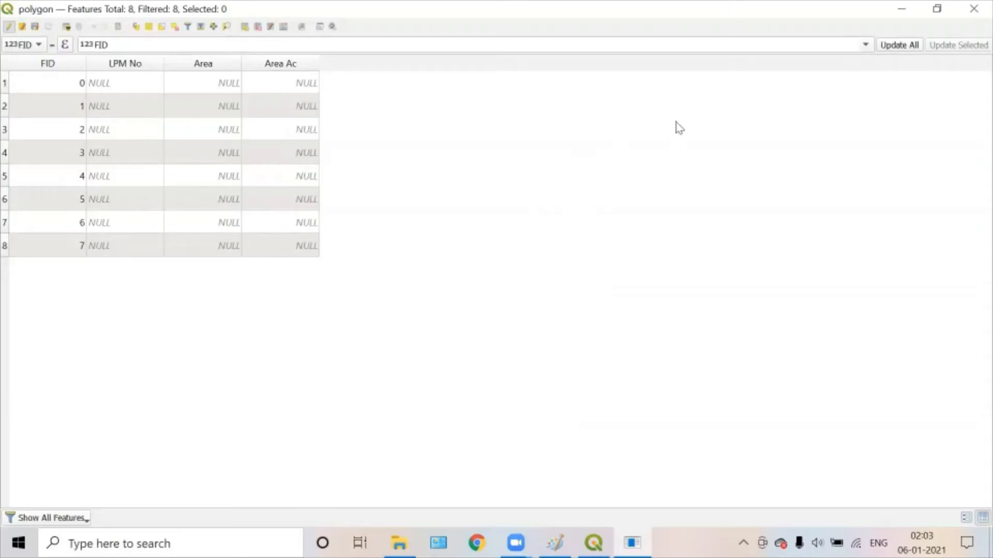
Step: Shrink the polygon table window beside the parcels, then hide the polygon layer to examine the handwritten parcel numbers on the map
left_click(937, 9)
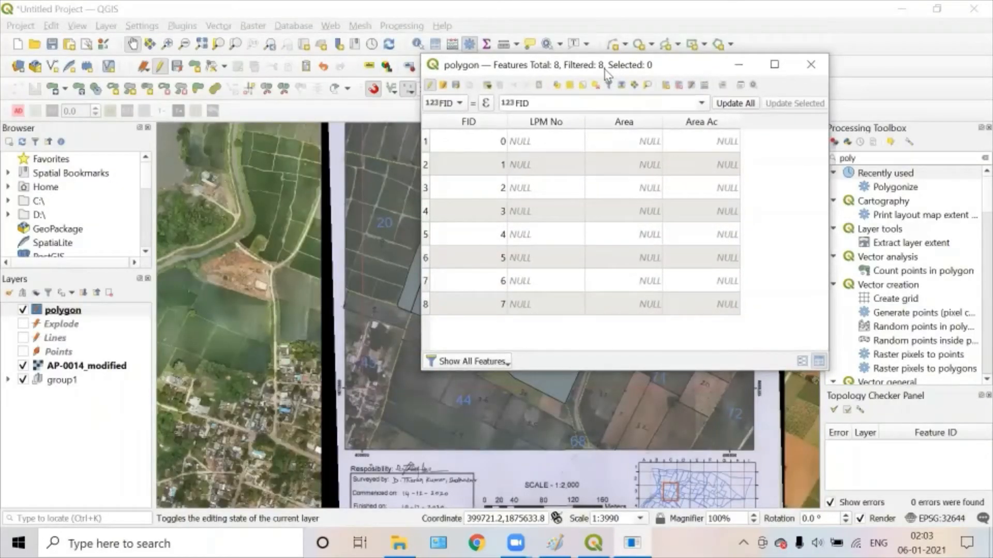
left_click_drag(607, 74, 832, 150)
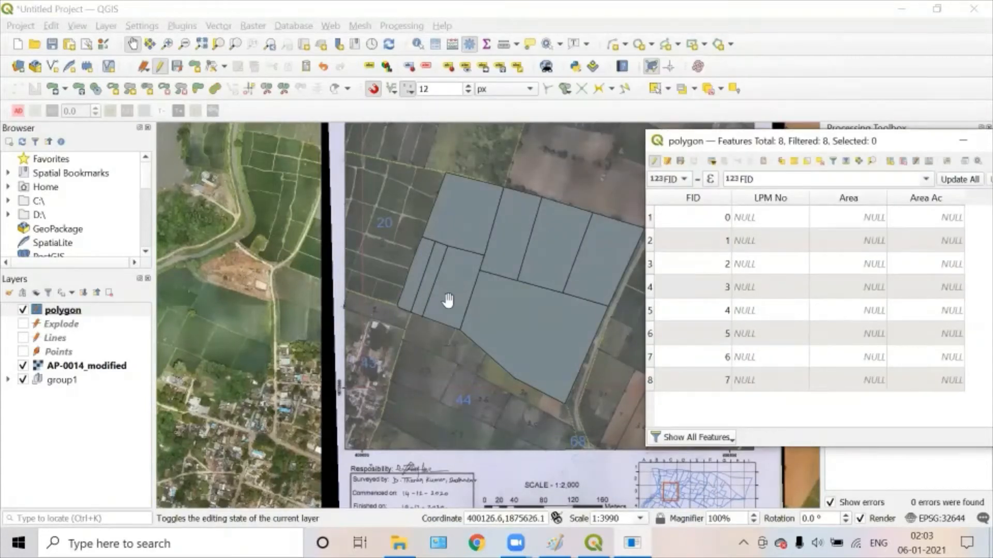
left_click(22, 311)
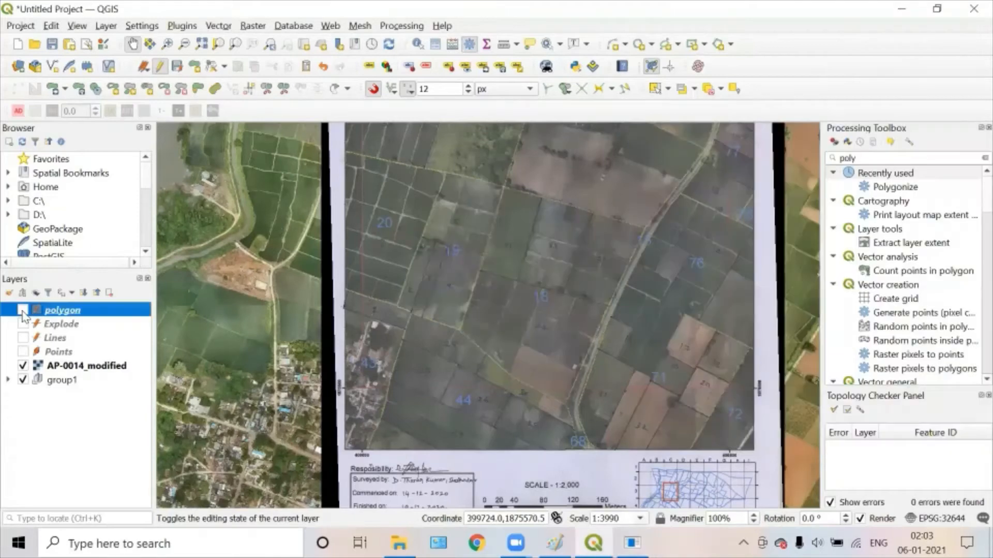
scroll(527, 290, "up", 1)
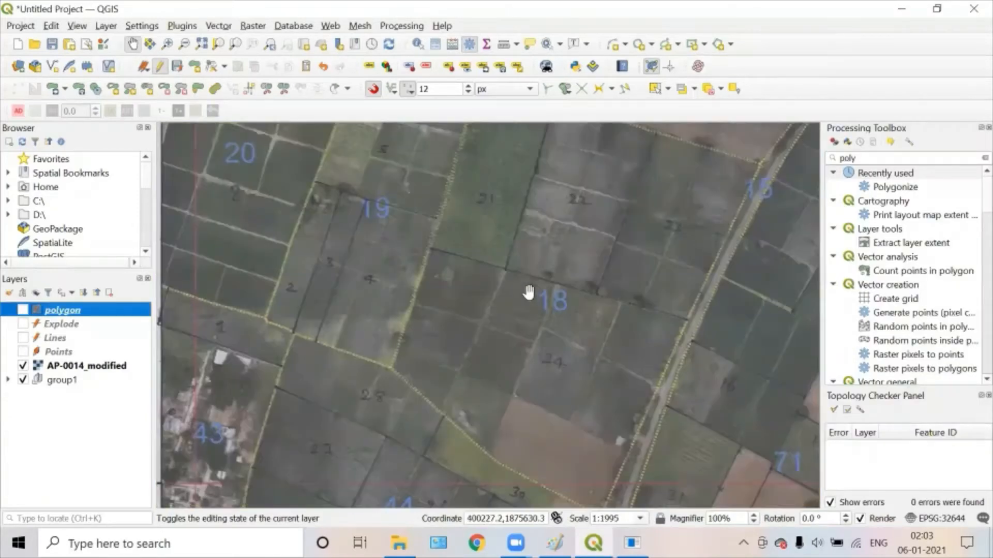
left_click_drag(543, 282, 524, 312)
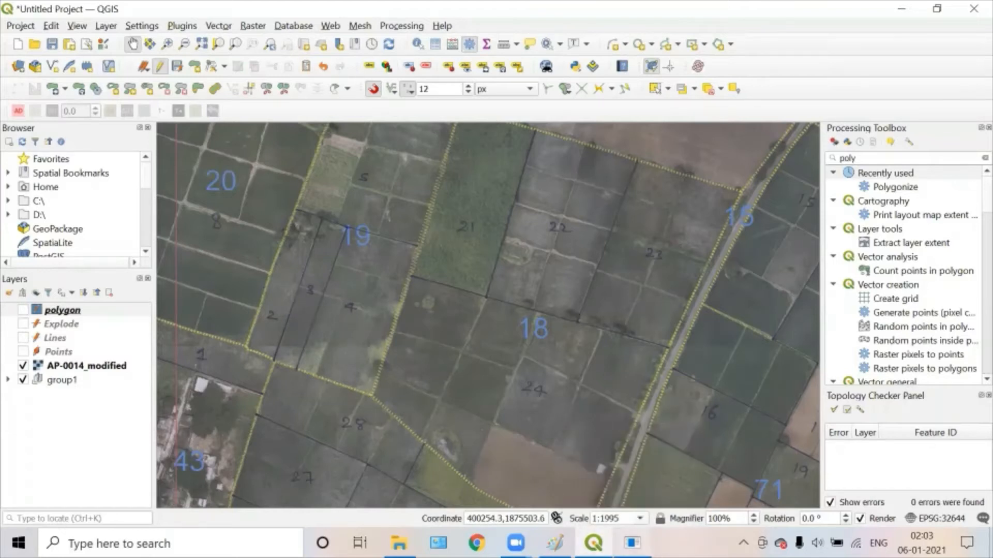
Step: Show the polygon layer again and select the records with FID 0 and 1 in turn to locate their parcels on the map
left_click(632, 543)
left_click(650, 220)
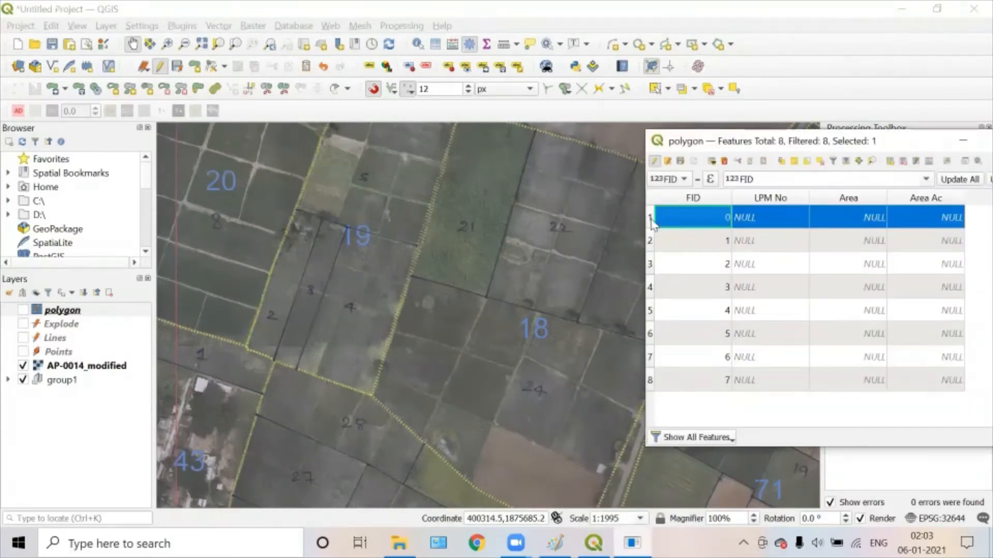
left_click(23, 310)
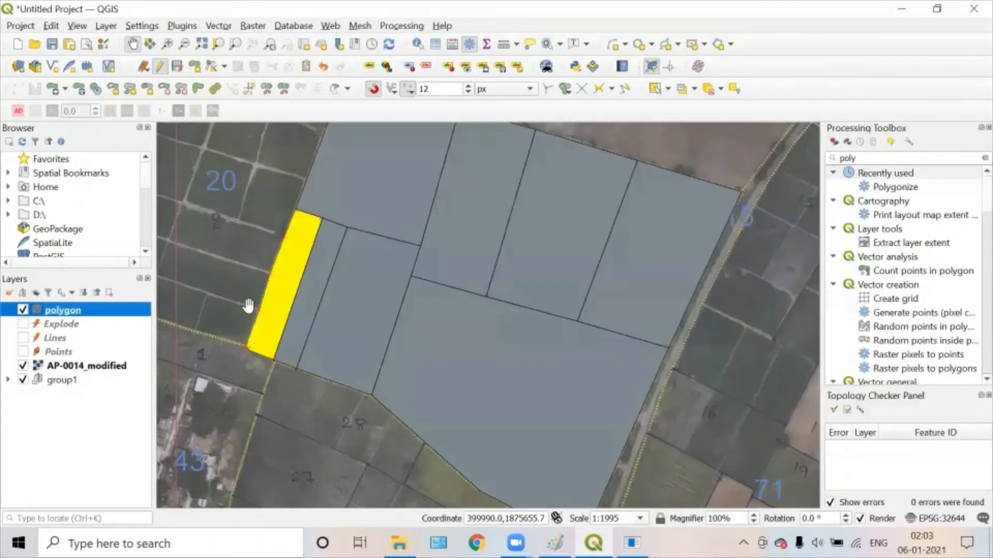
left_click(632, 543)
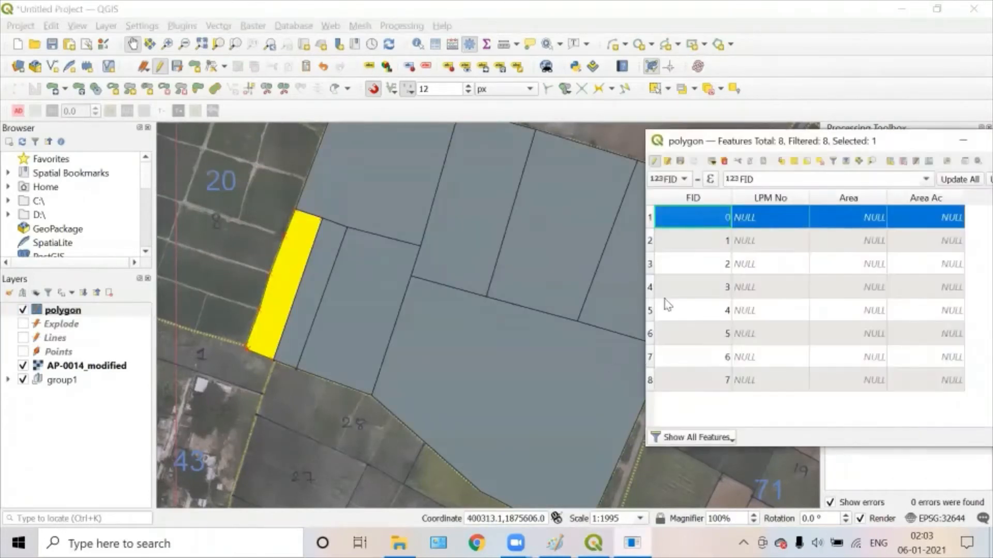
left_click(650, 241)
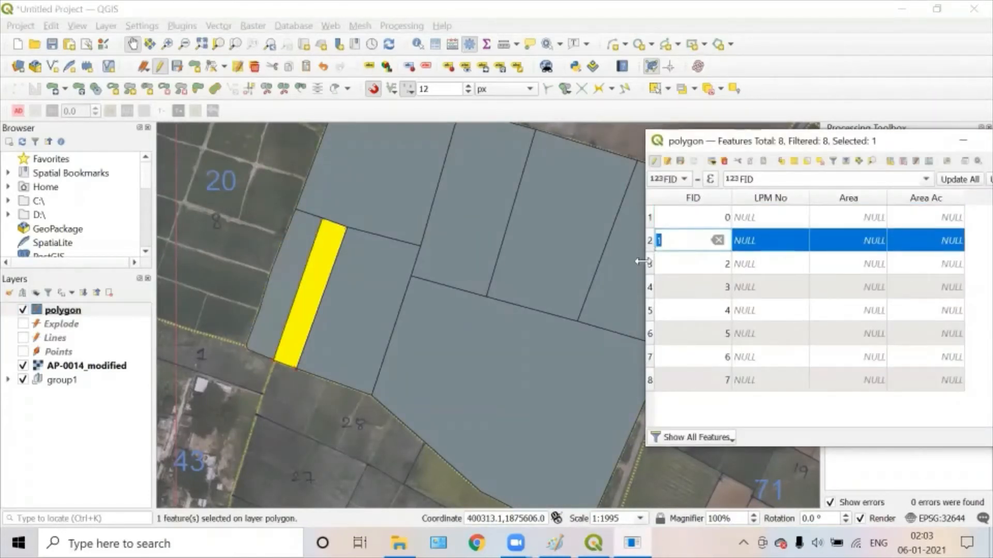
Step: Check which parcels the first records highlight, then set LPM No to 2 for FID 0 and 3 for FID 1
left_click(651, 266)
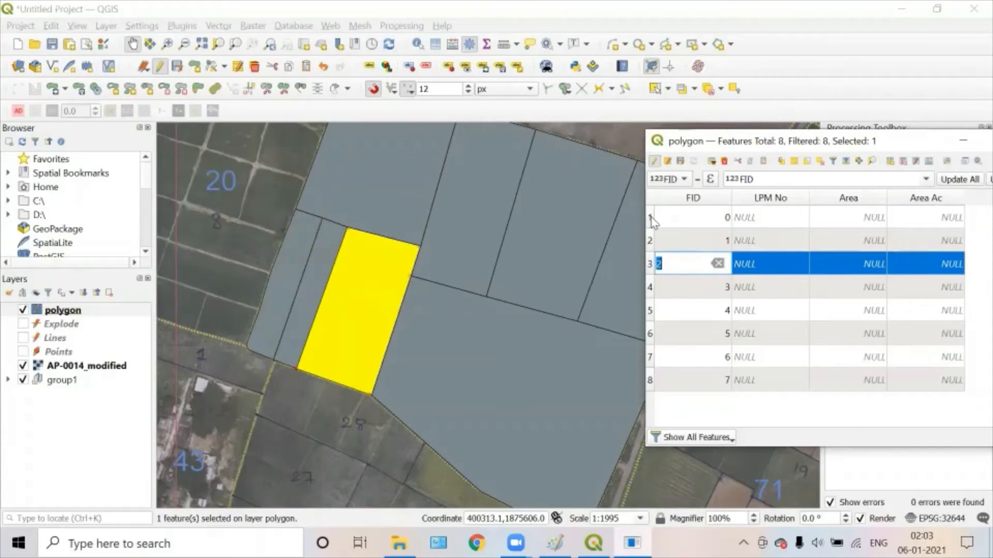
left_click(651, 217)
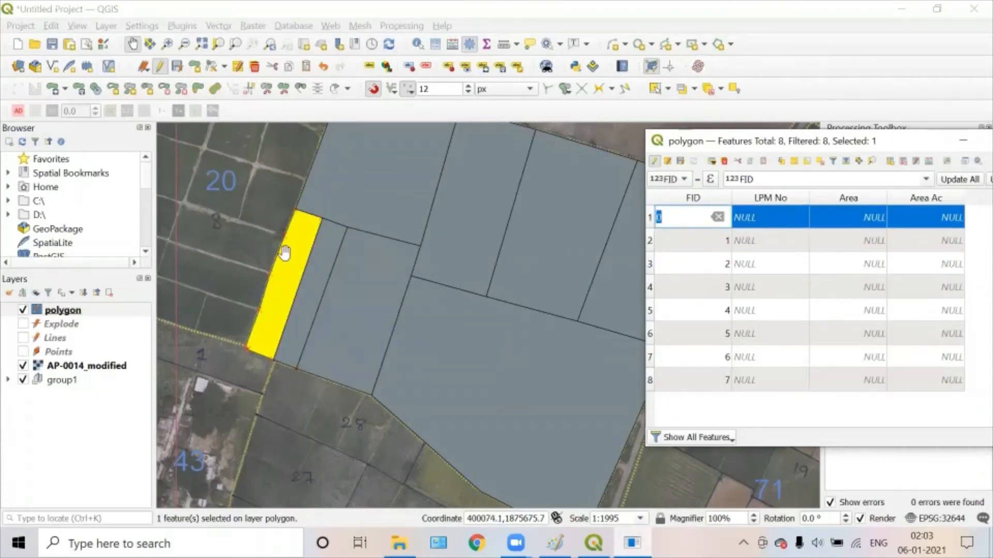
left_click(746, 220)
type("2")
left_click(755, 241)
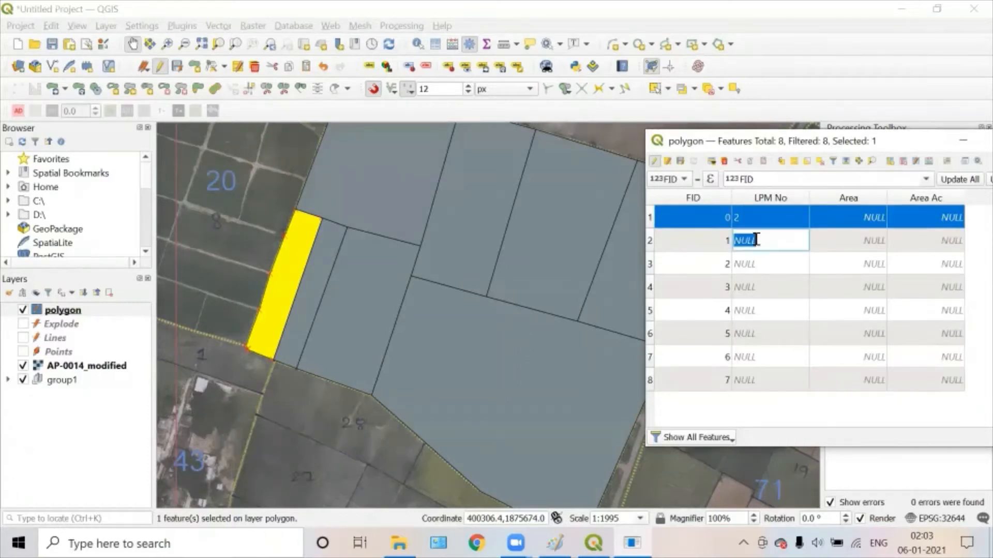
type("3")
Step: Highlight the parcels of FID 1 and FID 2 in turn and set LPM No to 4 for FID 2
left_click(651, 241)
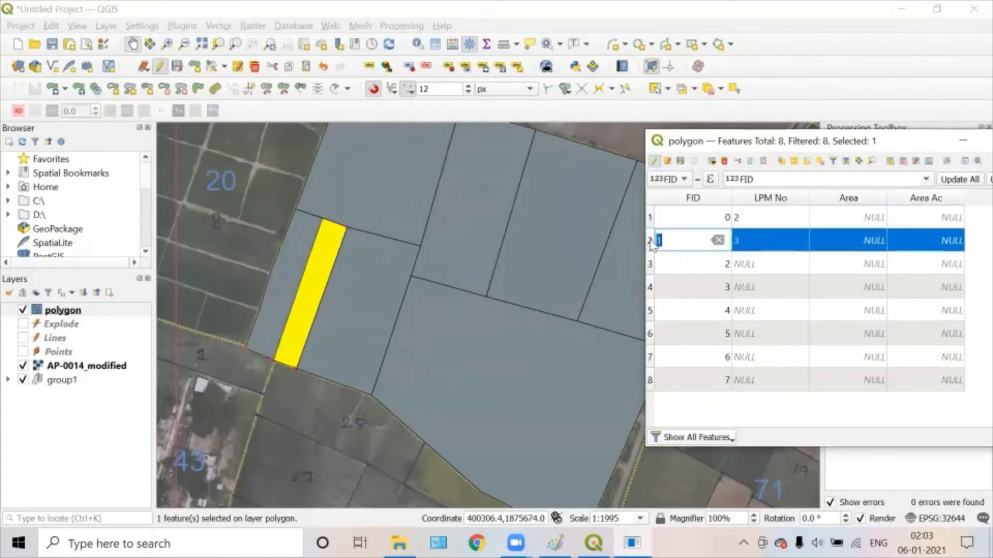
left_click(651, 265)
left_click(753, 264)
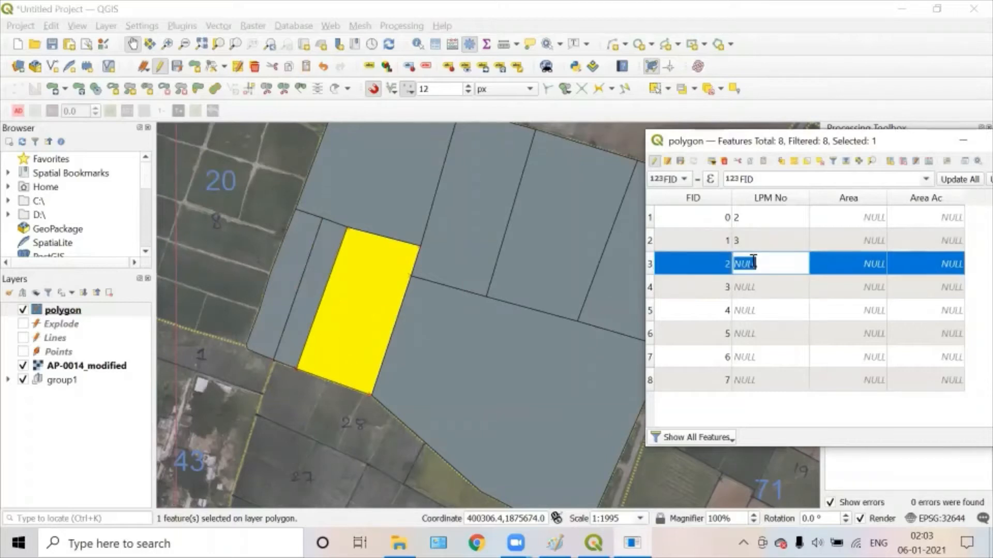
type("4")
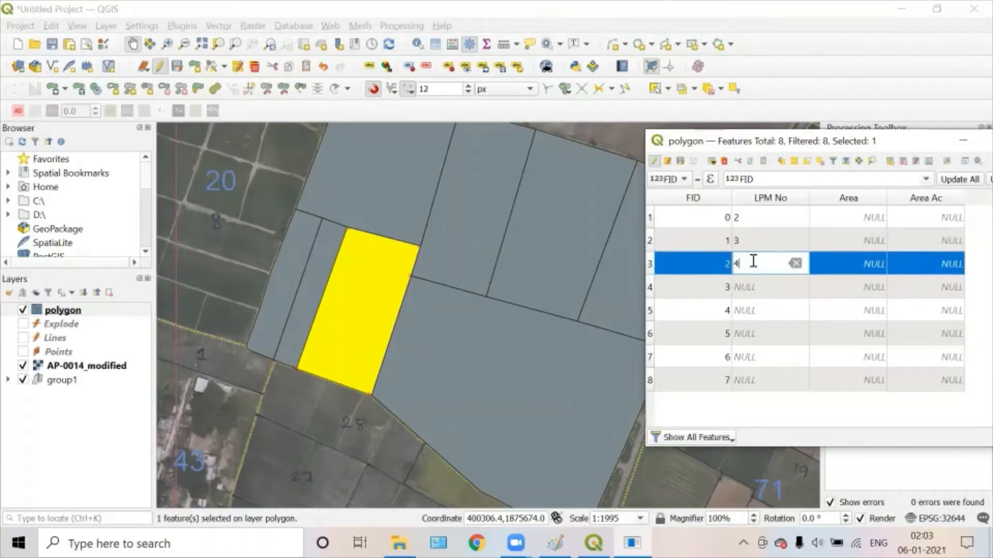
Step: Highlight the parcel of FID 3, compare it with the map beneath the polygon layer, and set its LPM No to 24
left_click(653, 289)
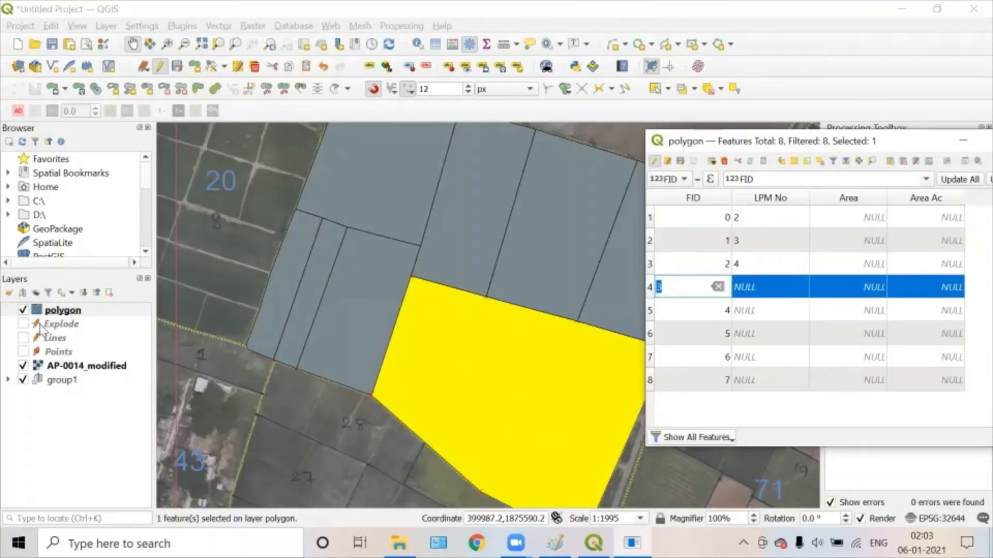
left_click(23, 311)
left_click(23, 310)
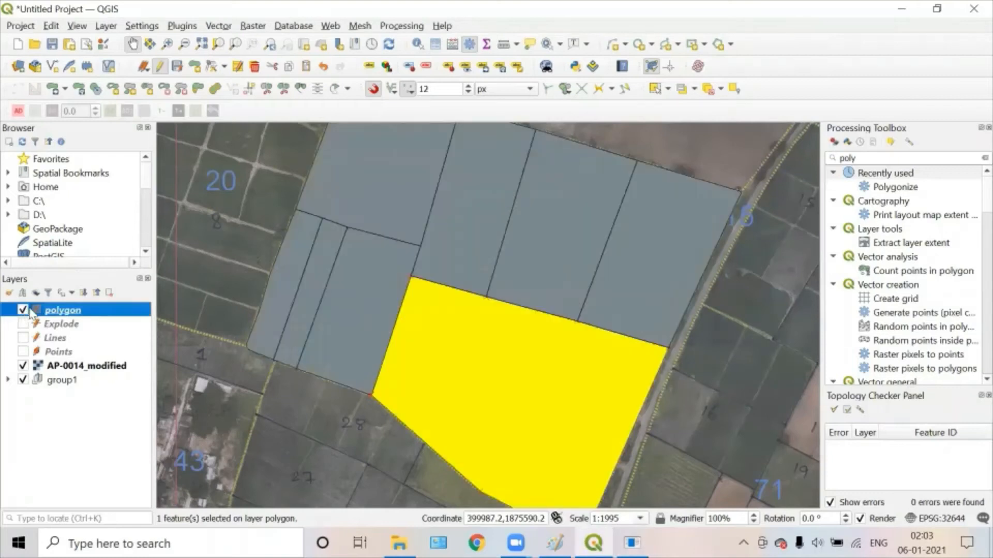
left_click(632, 543)
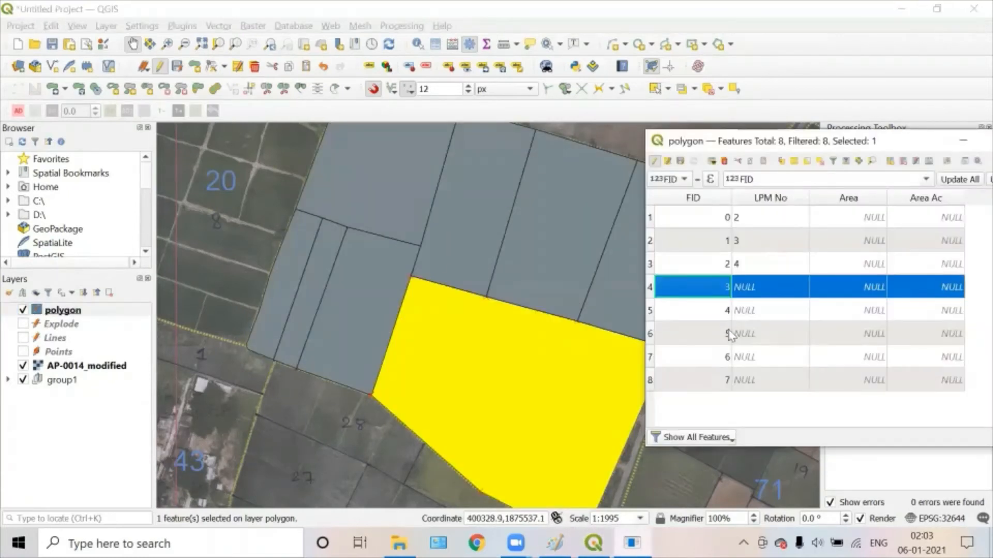
double_click(770, 288)
type("24")
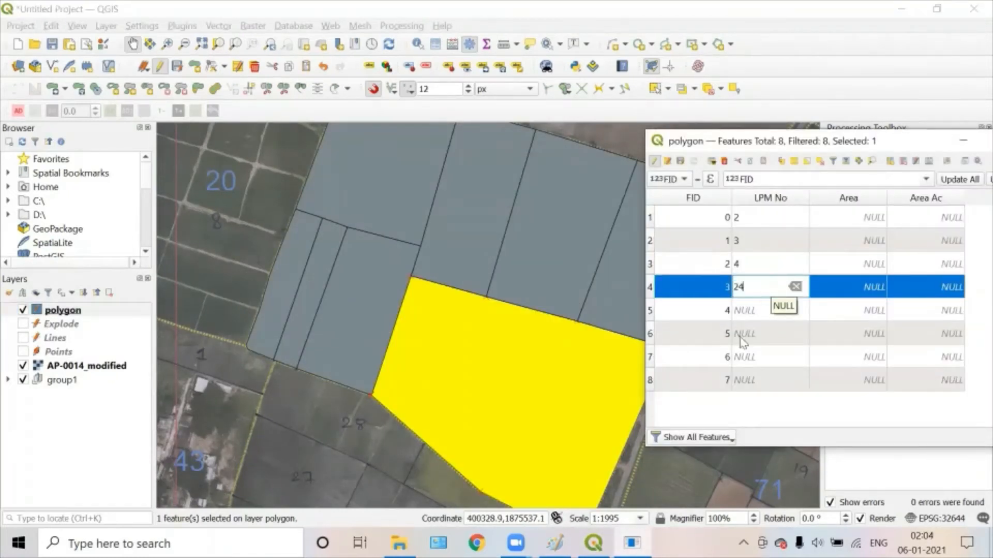
Step: Highlight the parcel of FID 4, hide the polygon layer briefly to read its map number, and set its LPM No to 21
double_click(659, 311)
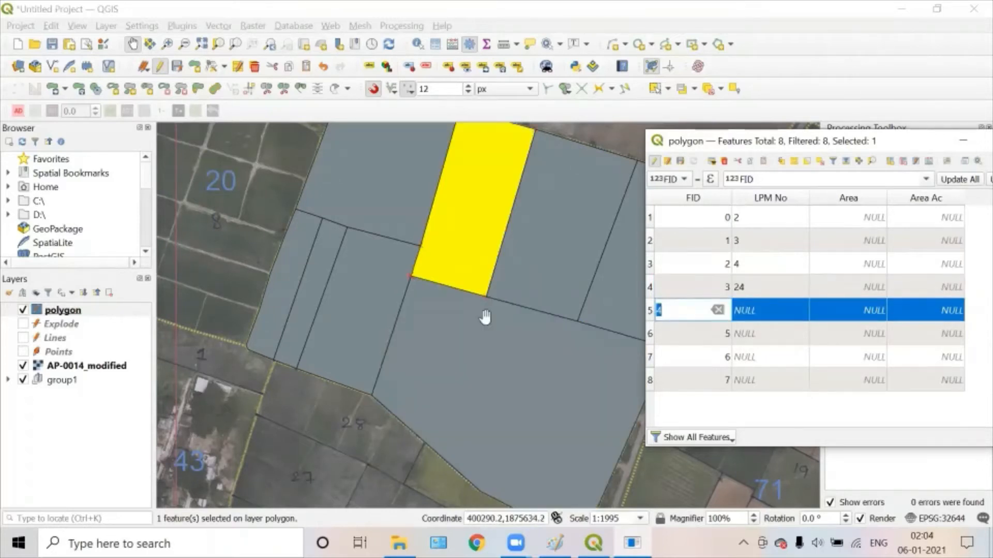
left_click(23, 311)
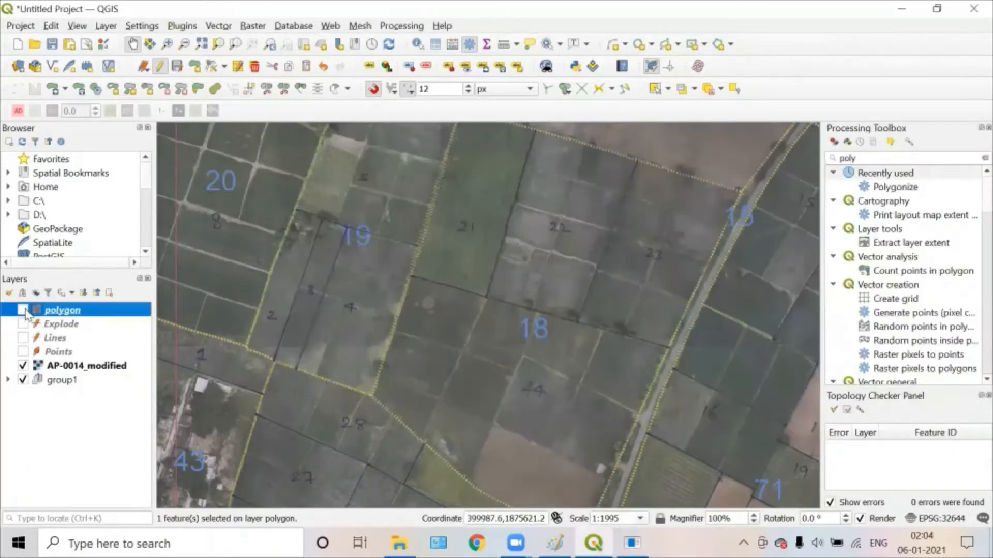
left_click(22, 310)
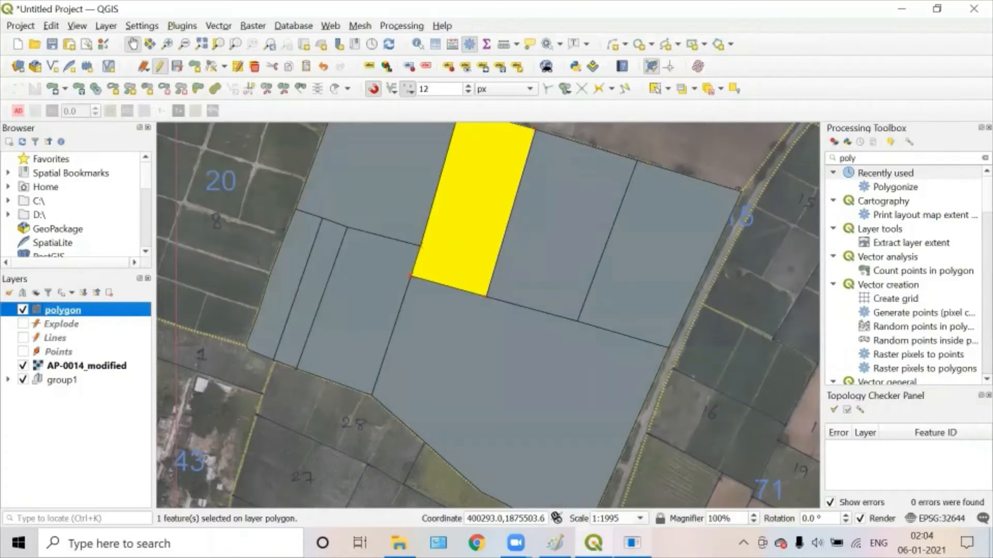
left_click(632, 543)
double_click(755, 310)
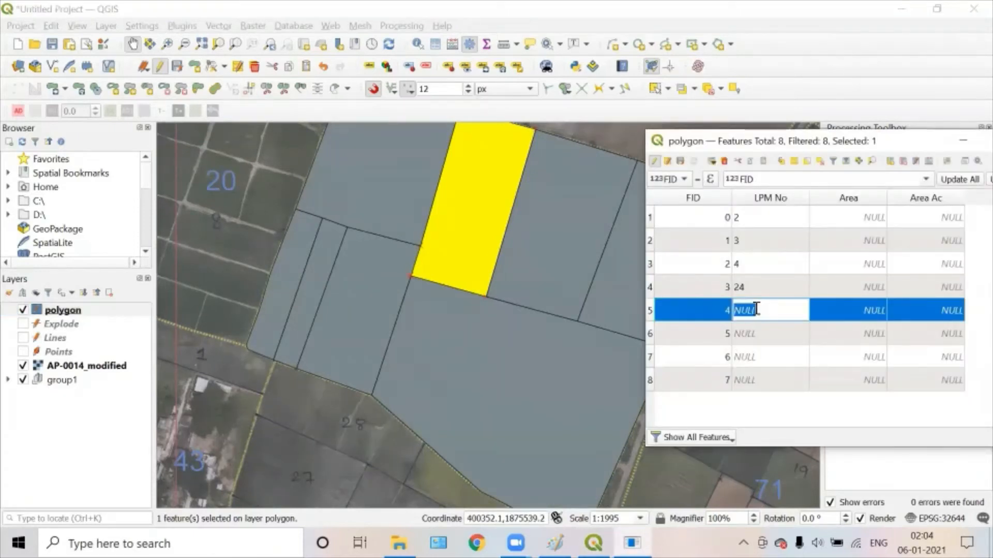
type("21")
Step: Leave FID 5 blank, then set LPM No to 22 for FID 6 and 23 for FID 7 after highlighting their parcels
left_click(657, 336)
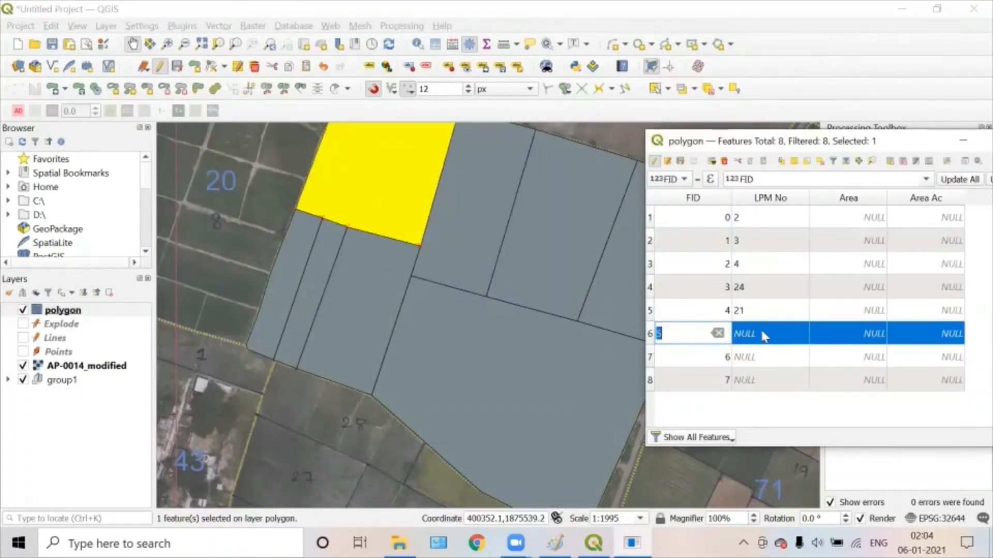
left_click(662, 360)
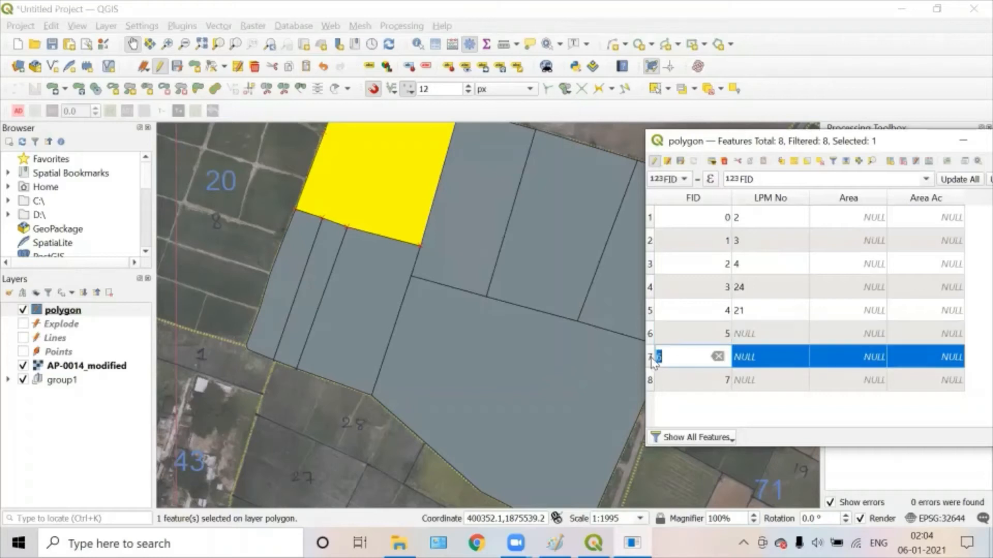
double_click(765, 356)
type("22")
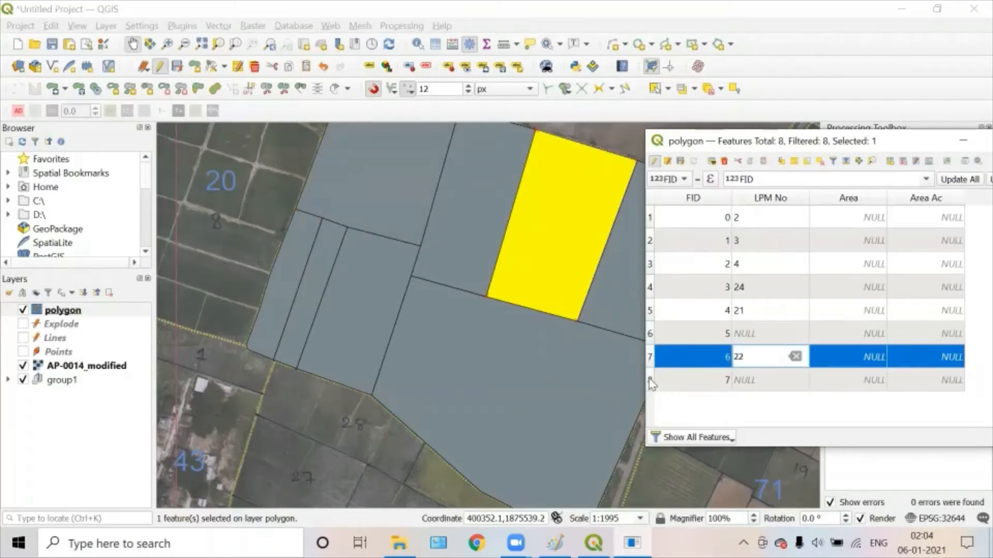
left_click(650, 381)
double_click(754, 381)
type("23")
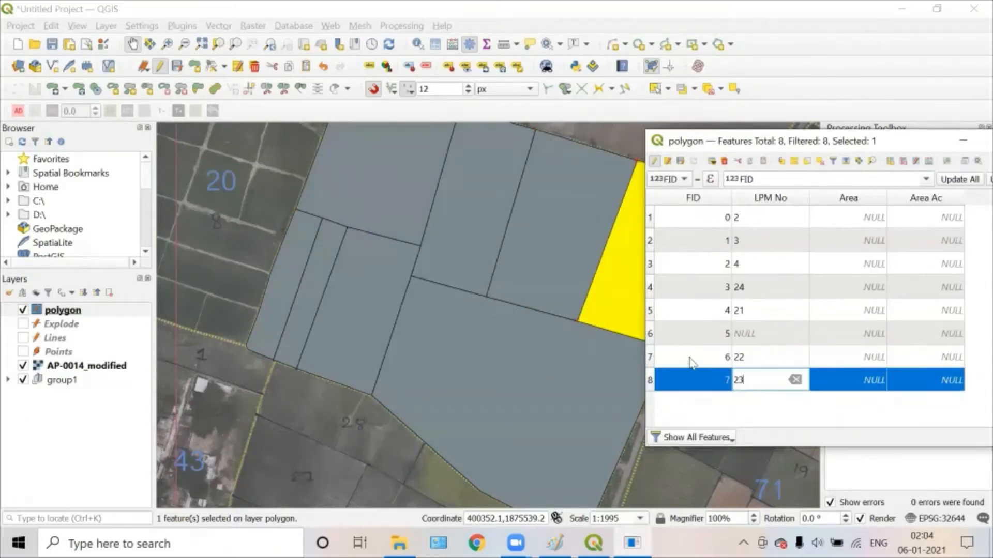
Step: Read the remaining parcel number beneath the polygon layer, set LPM No to 5 for FID 5, and highlight that record's parcel
left_click(23, 311)
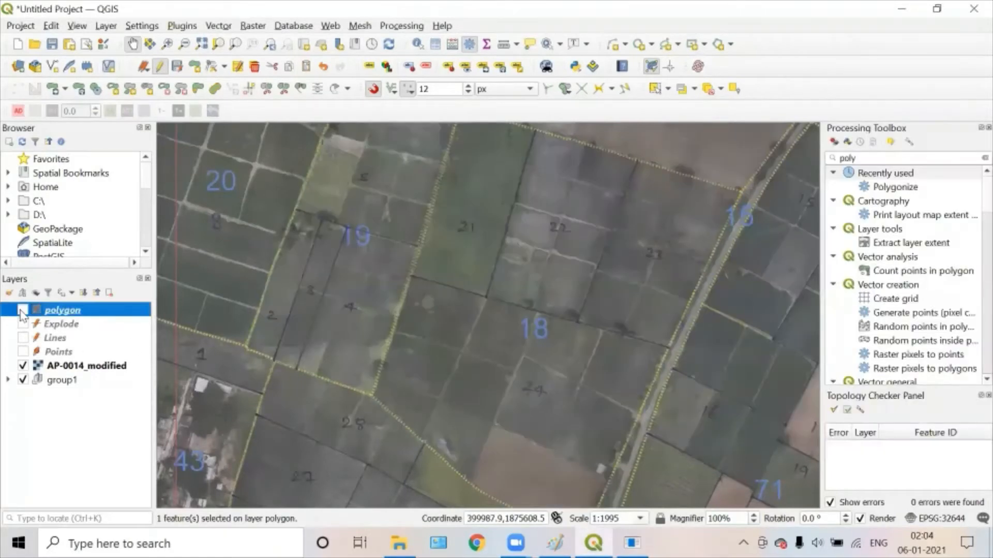
left_click(23, 310)
left_click(632, 543)
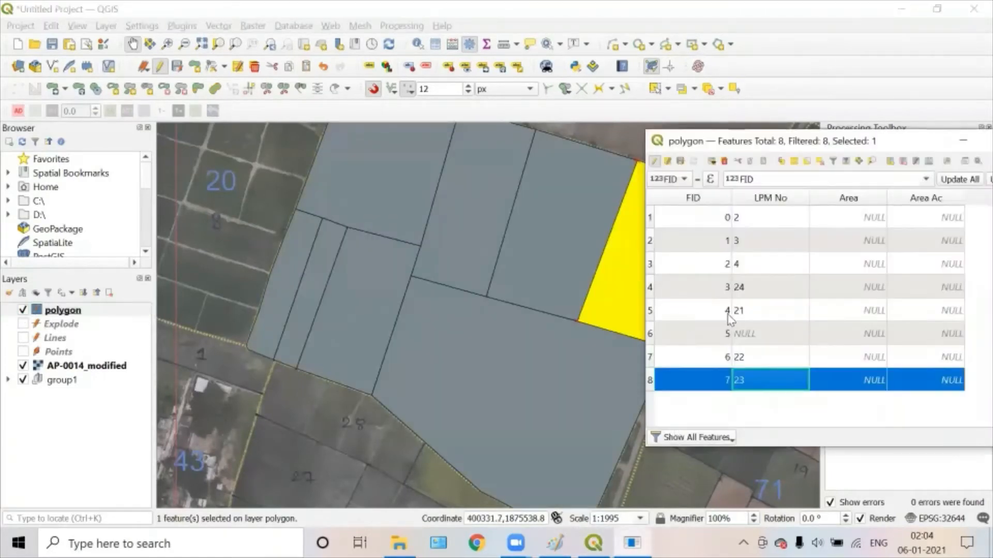
double_click(755, 335)
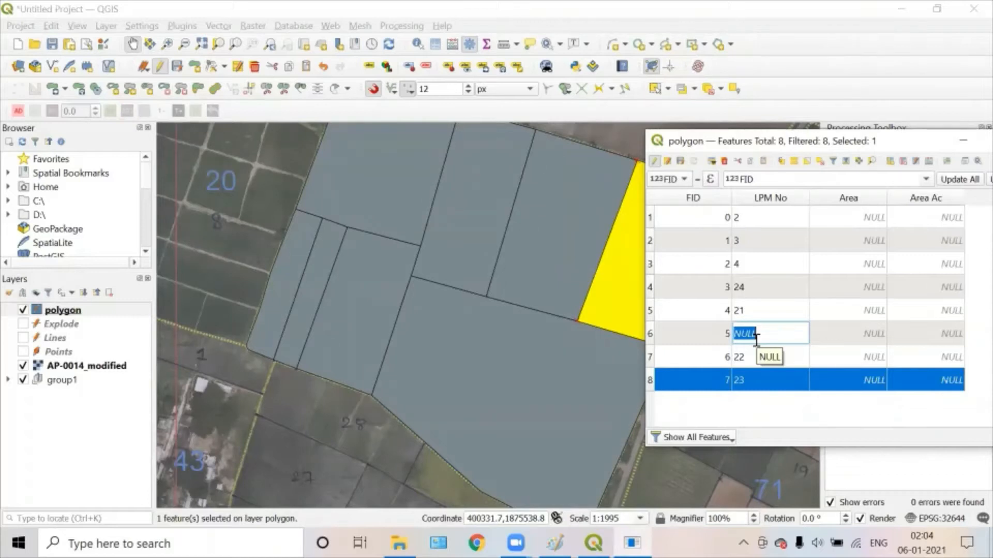
type("5")
double_click(668, 335)
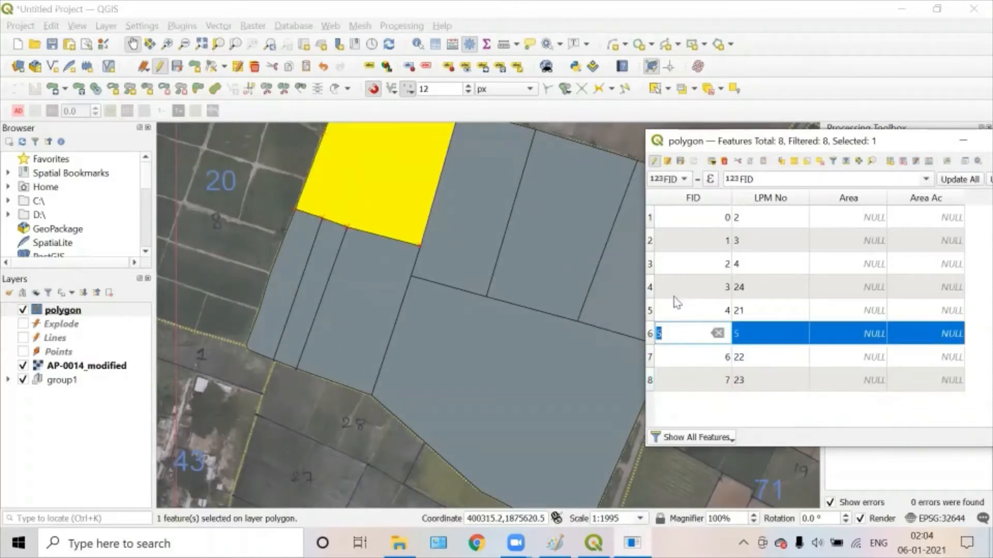
Step: Bring the whole polygon table window into view over the map and deselect all features
double_click(780, 142)
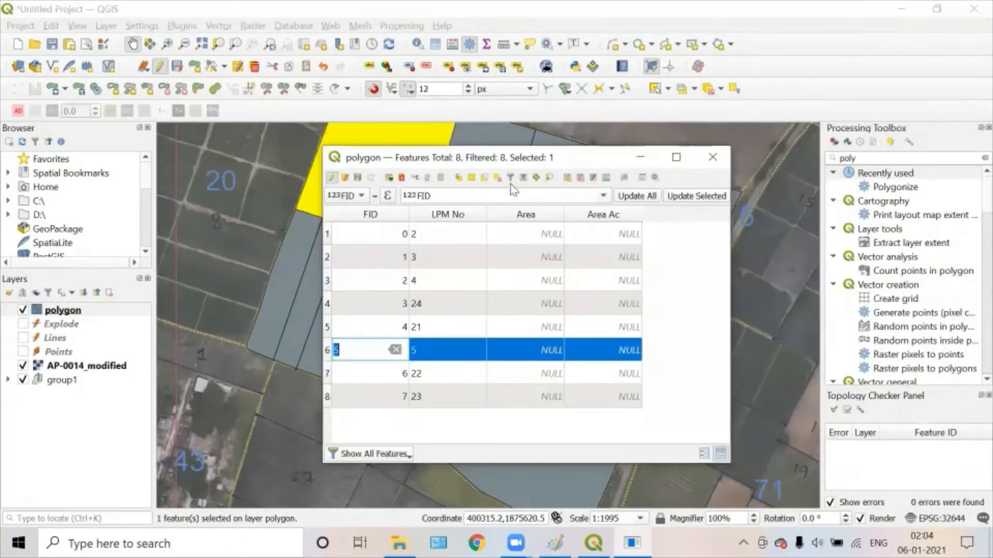
left_click_drag(518, 162, 419, 114)
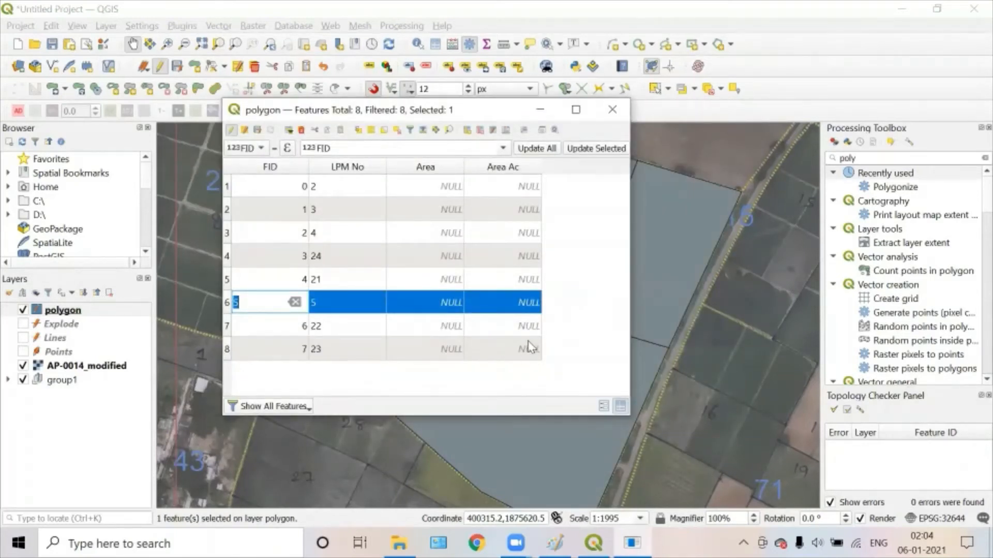
left_click(570, 313)
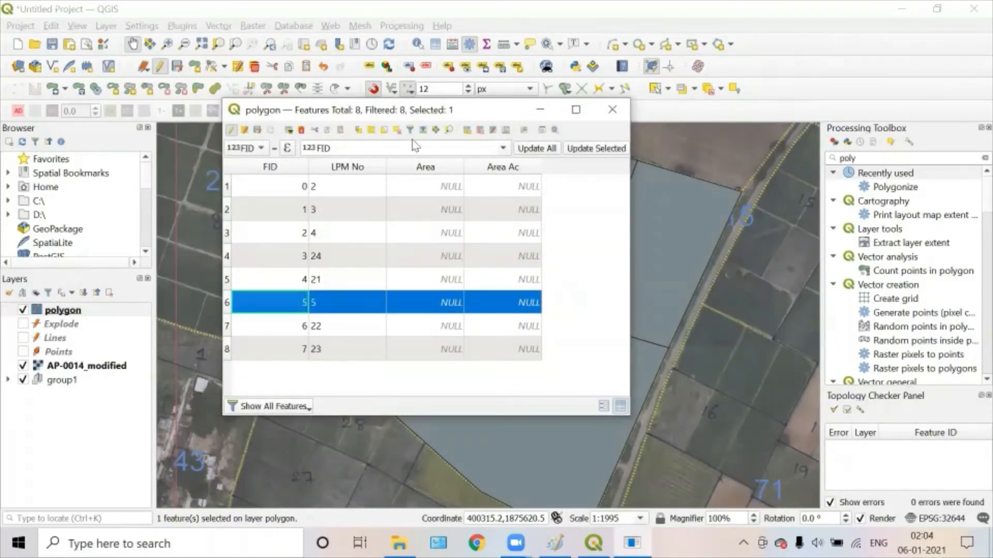
left_click(391, 133)
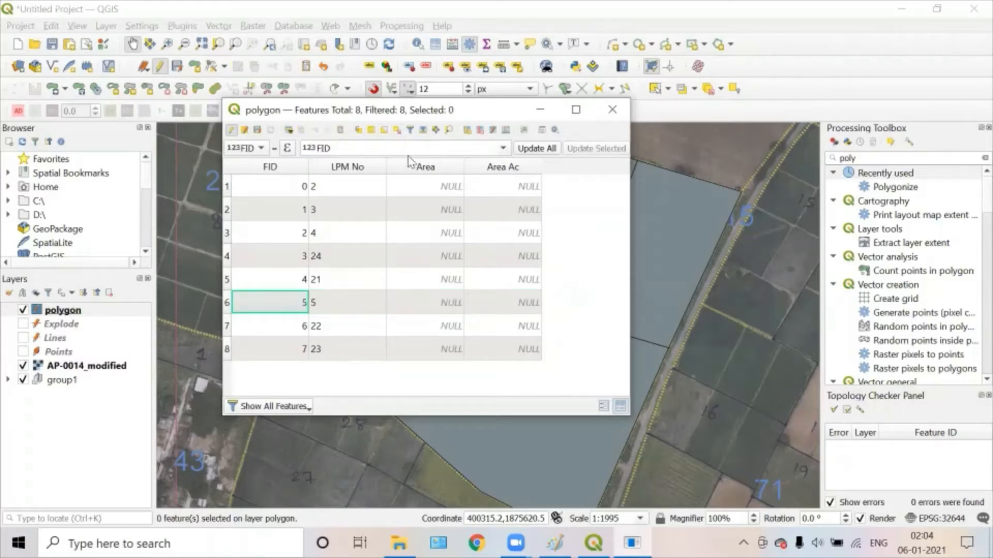
Step: Open the field calculator beside the polygon table and set it to update the existing Area field
left_click(507, 132)
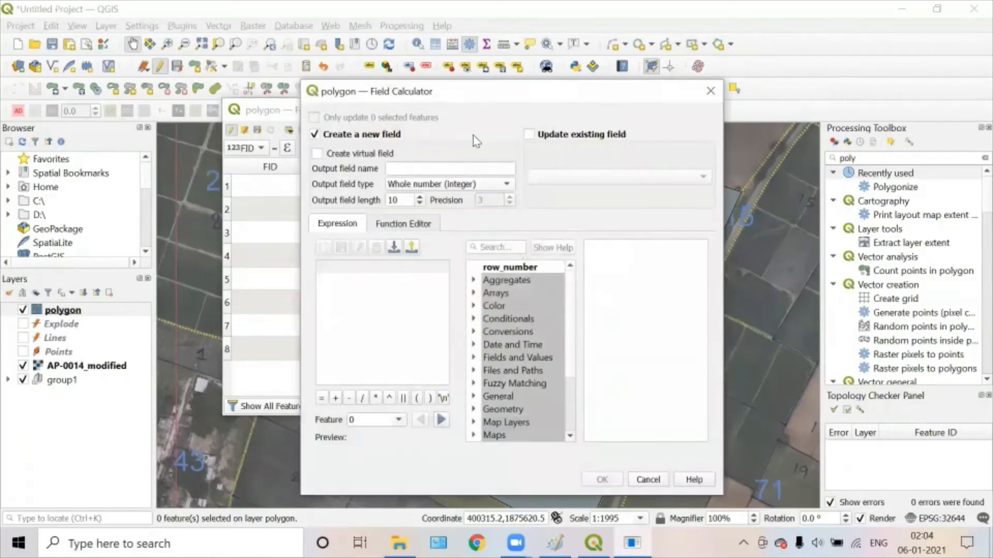
left_click_drag(486, 95, 703, 85)
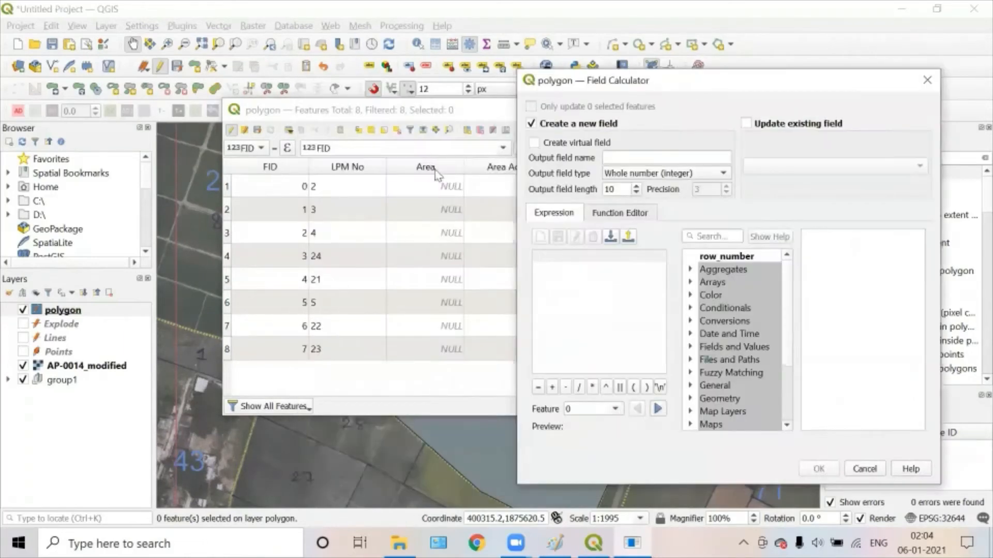
left_click(787, 127)
left_click(783, 165)
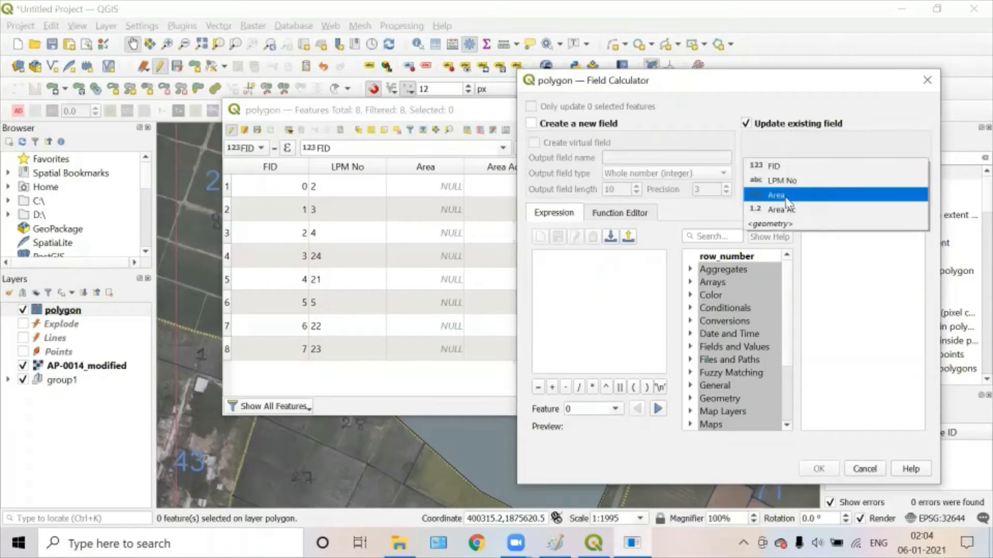
left_click(787, 199)
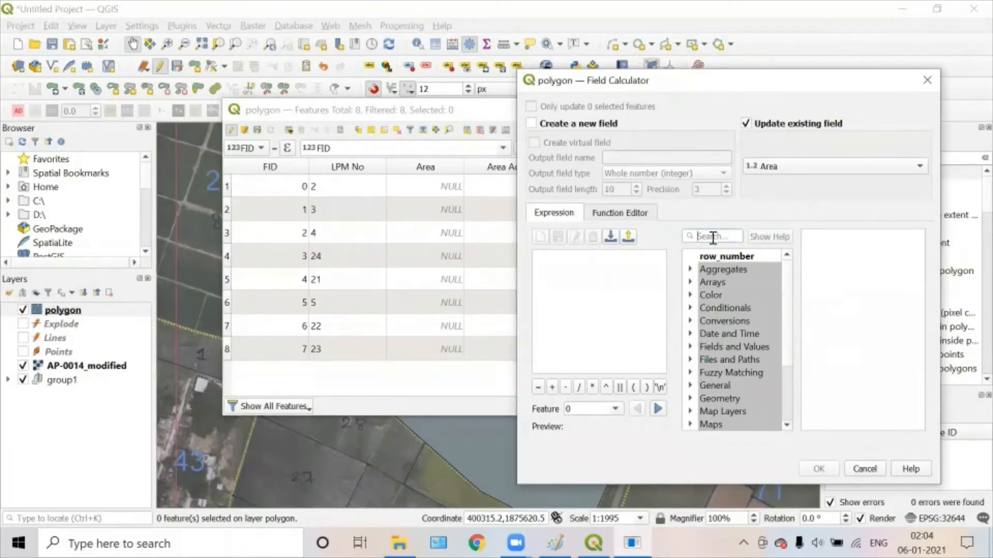
Step: Fill the Area field with the $area expression after previewing it for several features
type("$")
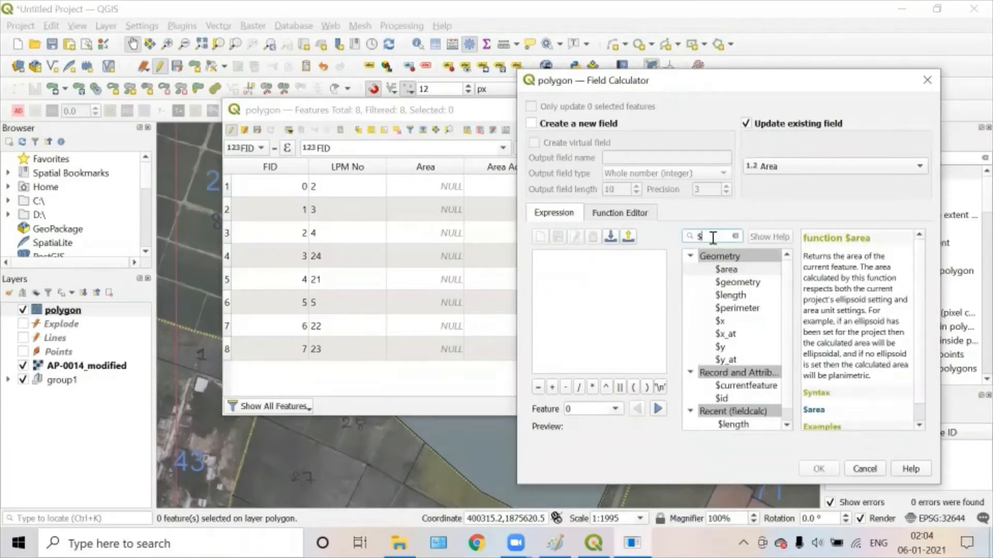
double_click(726, 269)
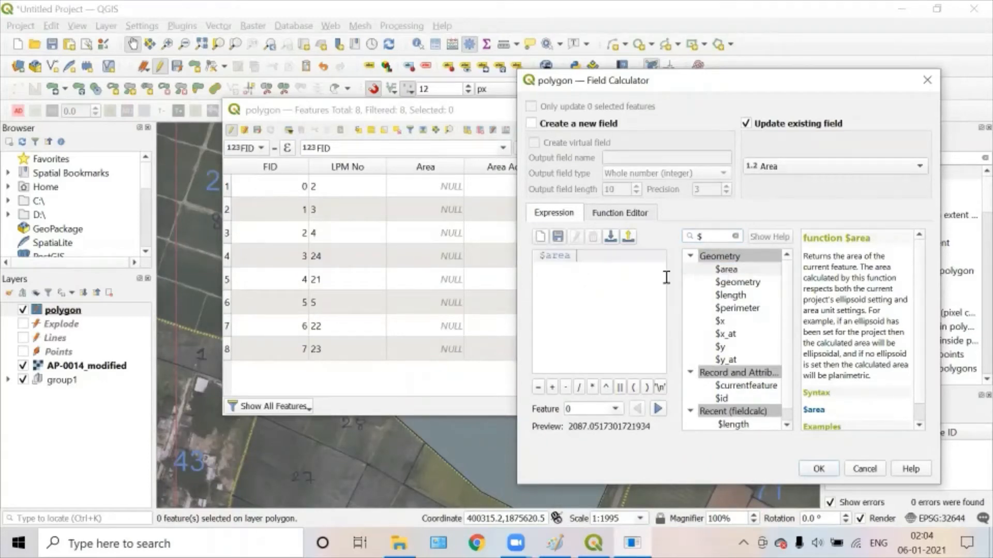
left_click(657, 408)
left_click(658, 409)
left_click(658, 408)
left_click(819, 468)
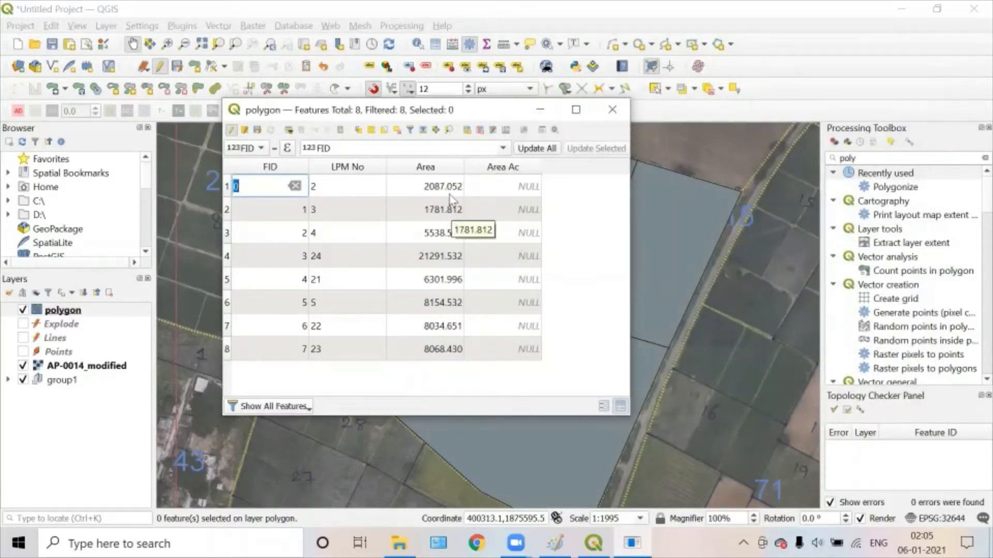
Step: Close the polygon table and use Calculate Geometry to fill the Area Ac field with the polygon layer's areas in acres
left_click(619, 111)
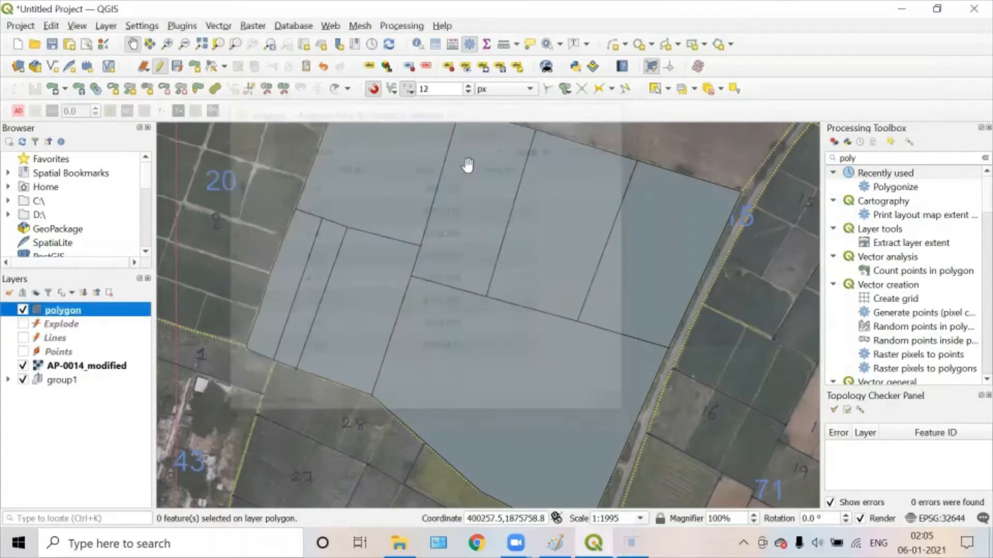
right_click(73, 316)
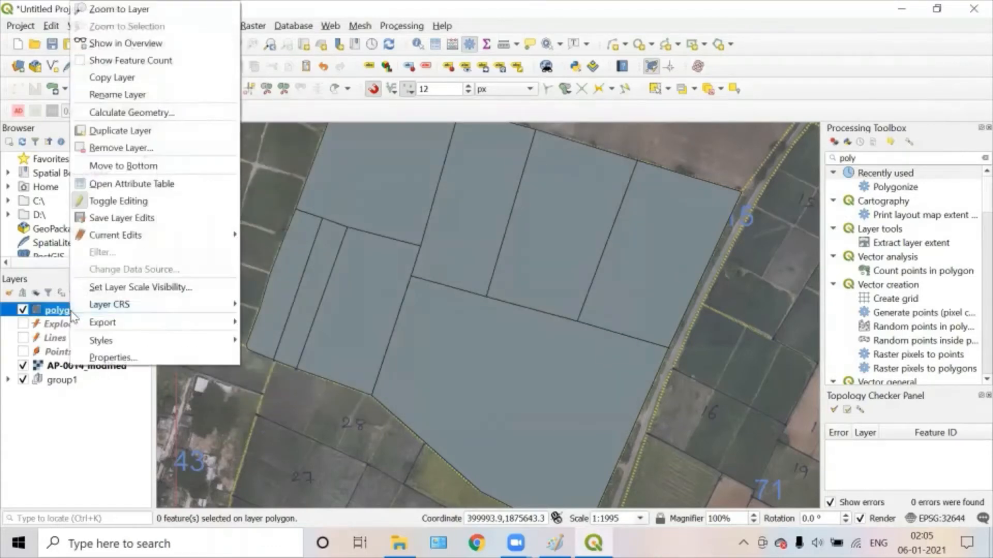
left_click(148, 121)
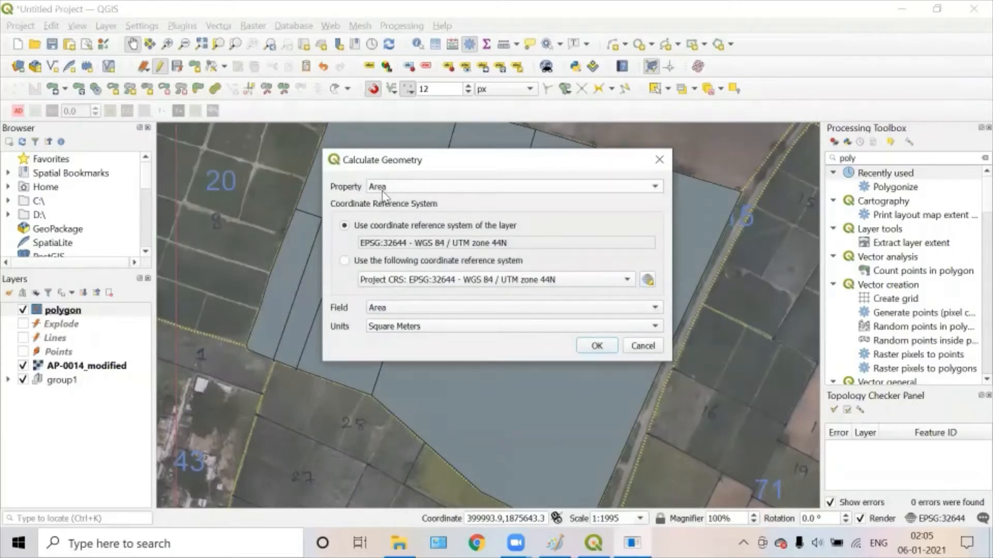
left_click(380, 309)
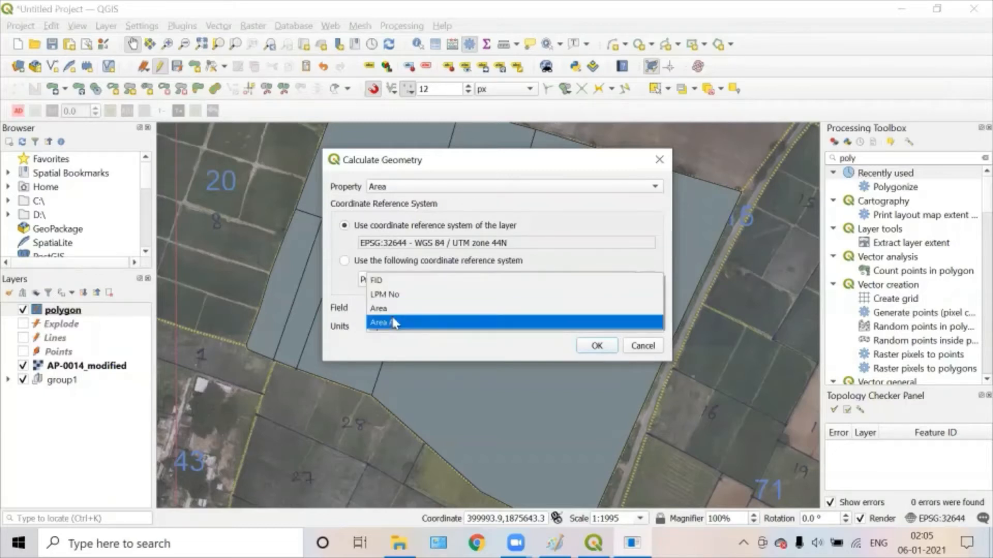
left_click(399, 323)
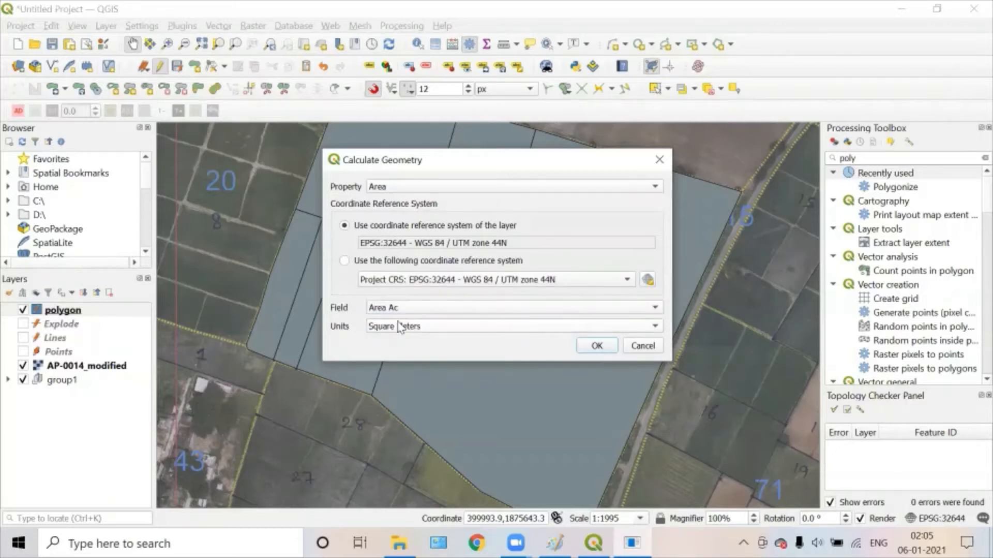
left_click(393, 331)
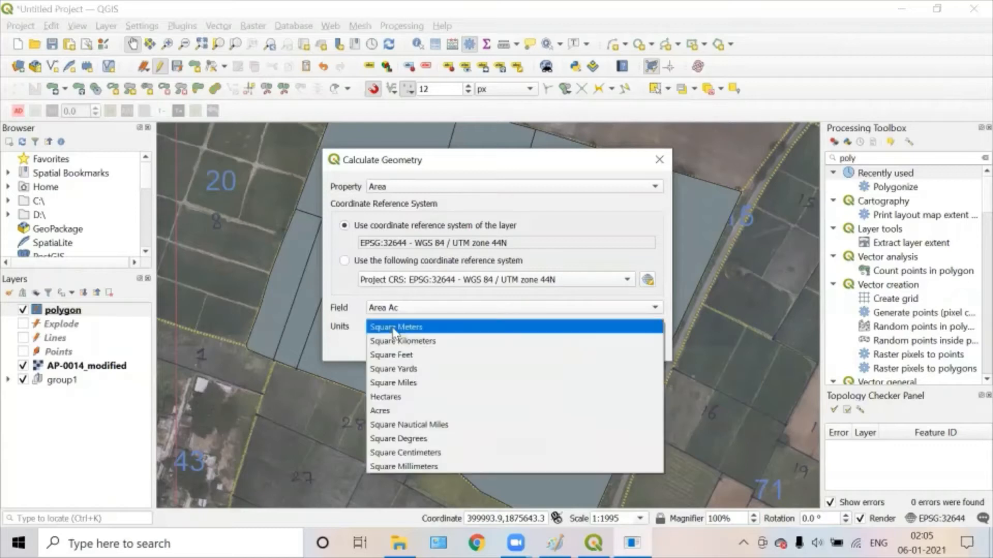
left_click(383, 411)
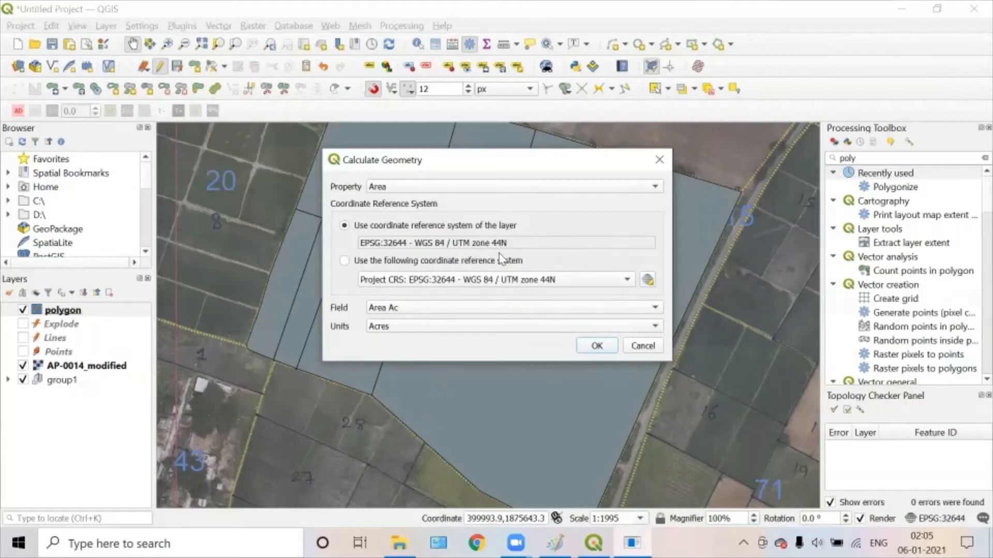
left_click(597, 347)
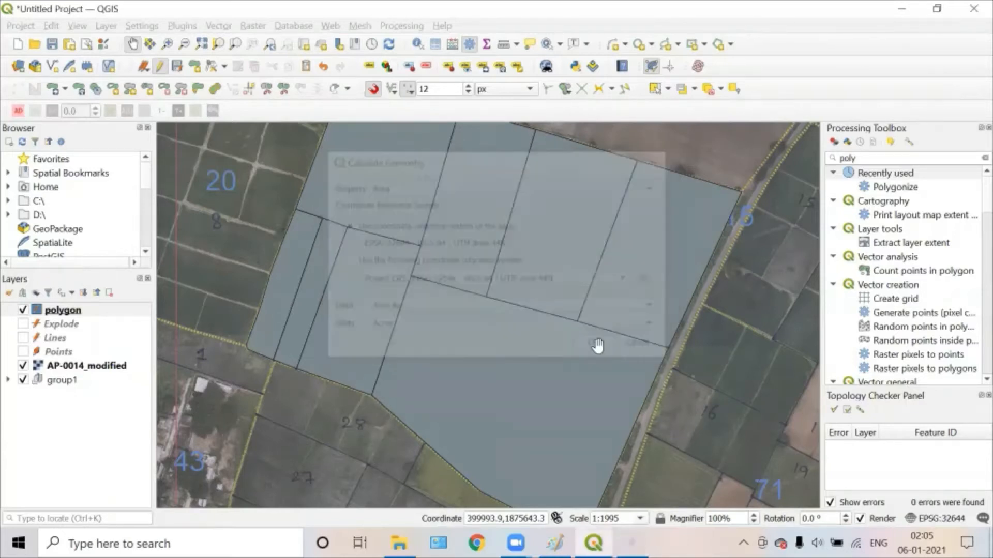
Step: Check the Area Ac column in the polygon layer's attribute table, save the edits, and close the table
right_click(86, 312)
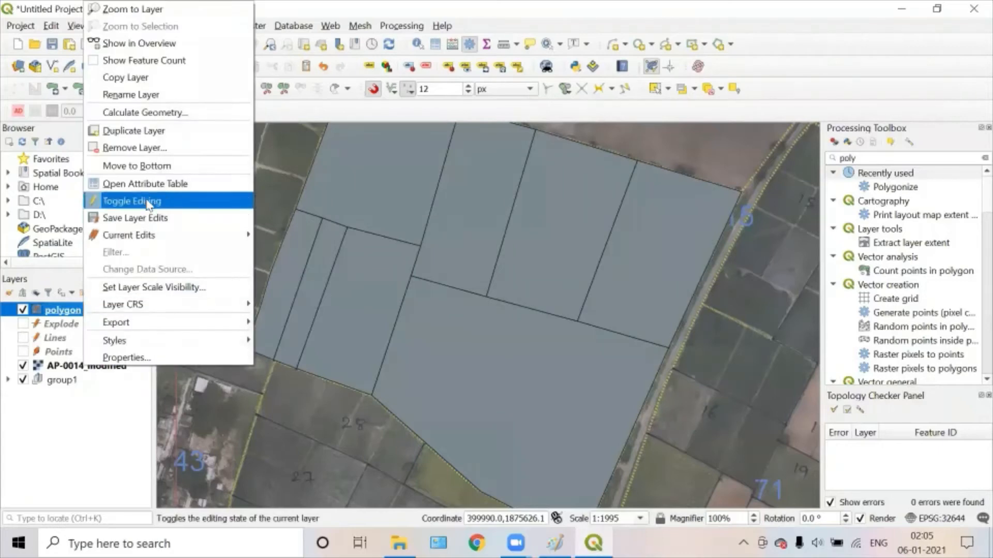
left_click(153, 185)
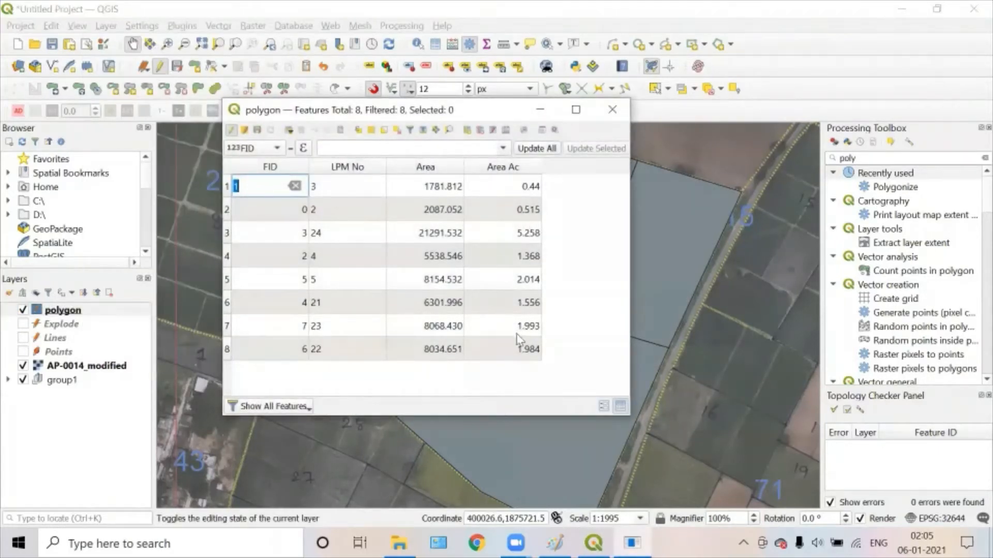
left_click(257, 131)
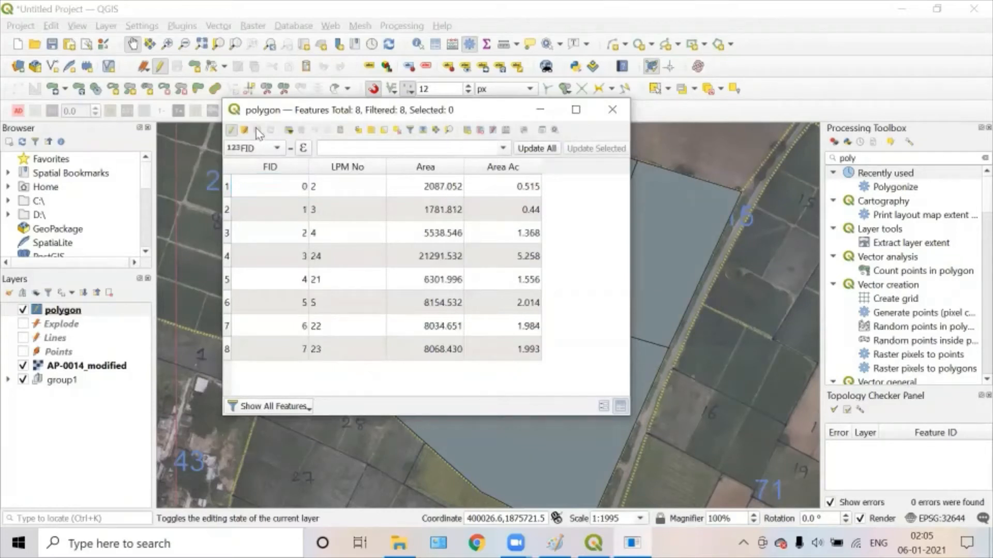
left_click(612, 110)
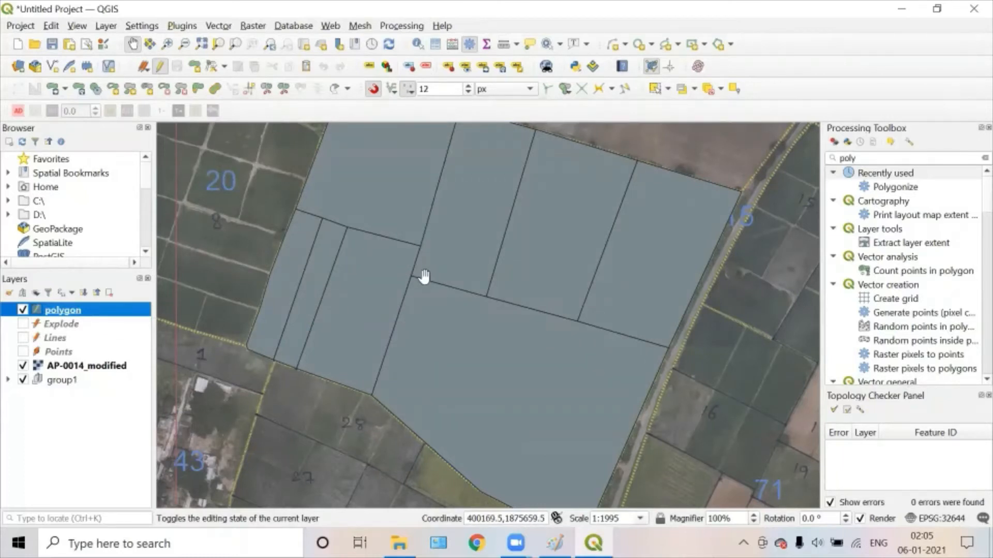
Step: Turn on single labels for the polygon layer using LPM No, apply them, and move the properties window off the labelled parcels
right_click(77, 314)
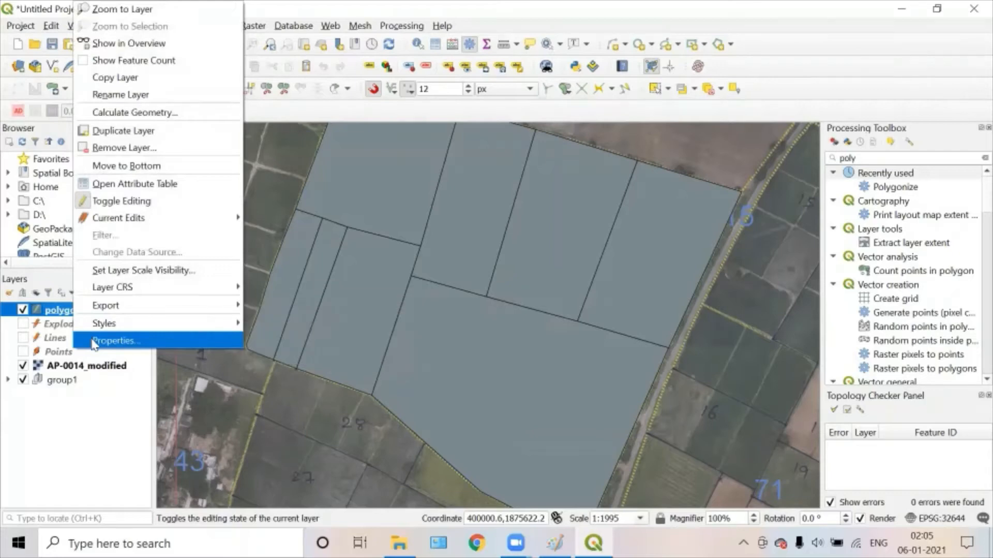
left_click(113, 340)
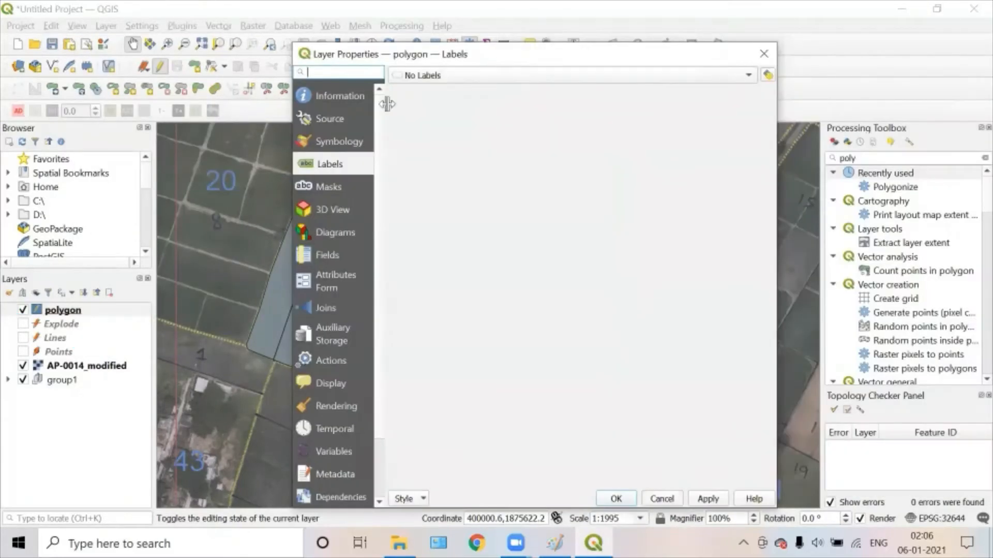
left_click(529, 80)
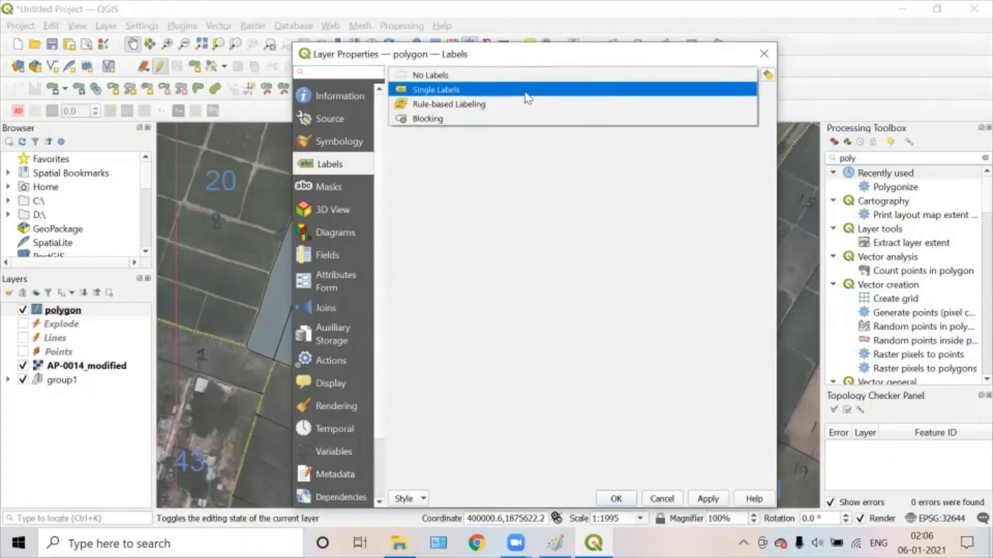
left_click(525, 92)
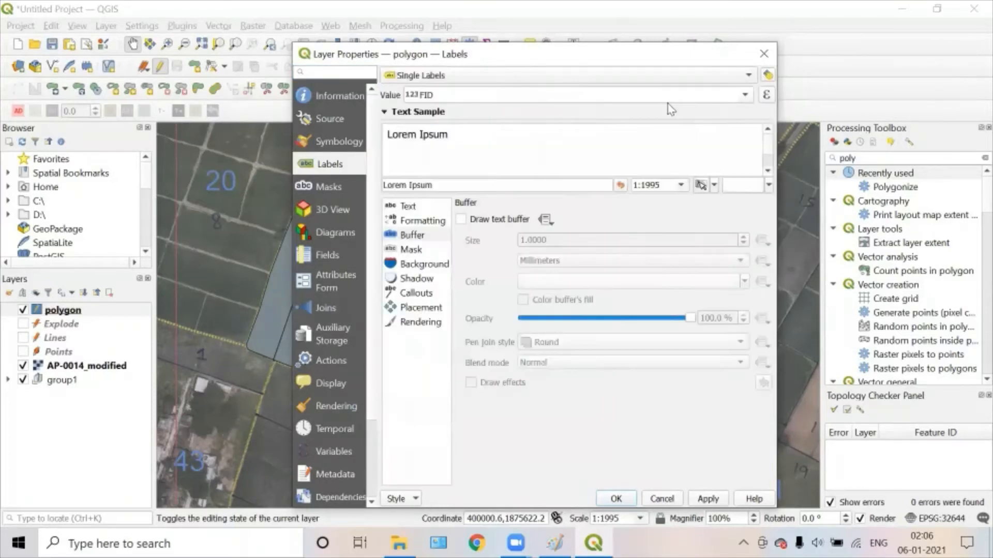
left_click(745, 98)
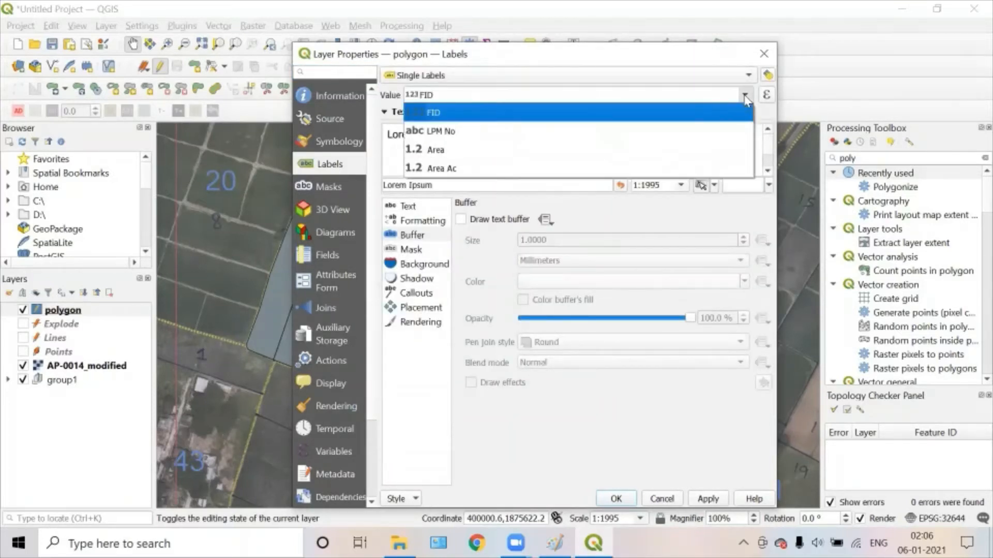
left_click(738, 126)
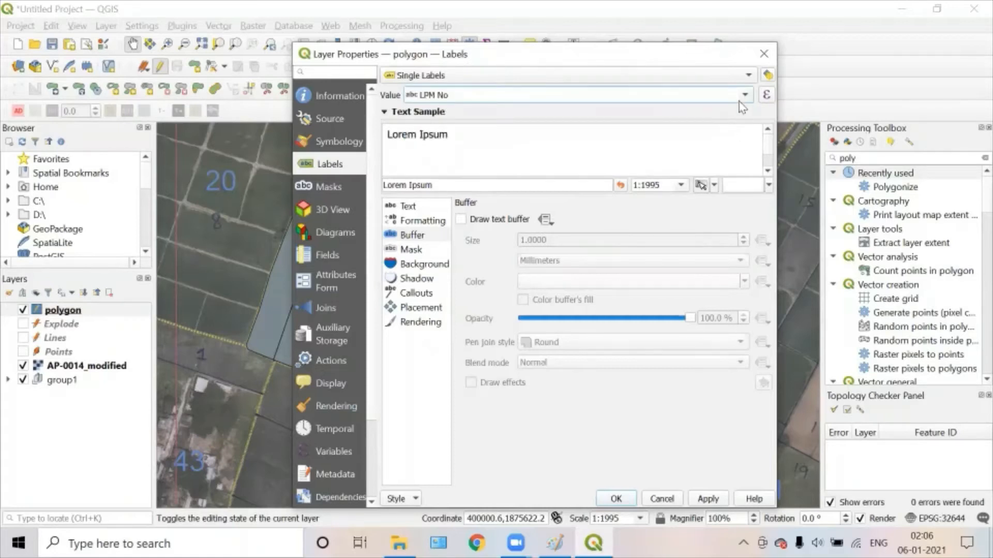
left_click(715, 500)
left_click_drag(643, 60, 847, 39)
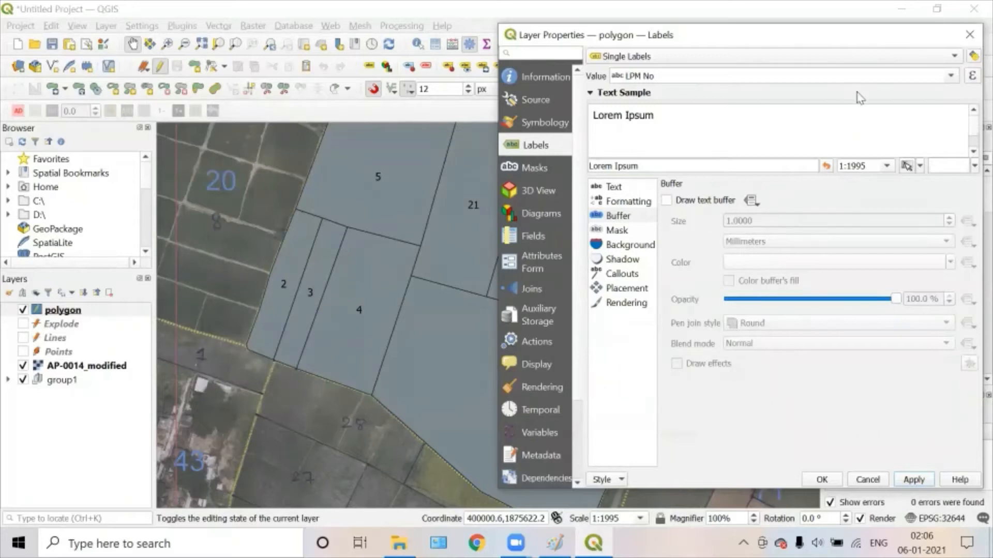
Step: Switch the polygon label value to the Area Ac field and apply it
left_click(955, 78)
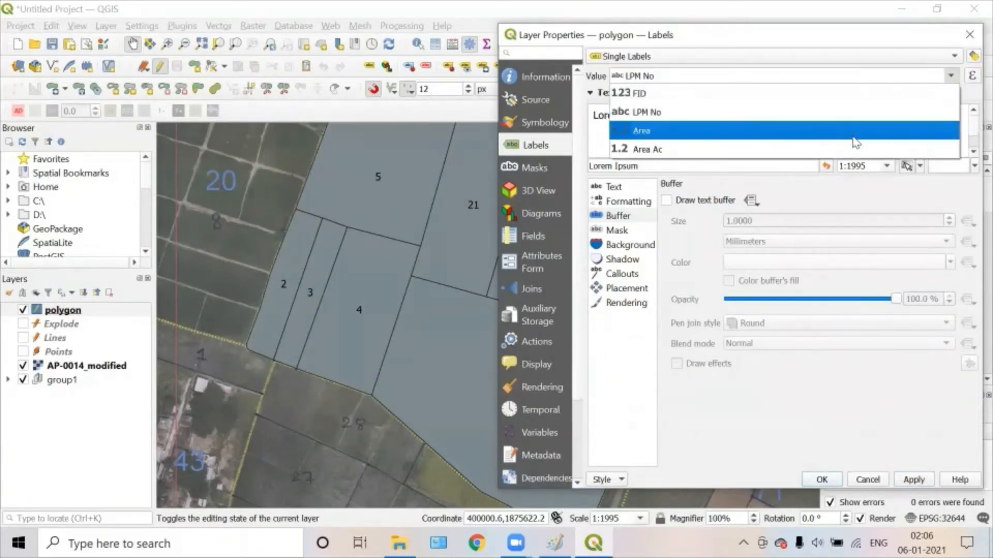
left_click(854, 148)
left_click(911, 478)
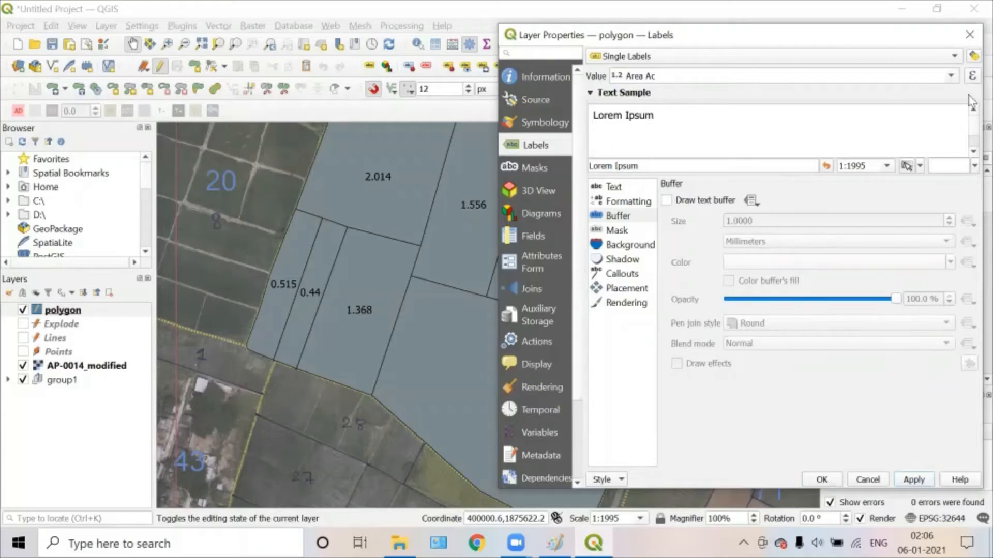
Step: Set the label value back to LPM No and, in its expression editor, append a || operator and a '\n' line break
left_click(952, 76)
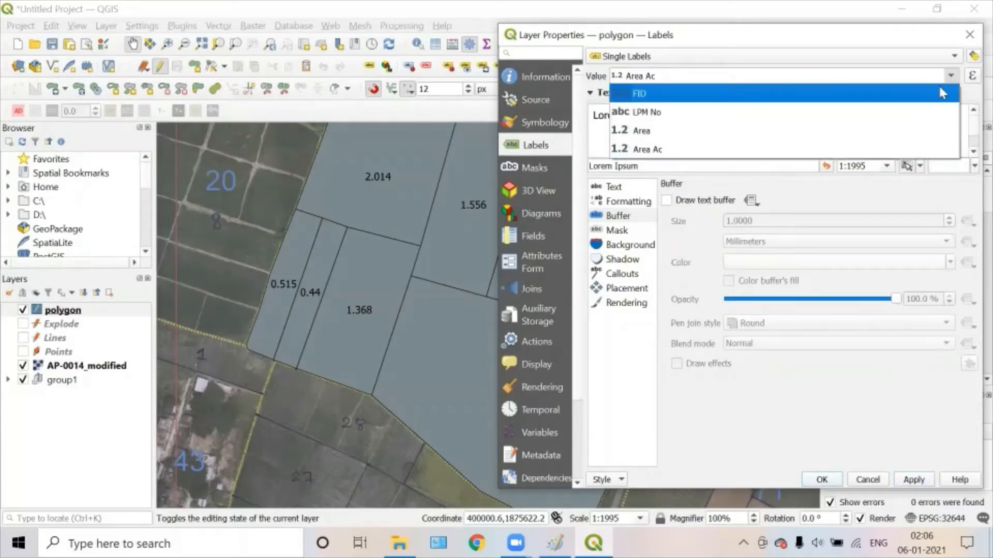
left_click(922, 116)
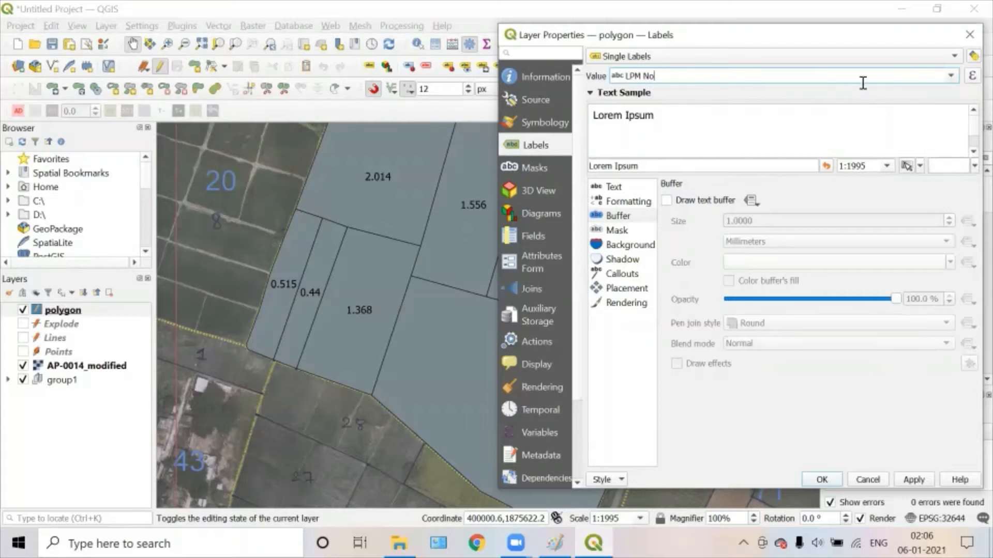
left_click(971, 76)
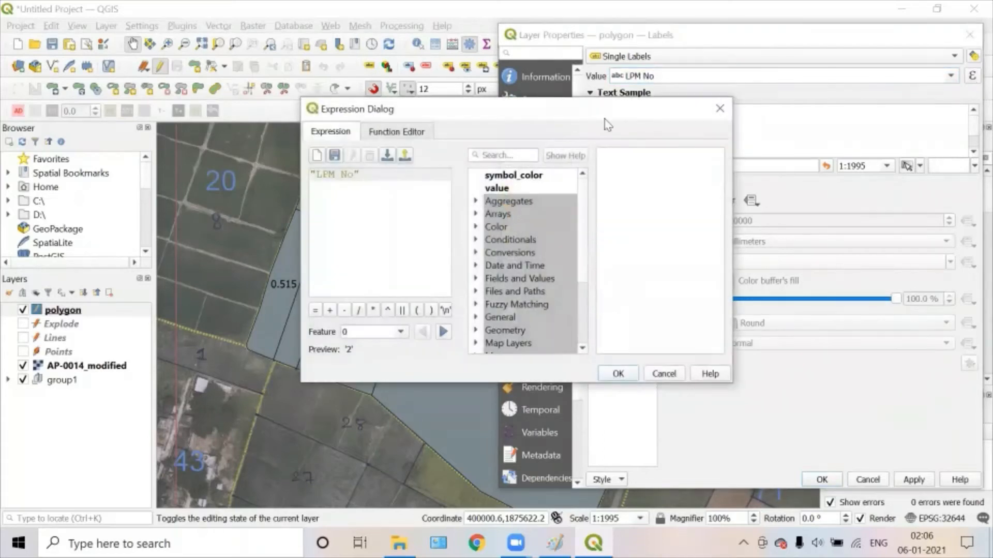
left_click_drag(586, 116, 593, 108)
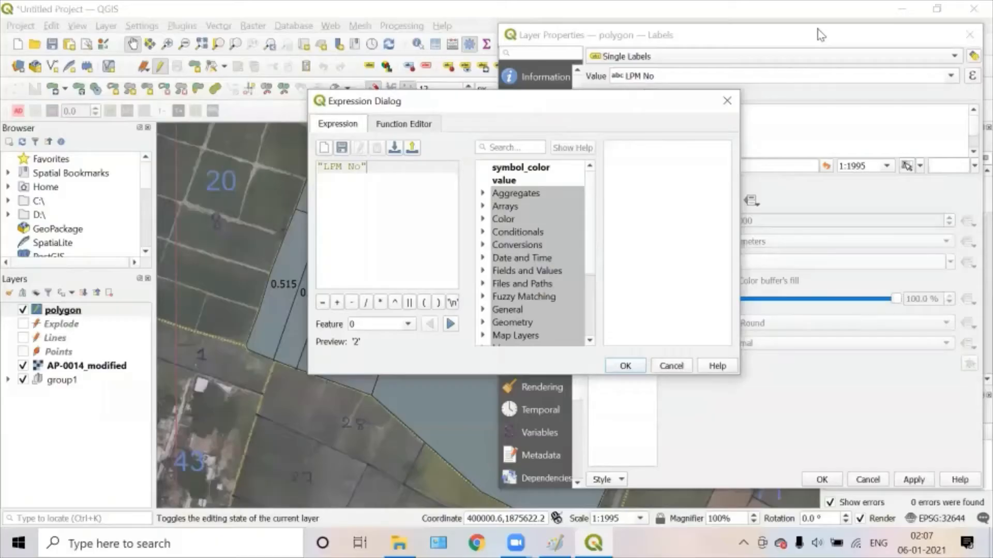
left_click(410, 304)
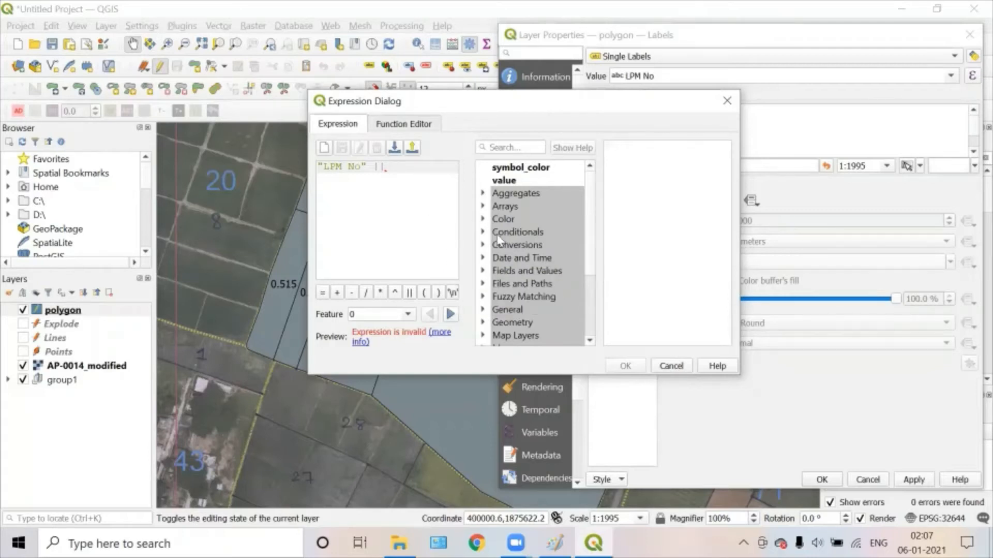
left_click(453, 294)
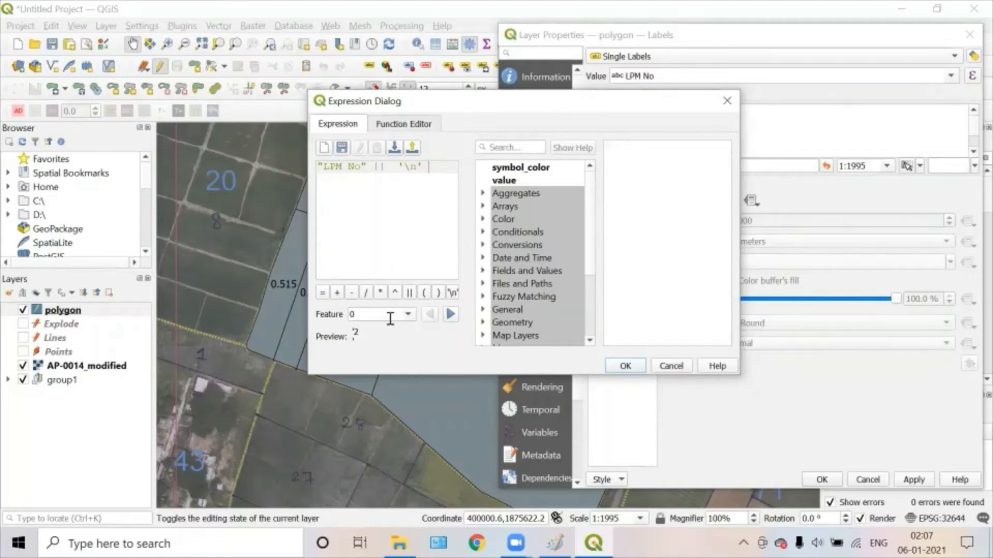
Step: Complete the label expression with a single || operator and the field "Area ac" after the line break
double_click(409, 295)
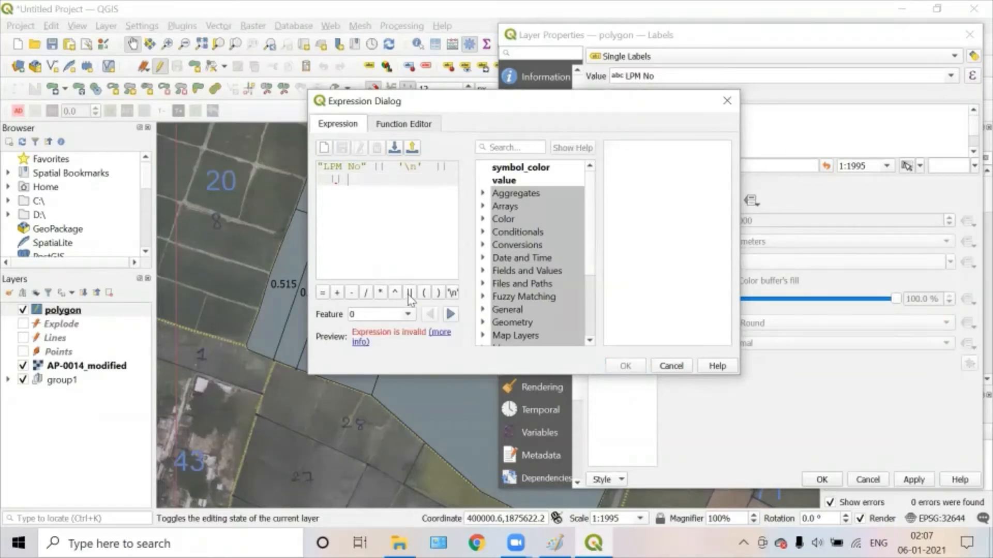
mouse_move(358, 190)
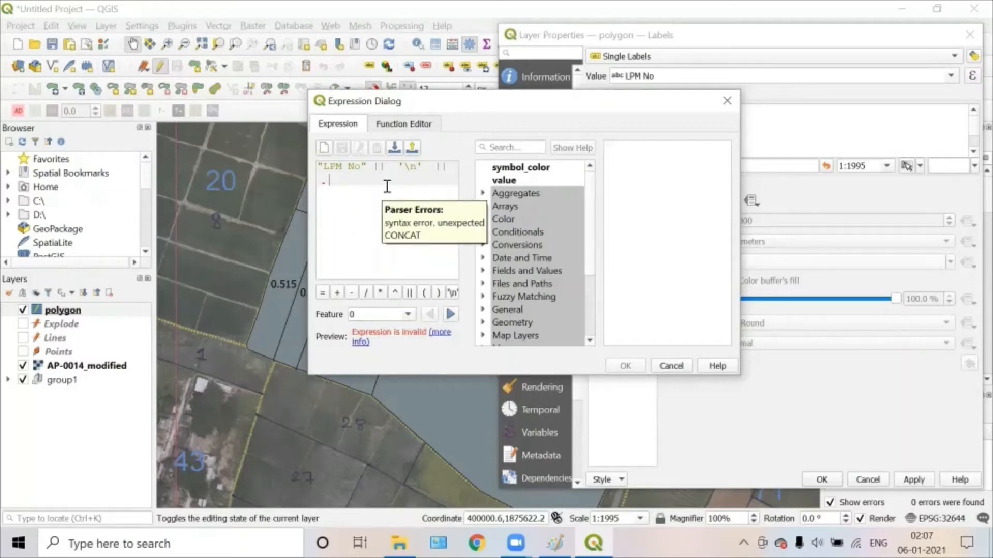
key("BackSpace")
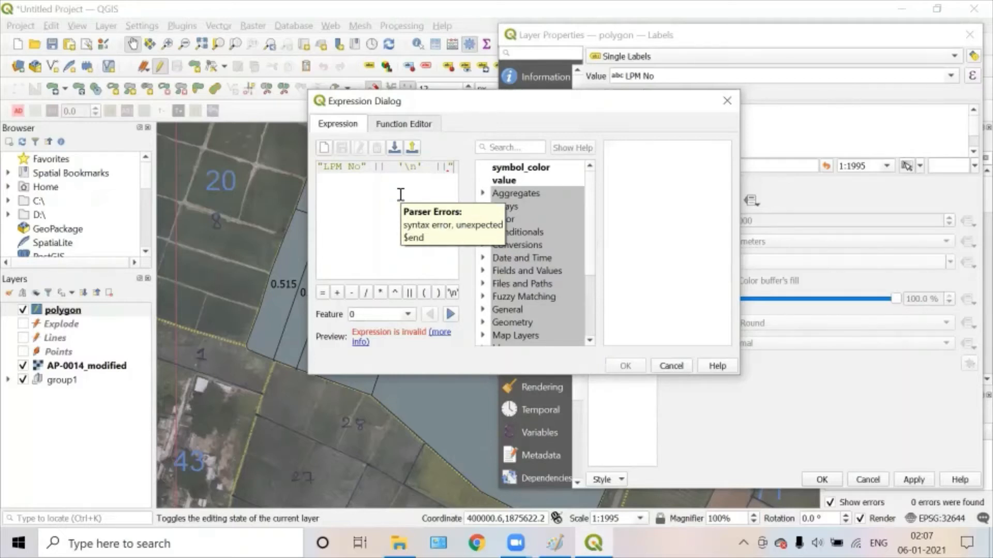
key("Return")
type("\"Are")
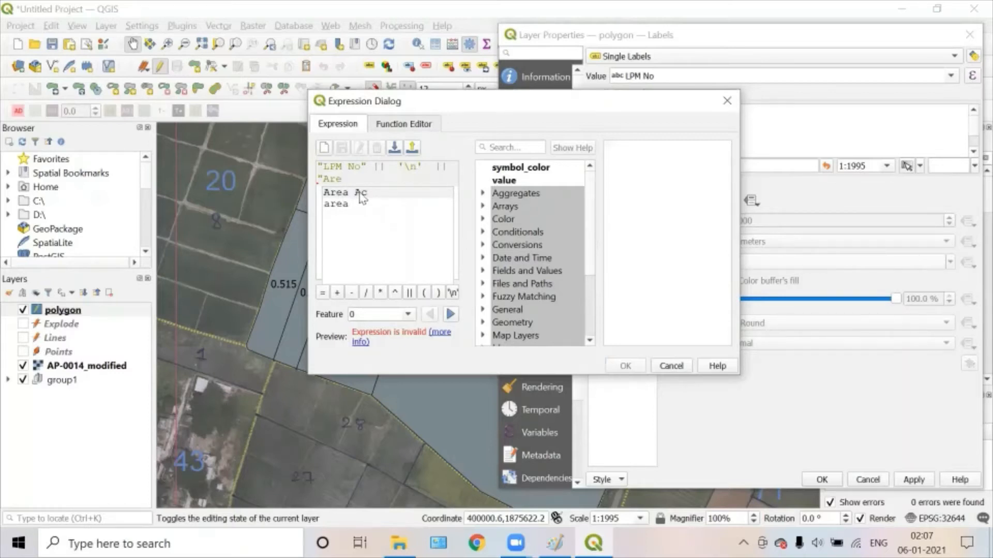
type("a")
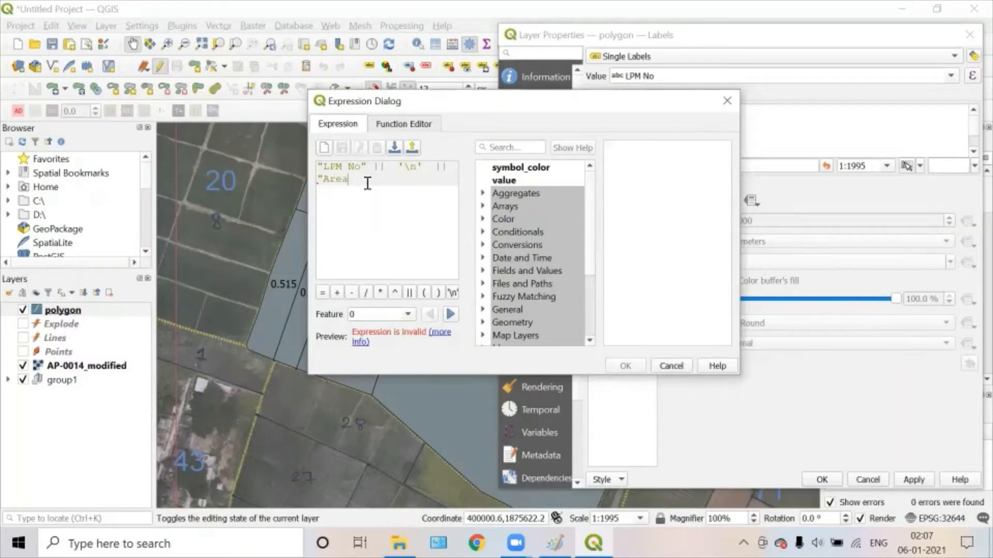
type(" ac")
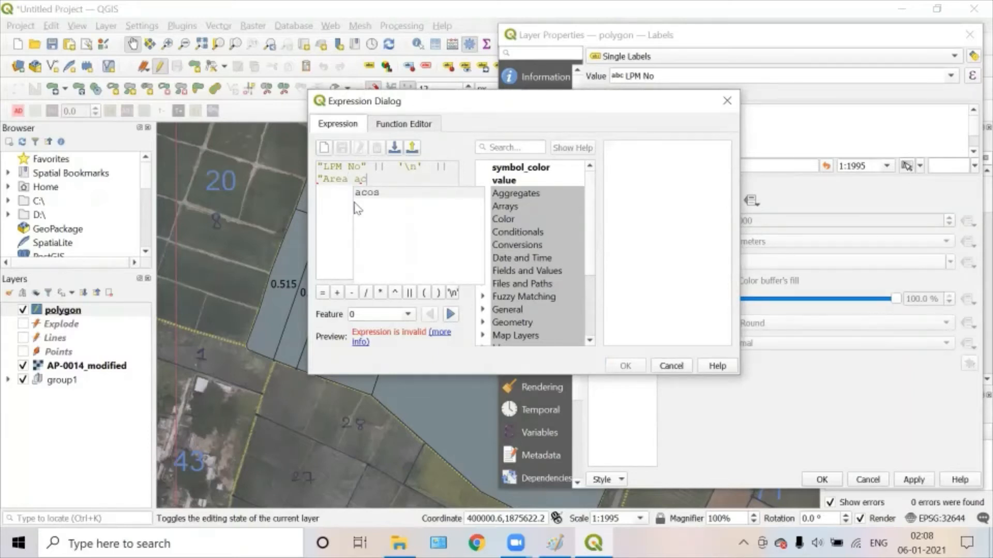
type("\"")
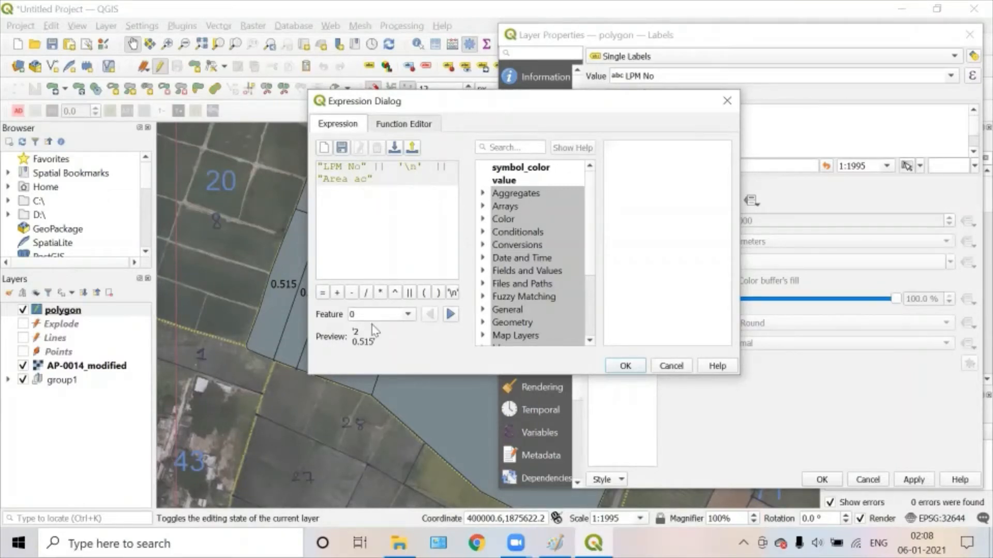
Step: Preview the combined label expression for several features and accept it as the polygon label value
left_click(450, 315)
left_click(450, 316)
left_click(430, 314)
left_click(430, 314)
left_click(625, 365)
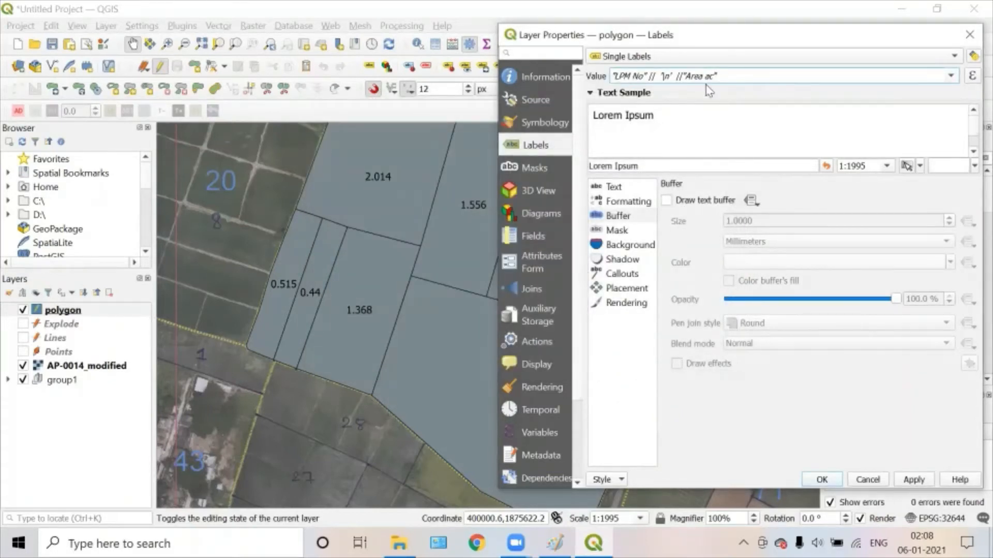
Step: Apply the combined LPM No and Area ac label to the polygon layer and close its properties
left_click(914, 480)
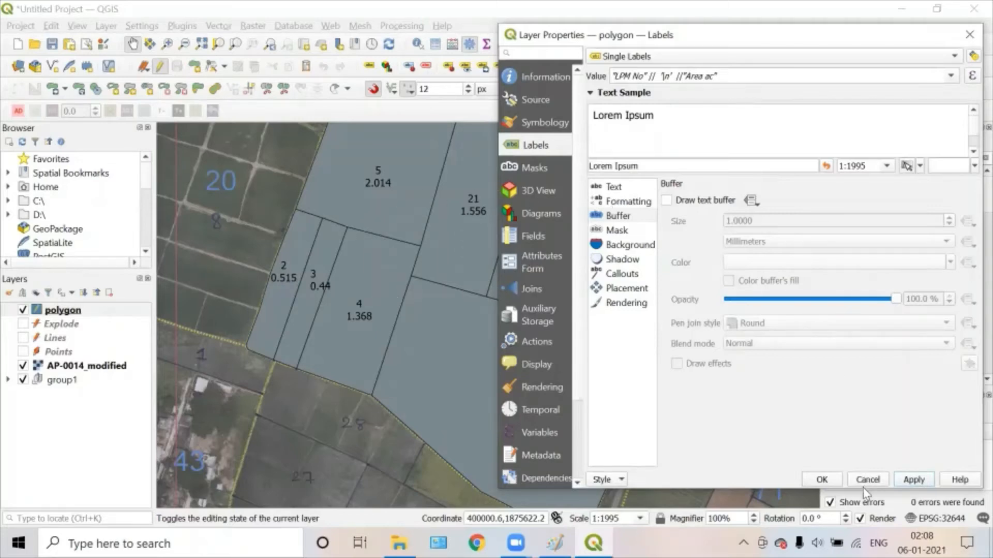
left_click(827, 480)
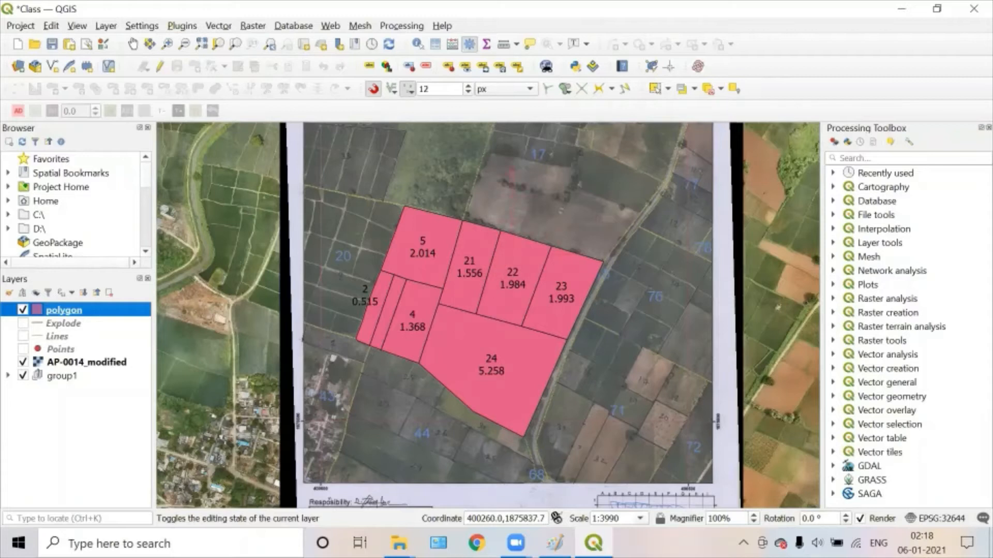
Step: Open the polygon layer's attribute table beside the parcels and turn on editing
right_click(74, 312)
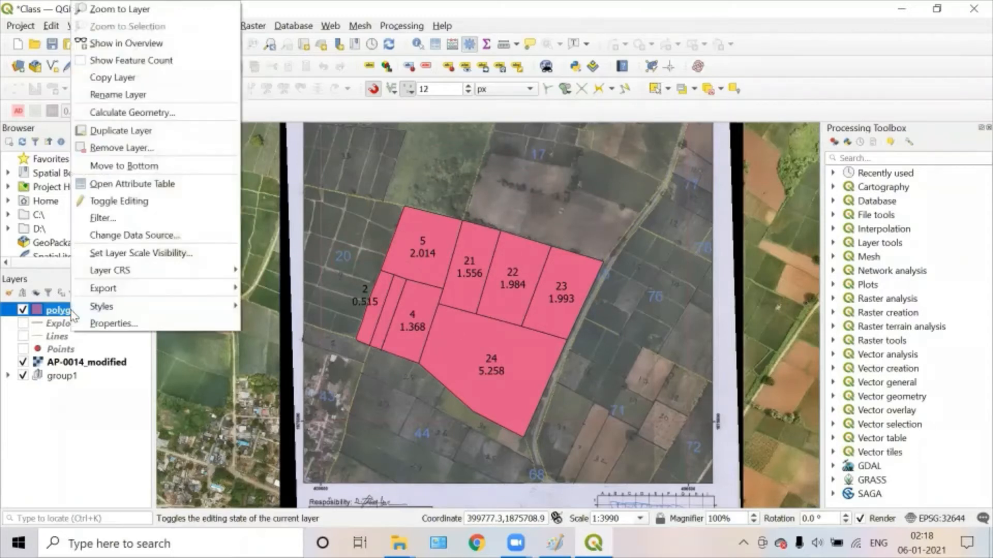
left_click(145, 186)
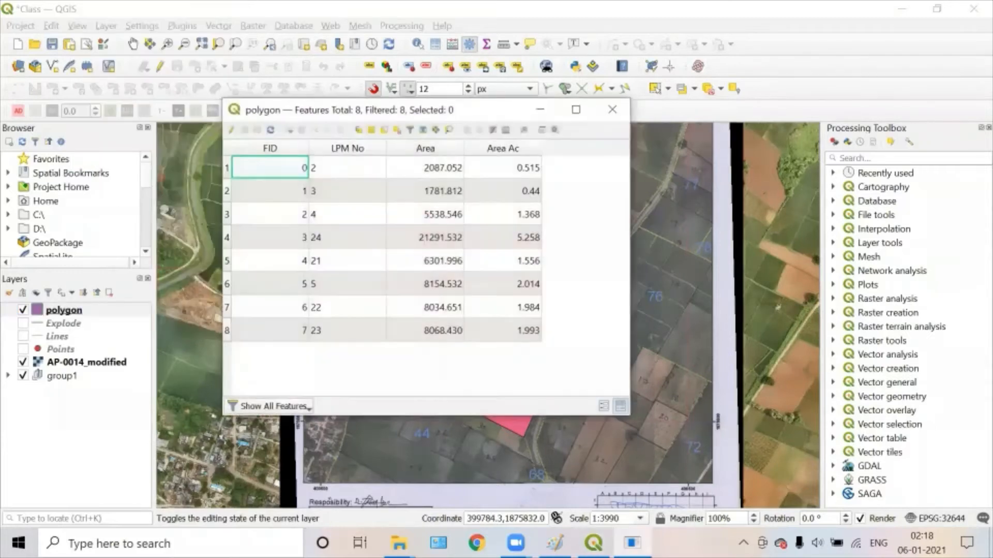
left_click_drag(408, 114, 768, 111)
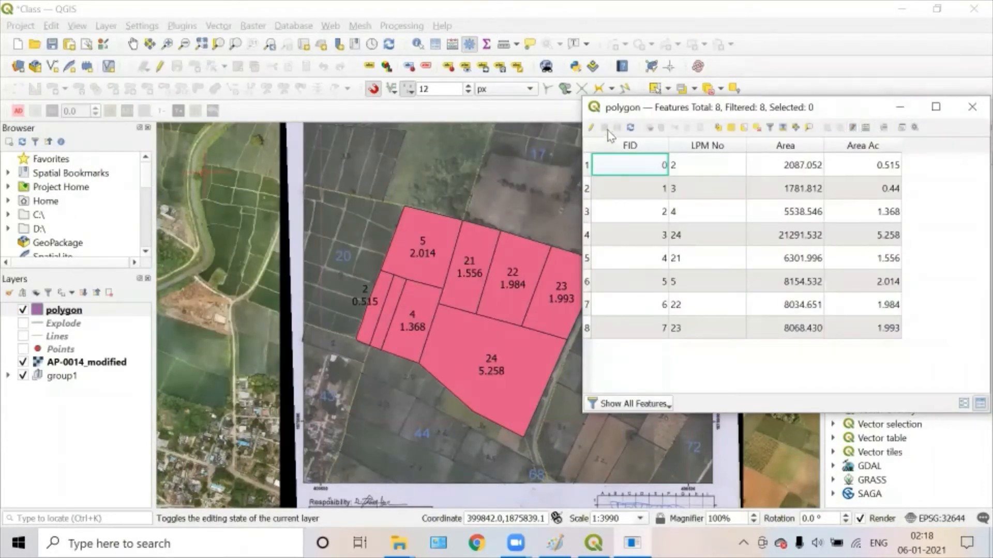
left_click(591, 127)
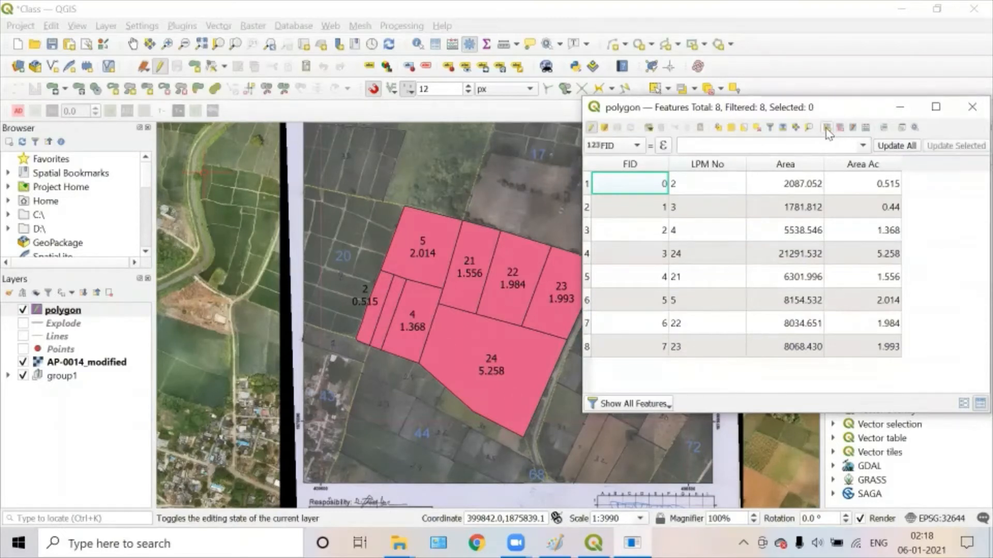
Step: Add a Text (string) field named Class with length 10 to the polygon layer
left_click(830, 131)
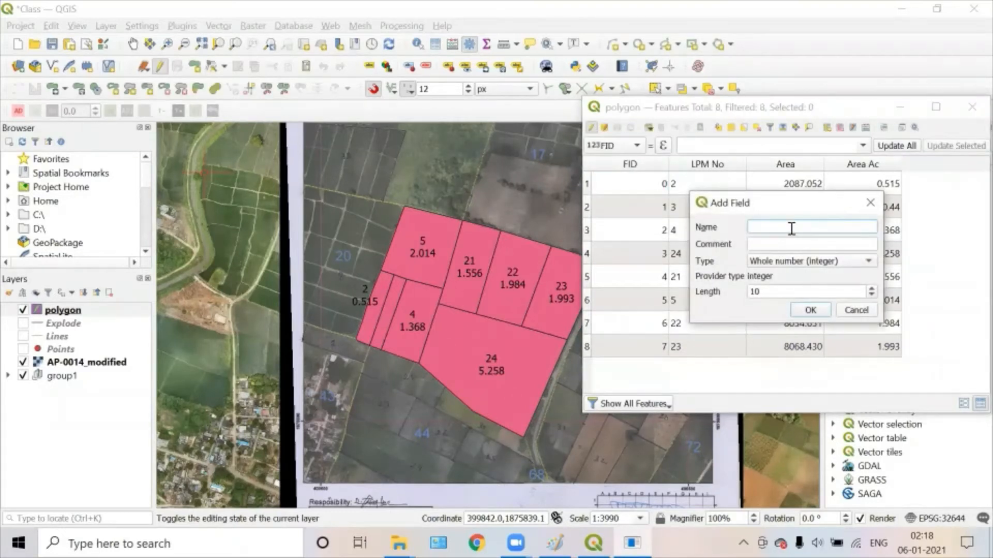
type("Classifica")
key("BackSpace")
key("BackSpace")
key("BackSpace")
key("BackSpace")
left_click(803, 262)
left_click(792, 304)
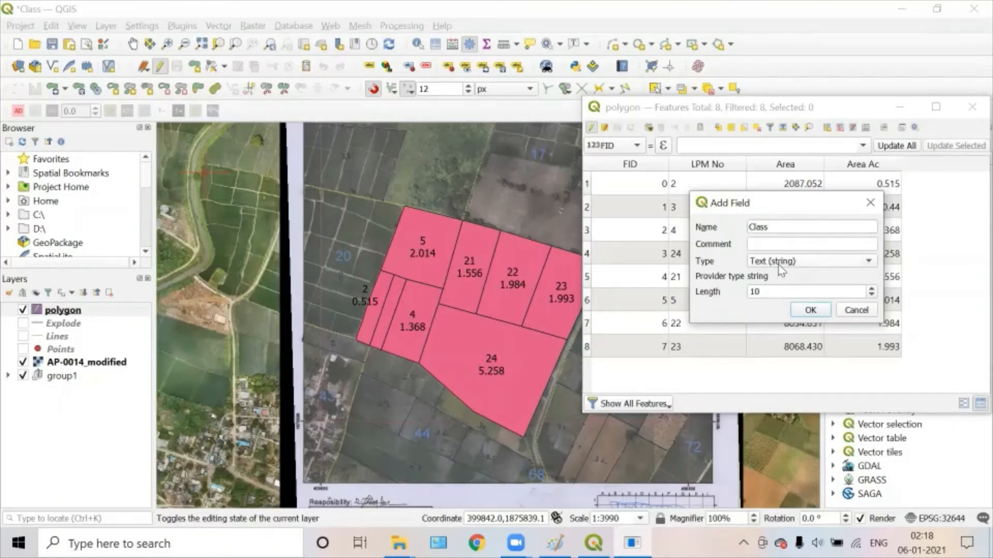
left_click(814, 311)
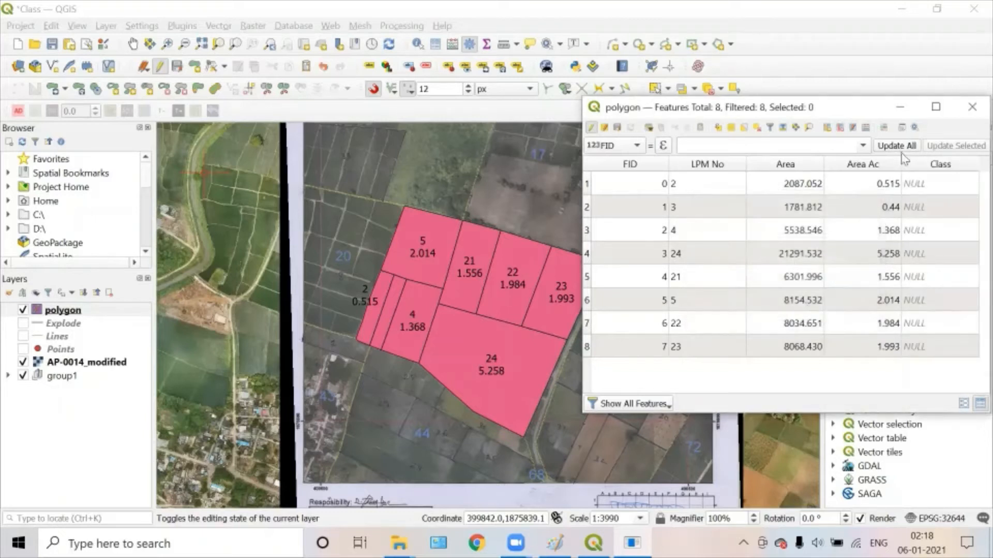
Step: Locate the first parcels on the map and set Class to Govt for LPM No 2 and 3
left_click_drag(854, 115, 839, 107)
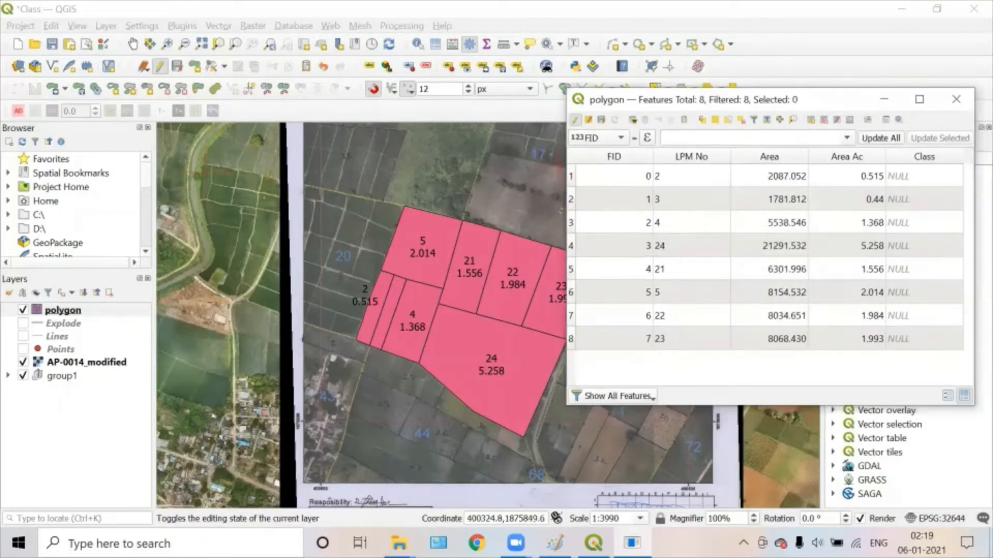
double_click(575, 177)
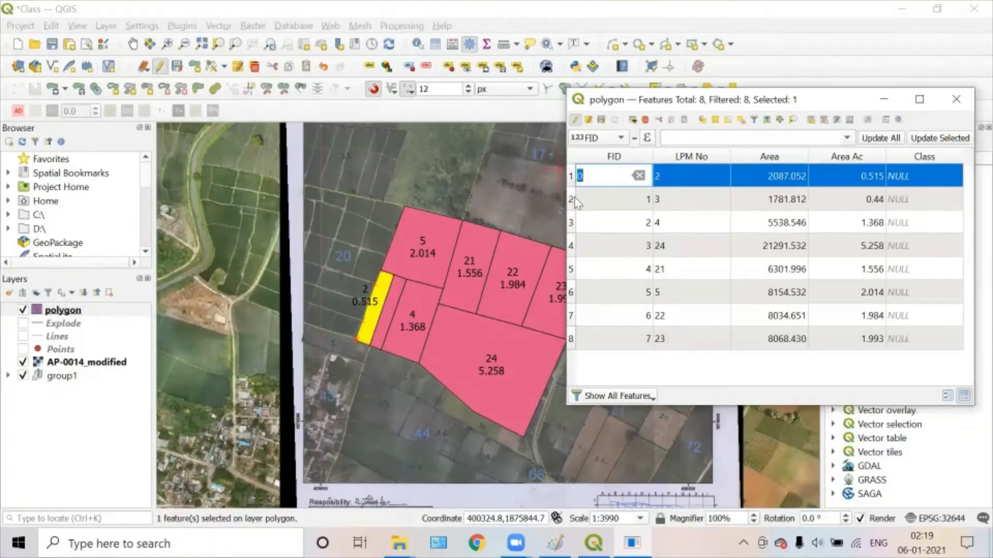
key("Down")
key("Up")
key("Down")
key("Up")
key("Down")
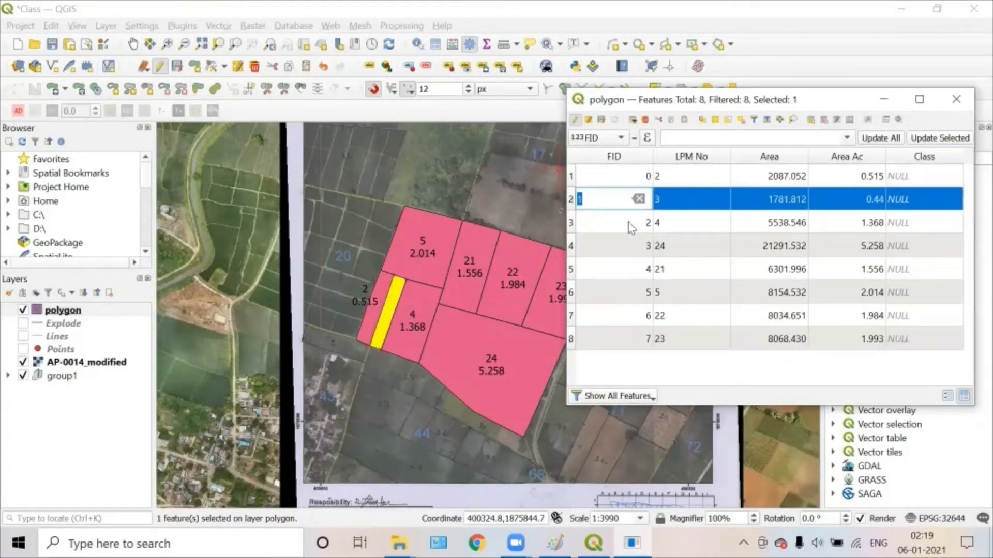
double_click(894, 178)
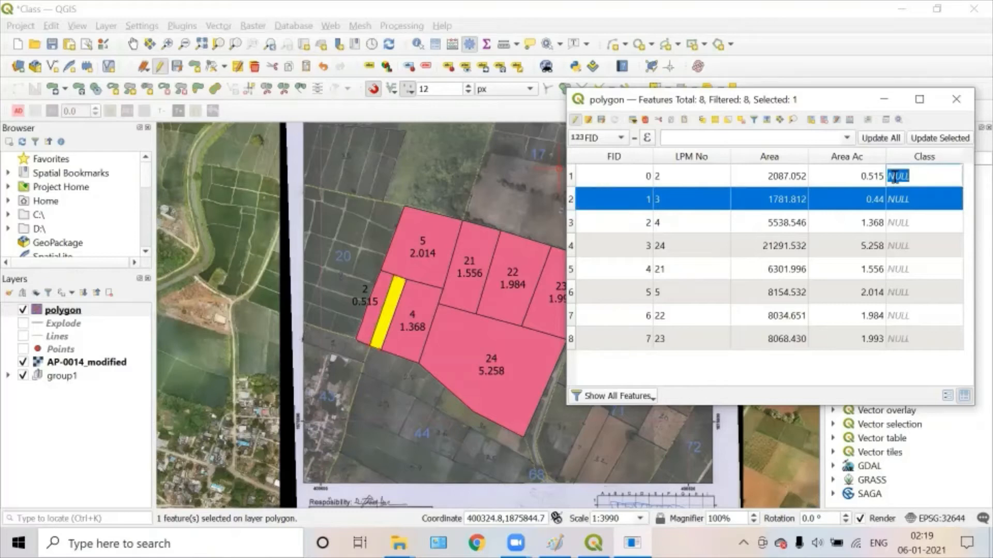
type("Govt")
double_click(909, 177)
key("ctrl+c")
double_click(913, 201)
key("ctrl+v")
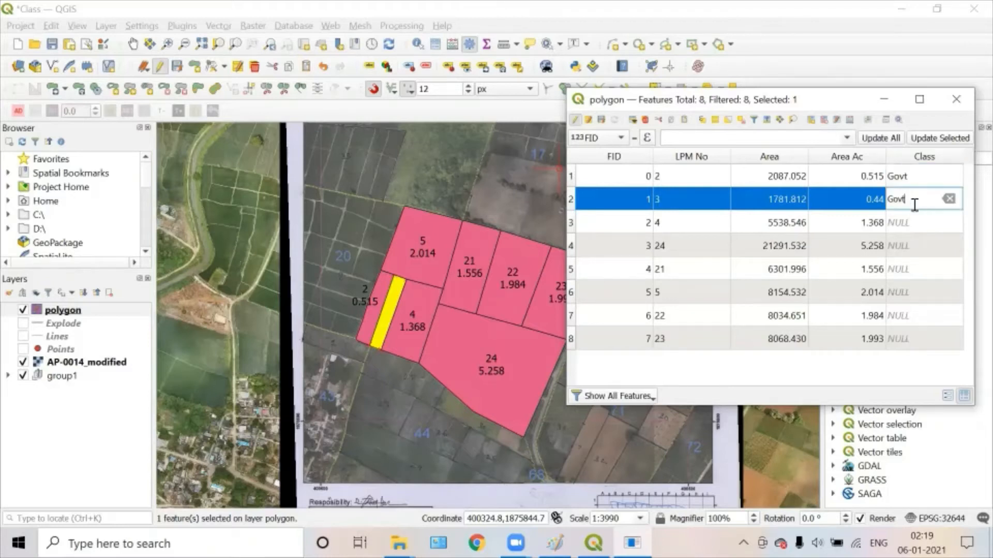
Step: Set Class to Private for the parcels with LPM No 4 and 24
left_click(574, 228)
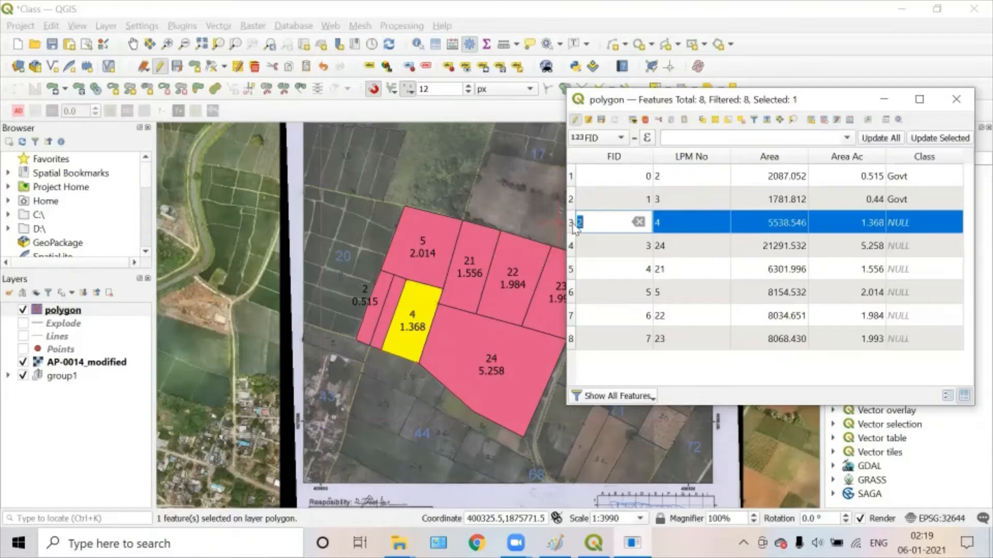
left_click(573, 251)
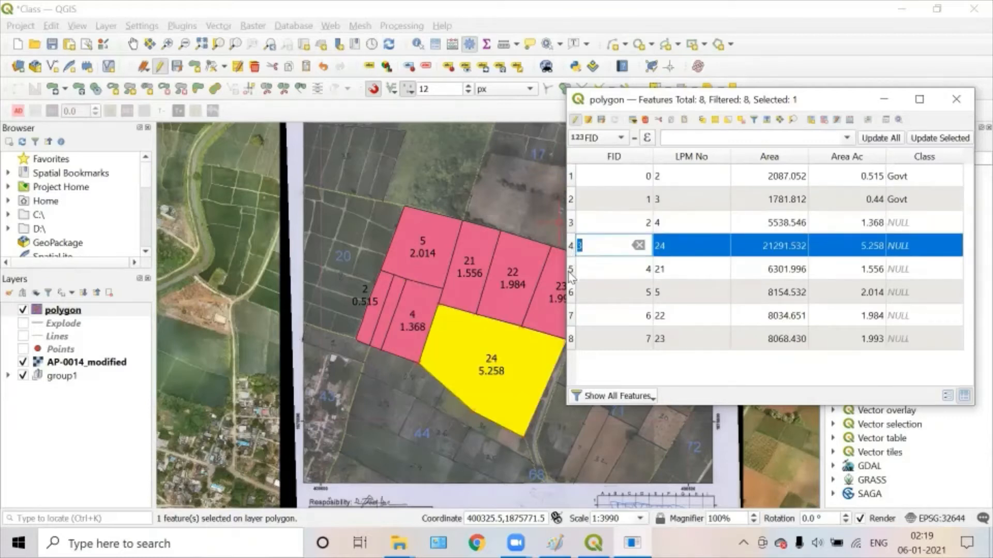
double_click(914, 224)
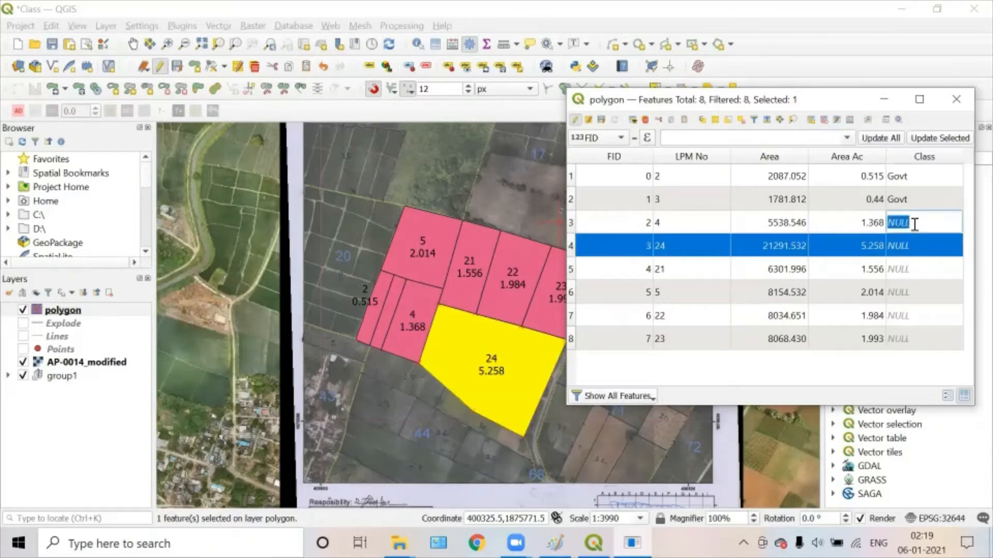
type("Private")
key("ctrl+a")
key("ctrl+c")
left_click(923, 245)
key("ctrl+v")
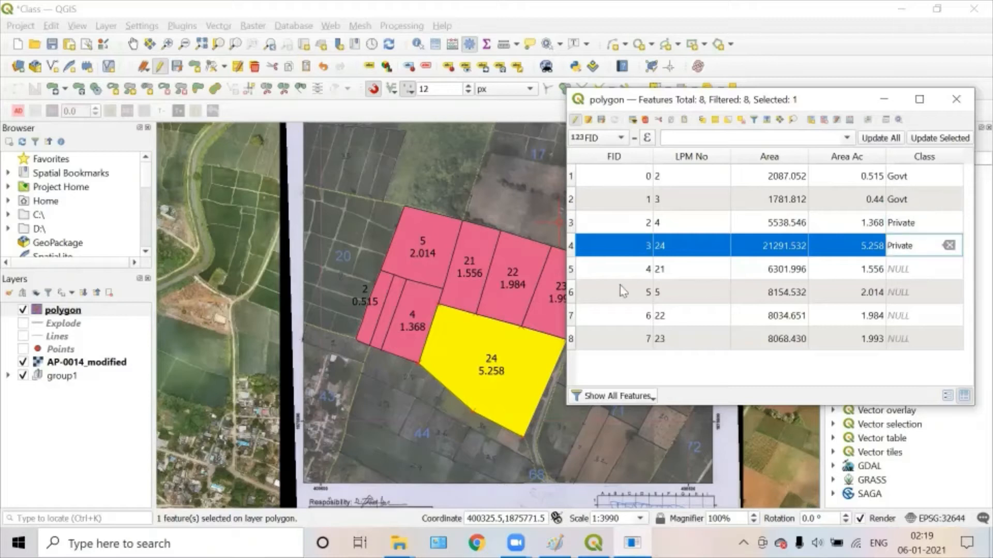
Step: Set Class to Private for the parcels with LPM No 5 and 21
left_click(575, 271)
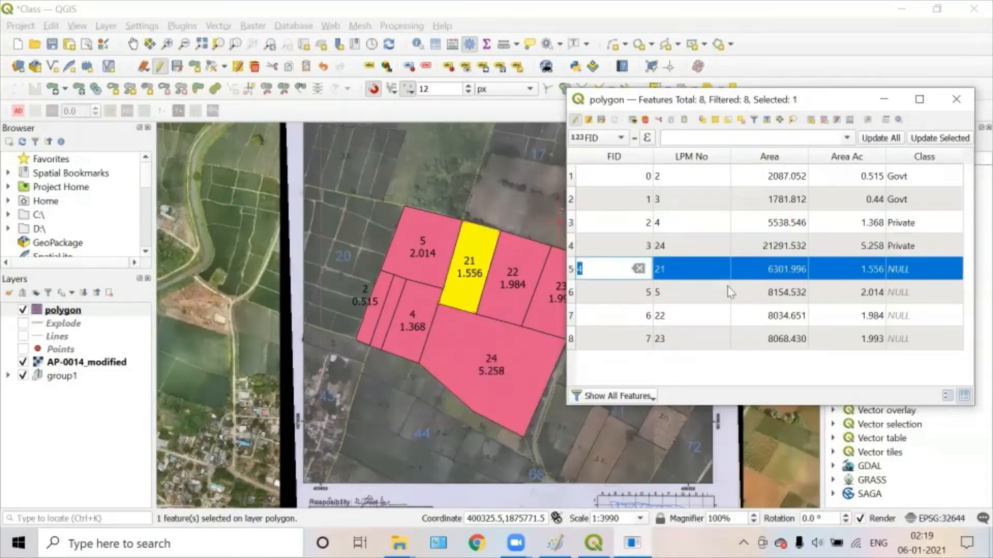
left_click(574, 293)
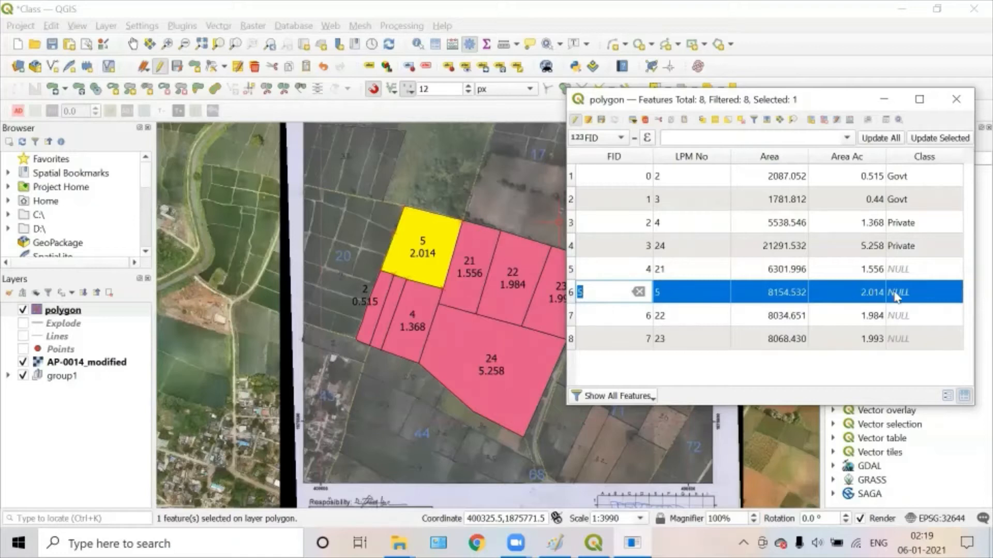
left_click(920, 293)
type("Private")
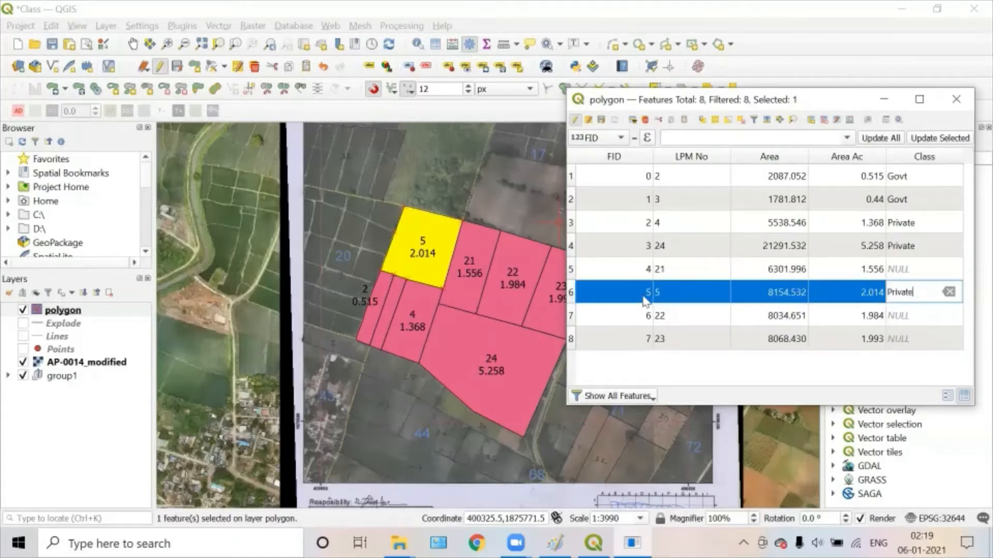
left_click(572, 316)
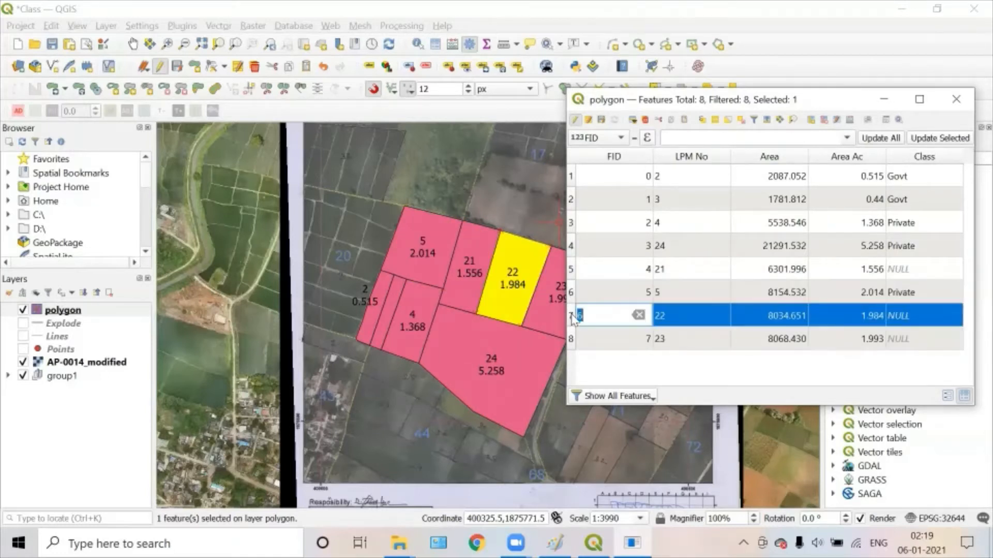
left_click(904, 268)
type("Private")
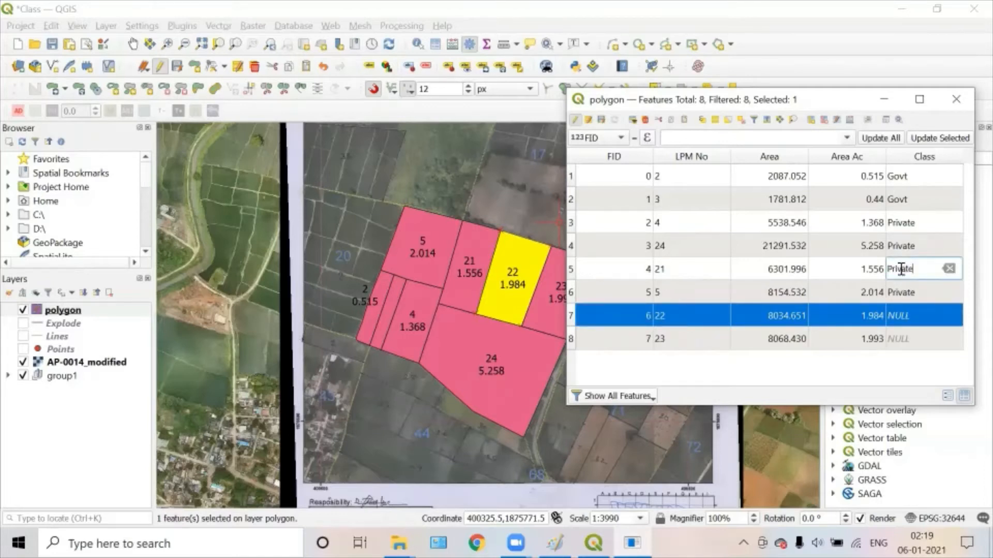
Step: Locate the last two parcels on the map and set Class to R&B Dept for LPM No 22
left_click(573, 317)
key("Down")
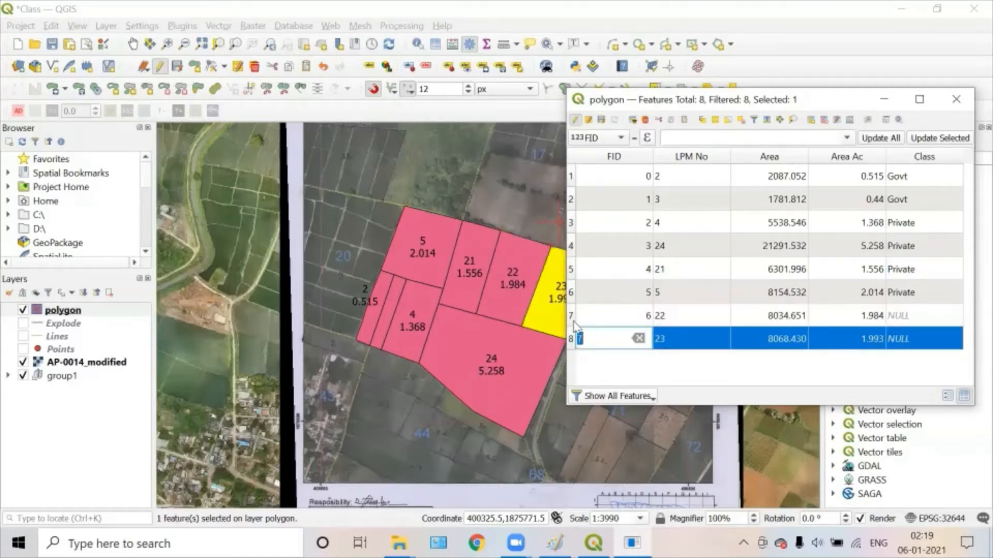
left_click(573, 315)
left_click(573, 335)
left_click(574, 317)
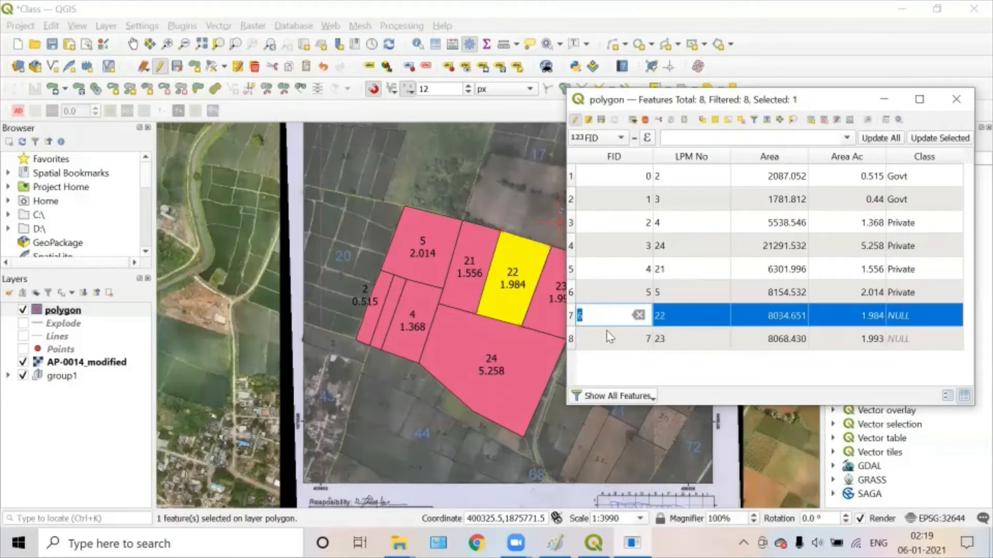
left_click(902, 316)
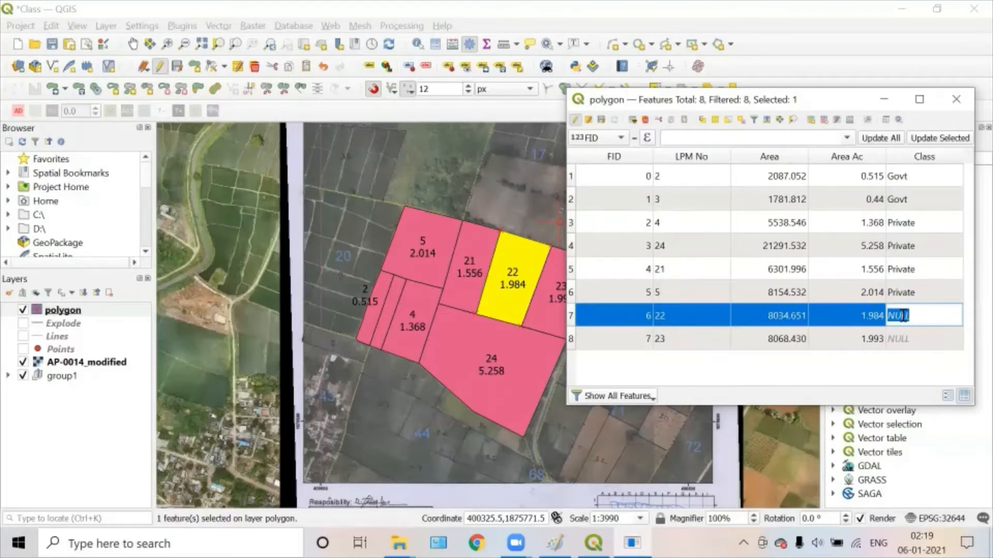
type("R&B Dept")
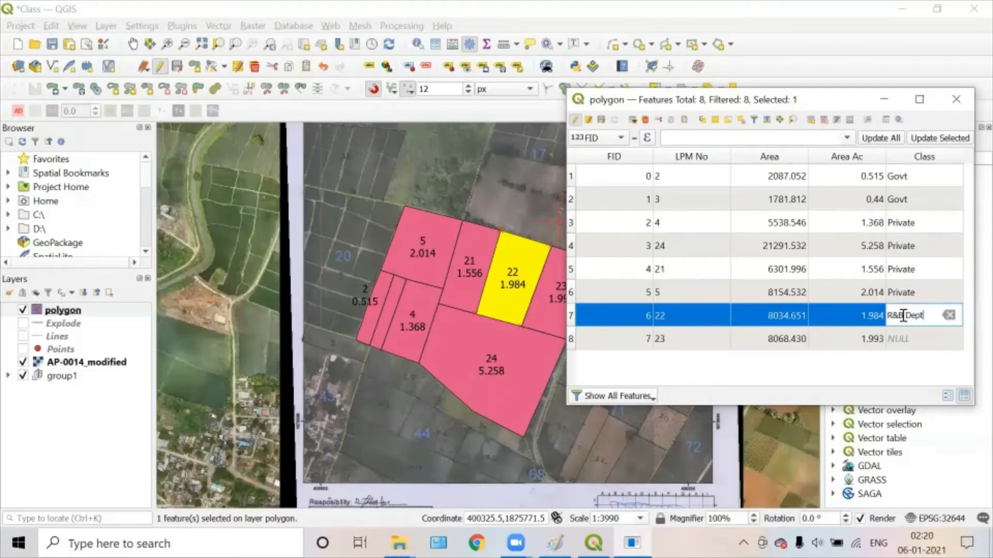
key("Return")
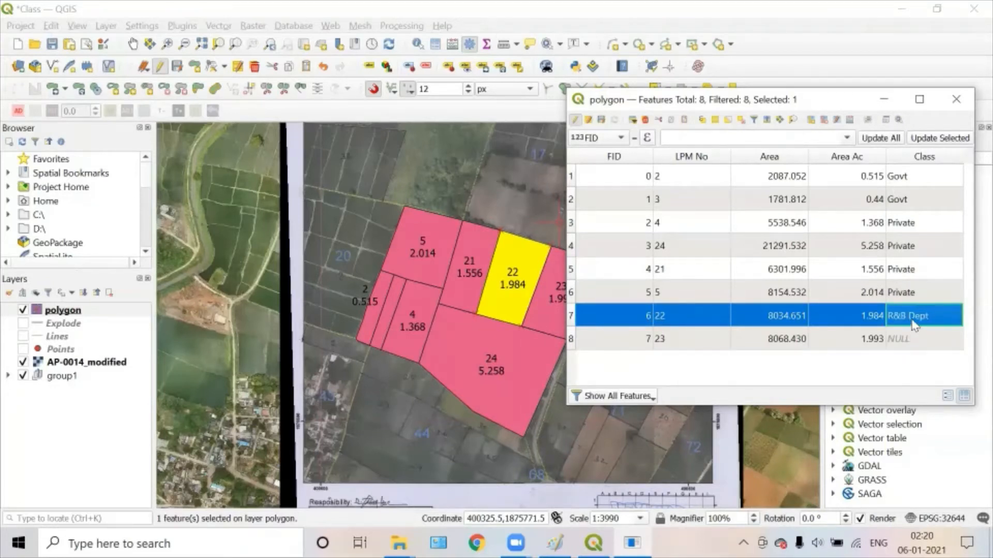
Step: Copy the R&B Dept class value from LPM No 22 to the parcel with LPM No 23
double_click(909, 337)
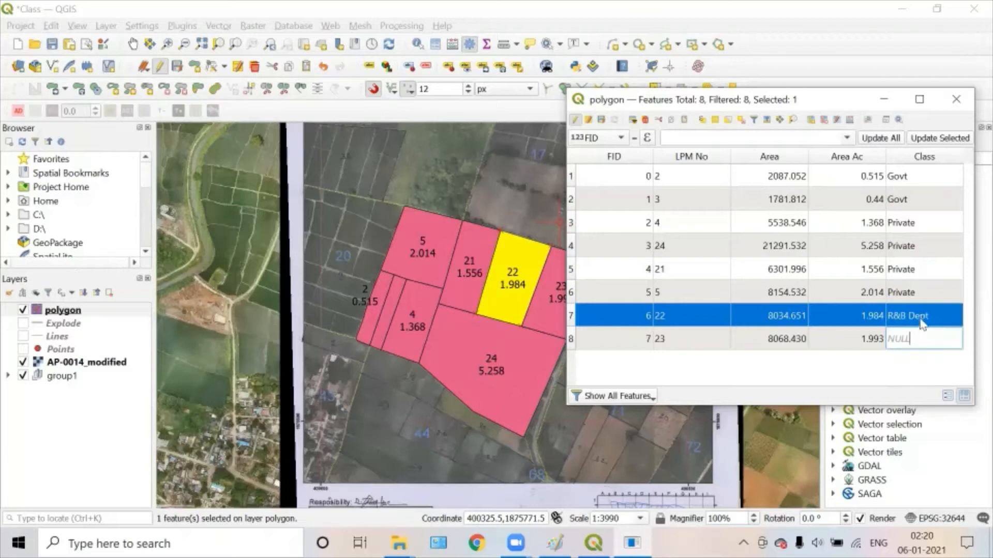
double_click(918, 315)
triple_click(923, 315)
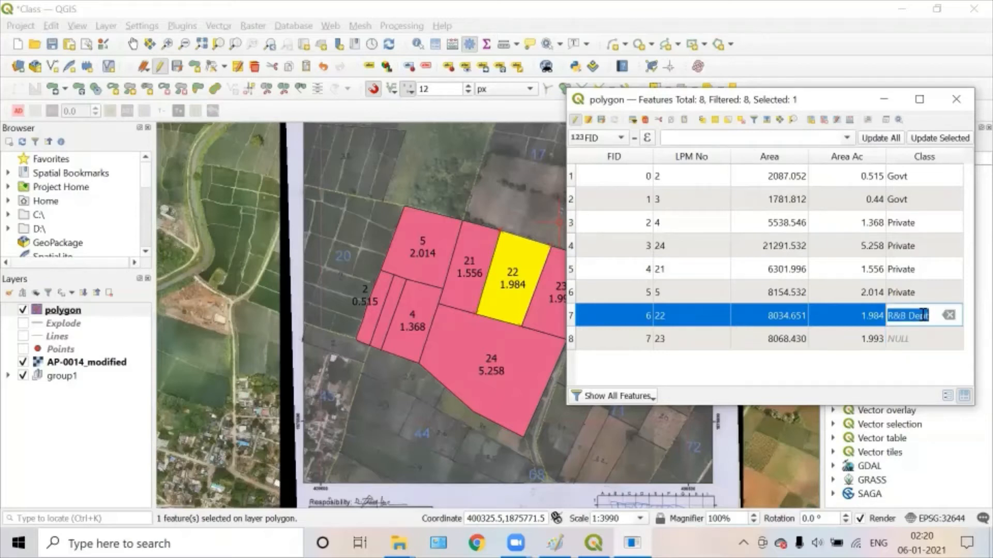
key("ctrl+c")
double_click(920, 337)
key("ctrl+v")
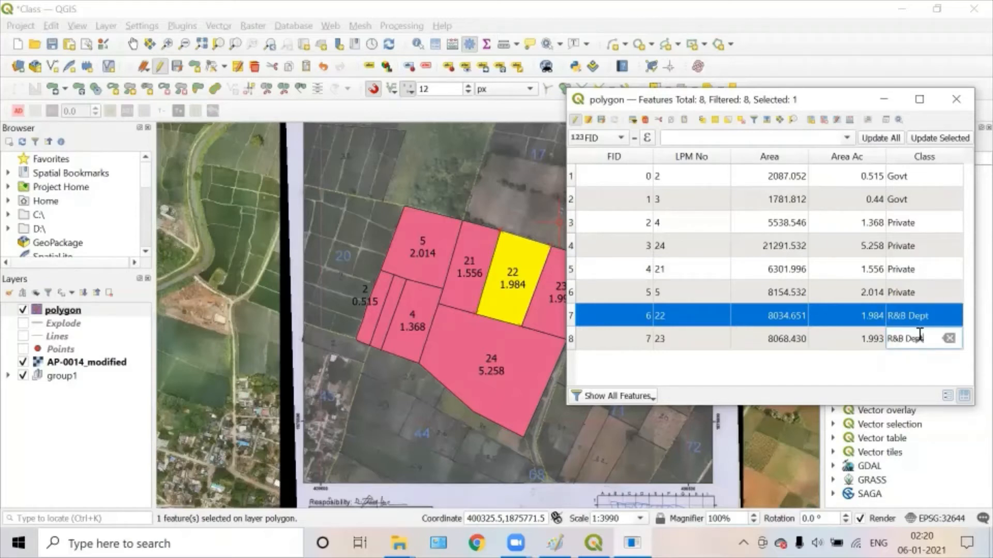
left_click(916, 367)
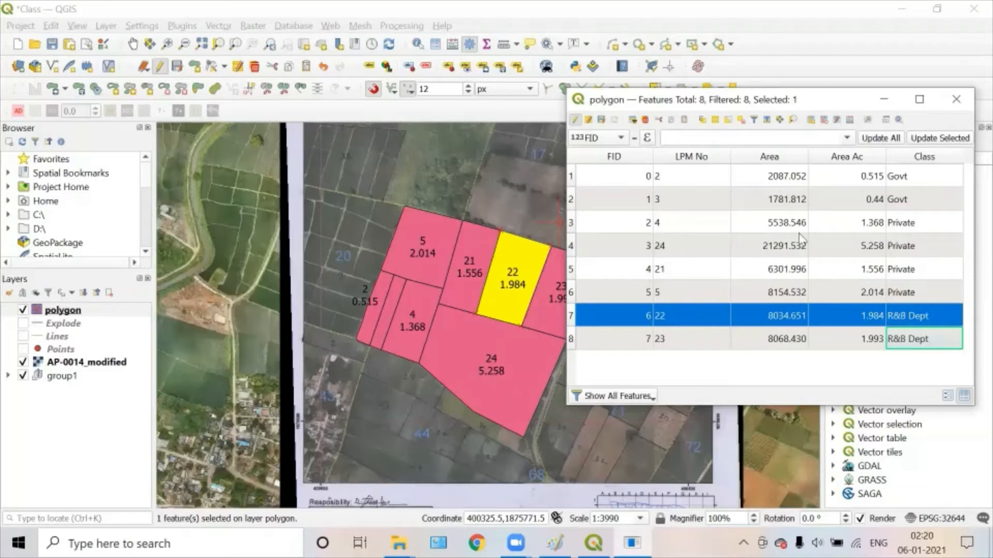
Step: Close the attribute table and switch the polygon layer's symbology from Single Symbol to Categorized
left_click_drag(818, 98, 748, 87)
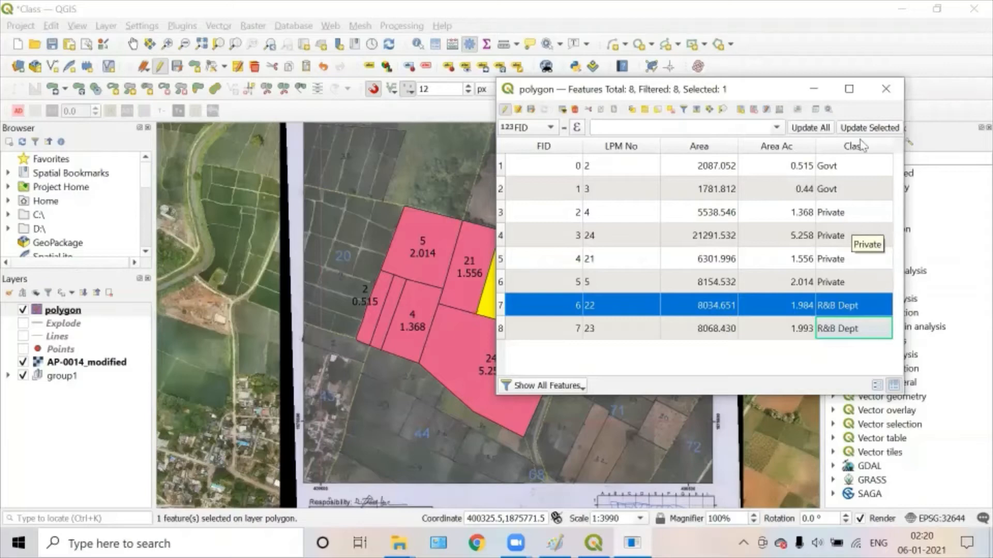
left_click(882, 98)
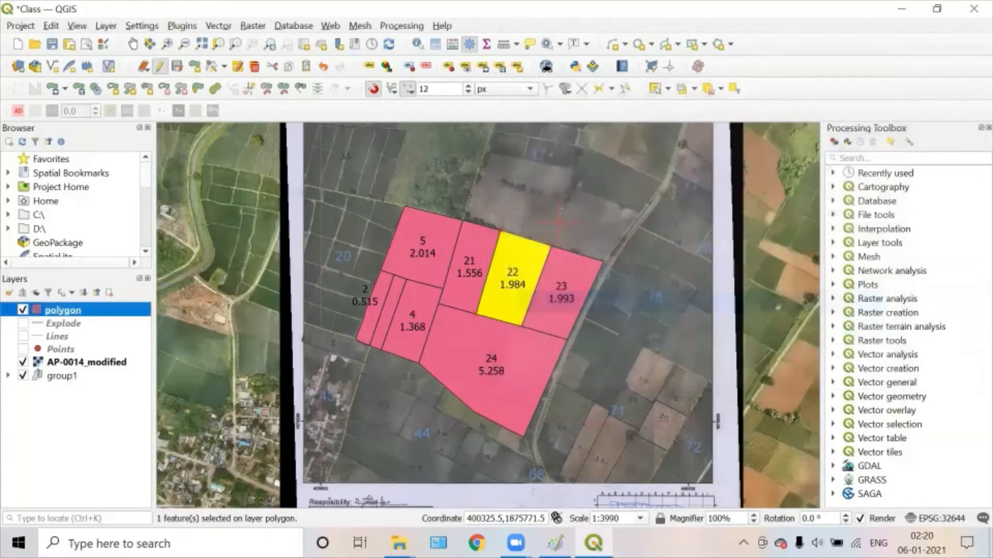
right_click(69, 316)
left_click(310, 271)
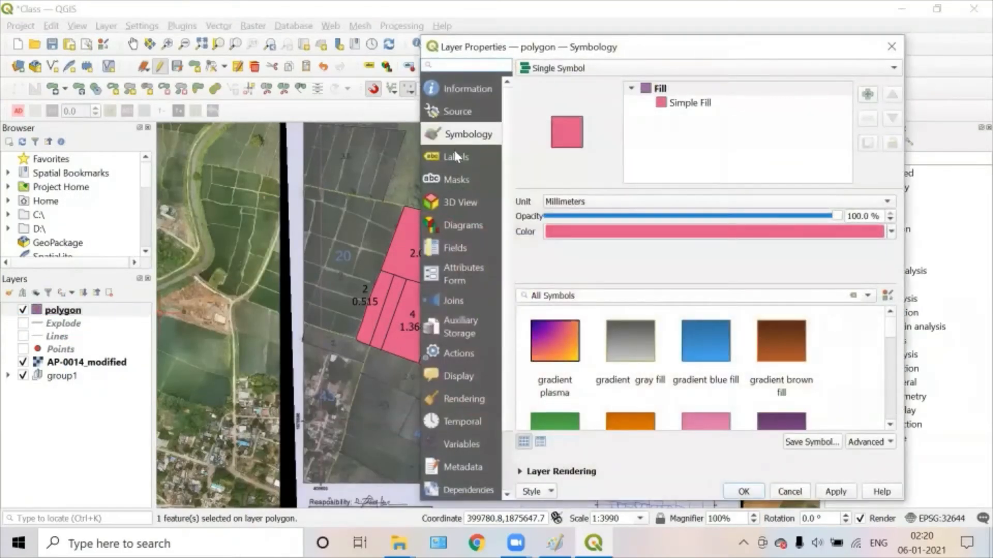
left_click(622, 72)
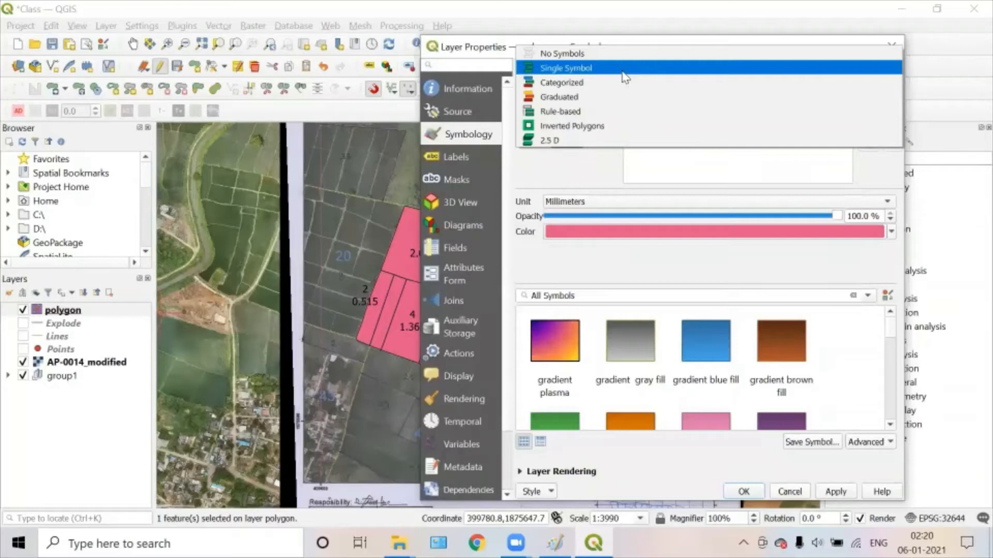
left_click(602, 90)
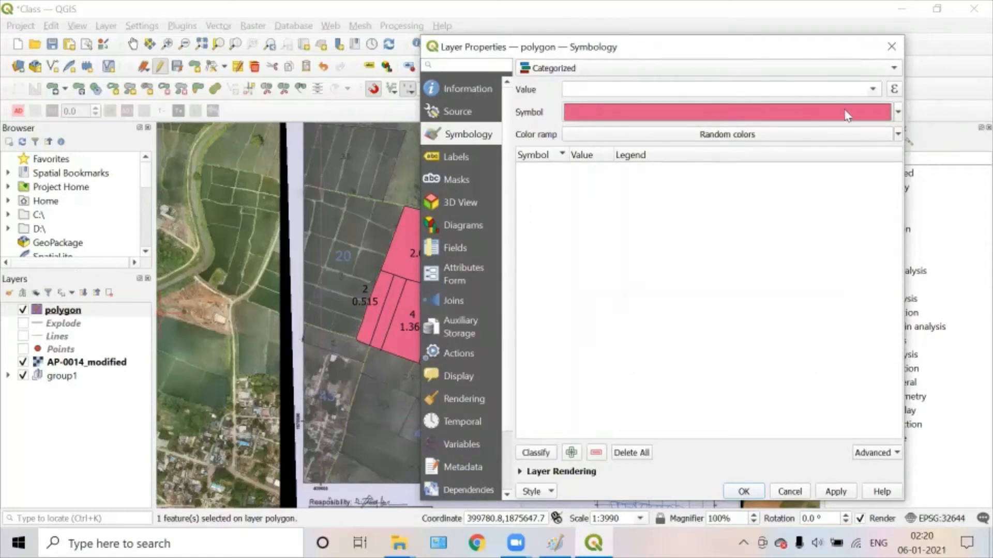
Step: Classify the polygon layer by the Class field with random colors, and apply the styling to the map
left_click(873, 90)
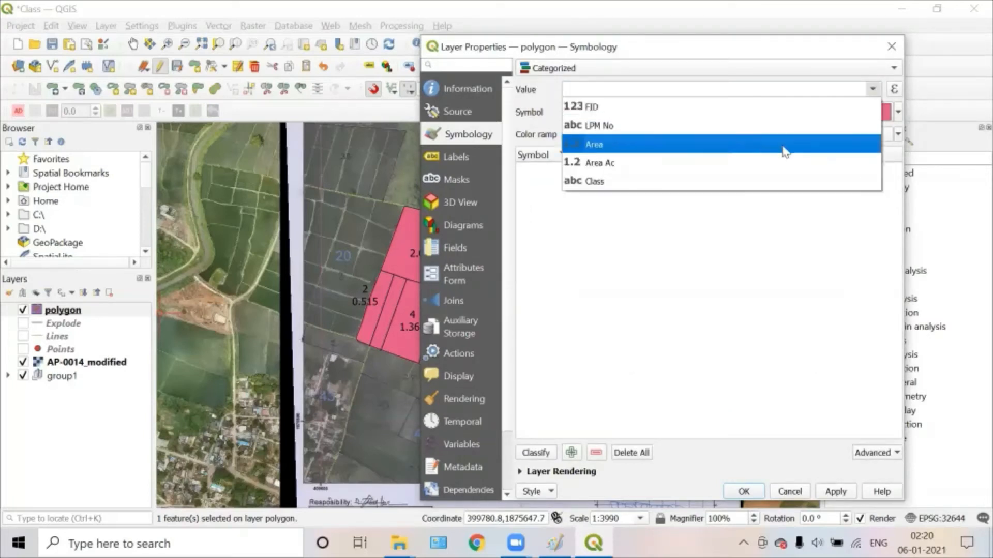
left_click(760, 182)
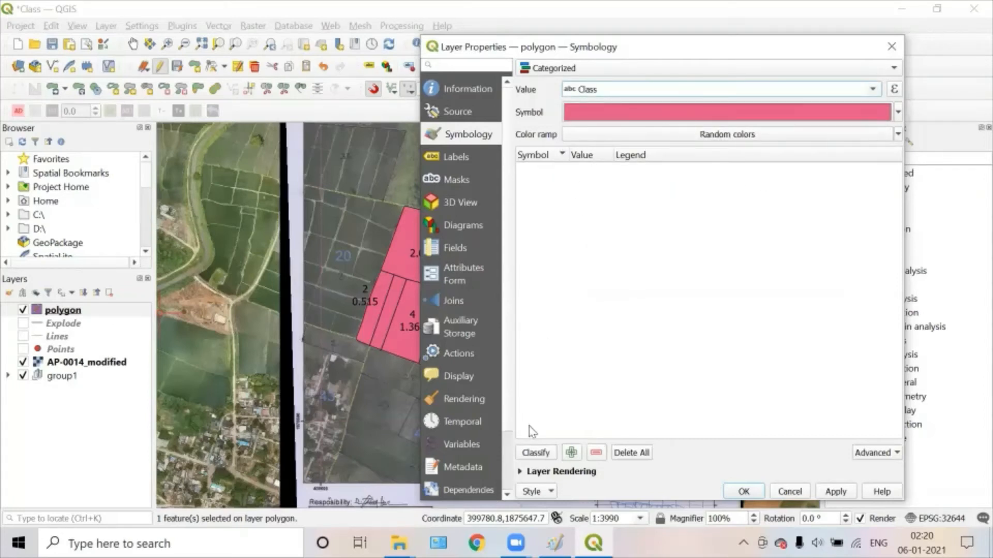
left_click(535, 453)
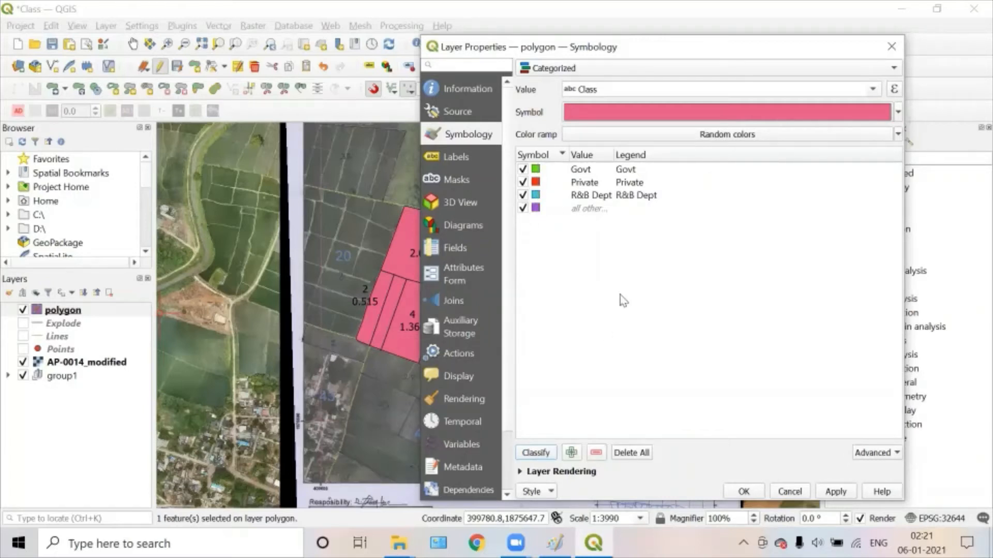
left_click(834, 491)
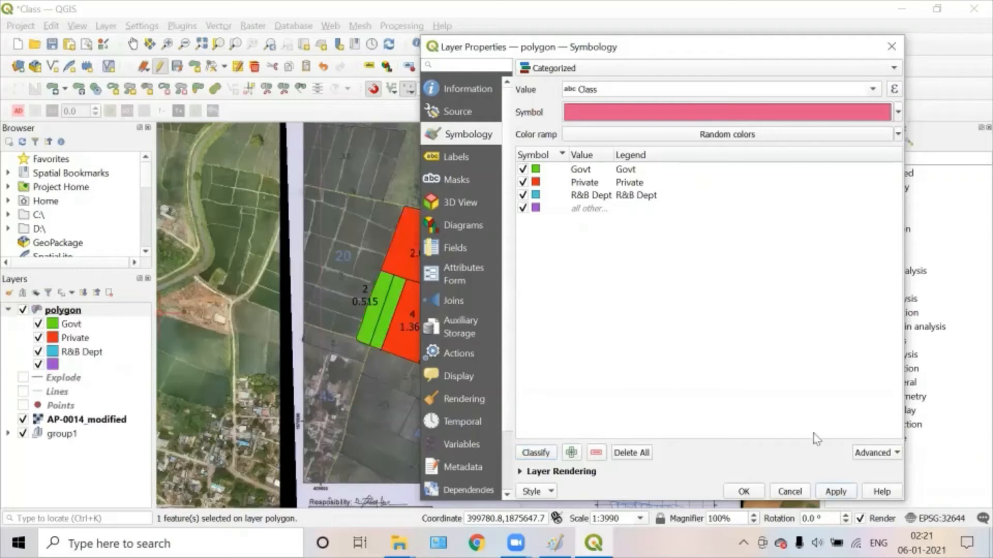
left_click_drag(772, 53, 917, 47)
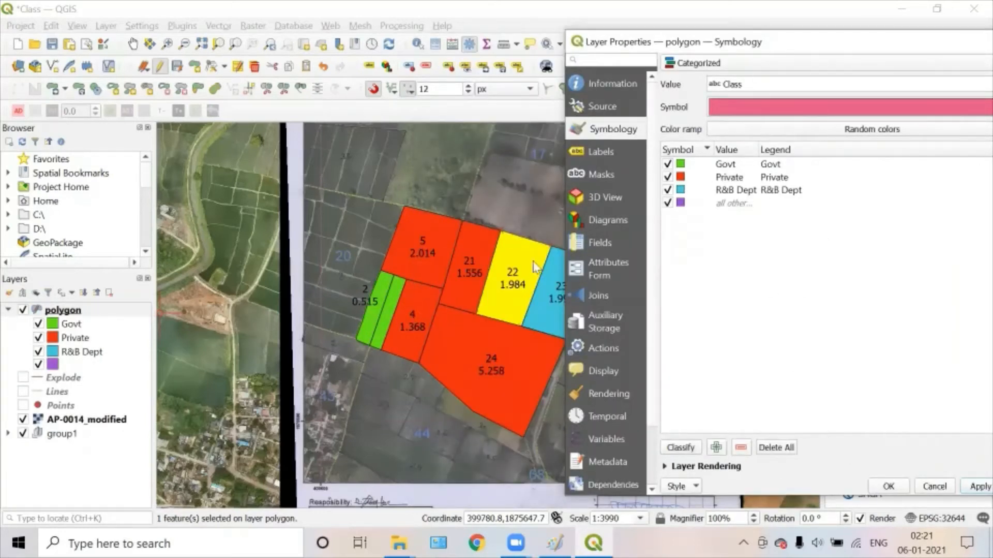
left_click_drag(722, 43, 787, 56)
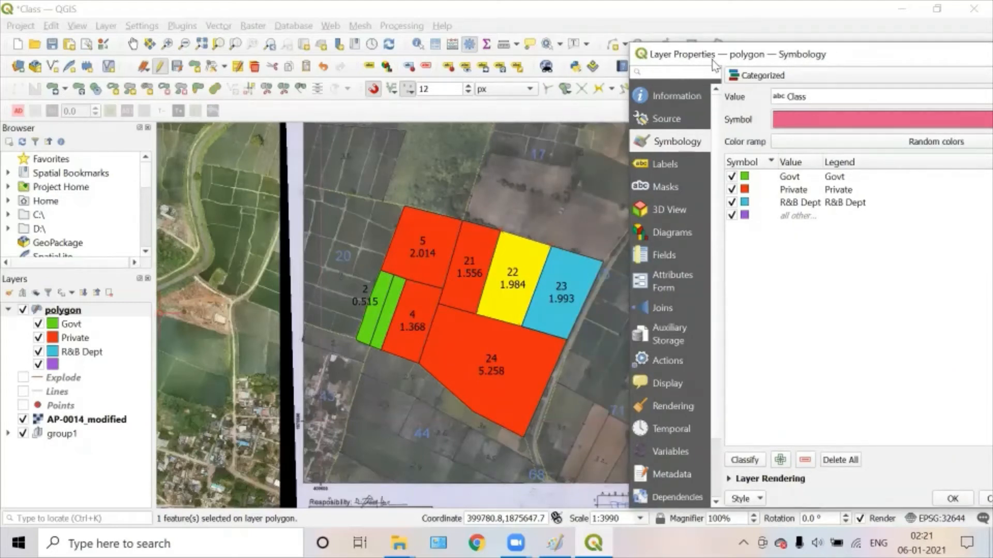
left_click_drag(709, 51, 630, 156)
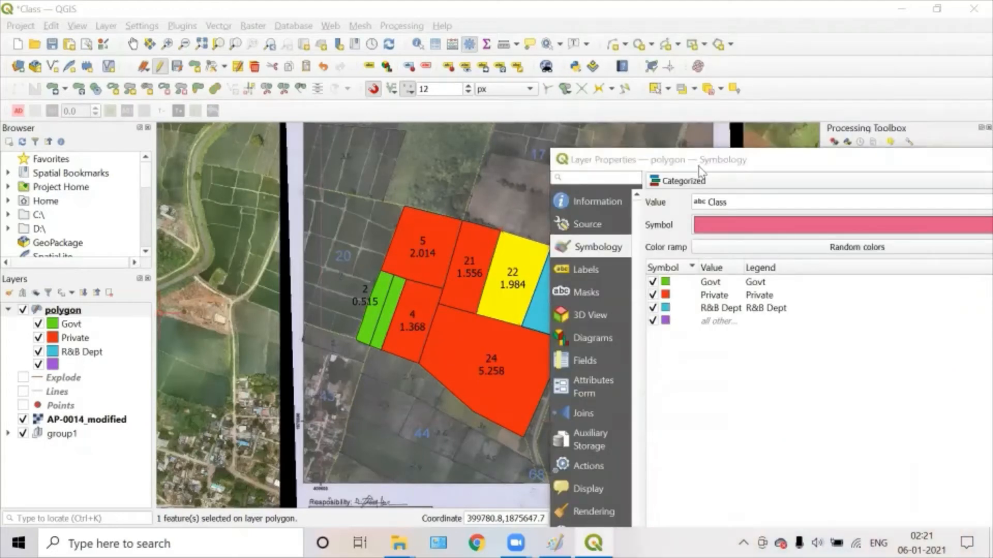
left_click_drag(753, 165, 476, 74)
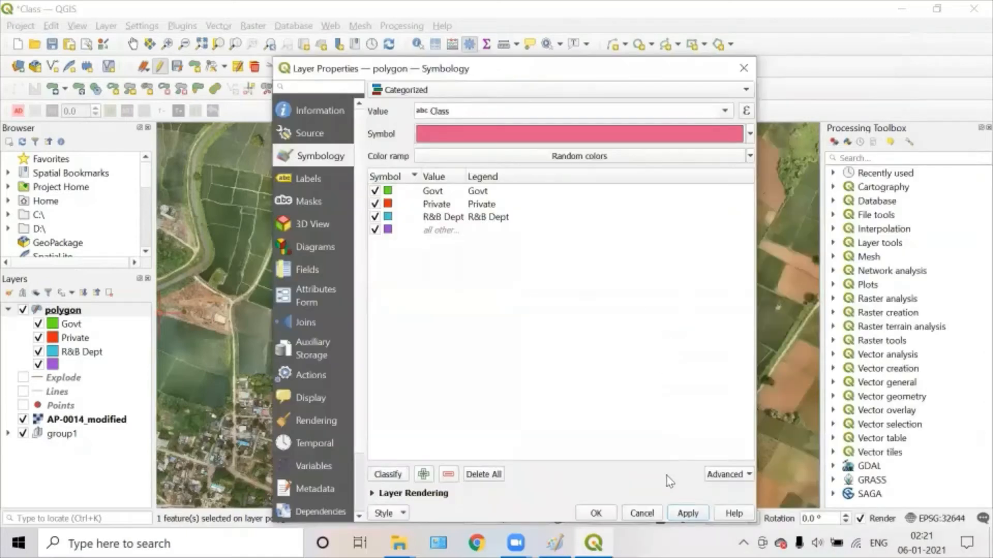
left_click(600, 515)
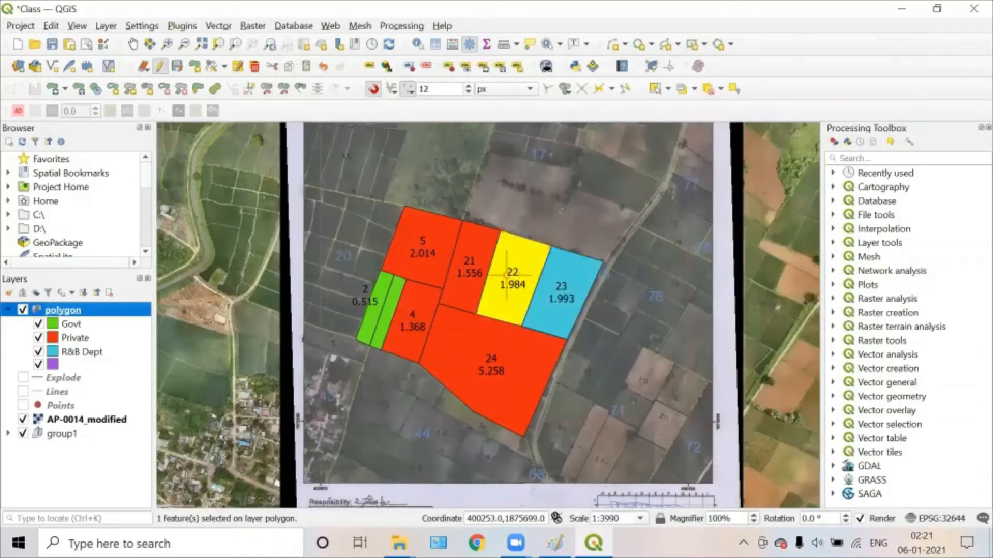
Step: Deselect all features and save the project
left_click(709, 89)
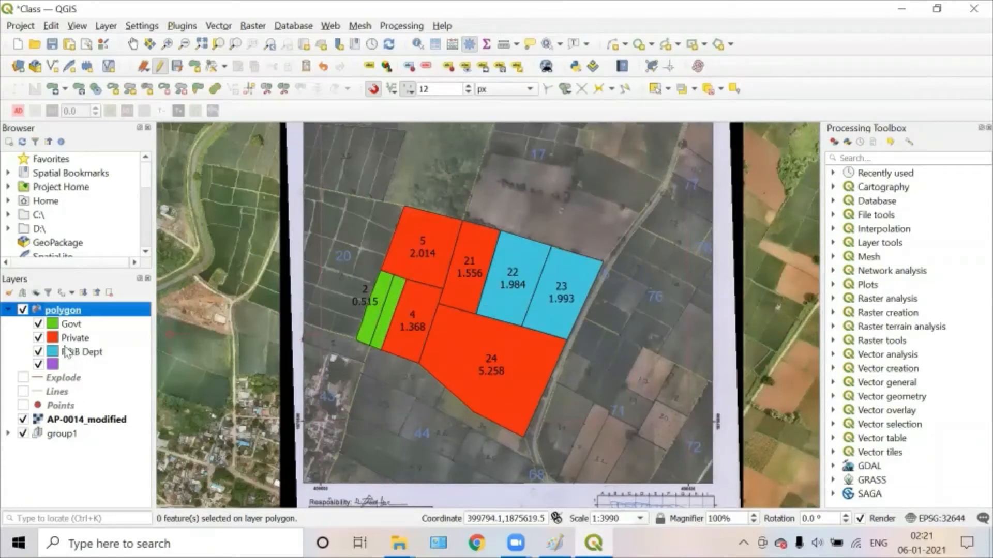
left_click(54, 46)
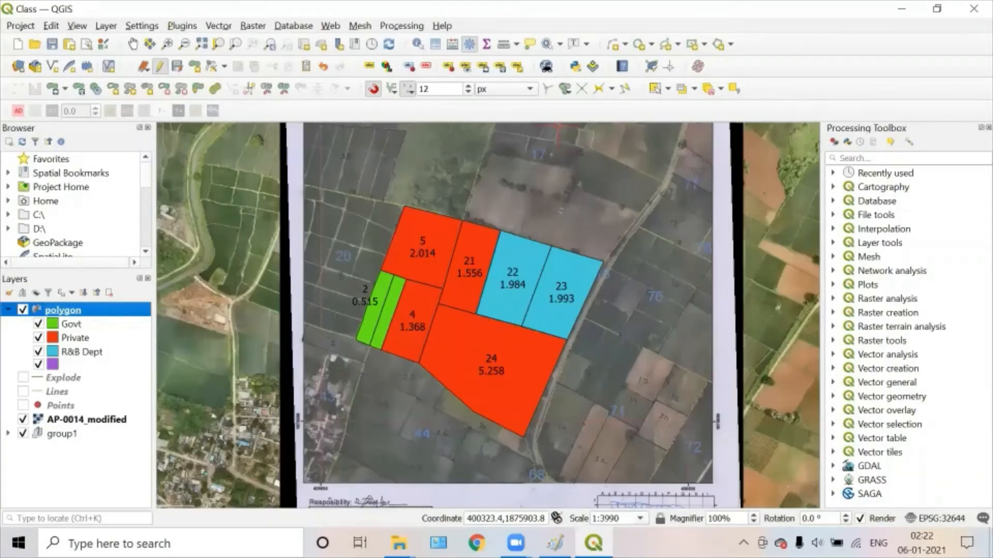
Step: Hide group1 and the AP-0014_modified raster so only the classified parcels show, and fit them to the map view
left_click(23, 434)
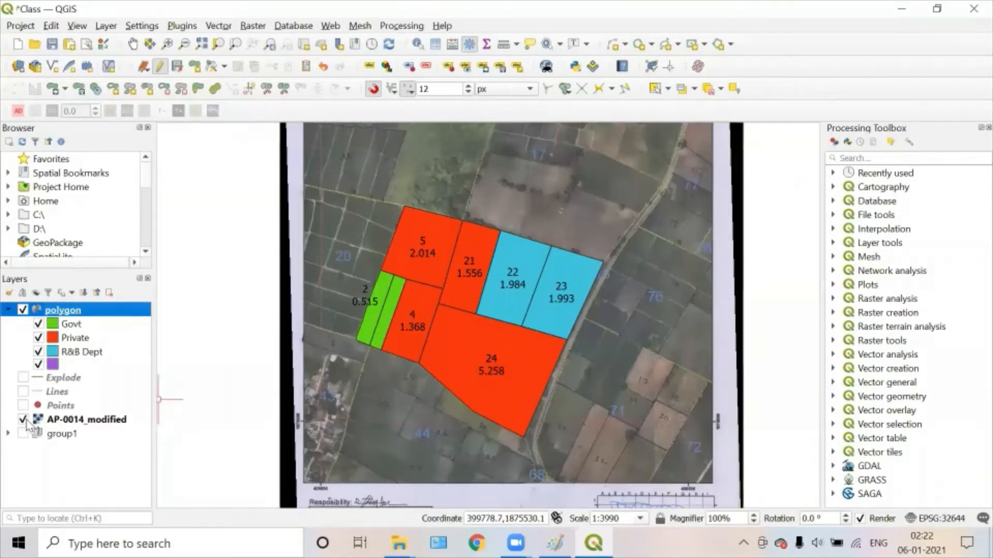
left_click(24, 420)
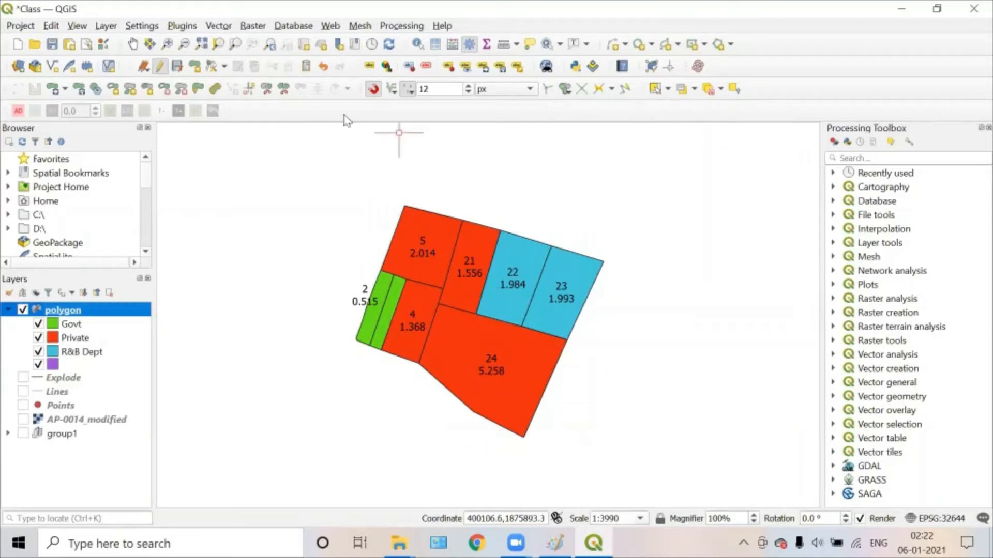
left_click(201, 45)
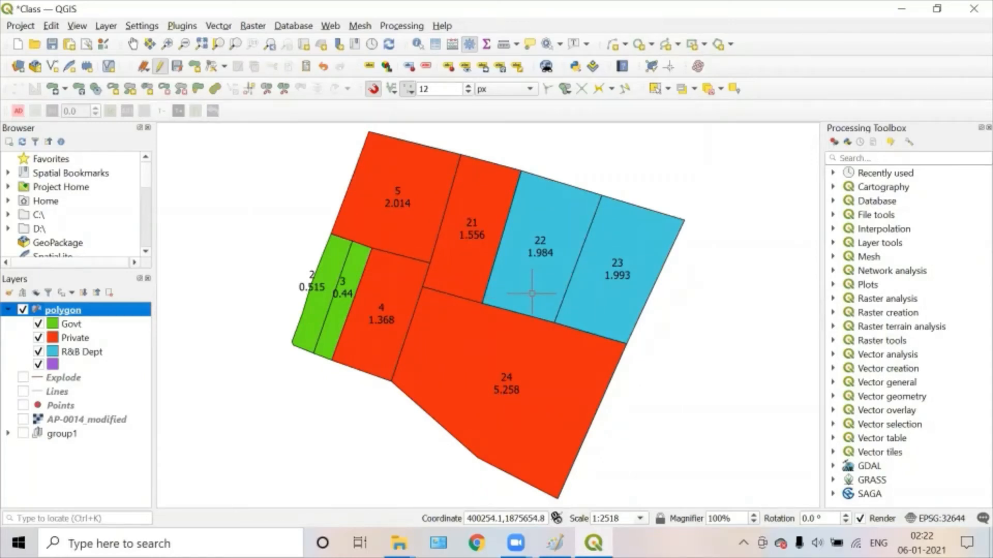
Step: Create a new print layout titled Map
left_click(22, 26)
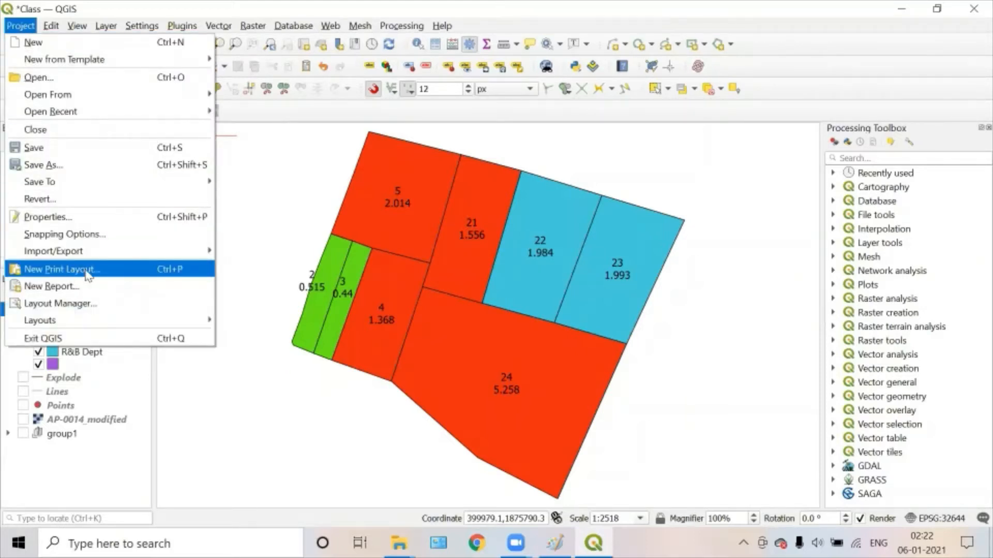
left_click(88, 274)
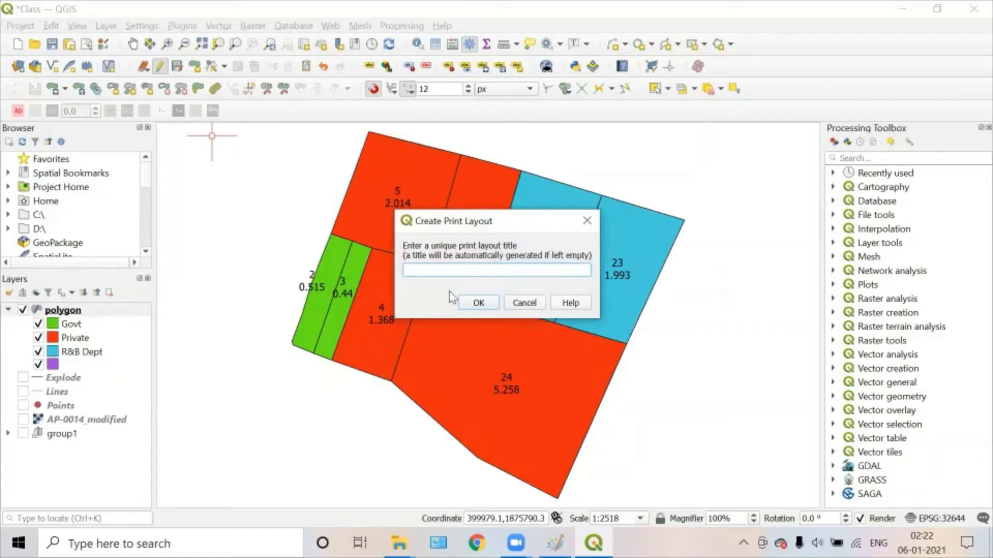
type("Map")
left_click(490, 305)
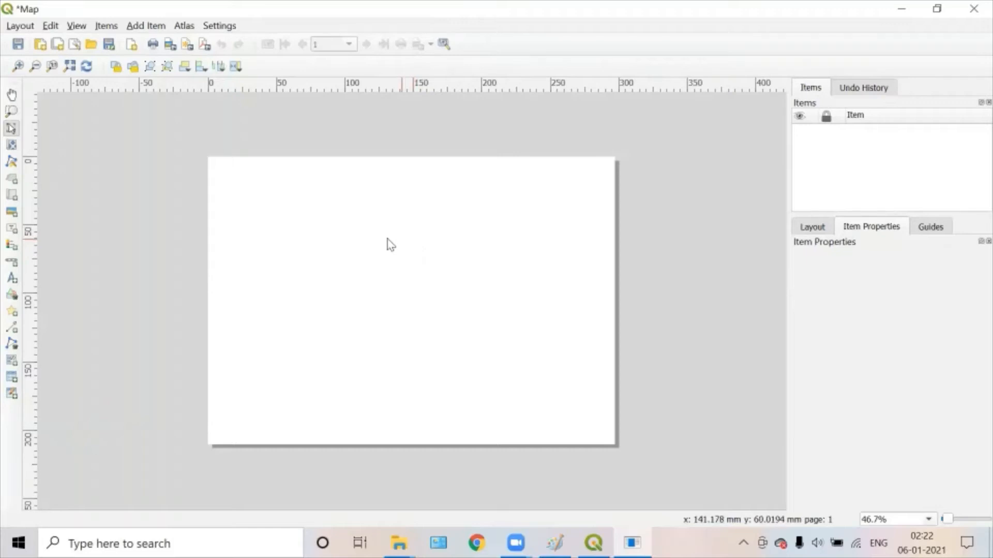
Step: Set the layout page size to A3 with Portrait orientation
right_click(372, 237)
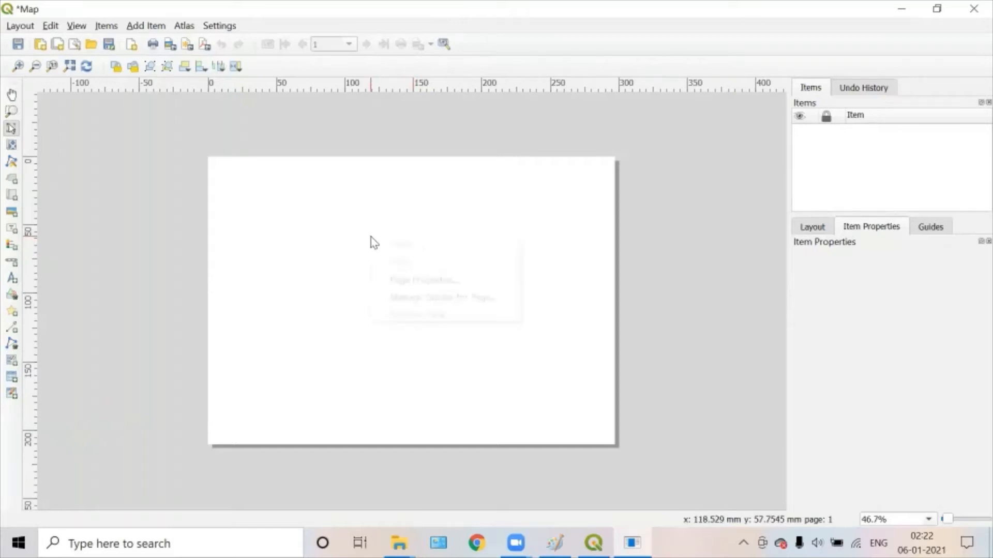
left_click(424, 287)
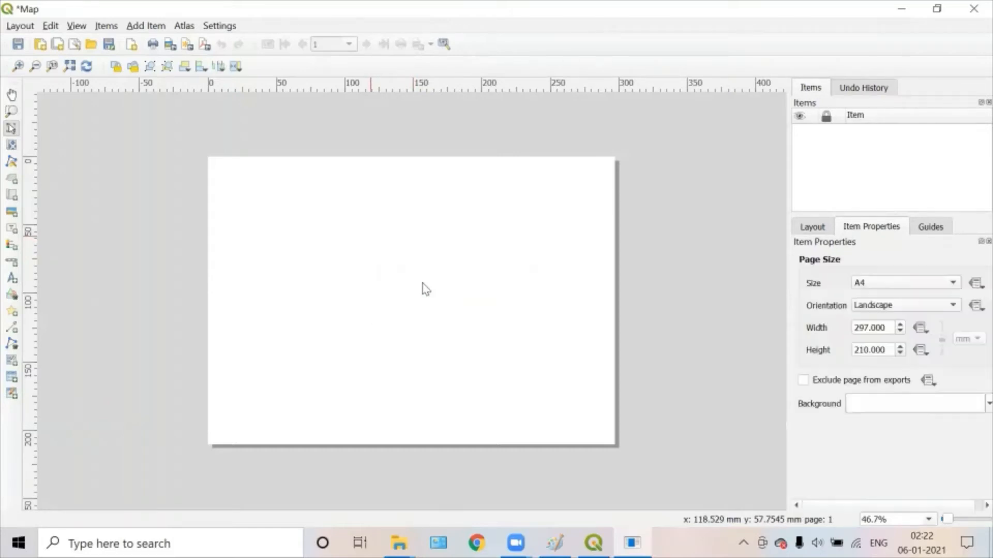
left_click(875, 285)
left_click(890, 140)
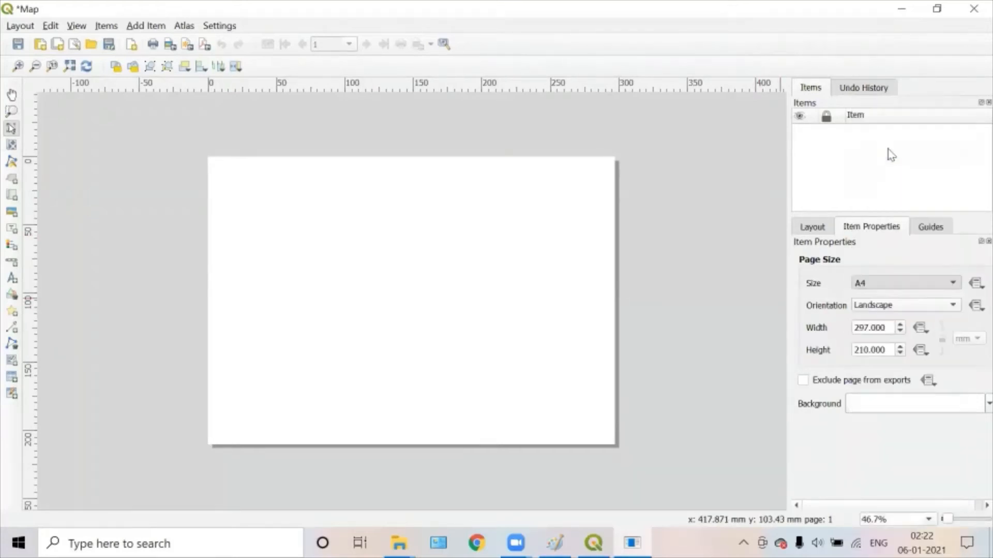
left_click(906, 311)
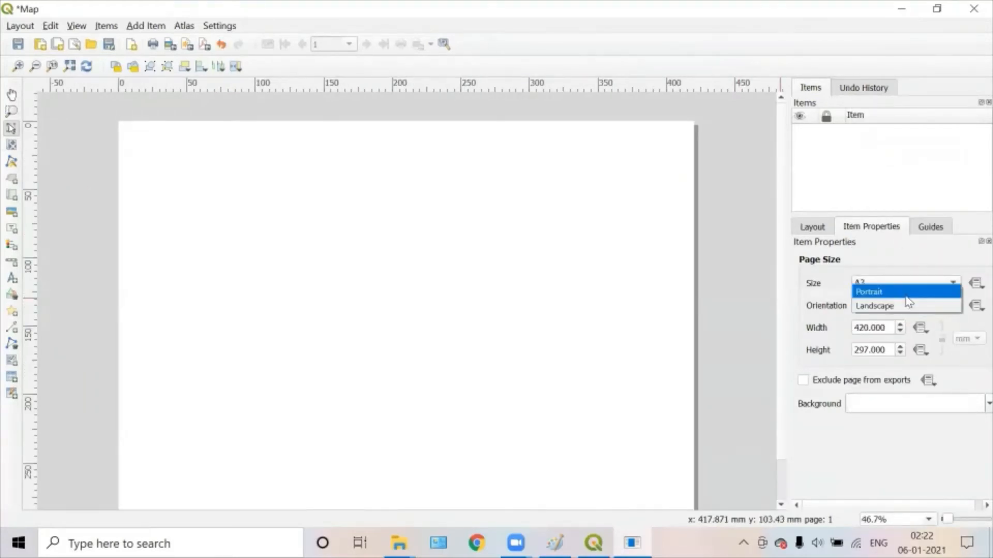
left_click(909, 292)
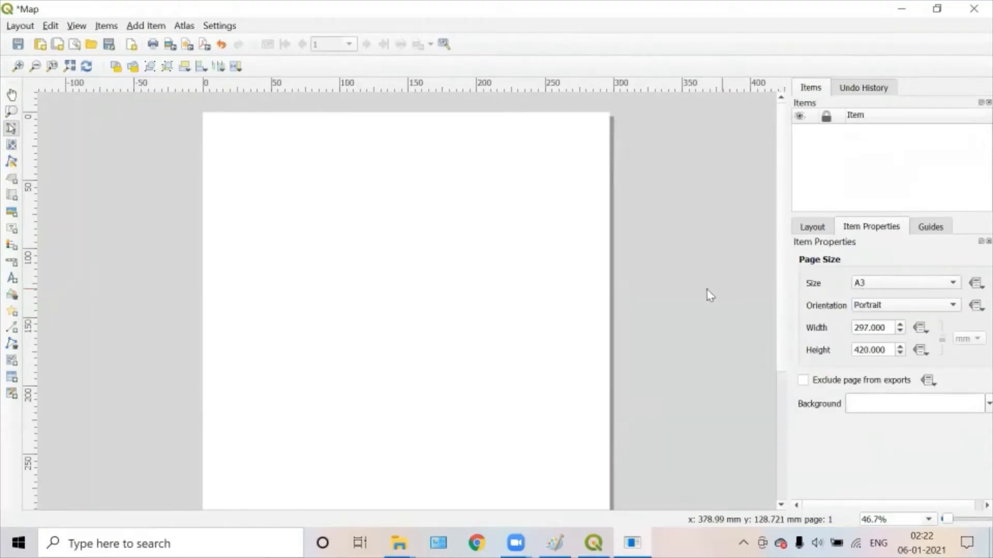
scroll(673, 289, "down", 1)
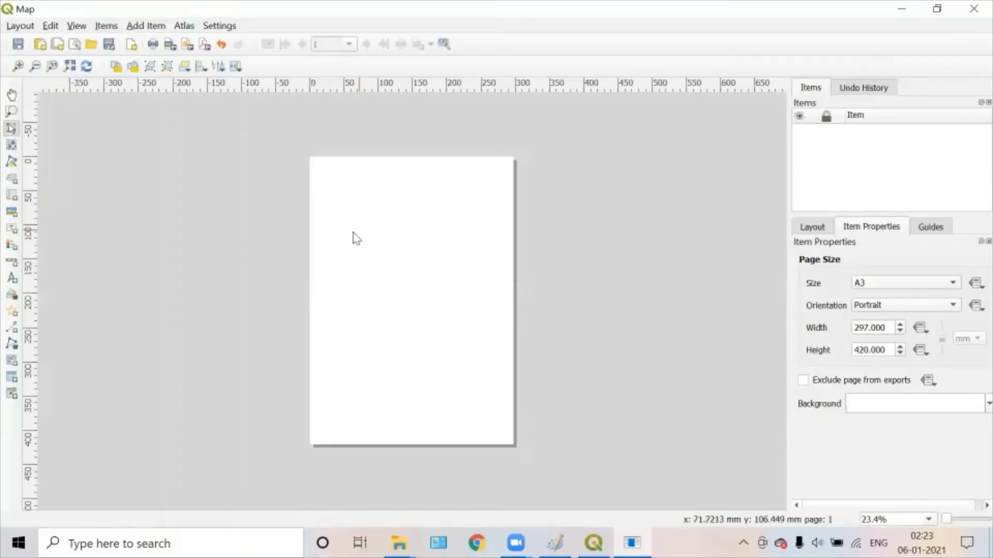
Step: Draw a rectangle shape just inside the page edges as a border frame
left_click(12, 295)
left_click(62, 295)
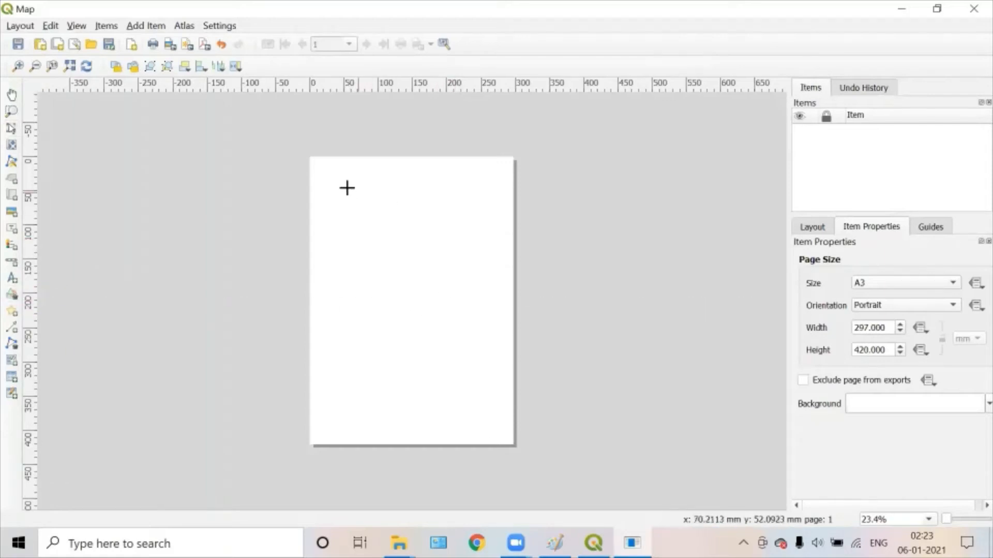
left_click_drag(321, 168, 505, 436)
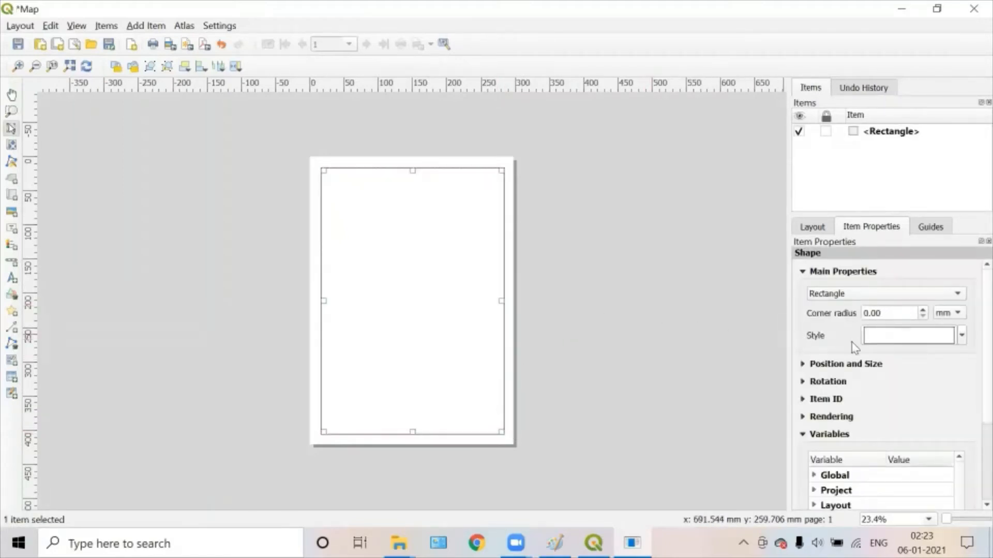
Step: Set the border rectangle's corner radius to 3 mm, check the rounded corner up close, and deselect the rectangle
left_click_drag(888, 316, 862, 318)
scroll(500, 433, "up", 2)
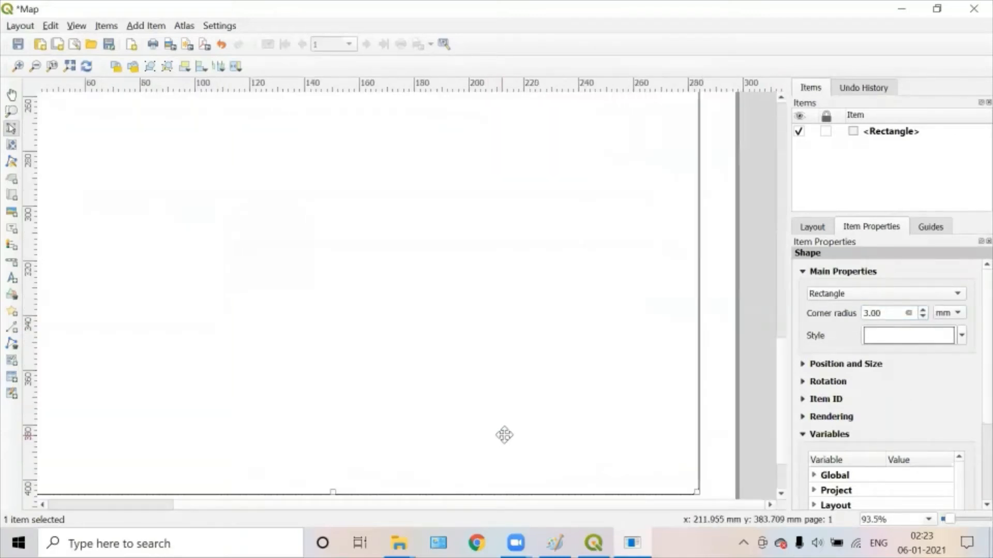
scroll(720, 480, "down", 1)
scroll(706, 418, "up", 2)
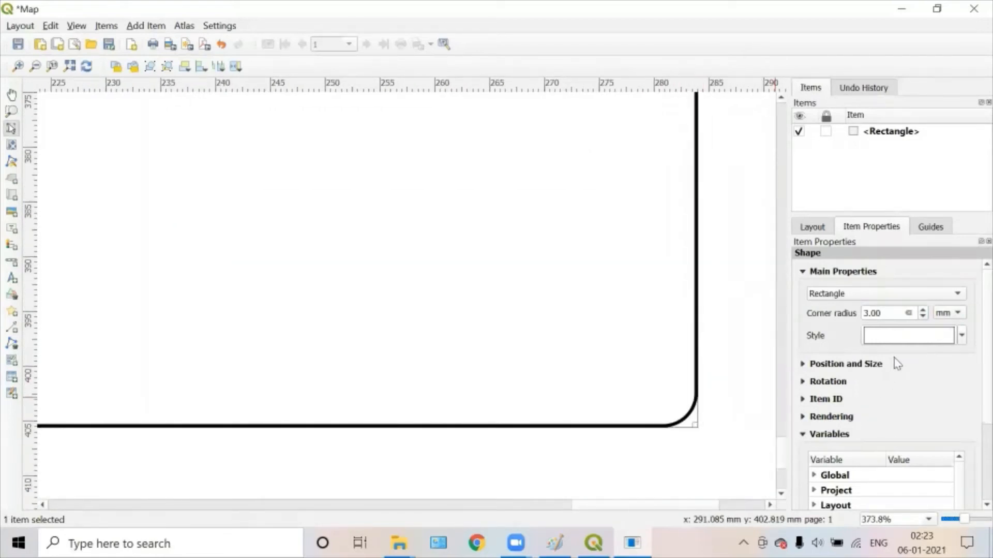
scroll(824, 353, "down", 2)
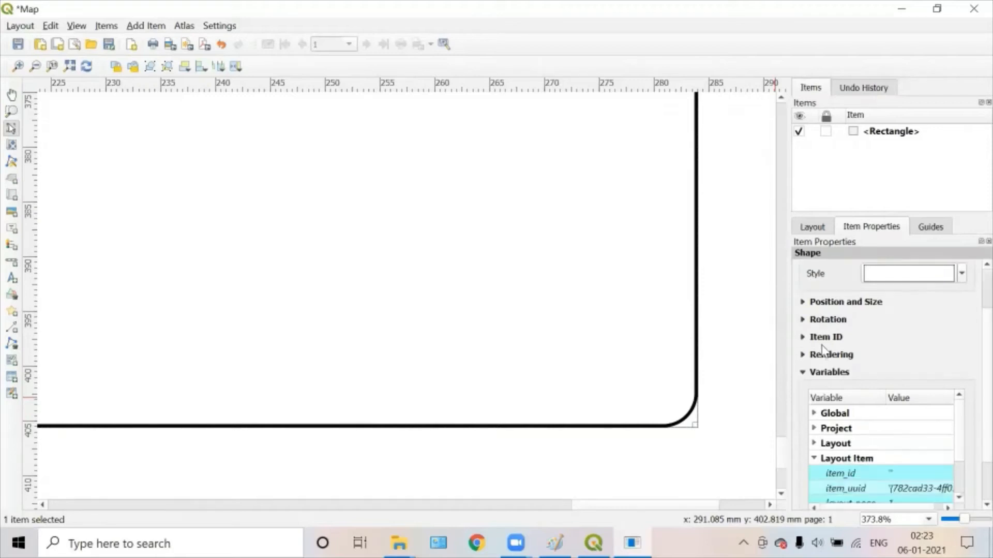
scroll(829, 344, "up", 2)
key("ctrl+0")
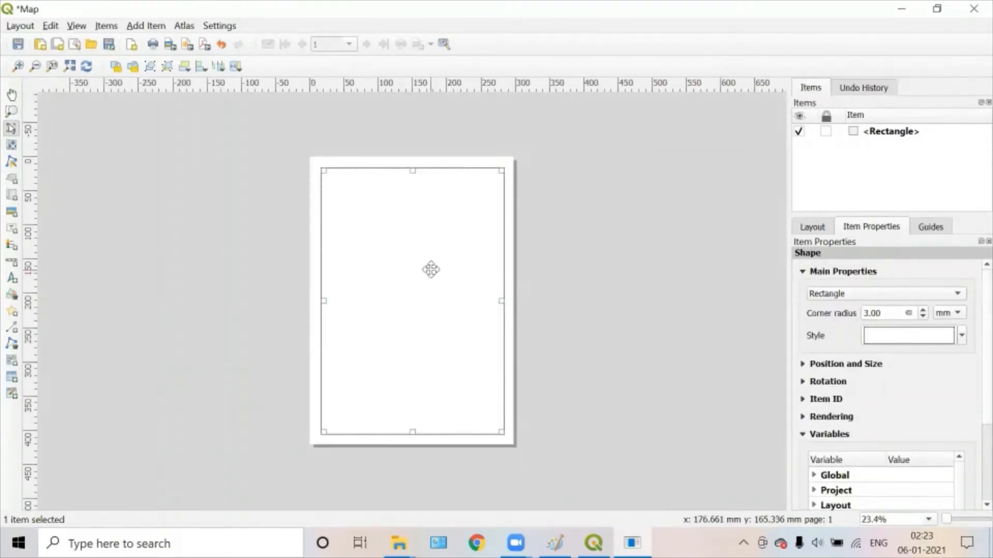
left_click(507, 251)
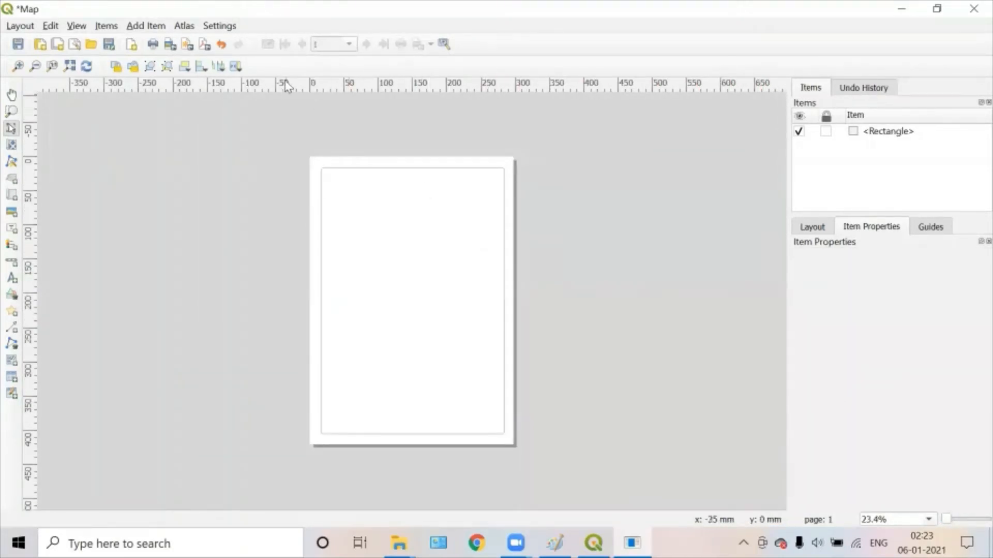
Step: Start adding a map item to the layout page
left_click(157, 27)
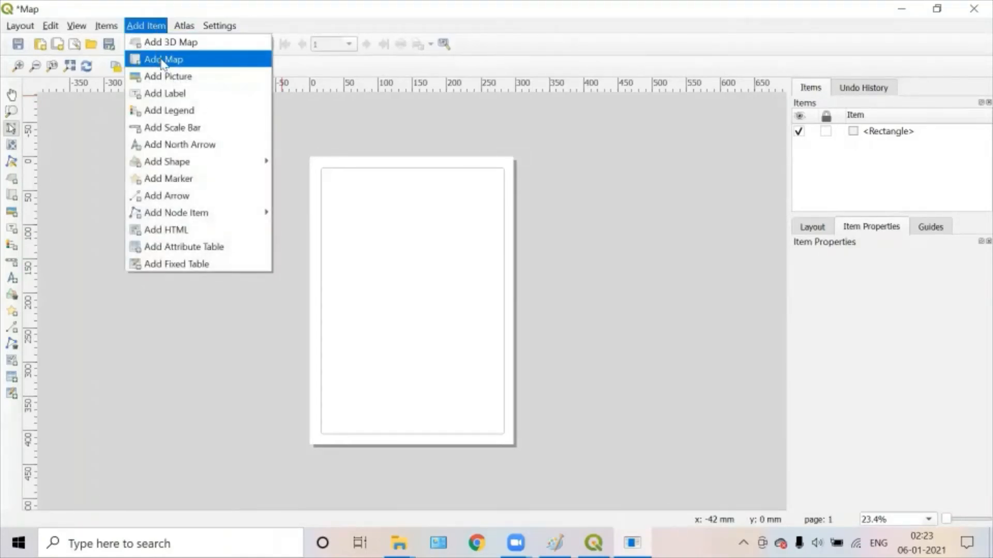
left_click(163, 60)
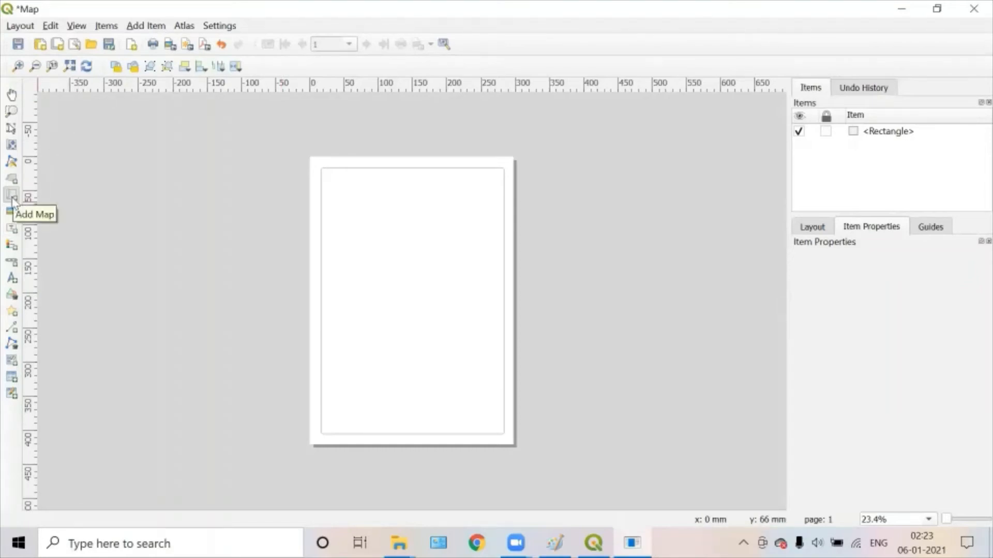
Step: Draw a map frame across the middle of the page and move it slightly upward within the border rectangle
left_click_drag(328, 233, 500, 397)
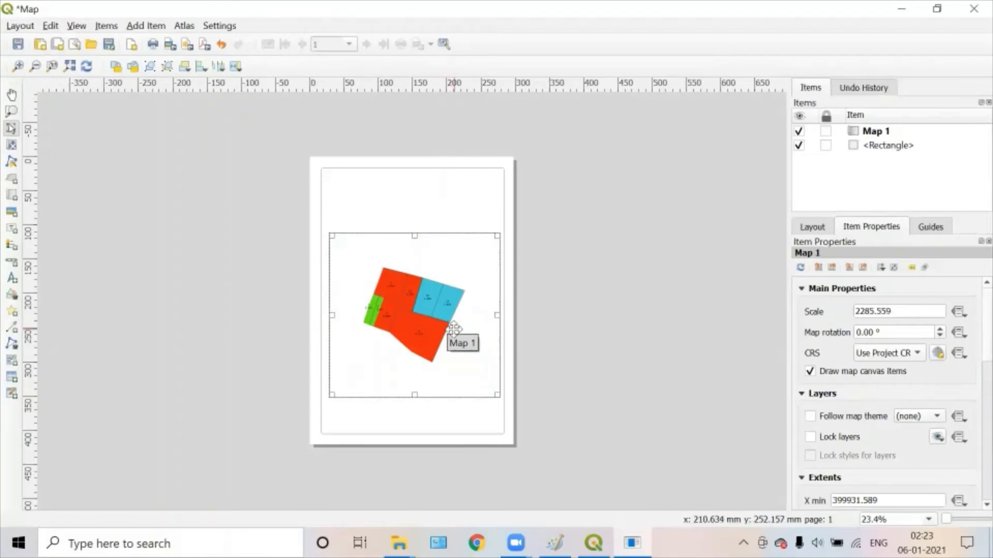
left_click_drag(452, 332, 451, 311)
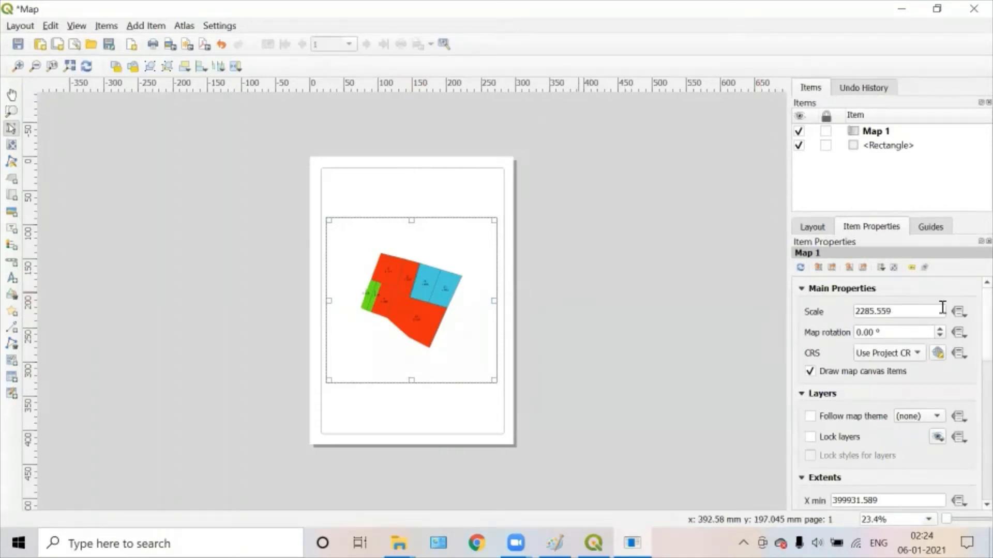
Step: Try scales of 2000 and 1800 for the parcel map
left_click_drag(903, 313, 826, 317)
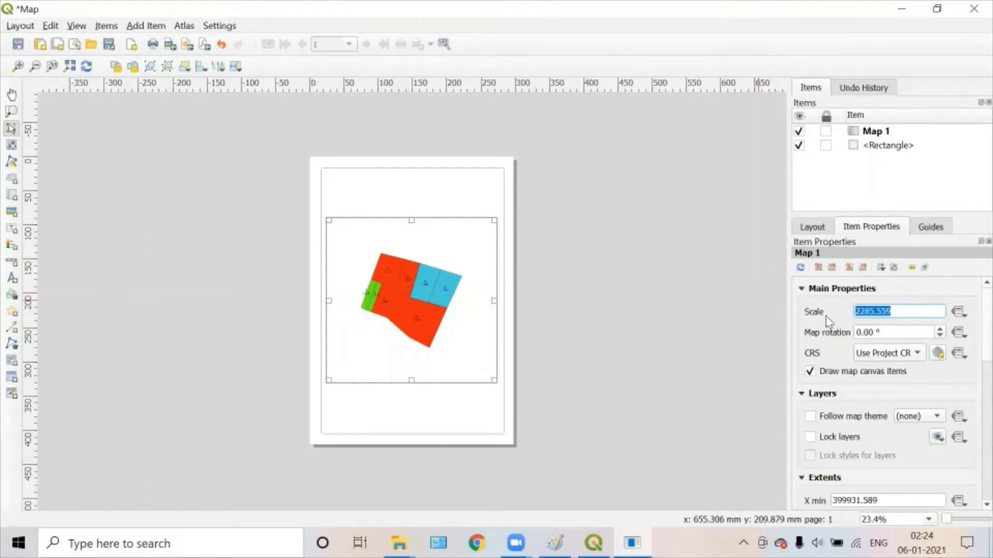
type("2000")
key("Return")
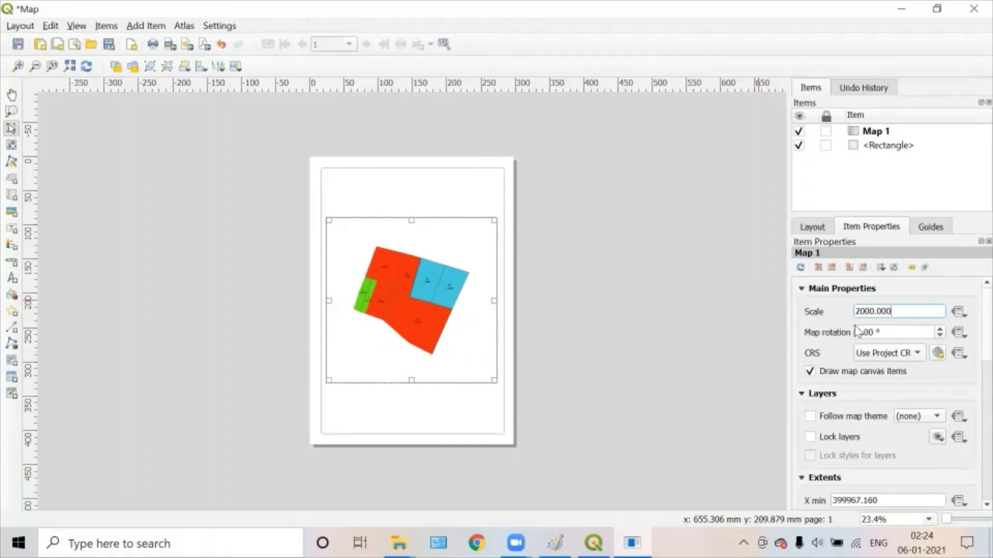
left_click_drag(904, 312, 848, 315)
type("1800")
key("Return")
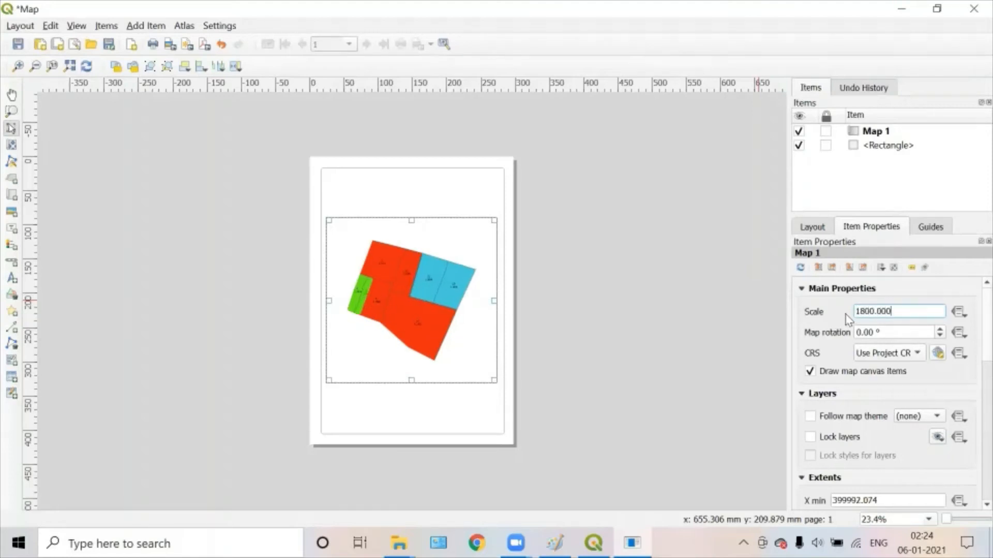
Step: Set the parcel map's scale to 1500 and clear the selection
left_click_drag(890, 316, 824, 316)
type("1500")
key("Return")
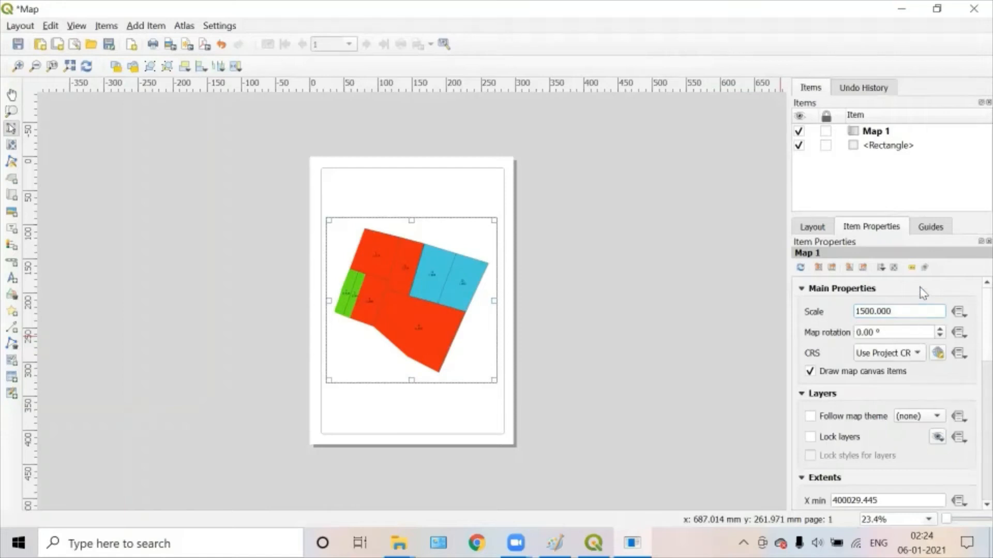
left_click(401, 405)
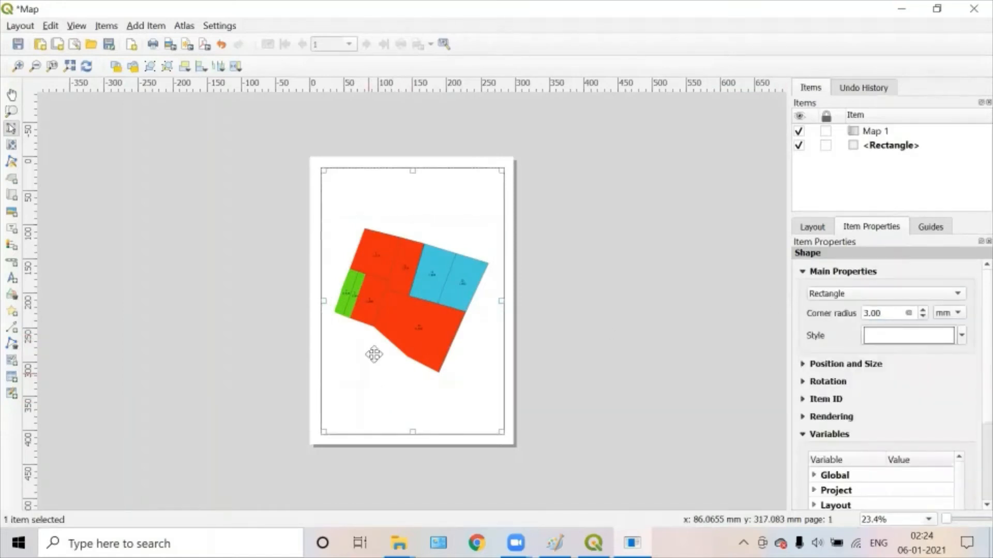
left_click(532, 372)
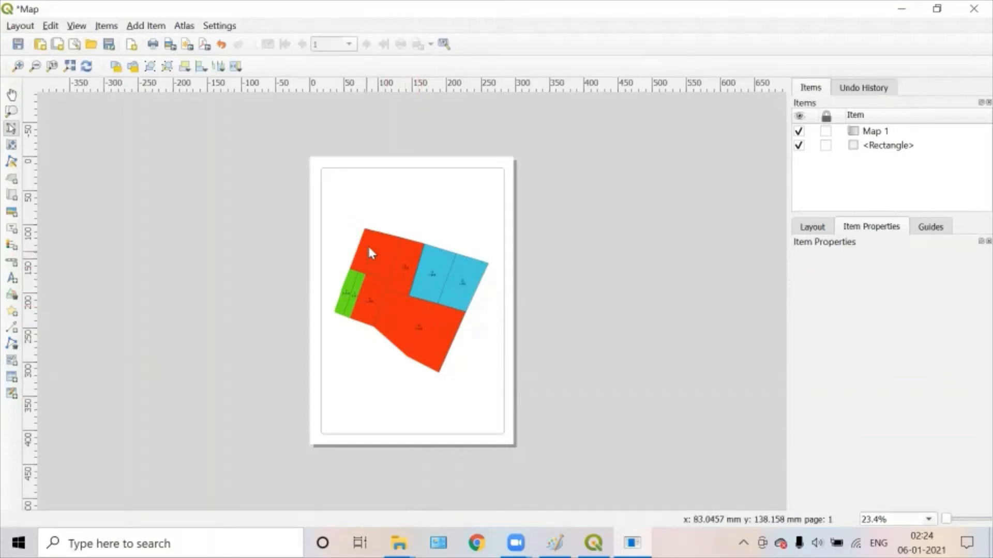
Step: Enable the frame around the parcel map
left_click(405, 280)
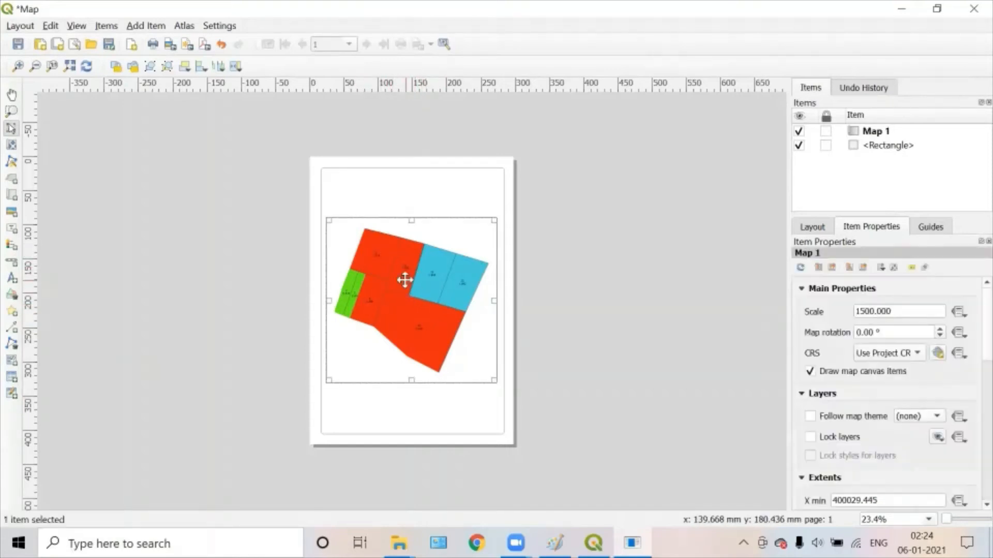
scroll(865, 396, "down", 8)
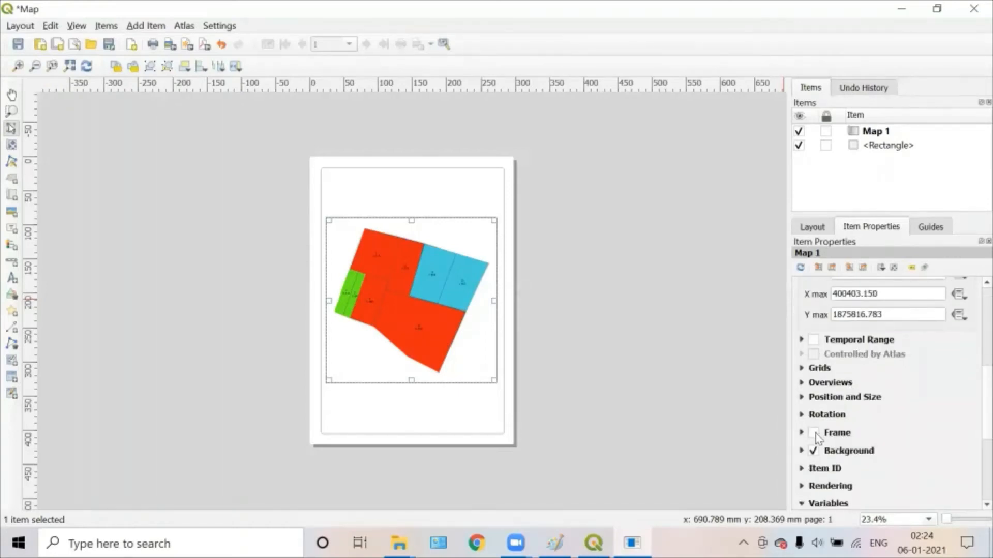
left_click(816, 434)
left_click(403, 393)
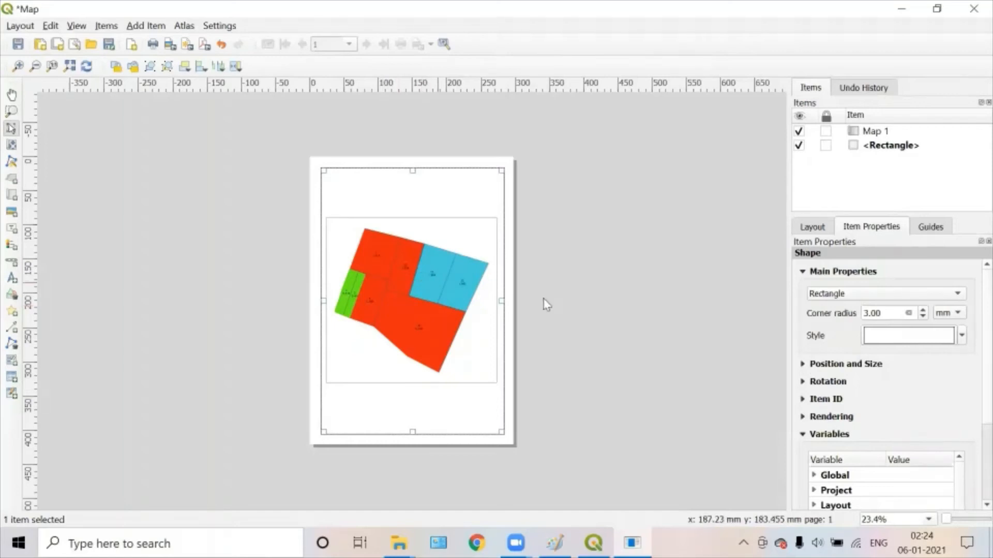
Step: Turn the parcel map's frame off again
scroll(854, 386, "down", 3)
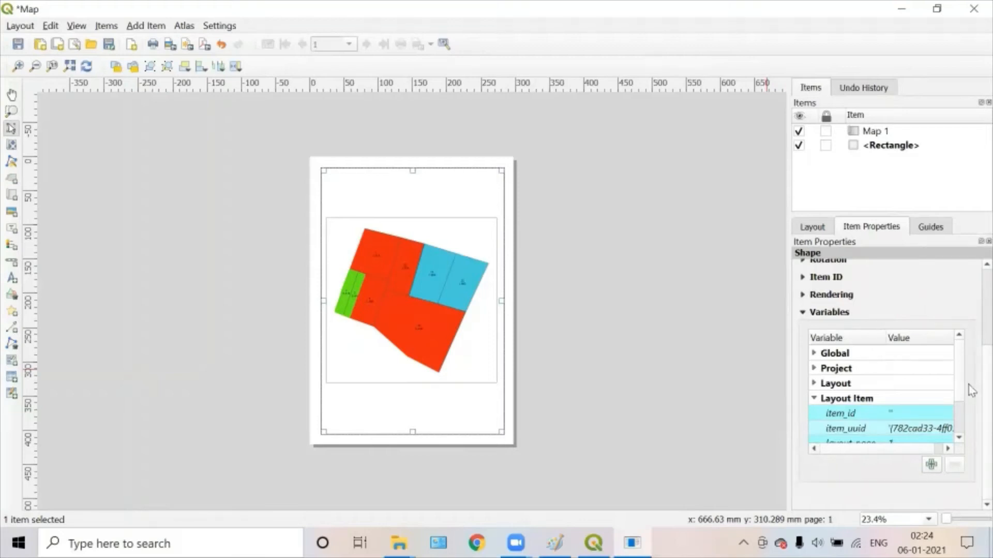
scroll(971, 391, "up", 3)
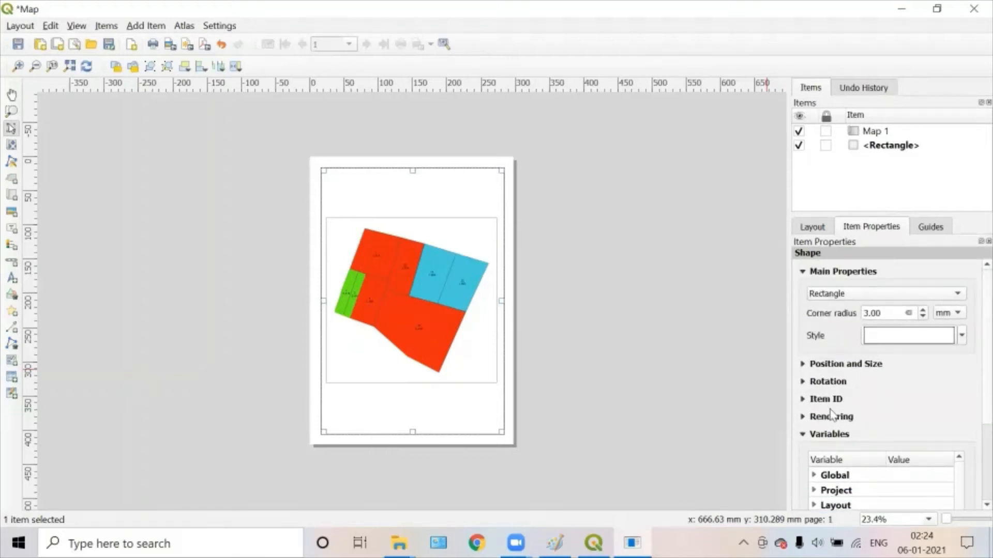
left_click(381, 275)
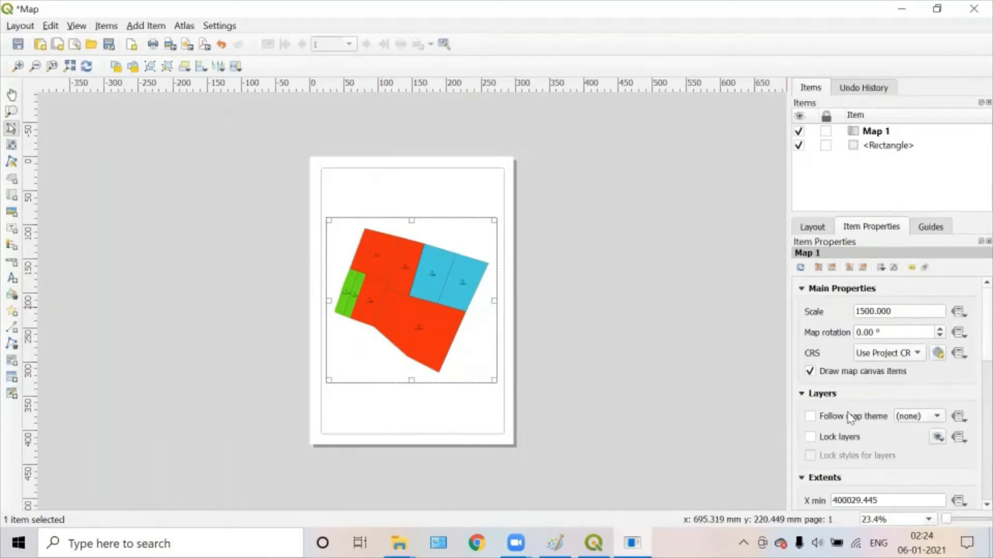
scroll(850, 418, "down", 7)
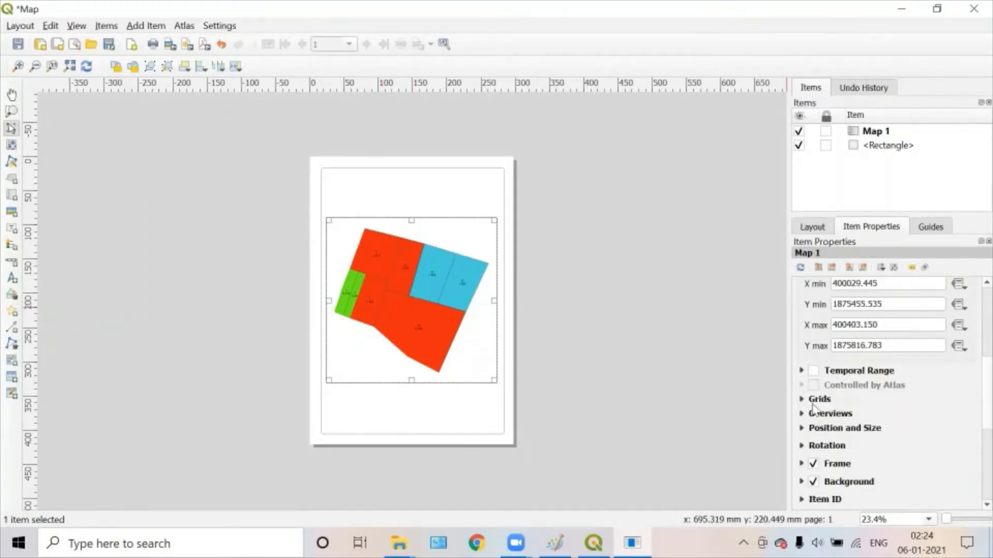
scroll(873, 386, "up", 5)
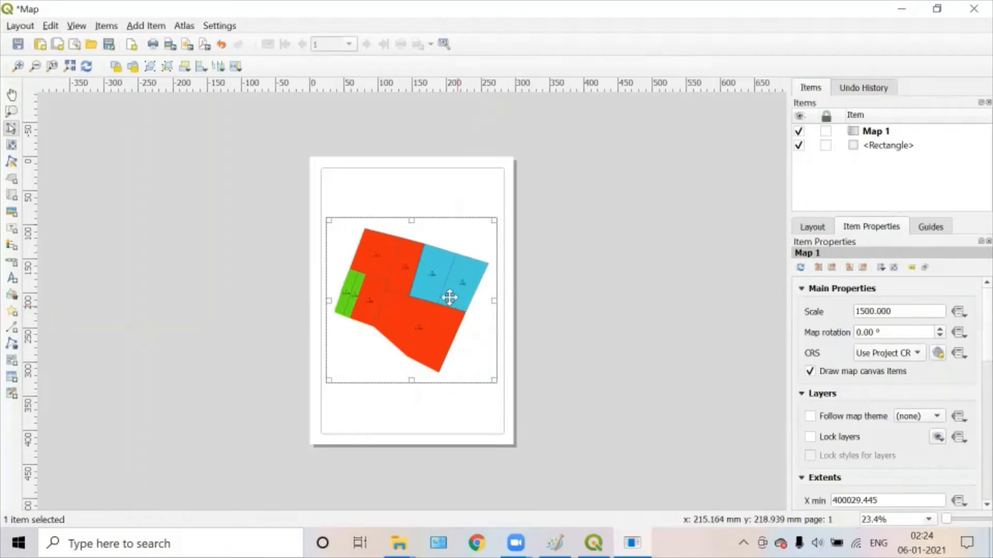
left_click(442, 393)
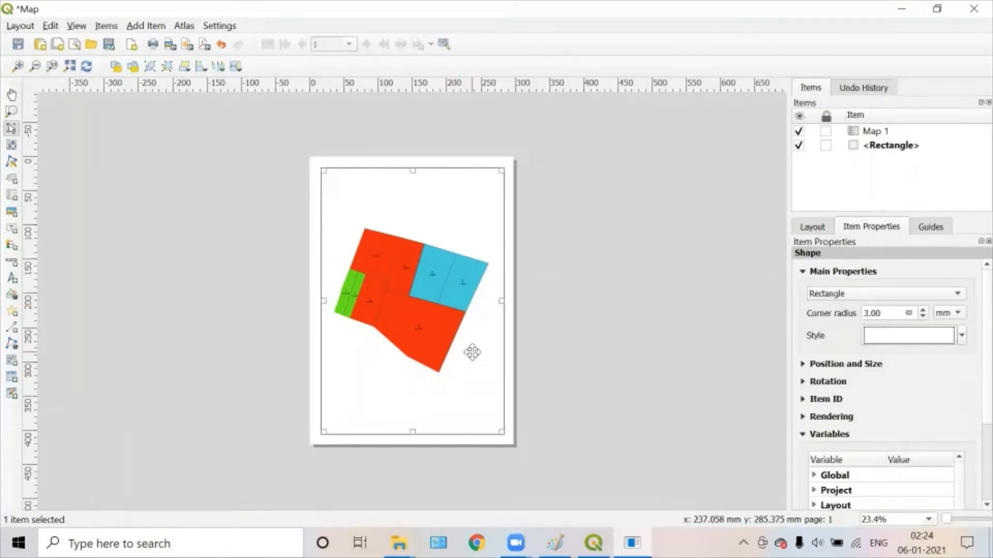
Step: Lock the layers and layer styles of the parcel map
left_click(421, 320)
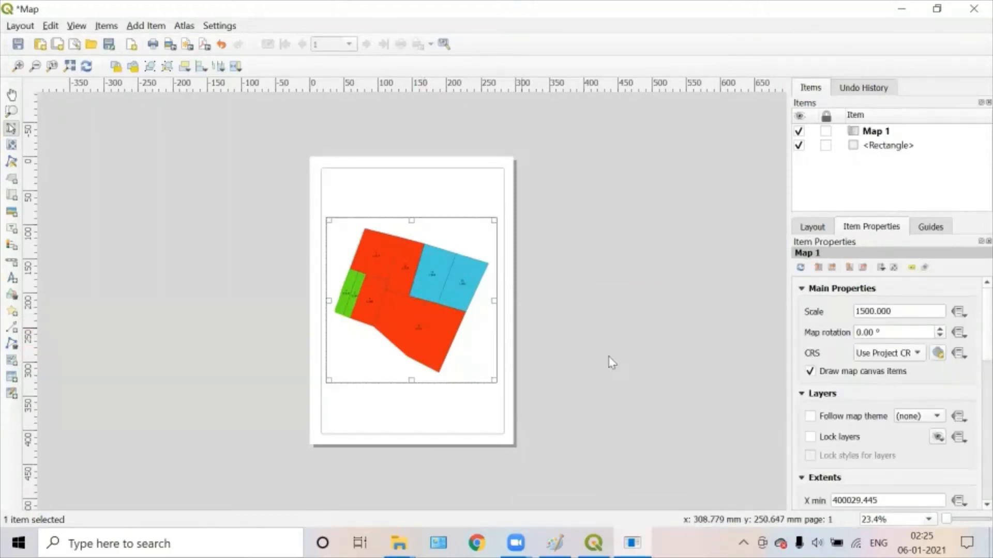
left_click(810, 437)
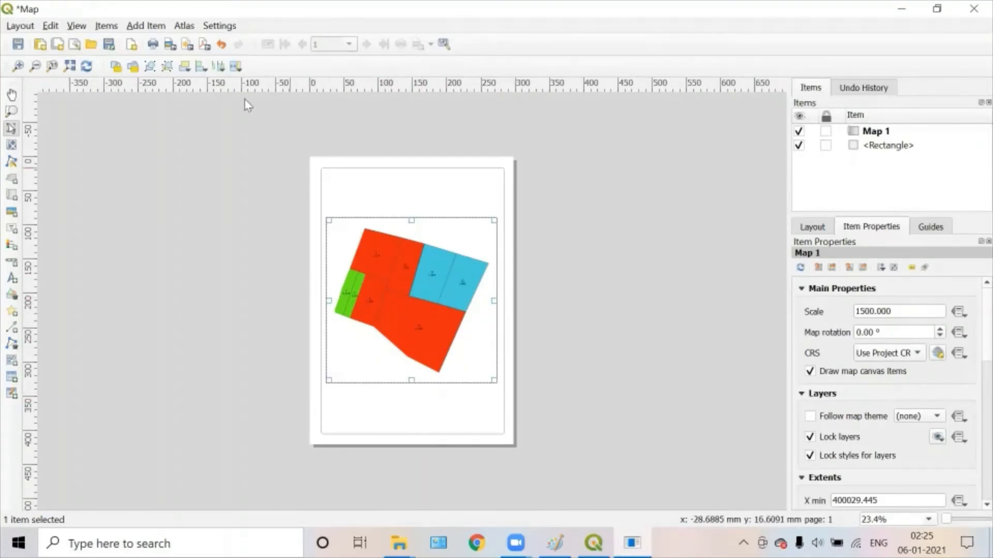
Step: Add a small second map below the parcel map, in the lower-left corner of the page border
left_click(148, 27)
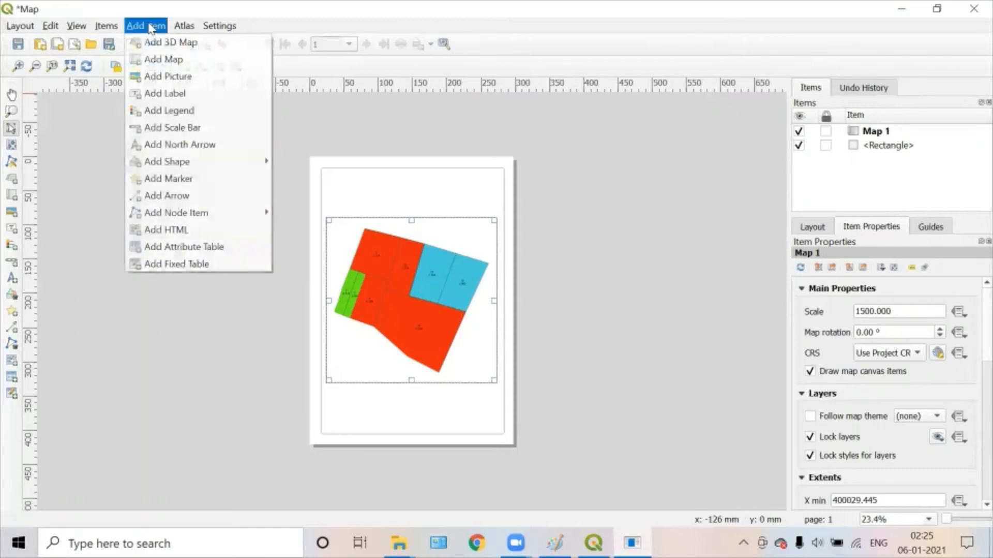
left_click(156, 60)
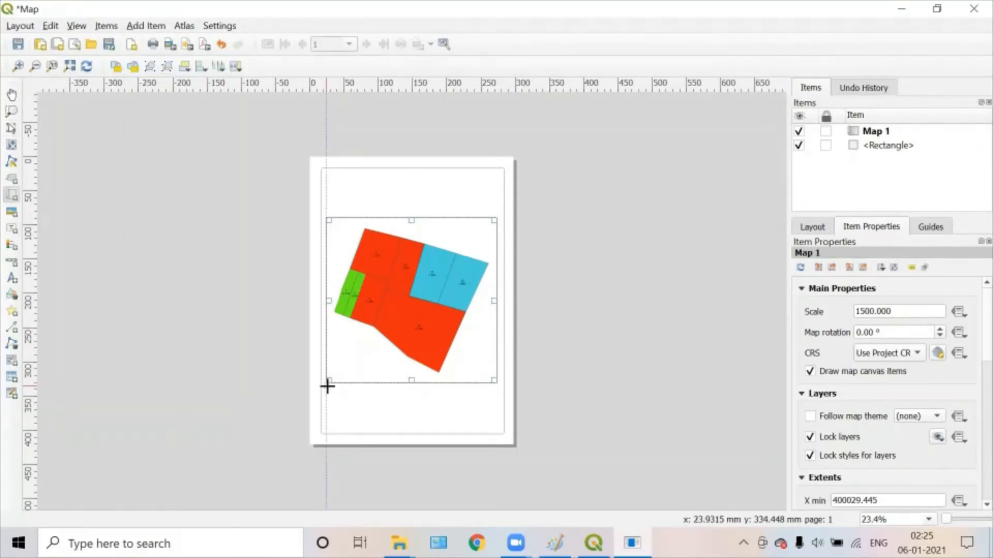
scroll(326, 383, "up", 2)
scroll(324, 384, "down", 1)
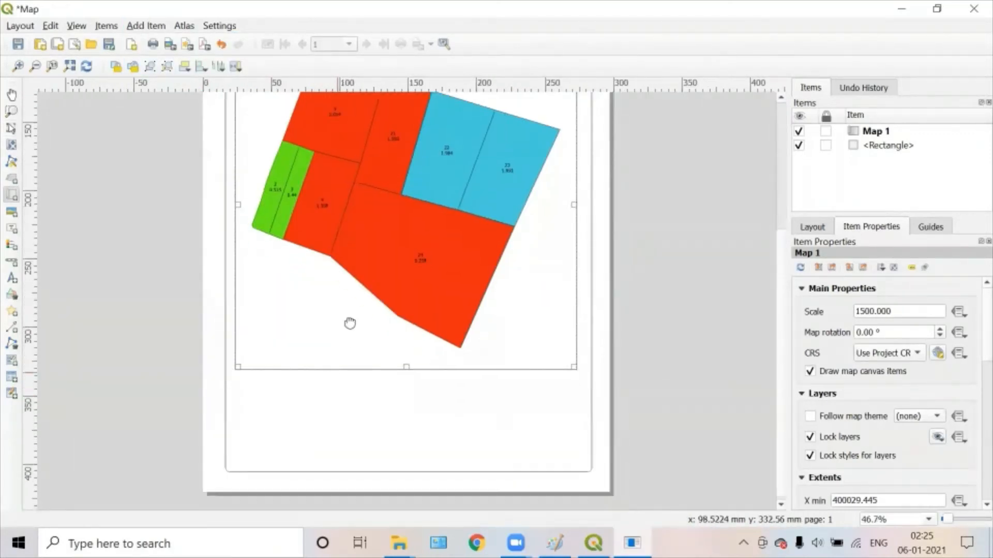
left_click_drag(235, 368, 378, 463)
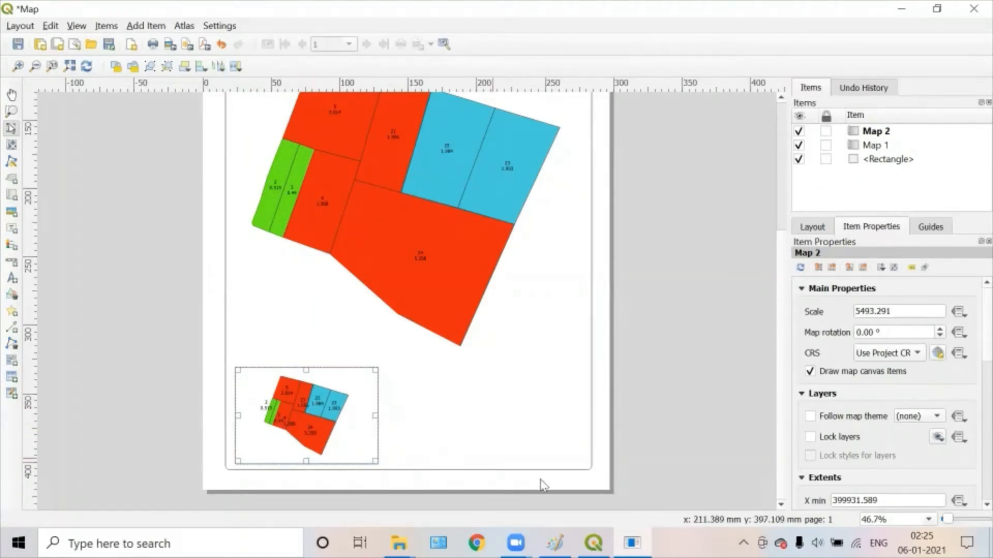
Step: In the main QGIS window, hide the polygon layer, show group1 and fit its whole imagery in the canvas
left_click(593, 543)
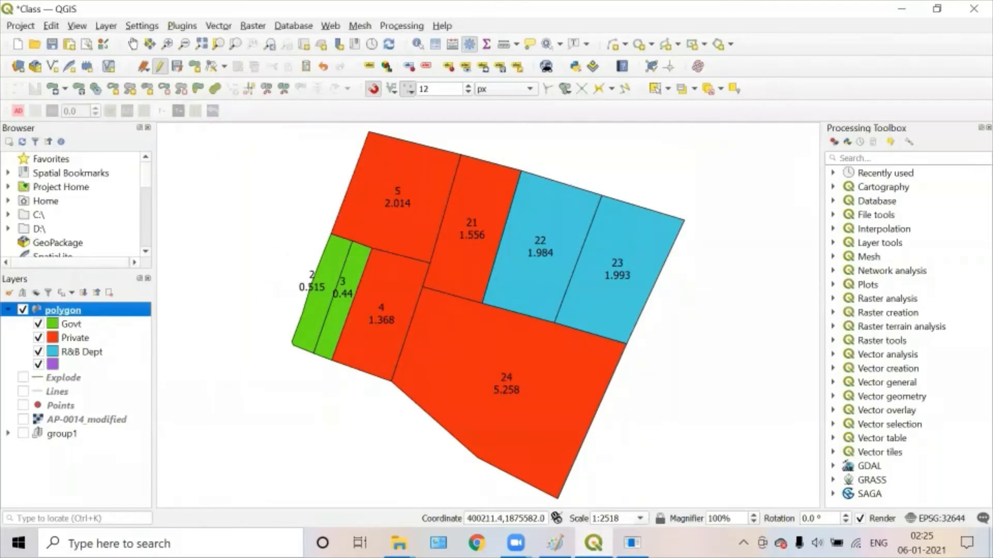
left_click(23, 310)
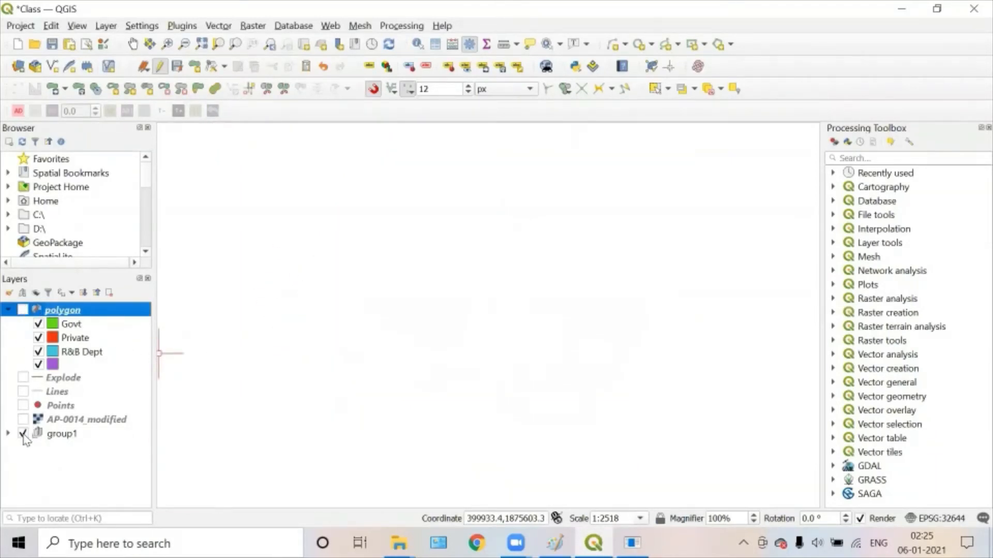
scroll(254, 372, "down", 4)
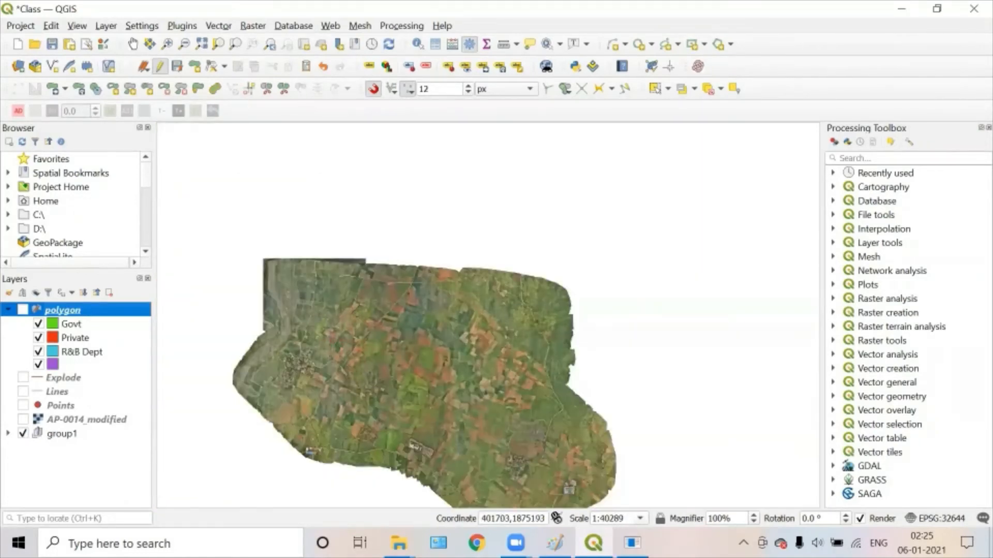
left_click_drag(257, 371, 272, 274)
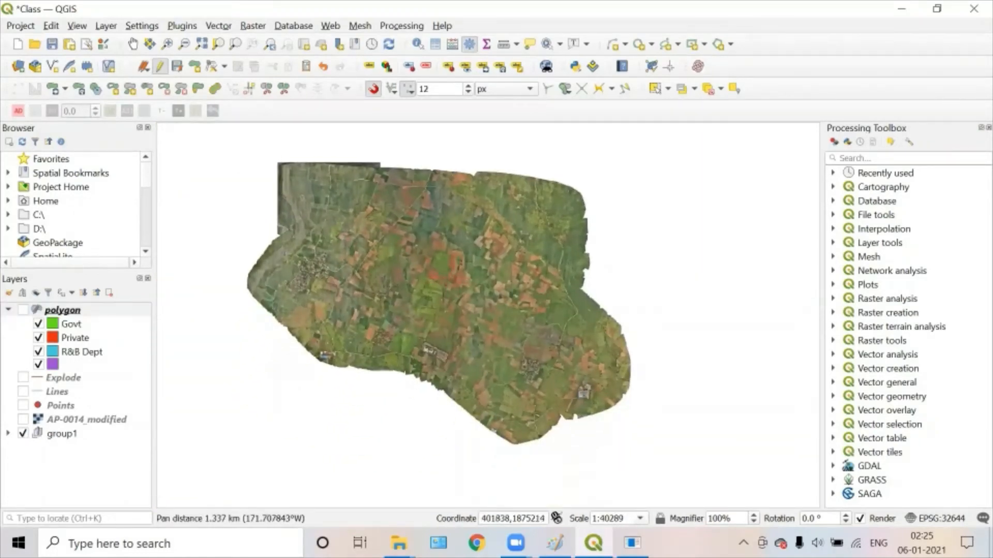
scroll(380, 281, "up", 1)
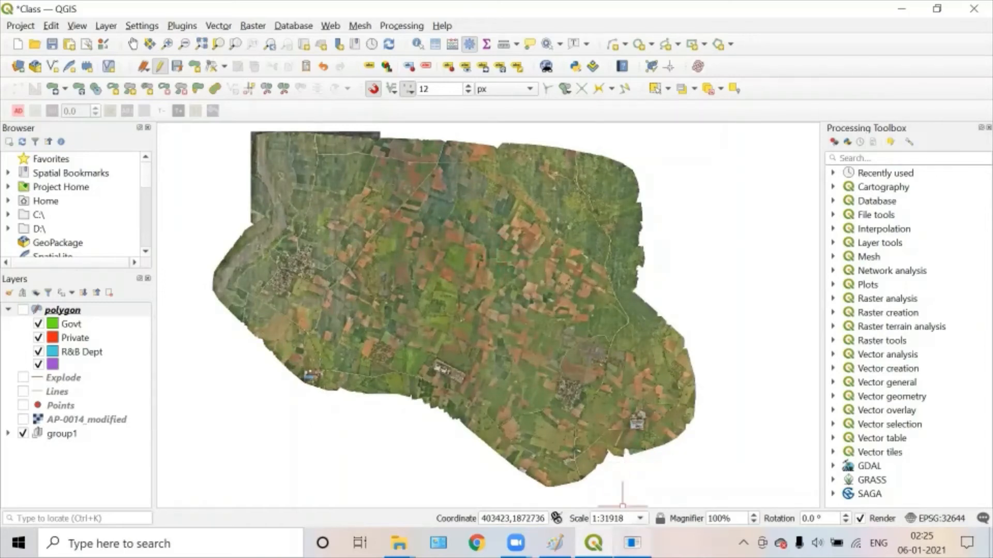
Step: Return to the print layout and refresh the small second map to match the current canvas layers
left_click(631, 543)
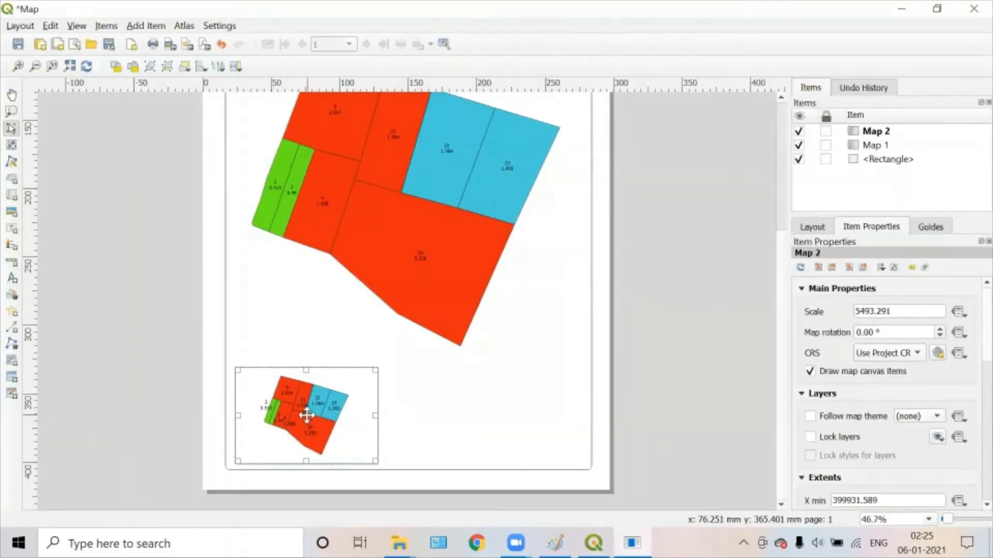
left_click(801, 268)
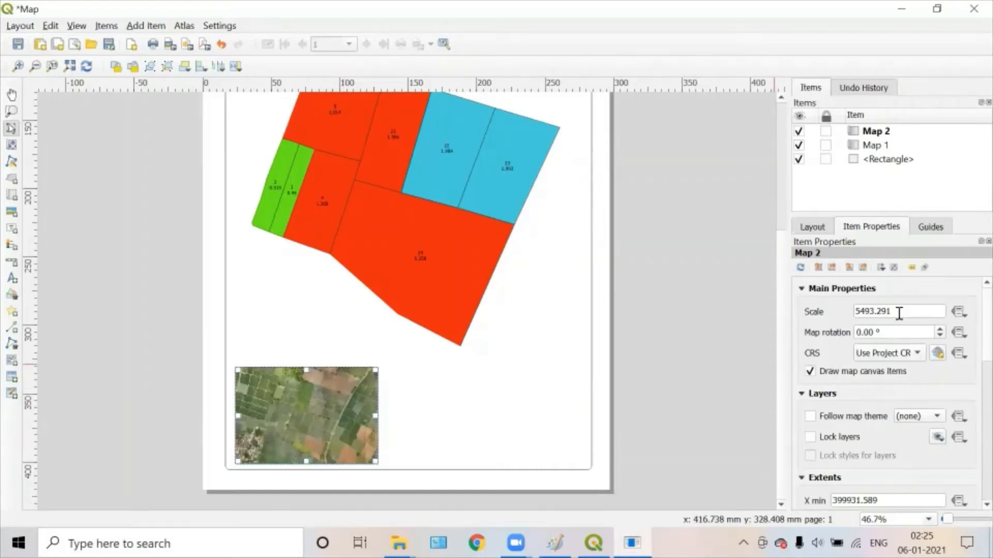
Step: Try scales of 1000 and 10000 for the small imagery map
left_click_drag(899, 311, 814, 317)
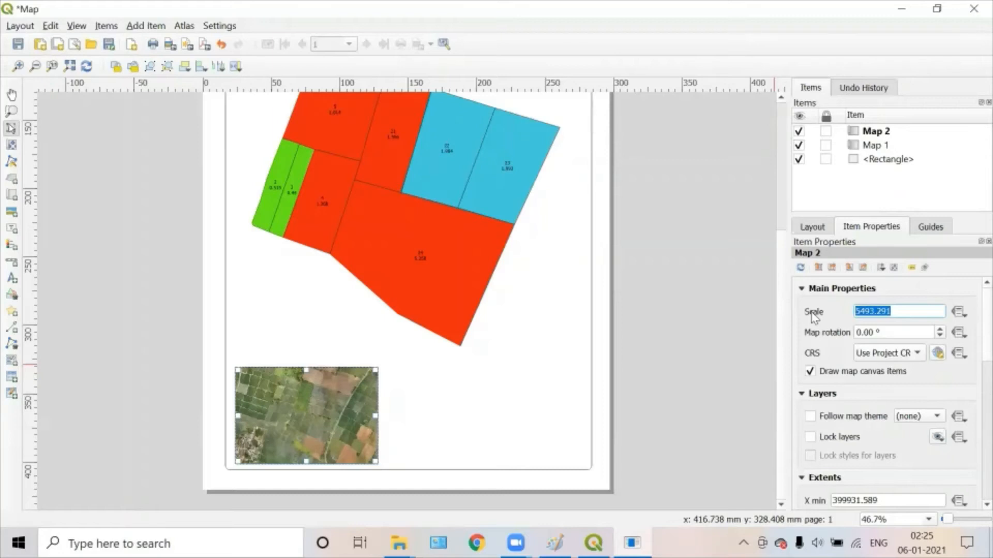
type("1000")
key("Return")
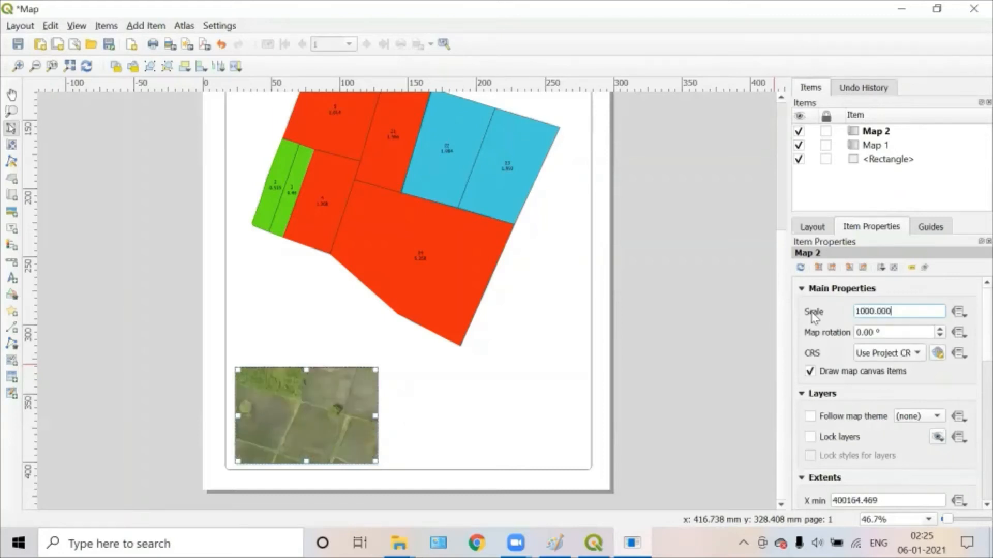
left_click_drag(895, 312, 838, 316)
type("1")
key("Return")
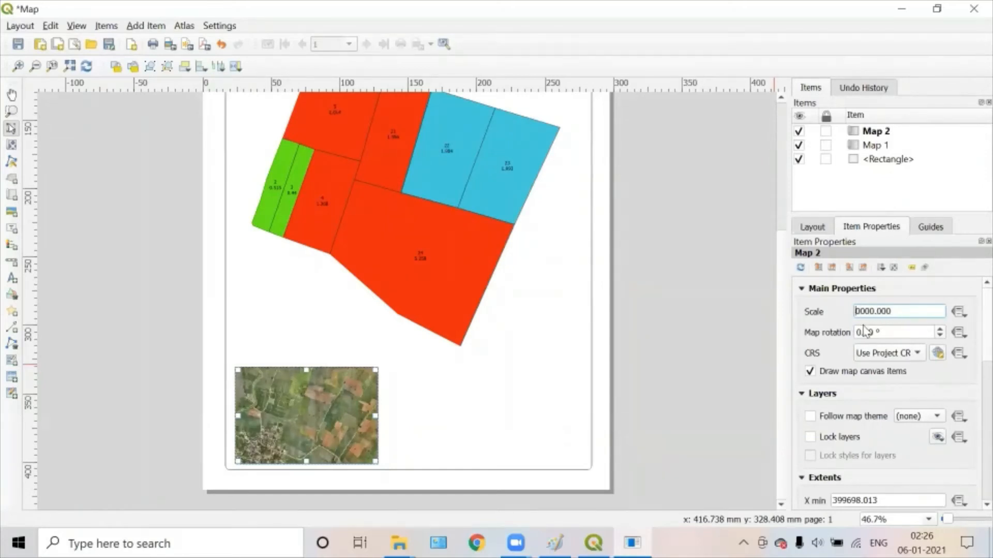
Step: Set the small imagery map's scale to 30000
key("End")
key("BackSpace")
key("BackSpace")
key("BackSpace")
key("BackSpace")
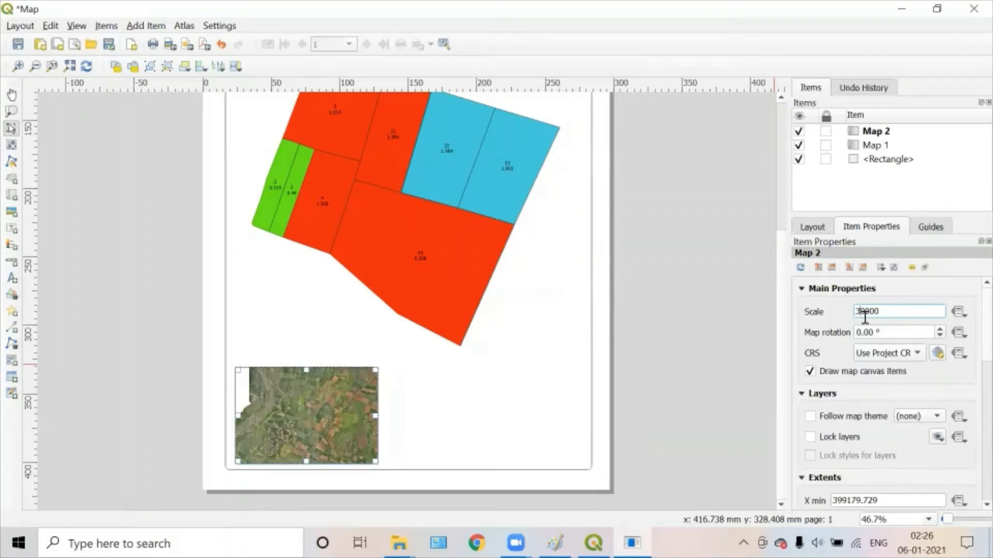
key("Return")
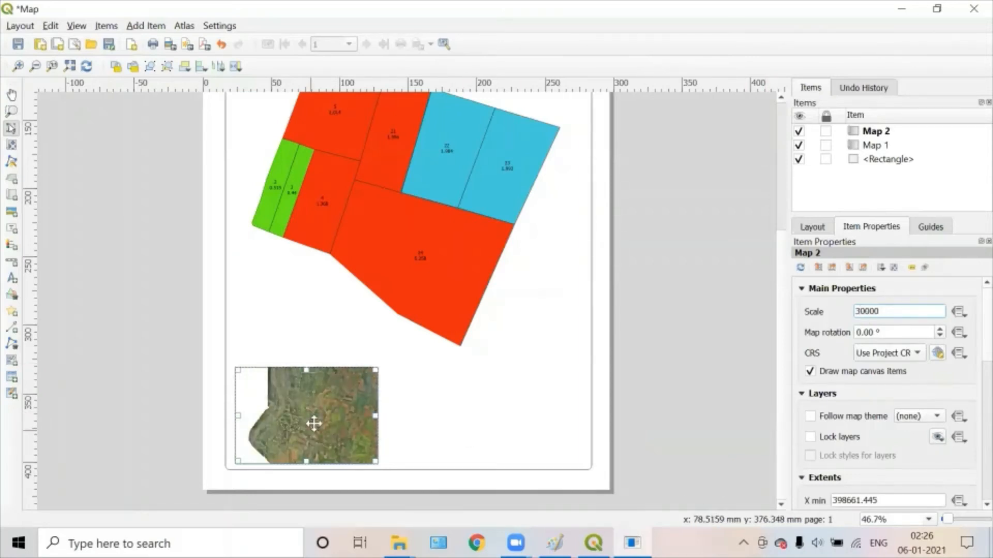
Step: Enlarge the small imagery map's frame and fit it into the lower-left corner inside the page border
left_click_drag(314, 421, 324, 379)
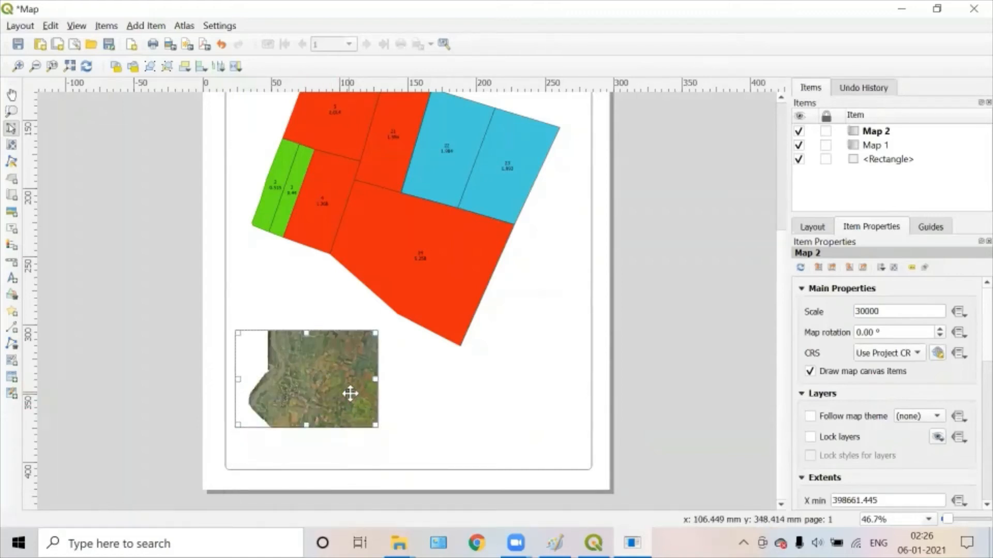
left_click_drag(376, 426, 386, 460)
left_click_drag(342, 411, 348, 419)
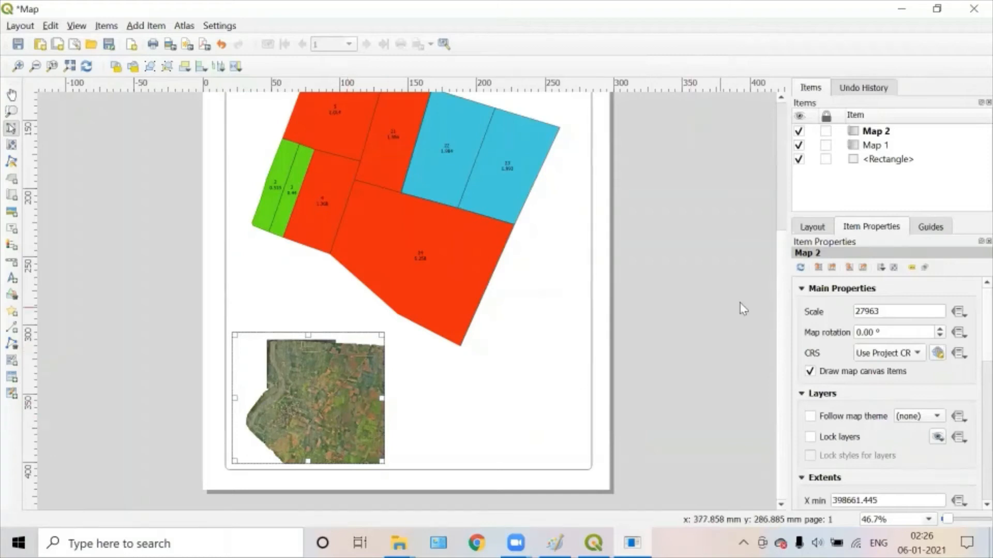
Step: Try a scale of 3500 for the small imagery map
left_click_drag(884, 311, 841, 310)
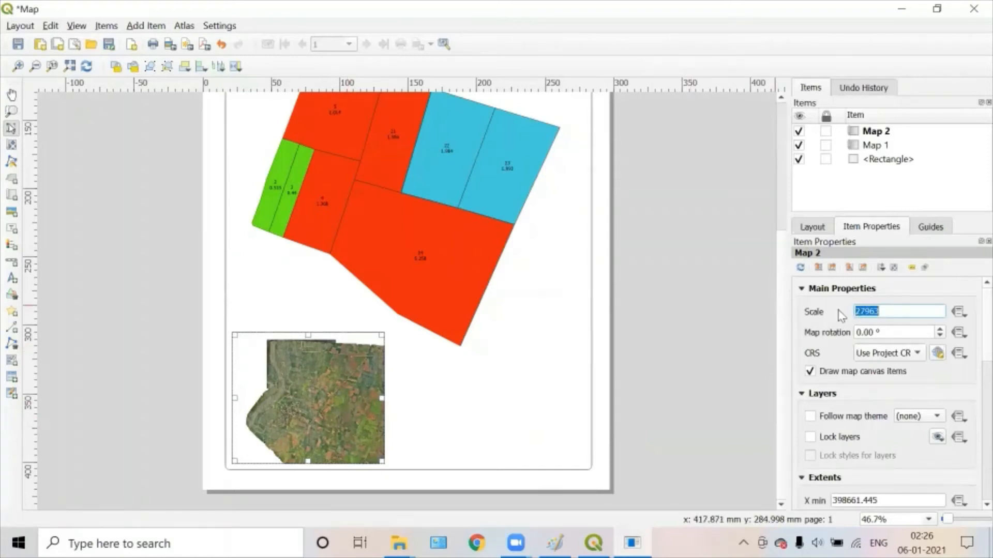
type("3500")
key("Return")
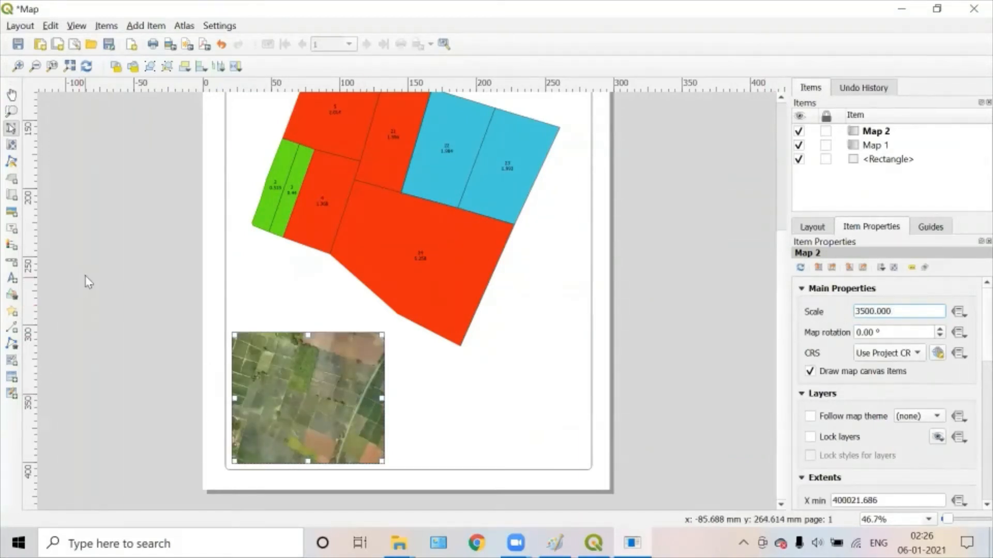
Step: Set the small imagery map's scale to 35000 and shift its content up and slightly left within the frame
left_click_drag(891, 312, 834, 311)
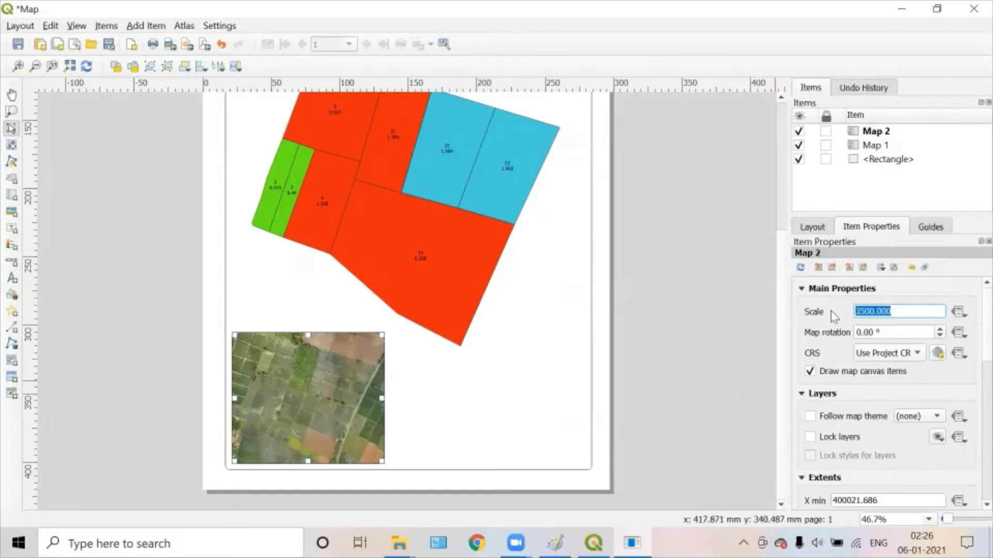
type("3")
key("Return")
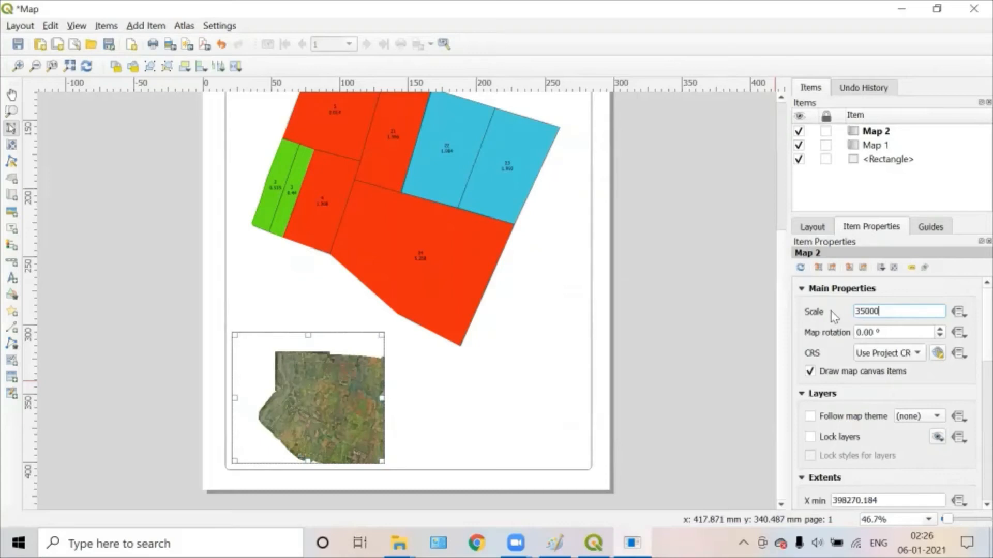
left_click(12, 145)
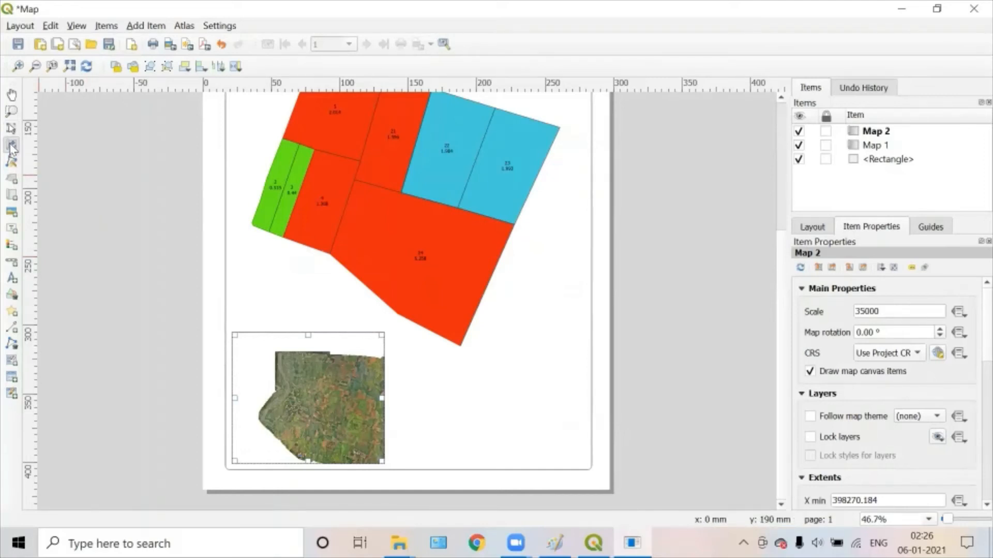
left_click_drag(315, 415, 305, 390)
Step: Add an overview to the small imagery map that marks the extent of Map 1
scroll(300, 411, "up", 2)
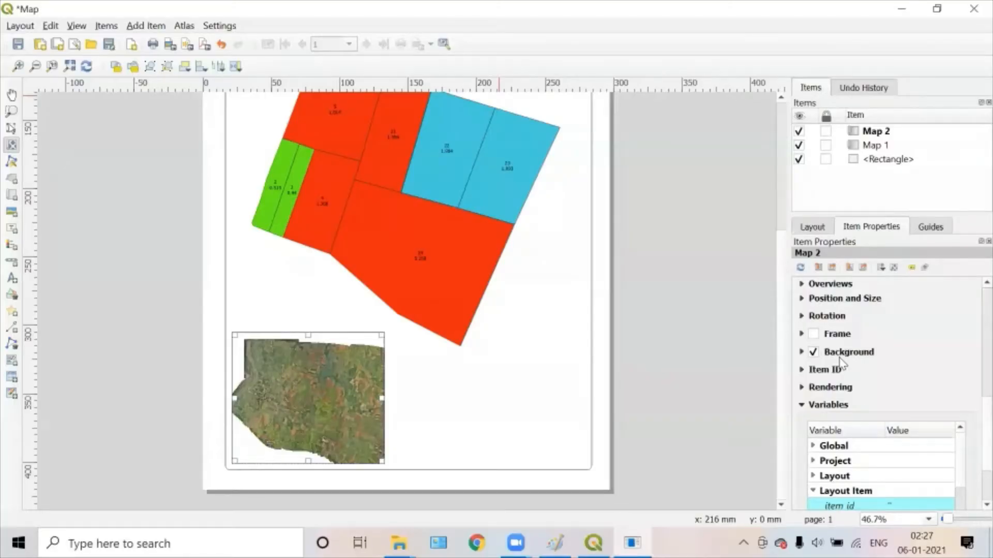
scroll(842, 354, "up", 1)
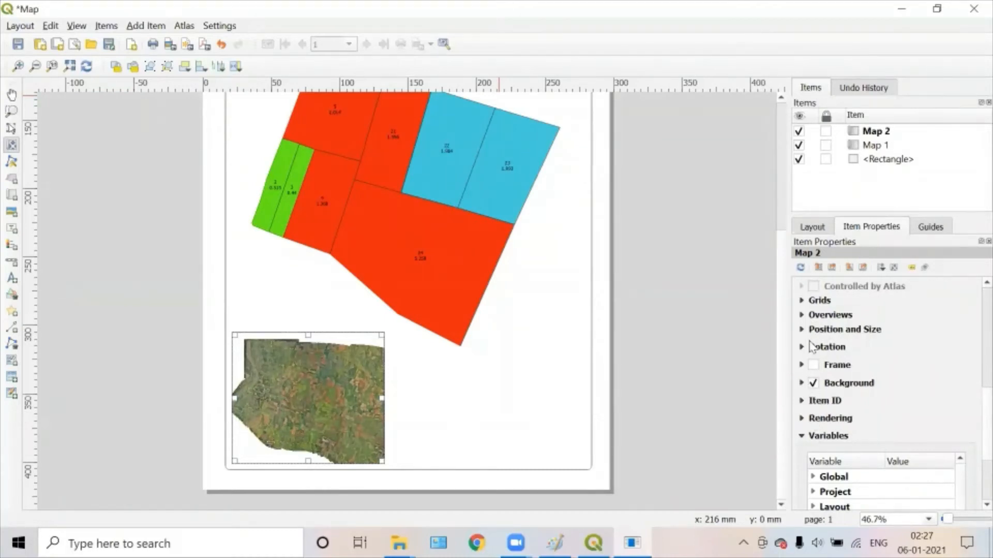
left_click(809, 317)
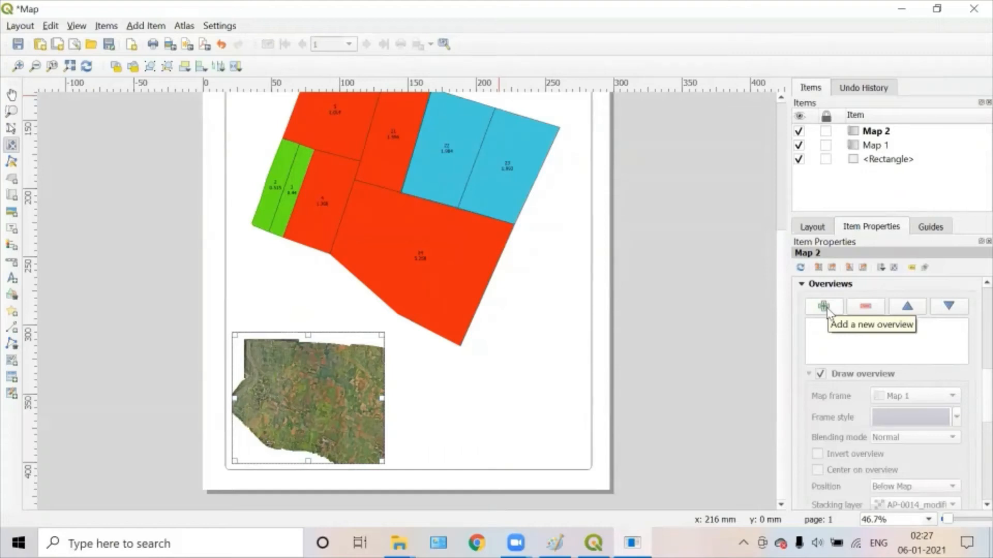
left_click(823, 306)
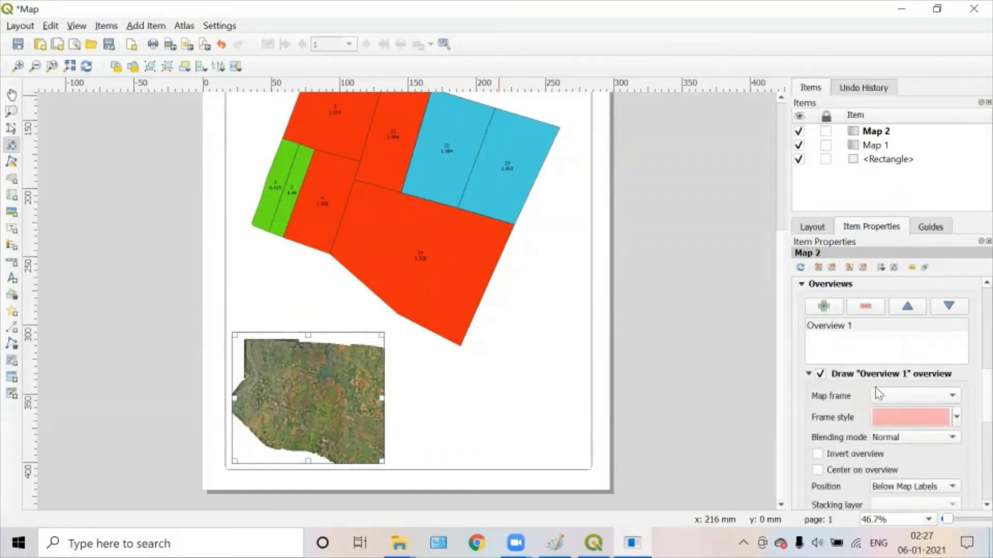
left_click(935, 401)
left_click(915, 398)
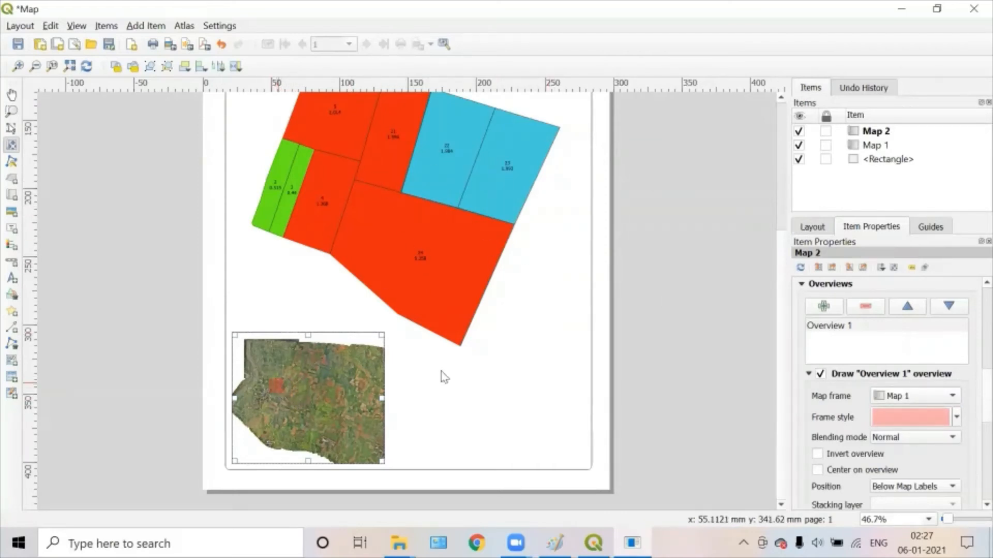
Step: Try yellow and orange fills with different opacity for the overview's extent marker
left_click(956, 418)
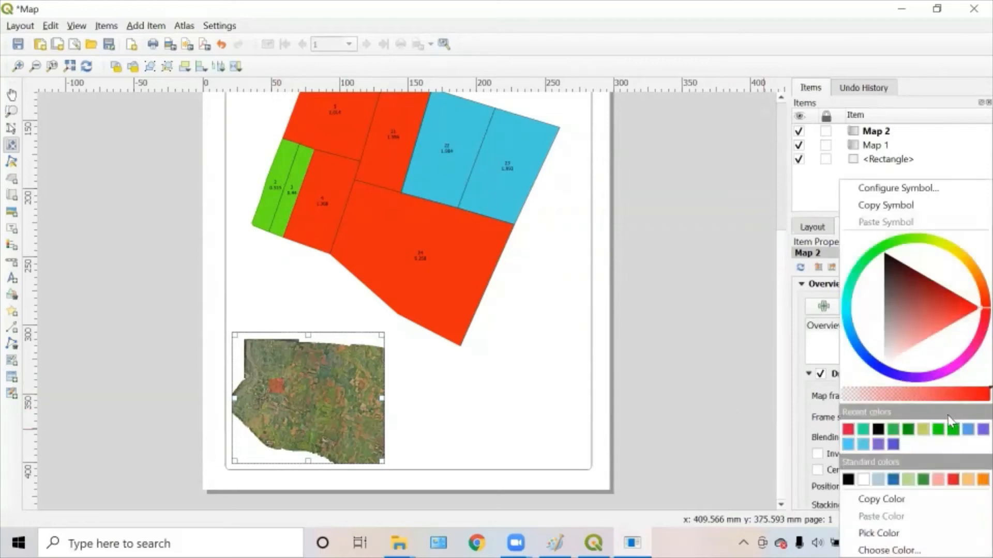
left_click(956, 254)
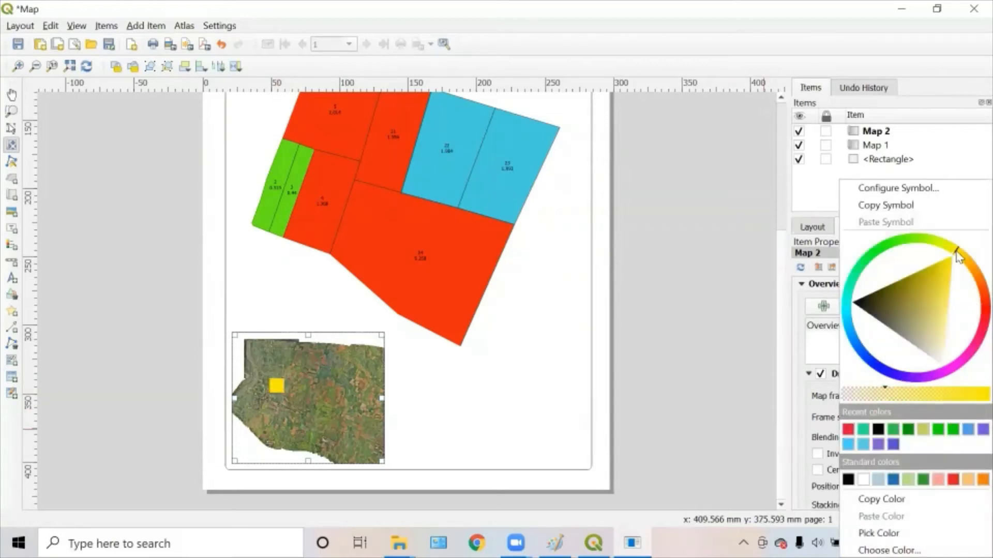
left_click_drag(959, 256, 964, 259)
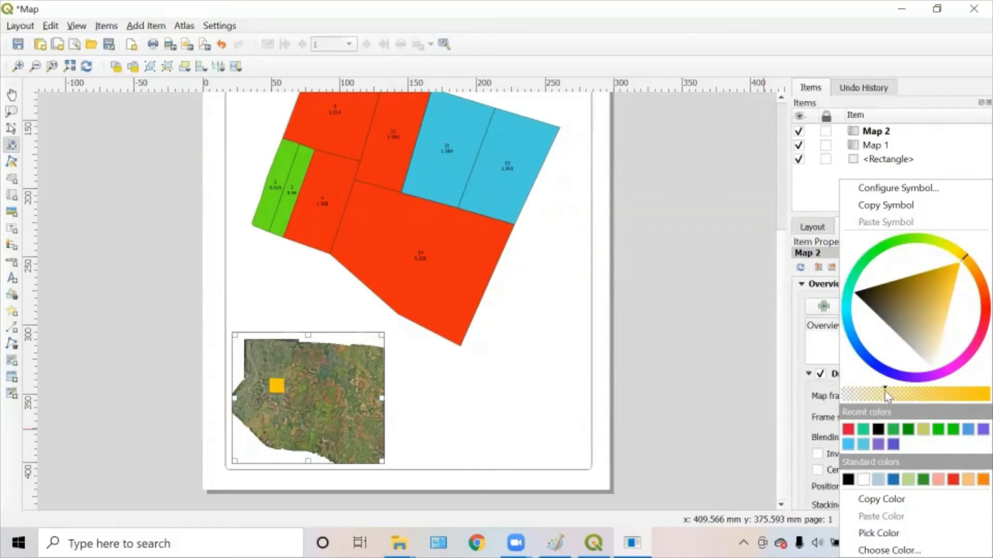
mouse_move(886, 395)
left_mouse_down()
mouse_move(873, 393)
mouse_move(886, 395)
left_mouse_up()
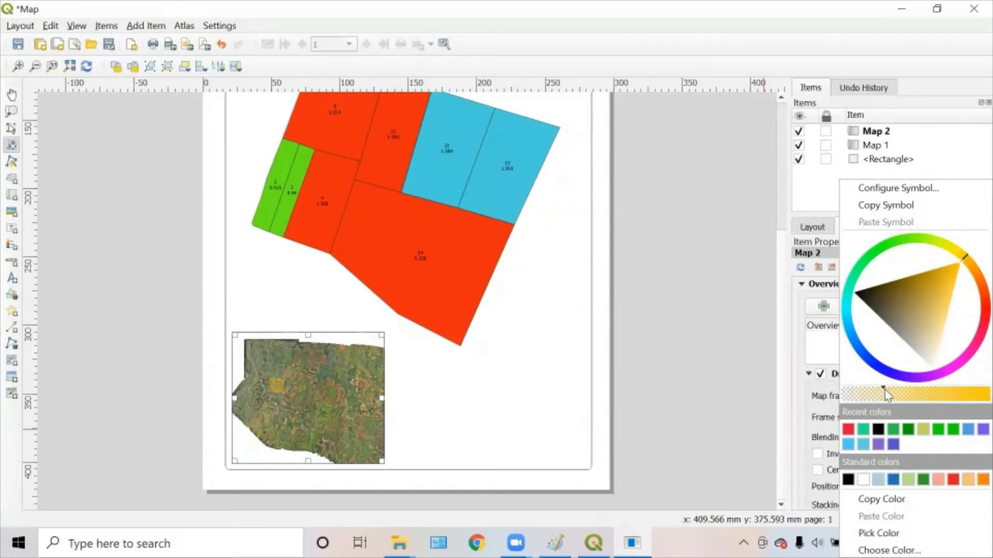
left_click(955, 255)
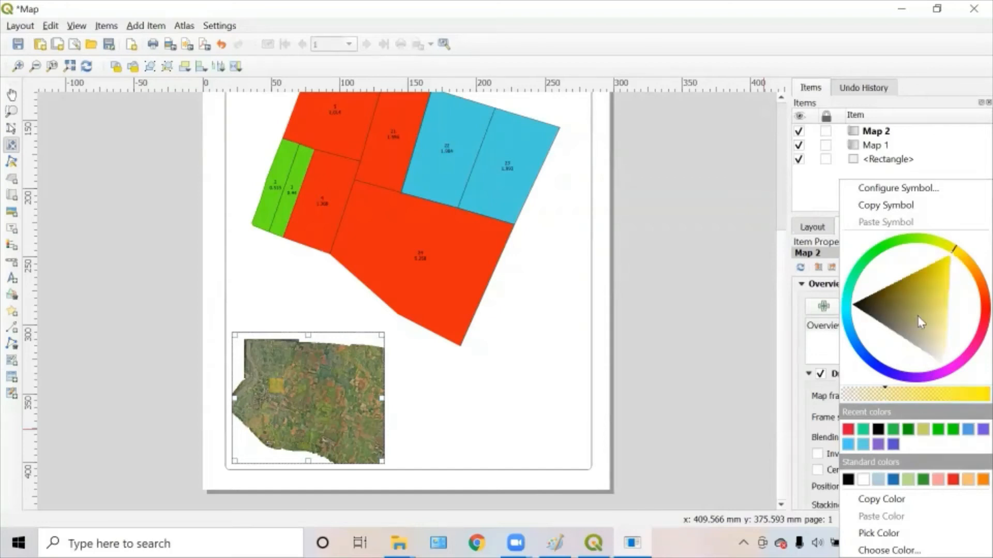
left_click(970, 276)
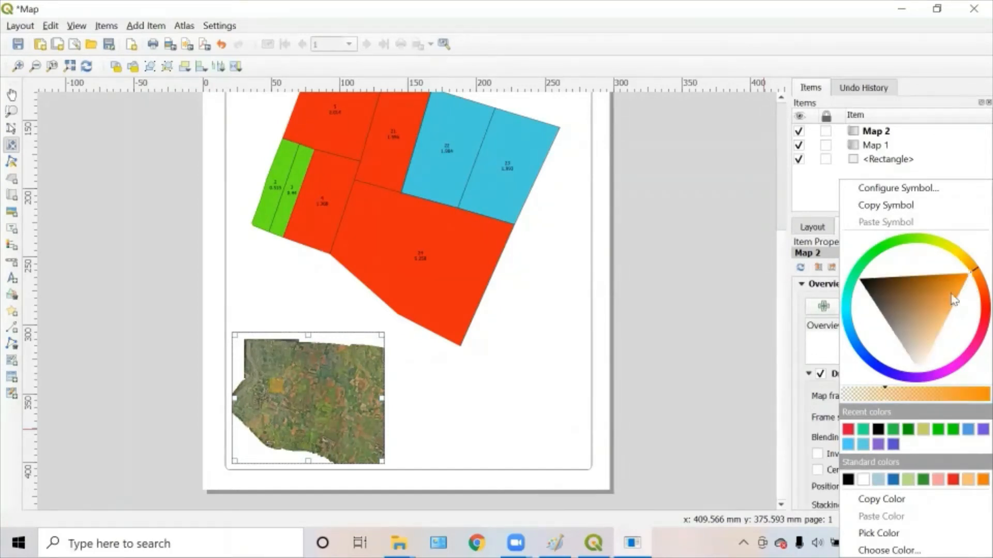
Step: Try a more transparent green fill for the overview's extent marker and look at its symbol settings
left_click(901, 243)
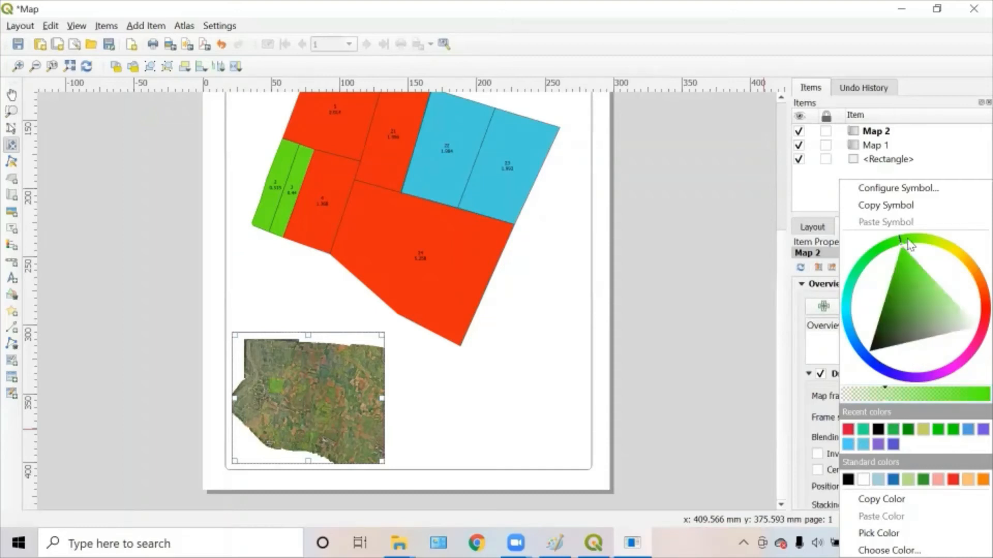
left_click(911, 246)
left_click_drag(885, 388, 879, 389)
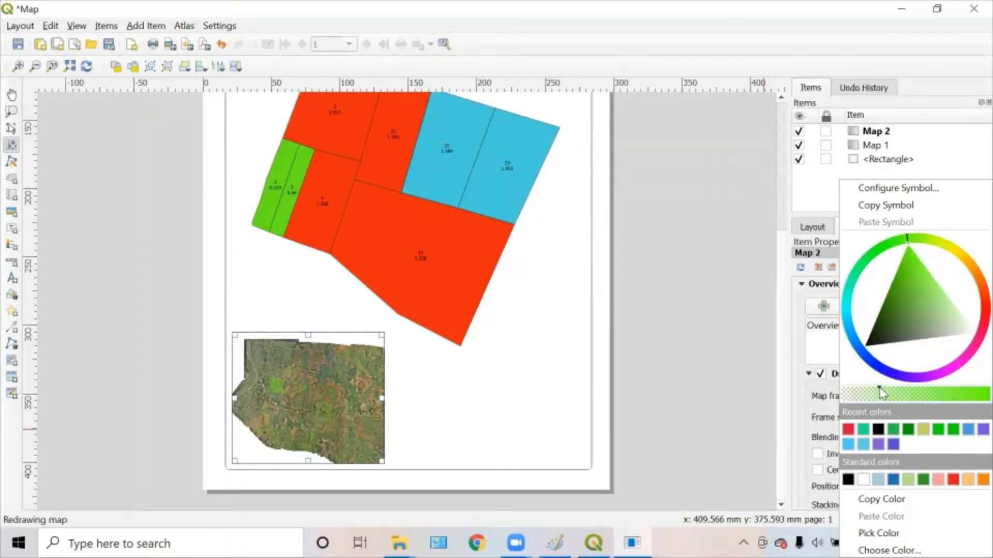
left_click(799, 376)
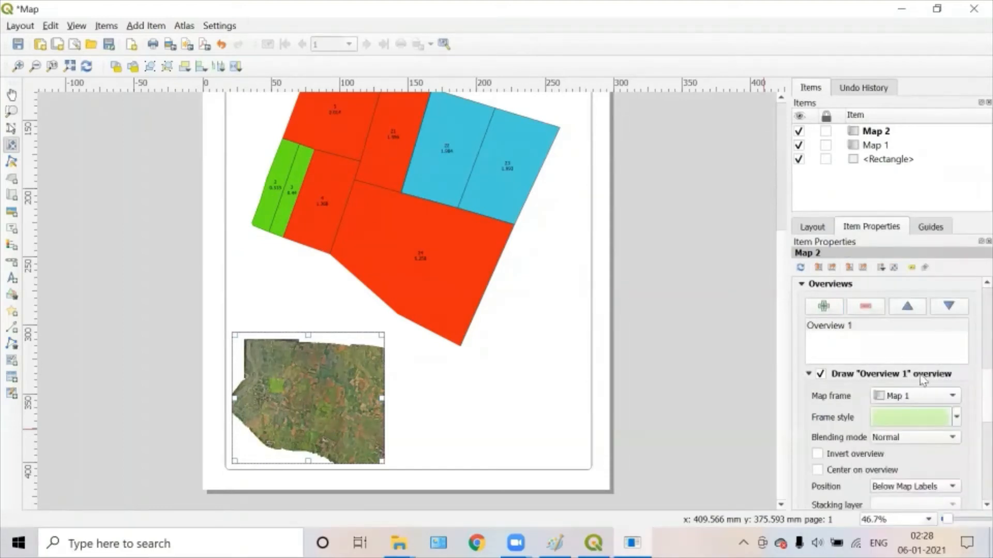
left_click(916, 415)
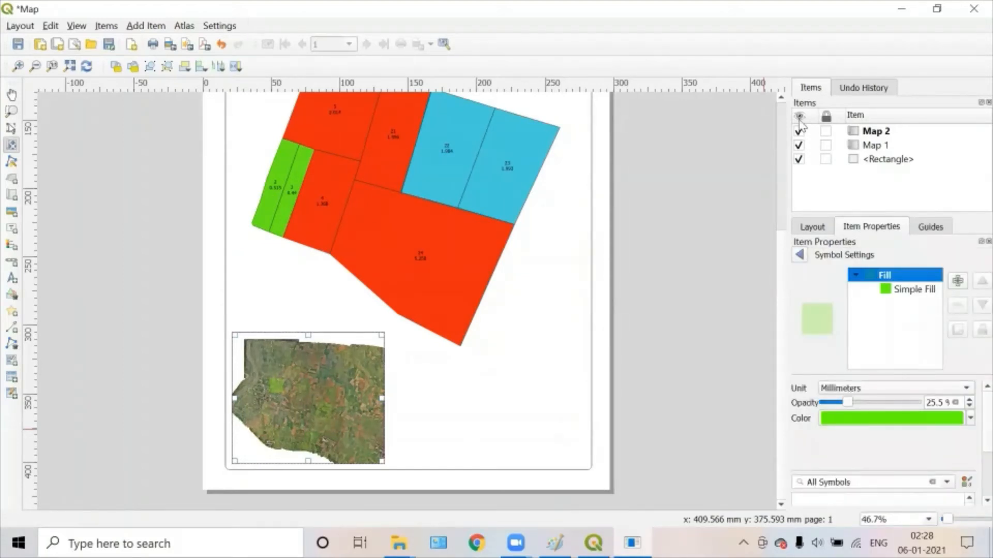
left_click(800, 255)
Step: Set the fill colour of the overview's extent marker to orange-red
left_click(955, 418)
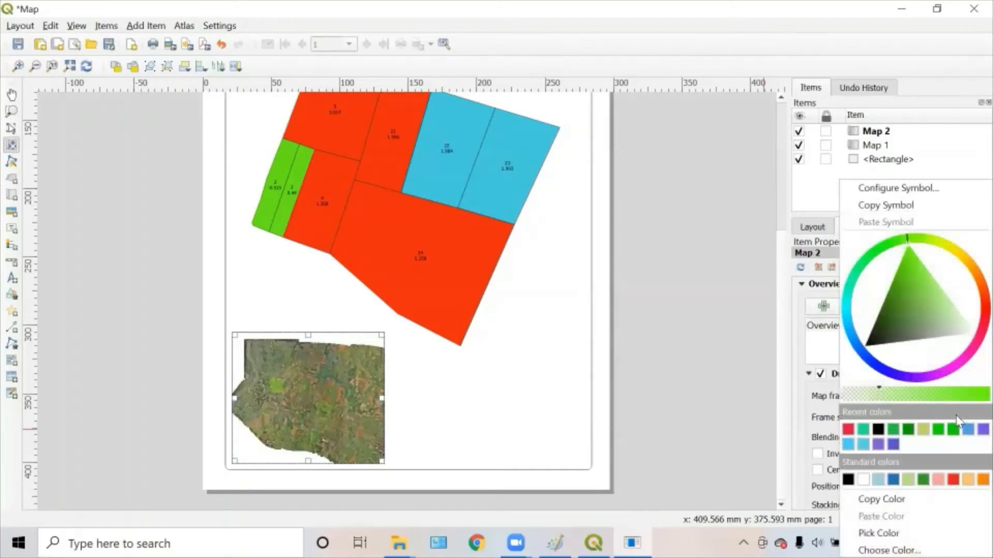
mouse_move(947, 252)
left_mouse_down()
mouse_move(969, 264)
mouse_move(972, 310)
left_mouse_up()
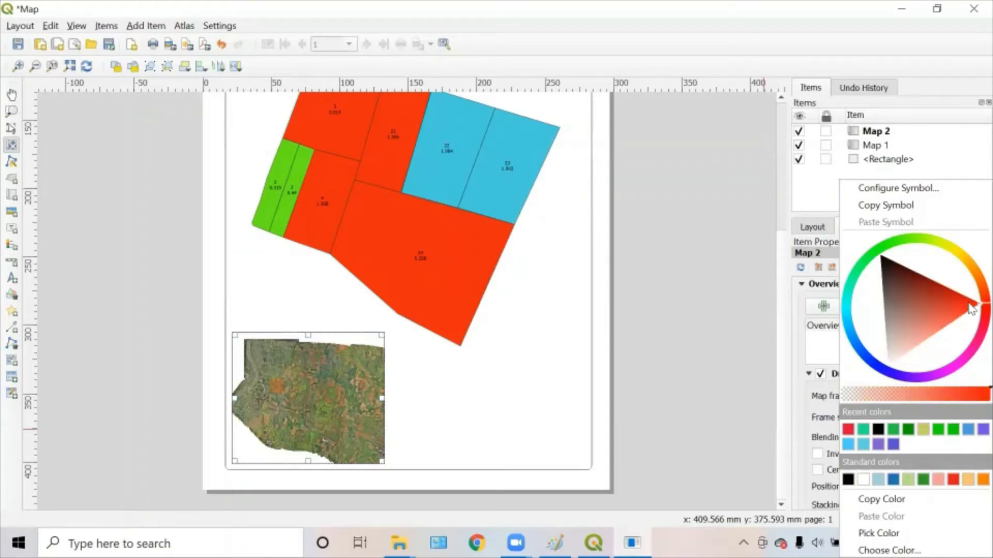
left_click(801, 410)
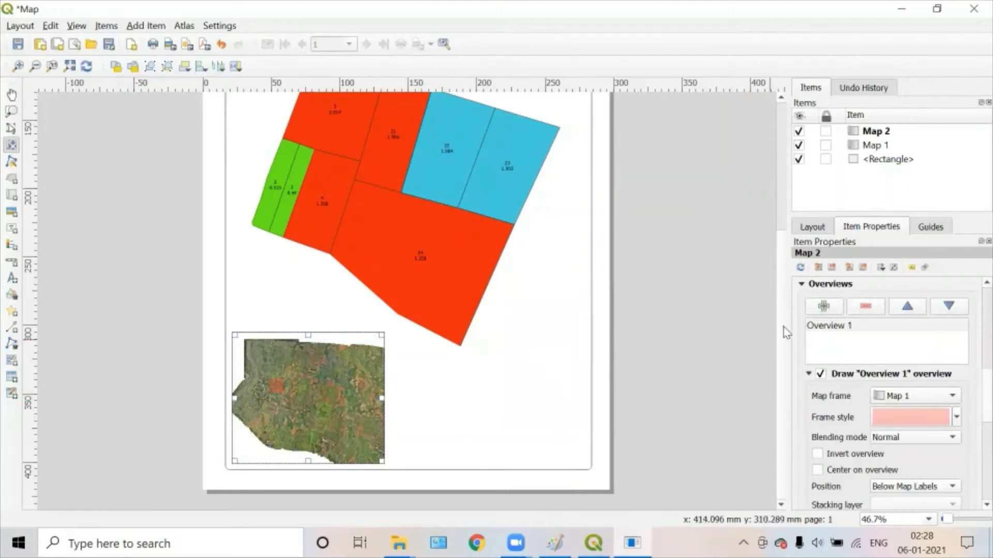
Step: Add a small north arrow above the parcel map, near the page's upper-right corner
left_click(147, 27)
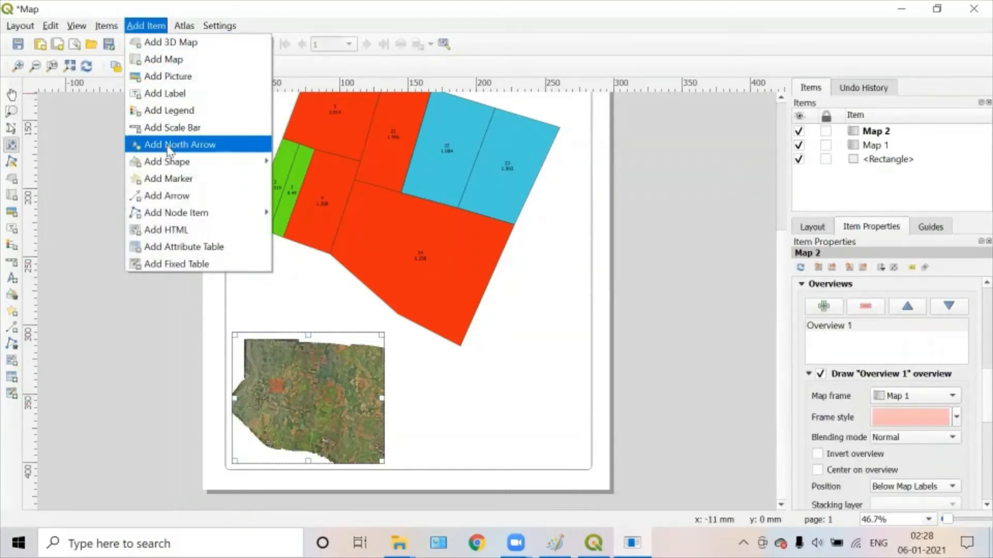
left_click(167, 147)
scroll(445, 213, "down", 2)
scroll(450, 217, "up", 1)
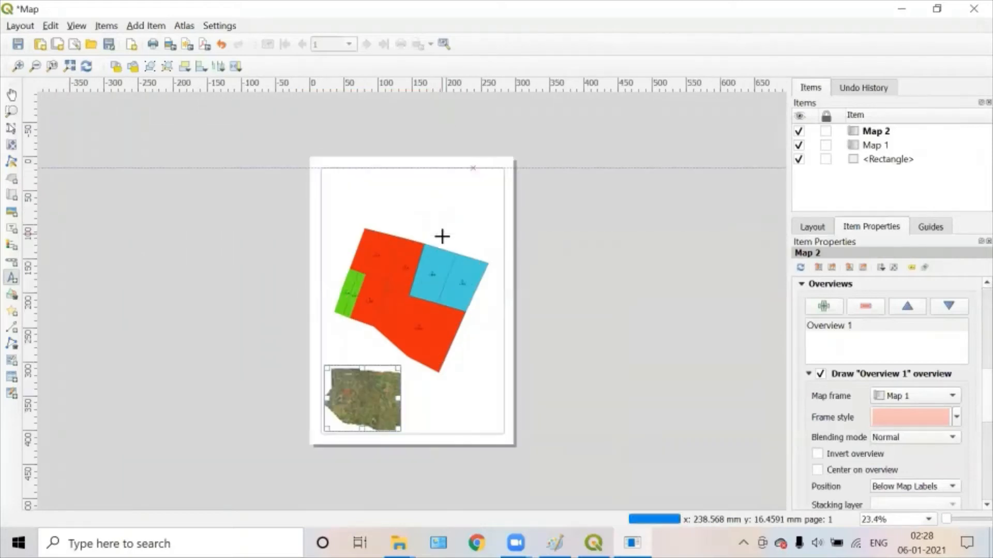
scroll(447, 222, "up", 1)
scroll(455, 213, "down", 1)
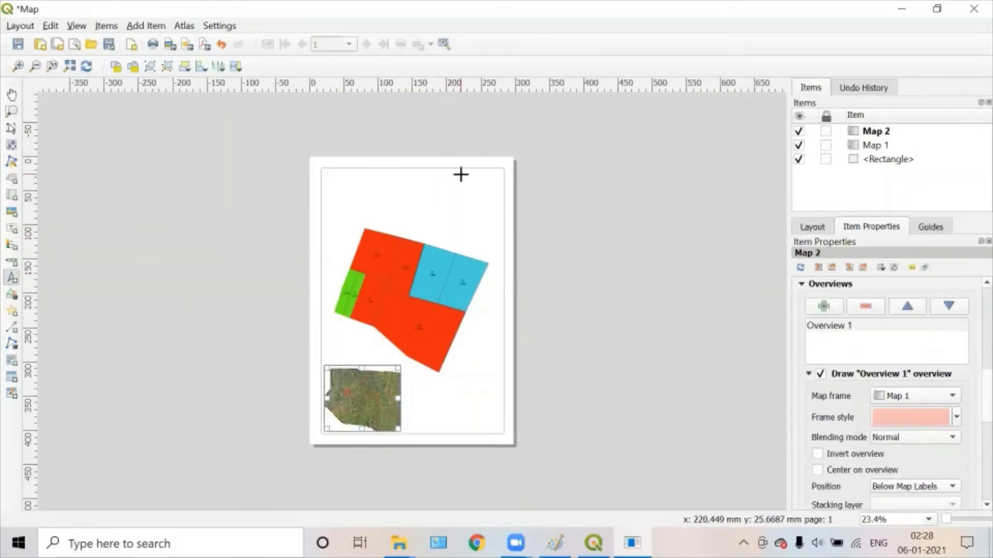
left_click_drag(460, 174, 479, 197)
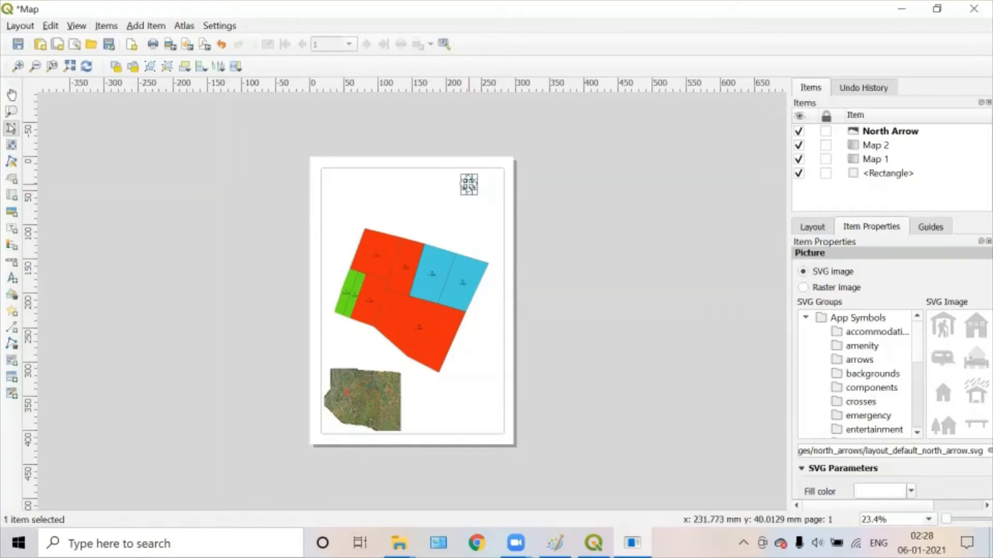
Step: Move the north arrow further right, closer to the upper-right corner of the page border
scroll(471, 192, "up", 1)
left_click_drag(524, 165, 555, 164)
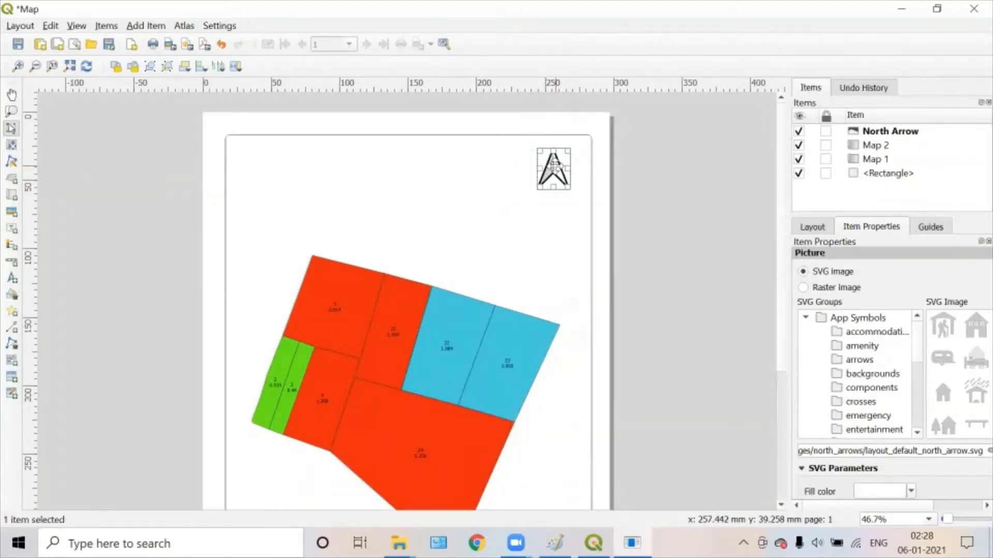
left_click(651, 191)
scroll(508, 199, "down", 1)
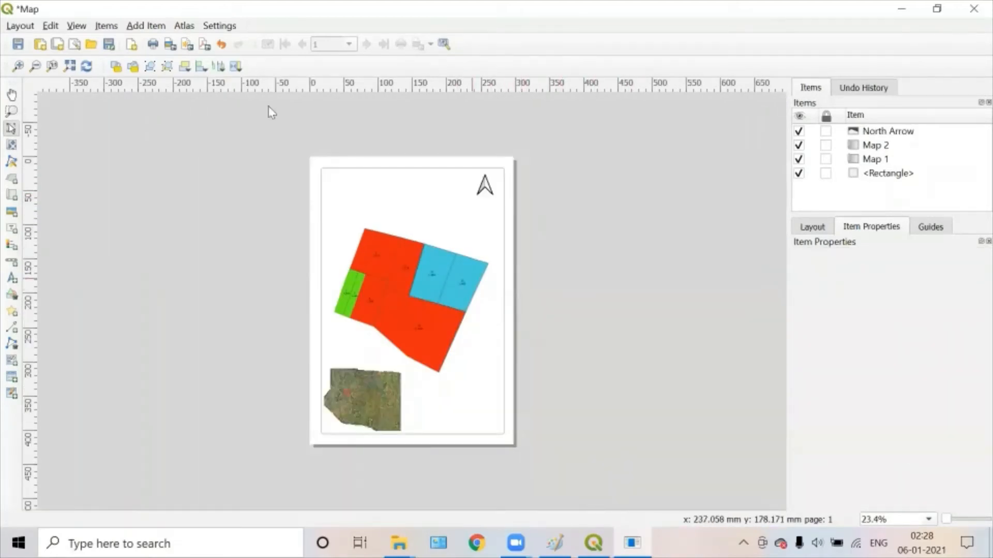
Step: Add a scale bar for Map 1 and place it just below the page border, near the bottom centre of the page
left_click(143, 27)
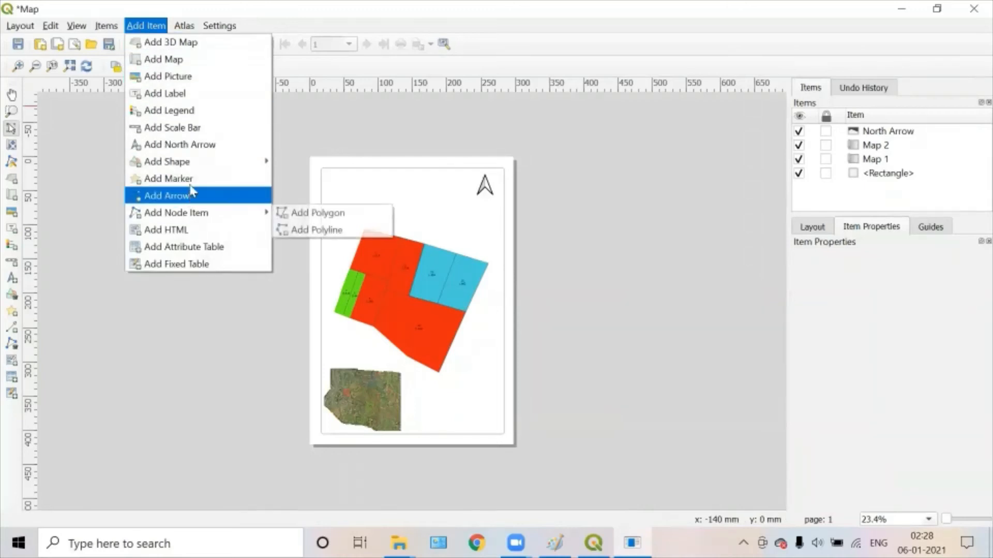
left_click(198, 128)
scroll(421, 426, "up", 1)
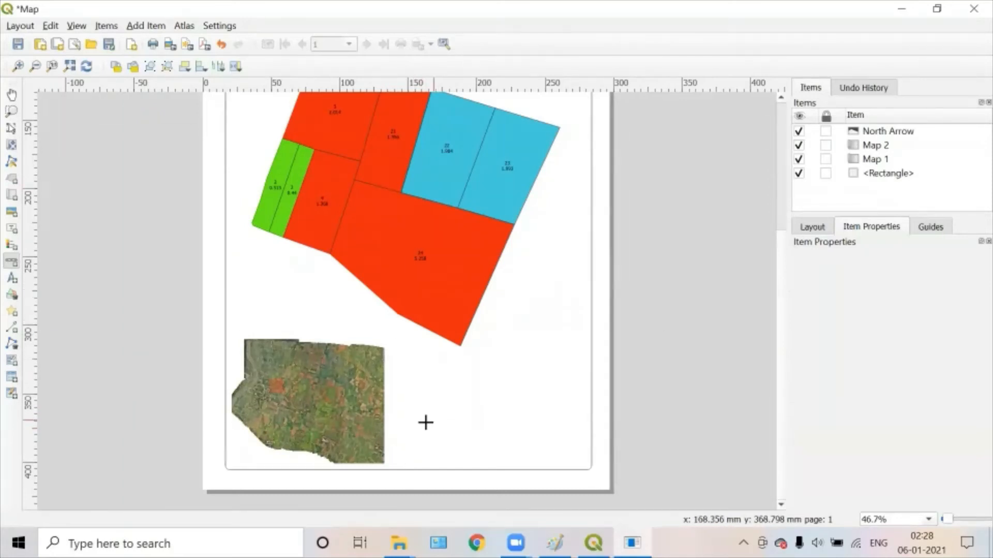
left_click_drag(409, 435, 401, 482)
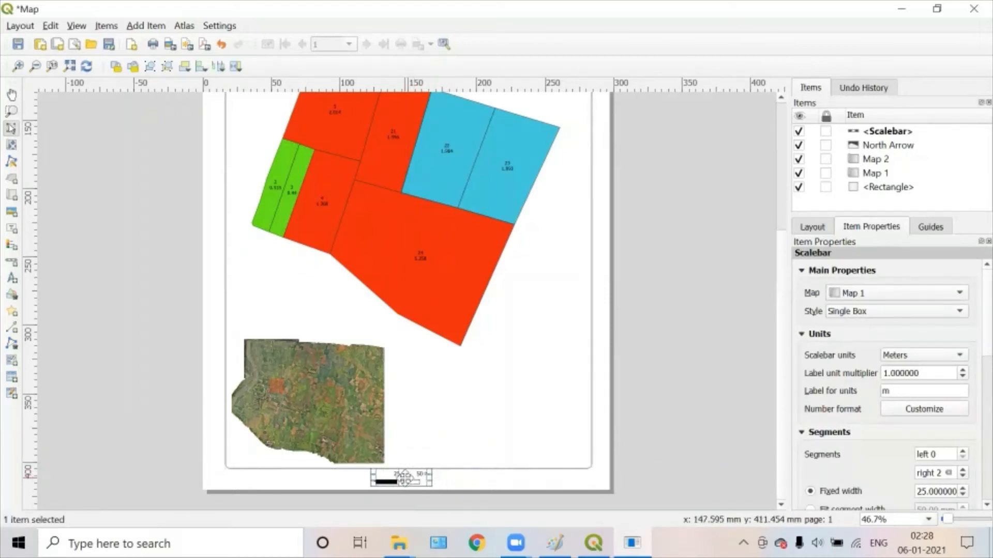
left_click(658, 371)
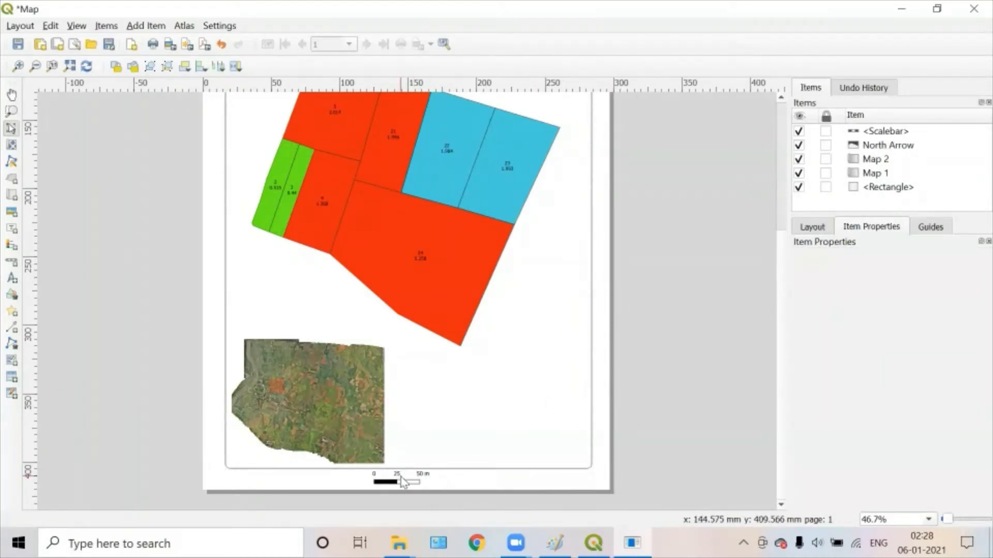
scroll(631, 274, "down", 1)
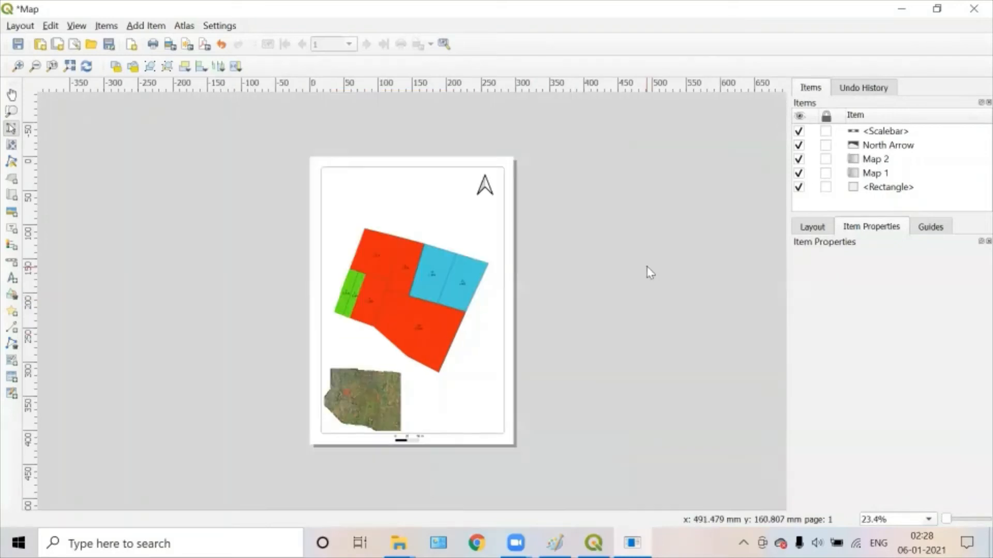
left_click(146, 26)
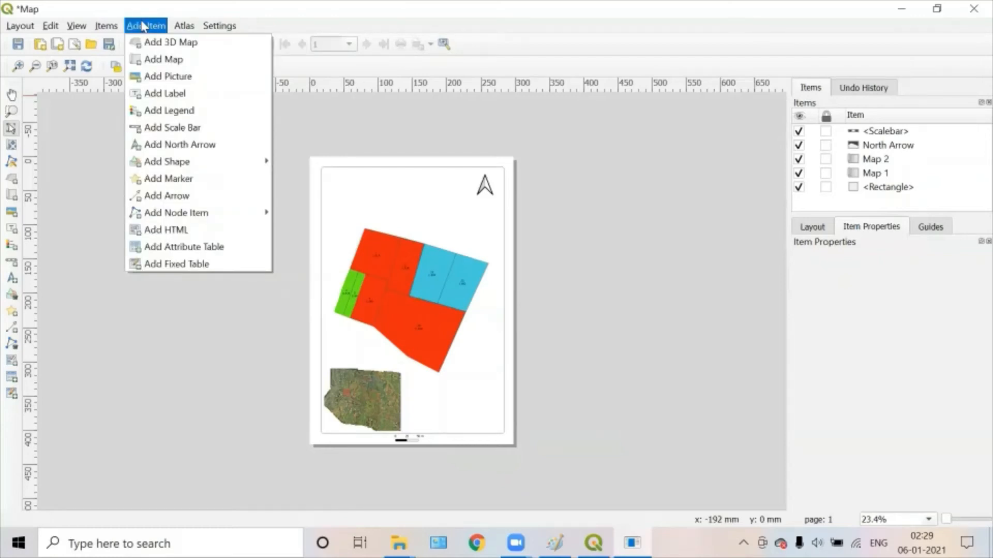
left_click(195, 248)
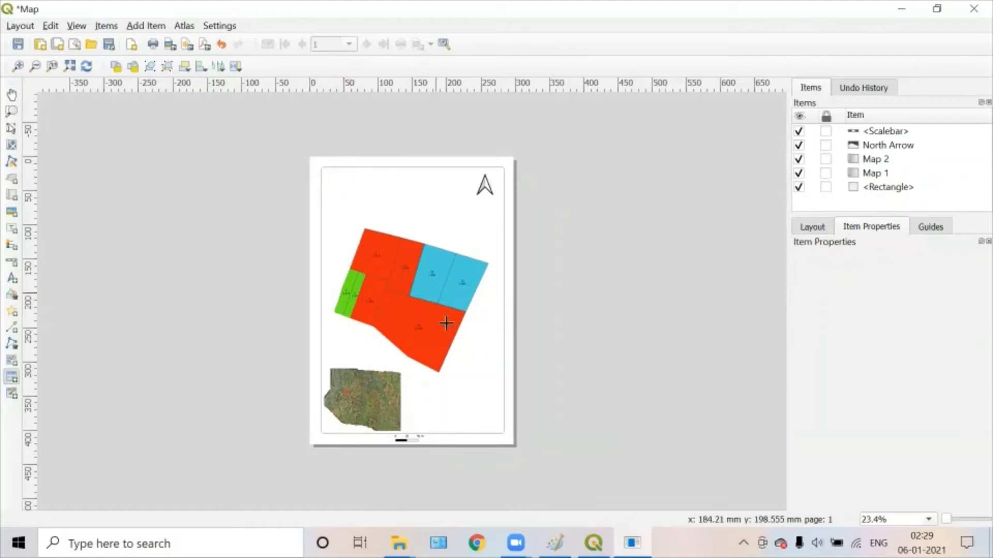
left_click_drag(408, 384, 489, 417)
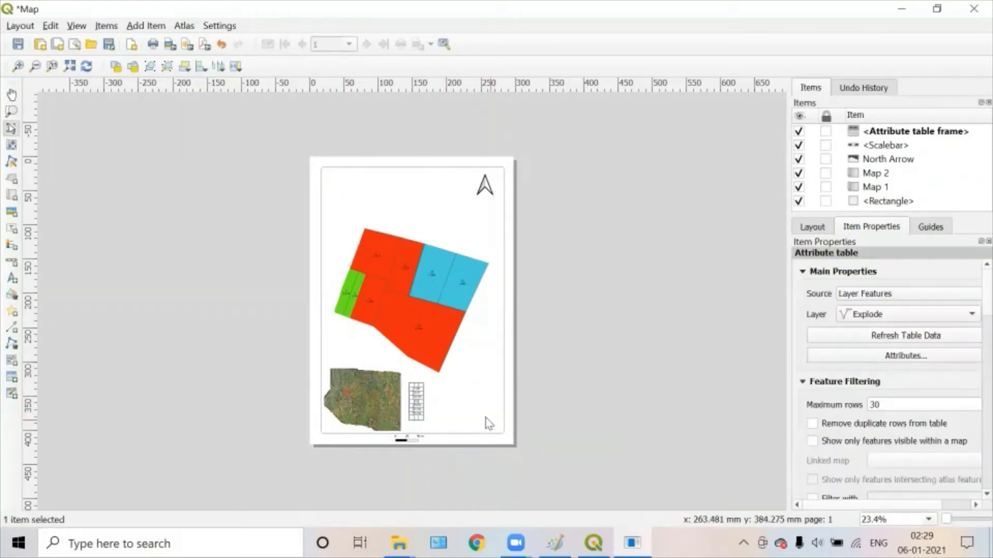
scroll(421, 399, "up", 1)
scroll(417, 399, "up", 1)
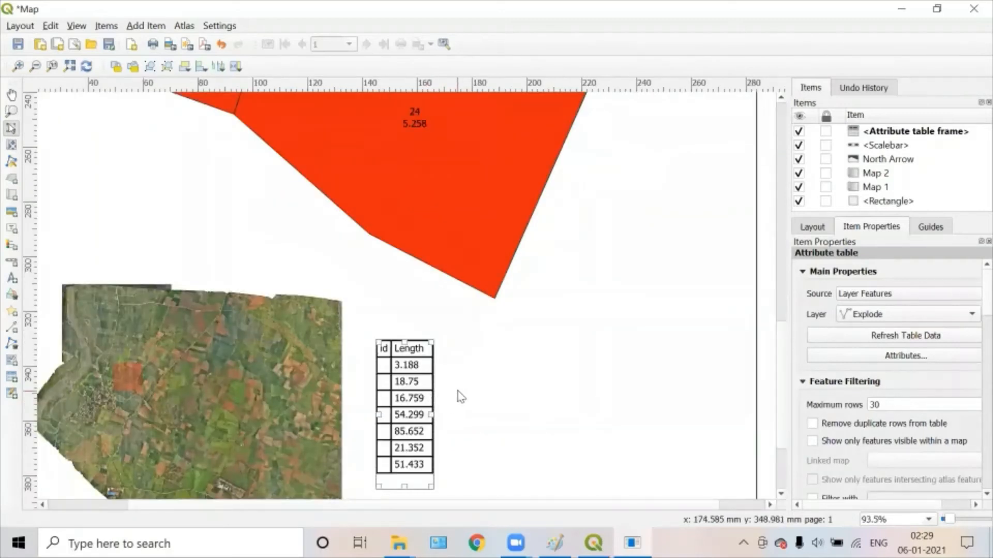
scroll(443, 362, "down", 1)
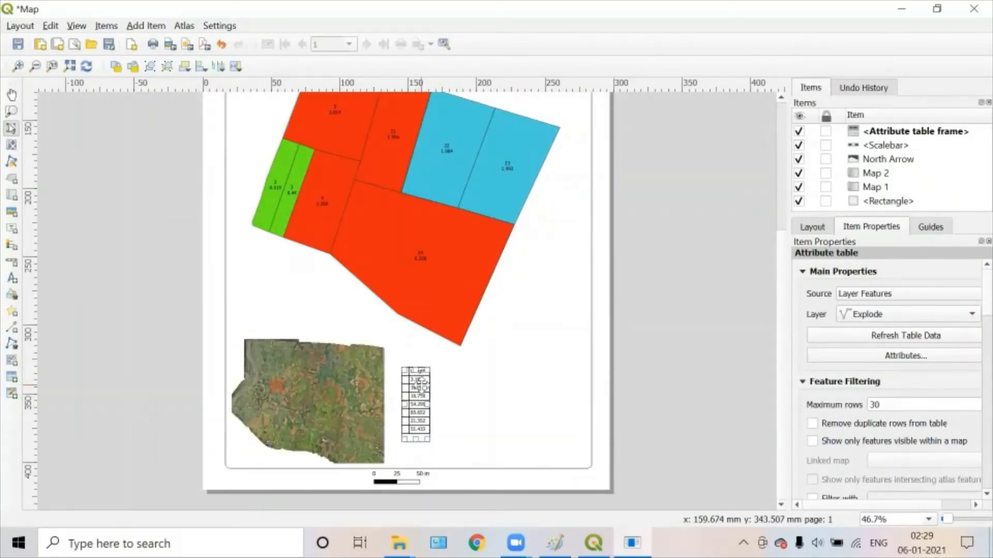
scroll(430, 412, "up", 1)
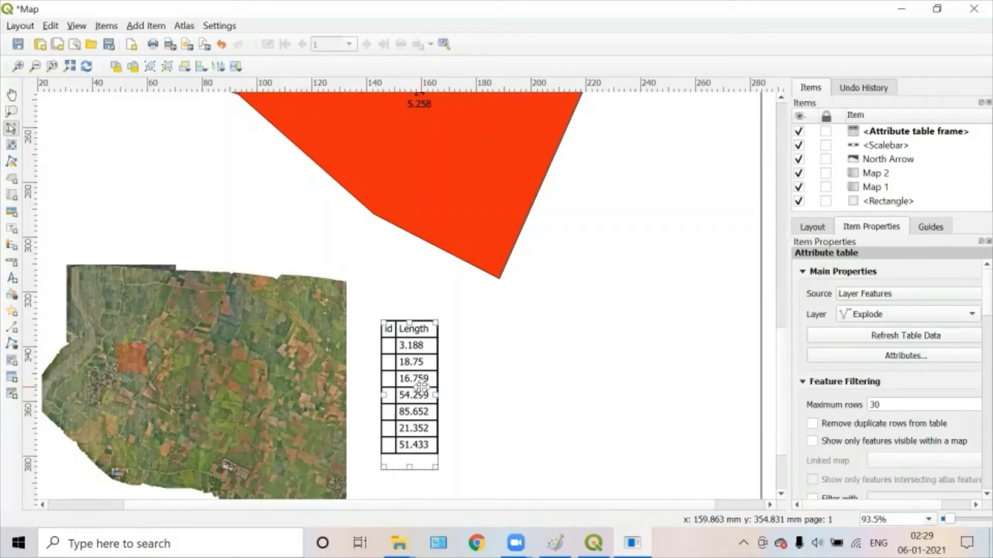
key("Delete")
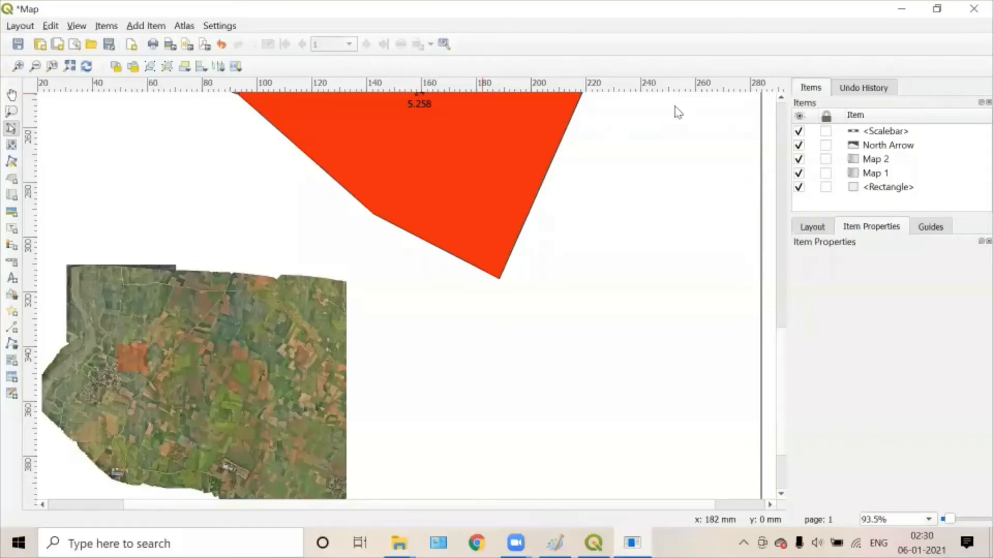
Step: Add an attribute table to the right of the aerial imagery inset and use the polygon layer as its source
left_click(147, 27)
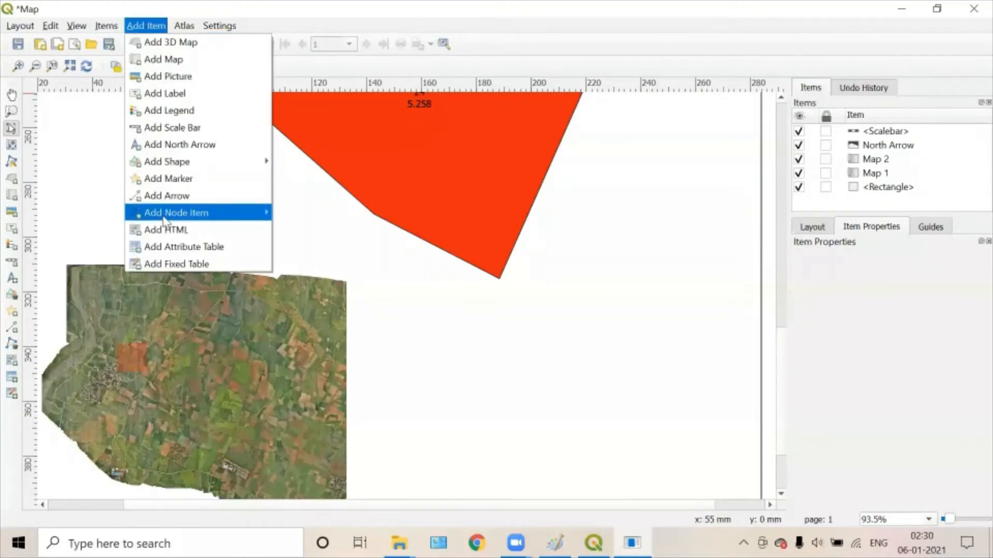
left_click(186, 246)
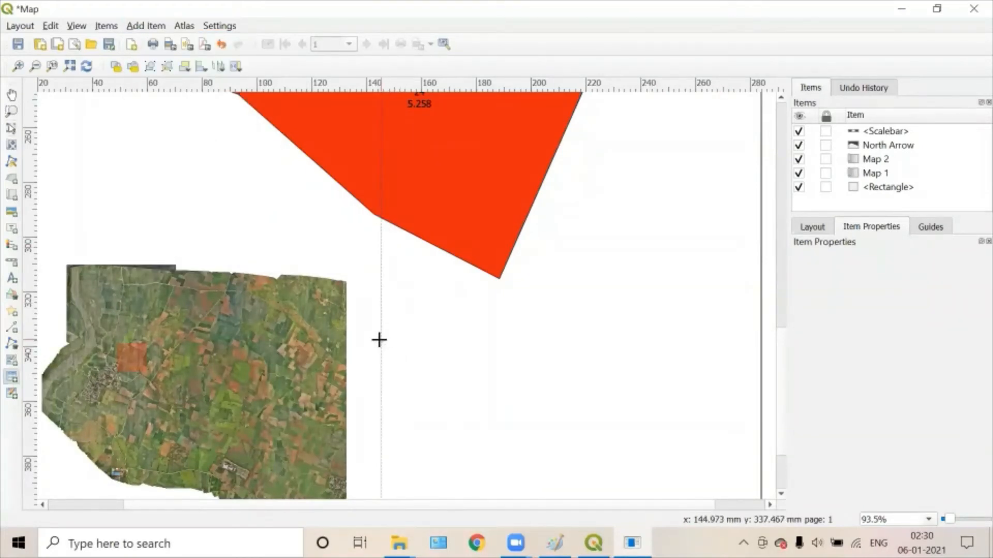
left_click_drag(381, 340, 691, 478)
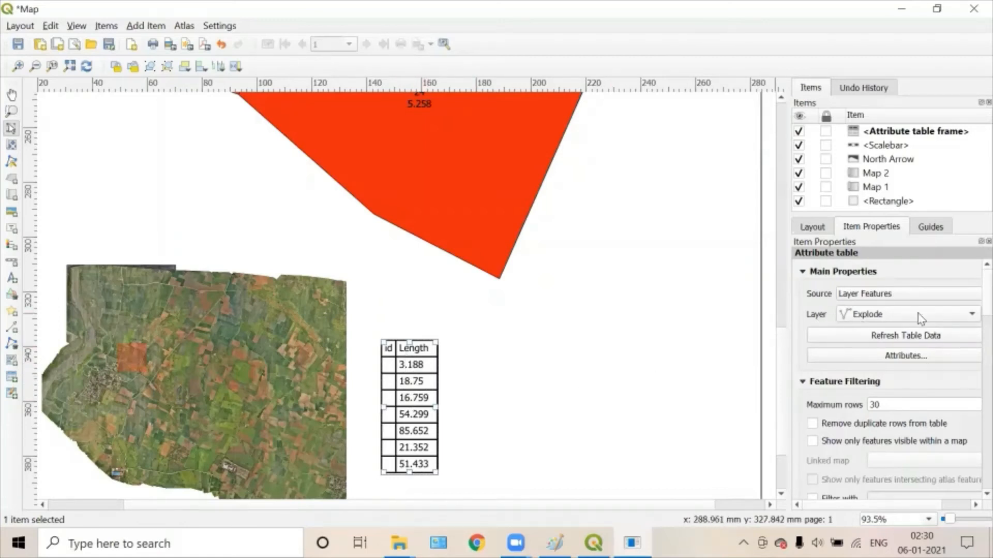
left_click(951, 321)
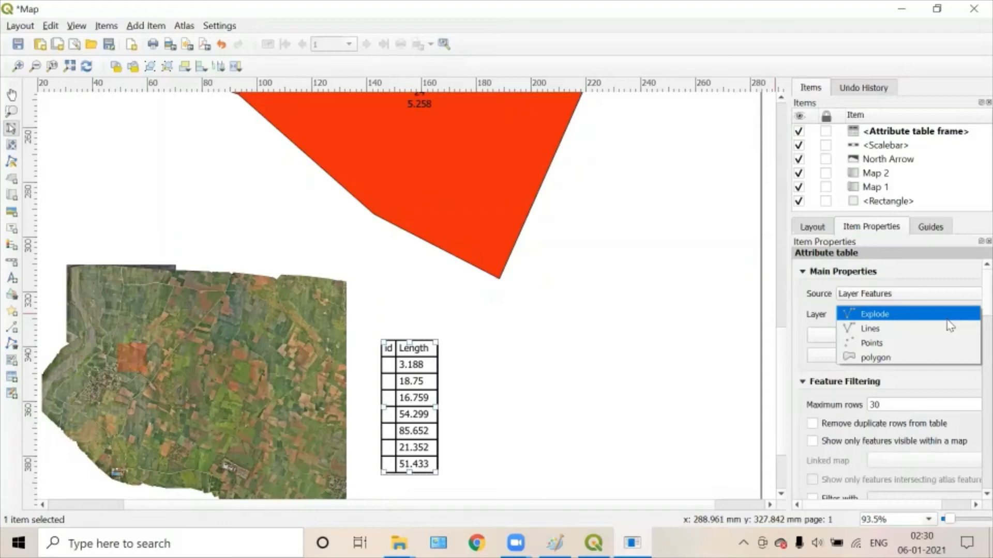
left_click(916, 357)
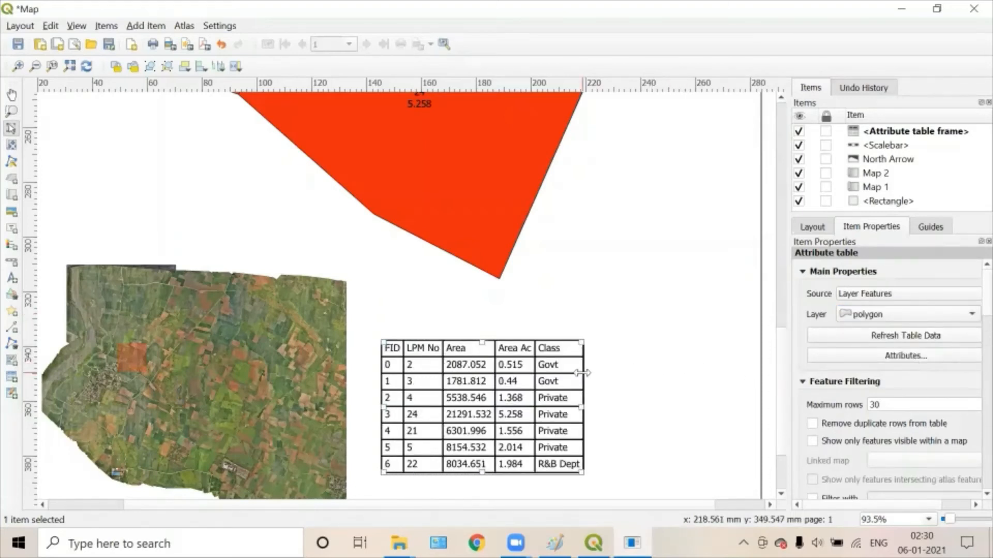
Step: Shift the attribute table slightly right and up, in the space below the parcel map
scroll(586, 380, "down", 1)
scroll(481, 412, "down", 1)
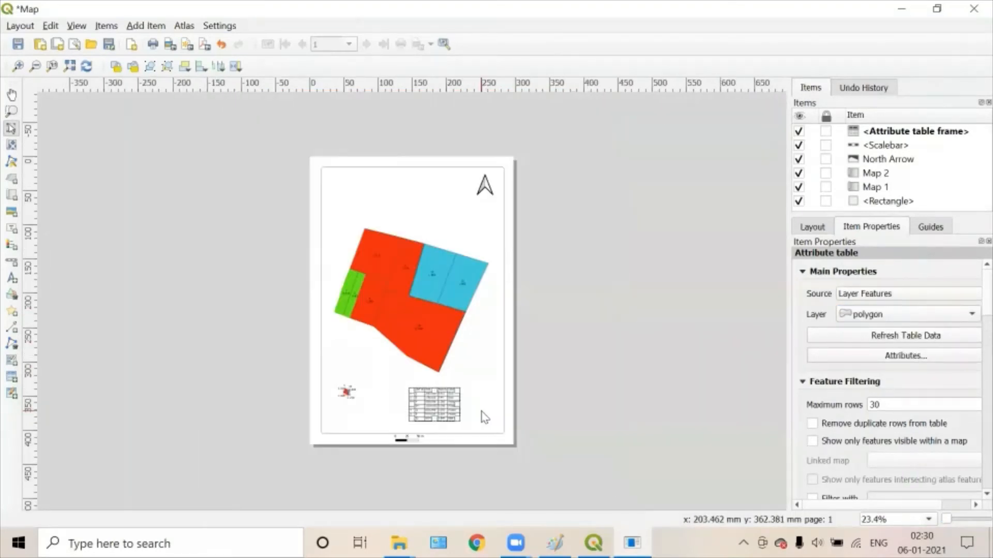
scroll(481, 412, "up", 1)
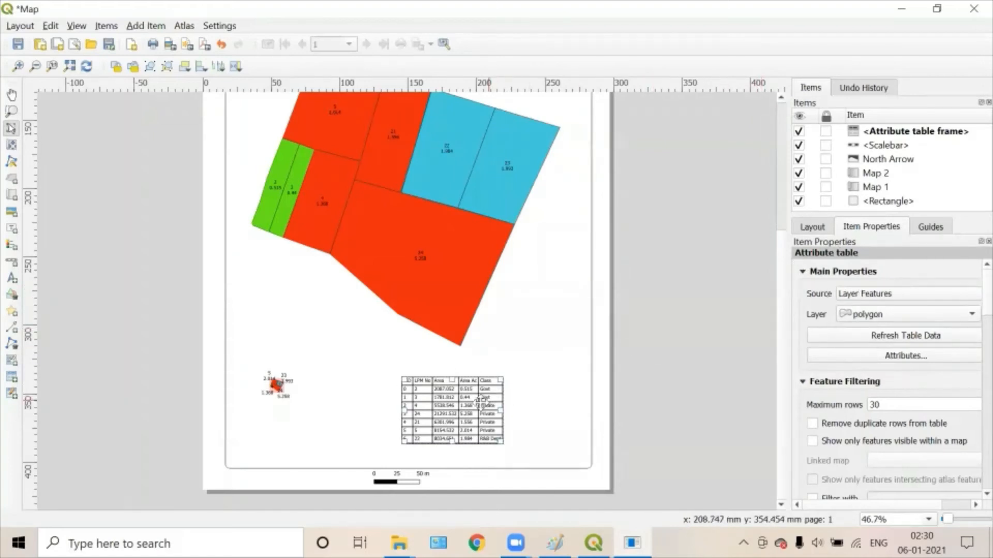
left_click_drag(478, 406, 489, 401)
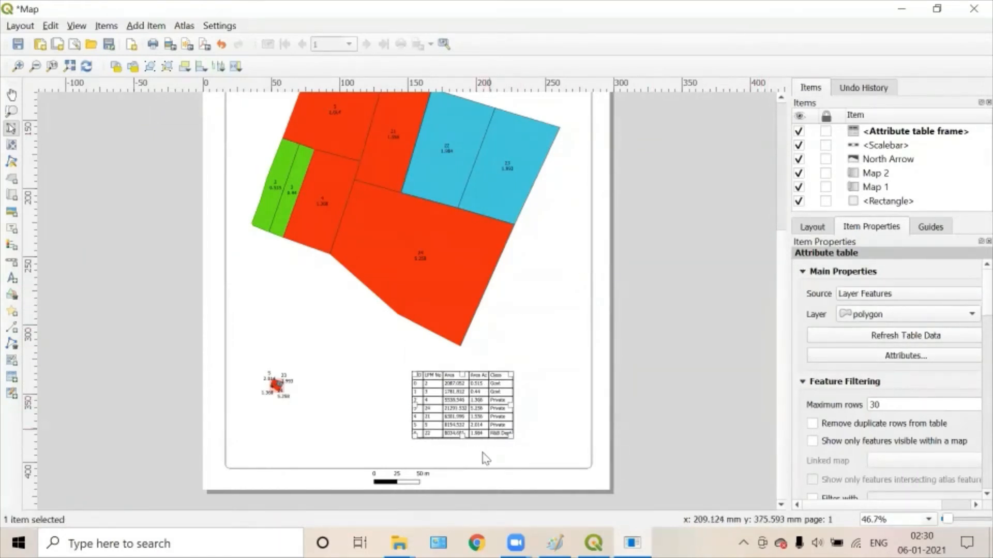
Step: Switch to the main QGIS window, make the group1 imagery visible and hide the polygon layer
left_click(594, 543)
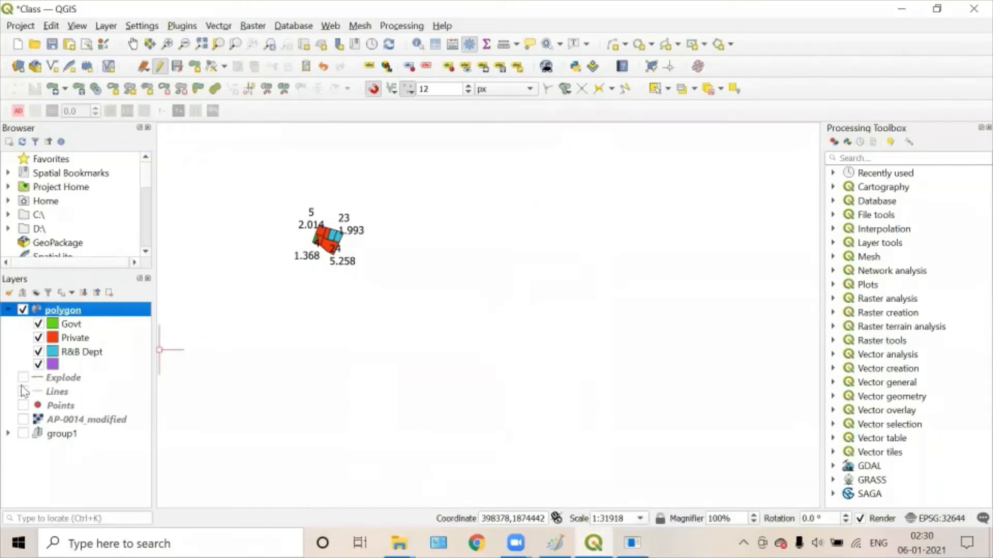
left_click(23, 435)
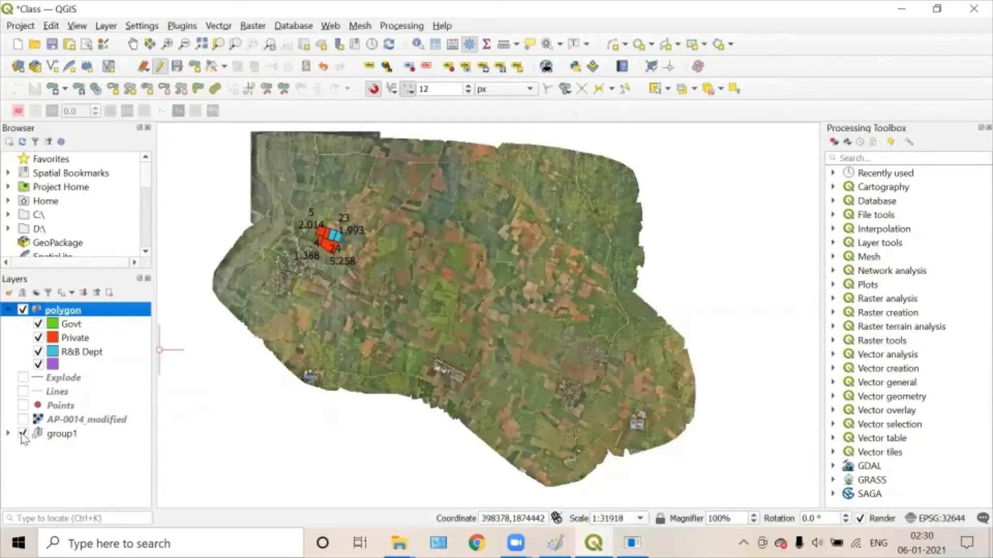
left_click(23, 310)
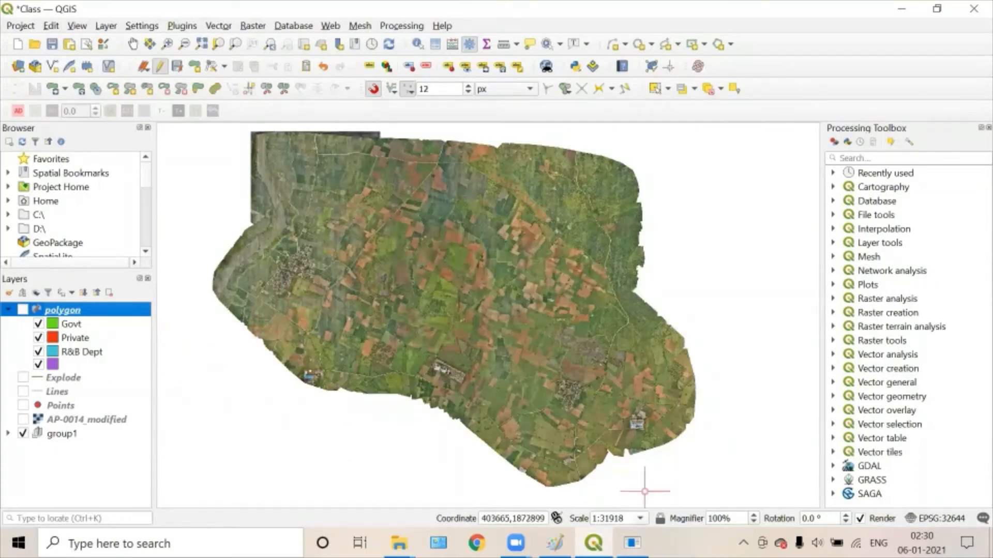
Step: Back in the print layout, refresh the inset Map 2 and lock its layers and layer styles
left_click(636, 543)
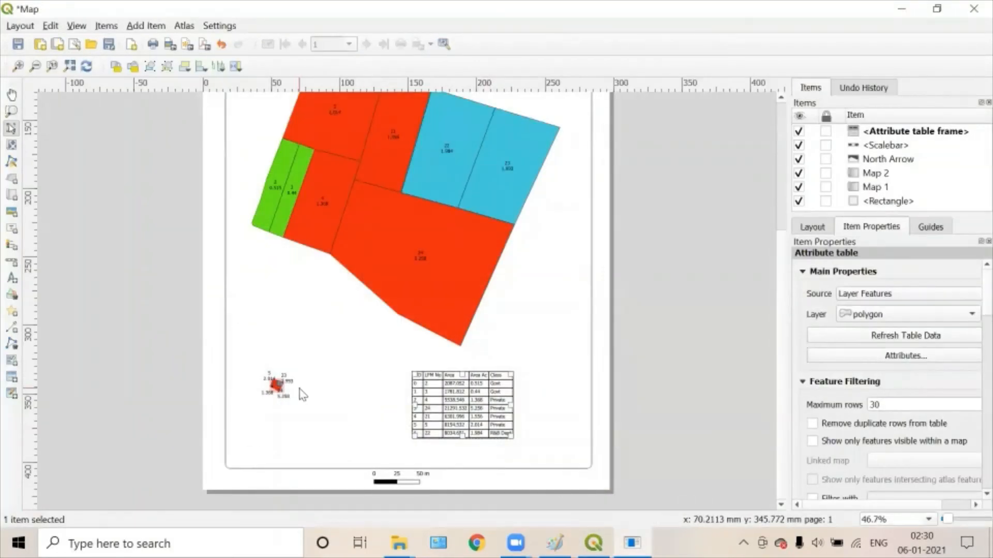
left_click(267, 380)
left_click(801, 267)
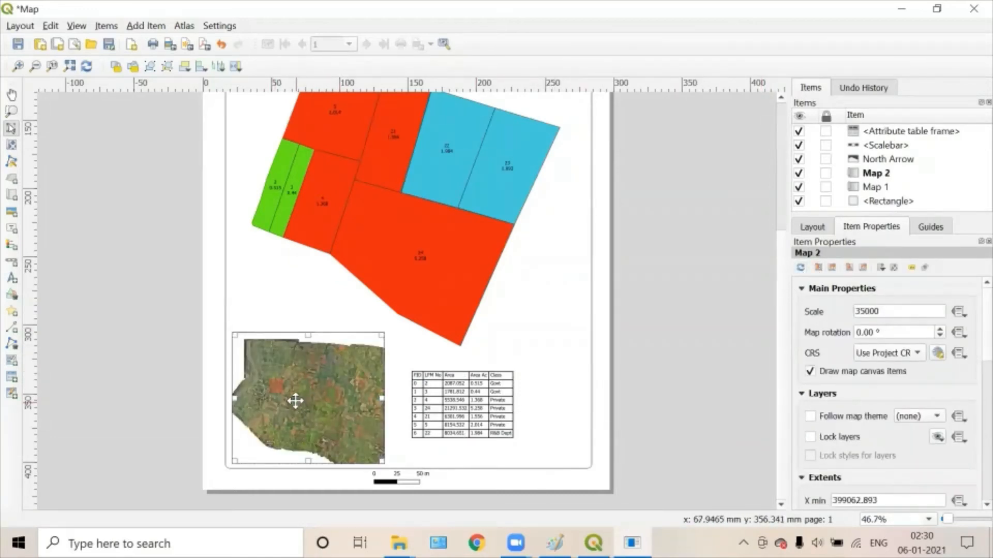
left_click(811, 437)
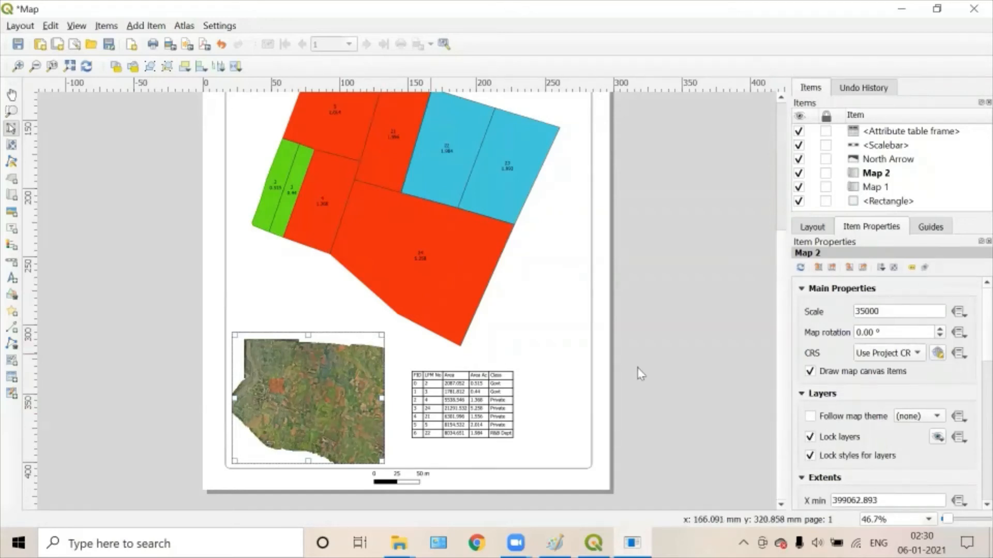
left_click(484, 339)
left_click(545, 412)
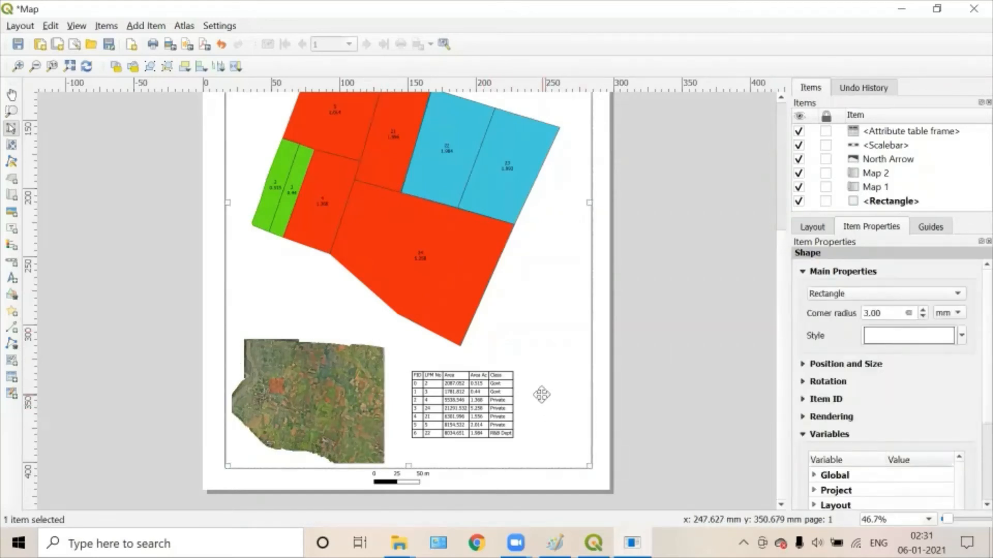
Step: Move the attribute table a little further right, away from the aerial imagery inset
scroll(544, 398, "down", 1)
scroll(464, 394, "up", 1)
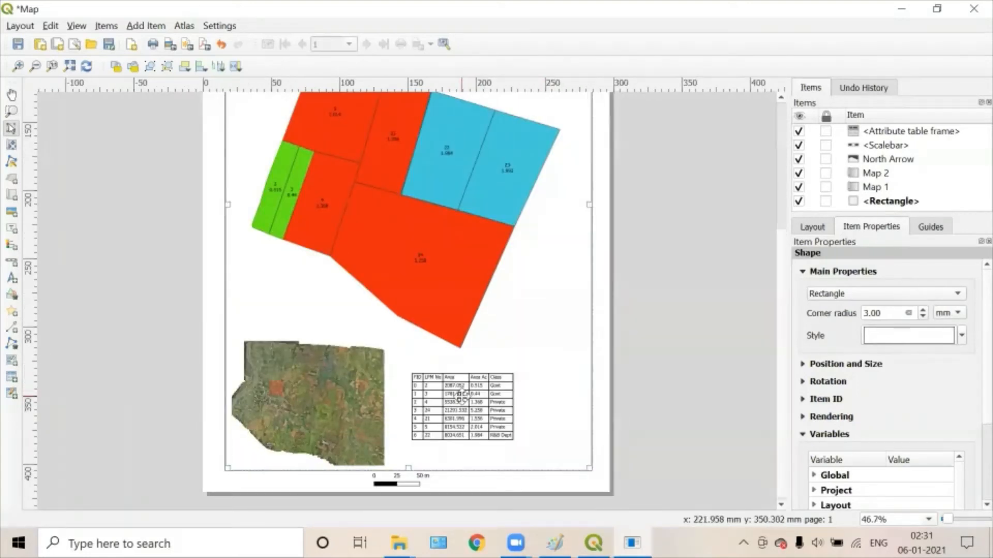
left_click_drag(465, 403, 475, 399)
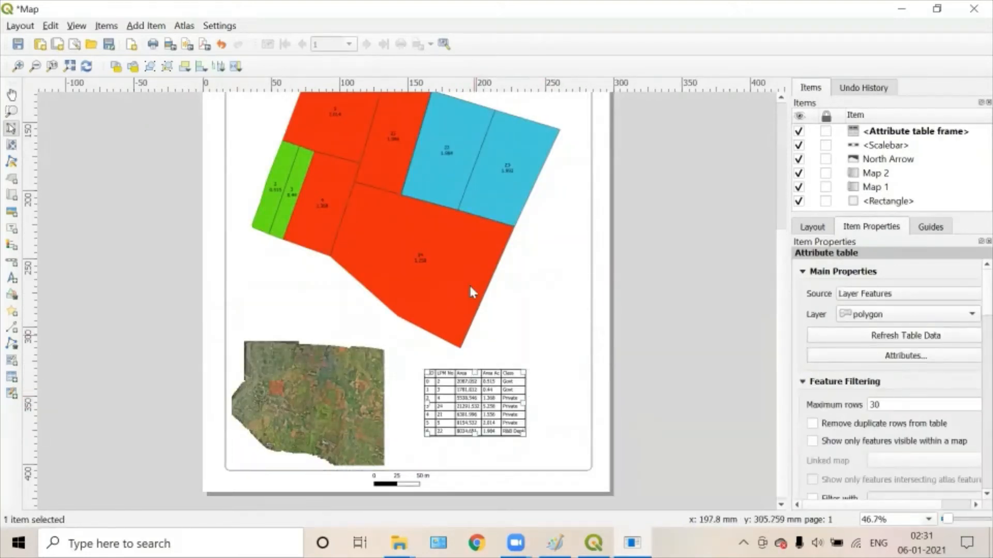
Step: Add a square picture frame inside the page border's upper-left corner and set its type to raster image
scroll(470, 274, "down", 1)
scroll(331, 176, "up", 1)
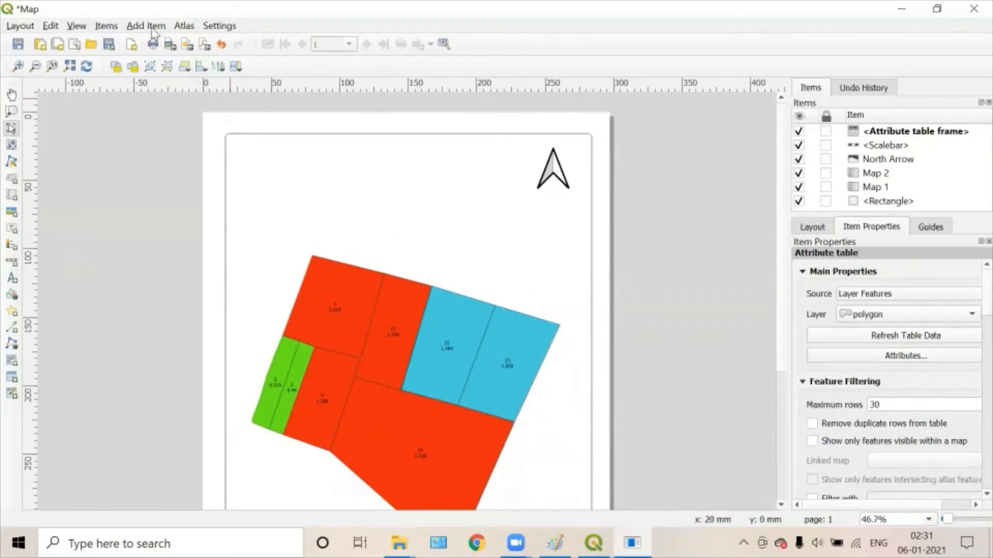
left_click(153, 28)
left_click(170, 74)
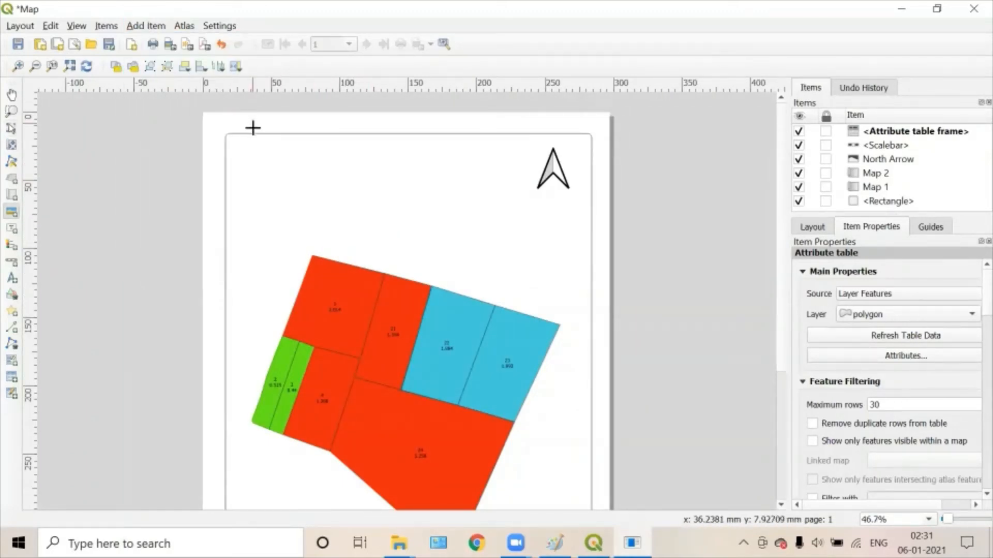
left_click_drag(239, 149, 308, 219)
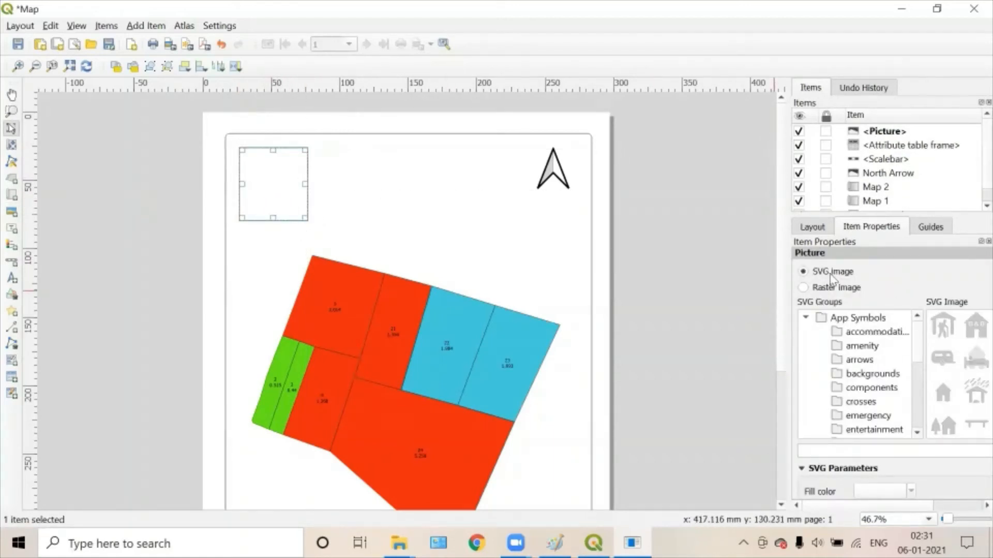
left_click(833, 288)
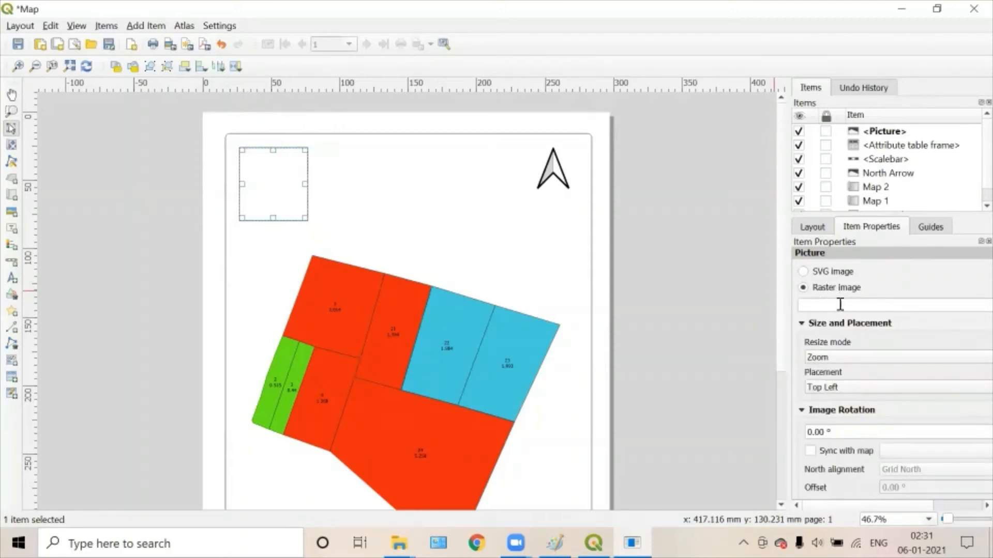
left_click(871, 307)
right_click(278, 180)
left_click(329, 256)
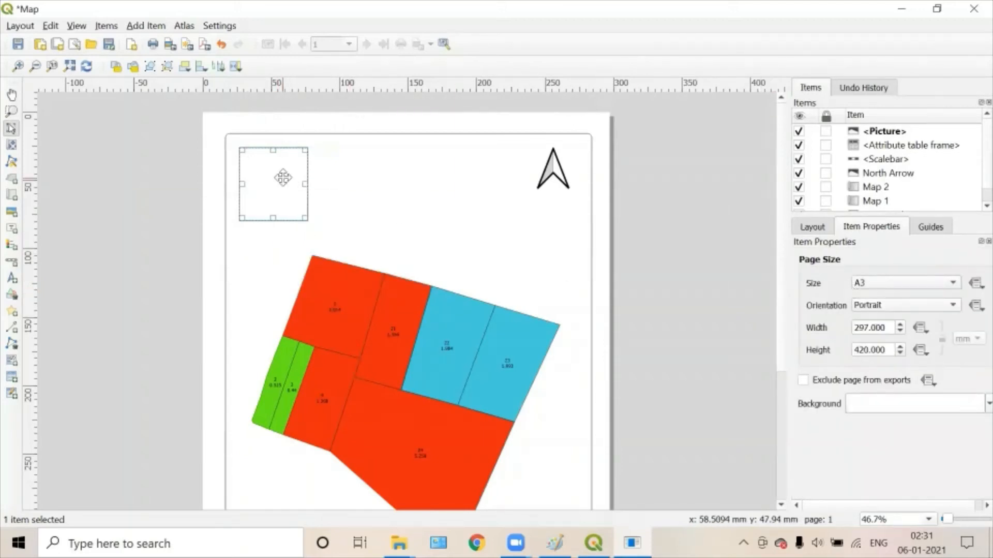
left_click(283, 178)
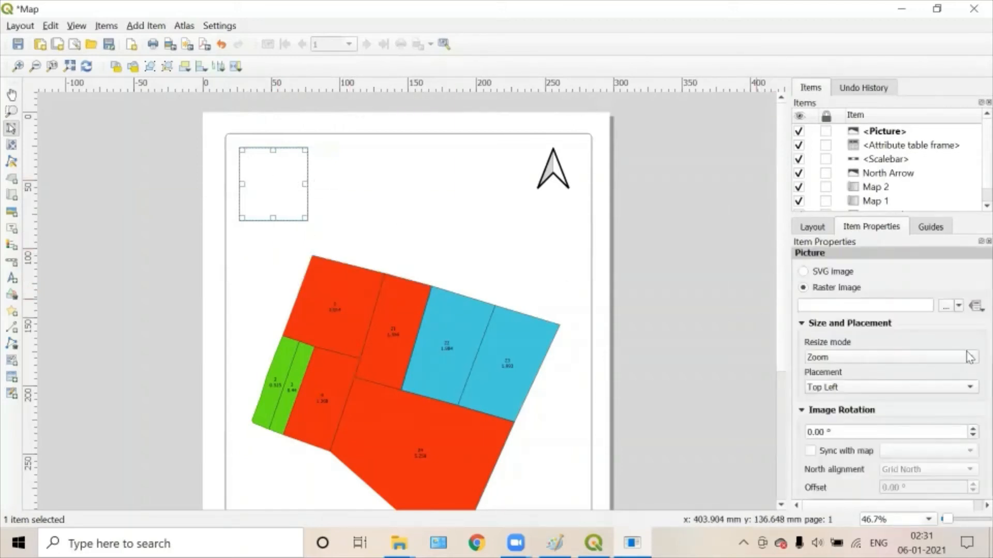
Step: Load the APEM.png logo from the Desktop folder as the picture's source image
left_click(944, 308)
scroll(400, 239, "down", 3)
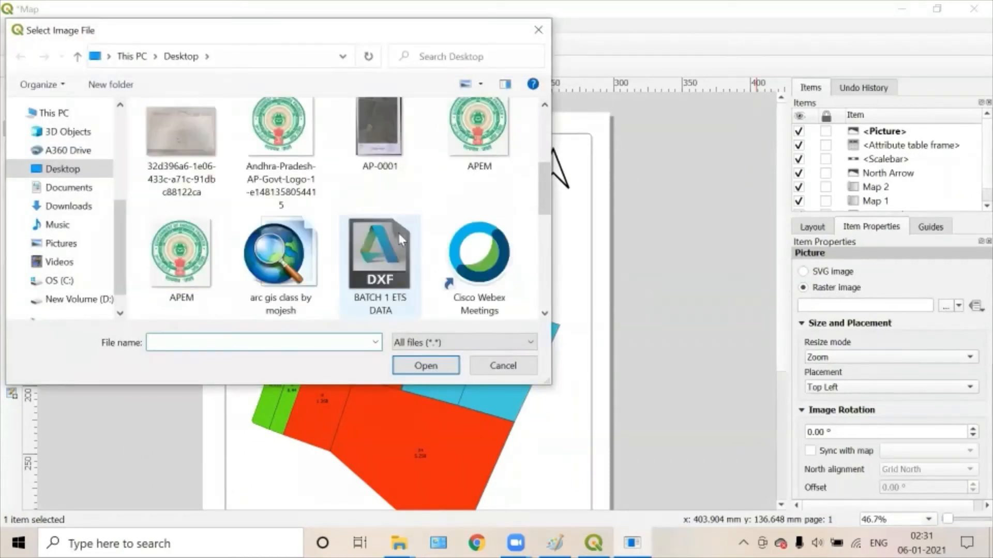
left_click(184, 247)
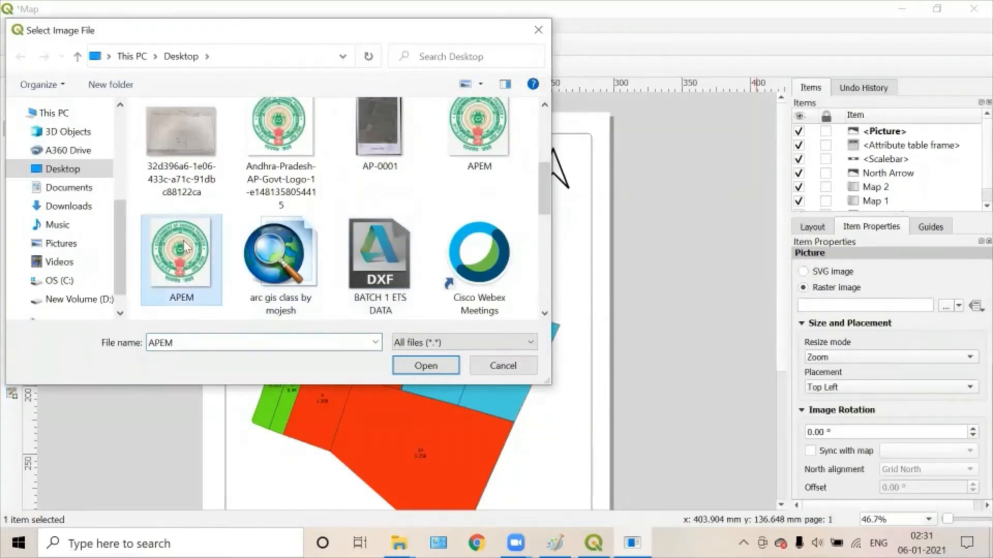
left_click(423, 343)
left_click(434, 358)
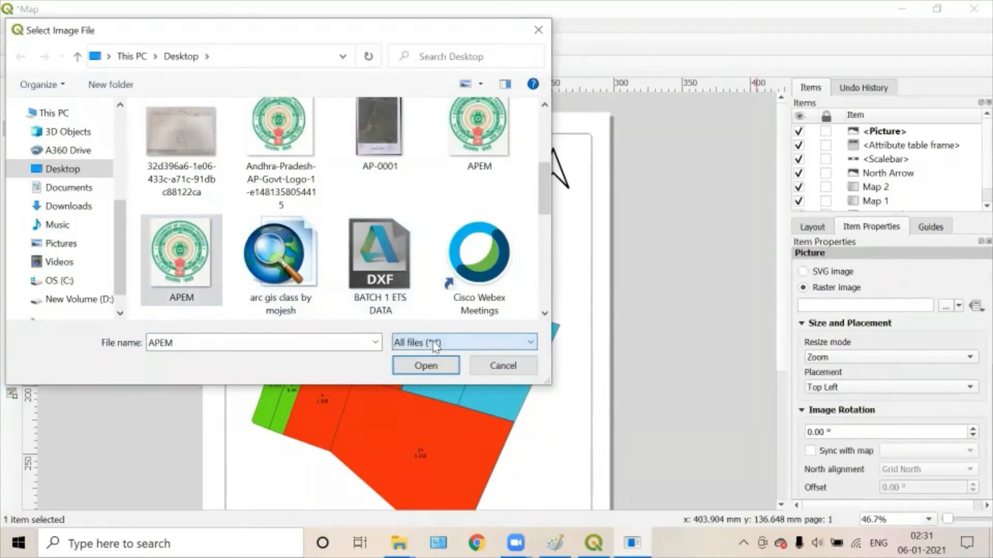
left_click(427, 367)
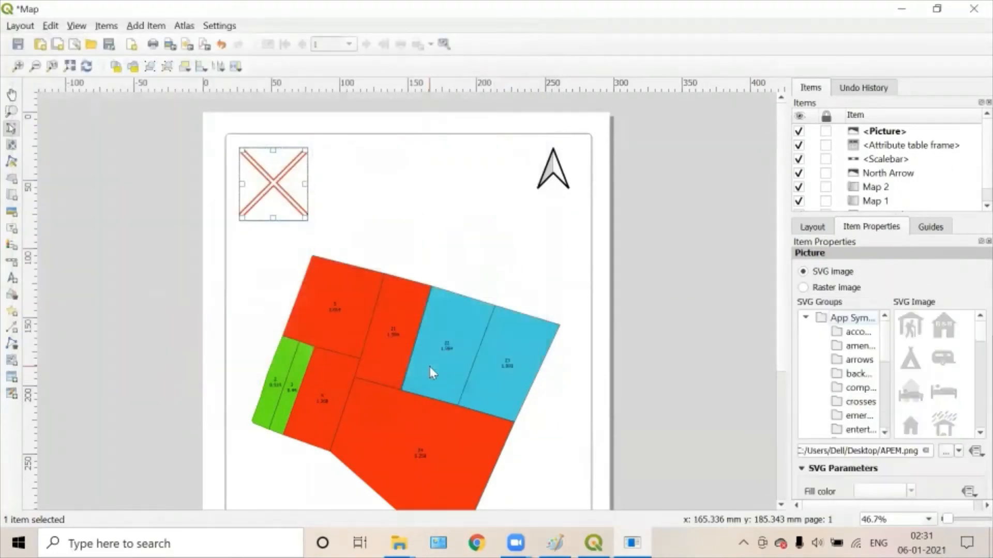
left_click(846, 292)
left_click(958, 308)
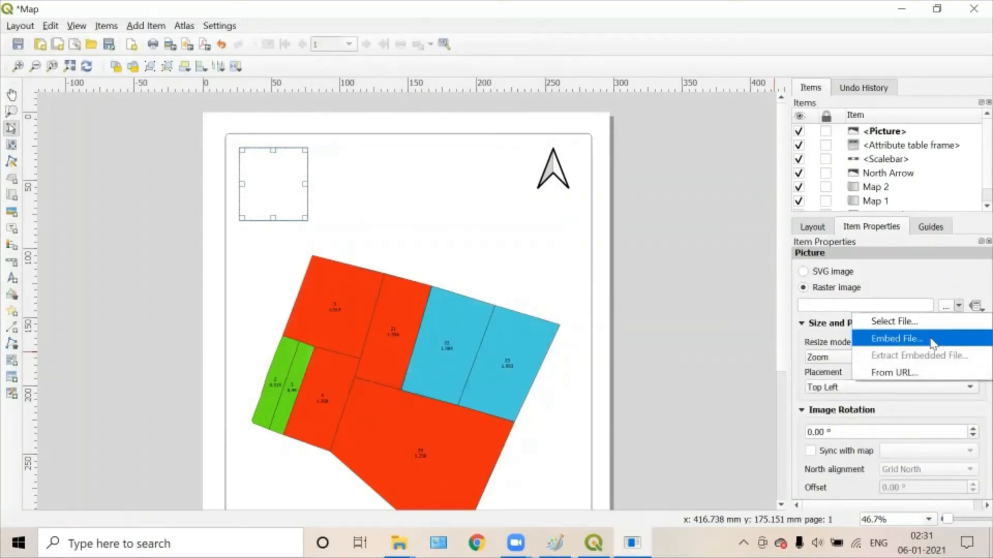
left_click(894, 321)
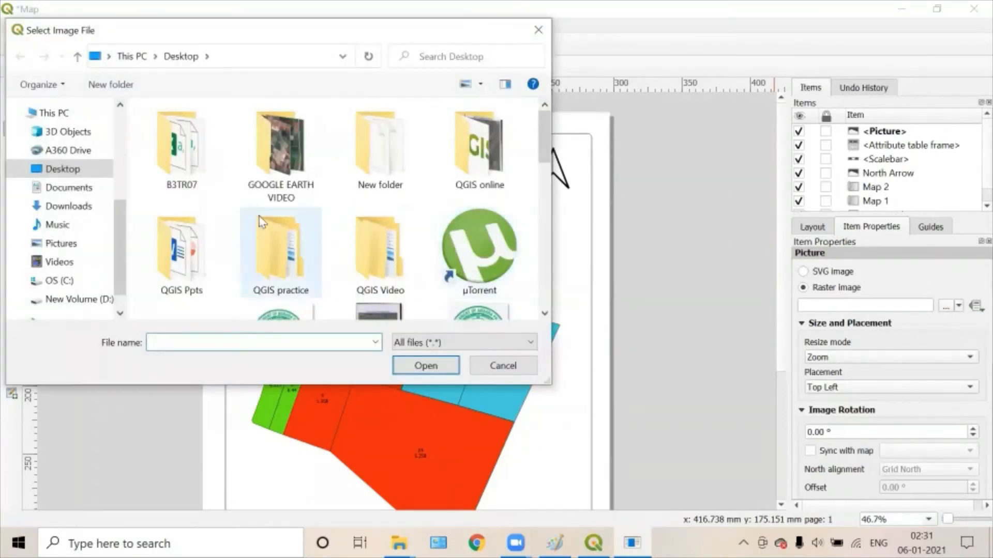
double_click(475, 147)
left_click(284, 150)
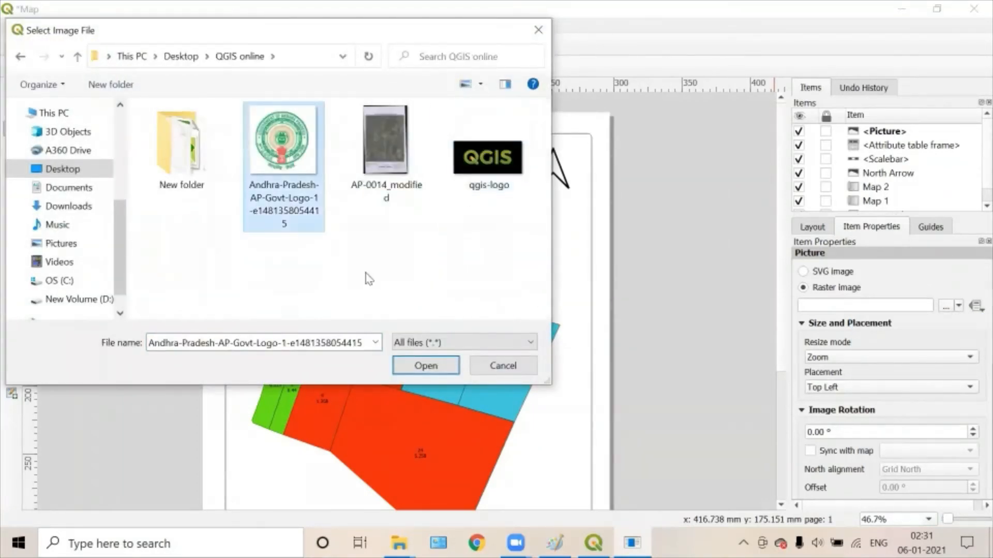
left_click(411, 365)
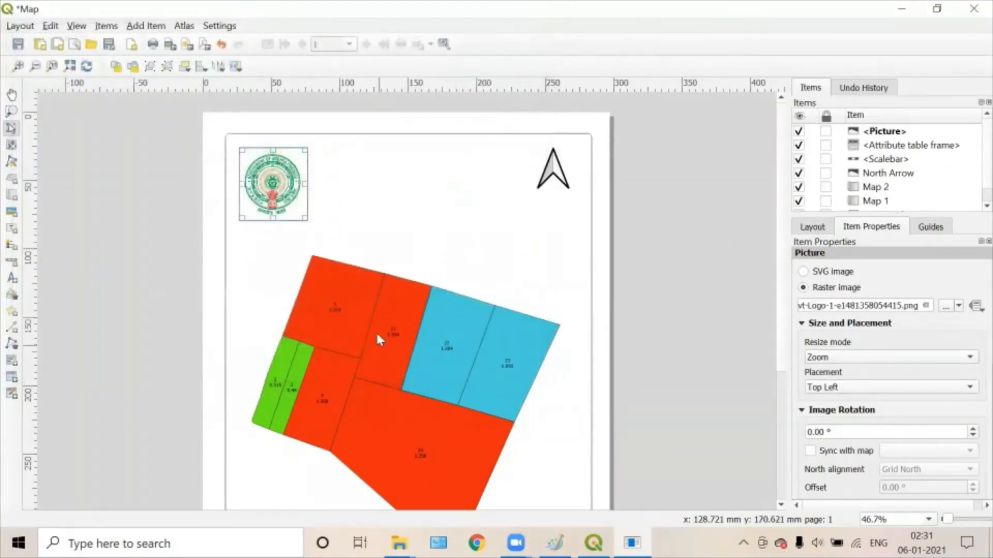
left_click(332, 216)
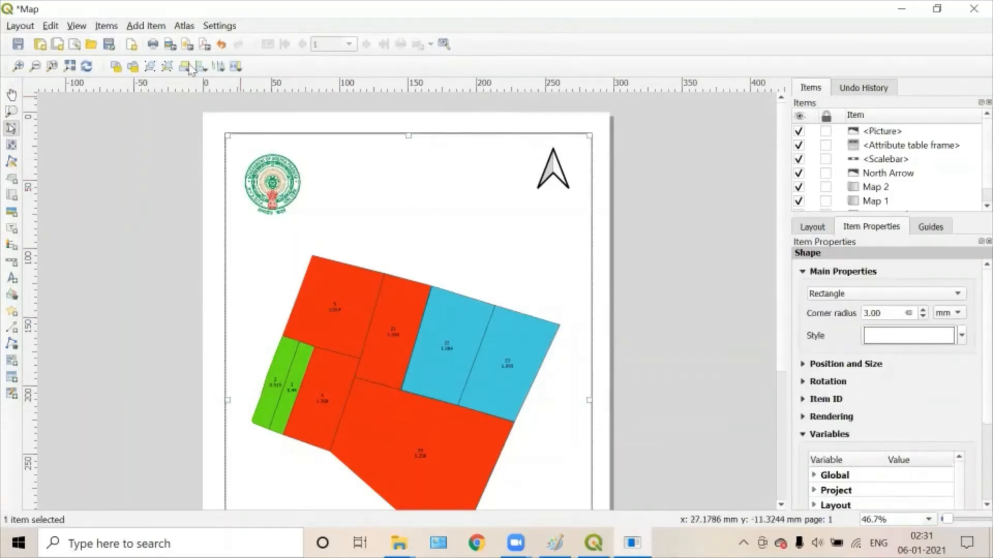
Step: Add a label between the government logo and the north arrow and set its text to THAKKELLAPADU FIELDS
left_click(146, 25)
mouse_move(170, 170)
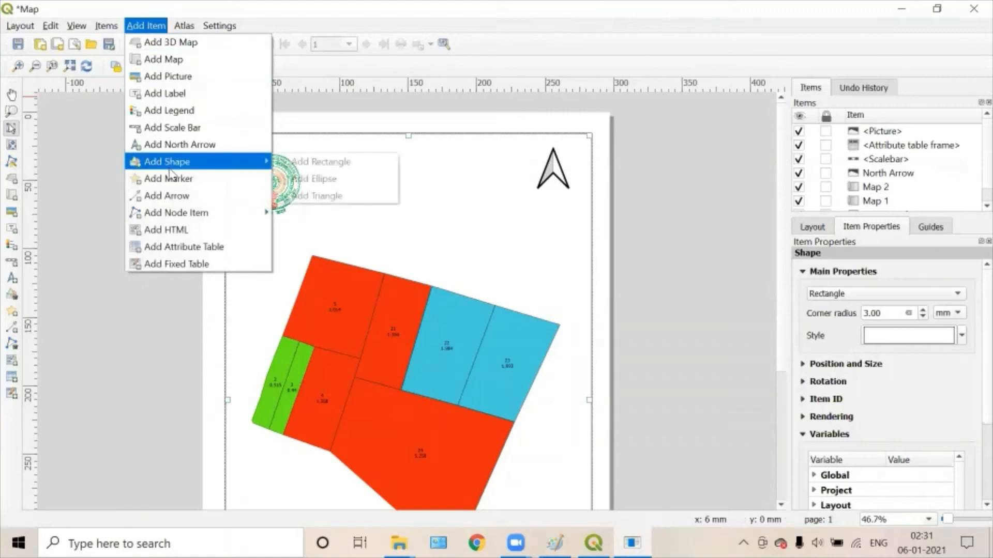
left_click(176, 94)
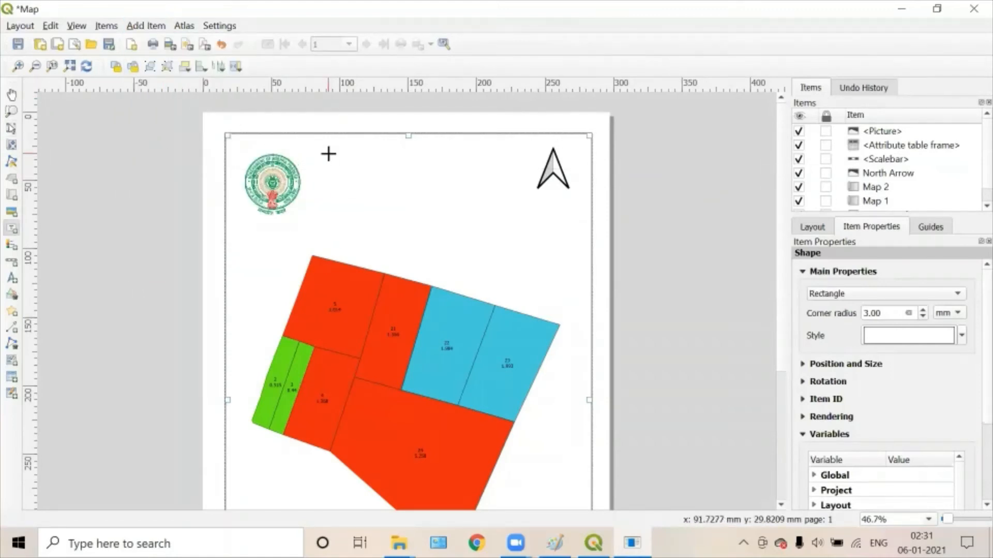
left_click_drag(325, 153, 520, 200)
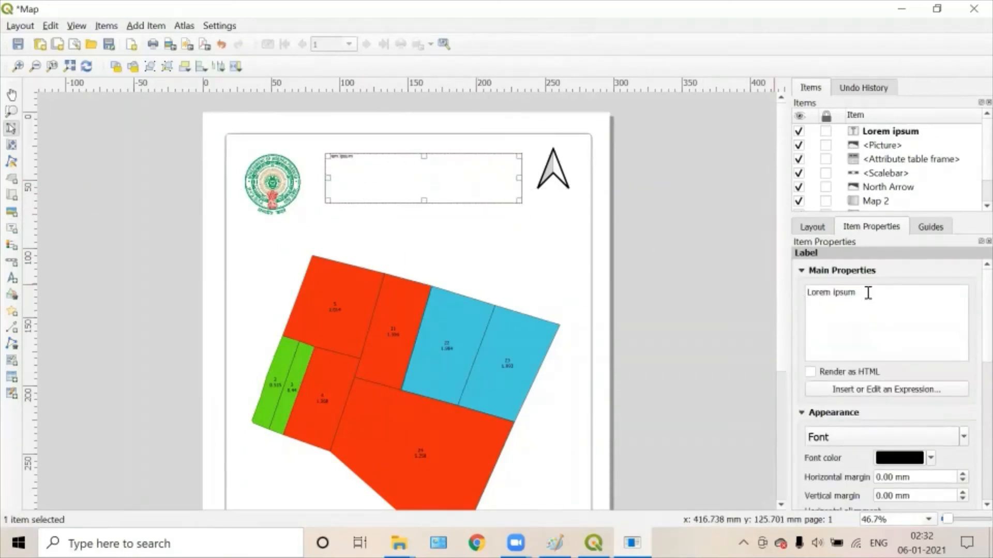
left_click_drag(868, 293, 808, 292)
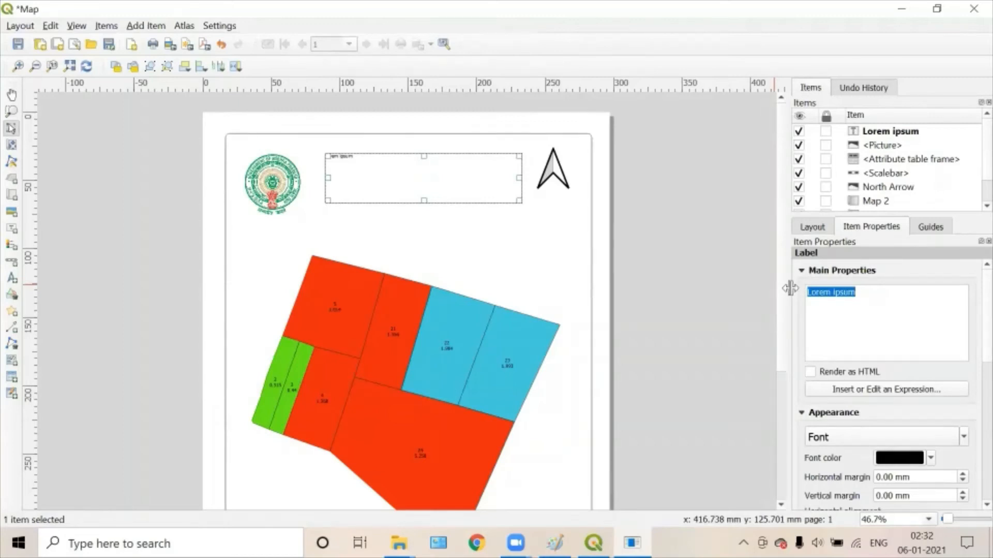
key("BackSpace")
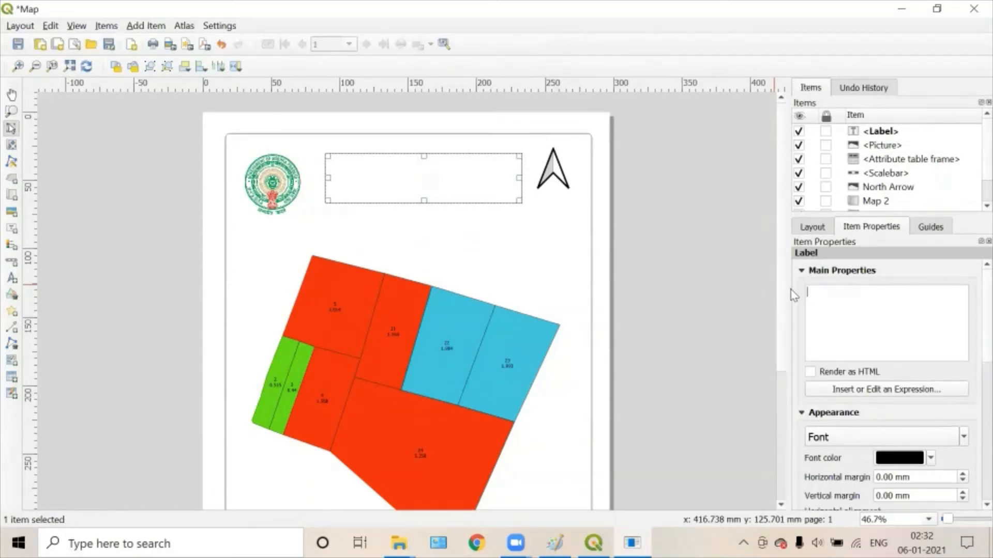
type("THAKKELLAPADU FIELDS")
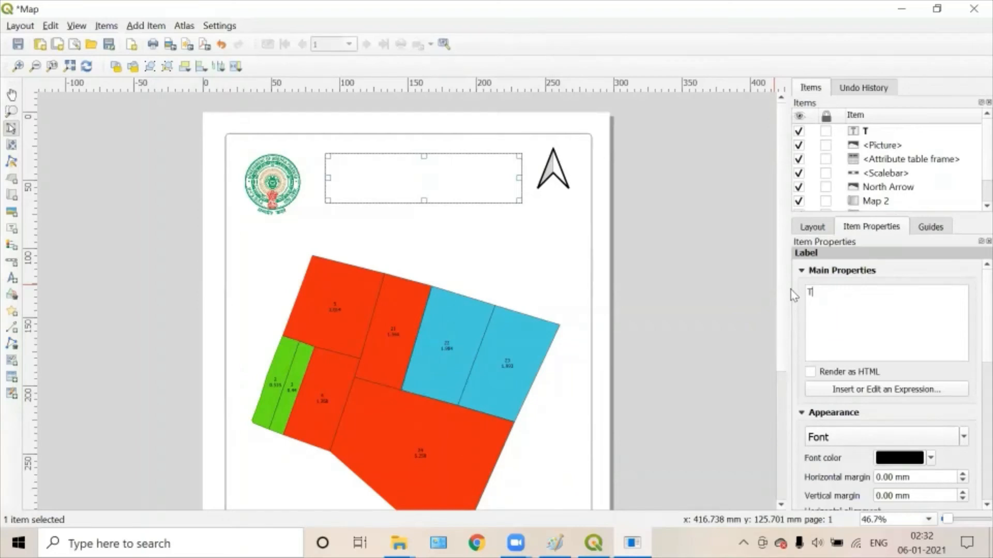
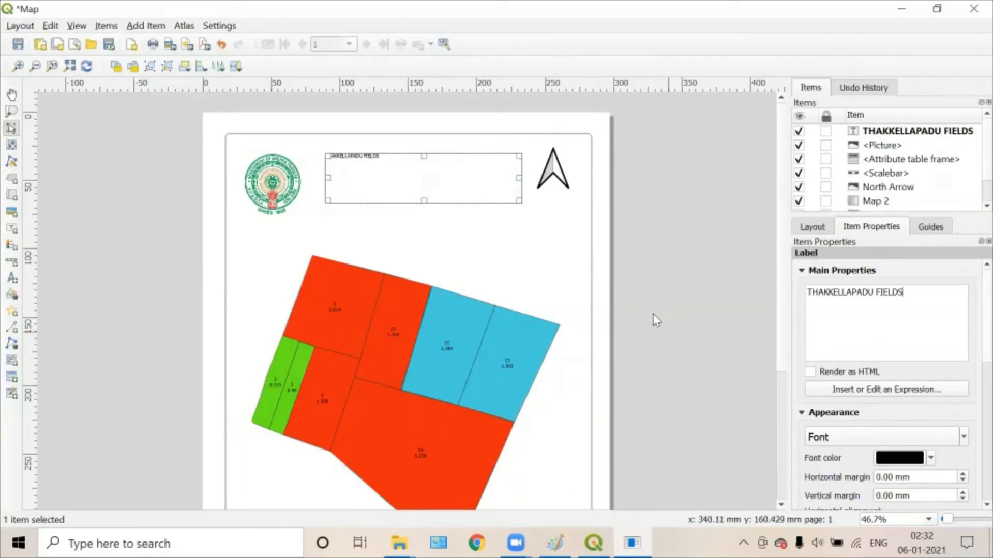
Step: Set the title label's font to MS Sans Serif in the Italic style
left_click(849, 437)
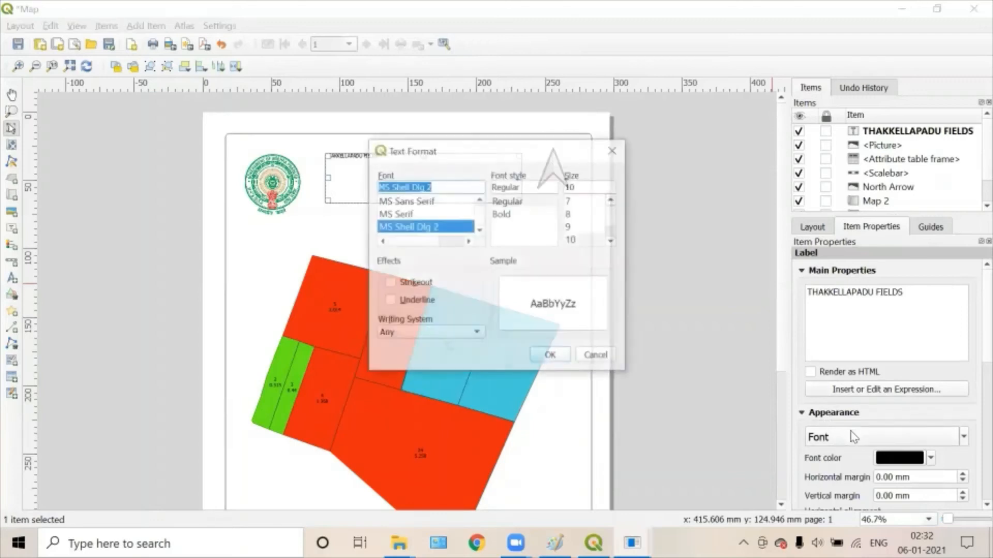
left_click(612, 241)
left_click(612, 242)
left_click(612, 242)
left_click(612, 242)
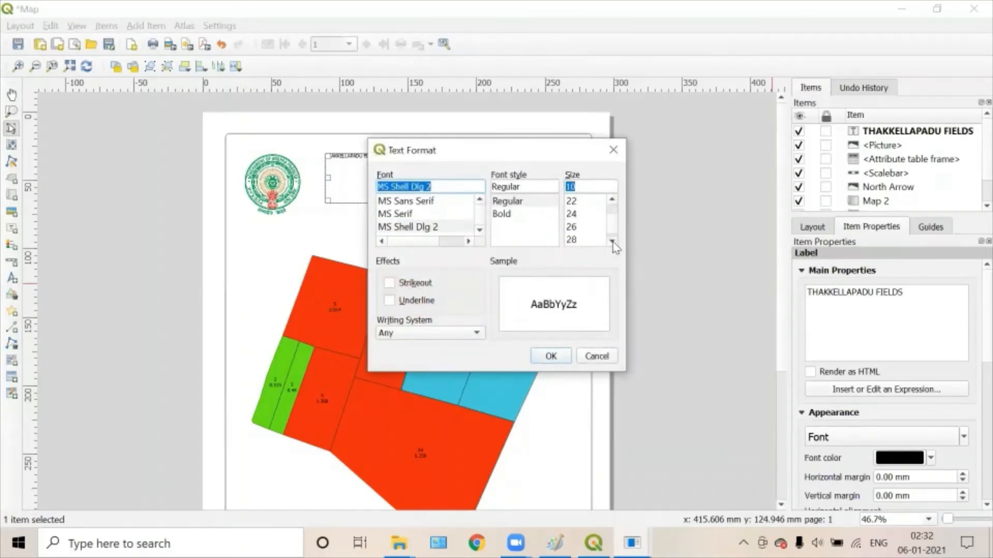
left_click(590, 226)
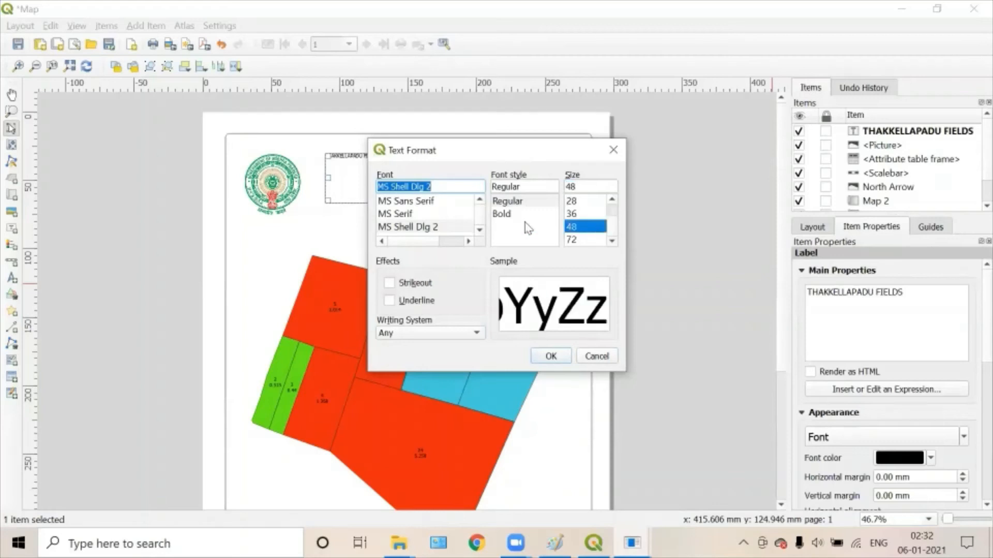
left_click(432, 202)
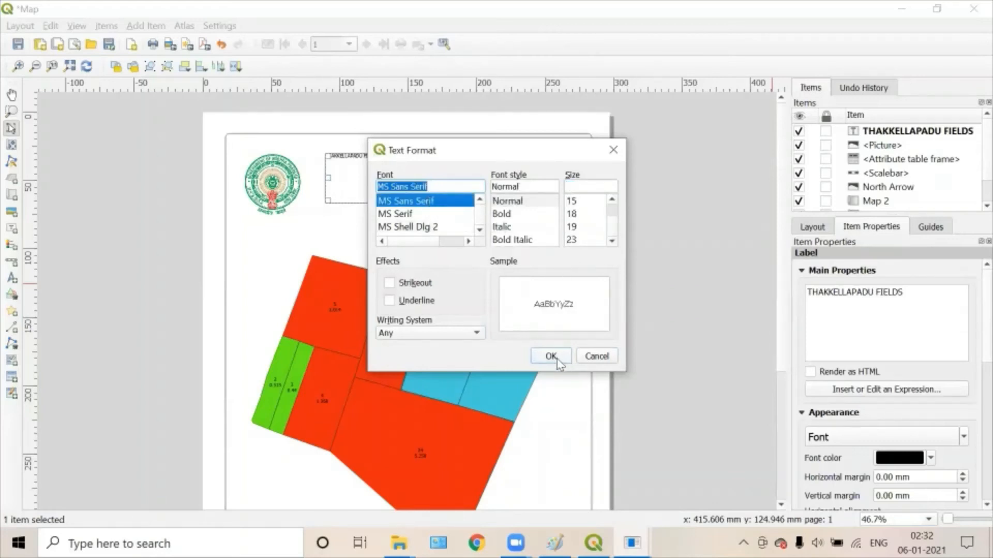
left_click(502, 214)
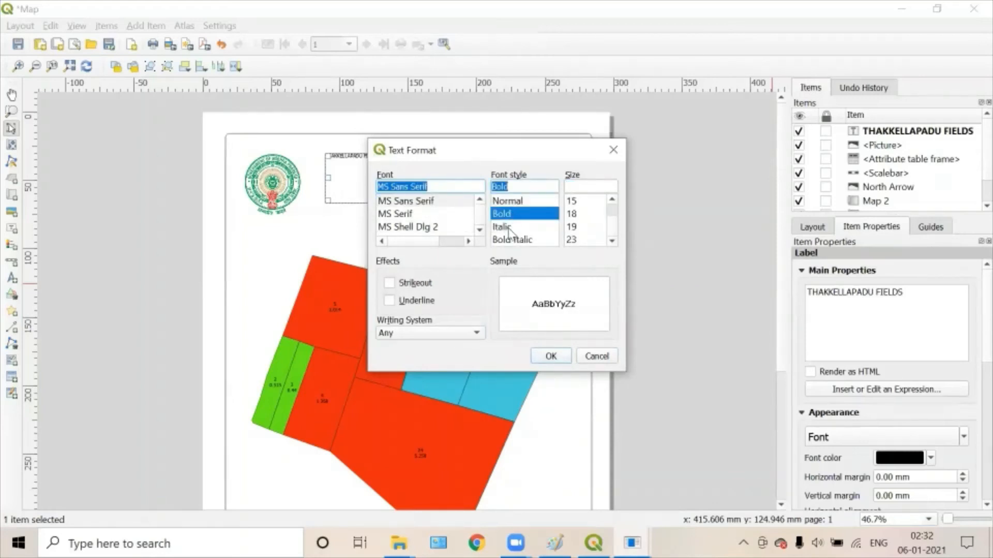
left_click(504, 226)
left_click(552, 356)
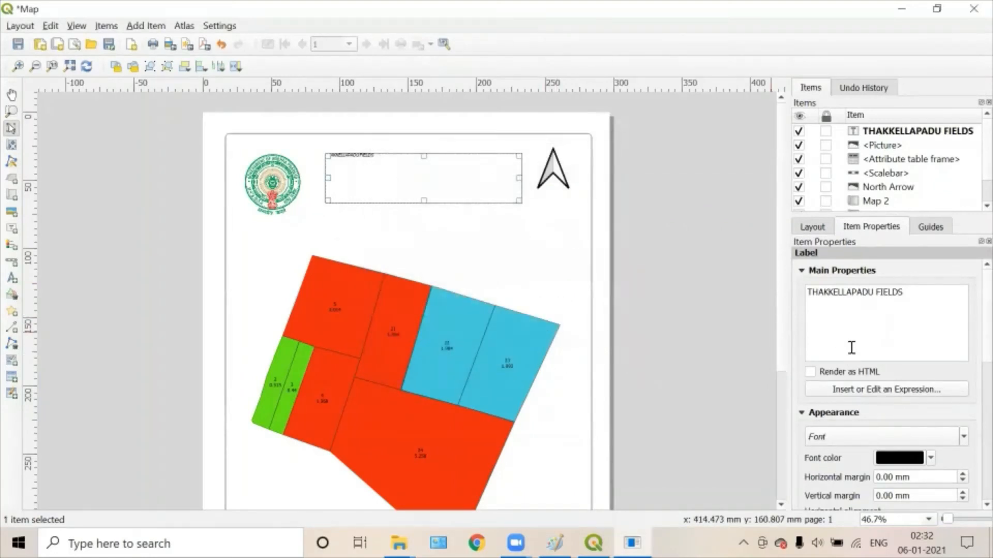
Step: Change the title label's font to MS Serif, Normal style, size 22
left_click(896, 437)
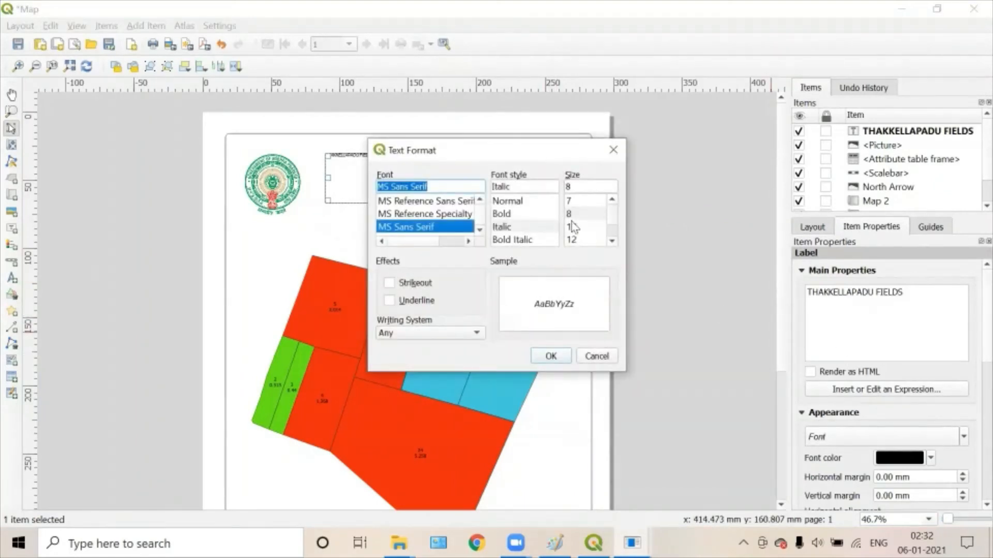
left_click(612, 241)
left_click(612, 241)
left_click(612, 241)
left_click(612, 241)
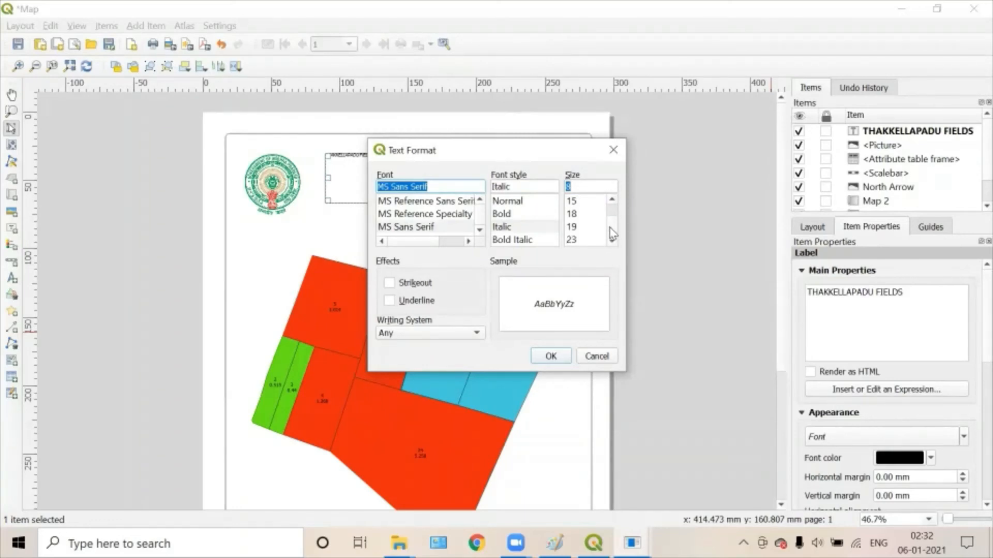
left_click(521, 202)
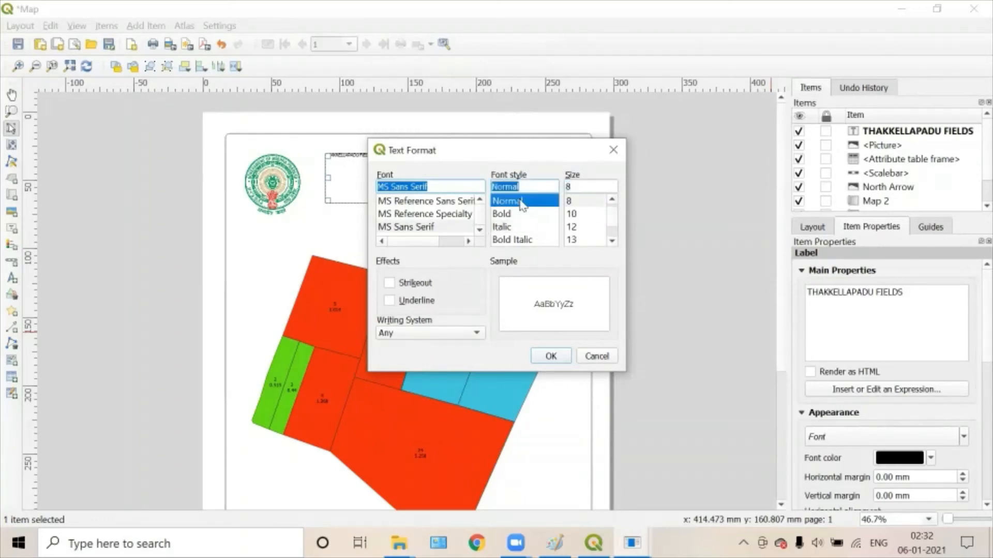
left_click(612, 241)
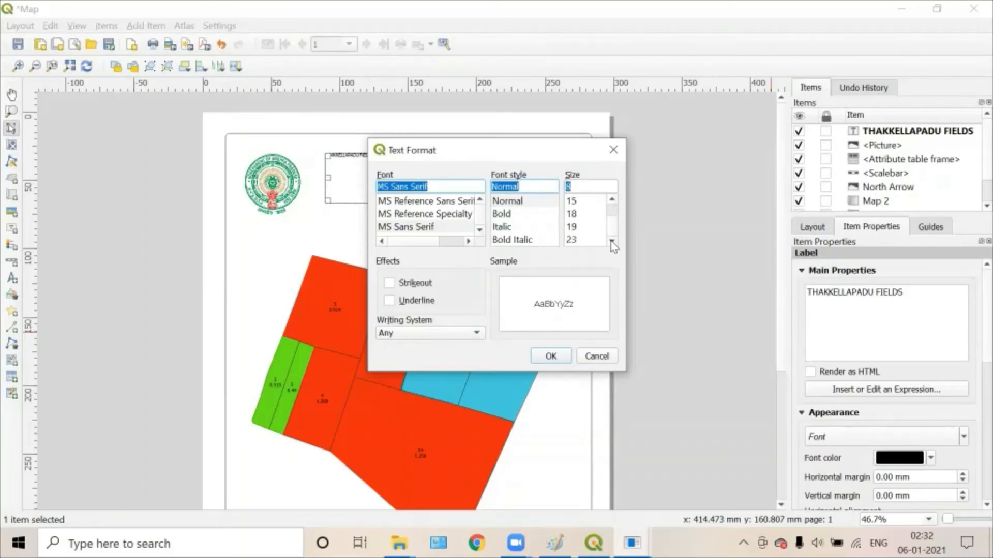
scroll(418, 217, "down", 1)
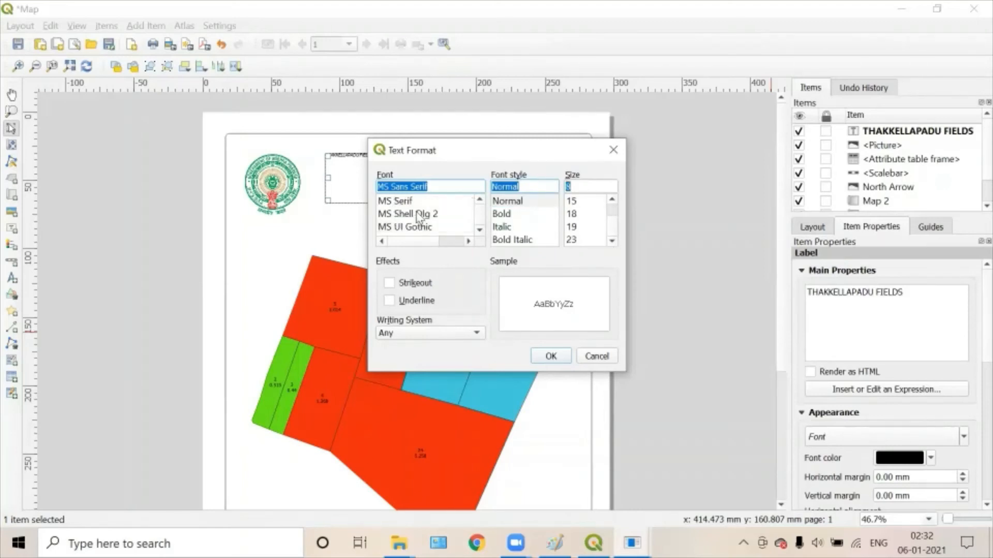
left_click(423, 203)
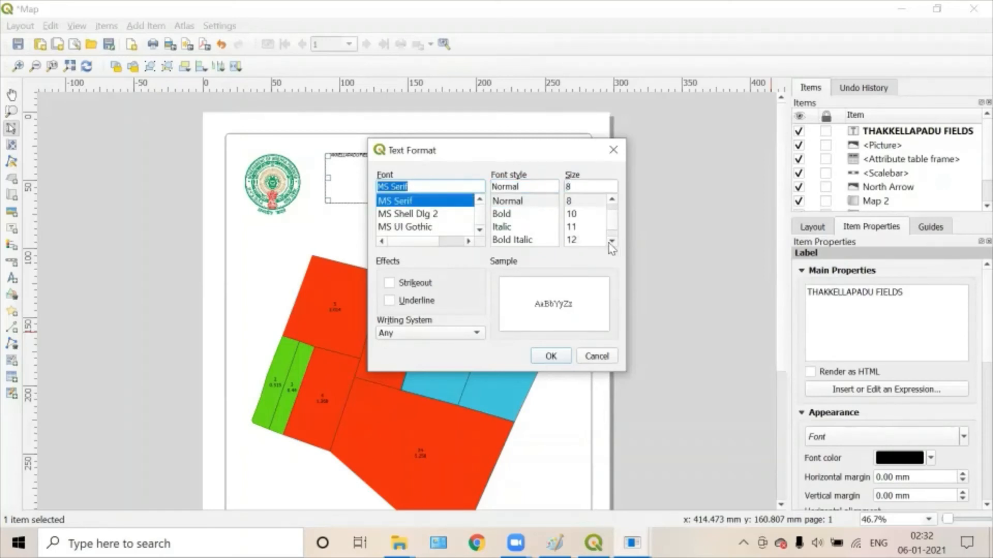
left_click(612, 241)
left_click(612, 242)
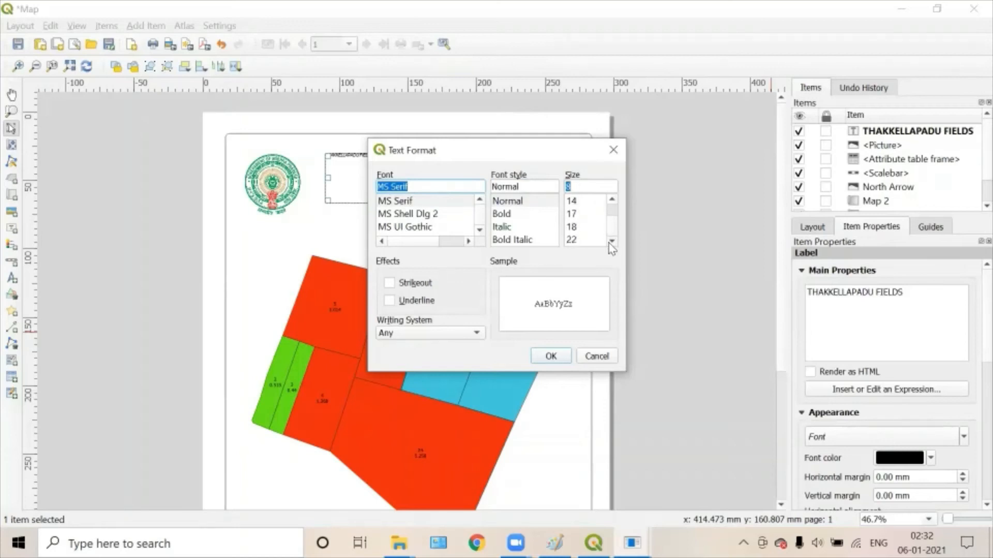
left_click(572, 240)
left_click(552, 356)
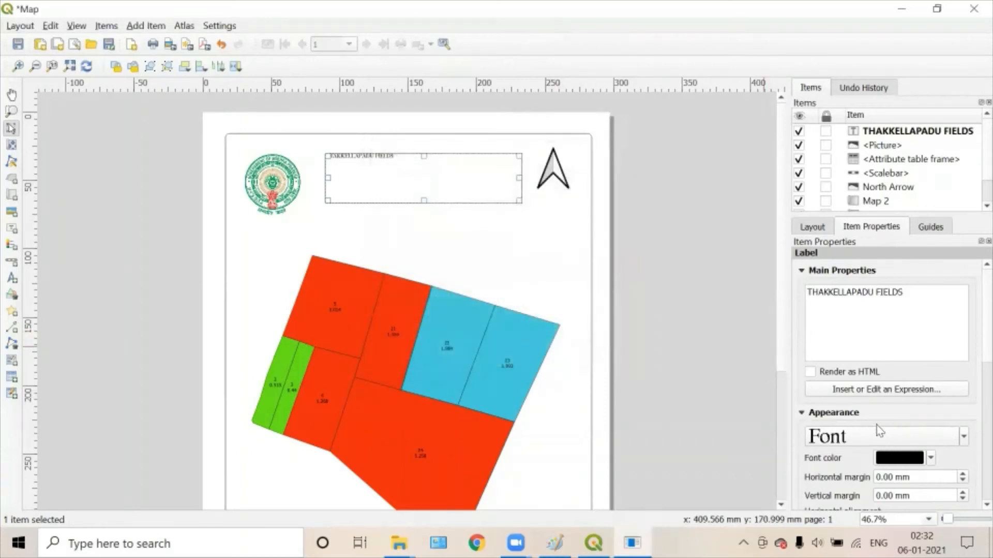
Step: Apply MS Shell Dlg 2 Regular at size 48 to the Thakkellapadu title and align it to the center horizontally and middle vertically
left_click(874, 438)
left_click(612, 241)
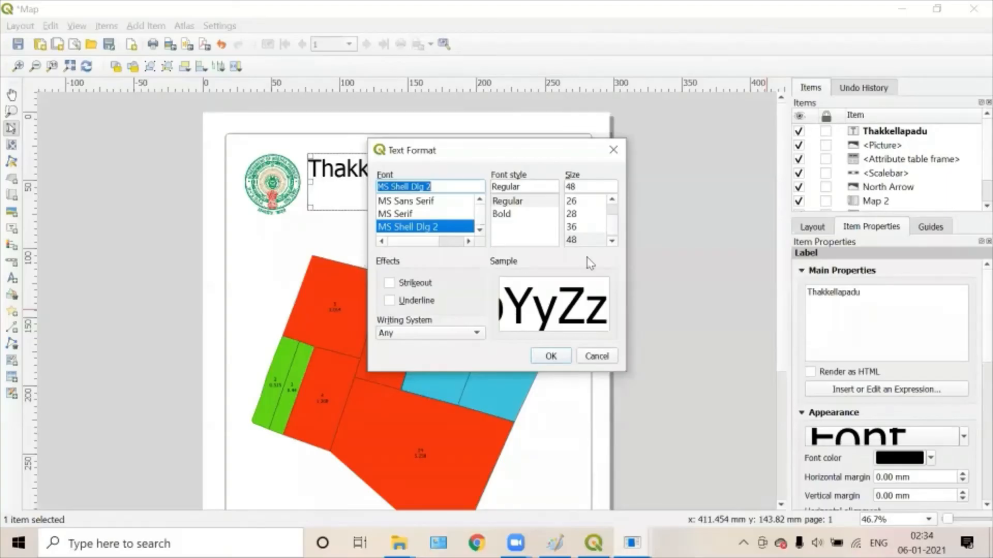
left_click(551, 357)
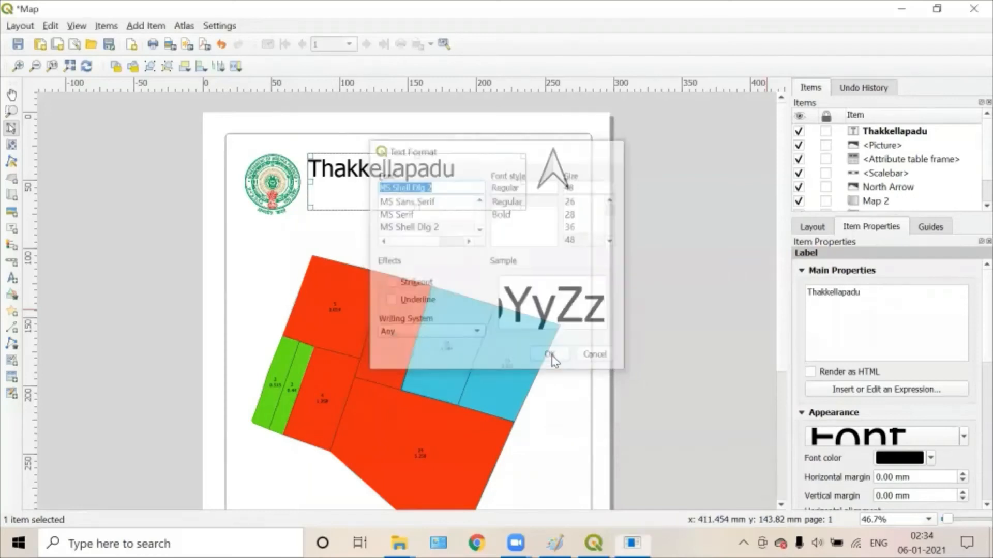
scroll(819, 362, "down", 3)
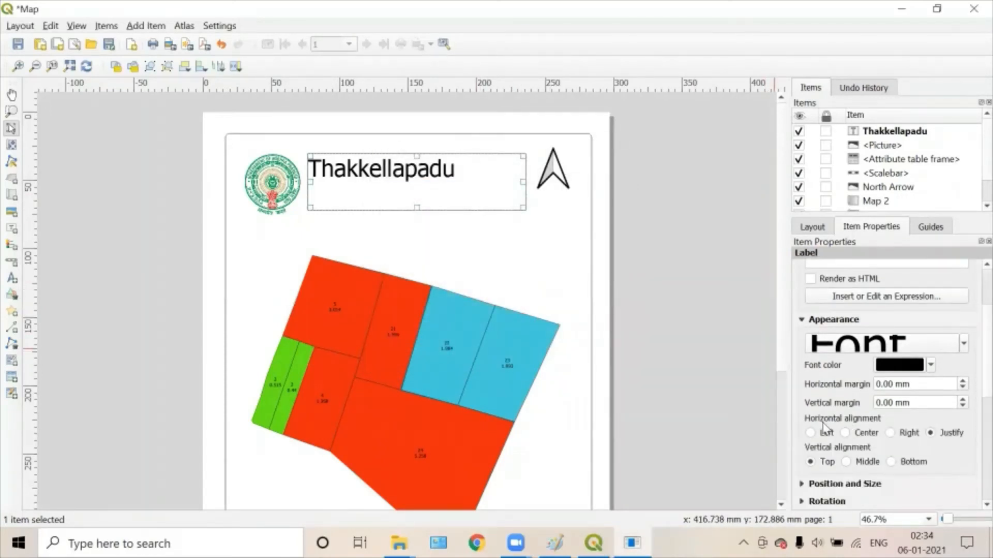
left_click(861, 437)
left_click(846, 461)
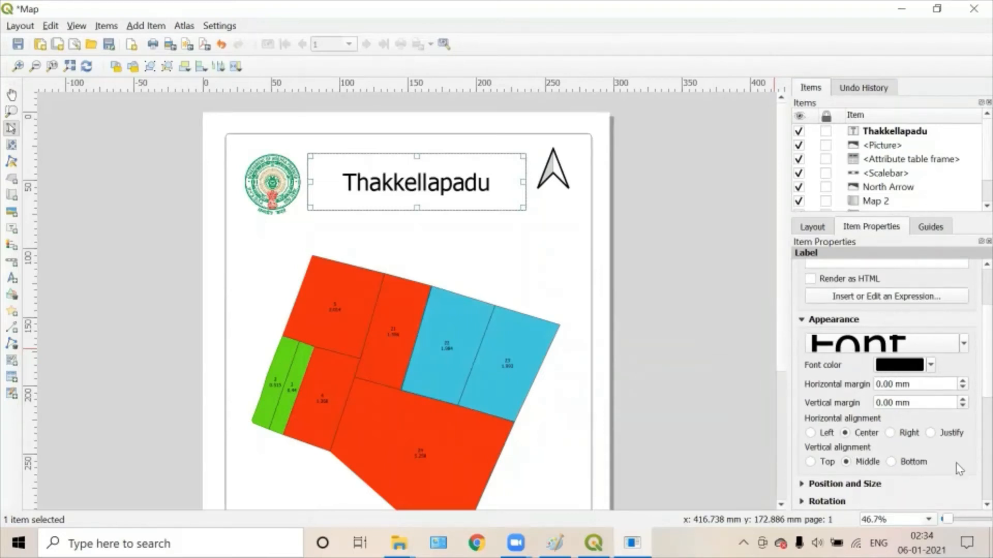
Step: Try to change the title's font color to a magenta hue, keeping its 48-point MS Shell Dlg 2 font
left_click(930, 365)
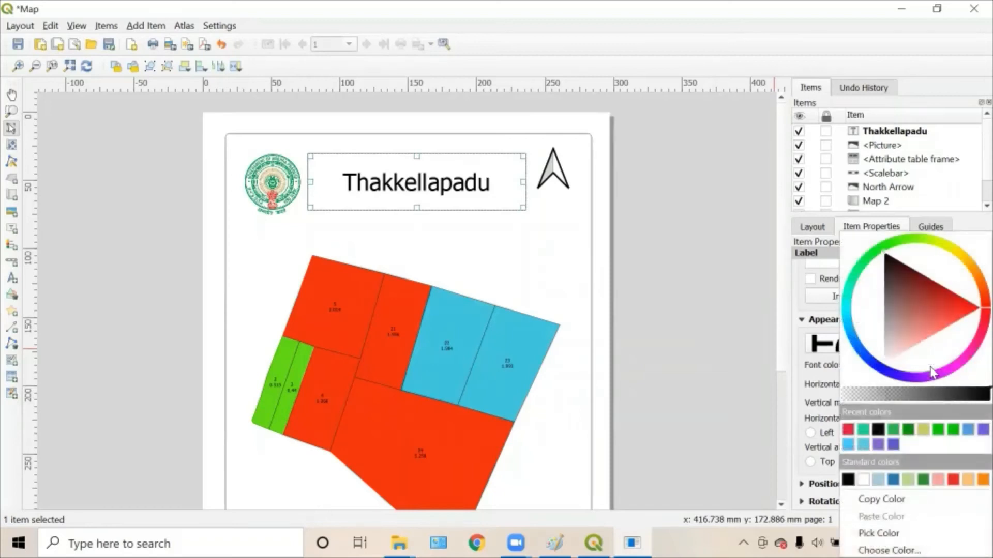
left_click(967, 358)
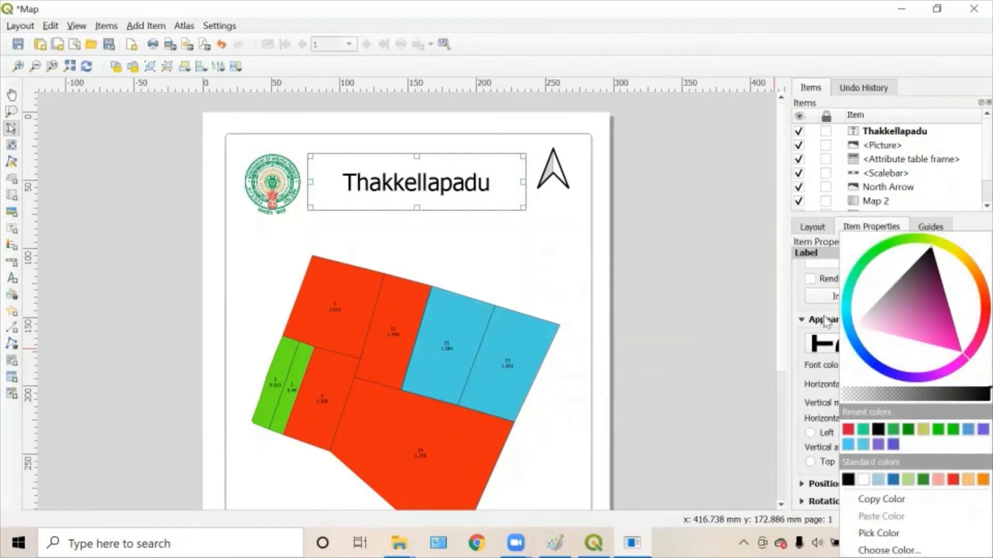
left_click(829, 347)
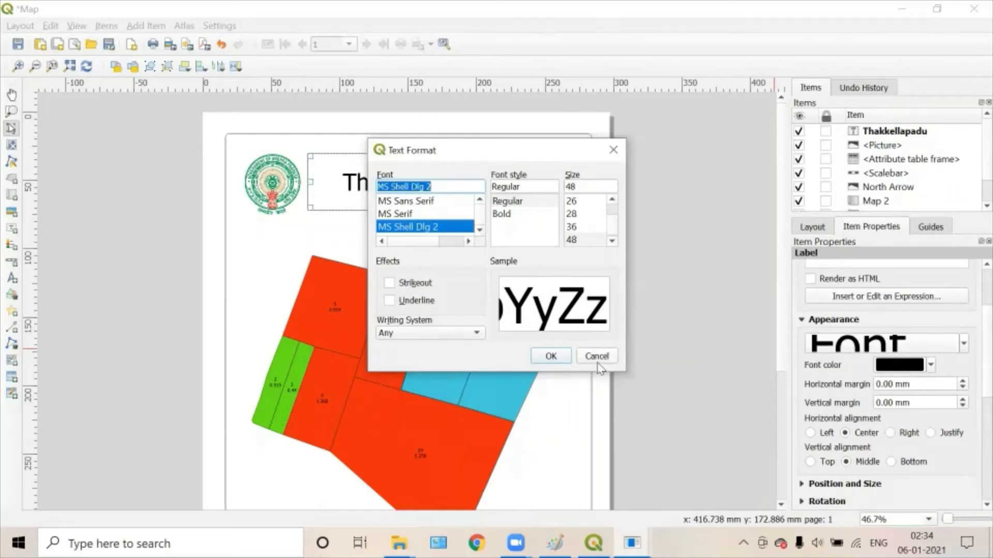
left_click(546, 356)
left_click(917, 366)
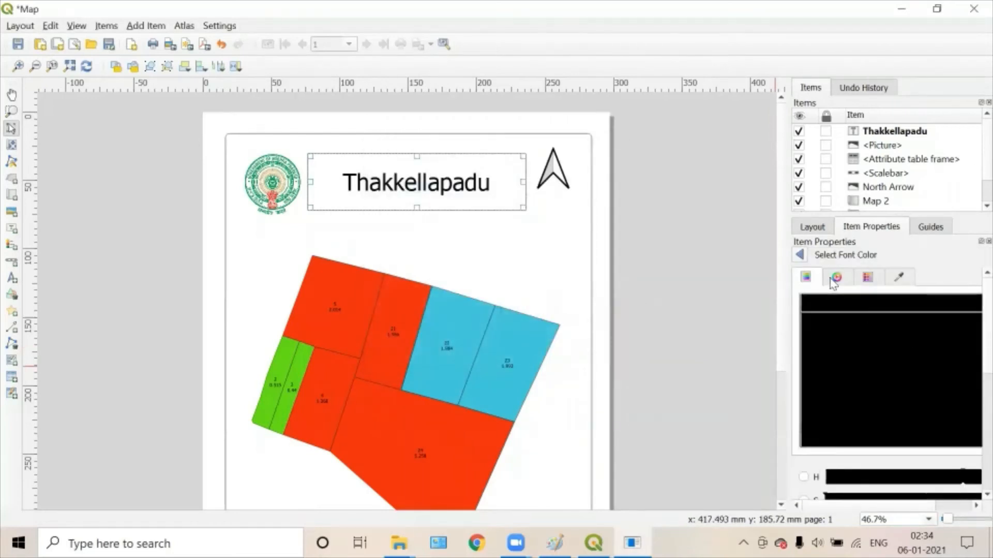
left_click(799, 255)
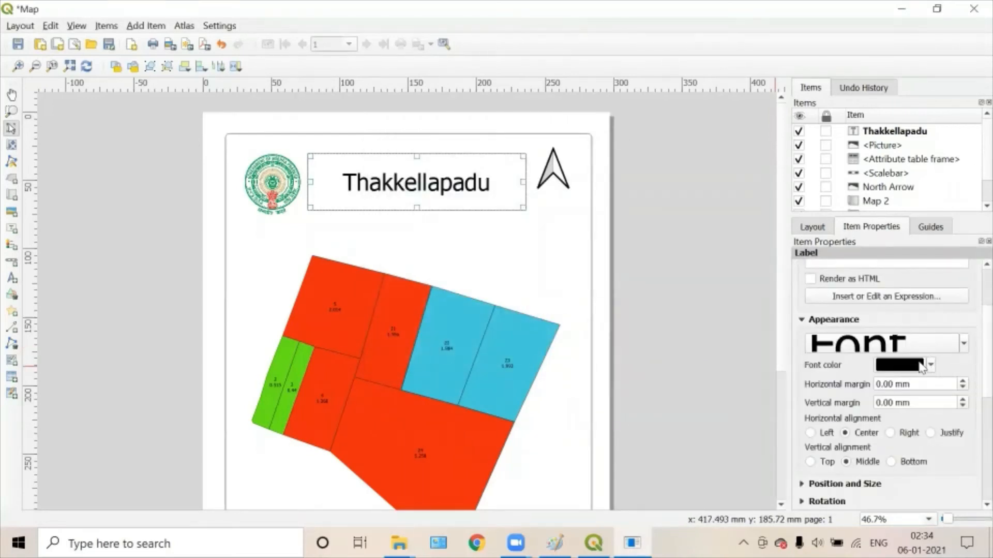
Step: Try magenta and red font colors on the Thakkellapadu title
left_click(930, 366)
left_click(947, 334)
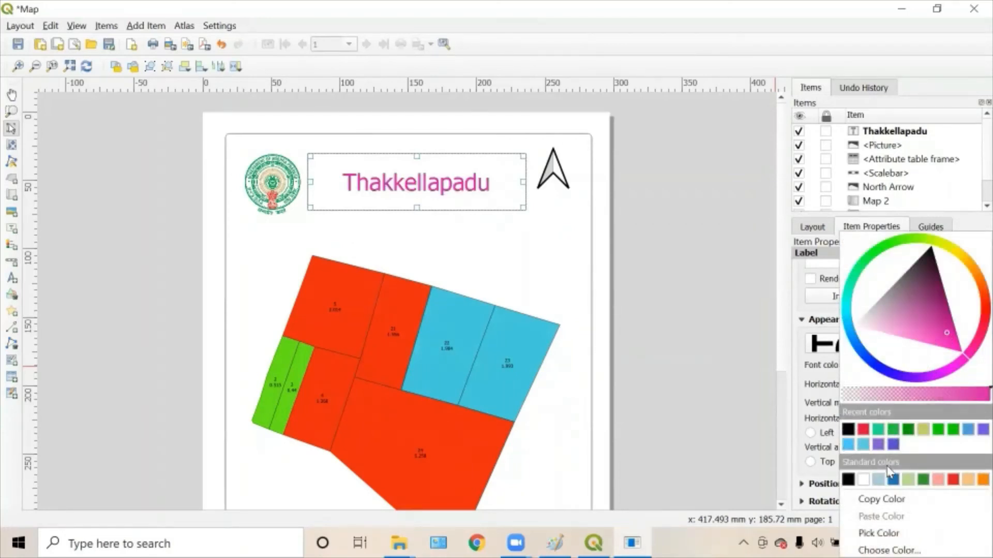
left_click(864, 431)
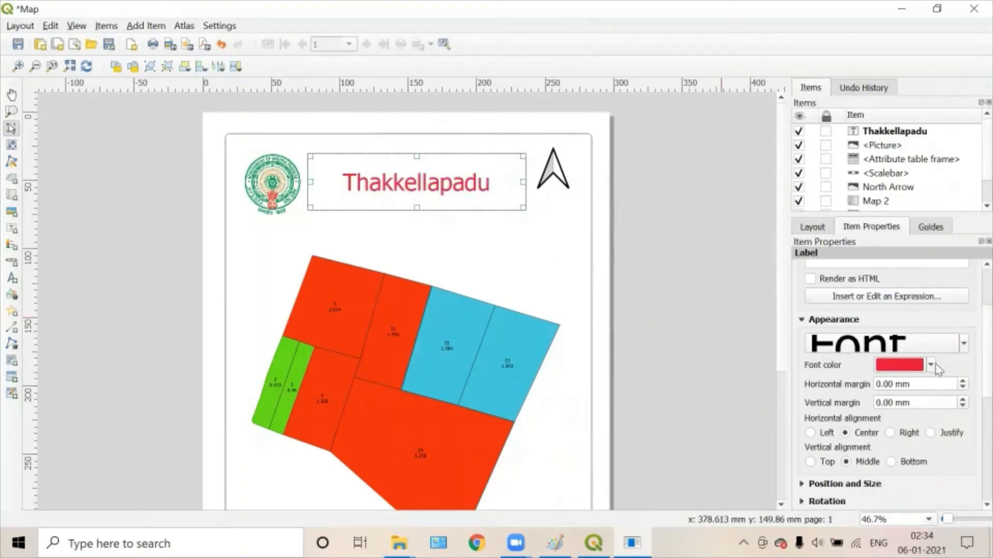
Step: Set the Thakkellapadu title's font color to green from the recent colors and deselect the label
left_click(932, 366)
left_click(953, 431)
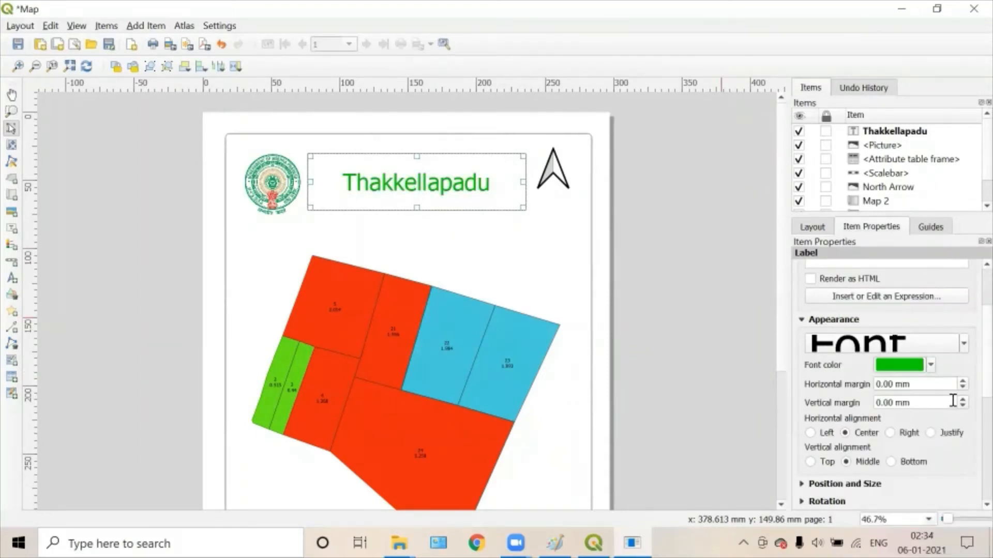
left_click(500, 250)
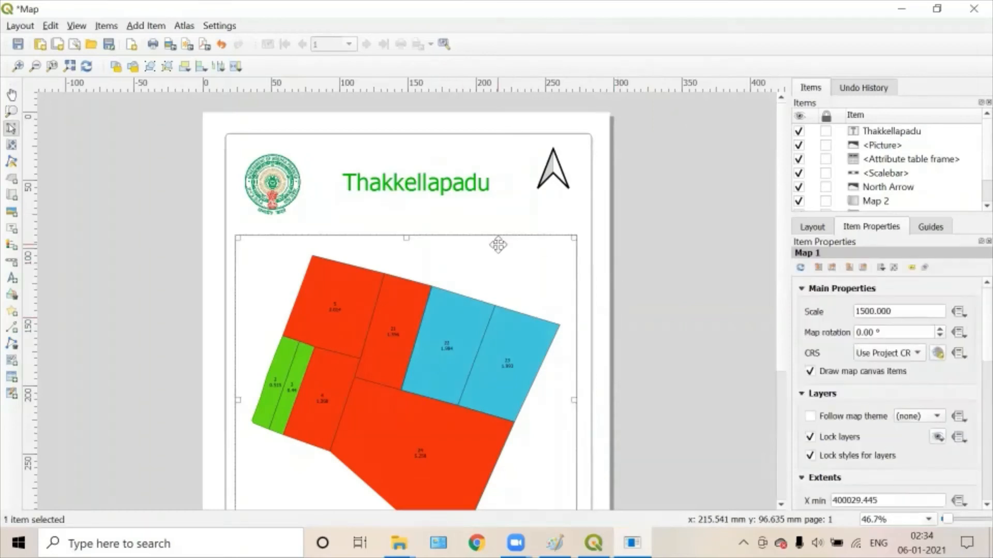
left_click(522, 224)
scroll(525, 231, "down", 1)
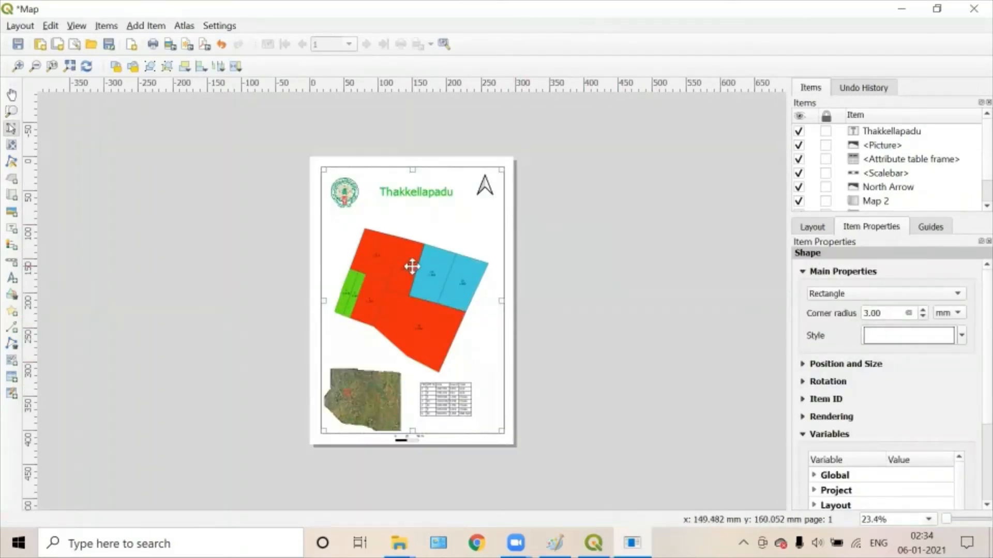
Step: Switch to the main QGIS window to review the polygon layer's classes and the group1 layer, and return to the layout
left_click(593, 543)
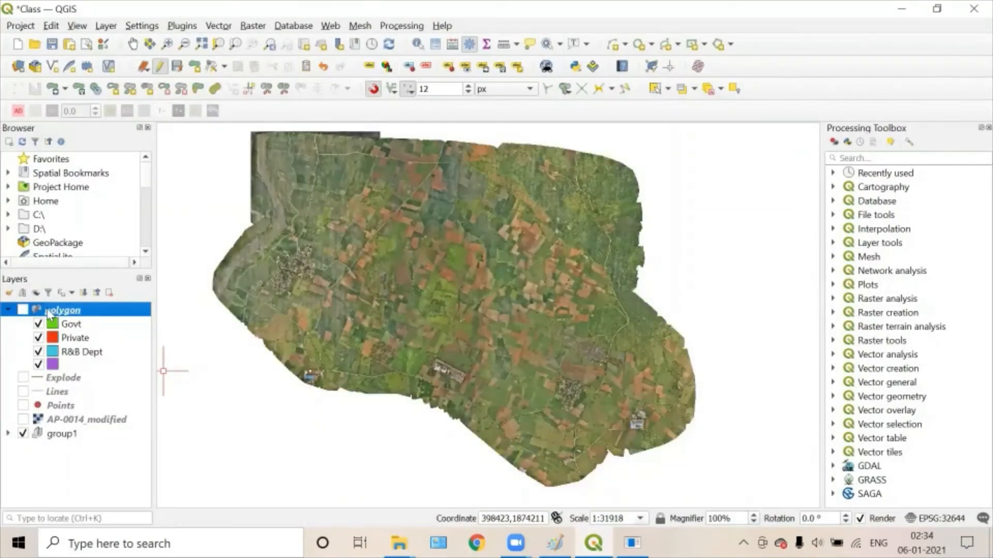
left_click(24, 434)
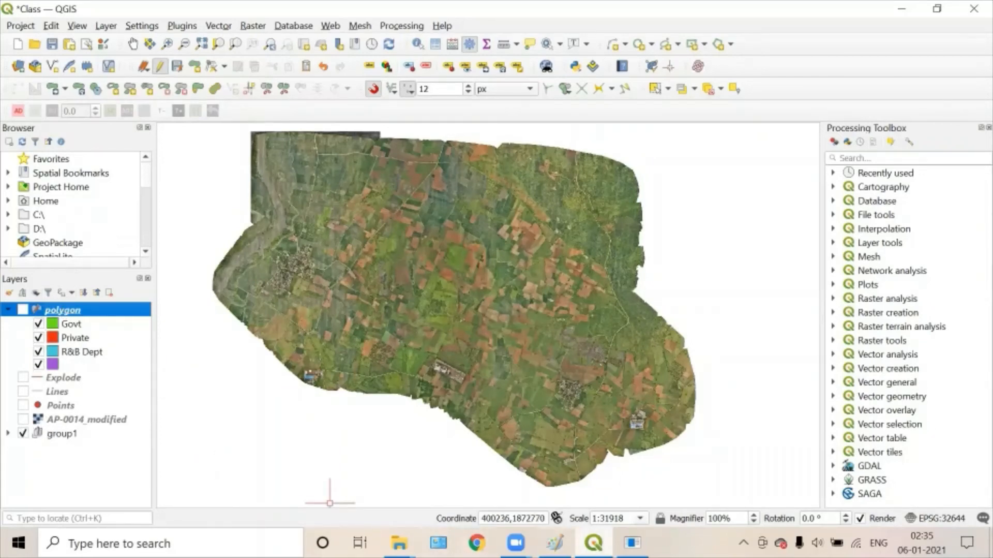
left_click(632, 543)
Step: Add a legend to the lower right of the parcel map, above the attribute table
left_click(146, 25)
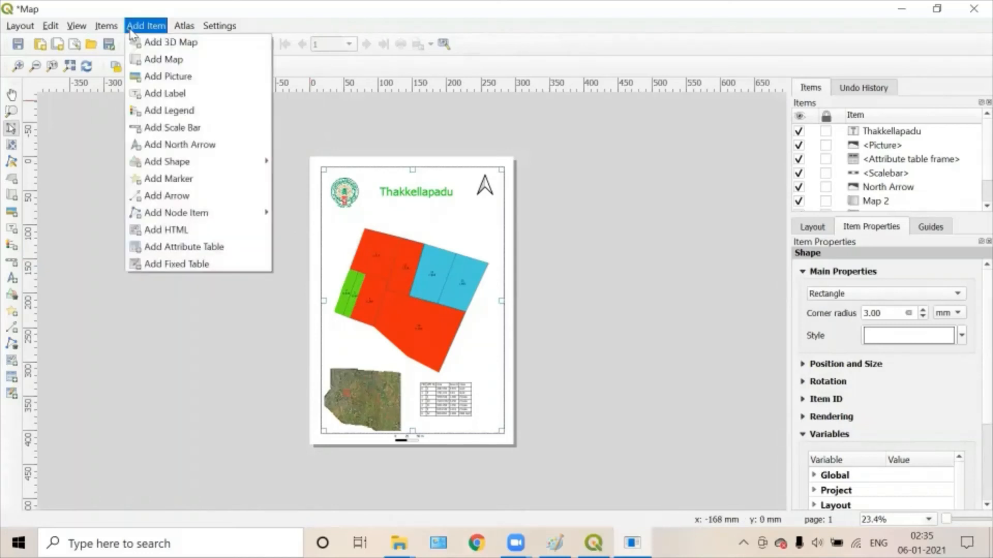
left_click(187, 111)
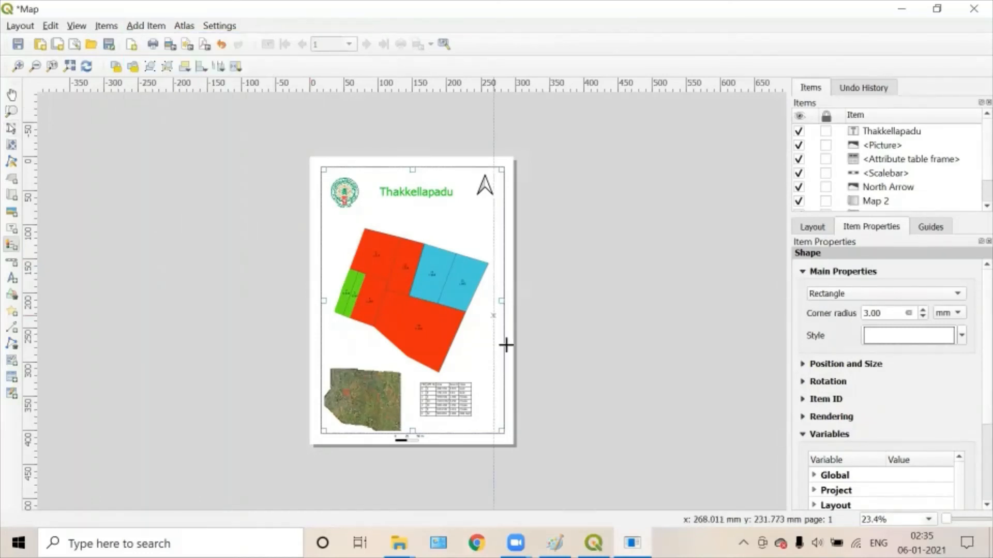
scroll(465, 322, "up", 1)
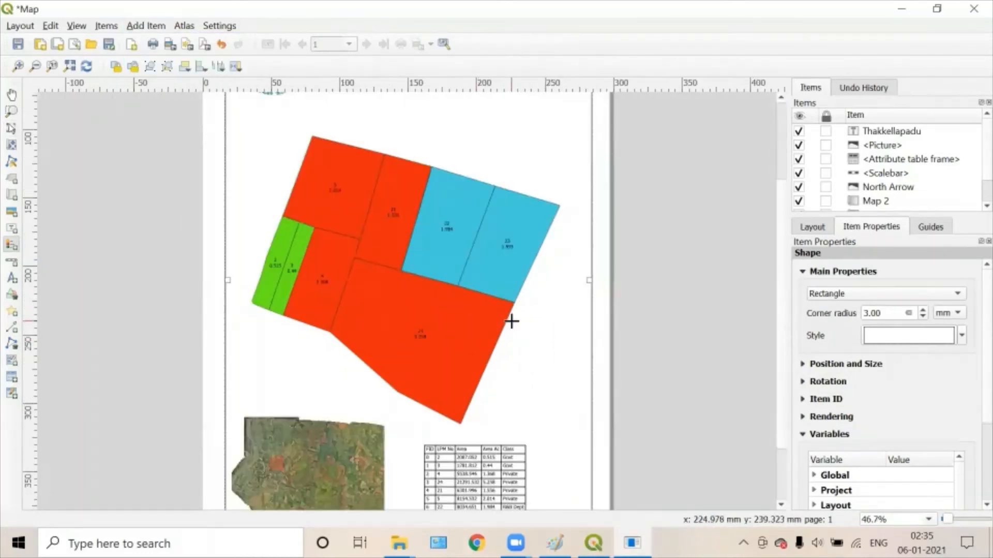
left_click_drag(519, 314, 569, 423)
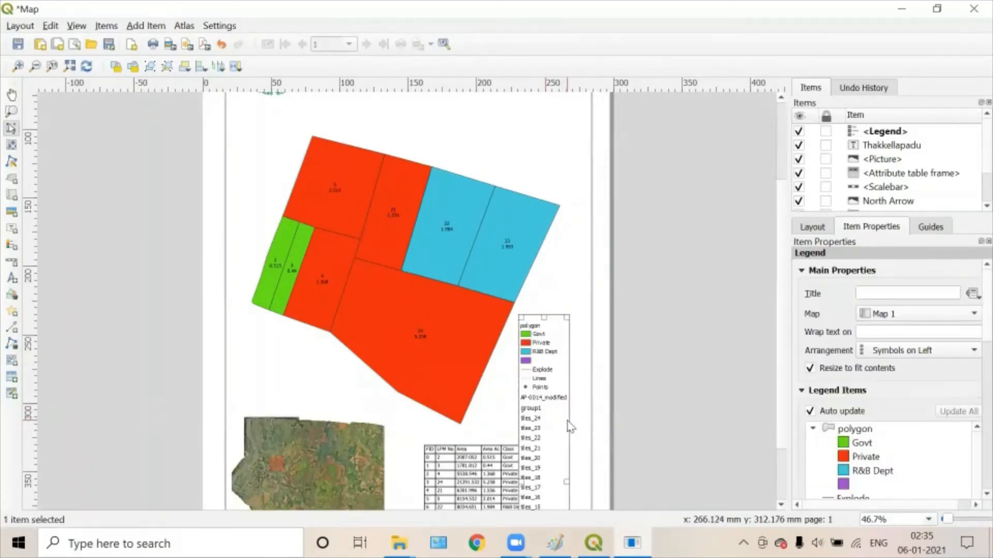
scroll(624, 383, "down", 1)
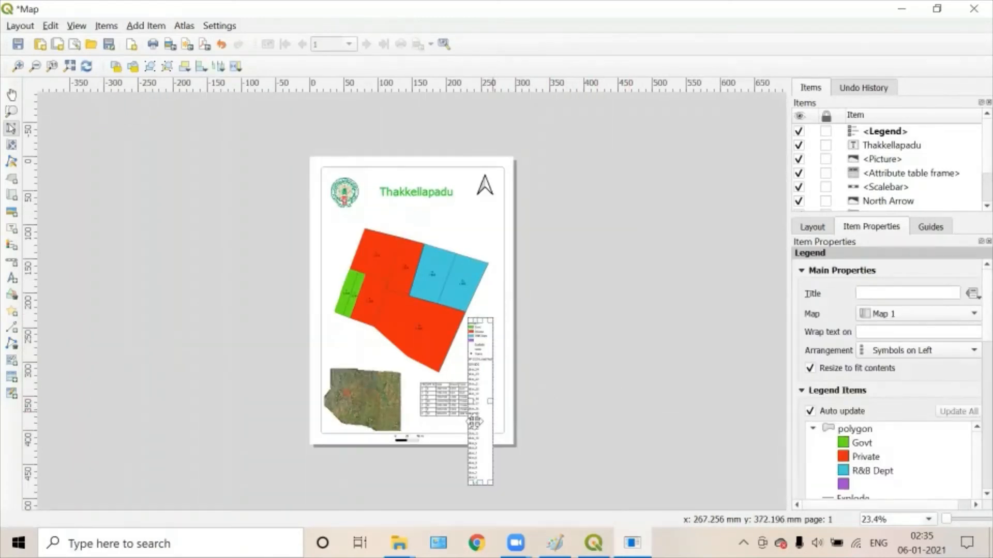
scroll(483, 409, "up", 1)
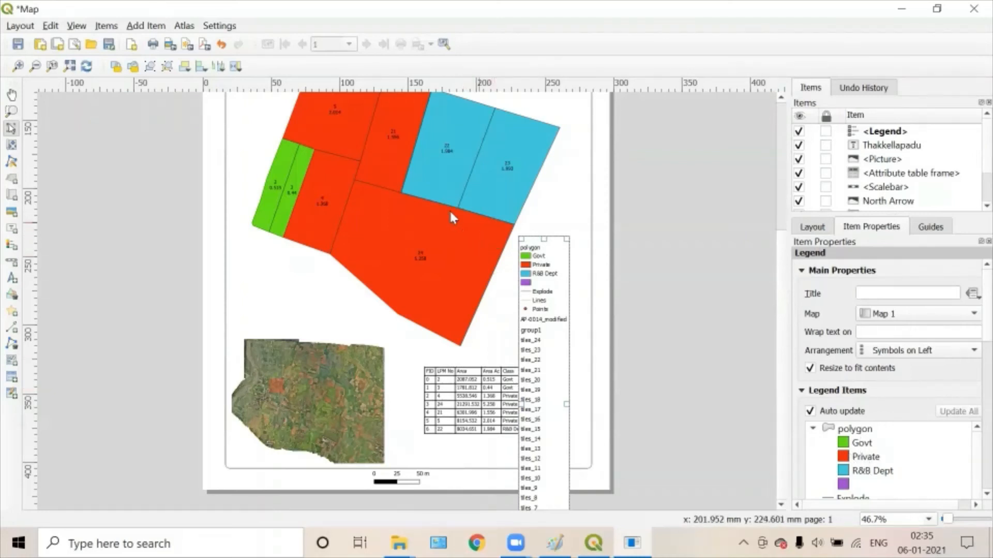
Step: Disable automatic updating of the legend items and remove group1 with its tiles from the legend
scroll(879, 459, "down", 3)
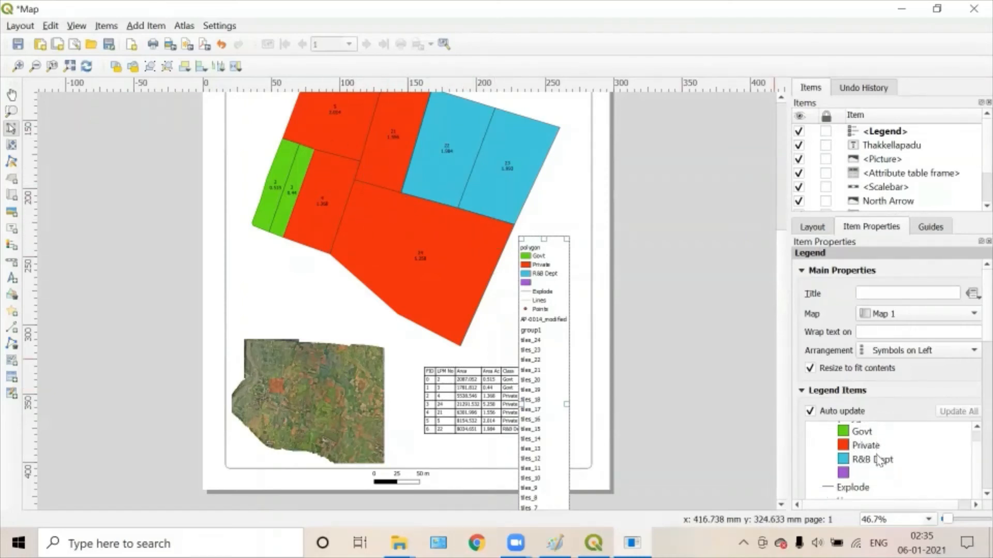
scroll(879, 459, "down", 2)
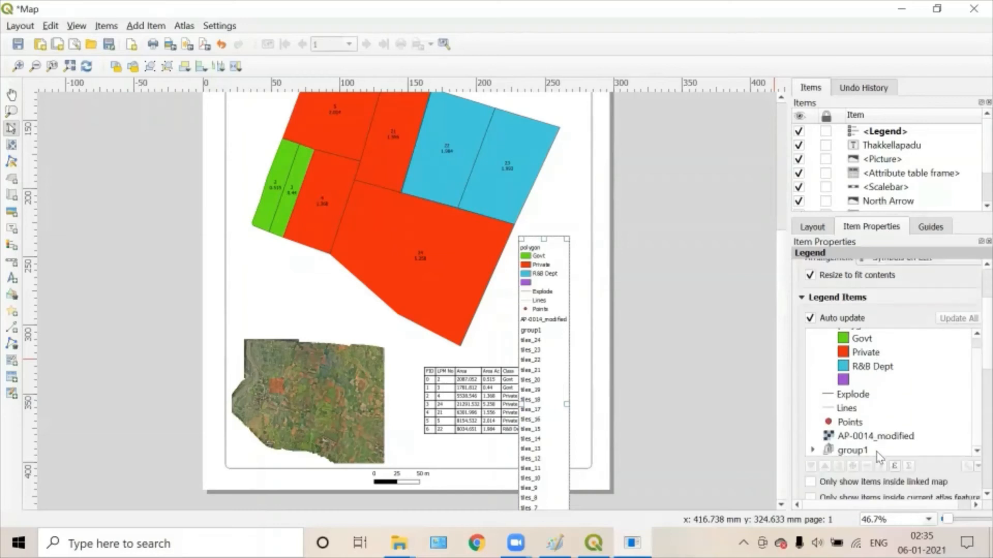
left_click(845, 454)
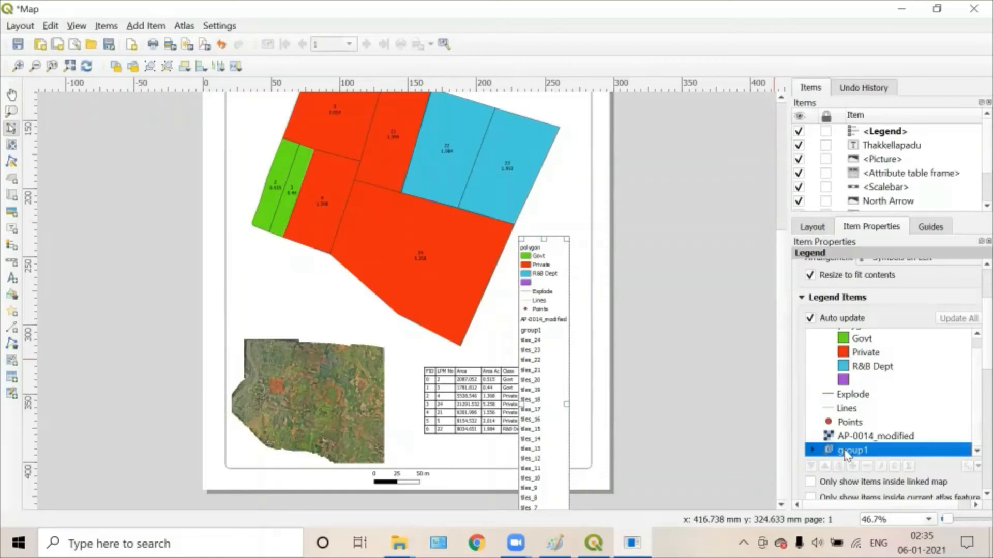
left_click(810, 319)
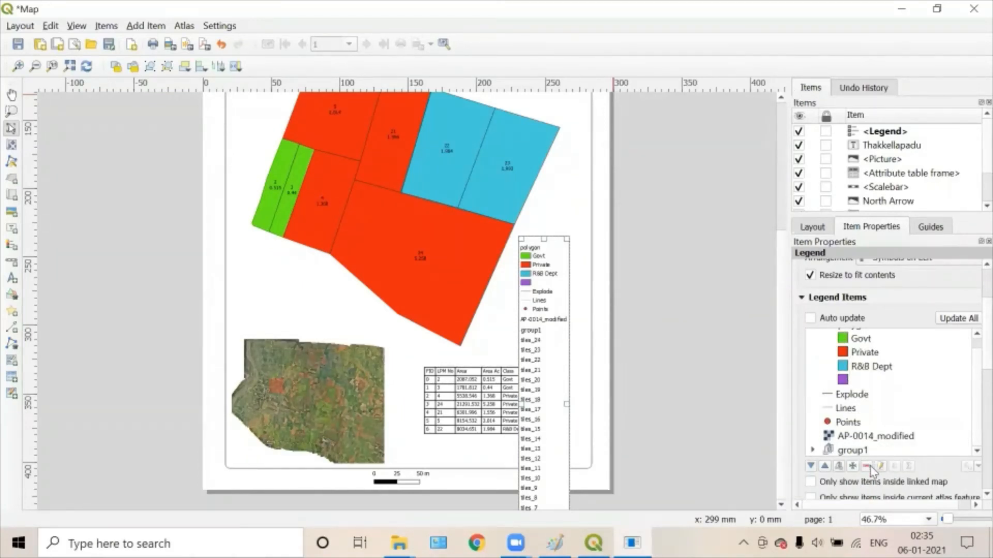
left_click(852, 451)
left_click(867, 466)
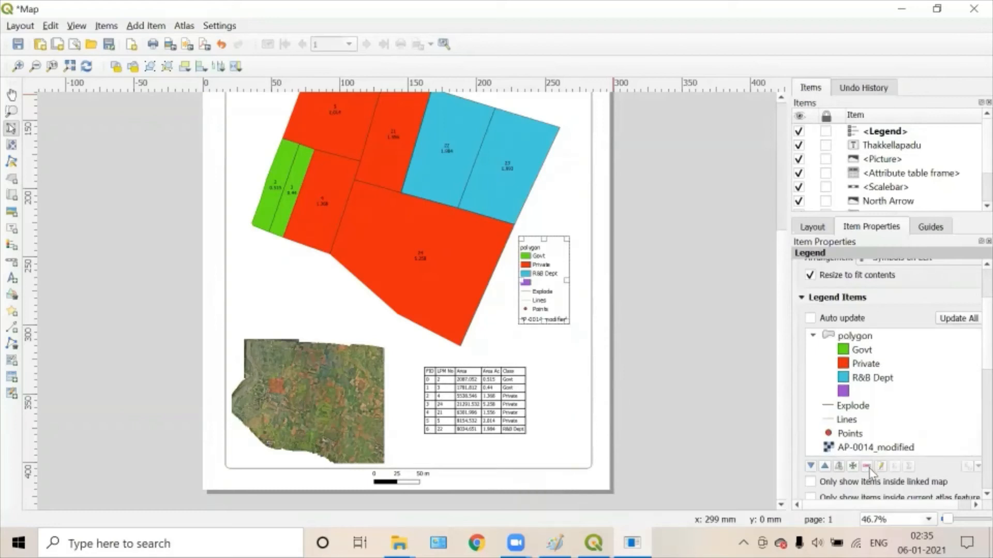
Step: Remove AP-0014_modified, Points, Lines, Explode and the unlabelled purple class from the legend
left_click(854, 451)
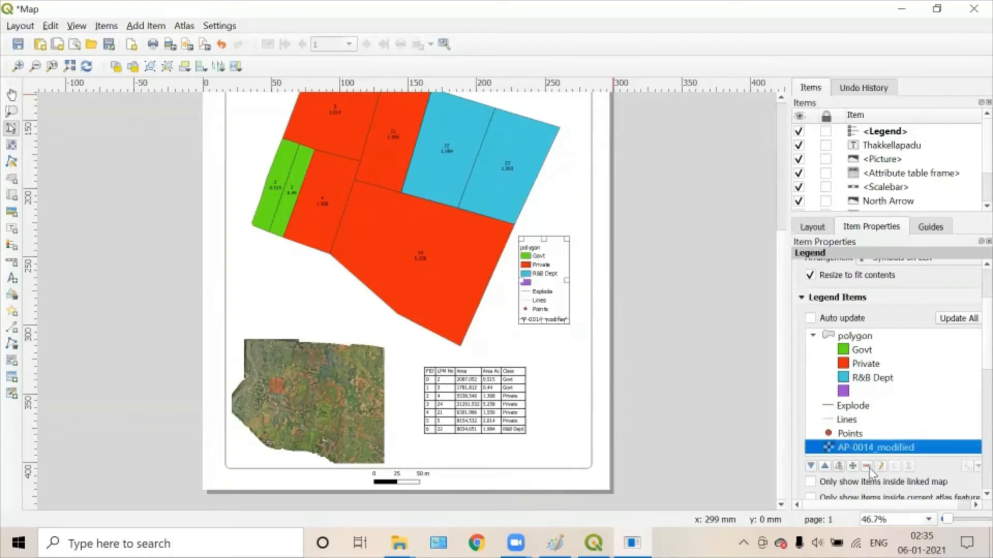
left_click(866, 466)
left_click(852, 437)
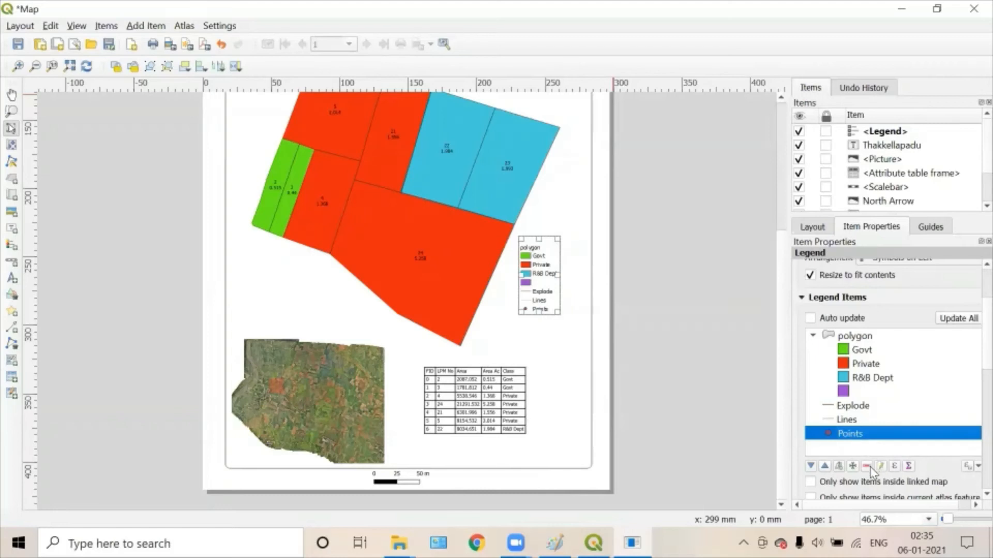
left_click(866, 466)
left_click(846, 422)
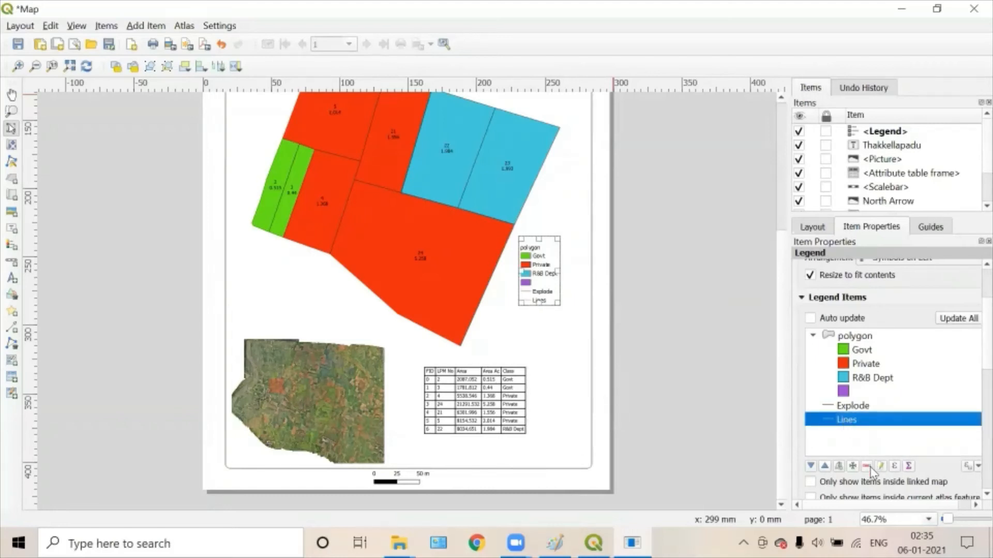
left_click(867, 466)
left_click(853, 407)
left_click(867, 465)
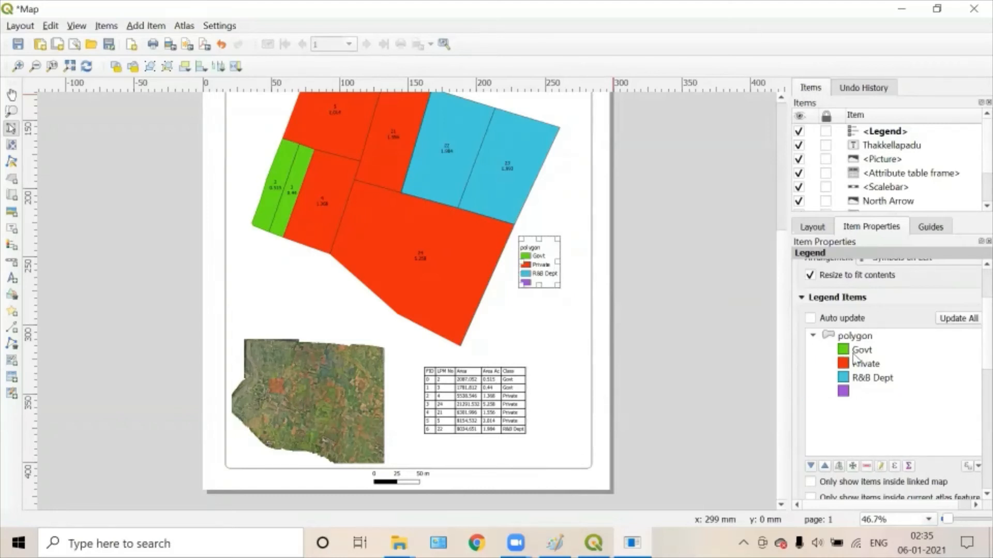
left_click(851, 393)
left_click(867, 466)
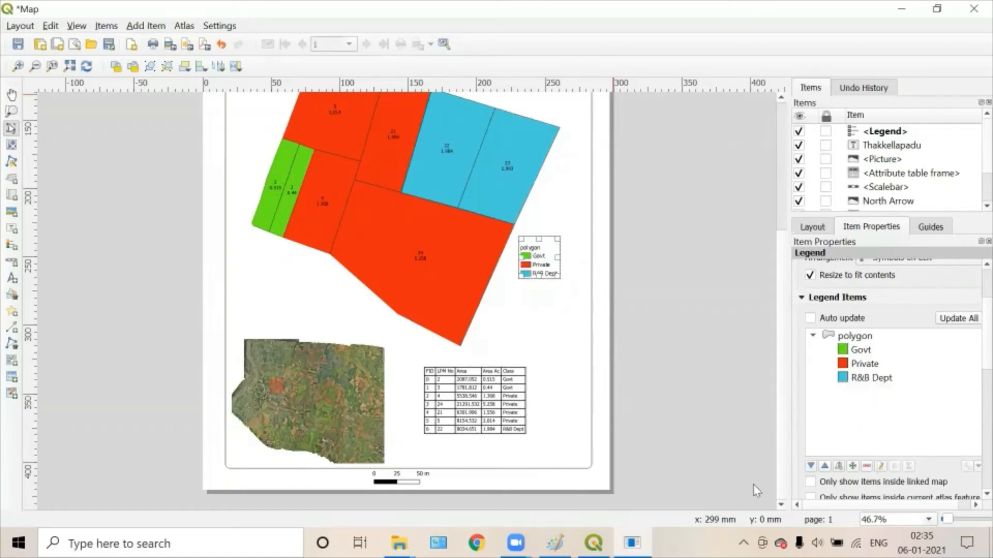
Step: Compare the legend's polygon entries with the polygon layer's classes in the main QGIS window
left_click(594, 543)
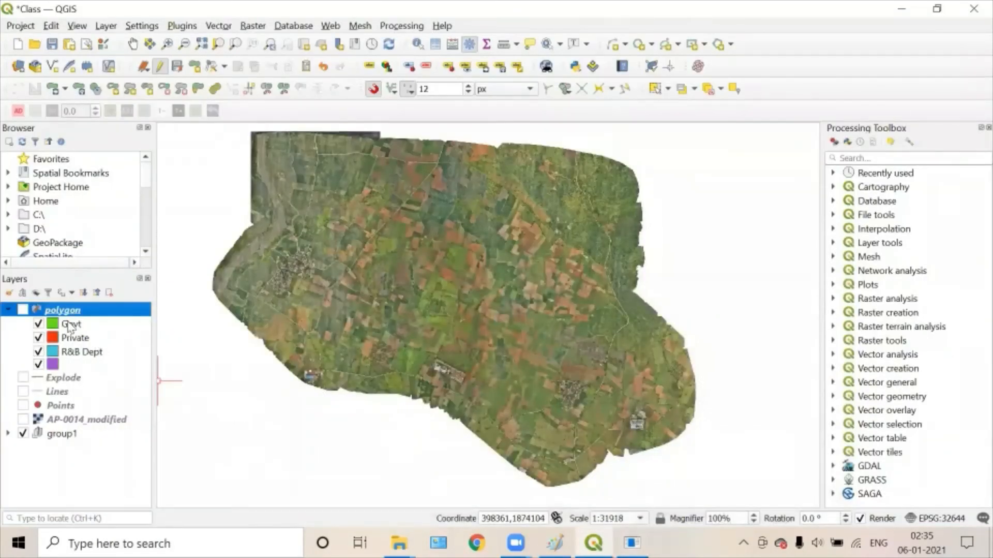
left_click(632, 543)
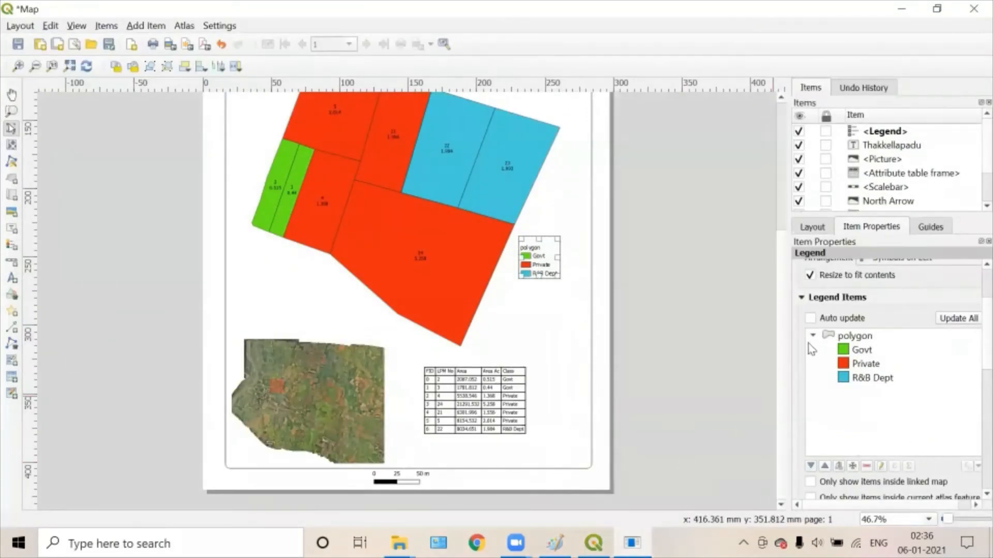
left_click(849, 338)
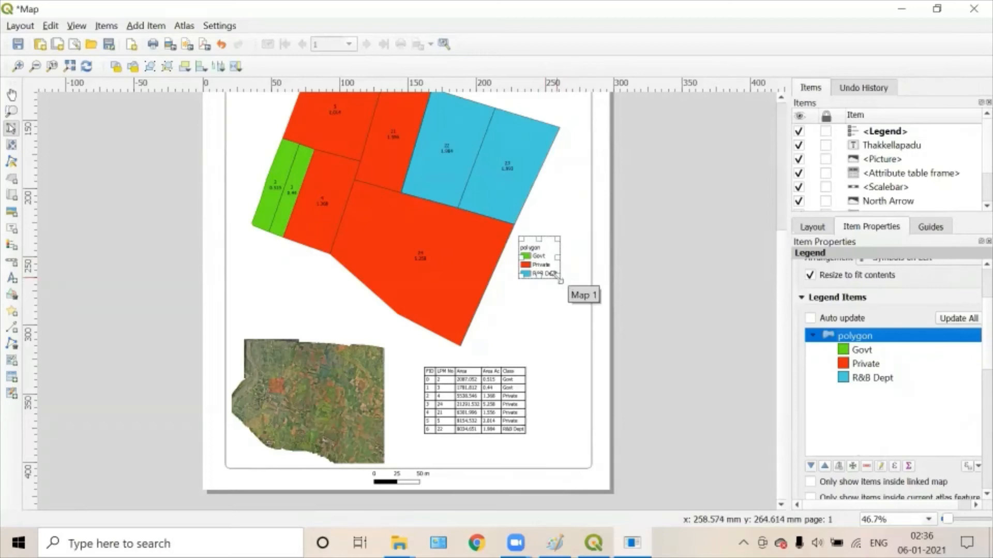
Step: Move the legend slightly down and to the right beside the parcels, undoing the enlargement of its frame
mouse_move(559, 280)
left_mouse_down()
mouse_move(569, 296)
mouse_move(574, 273)
mouse_move(553, 255)
mouse_move(560, 265)
left_mouse_up()
left_click(555, 344)
left_click(543, 270)
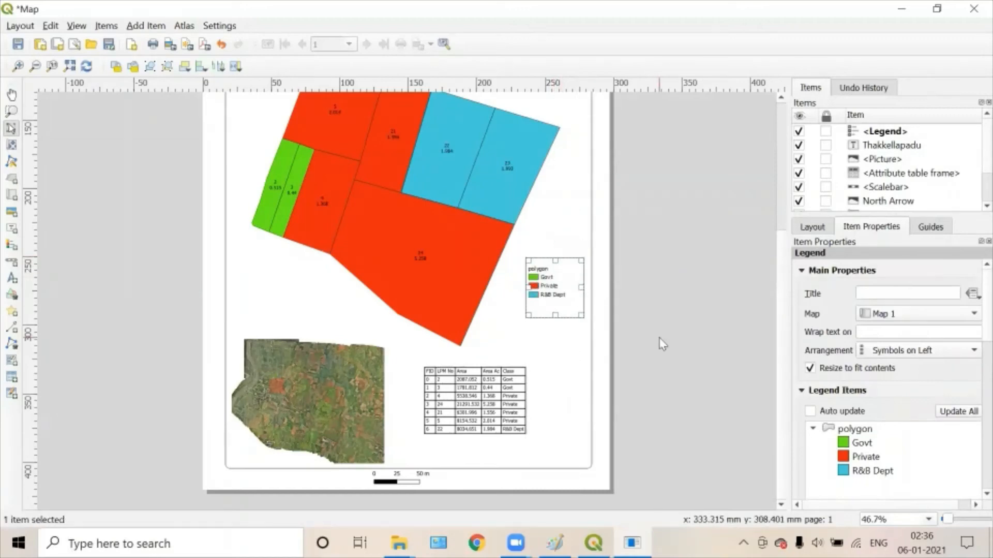
left_click(660, 344)
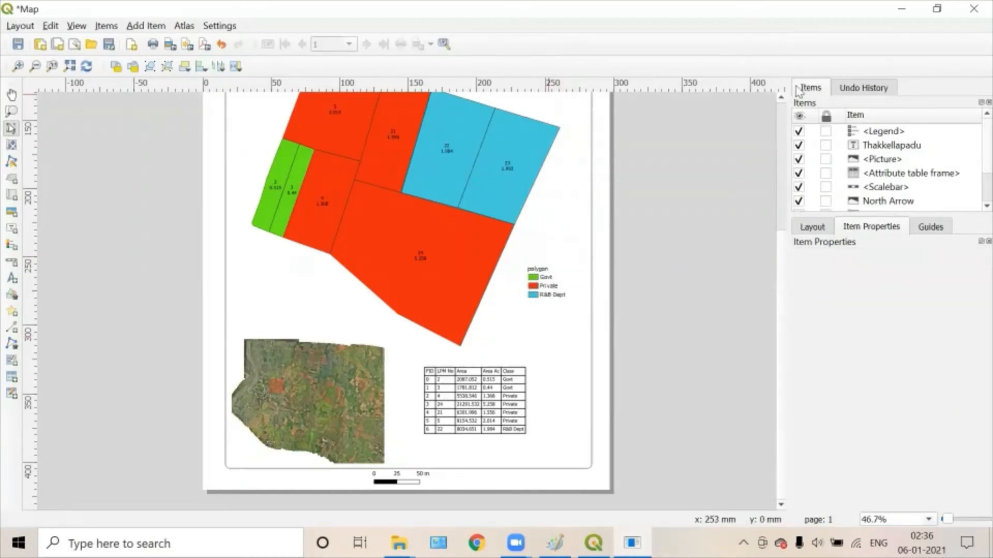
key("ctrl+z")
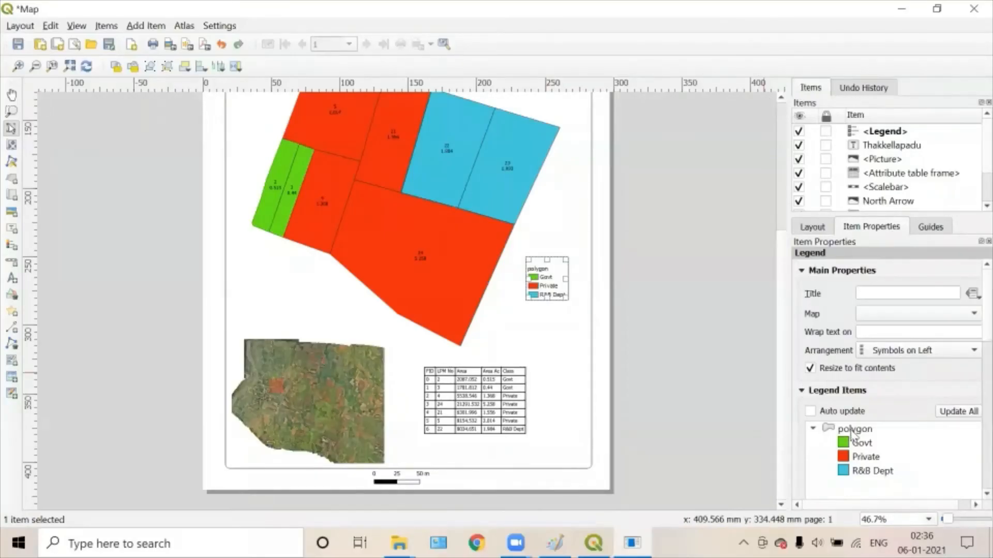
Step: Rename the legend's polygon heading to Fields and return to the legend properties
left_click(852, 432)
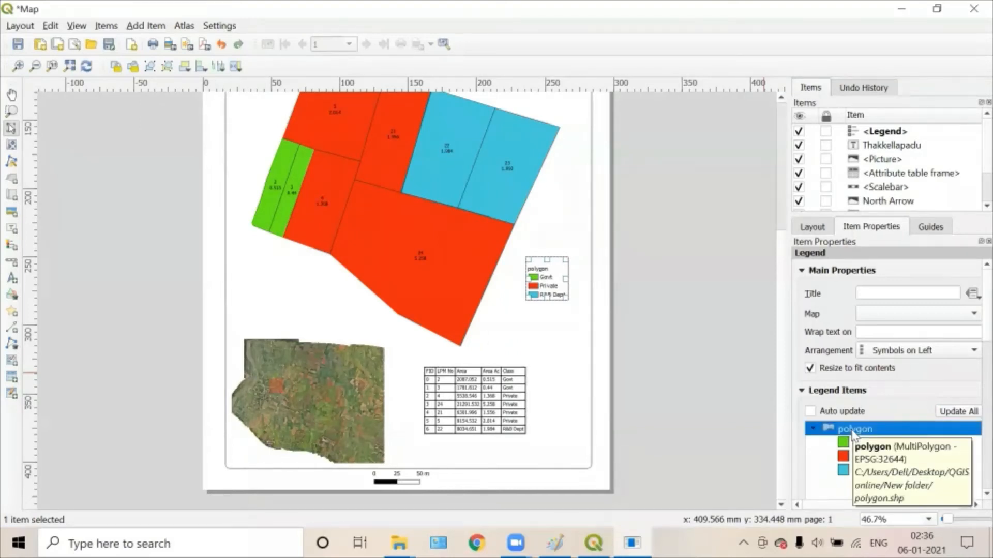
double_click(852, 433)
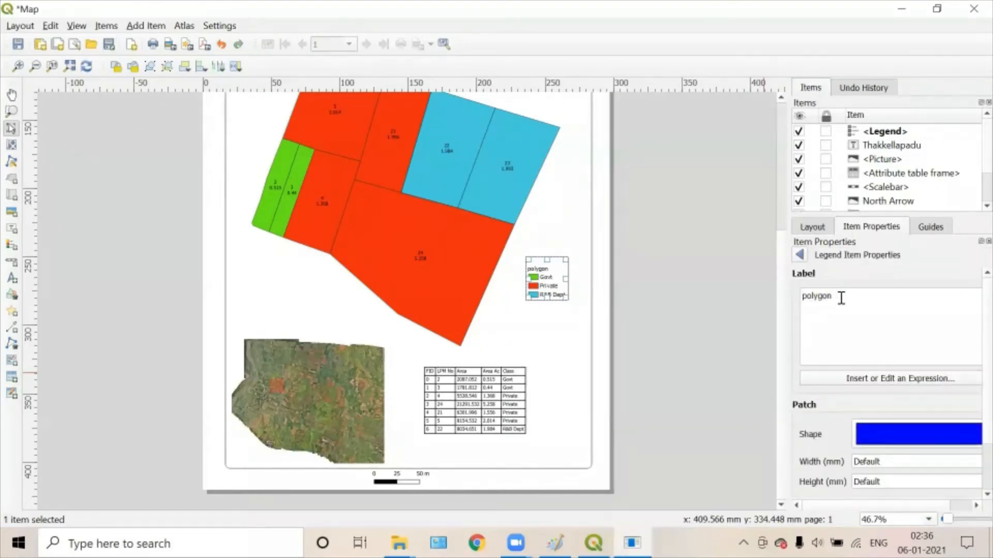
left_click_drag(841, 299, 803, 297)
type("P")
left_click(800, 254)
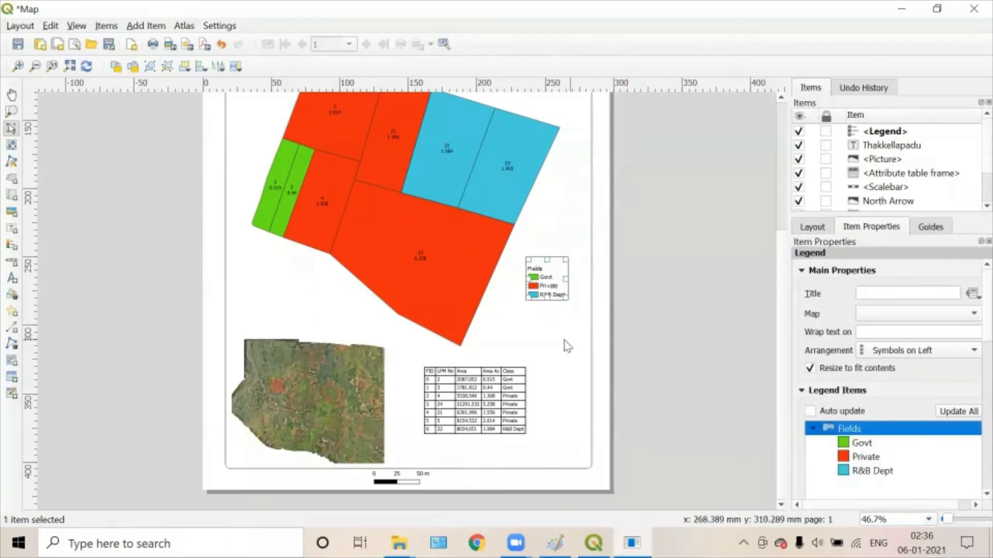
left_click(557, 337)
left_click(569, 428)
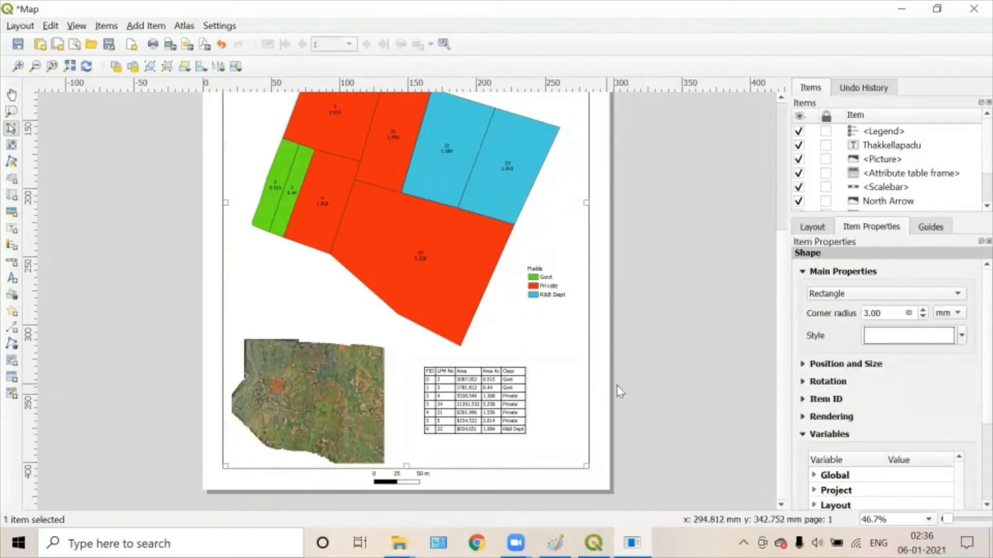
Step: Move the attribute table about 20 mm to the right, below the legend
left_click(610, 392)
scroll(607, 384, "up", 1)
scroll(607, 385, "down", 1)
left_click_drag(608, 386, 620, 439)
scroll(619, 394, "down", 1)
left_click(459, 399)
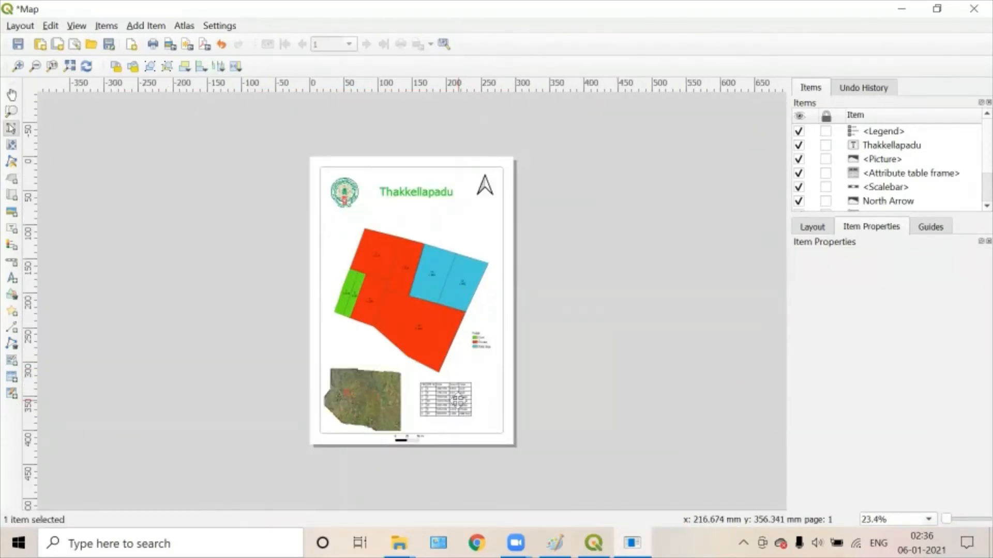
left_click_drag(452, 395, 467, 394)
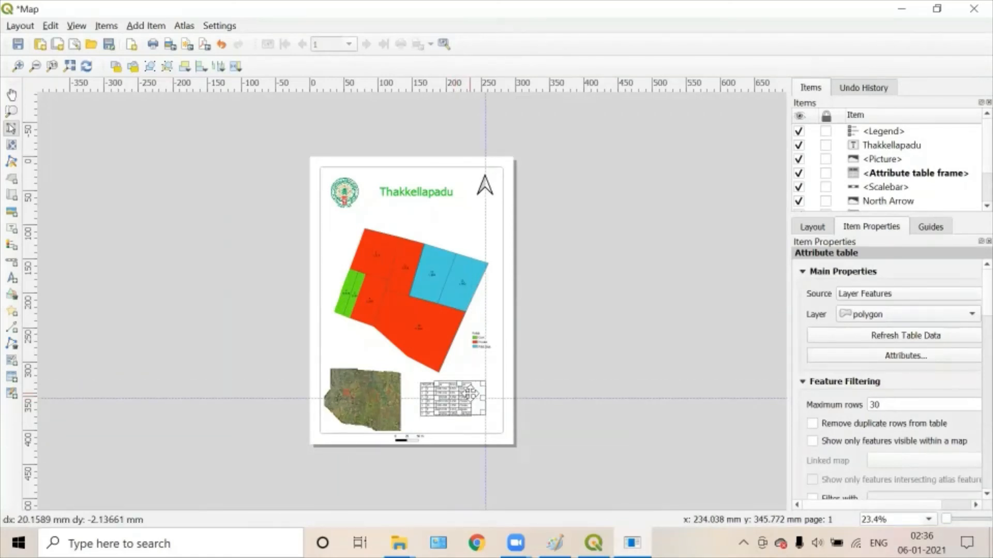
Step: Enable a frame around the aerial inset map
left_click(371, 391)
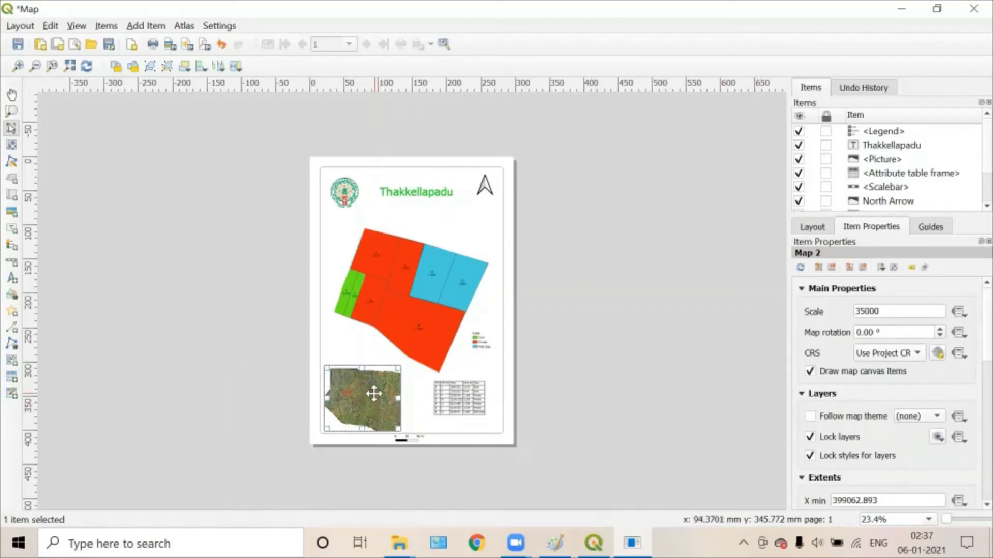
scroll(882, 400, "down", 2)
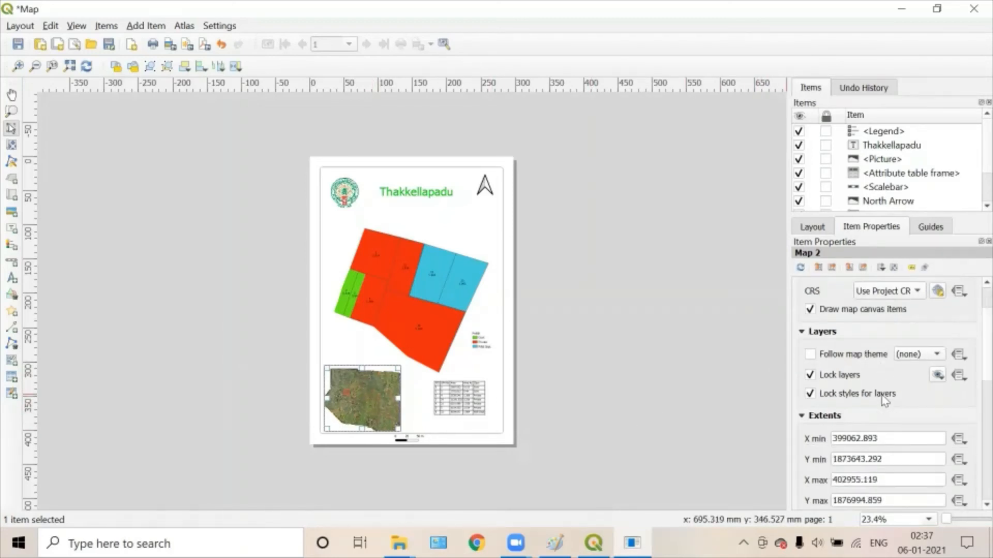
scroll(858, 380, "down", 7)
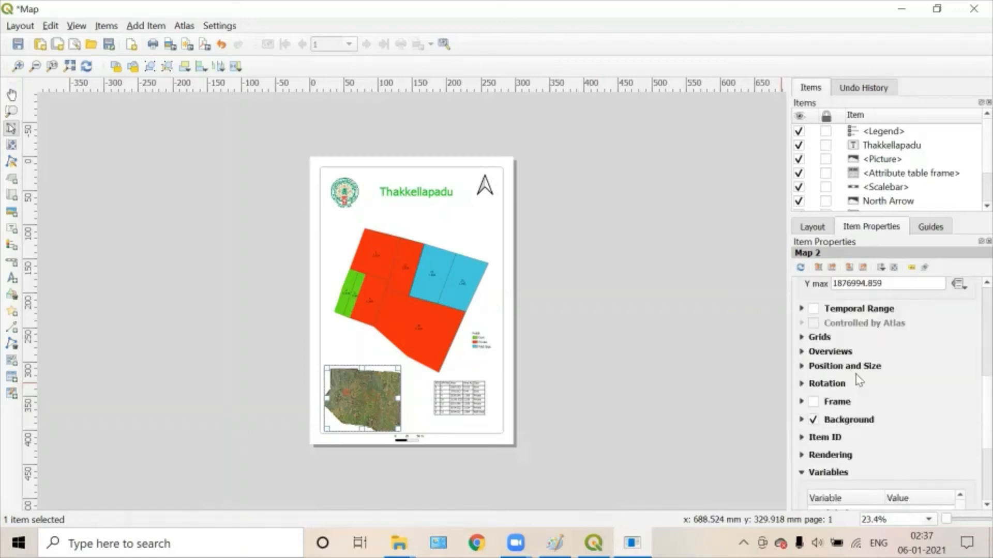
left_click(814, 402)
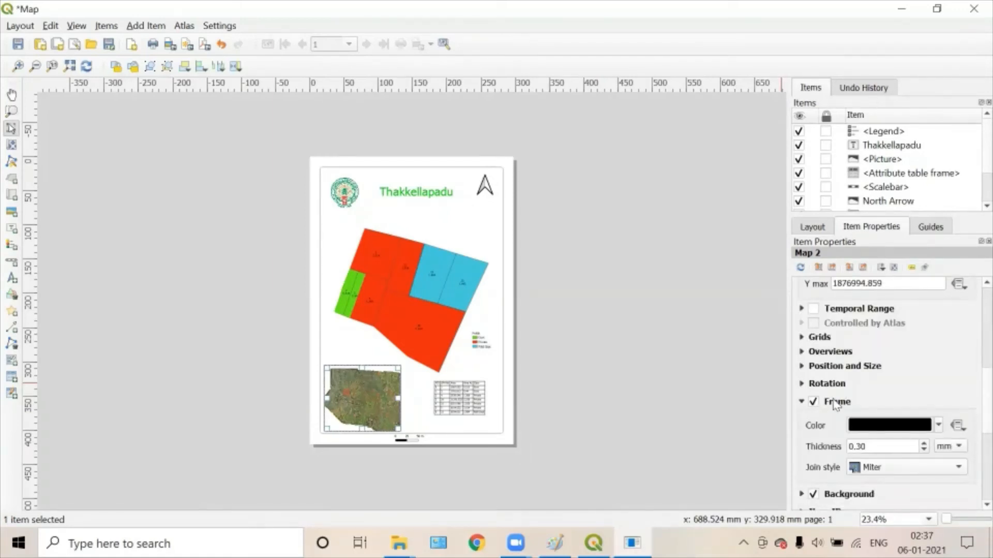
Step: Add a grid to the aerial inset map and open its grid properties for editing
scroll(856, 380, "down", 4)
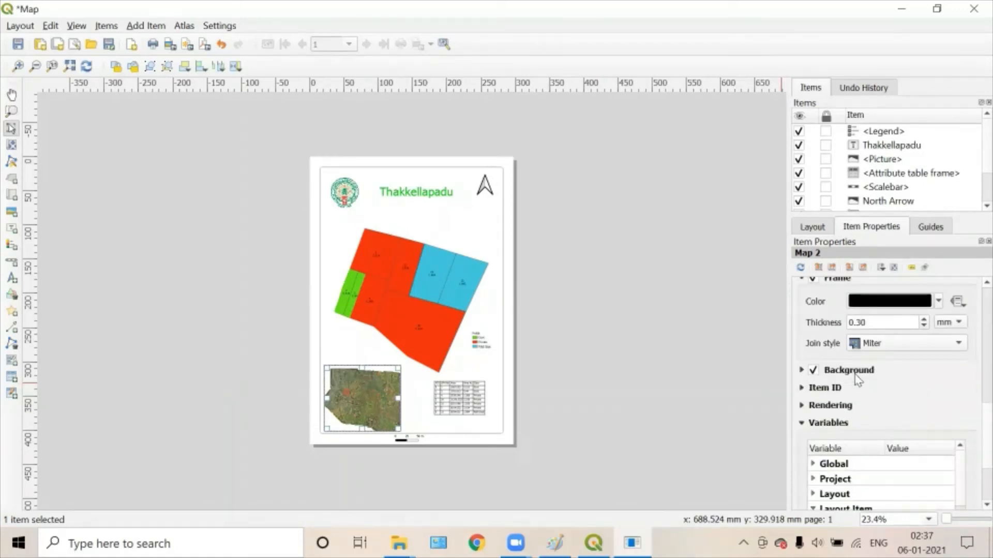
scroll(858, 380, "up", 4)
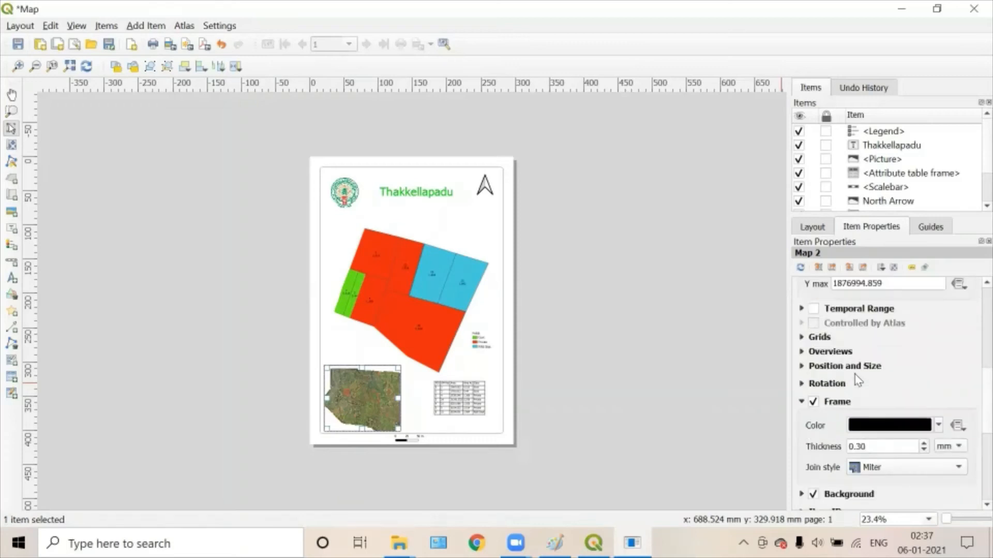
left_click(802, 337)
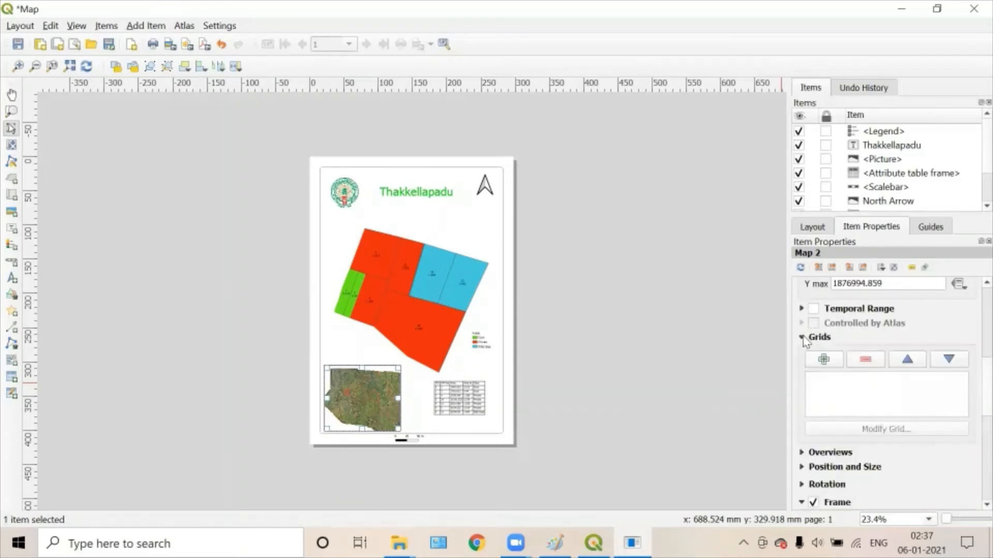
left_click(835, 362)
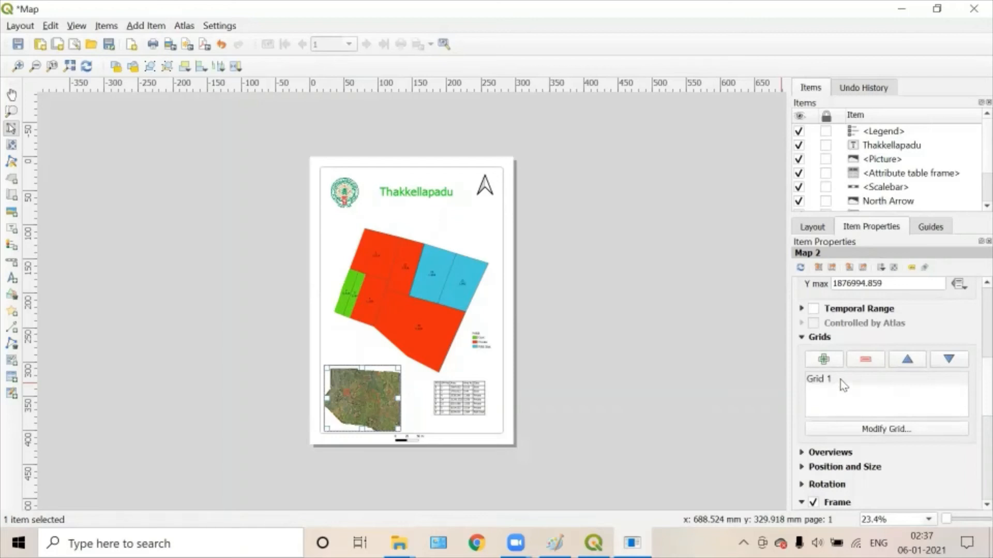
left_click(883, 429)
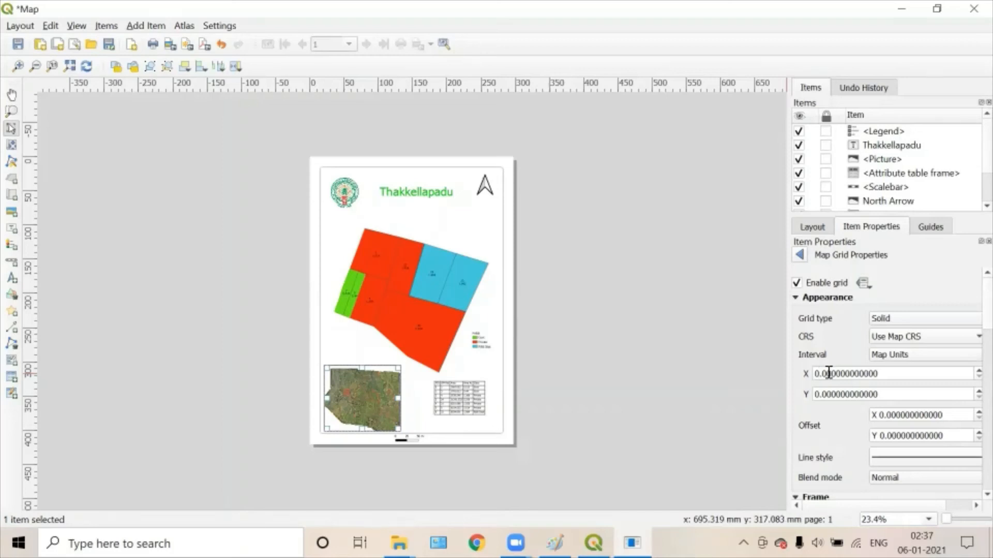
Step: Set the inset grid's X and Y intervals to 500 map units each
left_click_drag(890, 373, 795, 373)
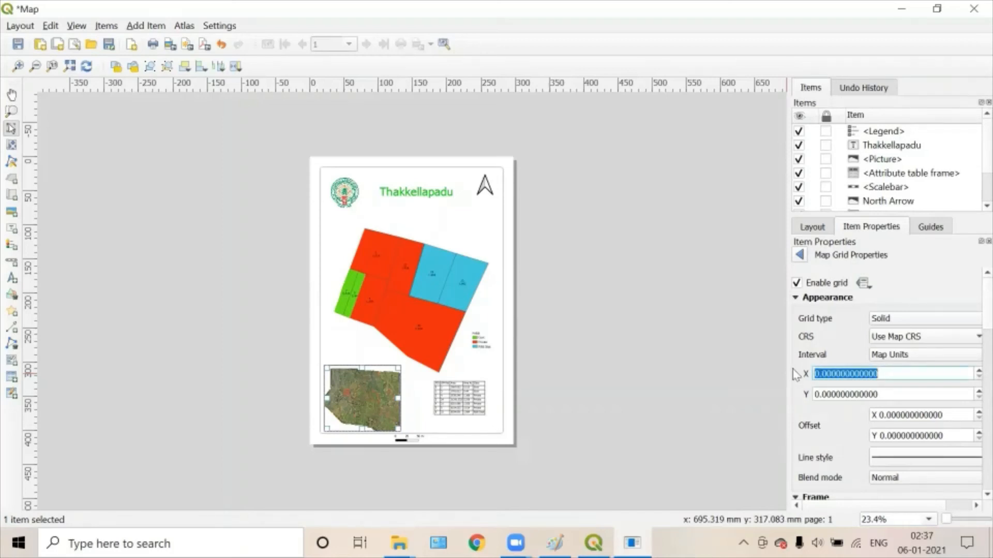
type("5")
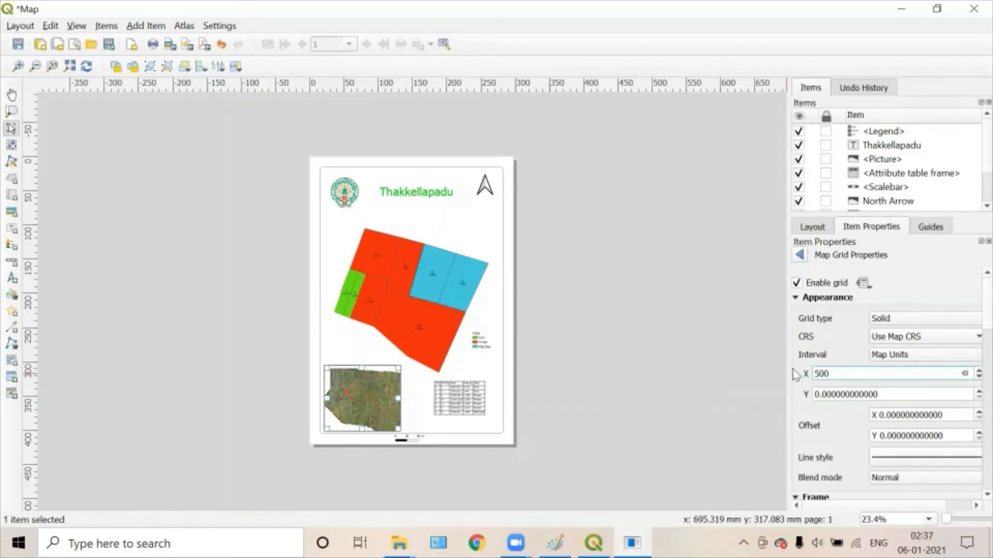
type("00")
key("Return")
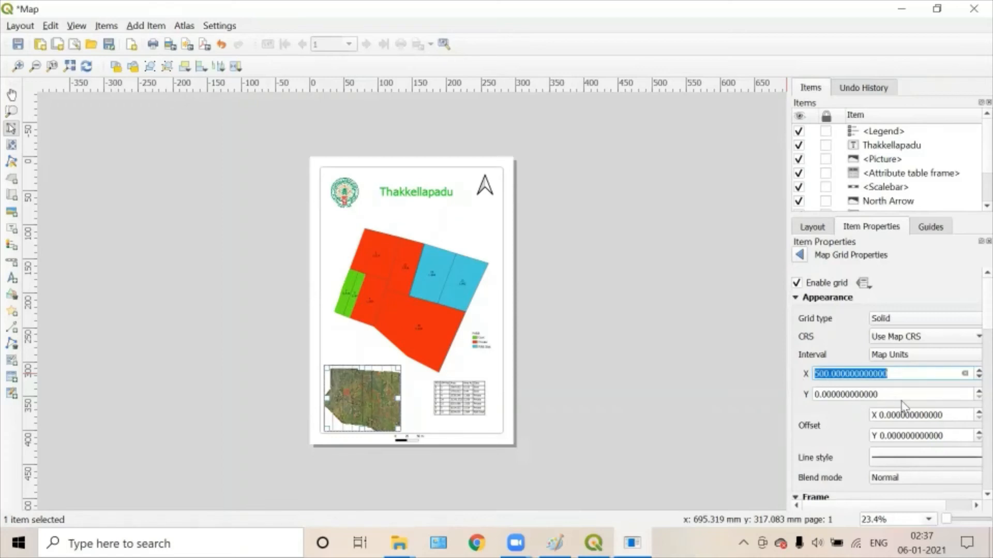
left_click_drag(894, 395, 803, 396)
type("5")
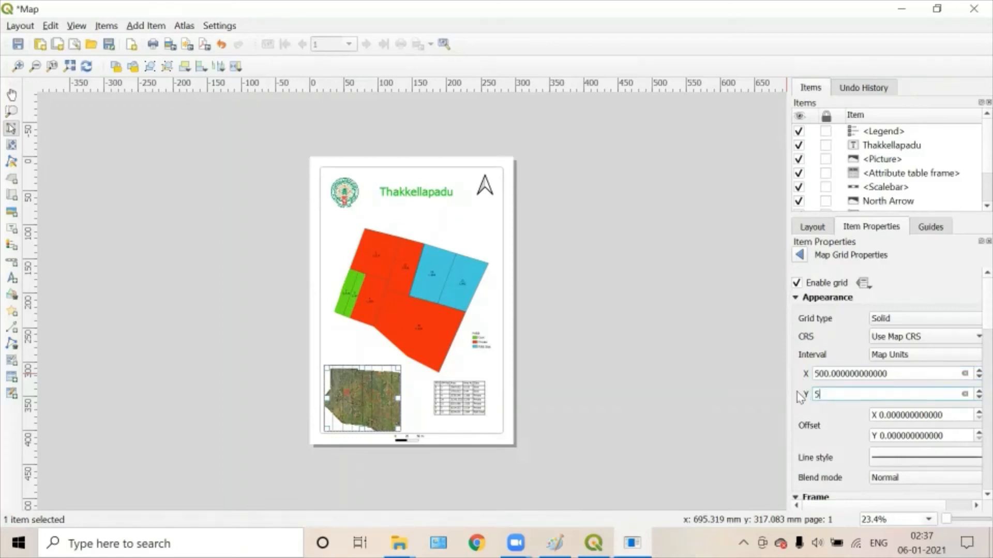
key("Return")
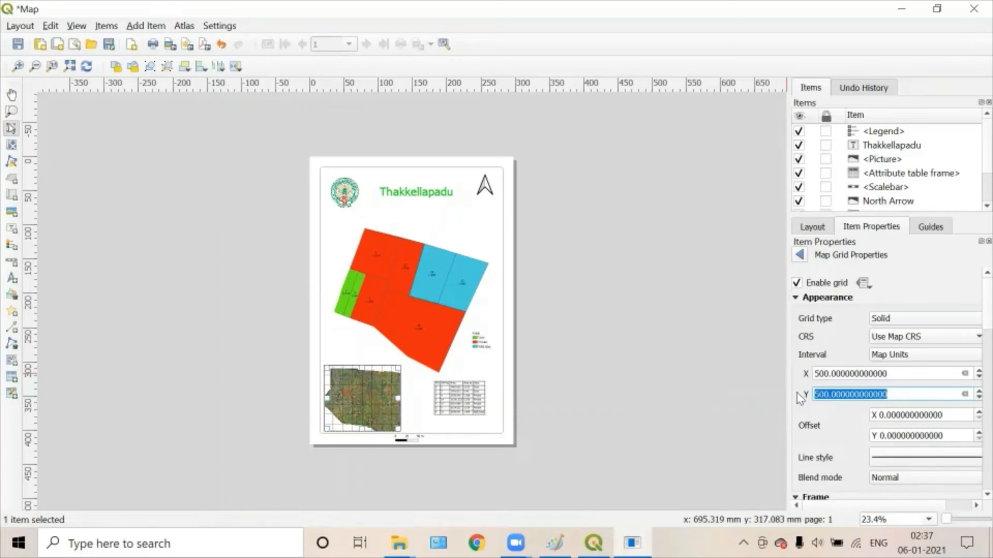
Step: Shift the aerial image slightly up and to the left inside the inset's frame, keeping both grid intervals at 500
scroll(362, 408, "up", 3)
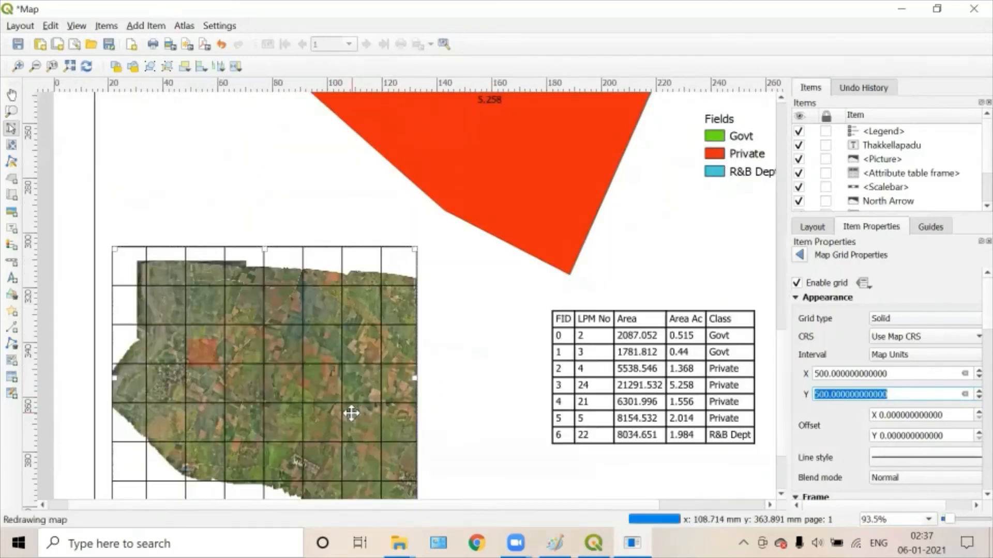
left_click_drag(466, 388, 520, 314)
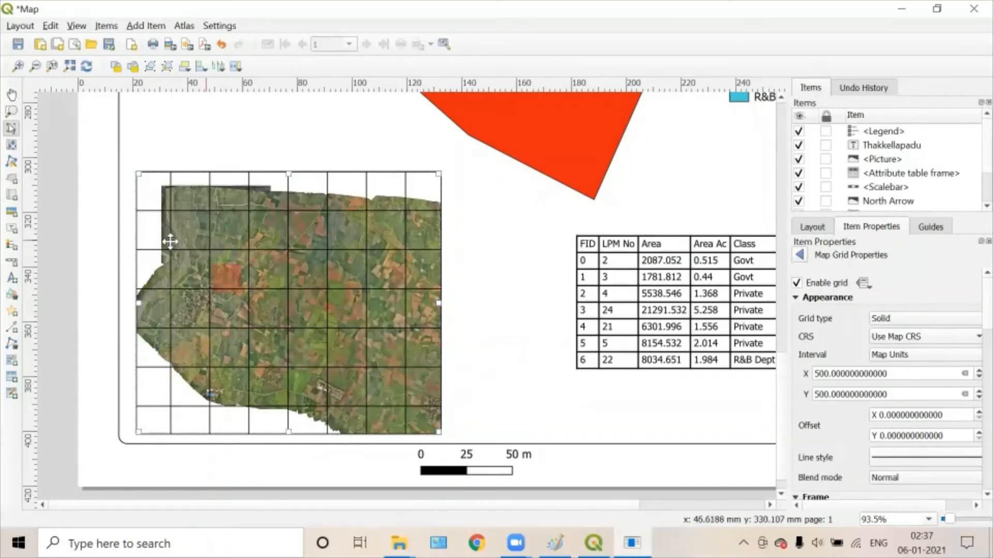
key("c")
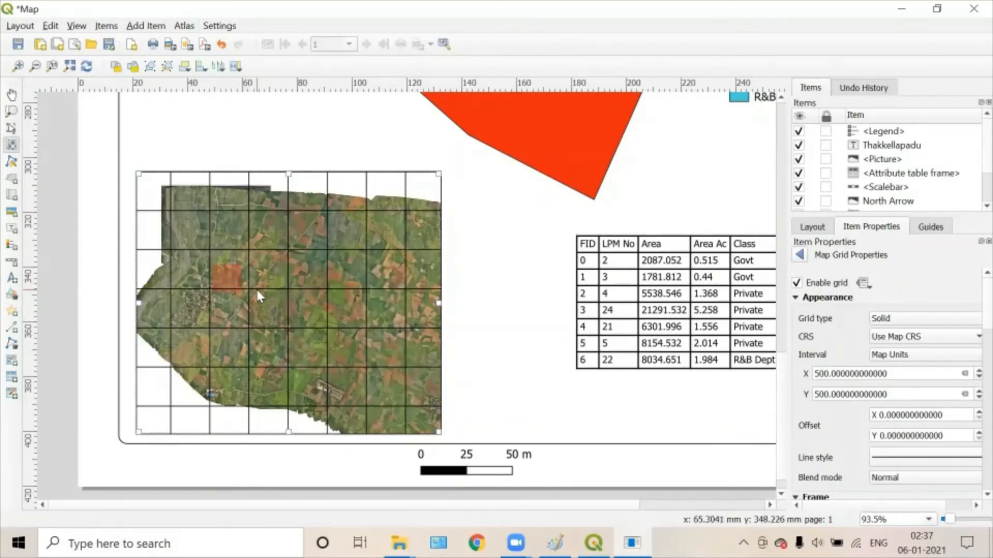
left_click_drag(258, 289, 256, 283)
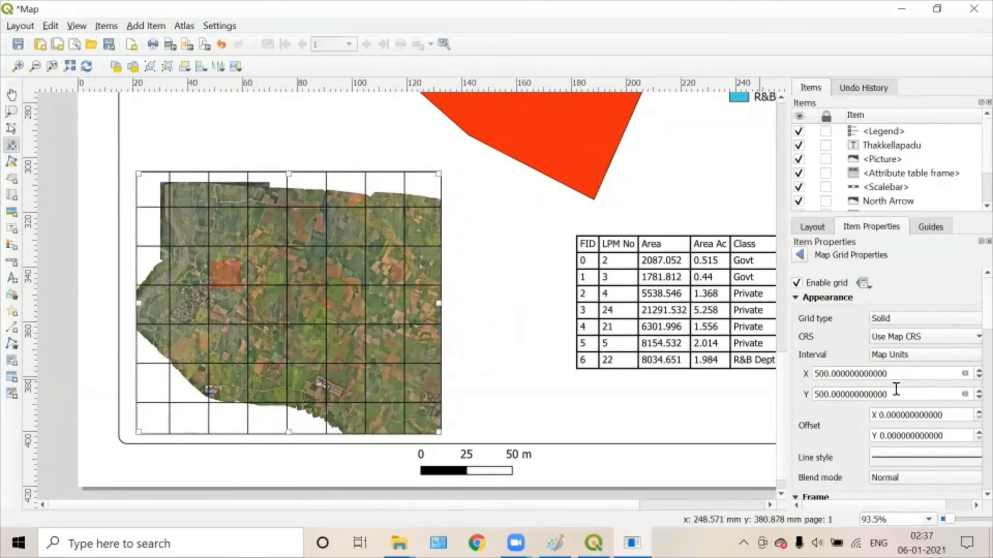
scroll(896, 390, "down", 1)
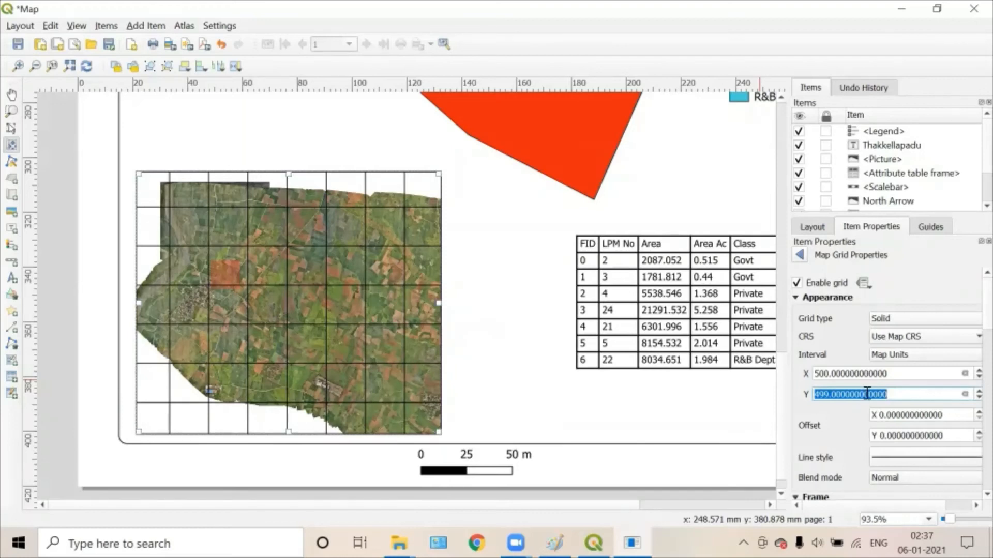
scroll(853, 428, "down", 1)
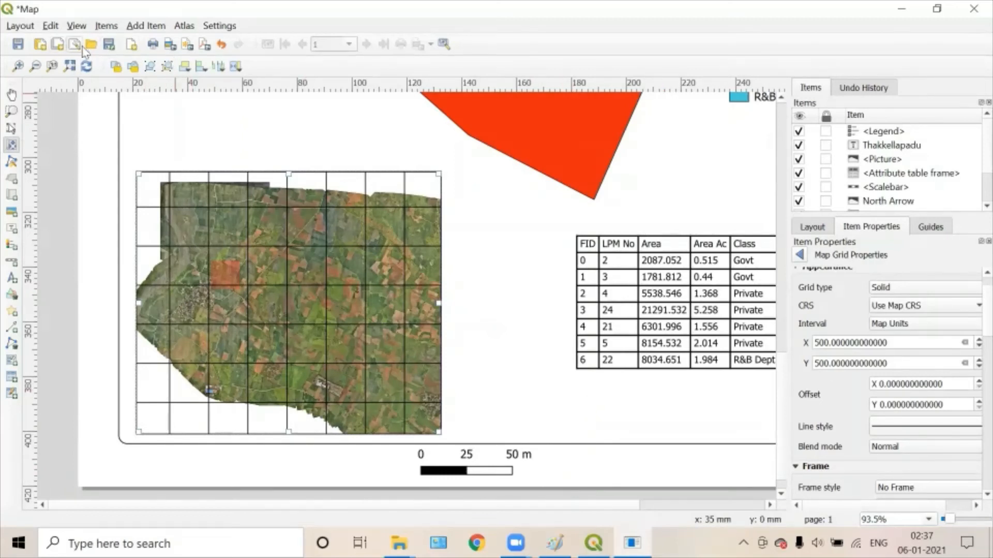
Step: Export the complete layout as a PDF named Map into New folder under QGIS online, using the default export options
left_click(70, 67)
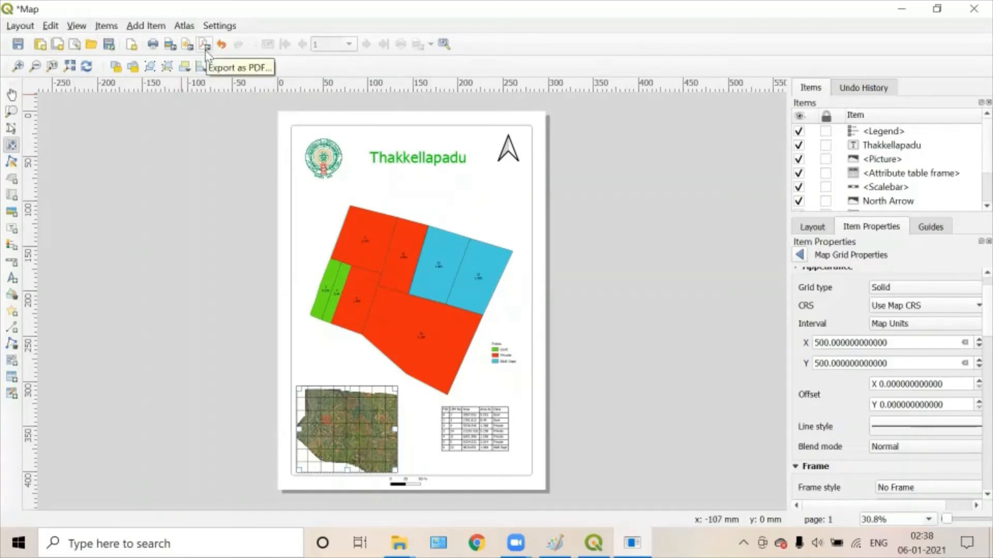
left_click(20, 26)
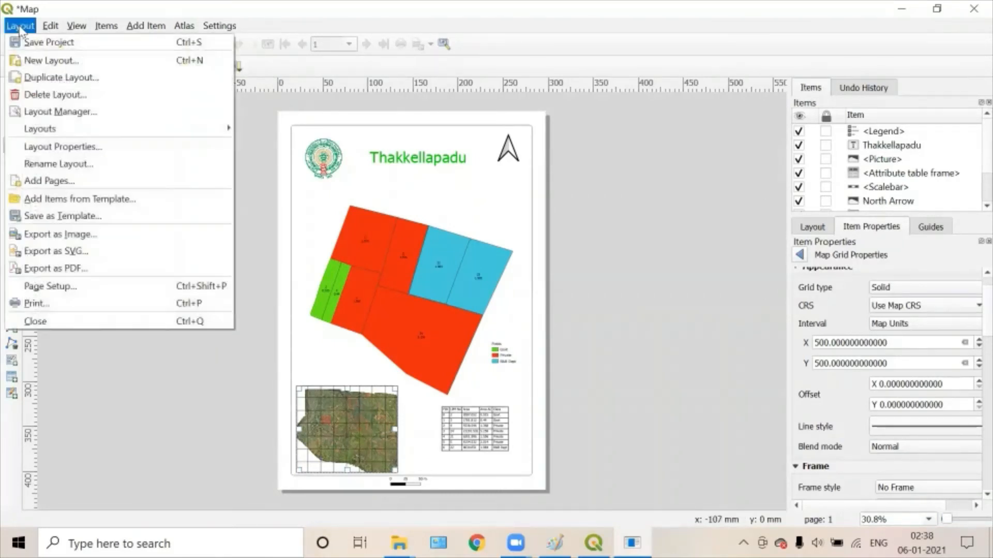
left_click(52, 268)
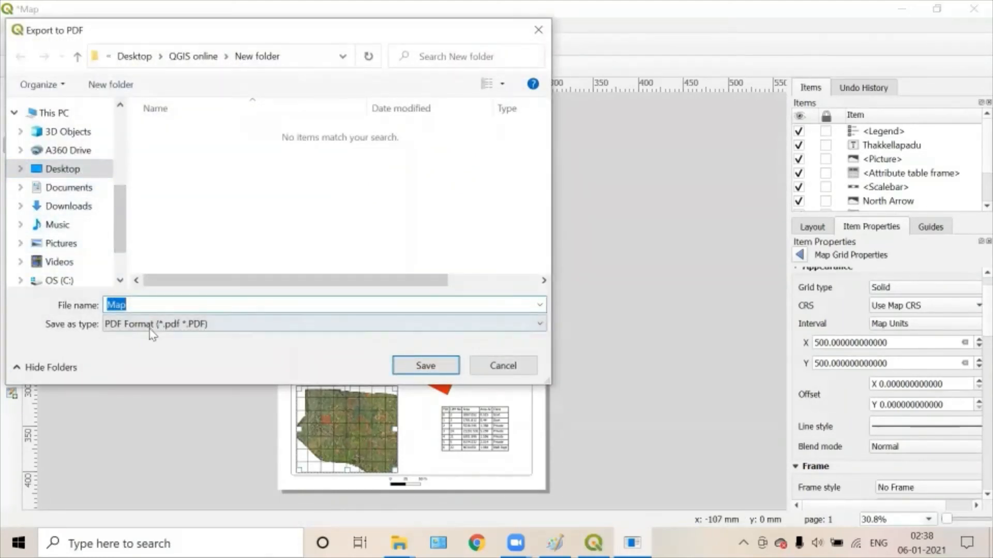
left_click(408, 368)
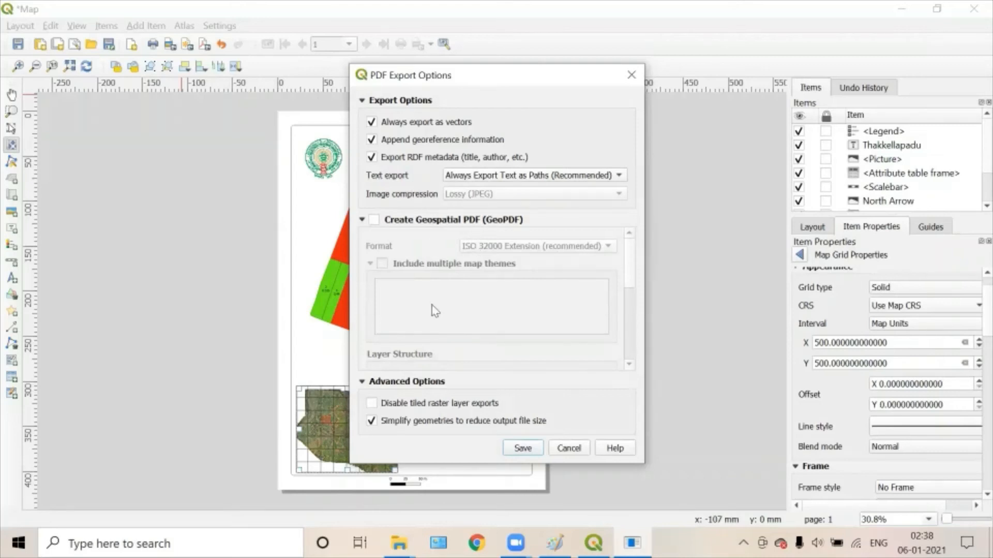
left_click(523, 449)
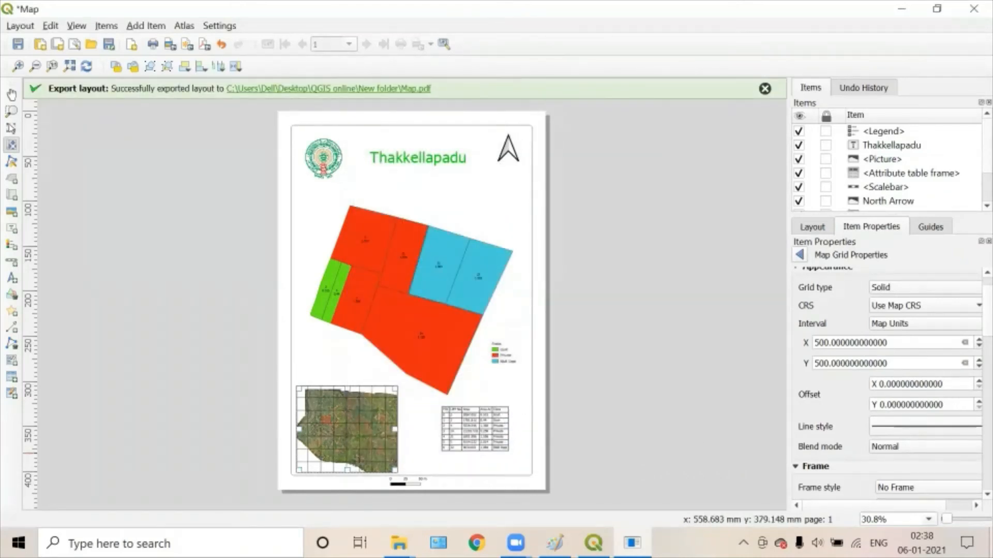
Step: Switch to the desktop folders in File Explorer and look for the exported PDF in QGIS Video and QGIS practice
left_click(991, 547)
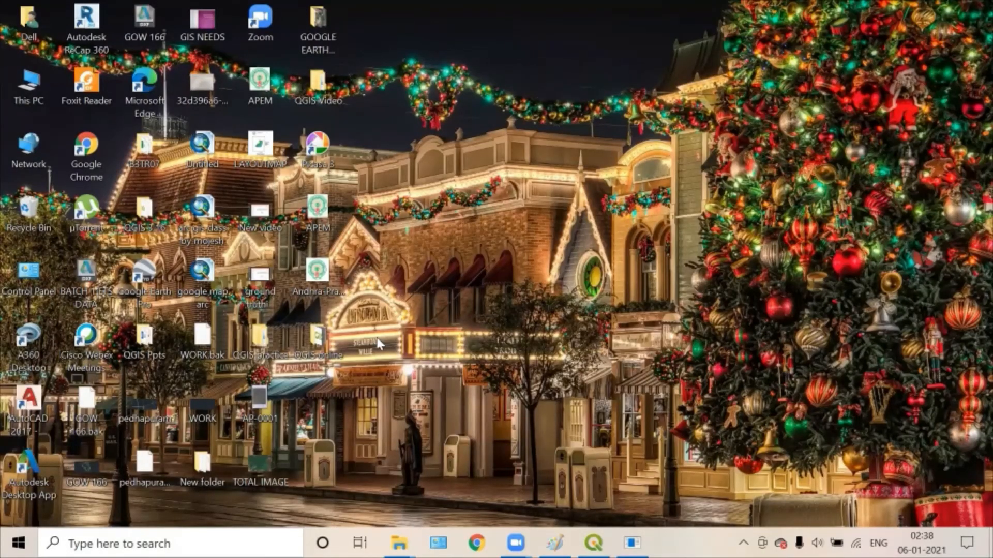
key("m")
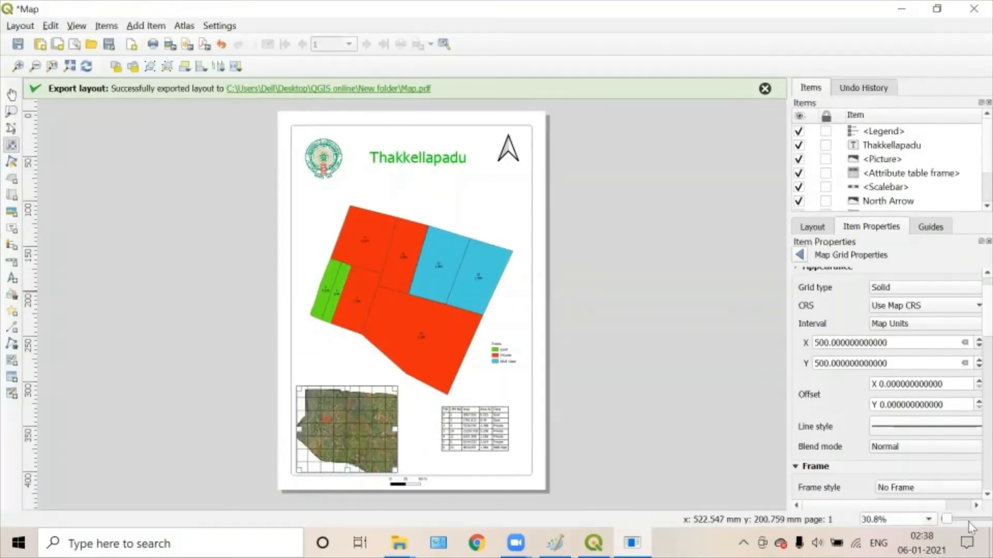
left_click(990, 548)
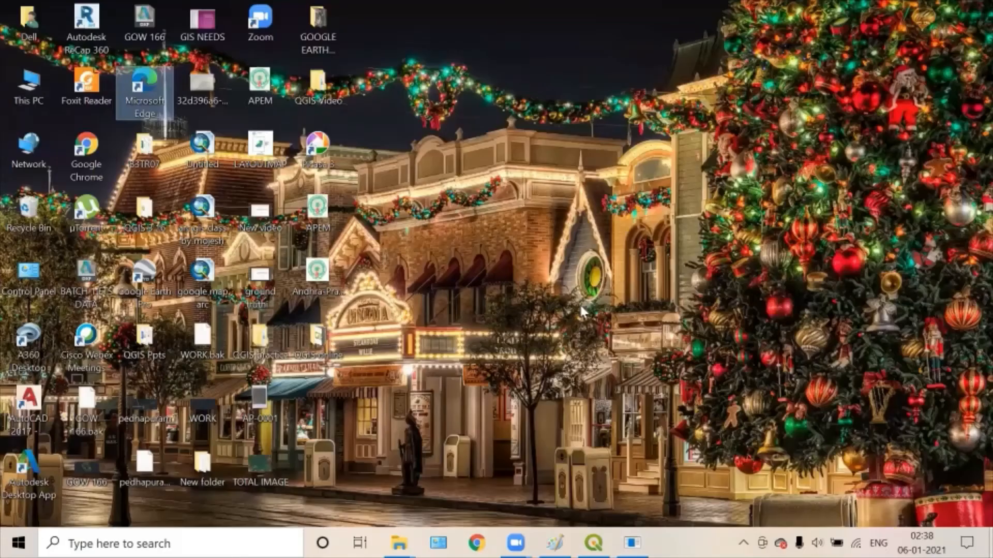
double_click(327, 95)
double_click(224, 102)
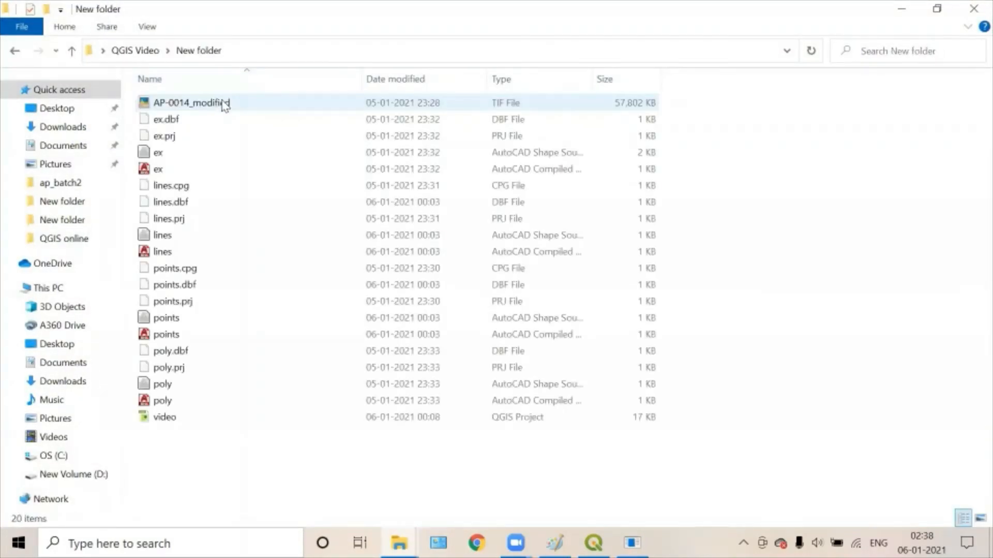
left_click(72, 50)
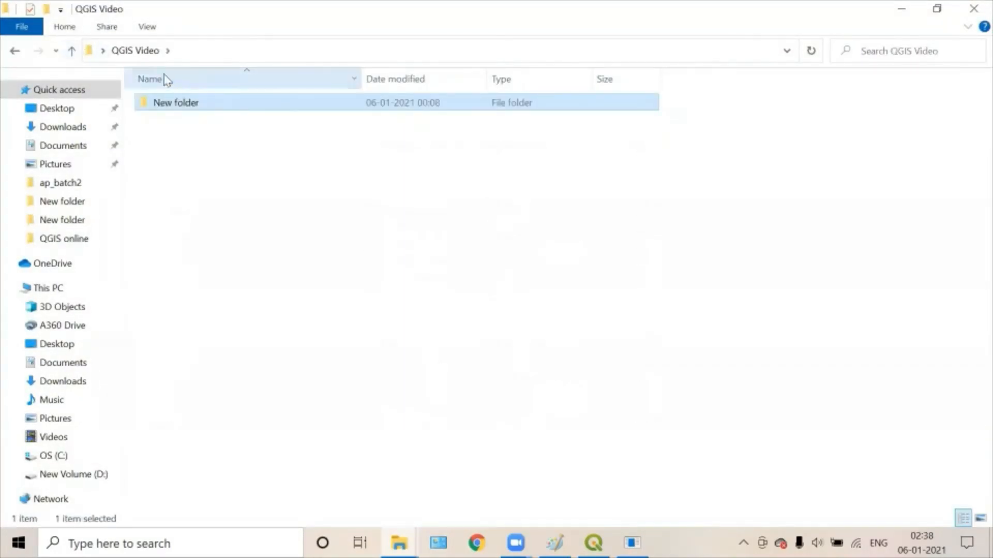
left_click(72, 50)
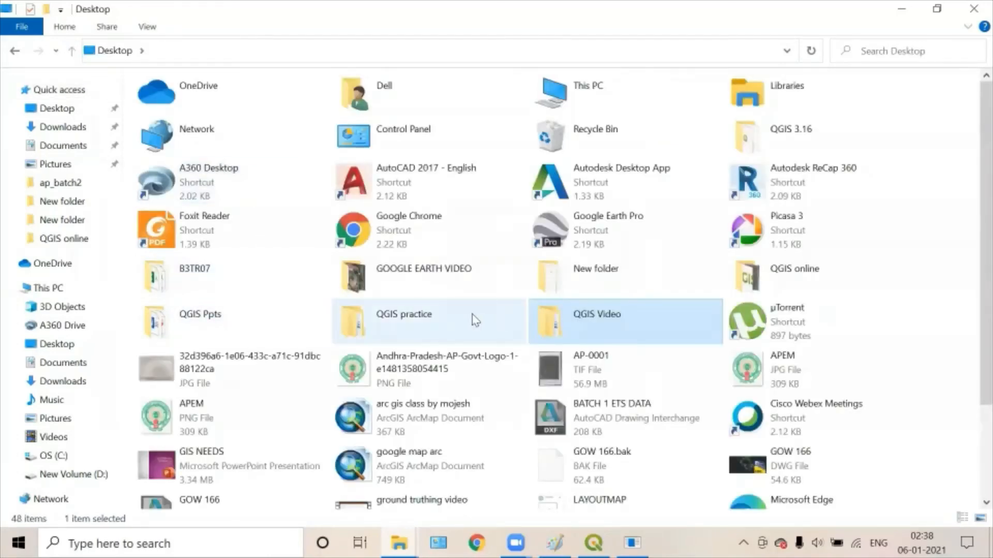
left_click(427, 316)
double_click(427, 315)
left_click(72, 50)
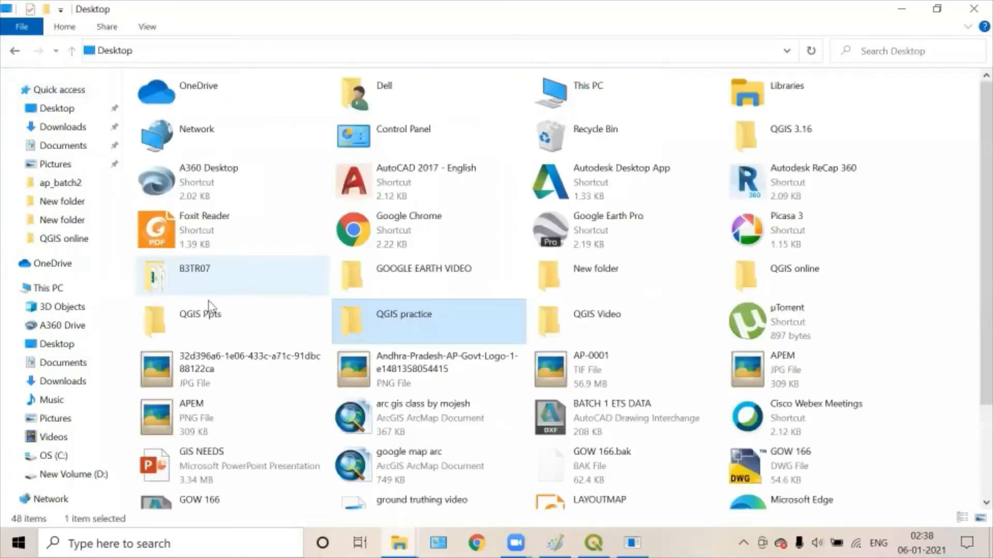
Step: Open the exported Map PDF from New folder inside QGIS online to view it in Foxit Reader
left_click(765, 283)
double_click(765, 282)
double_click(175, 135)
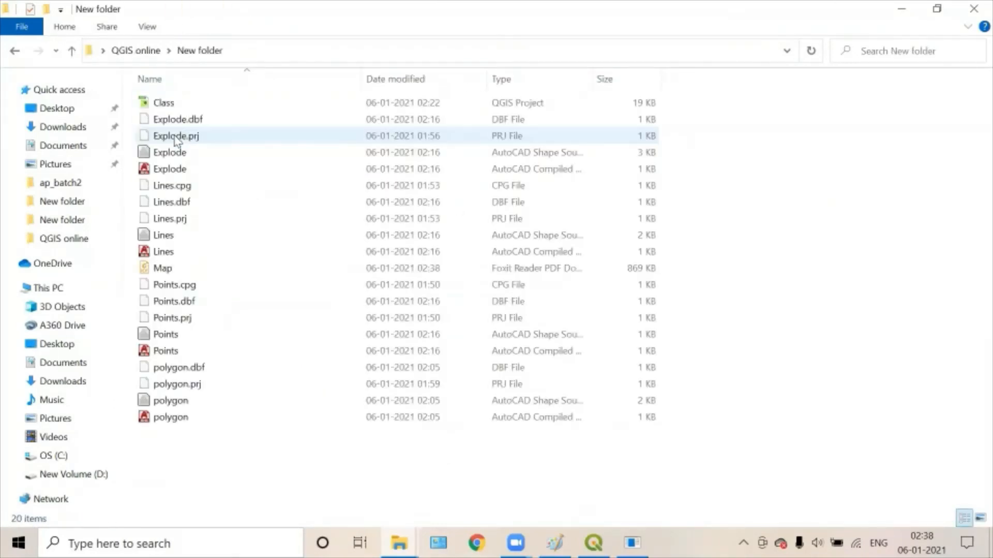
key("m")
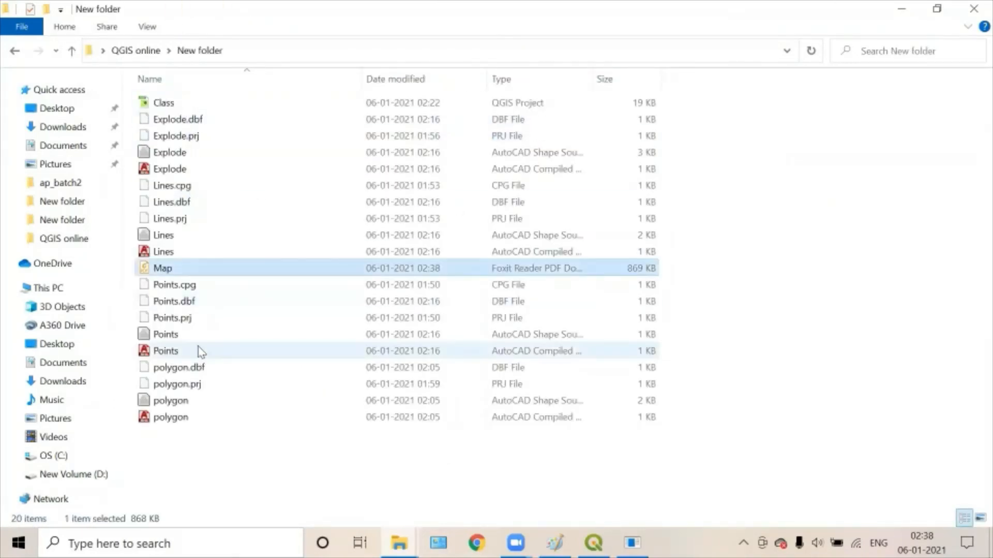
double_click(188, 265)
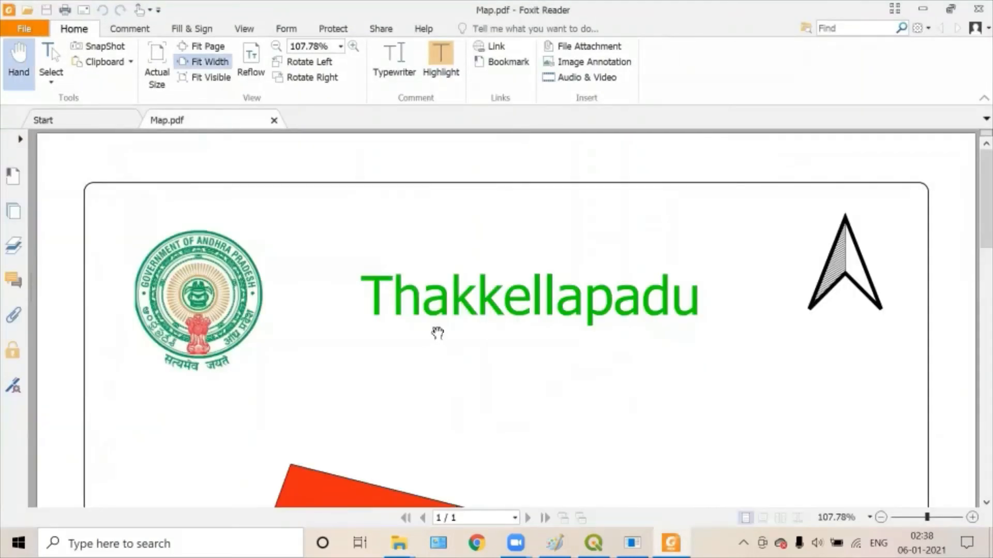
Step: Review the exported map in the PDF at 50% zoom, from the title down to the inset and table, and close Foxit Reader
scroll(444, 326, "down", 5)
scroll(445, 324, "down", 3, "ctrl")
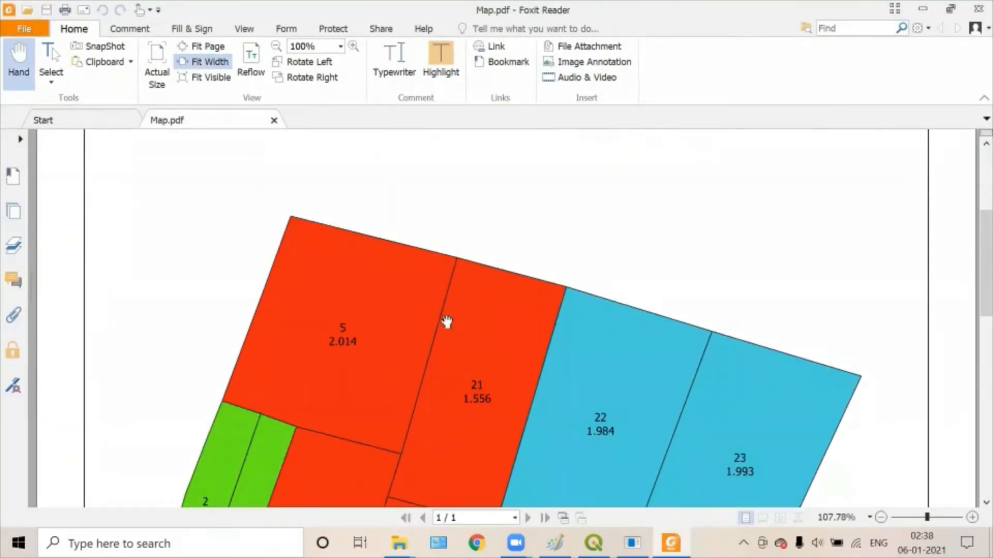
scroll(446, 322, "down", 5)
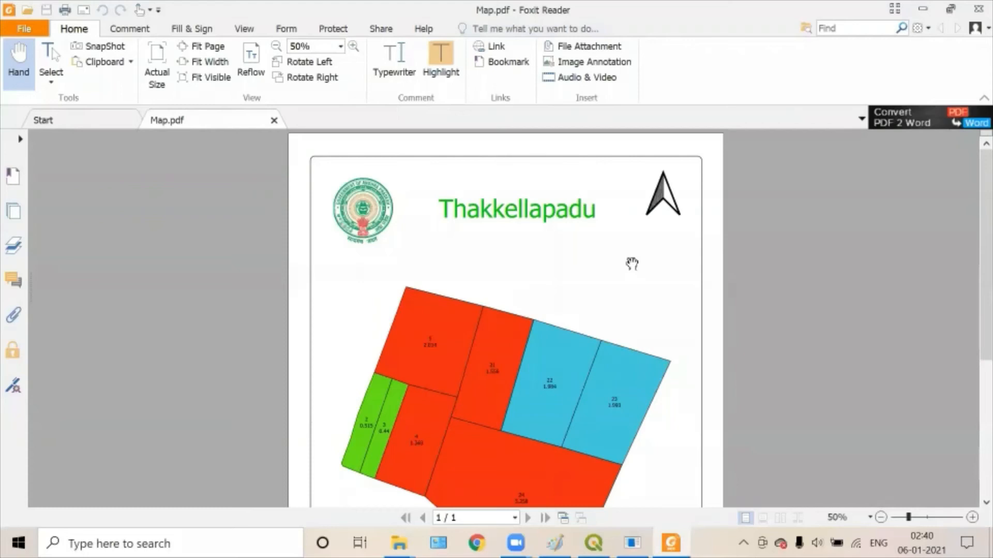
scroll(632, 263, "down", 3)
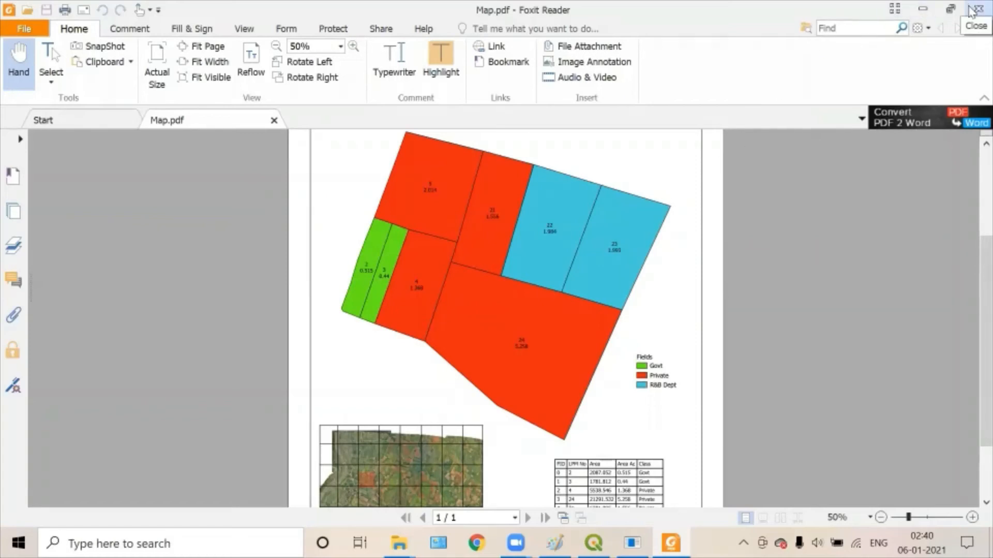
double_click(841, 14)
left_click(862, 116)
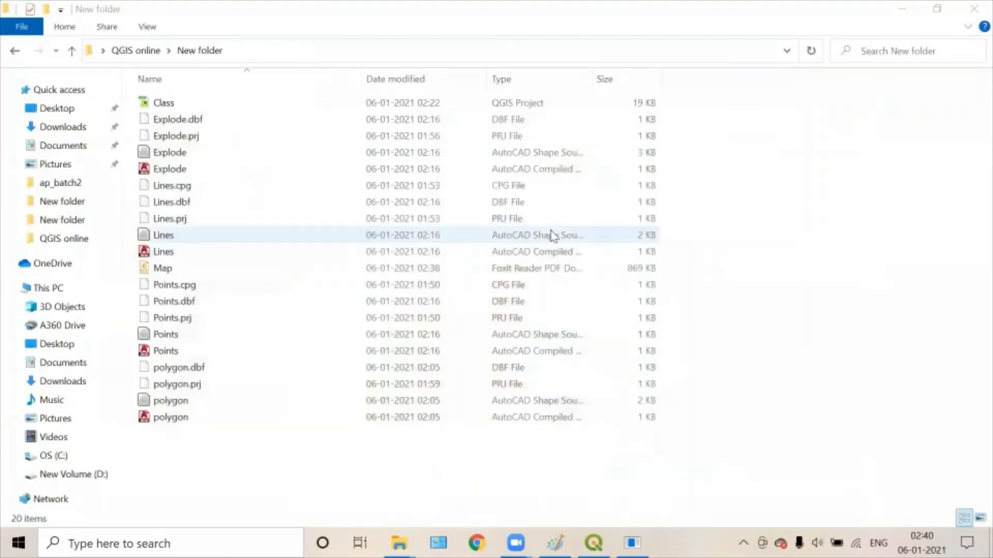
Step: Switch back to the Class project's main map window in QGIS
left_click(594, 543)
left_click(555, 543)
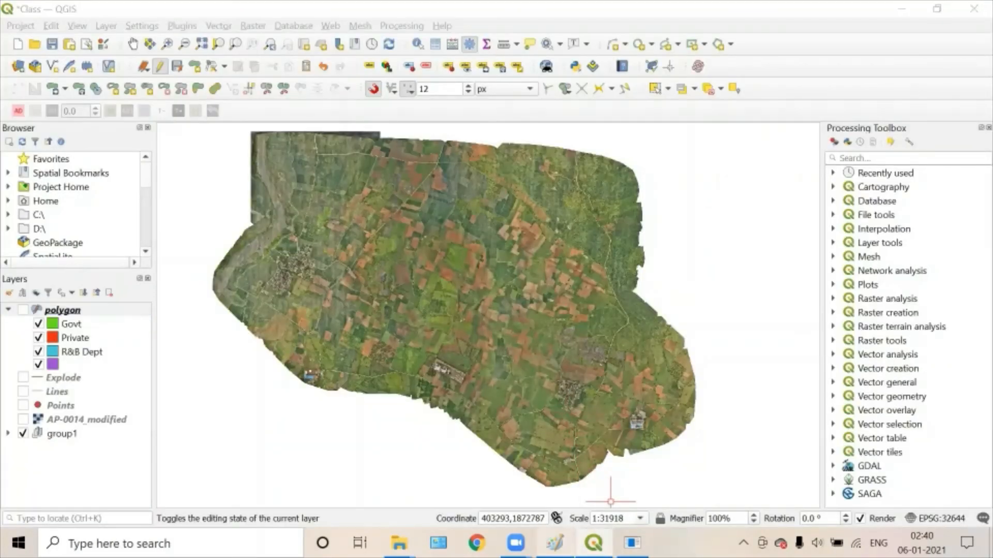
left_click(556, 543)
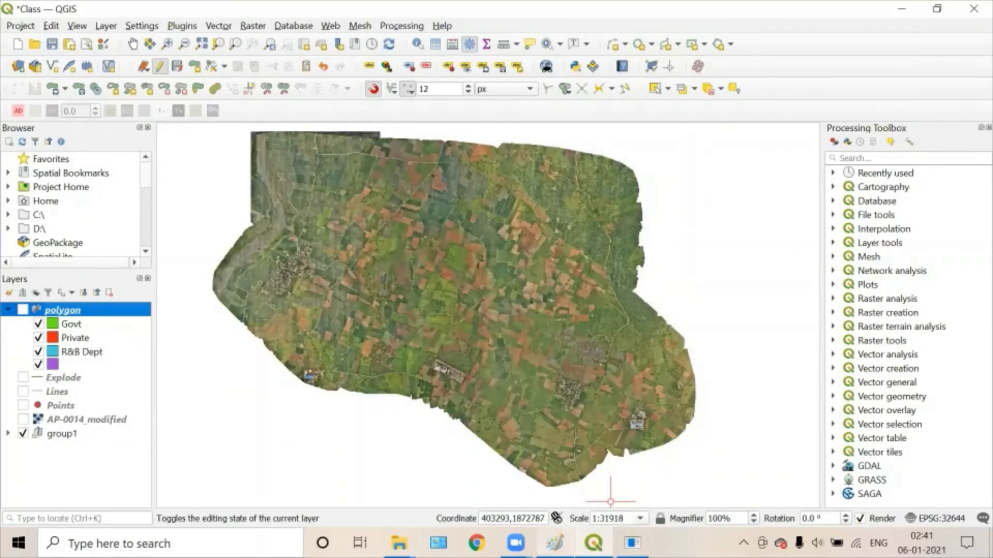
mouse_move(555, 543)
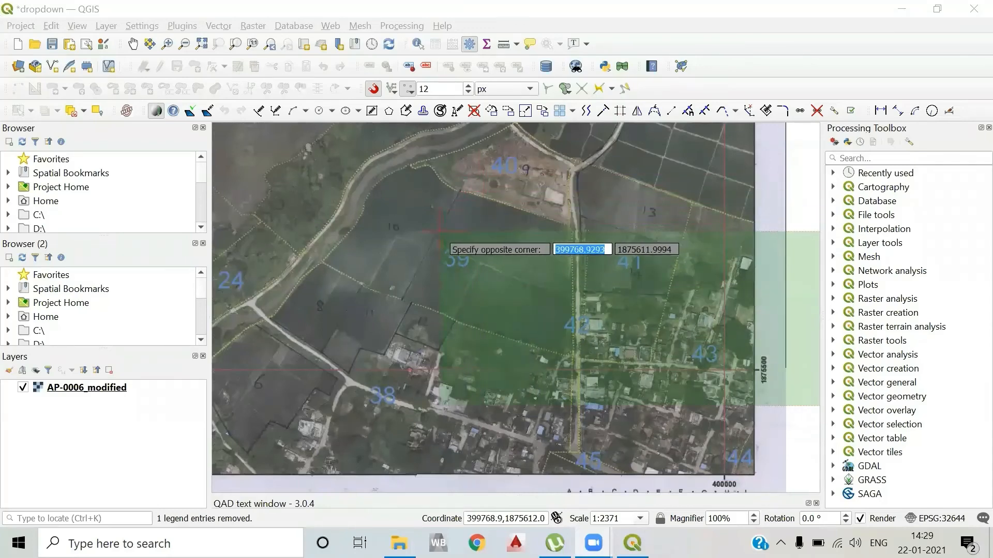
Step: Examine the AP-0006_modified aerial sheet in the dropdown project, zooming in on the parcels around numbers 23, 31 and 20
scroll(439, 232, "down", 2)
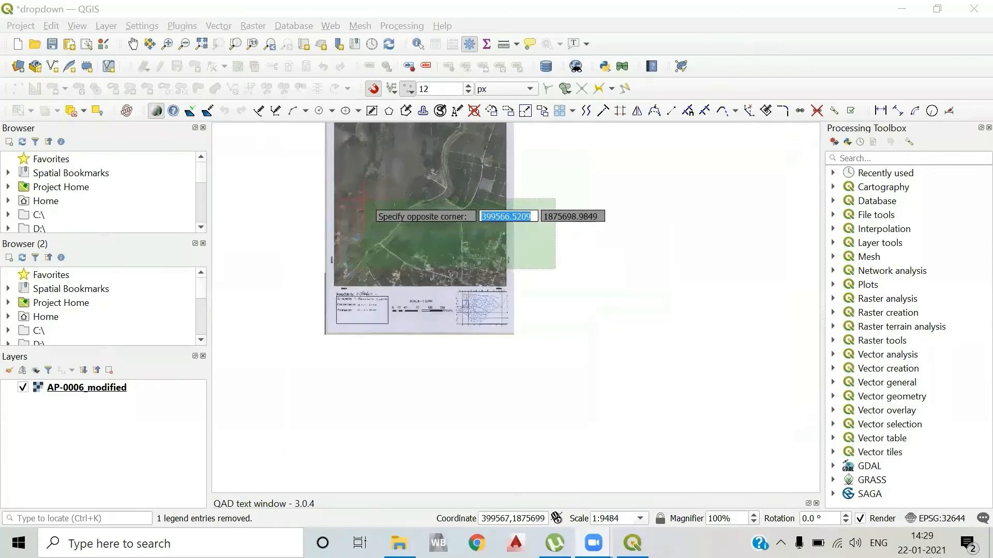
scroll(364, 207, "up", 2)
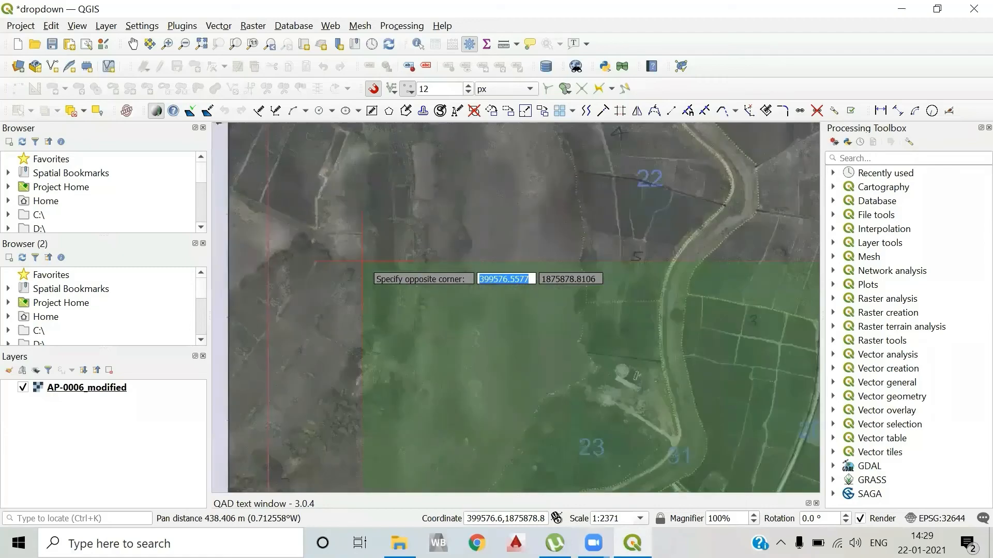
scroll(361, 262, "down", 2)
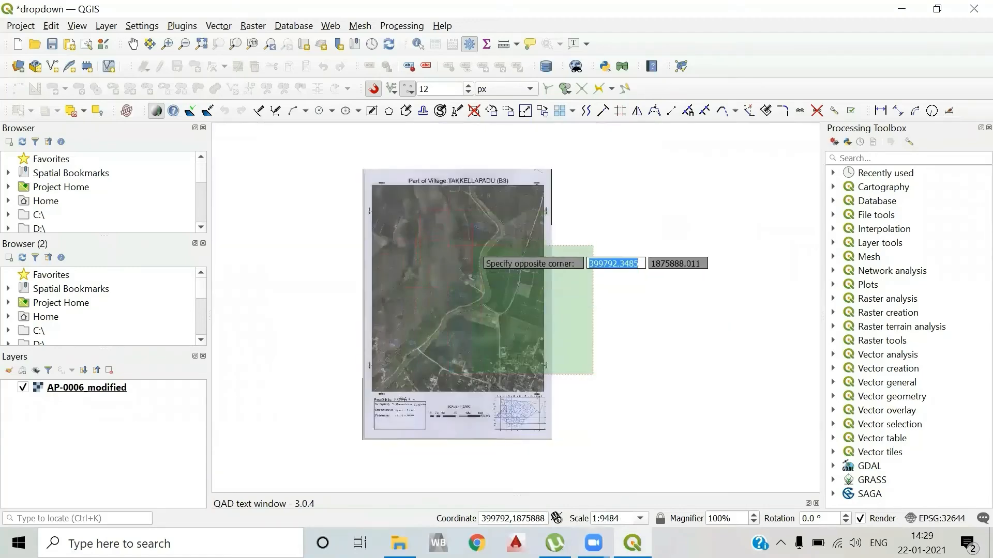
scroll(393, 240, "up", 2)
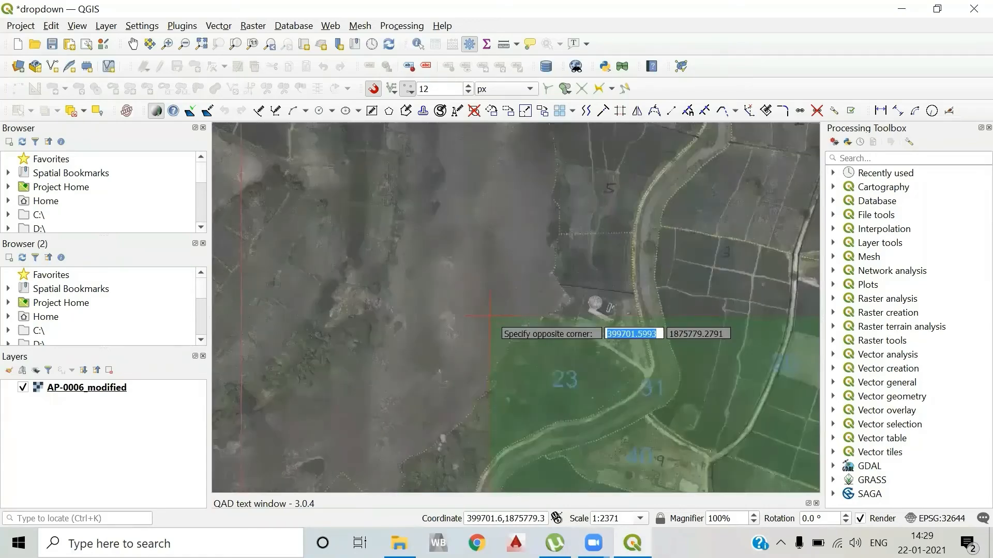
left_click_drag(608, 304, 459, 263)
scroll(496, 284, "up", 1)
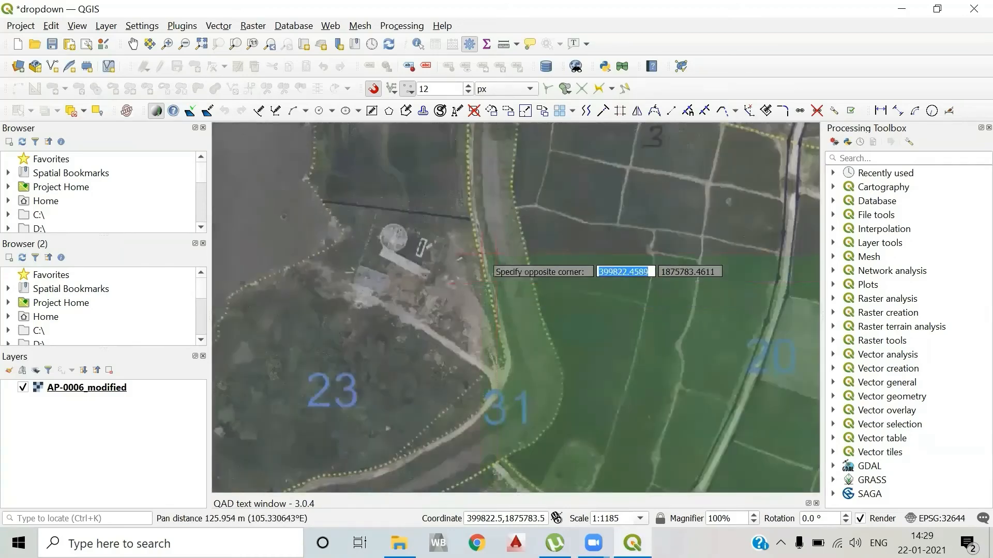
left_click_drag(589, 223, 411, 279)
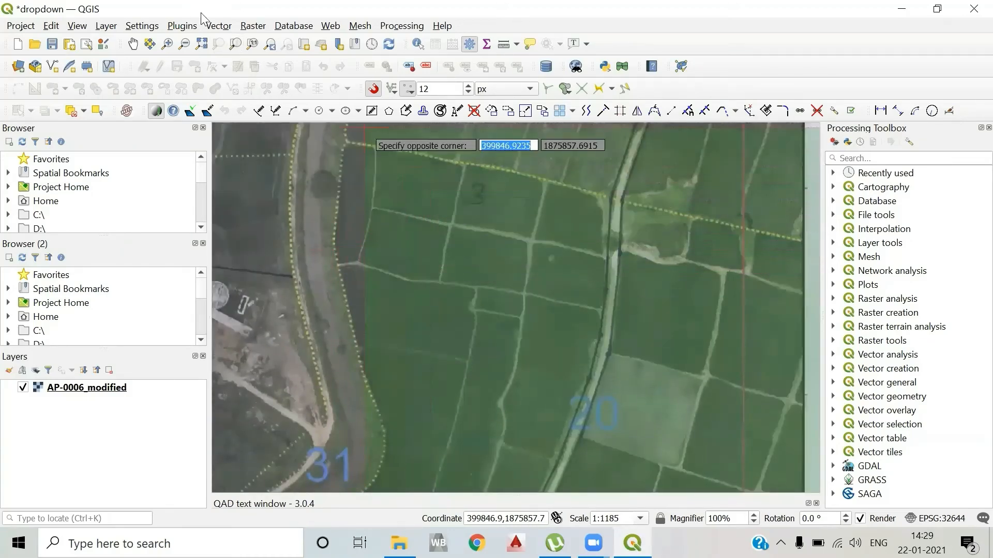
Step: Set up a new shapefile layer saved as polygone1 in the TEMP folder of QGIS practice, with Polygon geometry
left_click(104, 26)
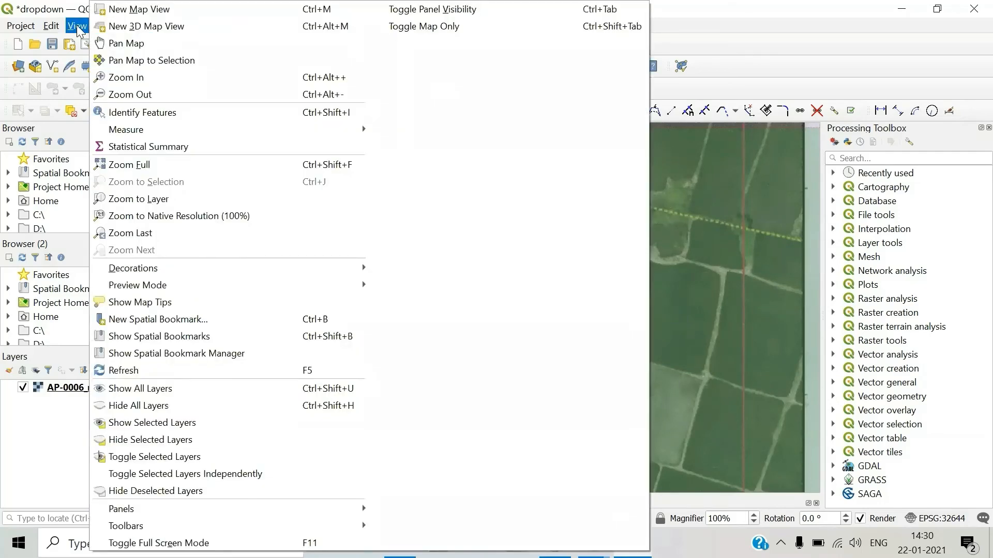
left_click(82, 28)
left_click(106, 28)
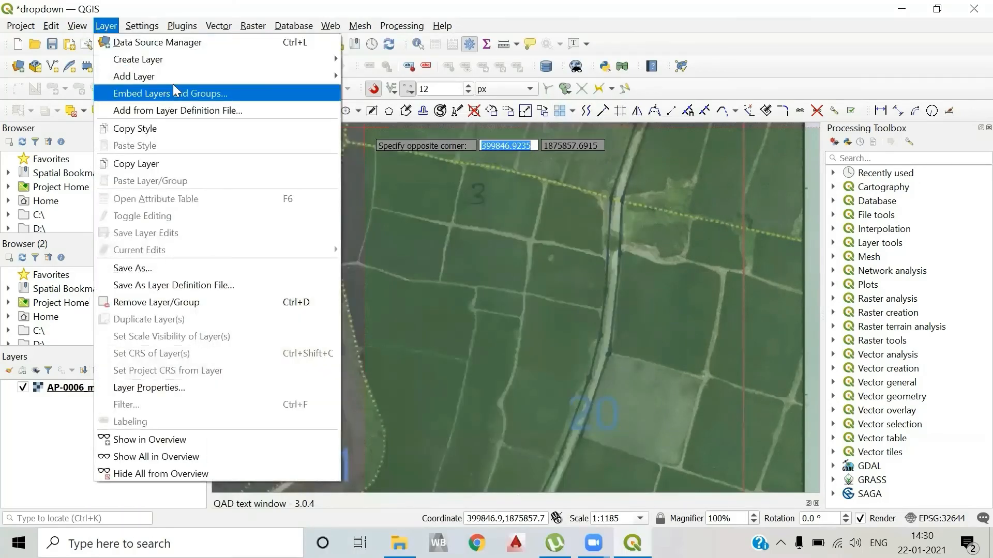
mouse_move(202, 64)
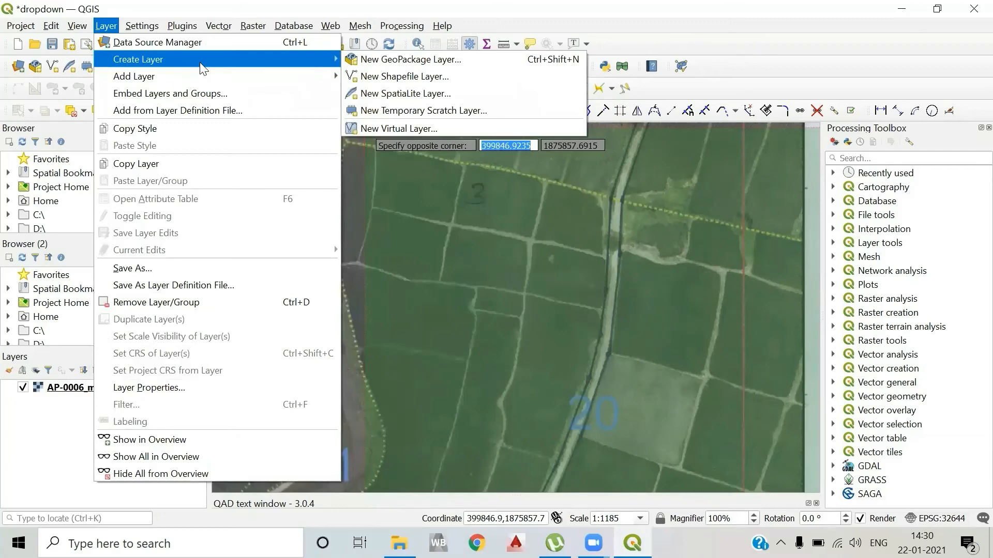
left_click(396, 77)
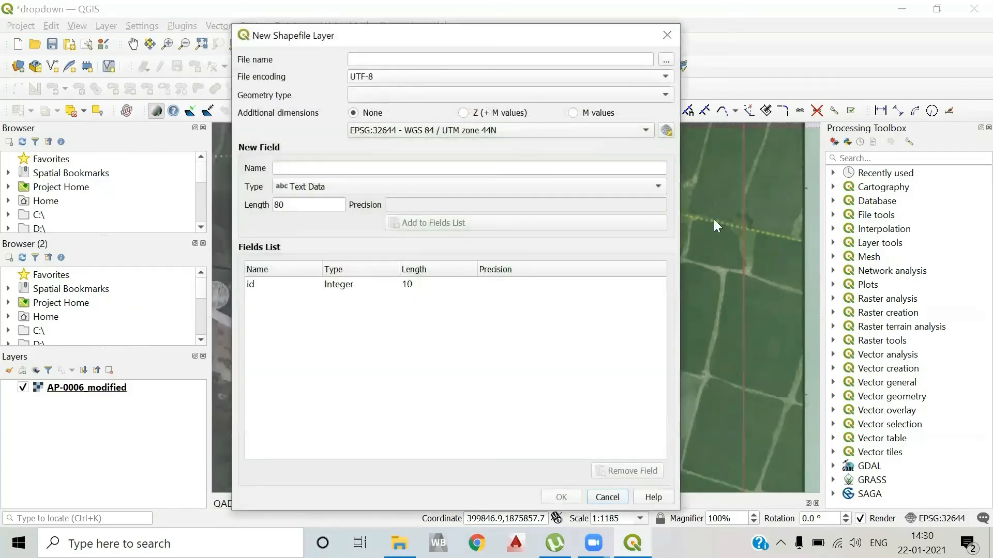
left_click(667, 60)
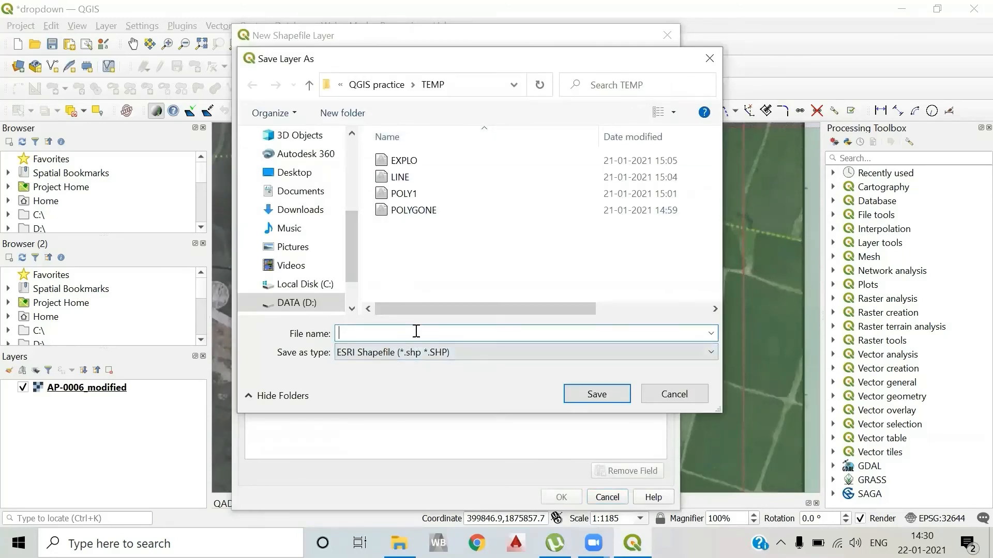
type("poly")
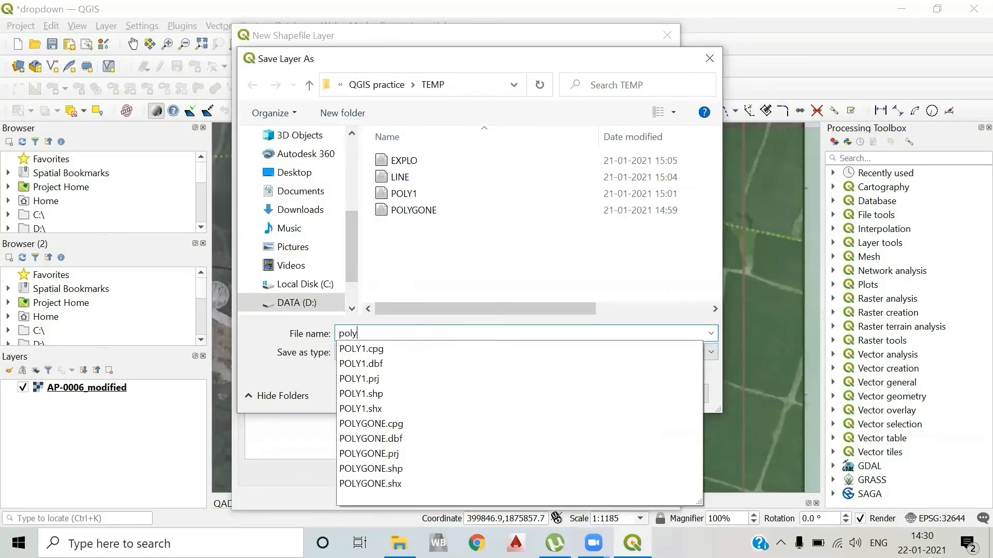
type("gone")
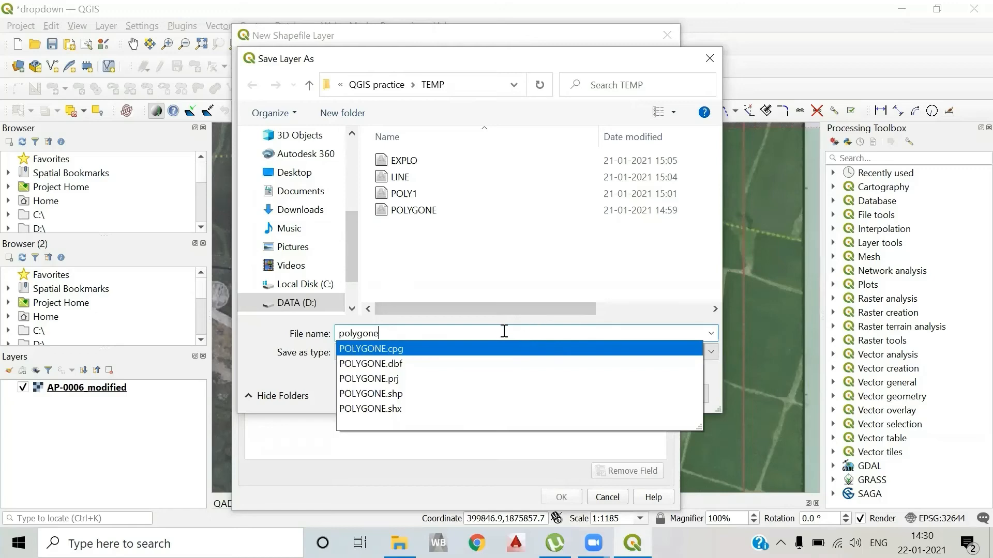
type("1")
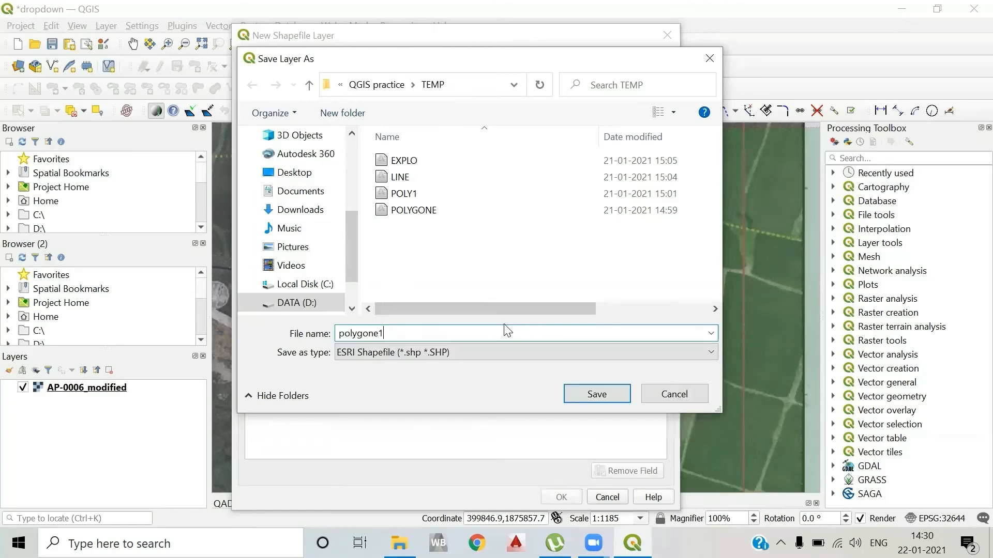
left_click(604, 393)
left_click(580, 95)
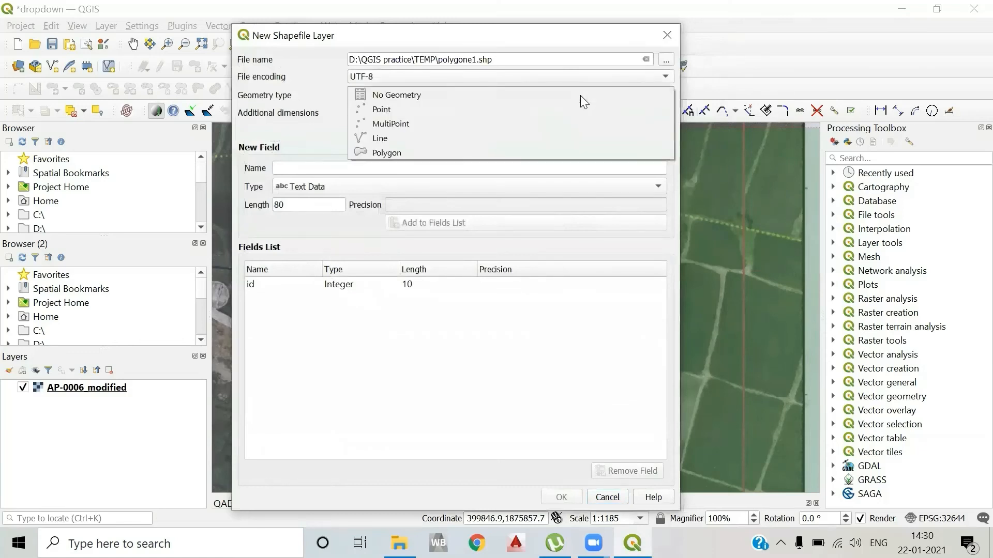
left_click(488, 152)
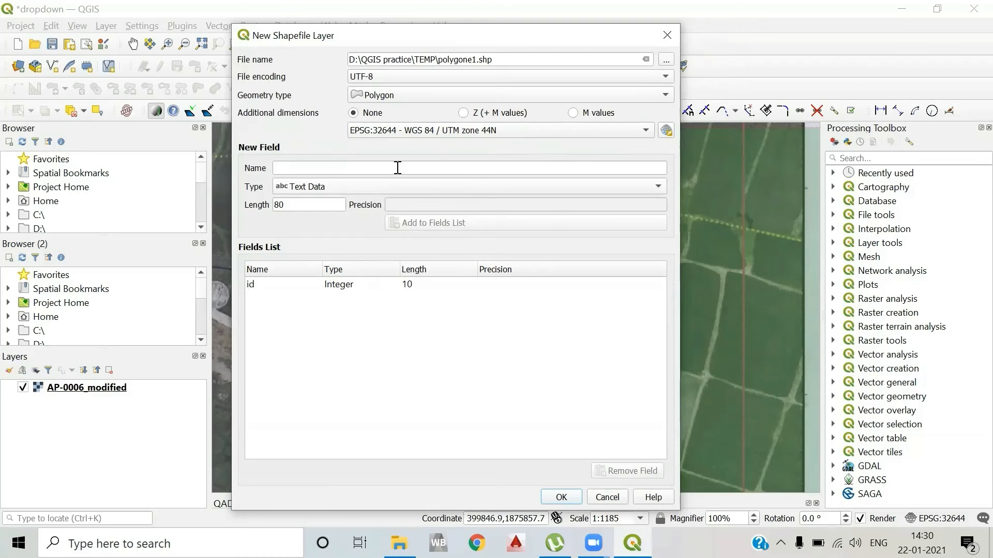
Step: Add a Whole Number field named s_no to the new layer's fields list
left_click(356, 167)
type("s_no")
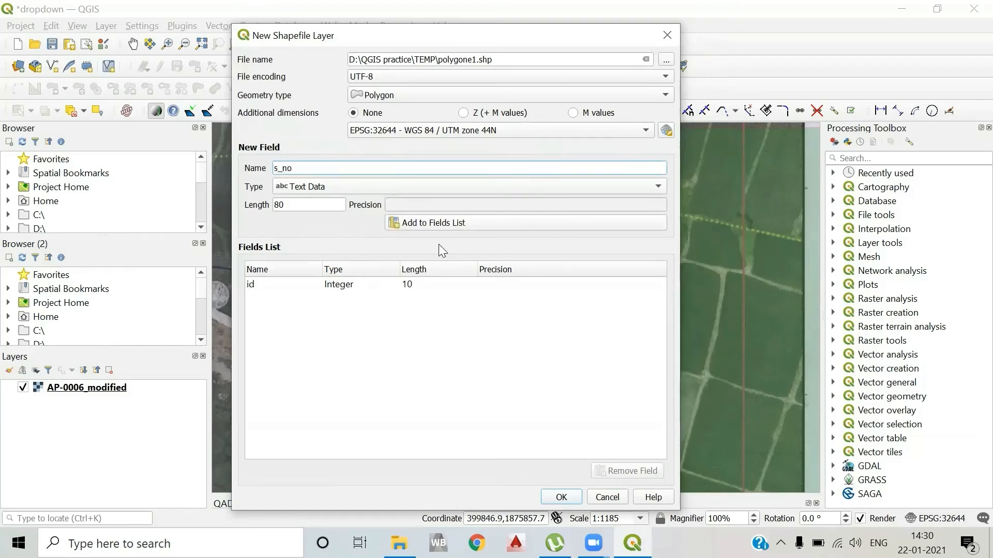
left_click(656, 185)
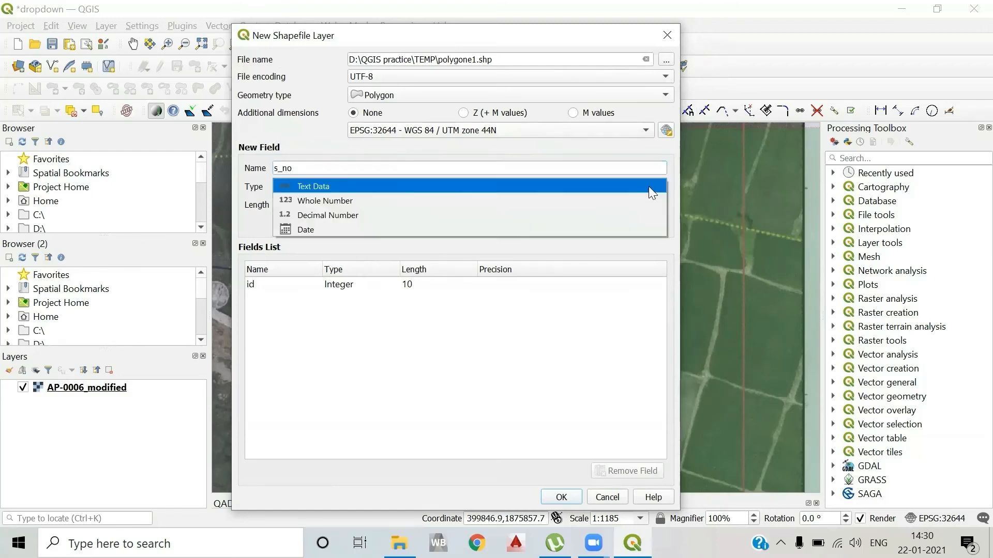
left_click(485, 201)
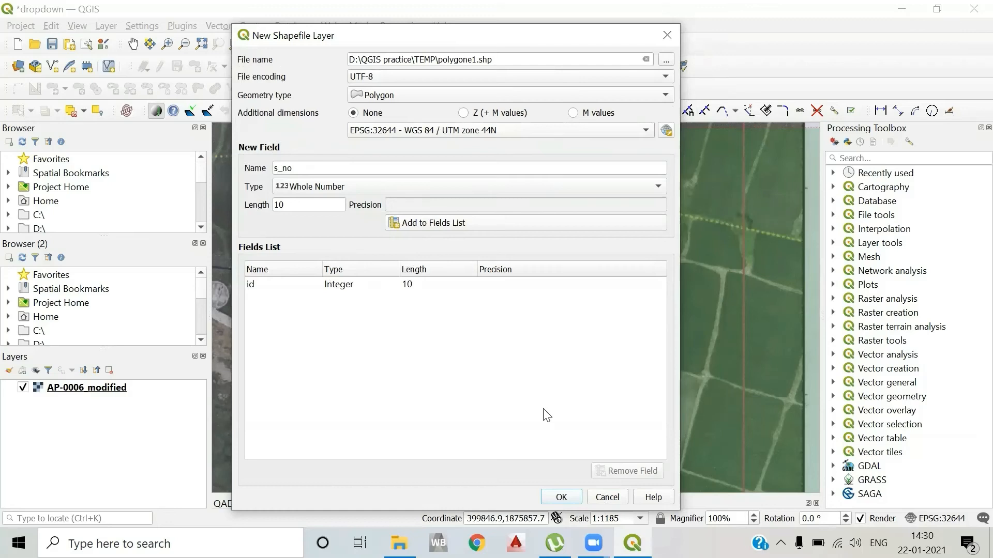
left_click(440, 224)
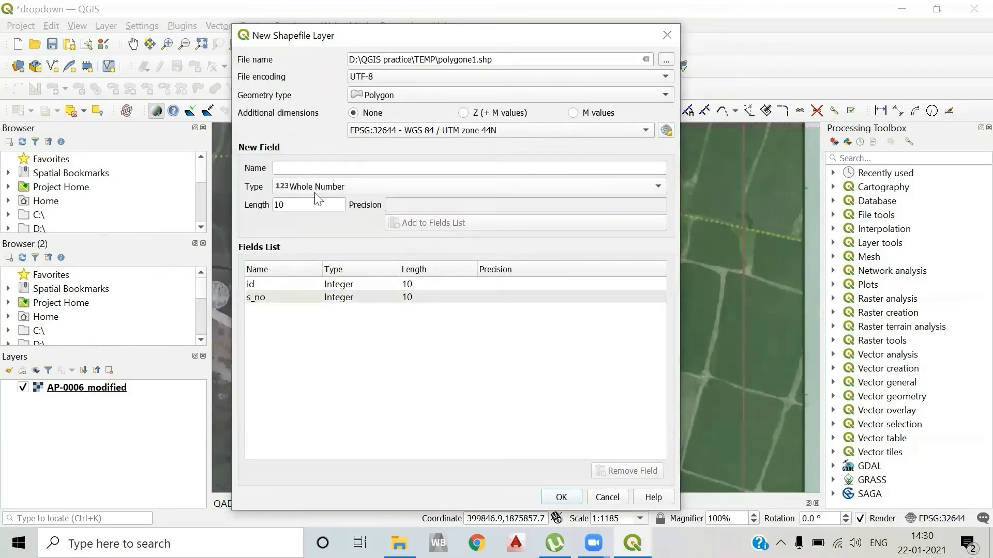
Step: Add a Whole Number field named old_sur_no to the new layer's fields list
left_click(340, 168)
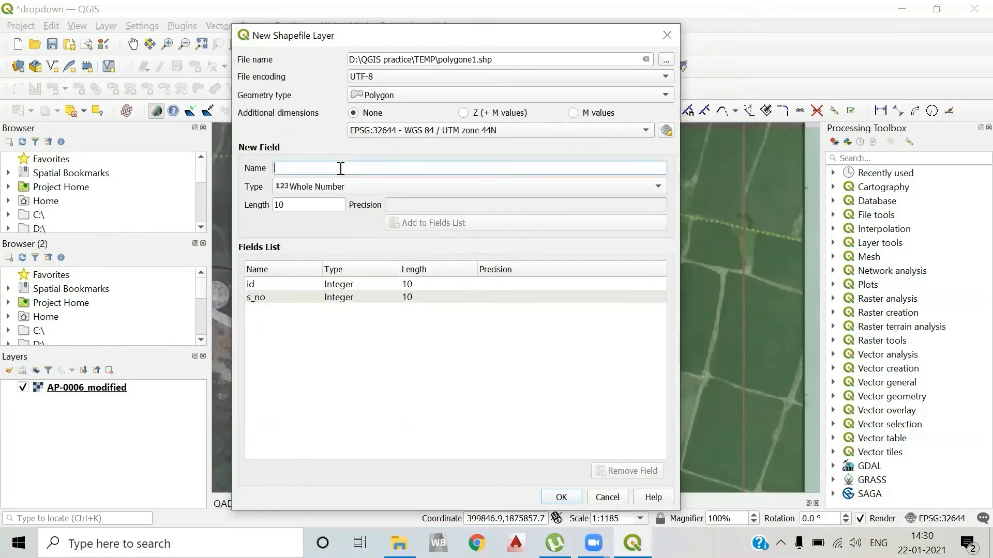
type("old_sur_no")
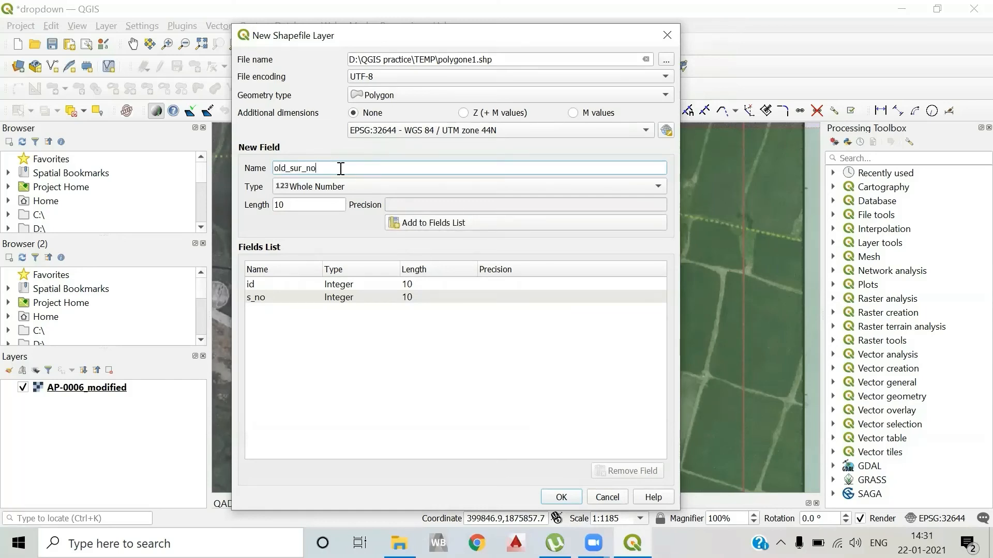
left_click(419, 187)
left_click(419, 187)
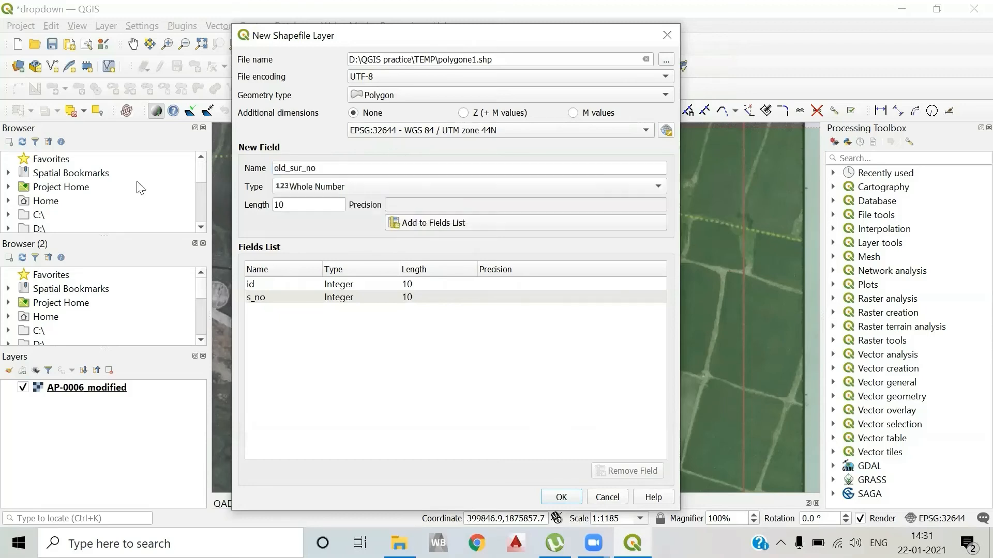
left_click(404, 226)
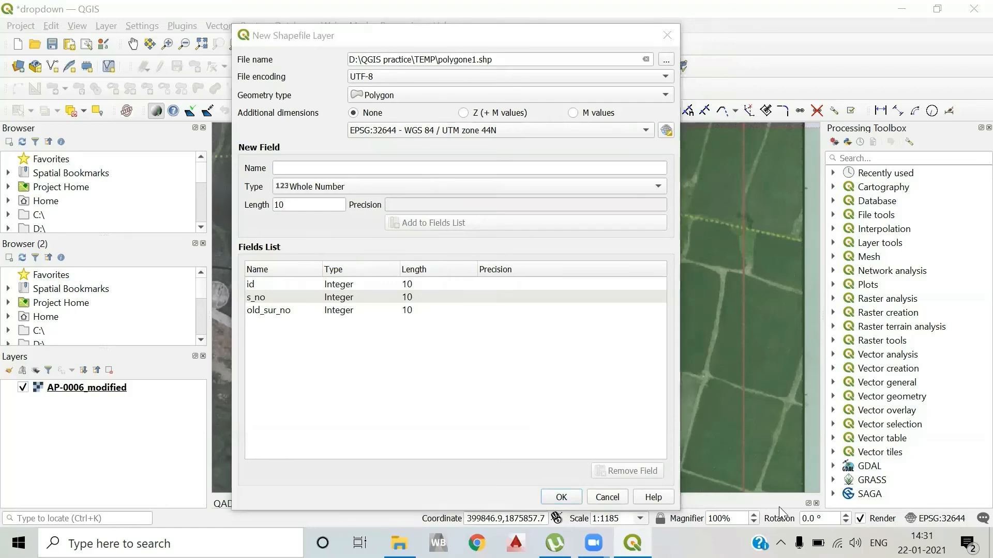
Step: Create the polygone1 layer and open its attribute table with editing switched on
left_click(562, 497)
left_click(81, 393)
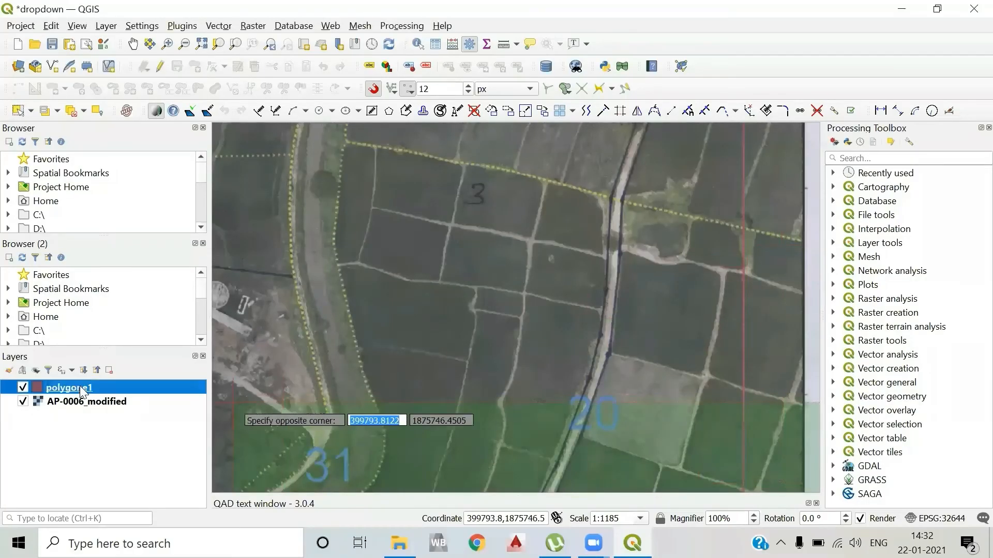
right_click(83, 393)
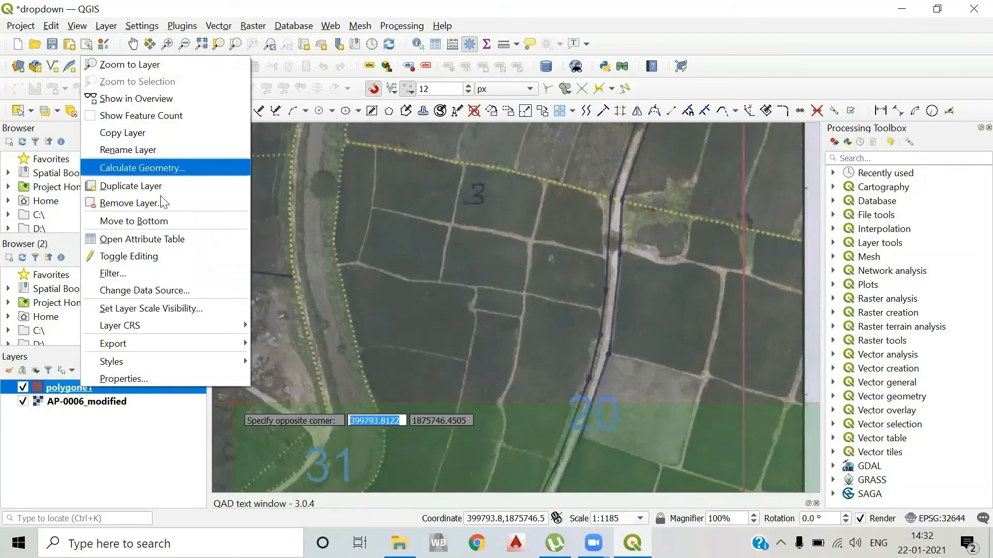
left_click(165, 242)
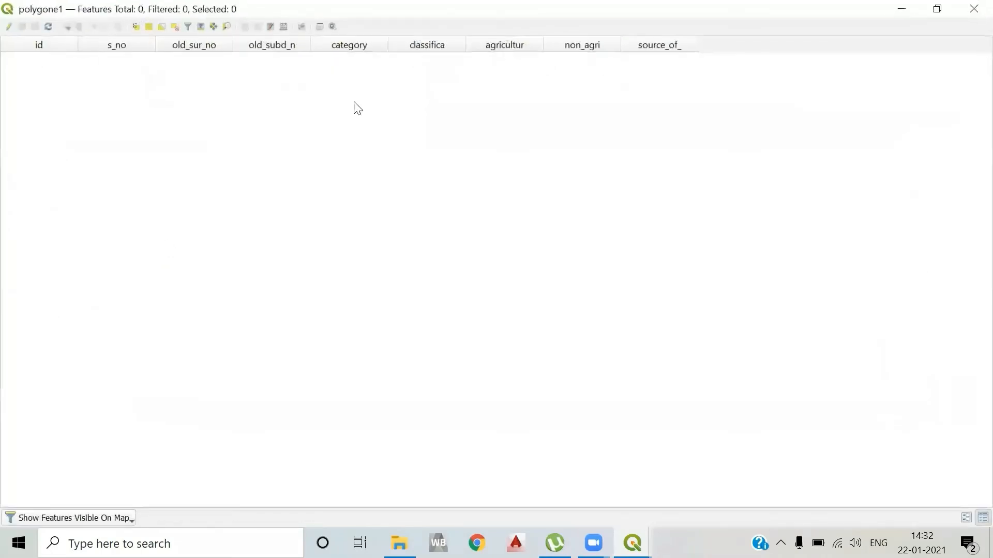
left_click(11, 25)
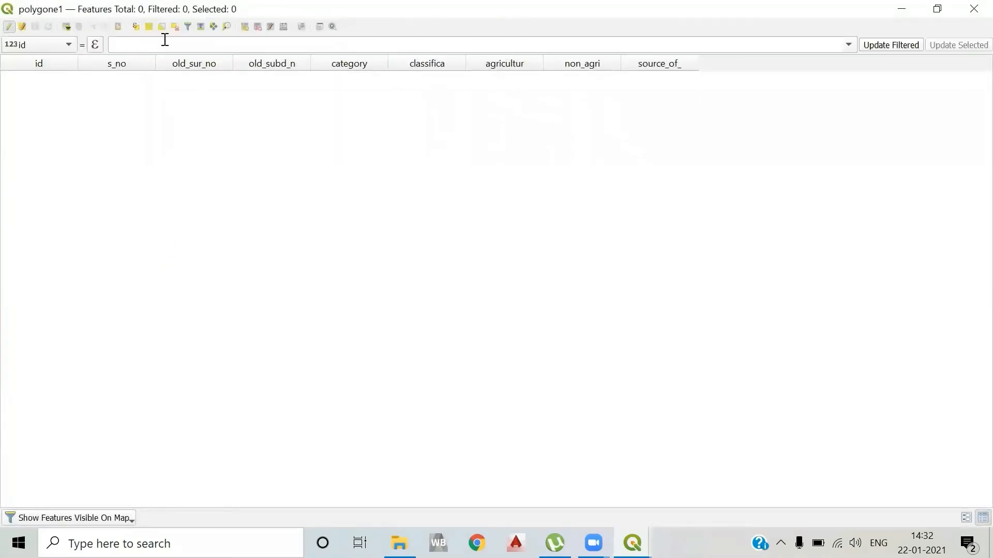
Step: Add a whole number field named 123 with length 10 to the polygone1 attribute table
left_click(246, 28)
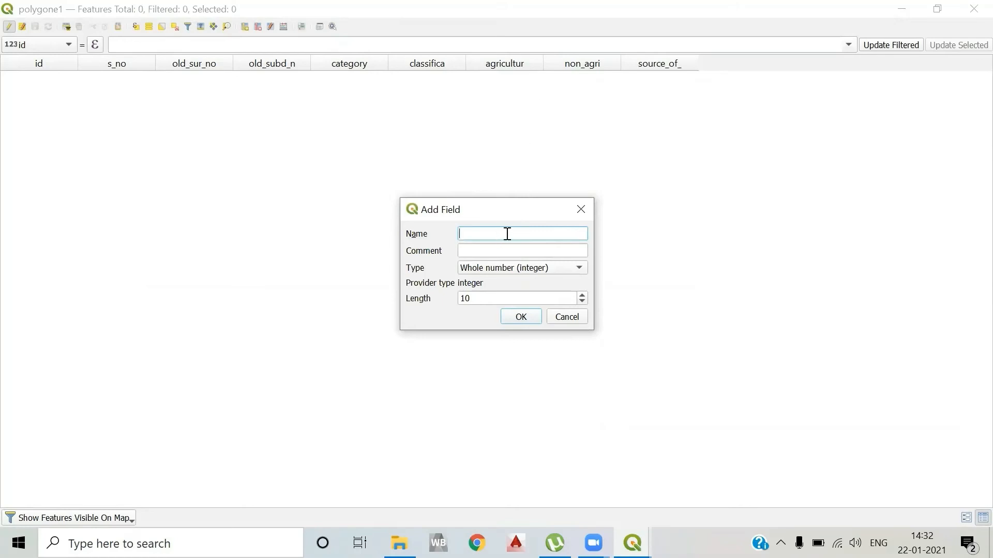
type("3")
left_click(512, 316)
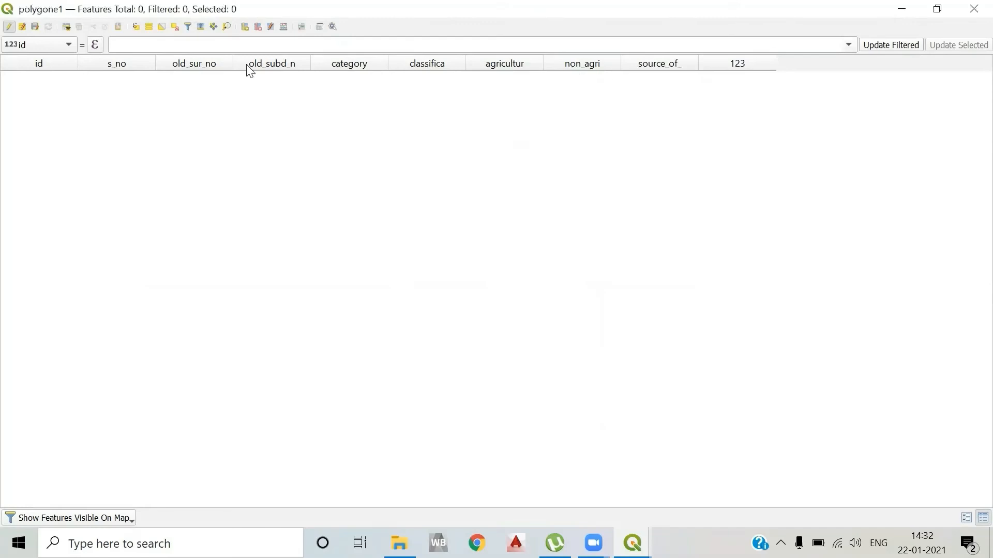
Step: Delete the 123 field from the polygone1 attribute table
left_click(257, 27)
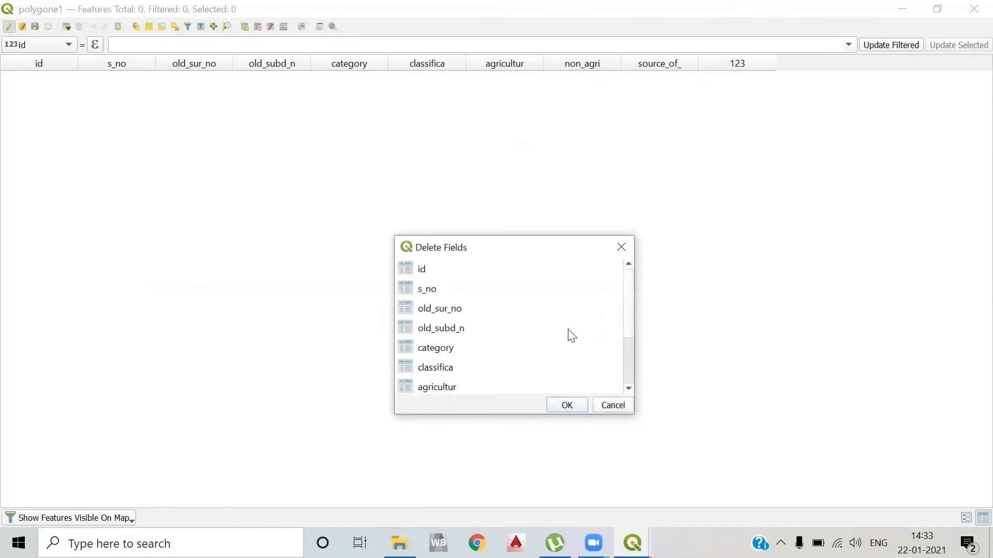
scroll(628, 325, "down", 2)
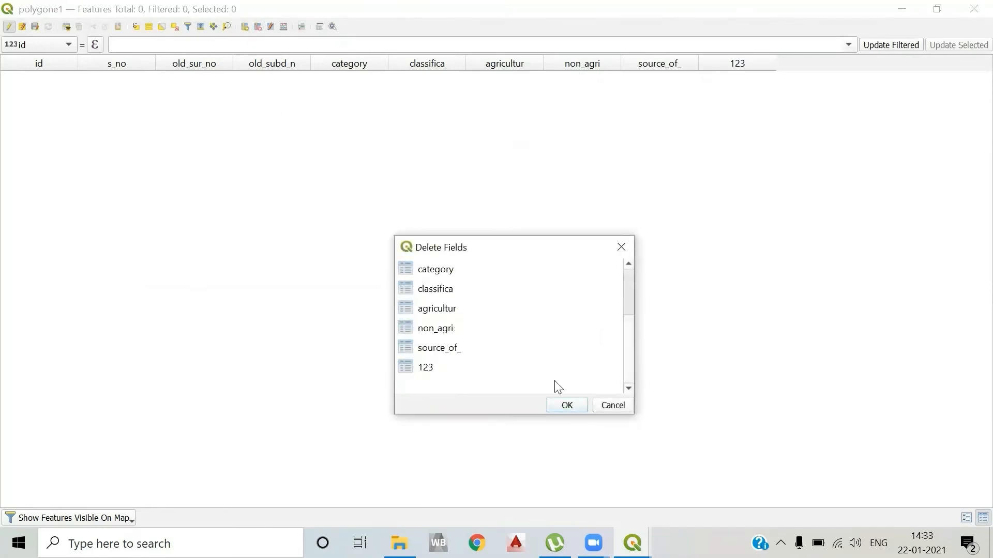
left_click(450, 368)
left_click(567, 405)
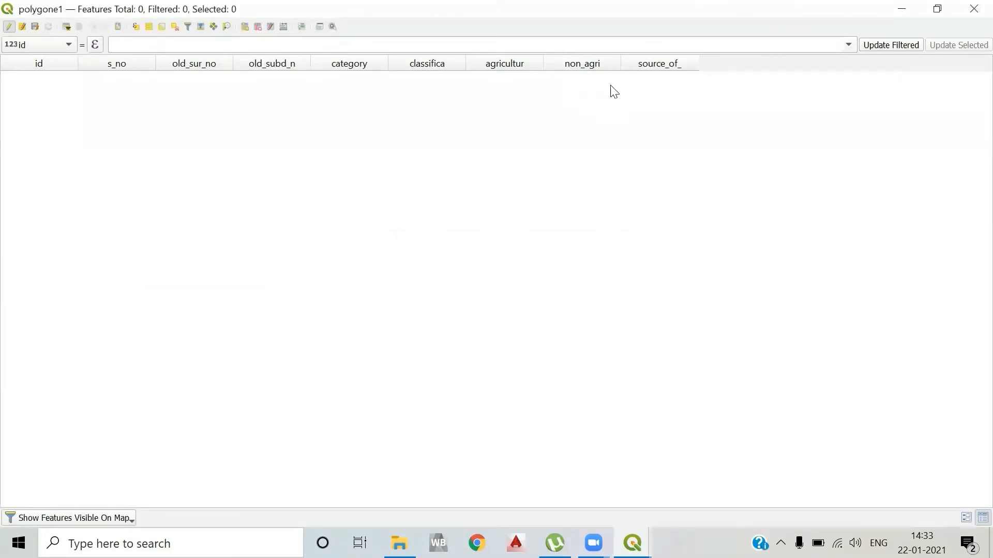
right_click(536, 62)
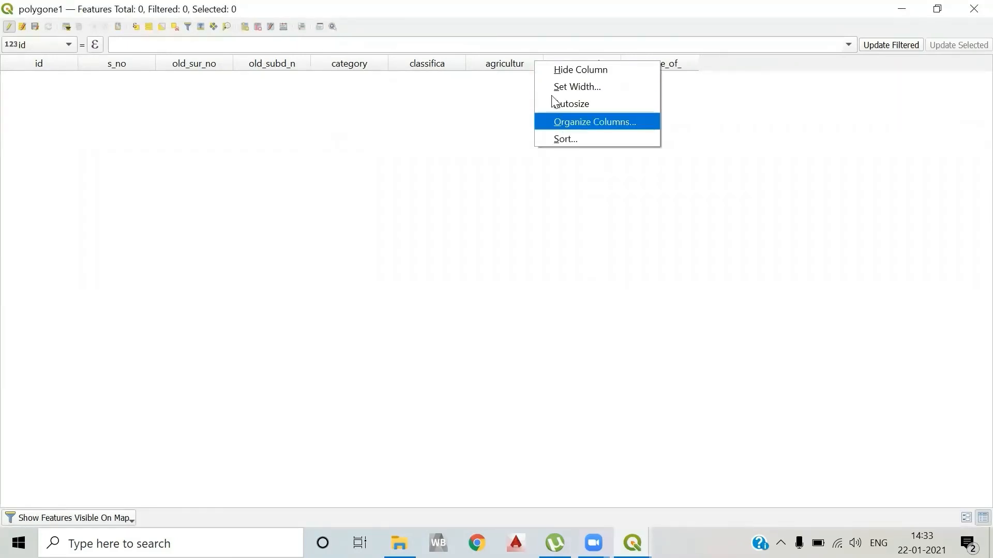
left_click(562, 124)
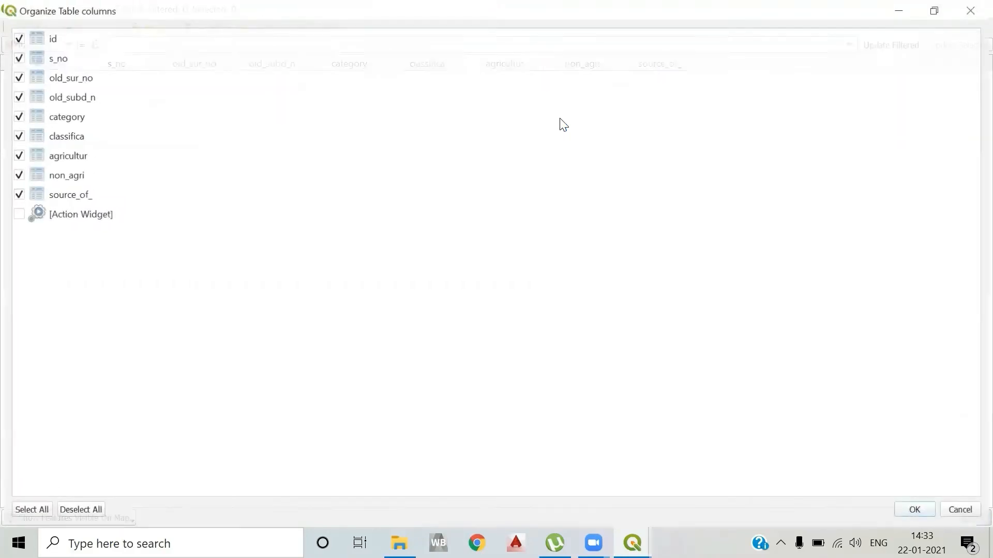
left_click_drag(60, 199, 77, 210)
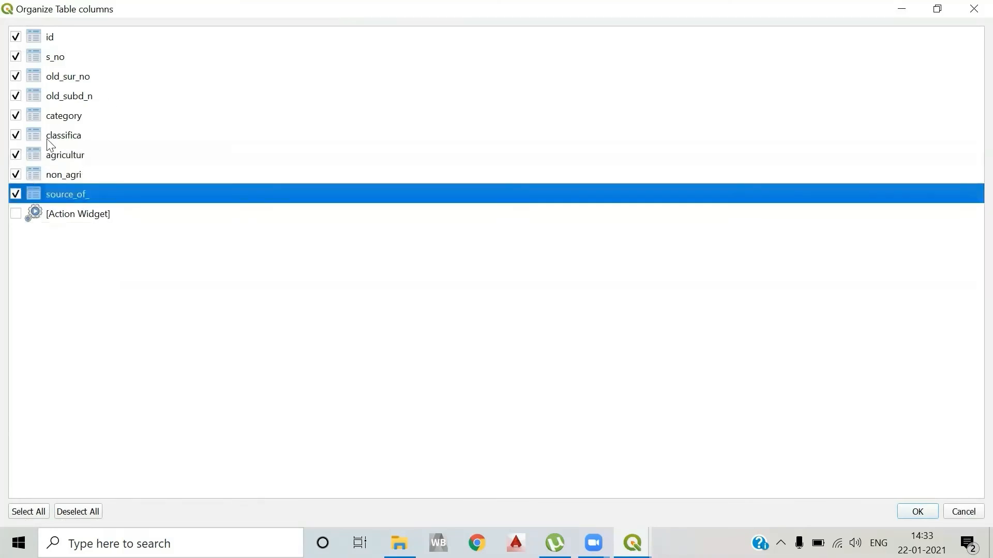
left_click(972, 11)
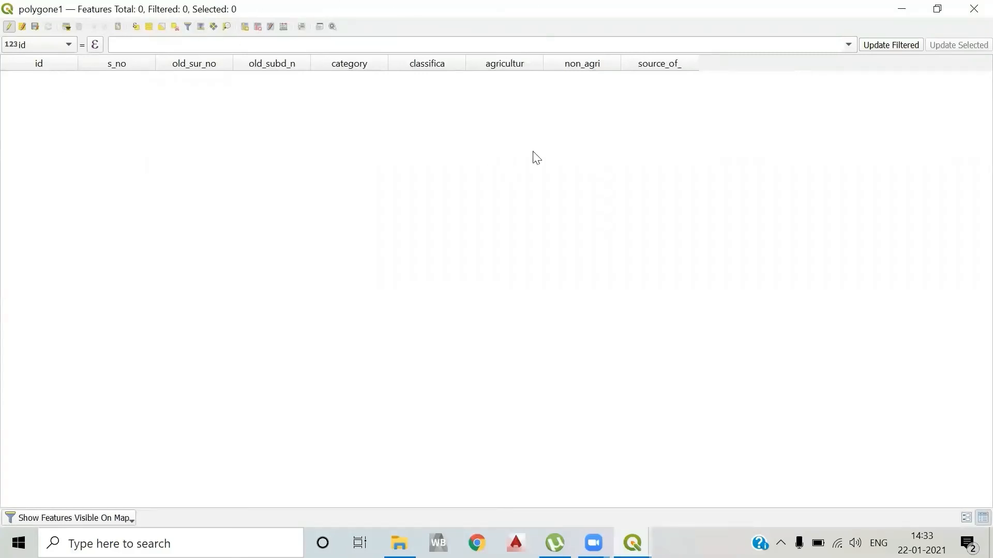
Step: Close the attribute table and set the category field's widget type to Value Map in polygone1's attributes form properties
left_click(973, 11)
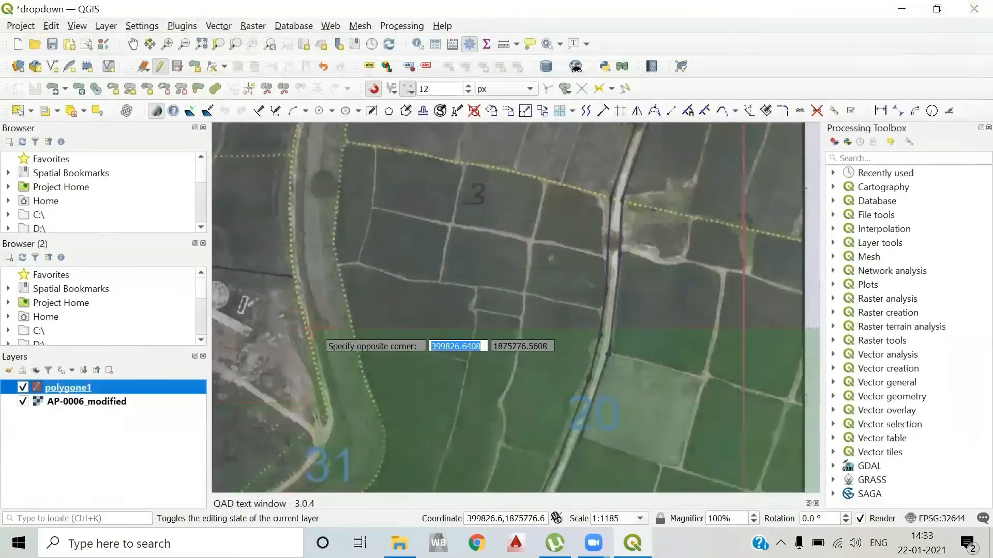
right_click(78, 385)
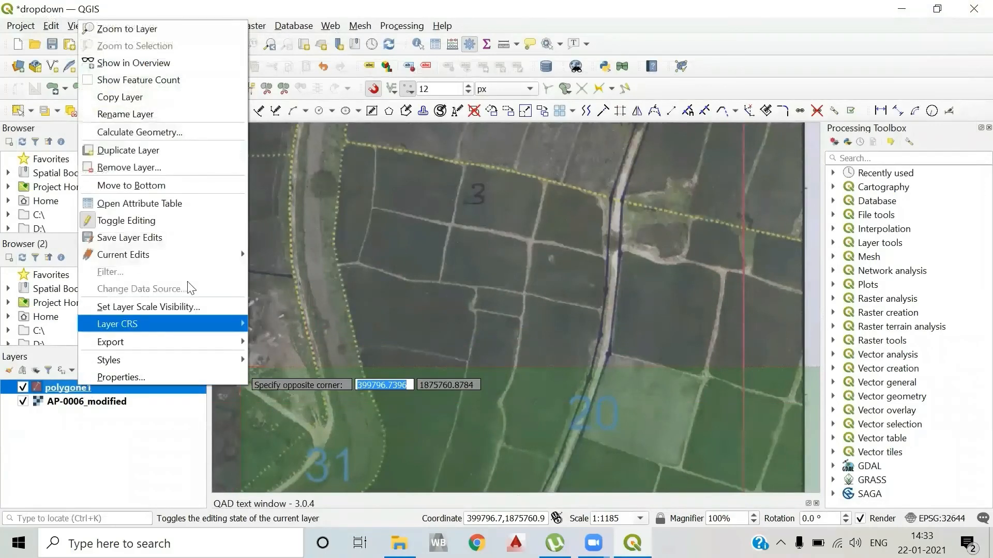
left_click(169, 378)
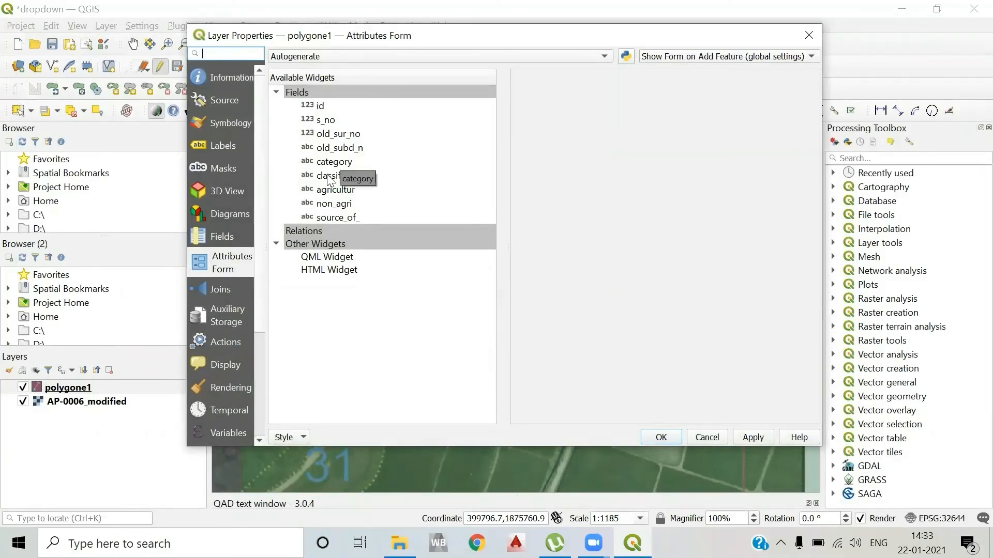
left_click(348, 163)
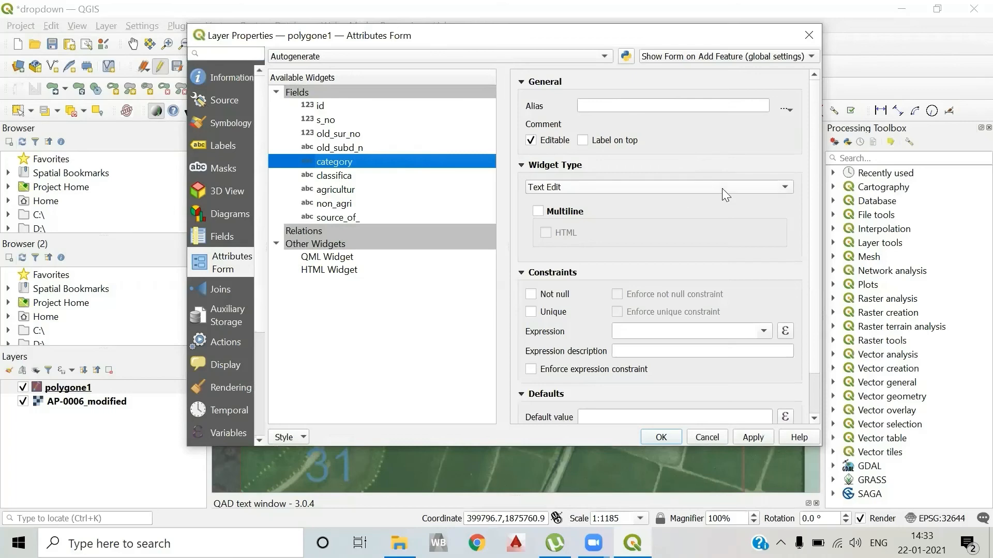
left_click(637, 188)
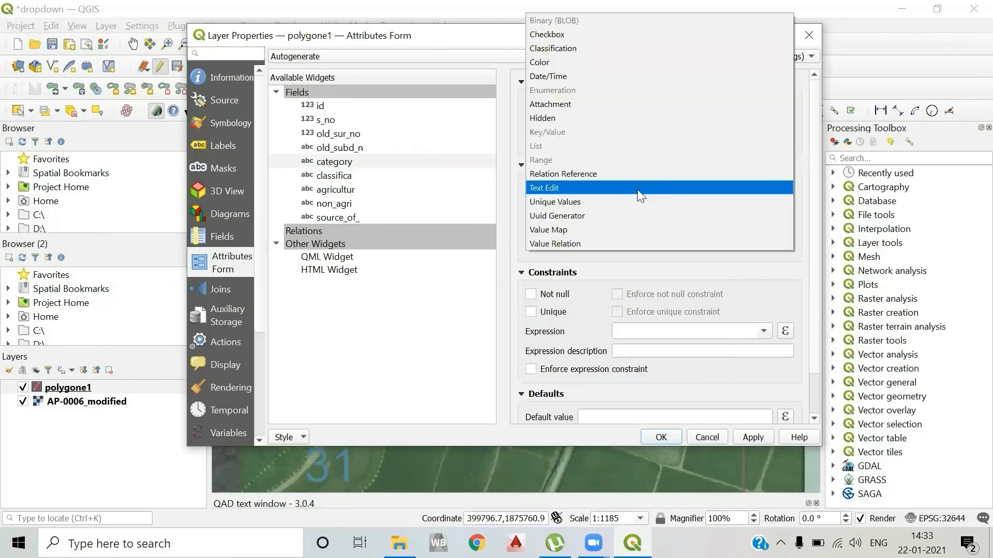
left_click(621, 231)
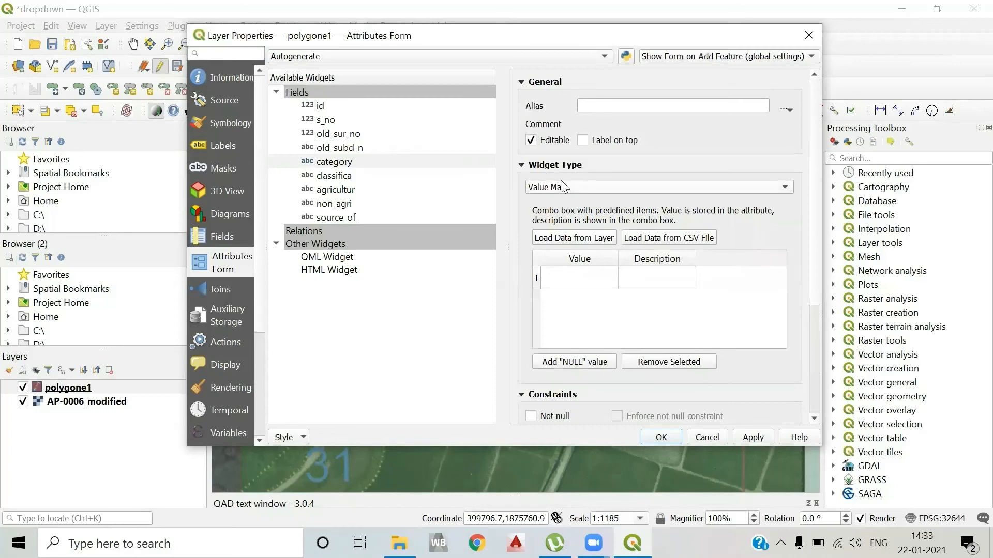
Step: Enter govt, govt_inst and private as the category field's value map entries
left_click(580, 275)
left_click(581, 274)
type("govty")
key("Return")
key("Down")
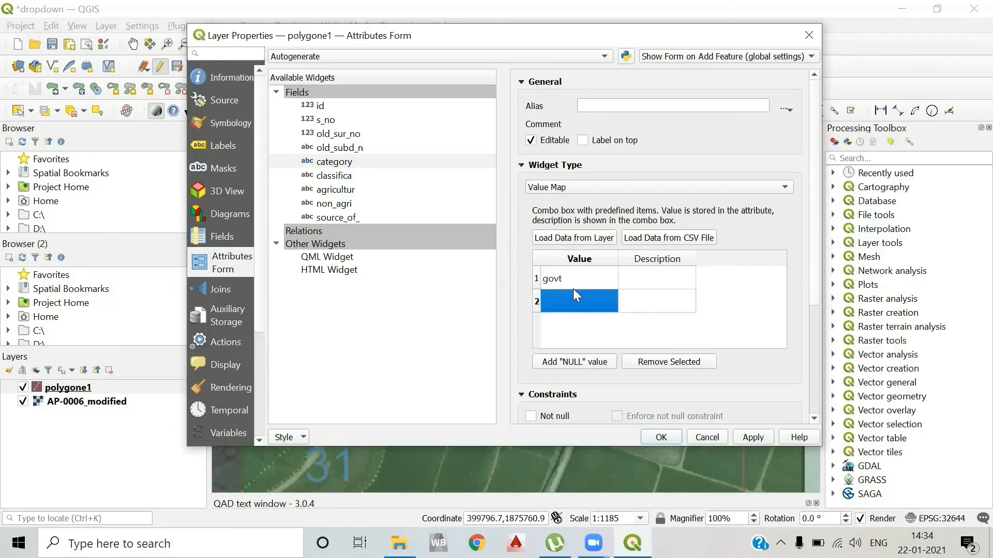
type("govt_ins")
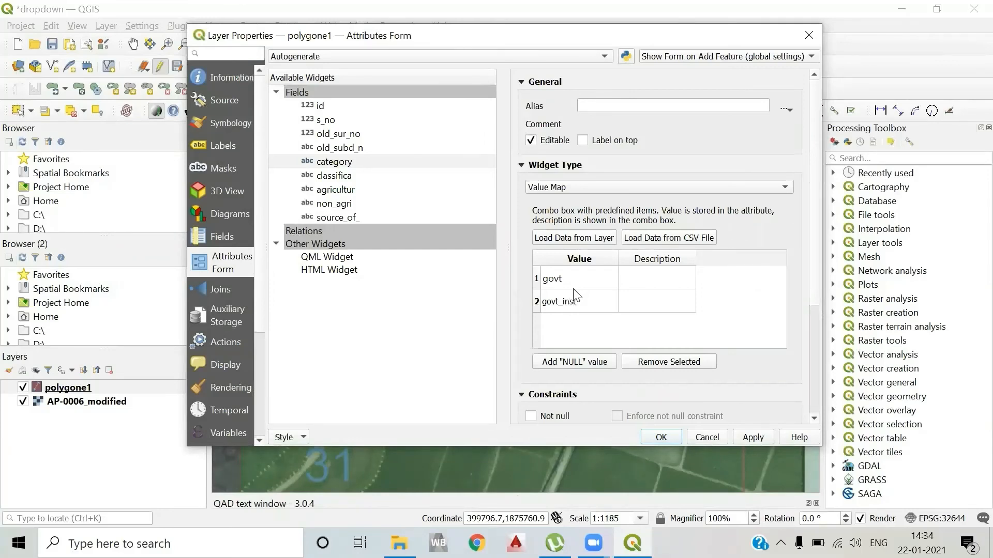
key("Return")
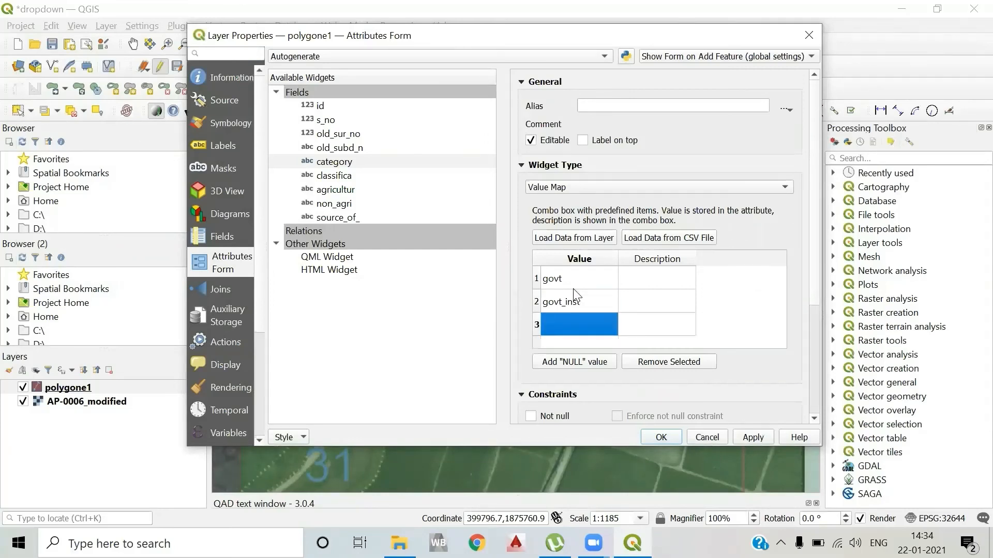
type("pri")
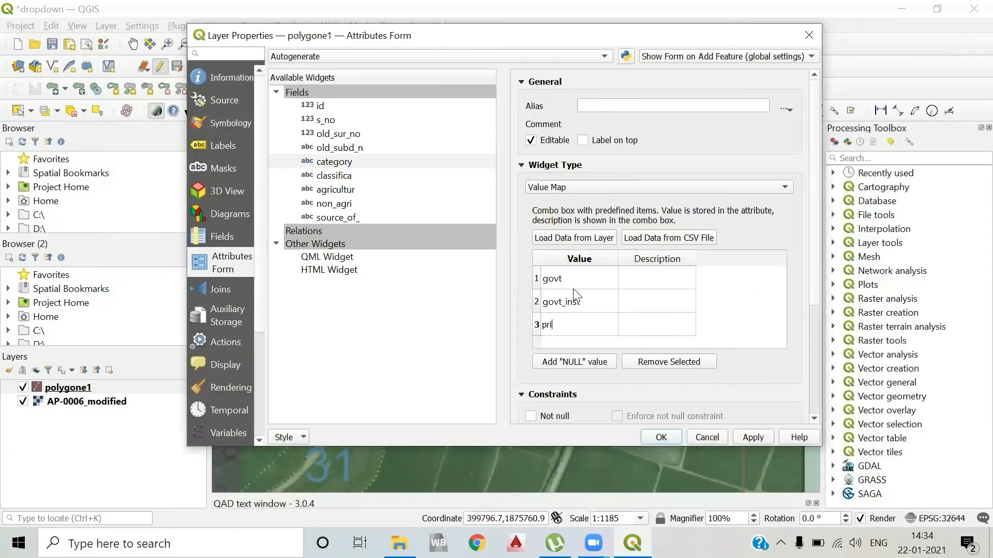
type("vate")
key("Return")
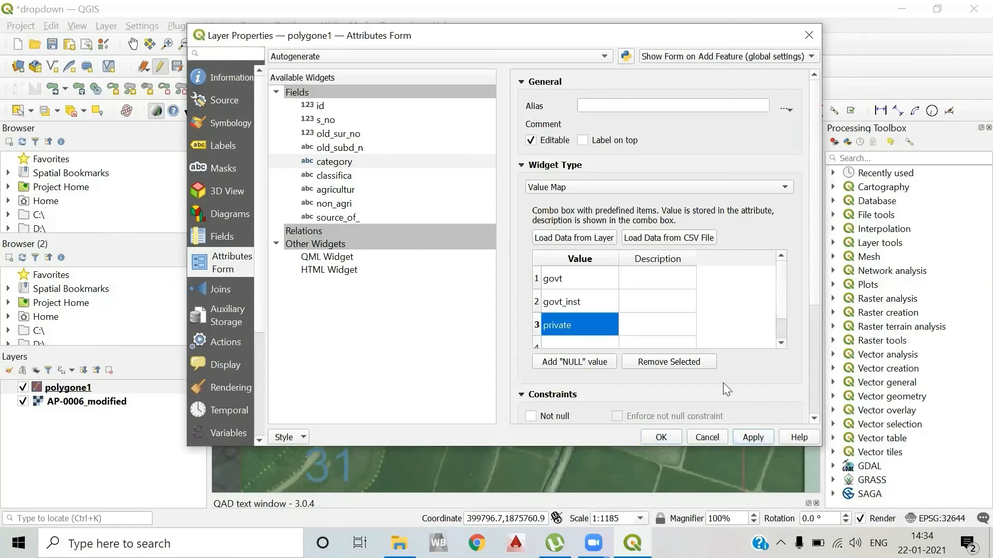
Step: Give the classifica field the alias classification and set its widget type to Value Map
left_click(361, 177)
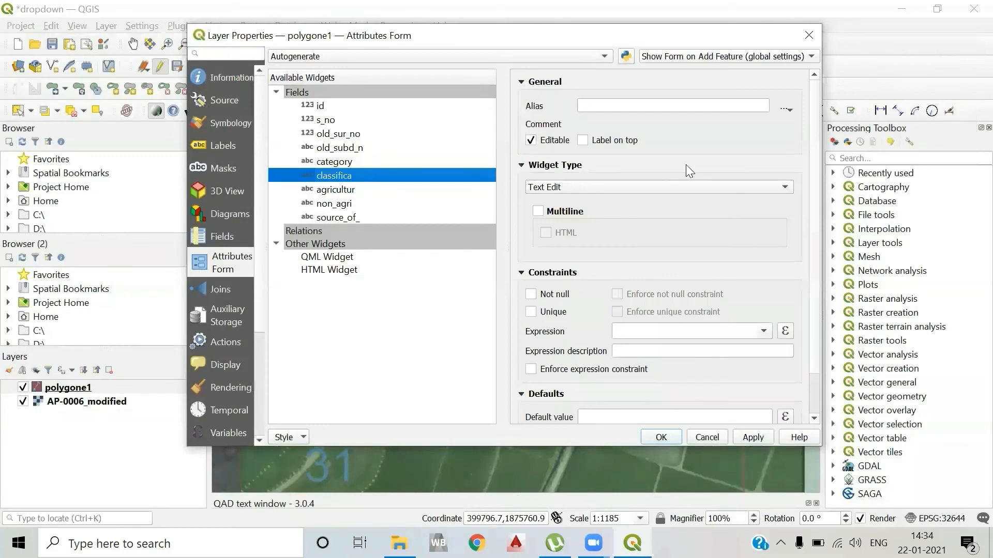
left_click(684, 105)
type("classification")
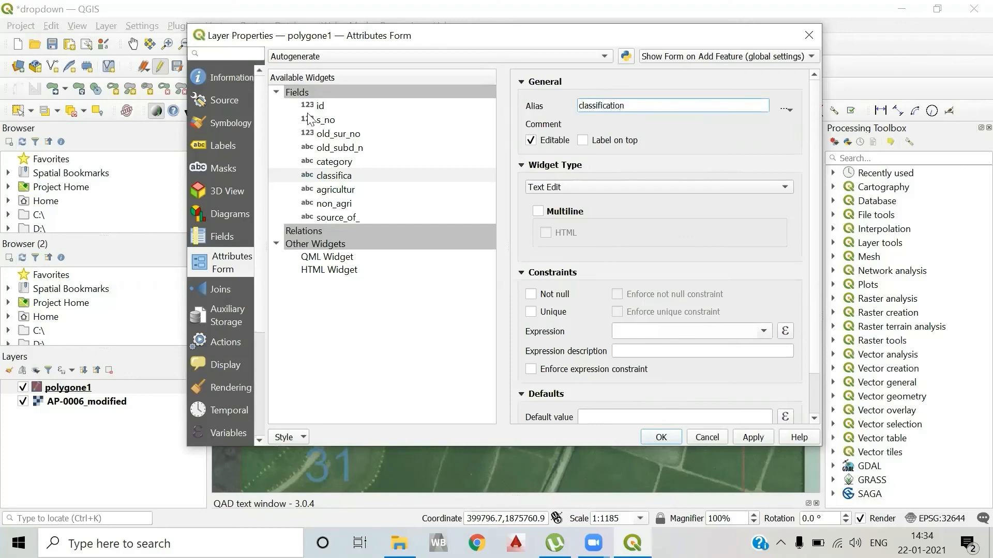
left_click(630, 180)
left_click(630, 231)
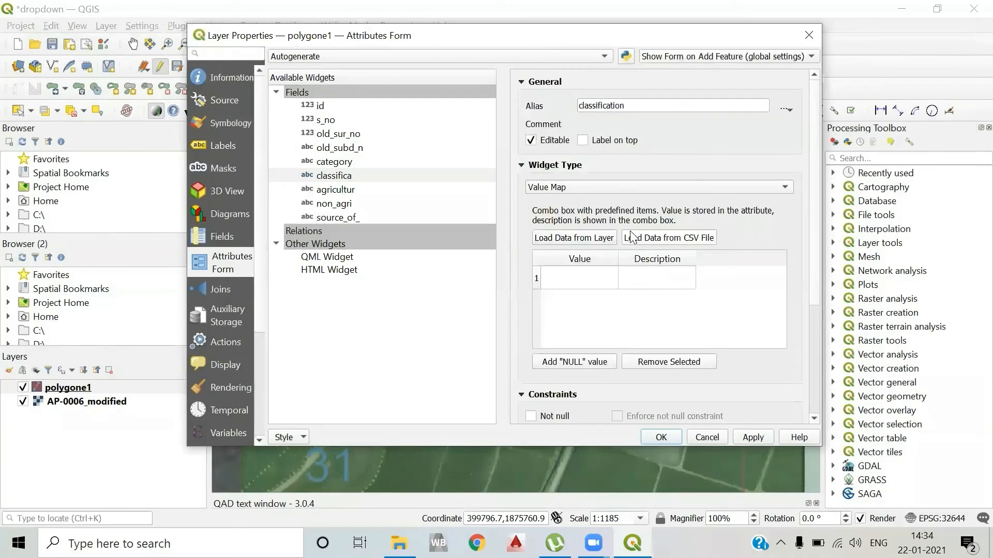
Step: Enter agri and non_agri as the classifica field's value map entries
left_click(602, 279)
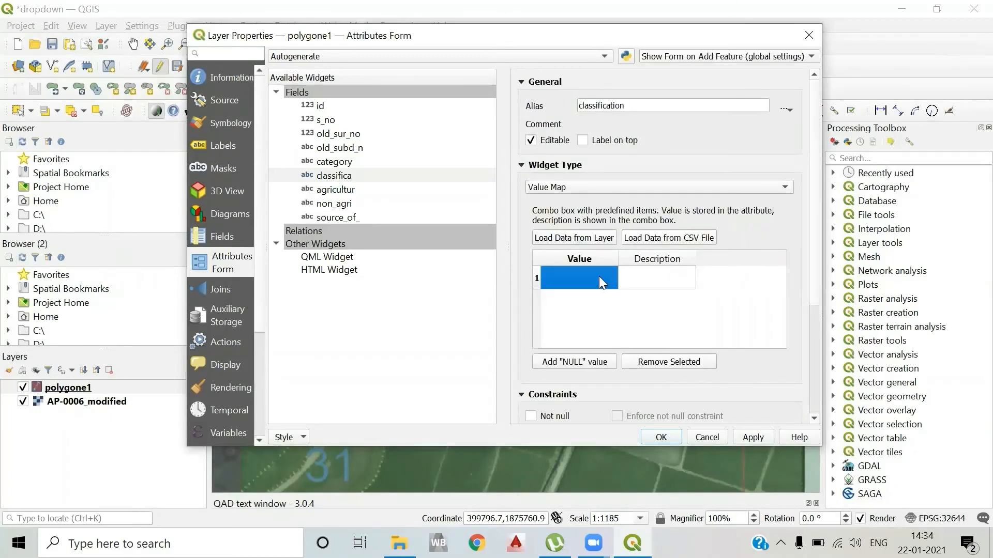
type("agri")
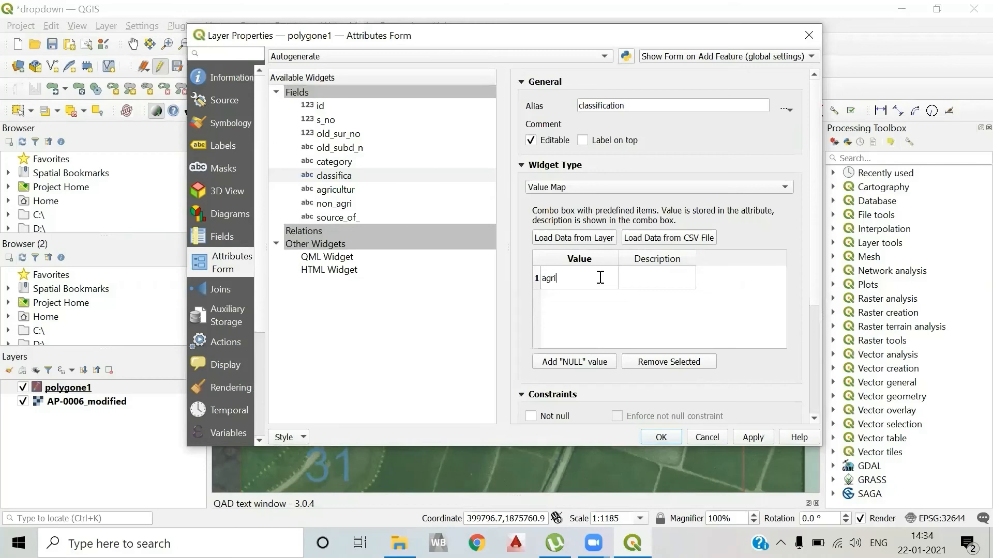
key("Return")
key("Down")
type("non_agri")
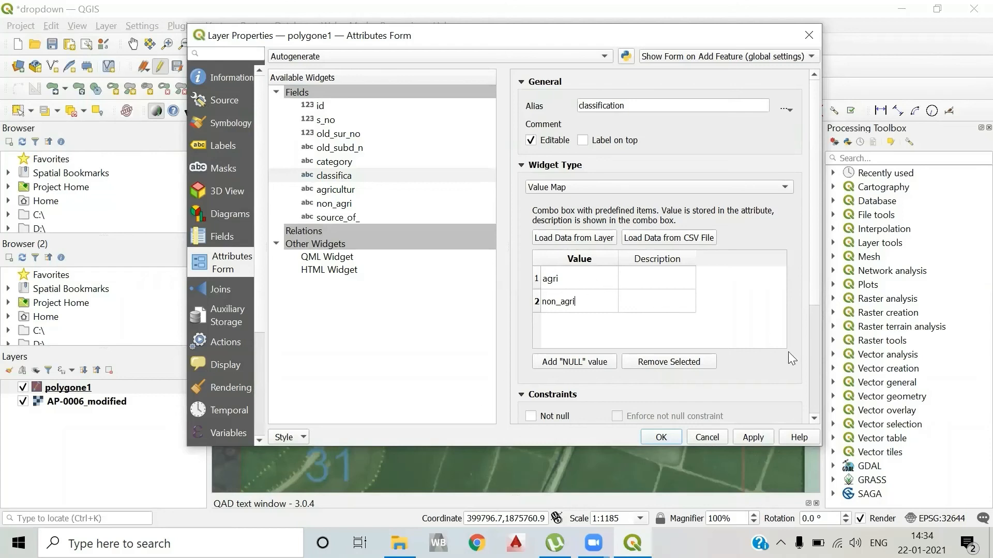
key("Return")
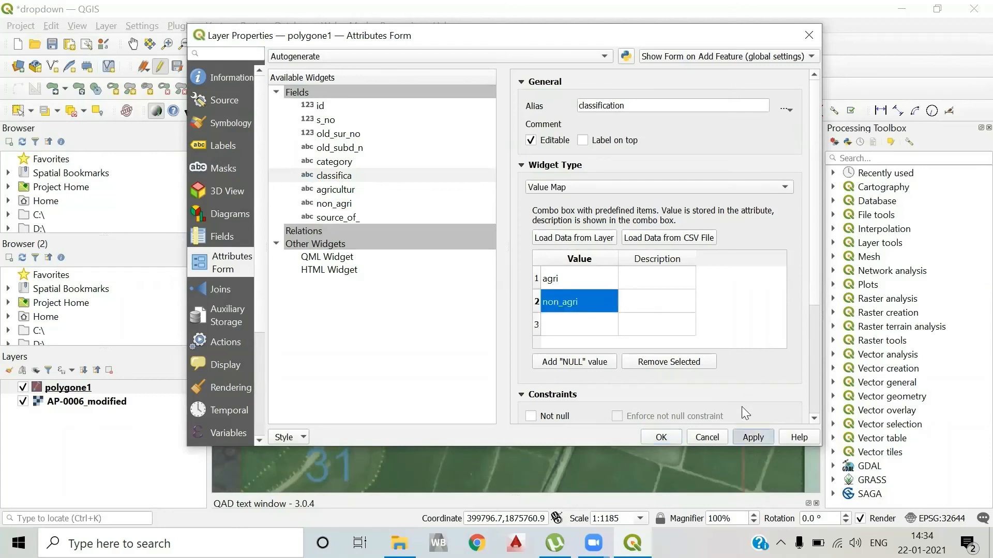
Step: Give the agricultur field the alias agriculture and set its widget type to Value Map
left_click(353, 191)
left_click(612, 107)
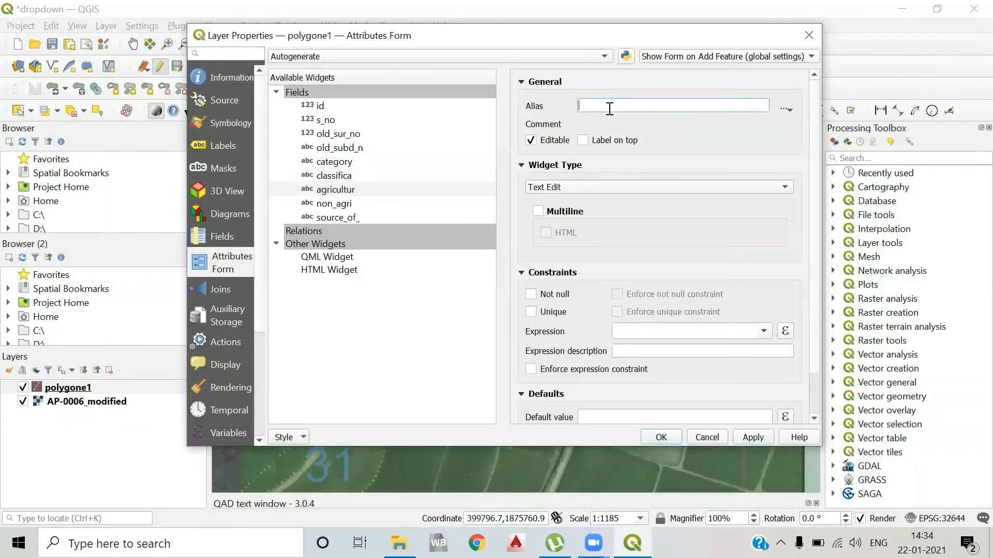
type("agriculture")
left_click(621, 187)
left_click(618, 230)
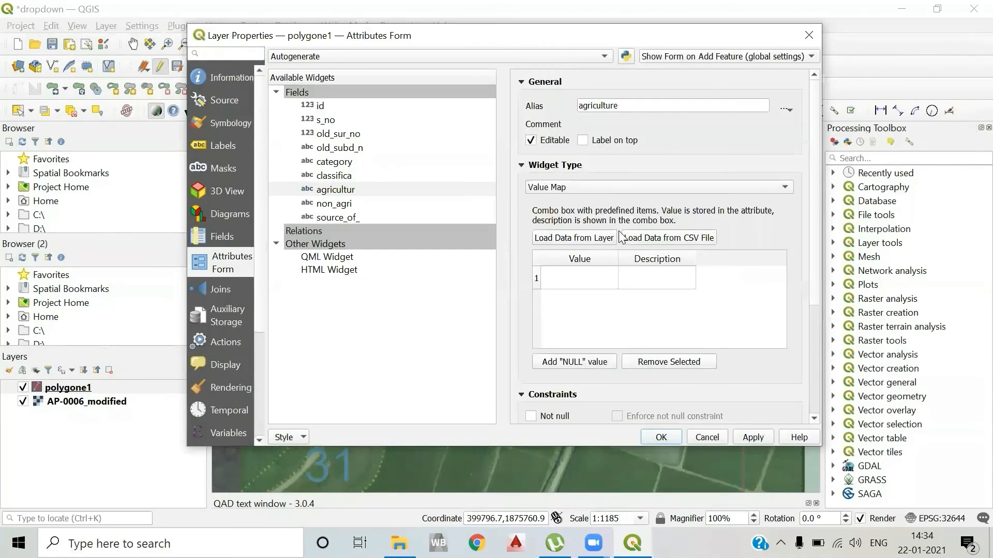
Step: Enter dry, irr_dry and wet as the agricultur field's value map entries
left_click(584, 276)
left_click(584, 276)
type("dry")
key("Return")
type("i")
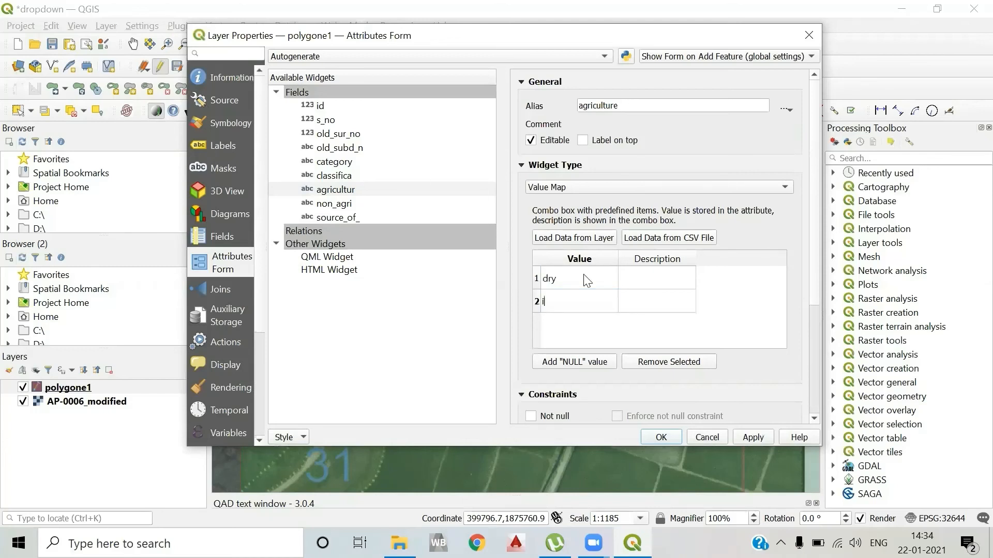
type("rr_dry")
key("Return")
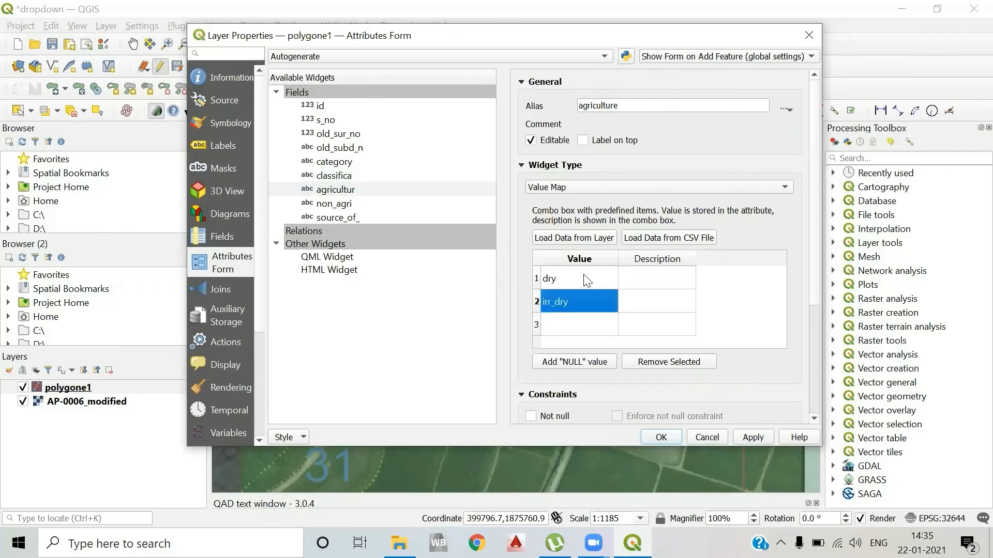
key("Down")
type("wet")
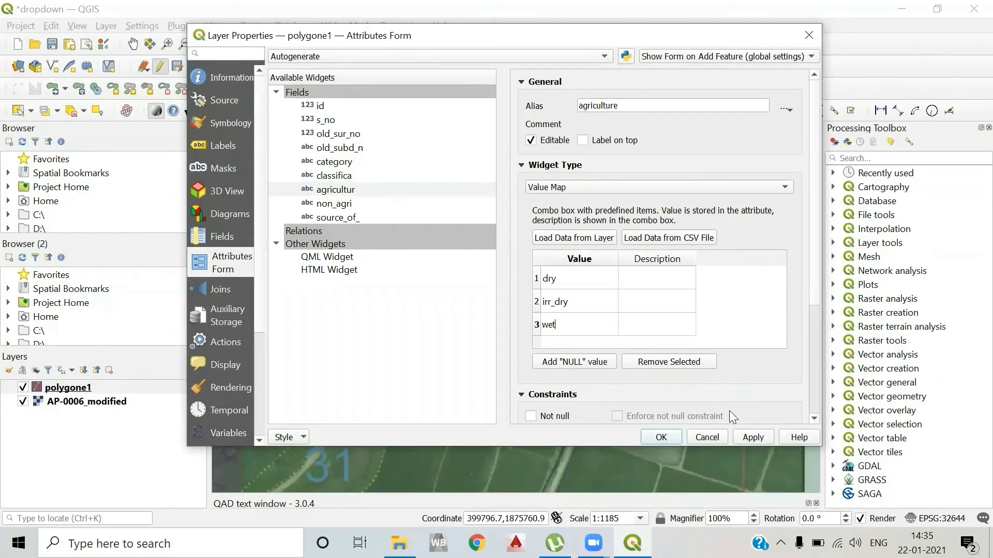
key("Return")
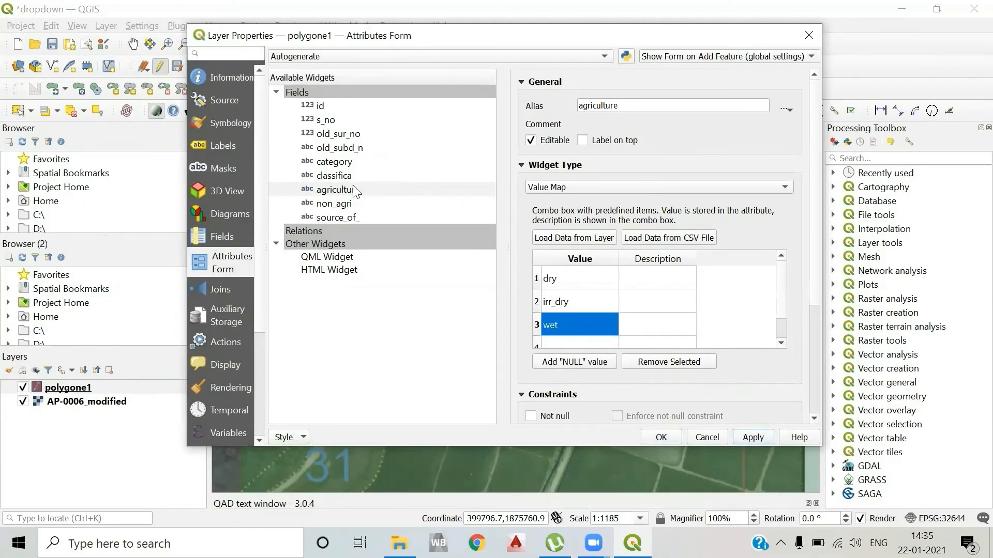
scroll(781, 302, "down", 1)
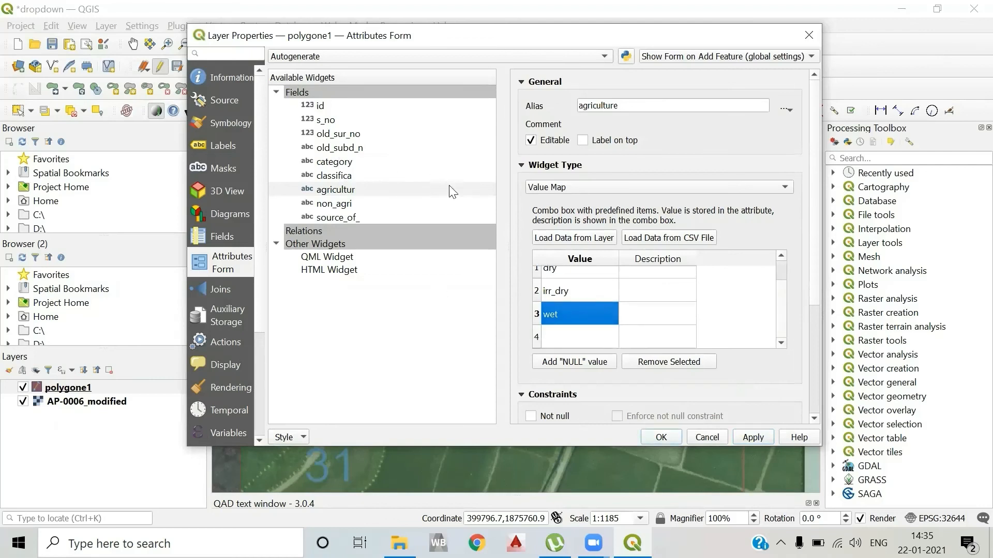
scroll(783, 278, "up", 1)
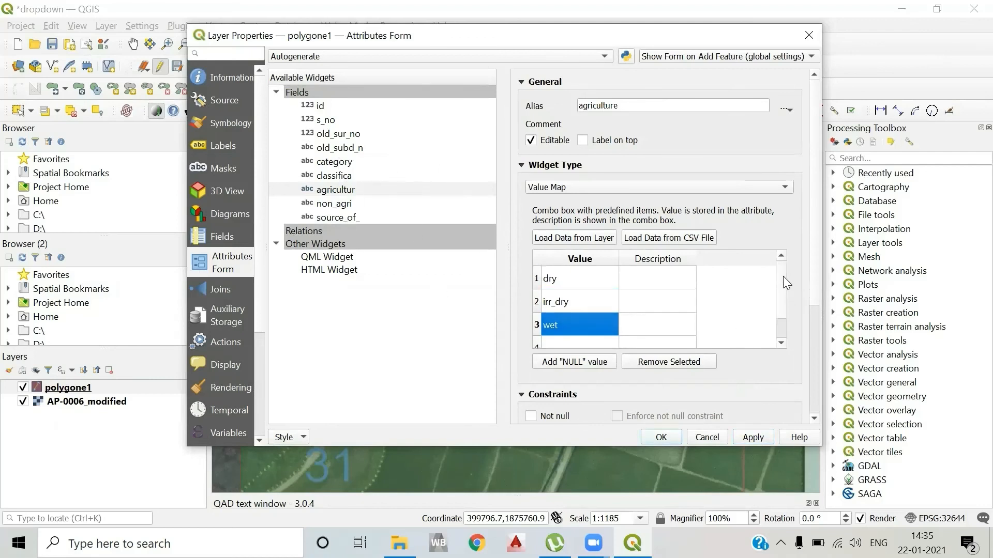
Step: Add - as the fourth value map entry of the agricultur field and apply the form settings
left_click(562, 341)
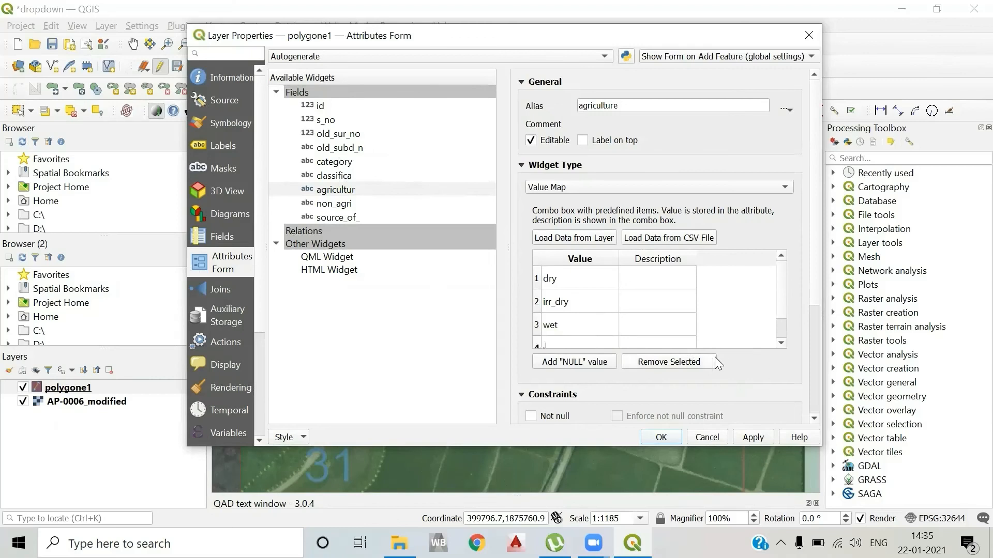
scroll(778, 315, "down", 1)
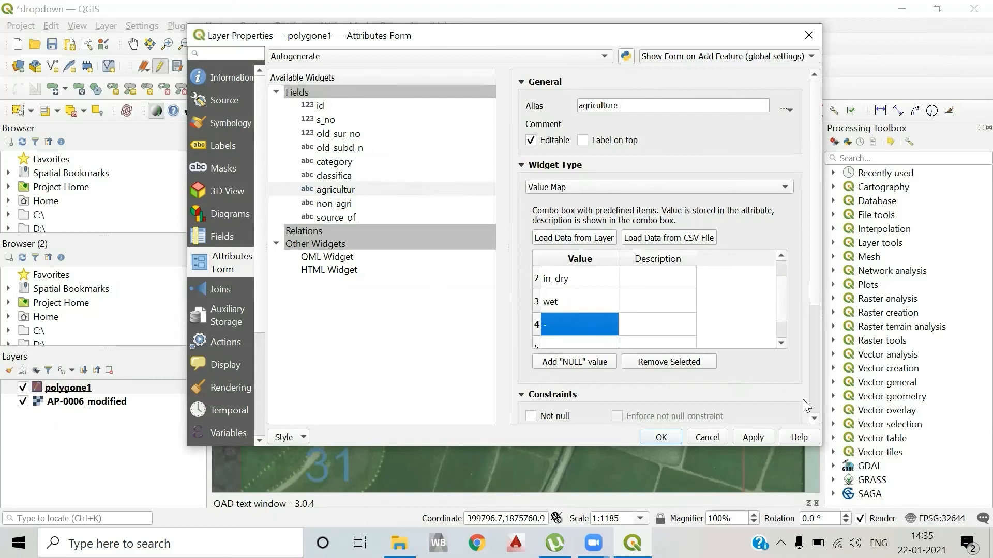
left_click(753, 437)
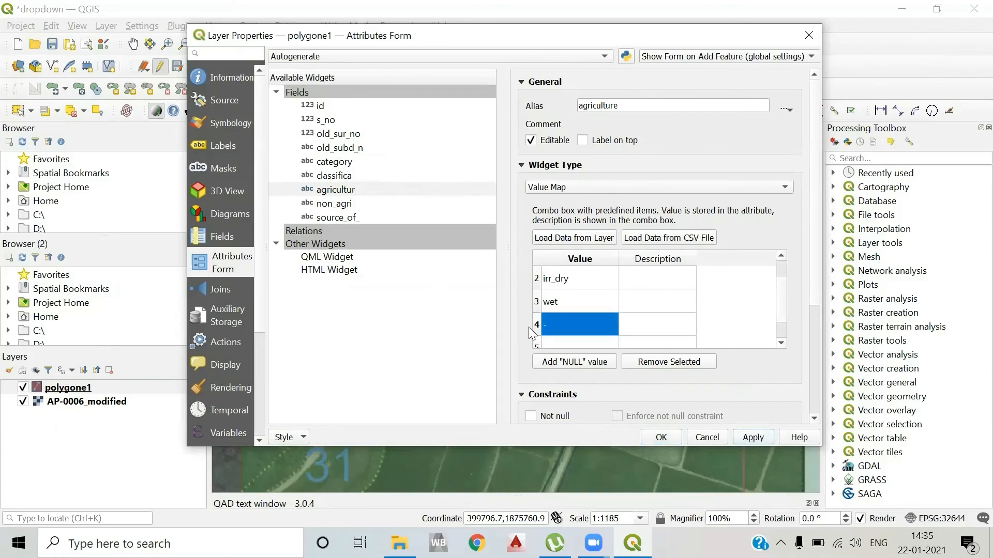
Step: Give the non_agri field the alias non_agriculture and a Value Map with entries aw, uaw, park and -, and apply the layer properties
left_click(360, 205)
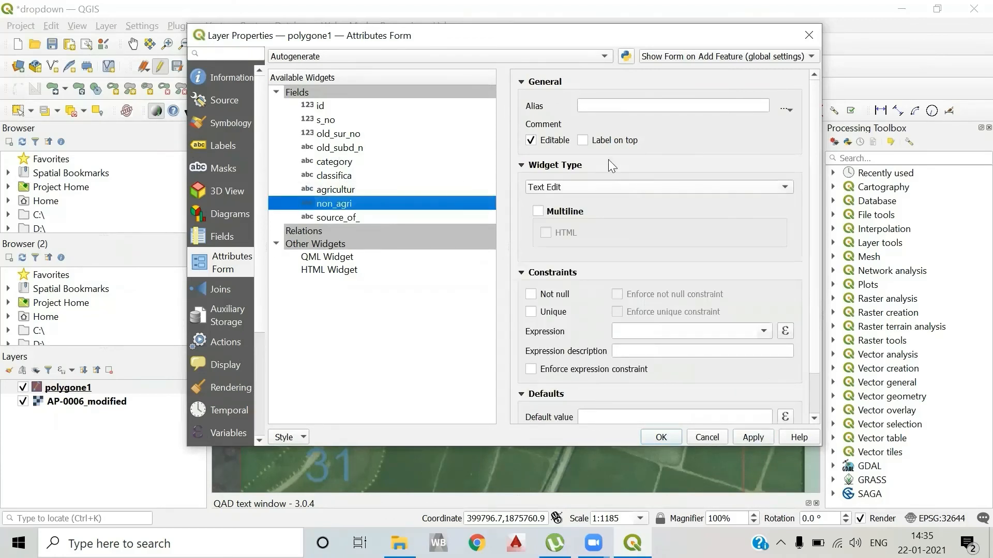
left_click(636, 105)
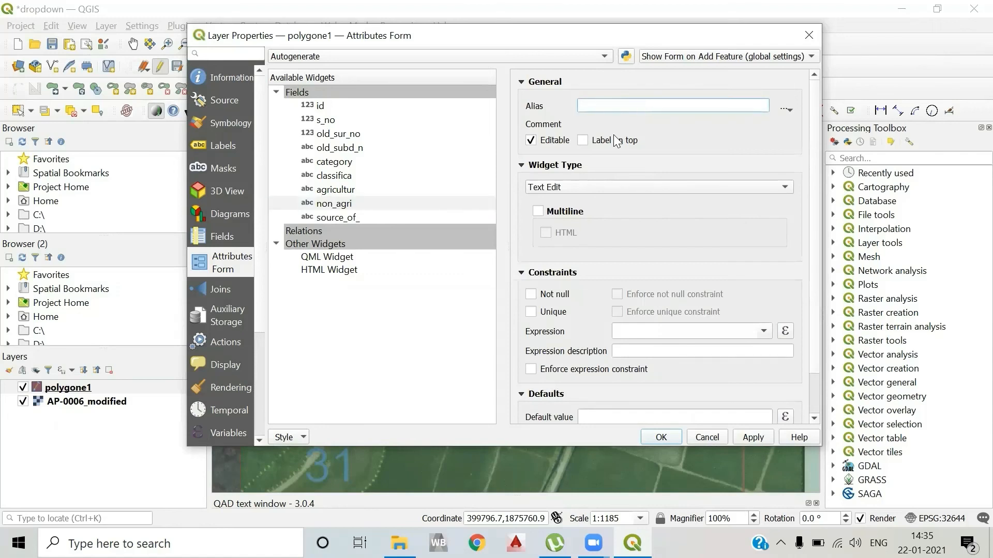
left_click(757, 493)
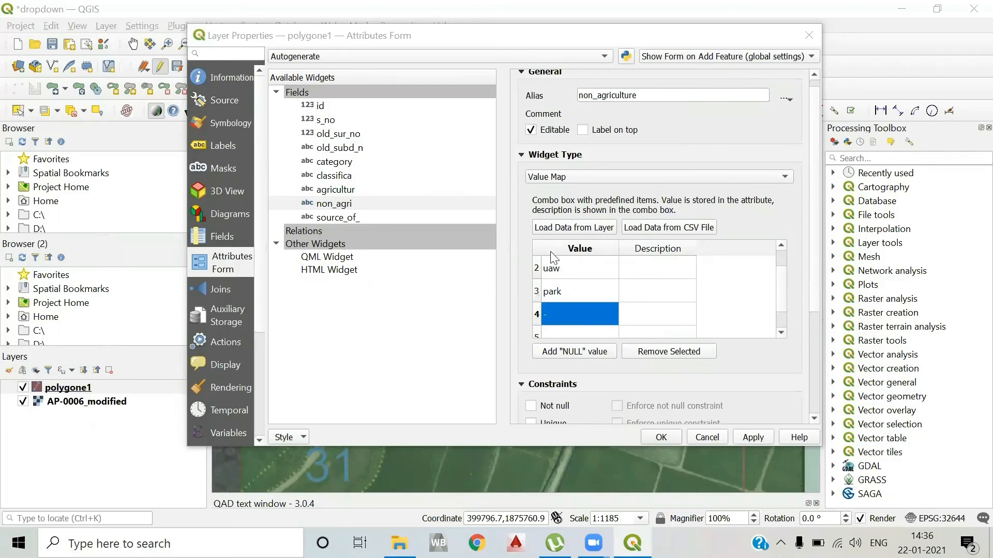
left_click(753, 438)
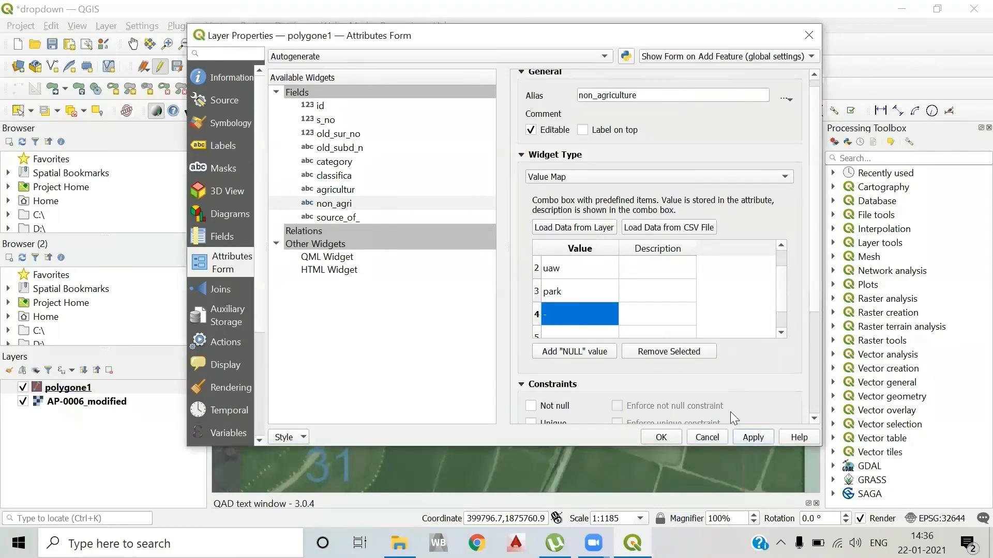
left_click(661, 437)
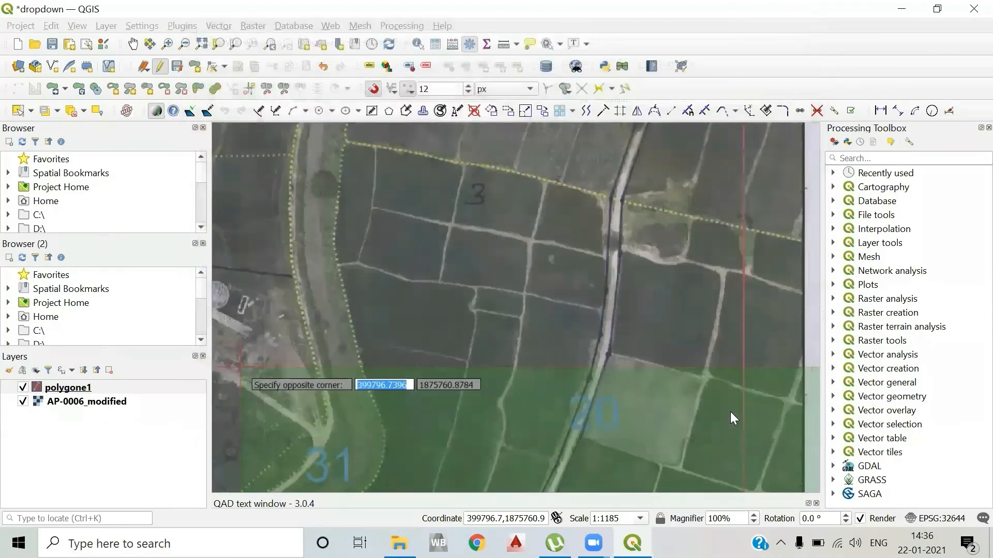
Step: Check the field aliases in the column headings of polygone1's attribute table and close the table
right_click(95, 387)
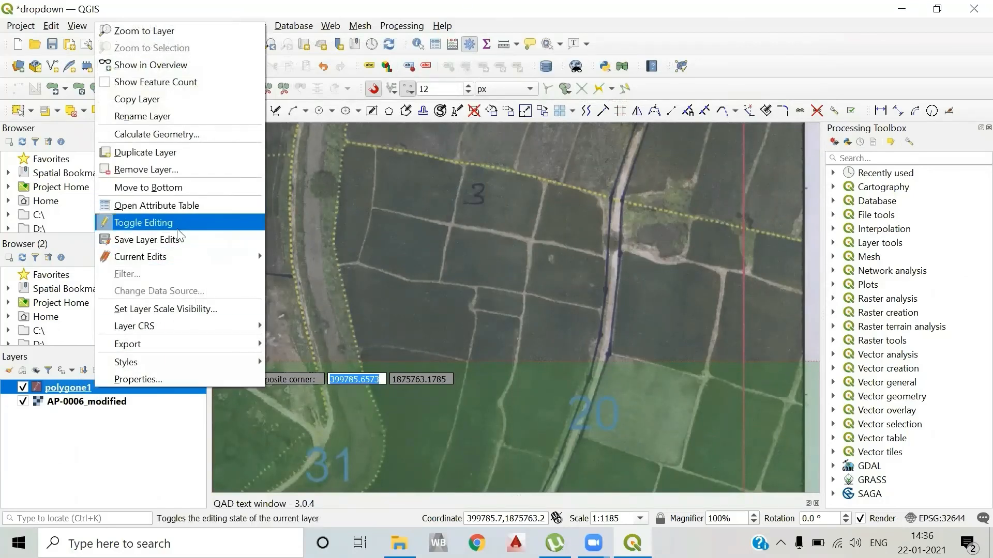
left_click(187, 206)
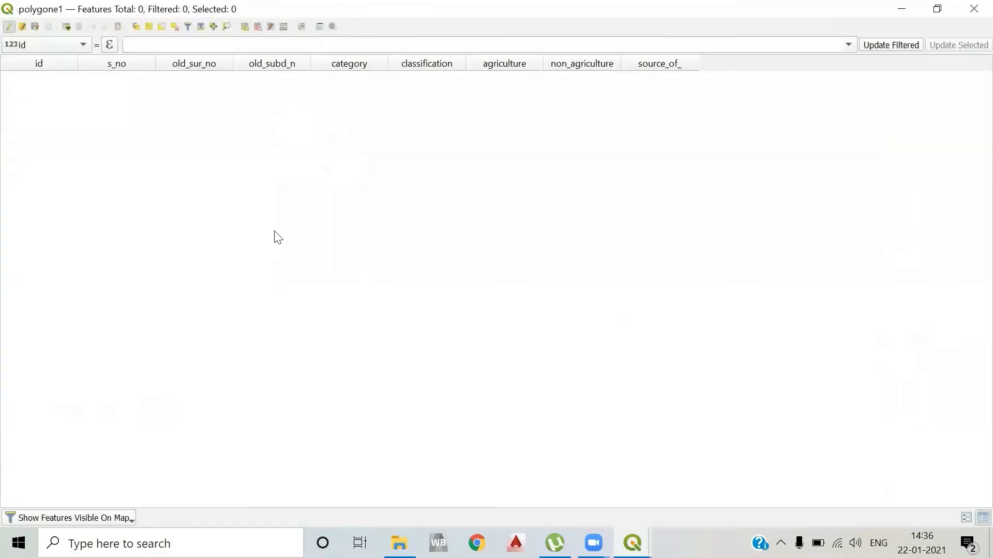
left_click(972, 7)
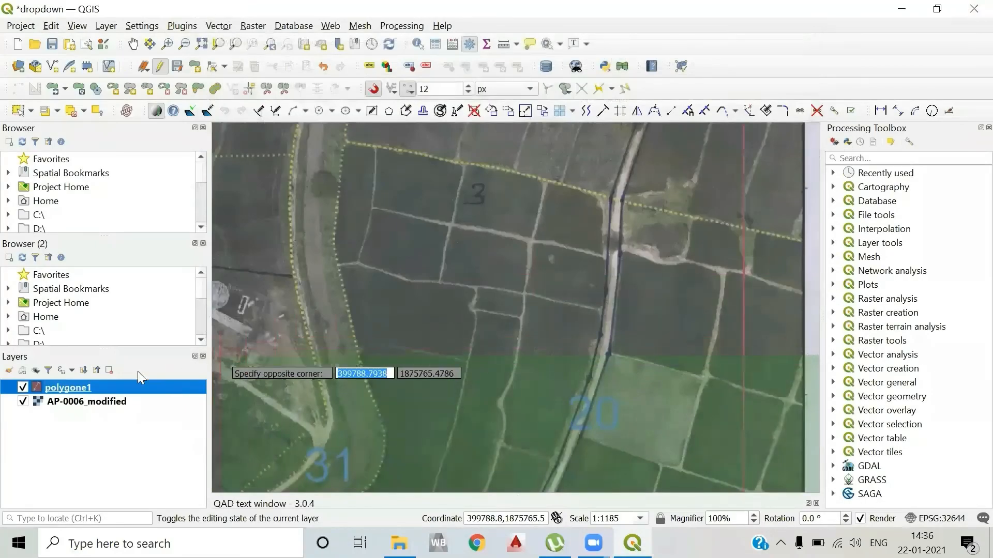
Step: Digitize a five-vertex polygon in polygone1 along the boundary paths of the farm plot southwest of the number 3 on the image
left_click(194, 67)
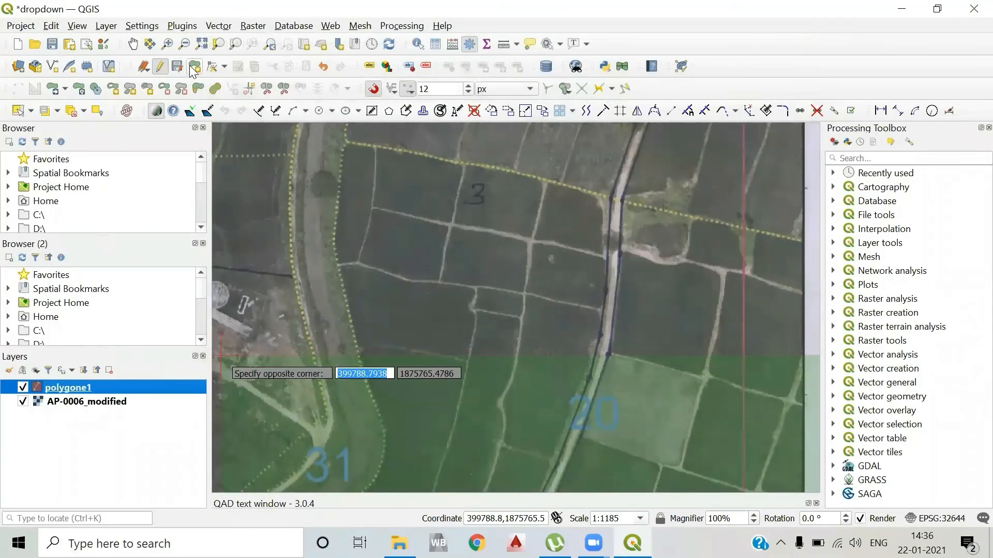
scroll(448, 266, "up", 1)
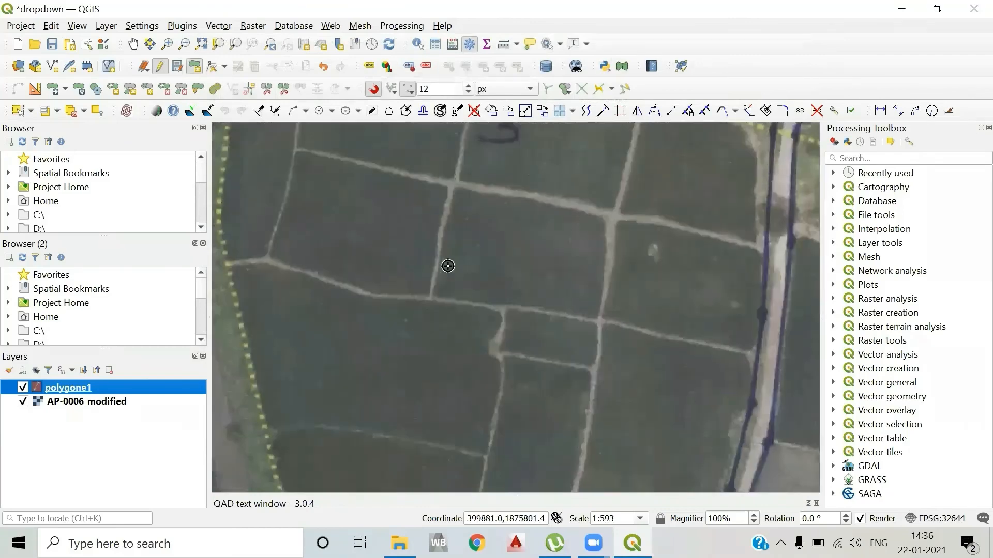
scroll(448, 266, "down", 1)
scroll(461, 262, "down", 1)
left_click_drag(461, 261, 417, 294)
scroll(442, 354, "up", 1)
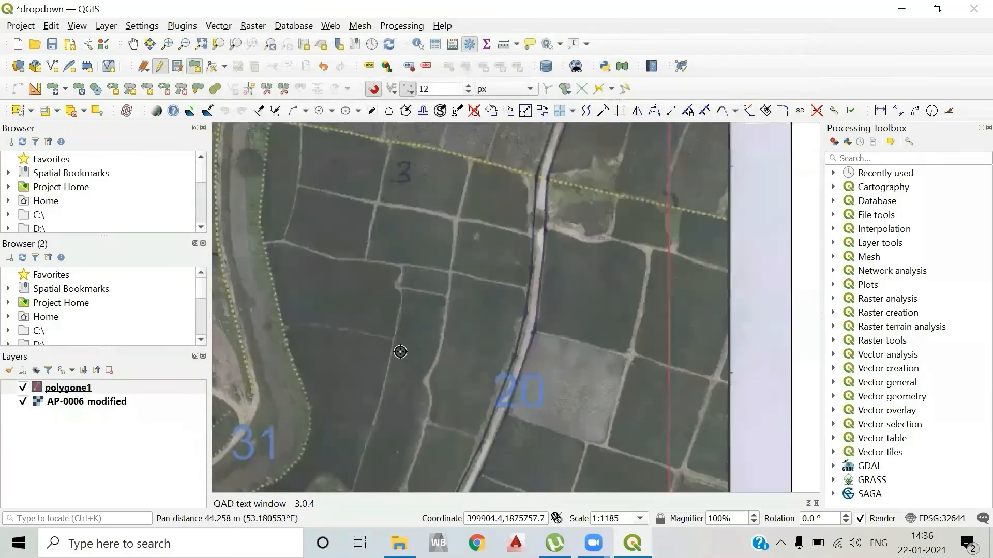
scroll(288, 244, "up", 1)
left_click_drag(288, 244, 322, 294)
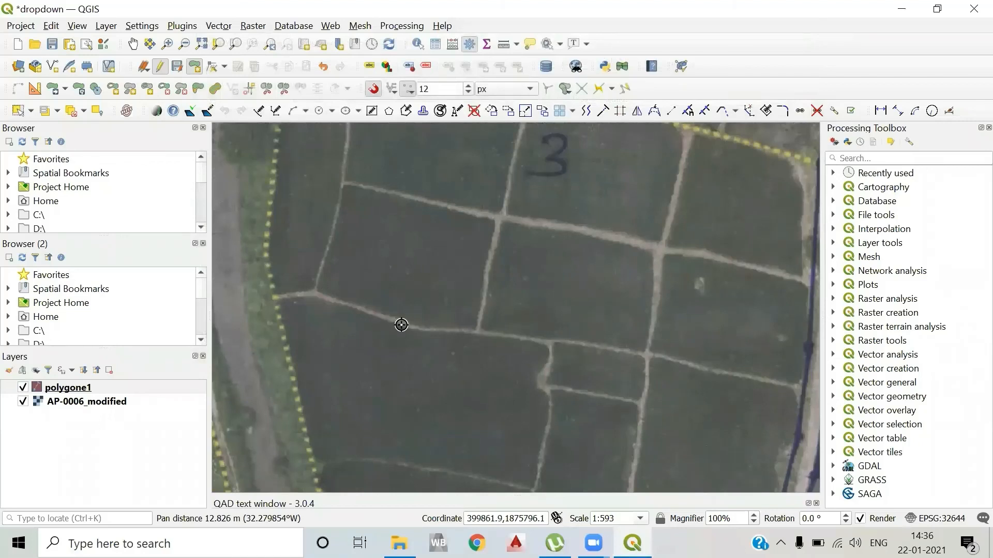
left_click(408, 325)
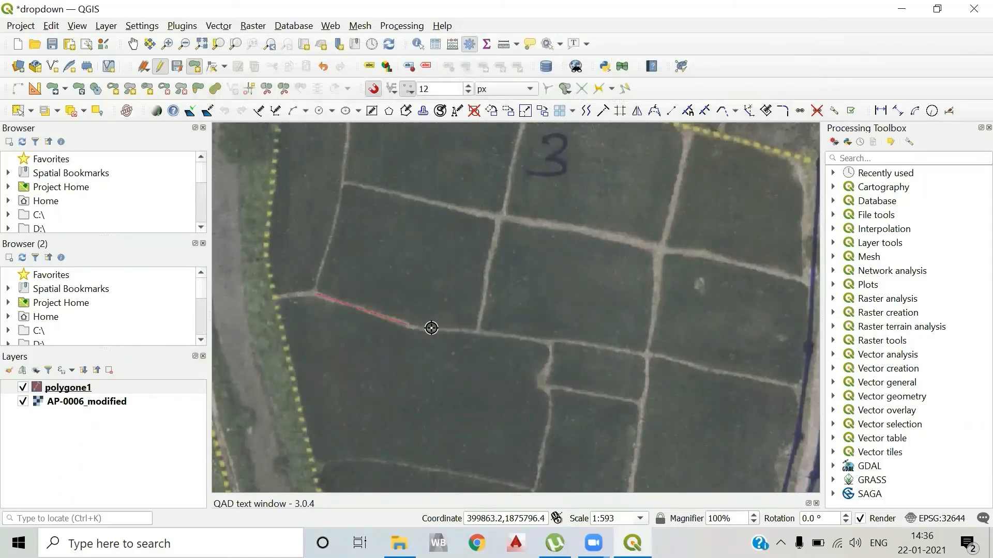
left_click(479, 329)
left_click(497, 220)
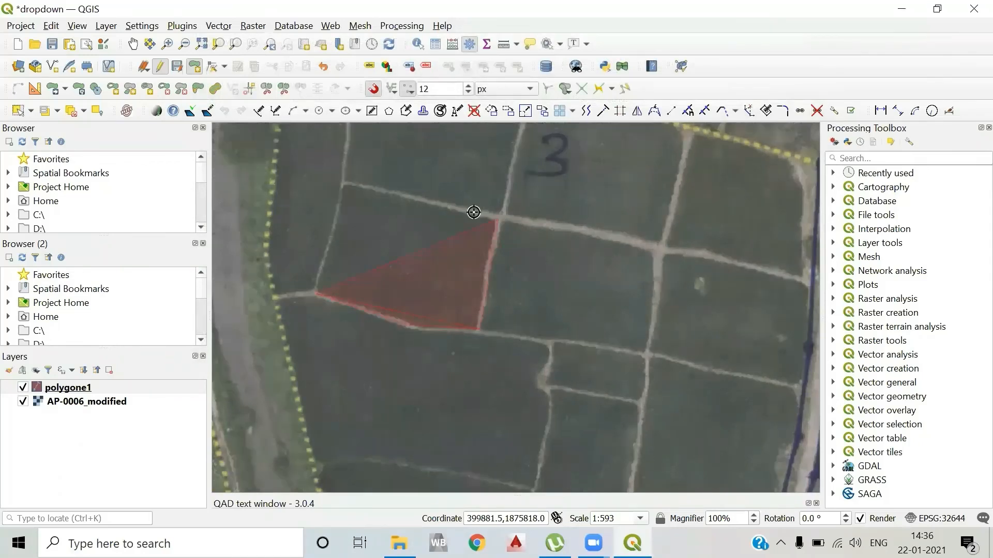
left_click(346, 184)
right_click(345, 184)
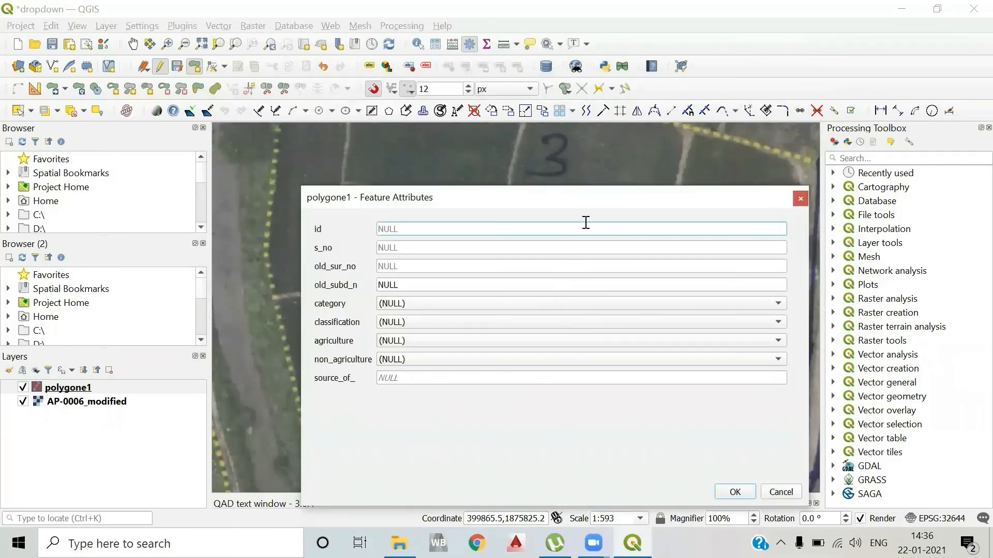
Step: Fill in the new polygon's attributes with s_no 1, old_sur_no 12 and old_subd_n 13
left_click_drag(592, 199, 554, 78)
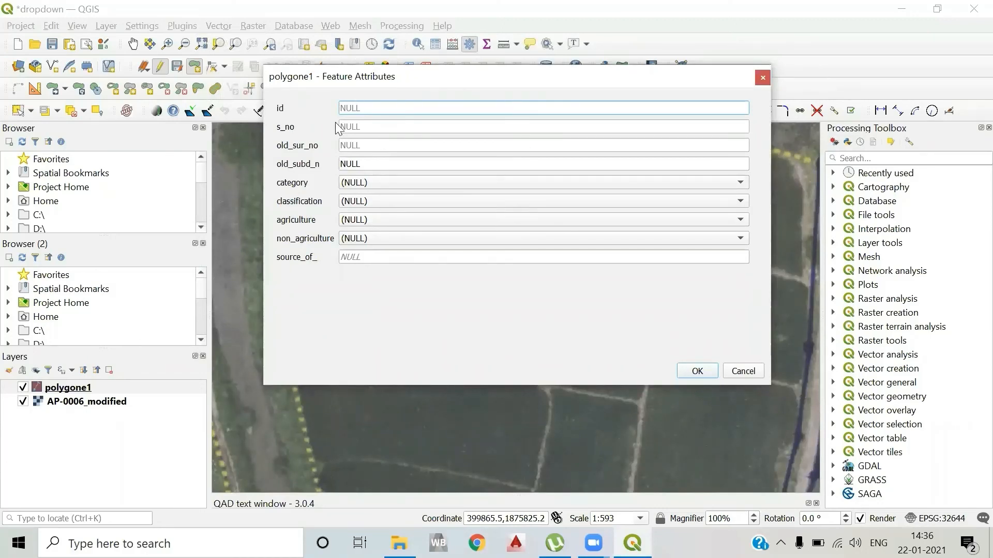
left_click(382, 126)
type("1")
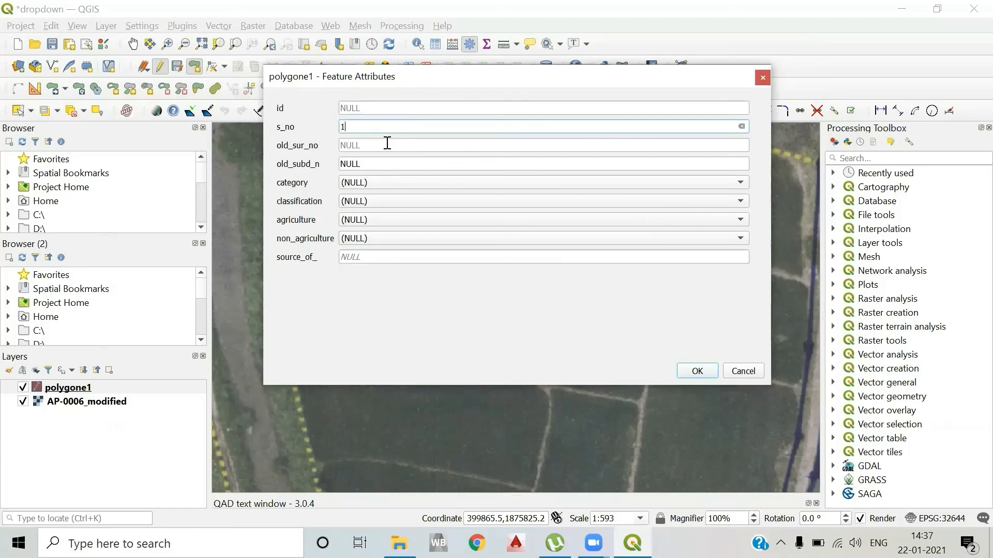
left_click(388, 143)
type("12")
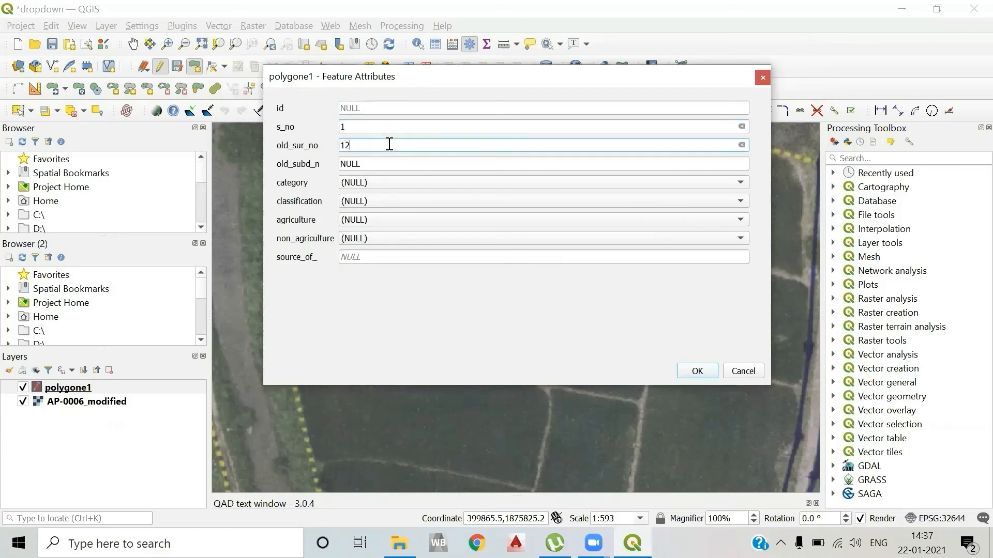
left_click(400, 161)
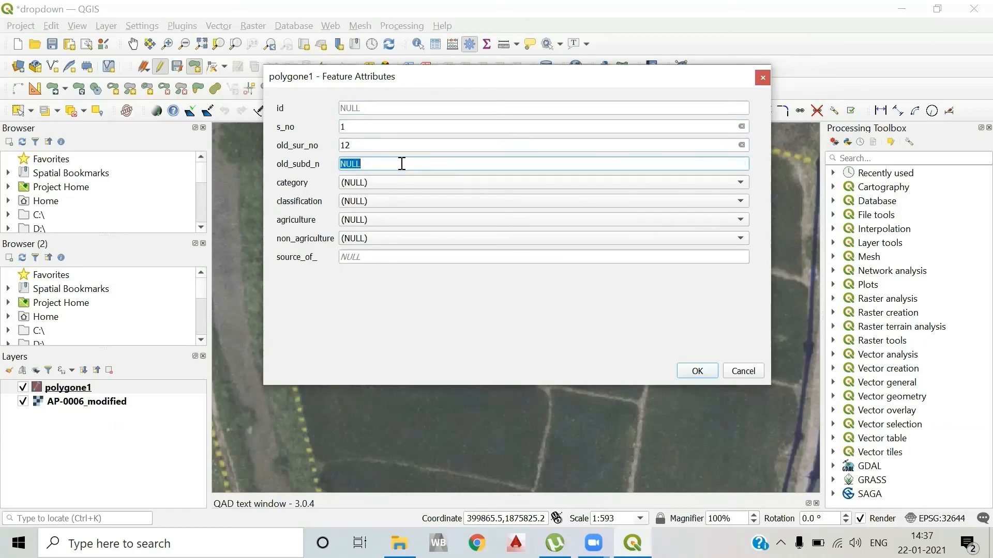
type("13")
Step: Set the polygon's category to govt, classification to agri, agriculture to dry and non_agriculture to -
left_click(401, 183)
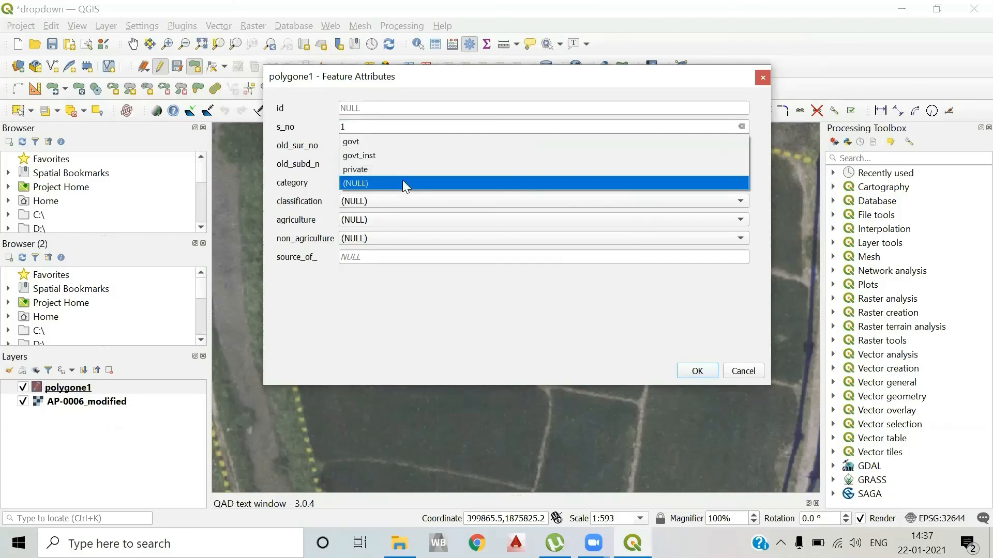
left_click(438, 143)
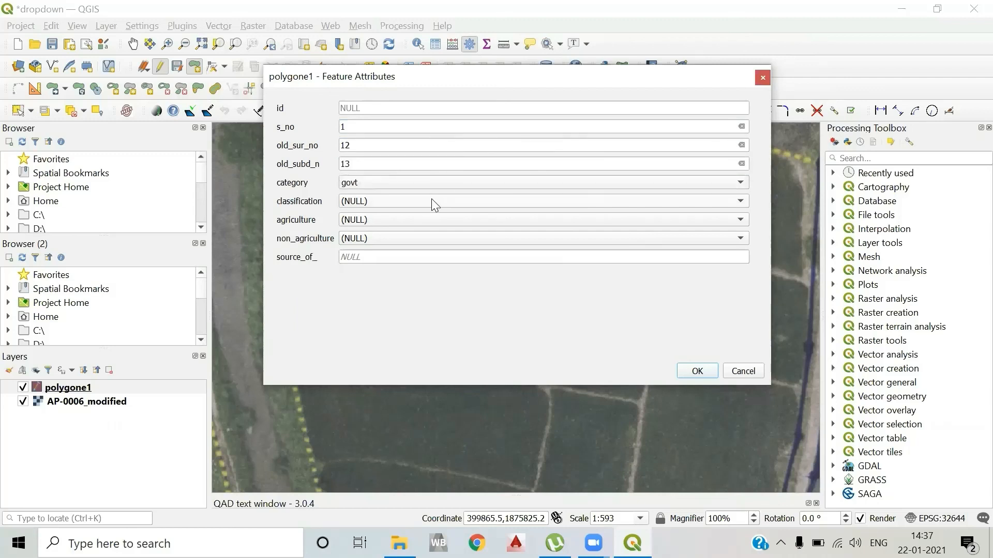
left_click(431, 201)
left_click(442, 176)
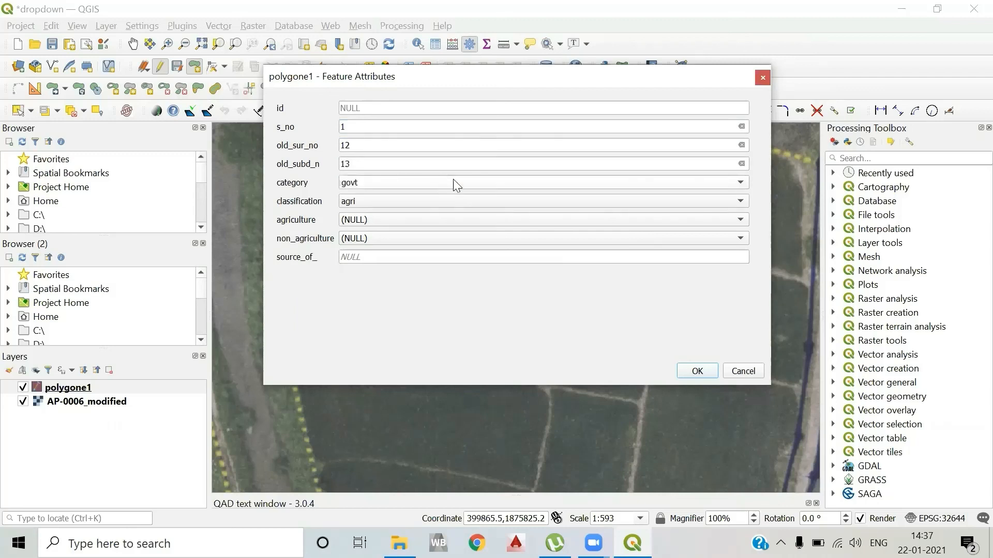
left_click(448, 219)
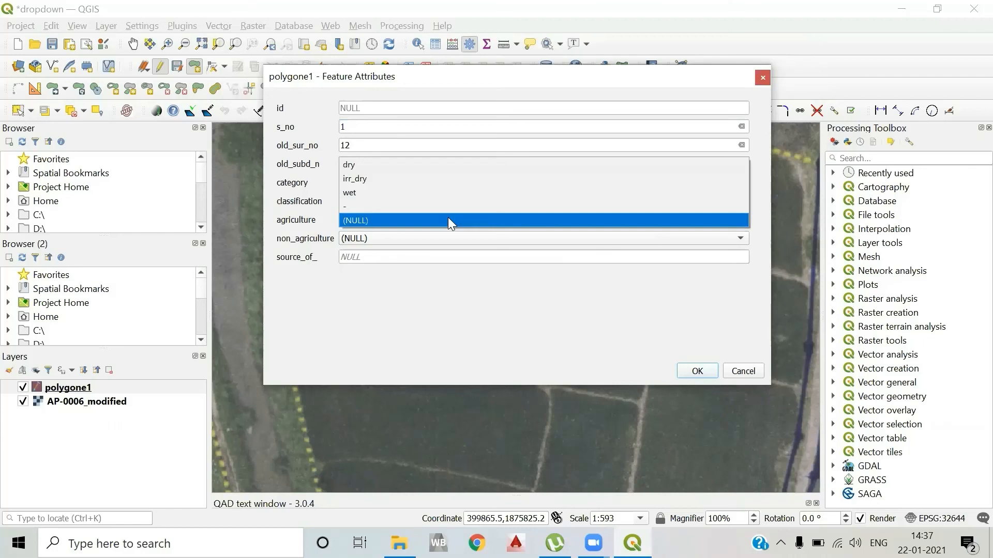
left_click(457, 176)
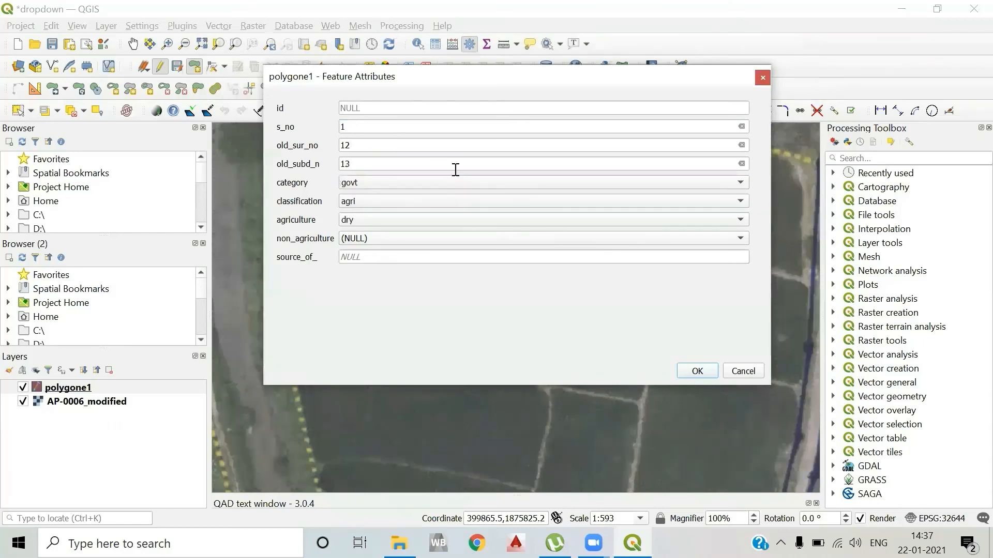
left_click(412, 235)
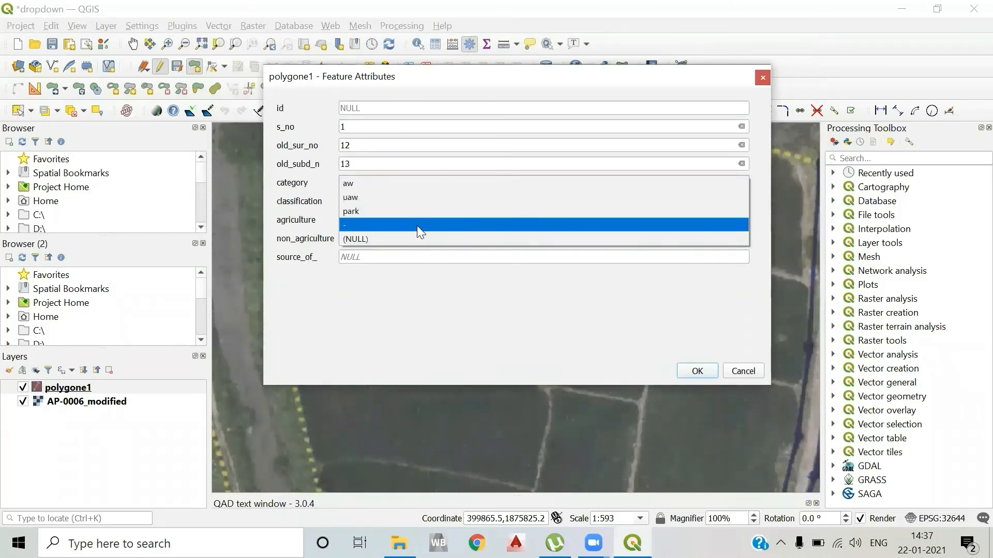
left_click(417, 225)
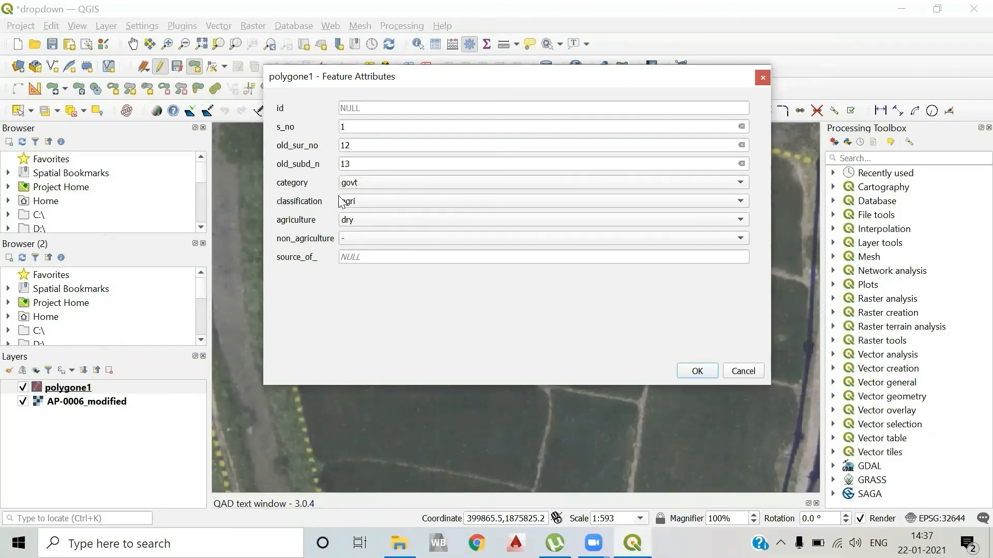
Step: Leave source_of_ empty and save the new polygon with its attributes
left_click(384, 221)
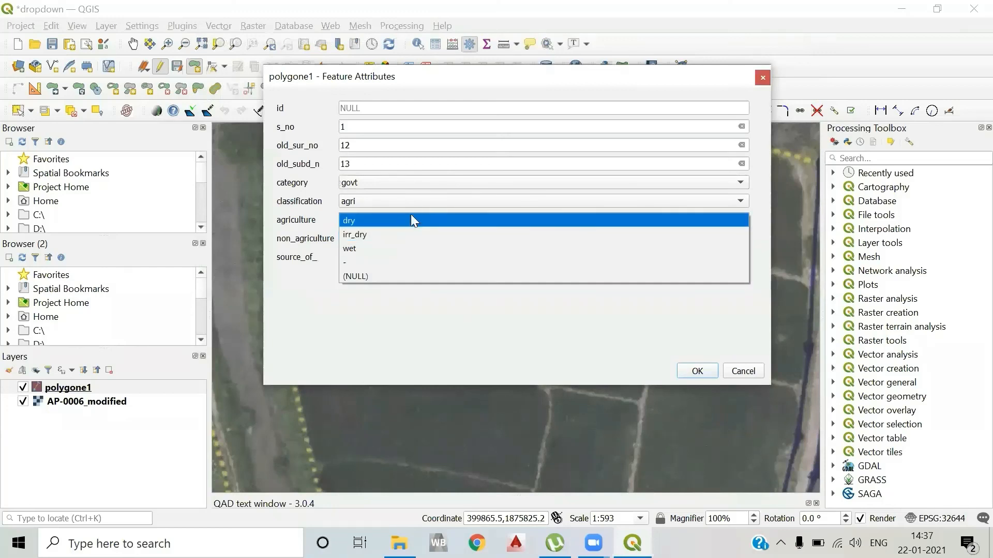
left_click(421, 205)
left_click(407, 271)
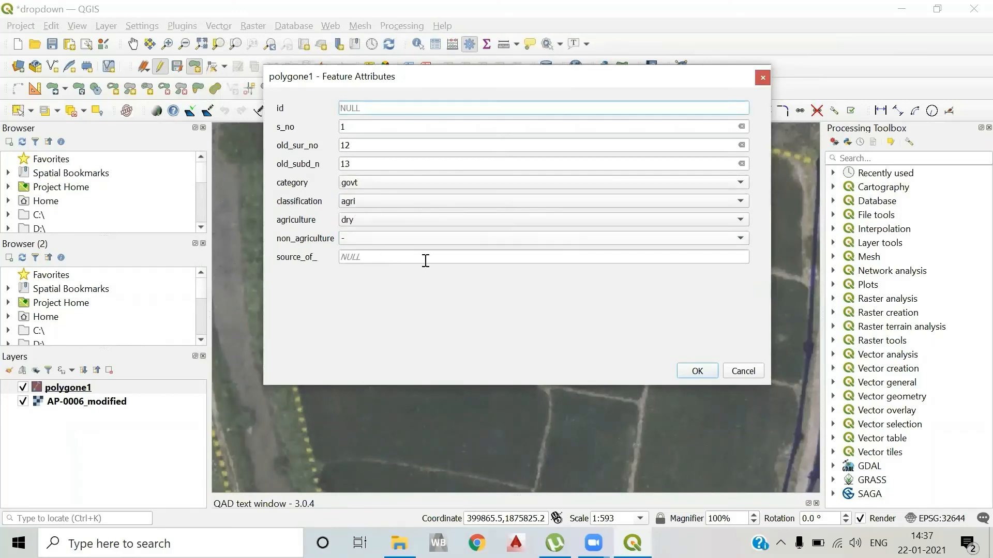
left_click(458, 260)
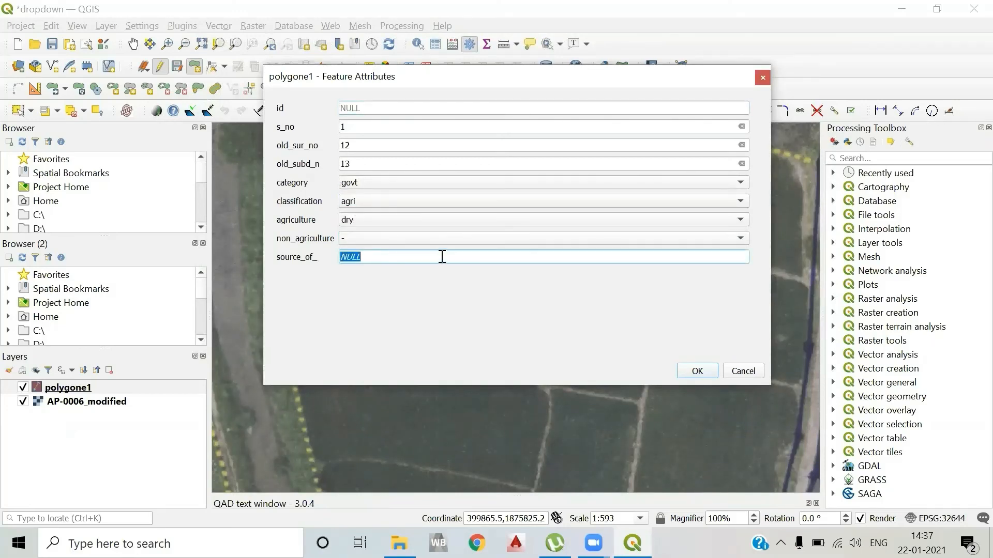
left_click(743, 242)
left_click(671, 296)
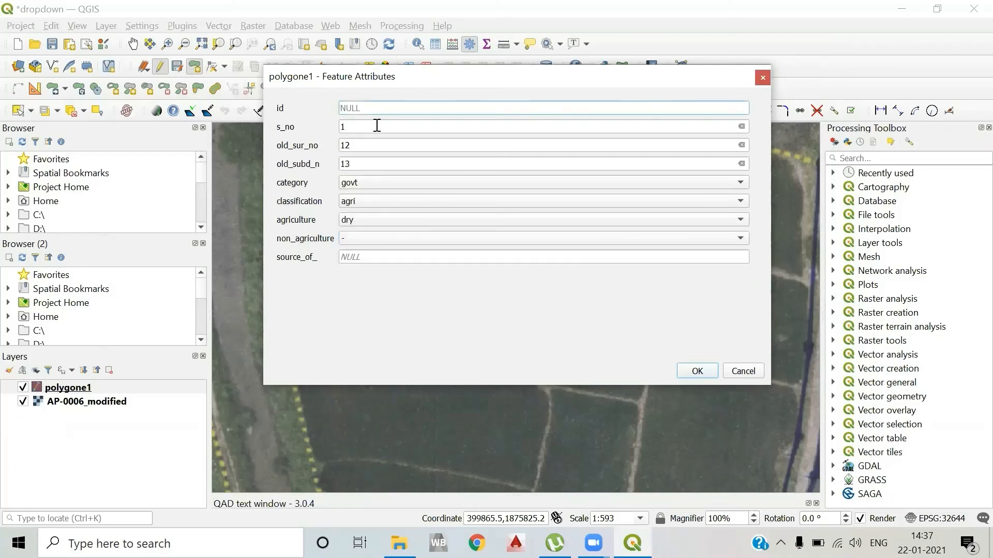
left_click(696, 372)
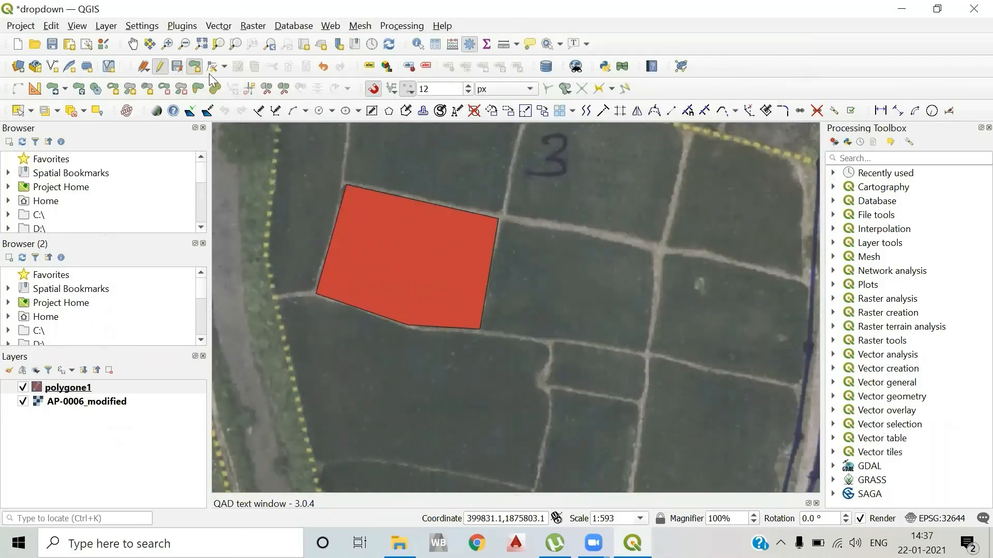
Step: Digitize a polygon in polygone1 along the paths of the plot directly south of the number 3, sharing the existing polygon's eastern edge
left_click(374, 90)
left_click(659, 251)
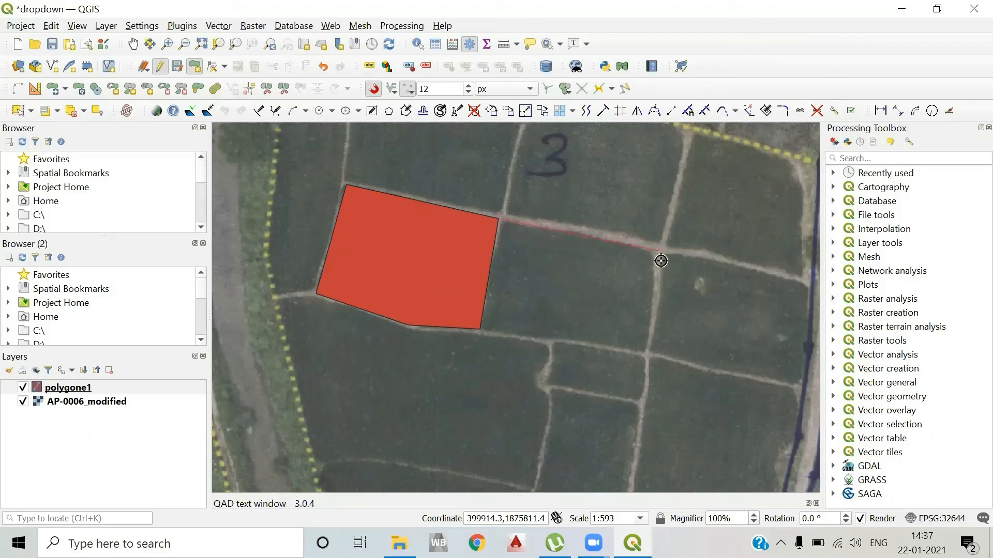
left_click(651, 356)
left_click(552, 340)
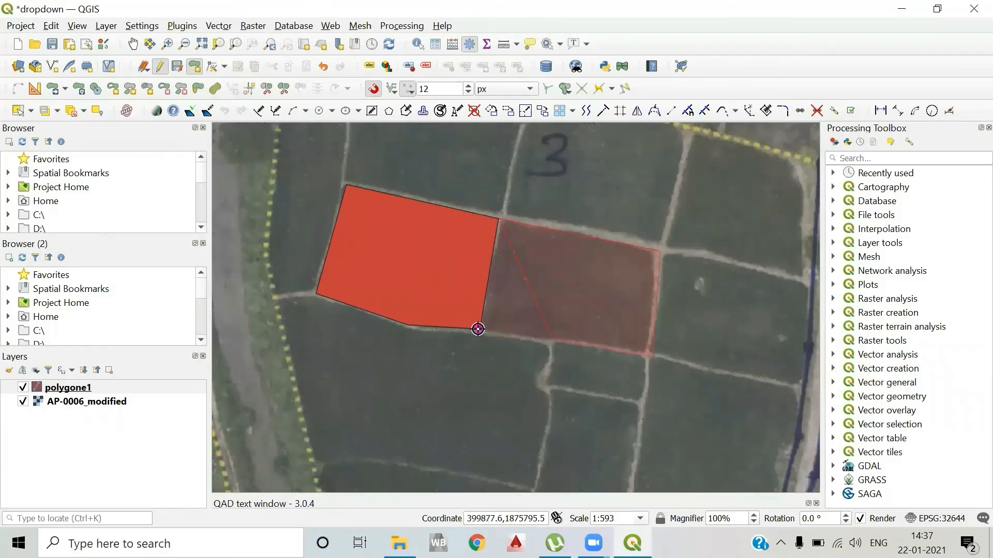
right_click(478, 329)
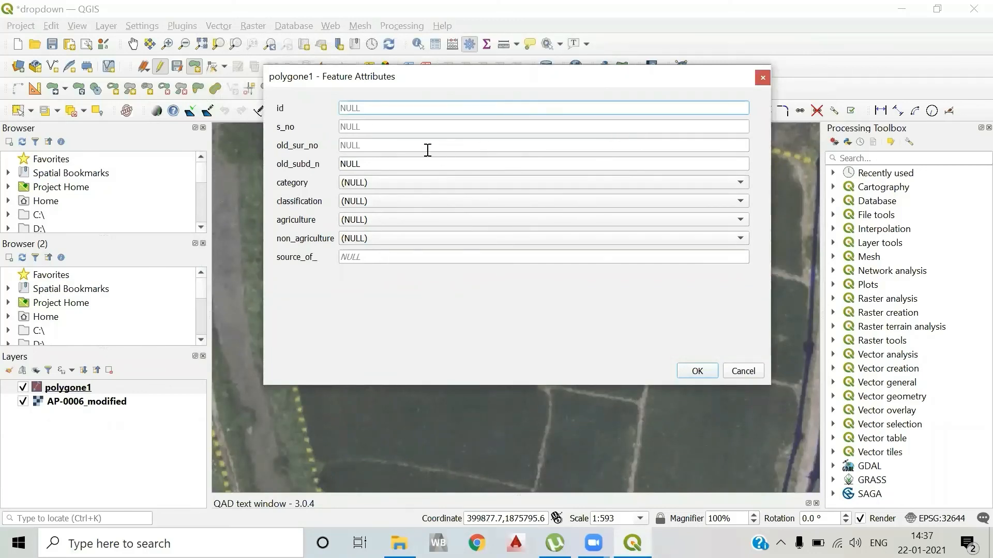
Step: Set the new polygon's category to private, classification to non_agri, agriculture to - and non_agriculture to aw, and save it
left_click(532, 191)
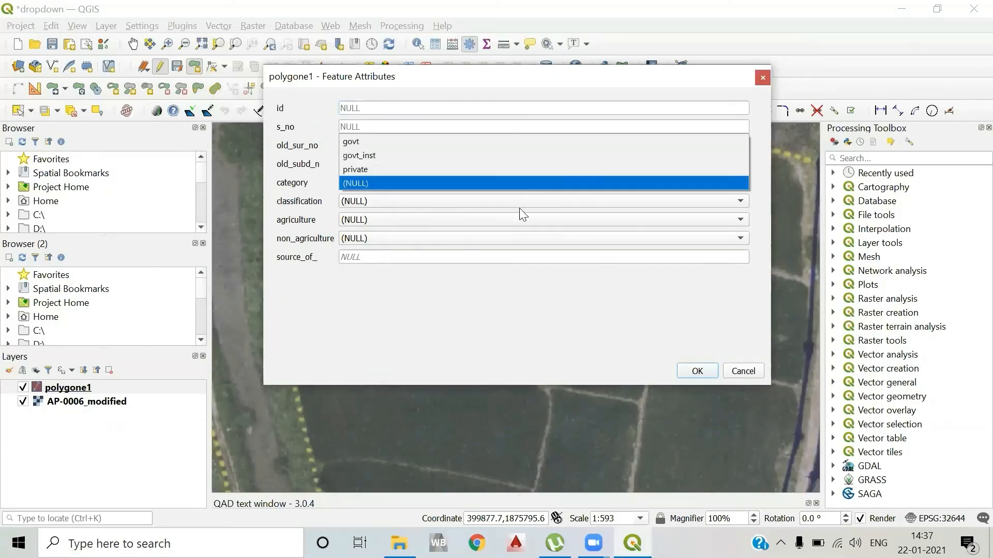
left_click(499, 163)
left_click(494, 203)
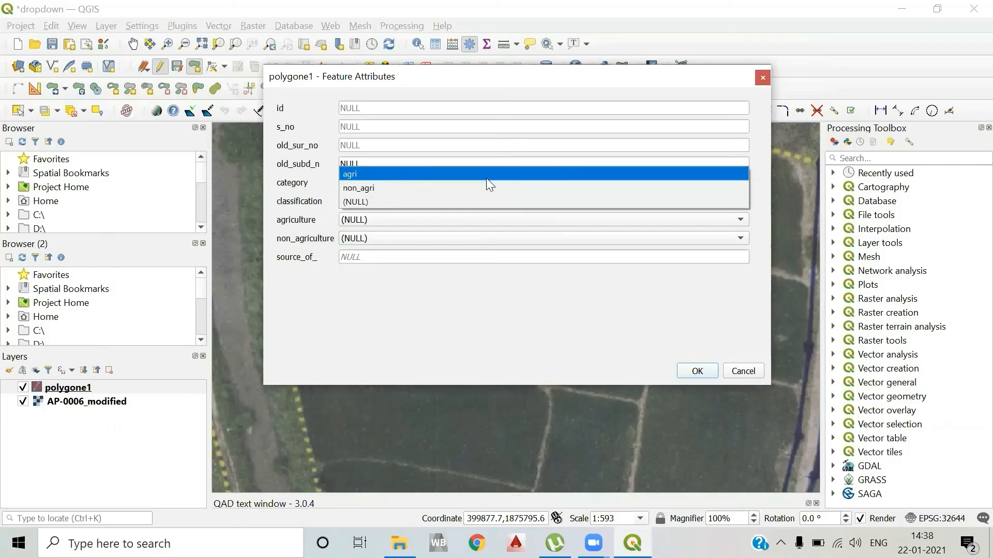
left_click(487, 187)
left_click(456, 219)
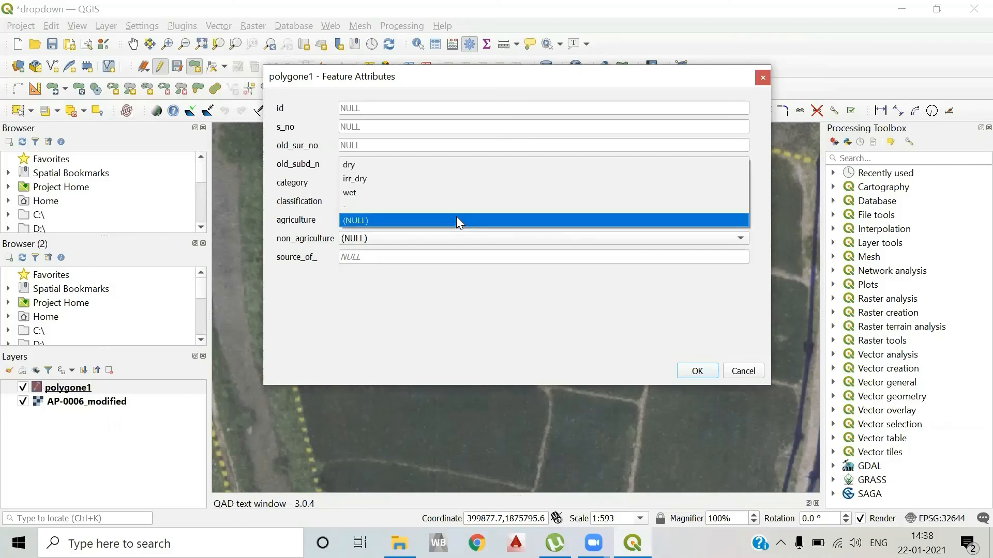
left_click(450, 207)
left_click(445, 237)
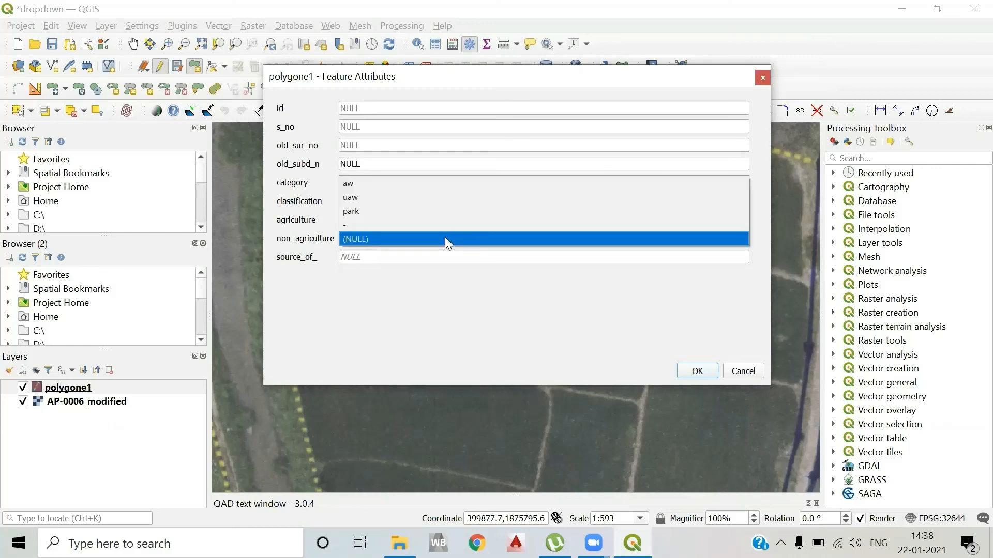
left_click(444, 188)
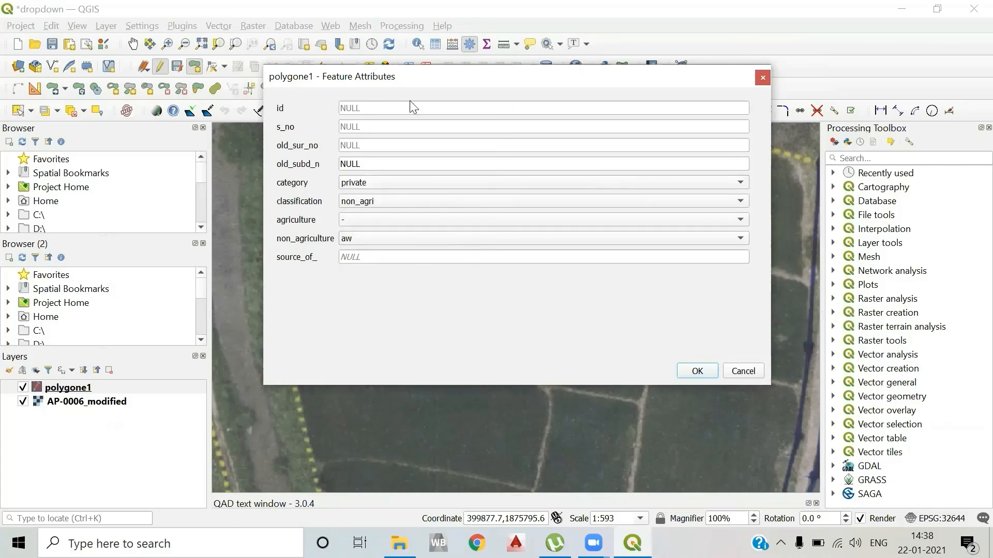
left_click(696, 372)
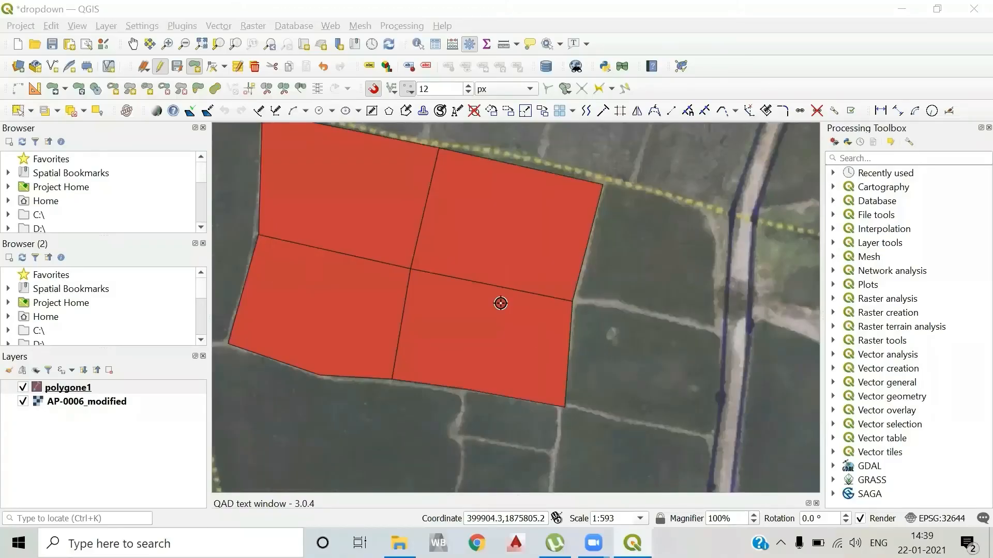
Step: Digitize a polygon in polygone1 over the plot between the upper row's easternmost polygon and the road
left_click_drag(404, 241, 385, 301)
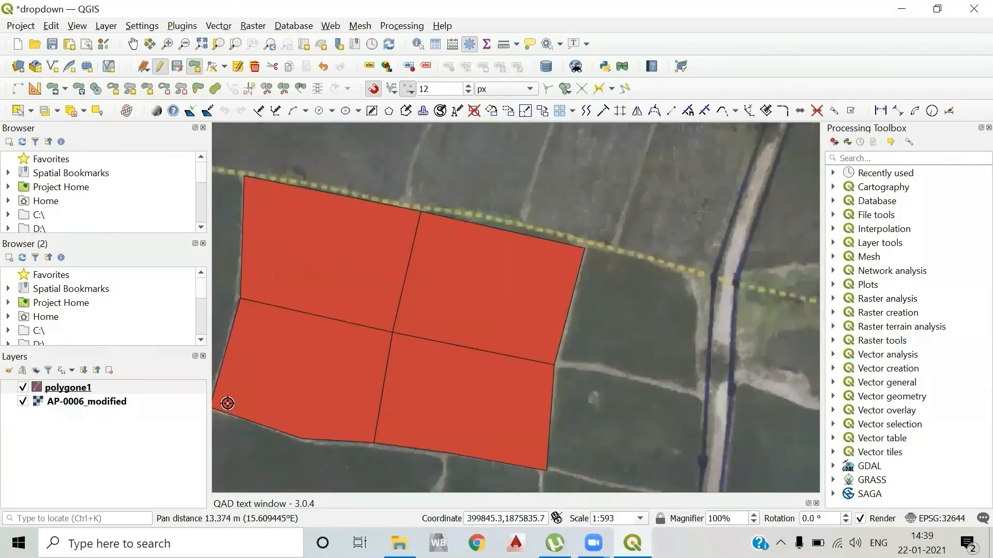
left_click_drag(344, 327, 434, 325)
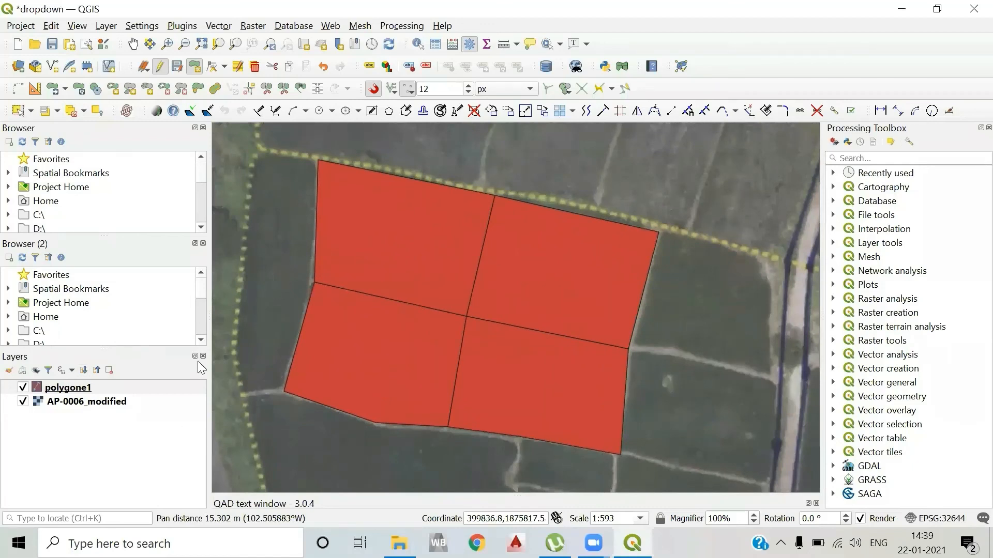
left_click_drag(521, 346, 470, 335)
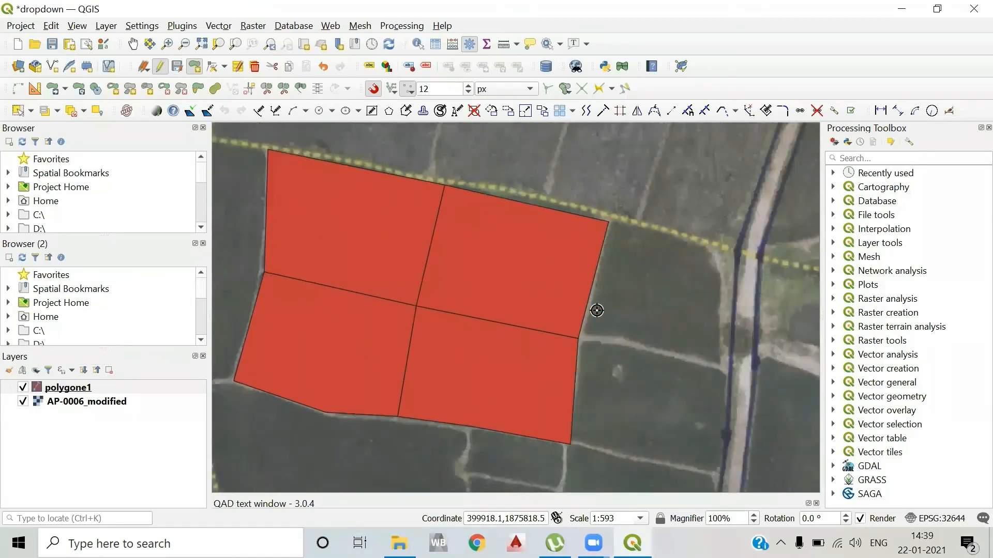
left_click(609, 224)
left_click(743, 253)
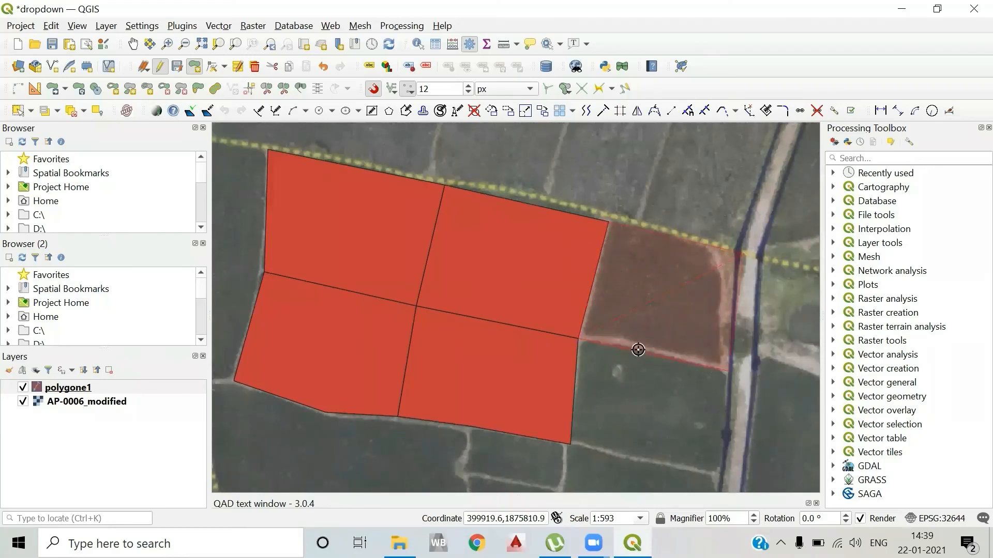
left_click(737, 372)
right_click(731, 375)
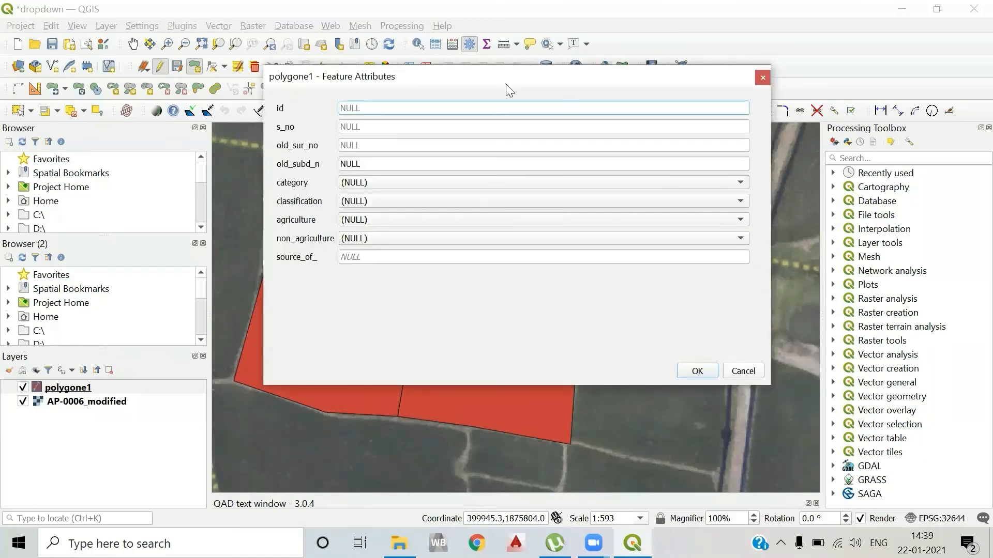
Step: Set the roadside polygon's classification to non_agri and agriculture to dry, and save it with the other fields empty
left_click(449, 204)
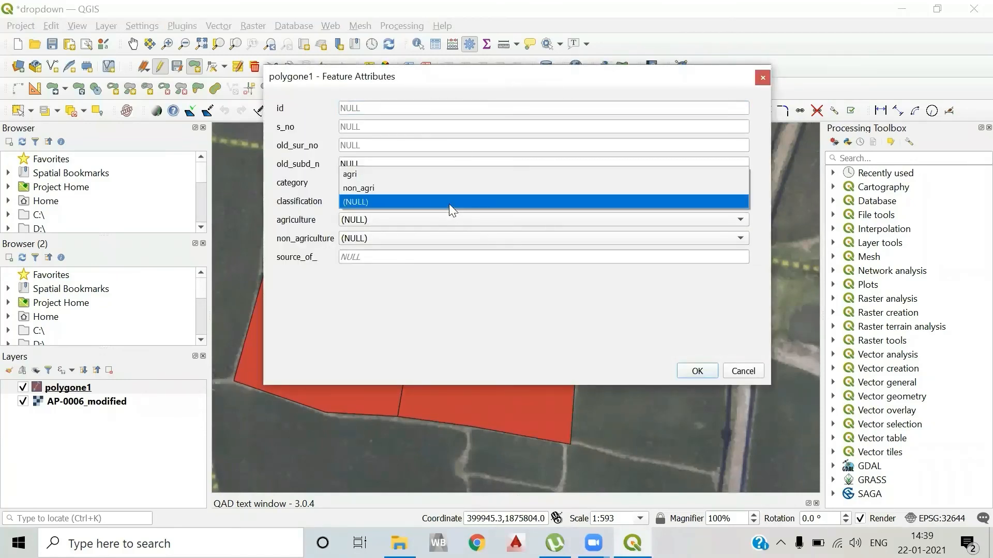
left_click(445, 183)
left_click(438, 220)
left_click(448, 169)
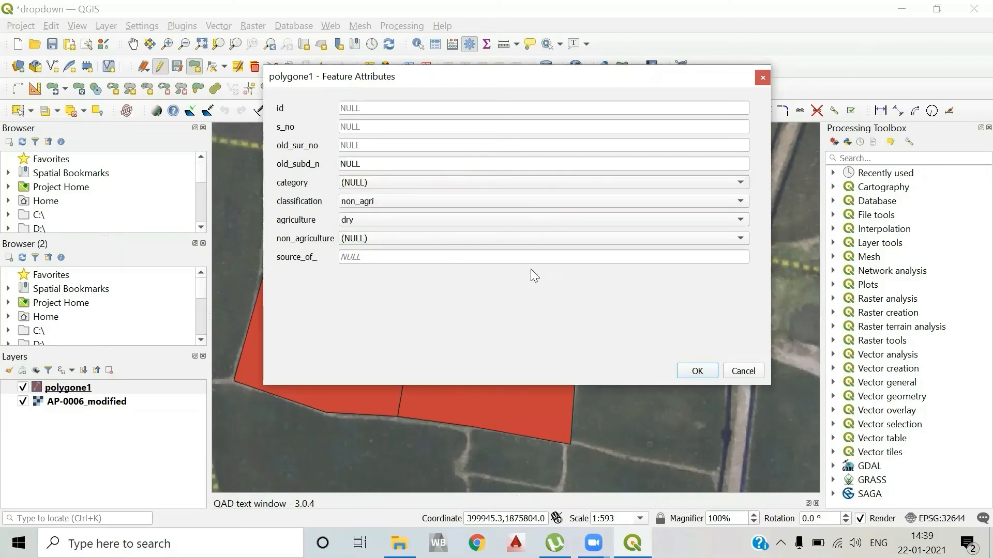
left_click(695, 370)
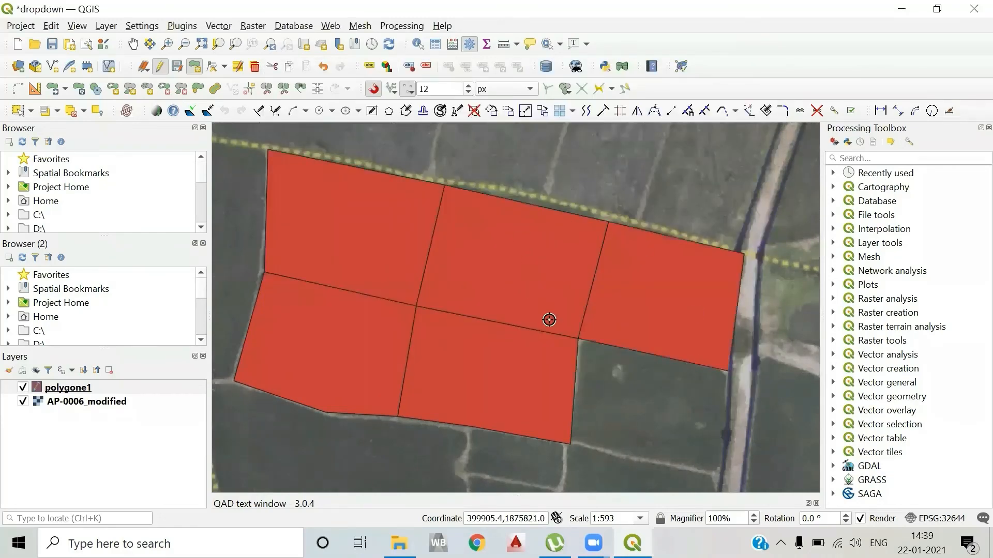
Step: Convert the polygone1 layer with Polygons to Lines, saving the output as the shapefile line1 in the TEMP folder
left_click_drag(578, 360, 558, 314)
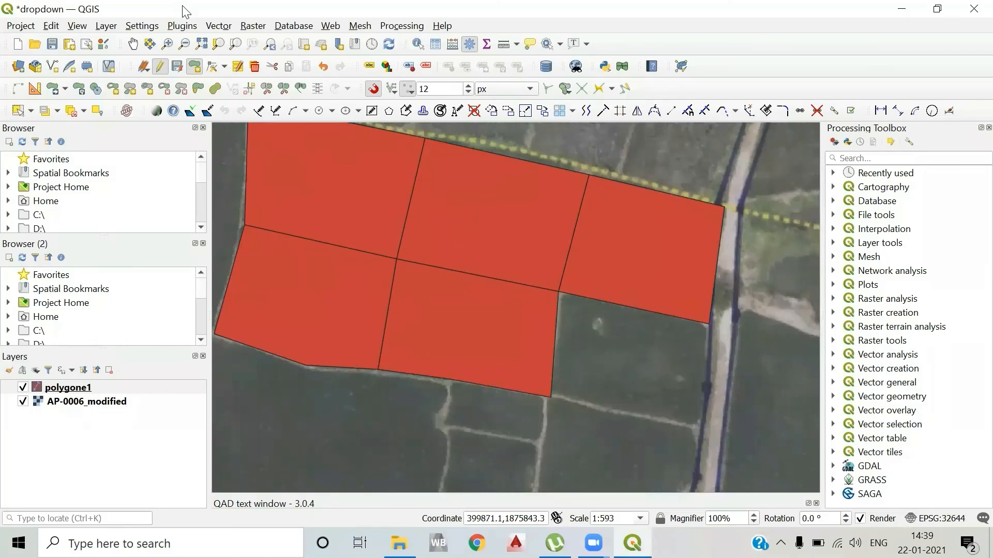
left_click_drag(397, 222, 359, 257)
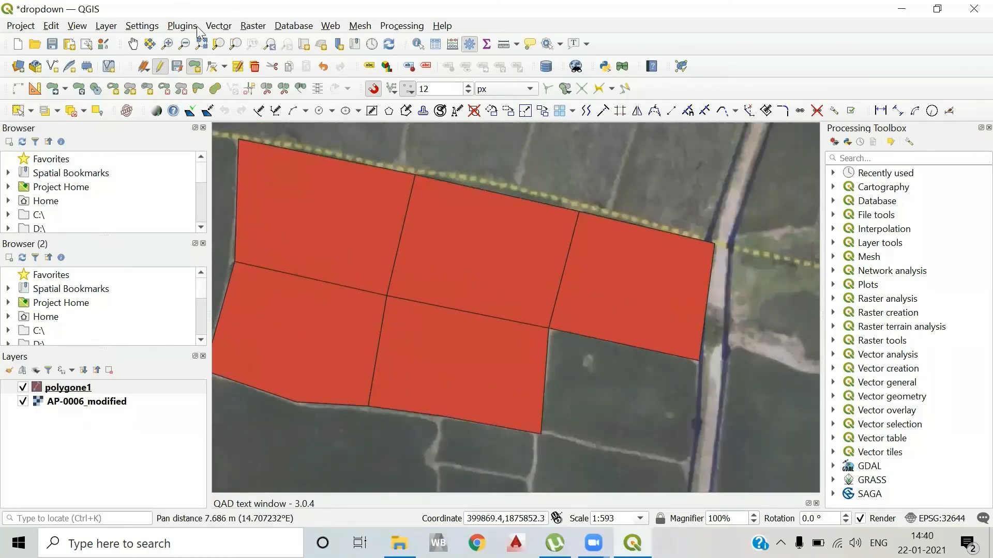
left_click(219, 26)
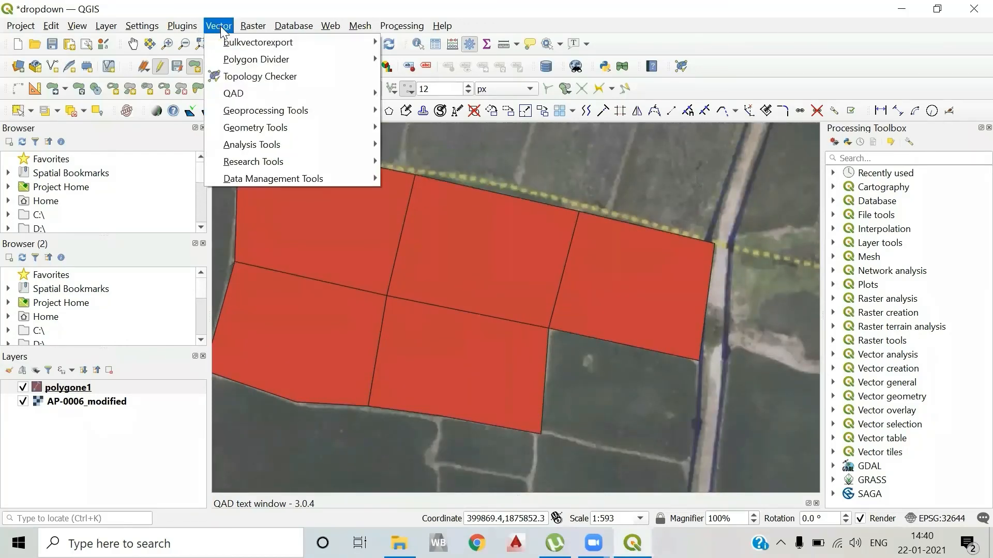
mouse_move(277, 129)
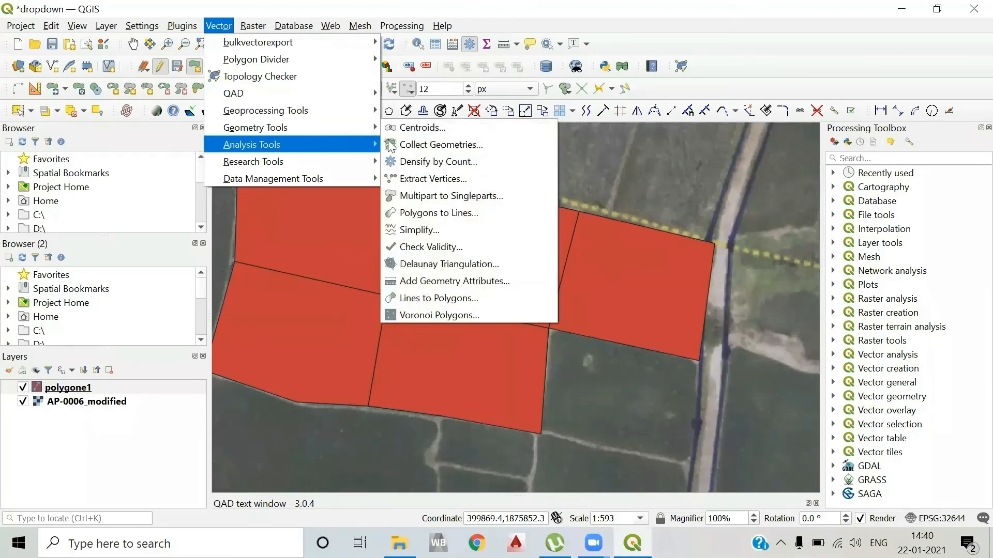
left_click(455, 218)
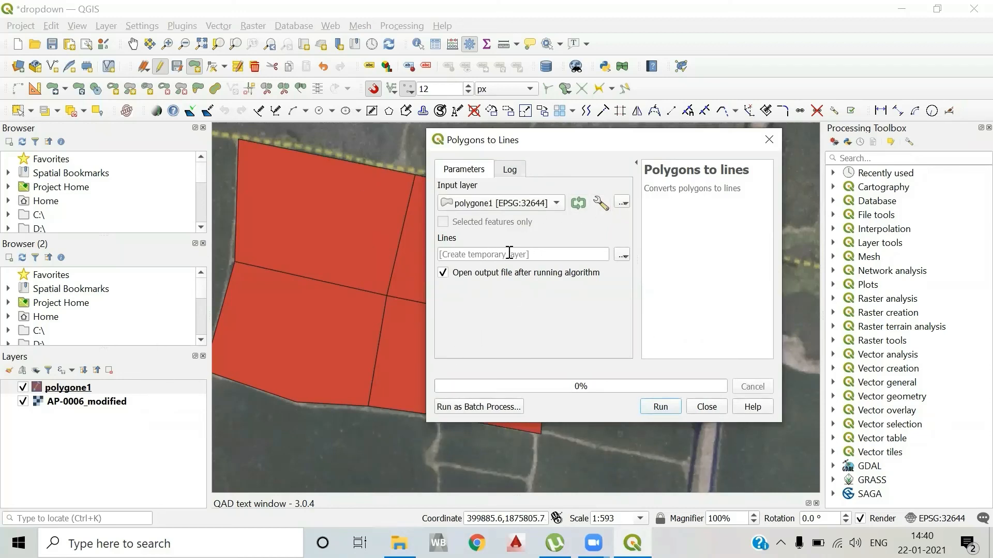
left_click(622, 256)
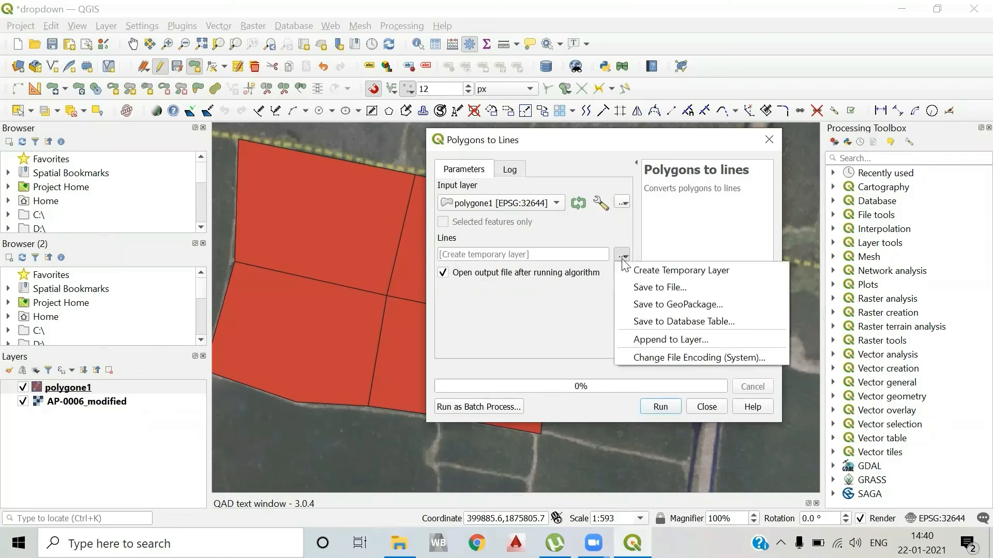
left_click(639, 286)
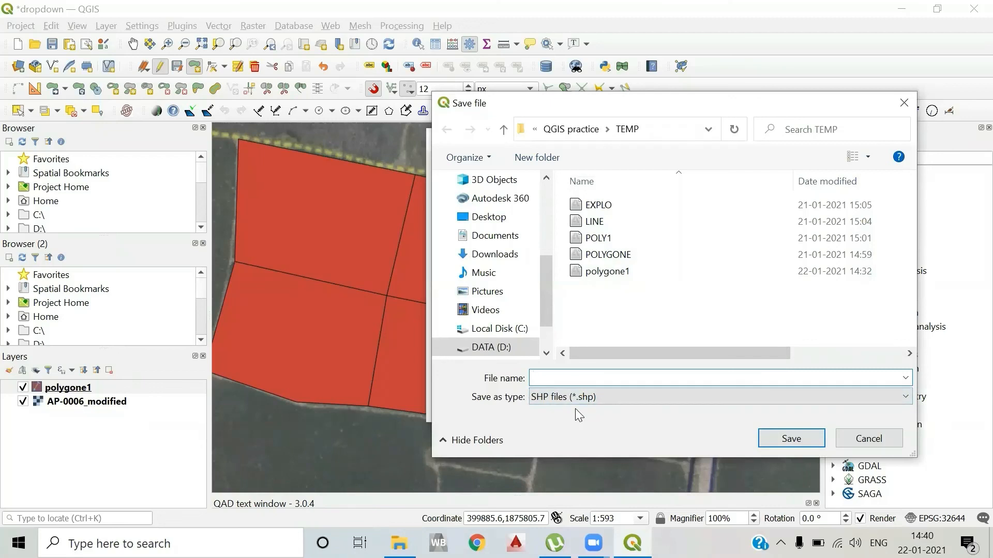
type("line1")
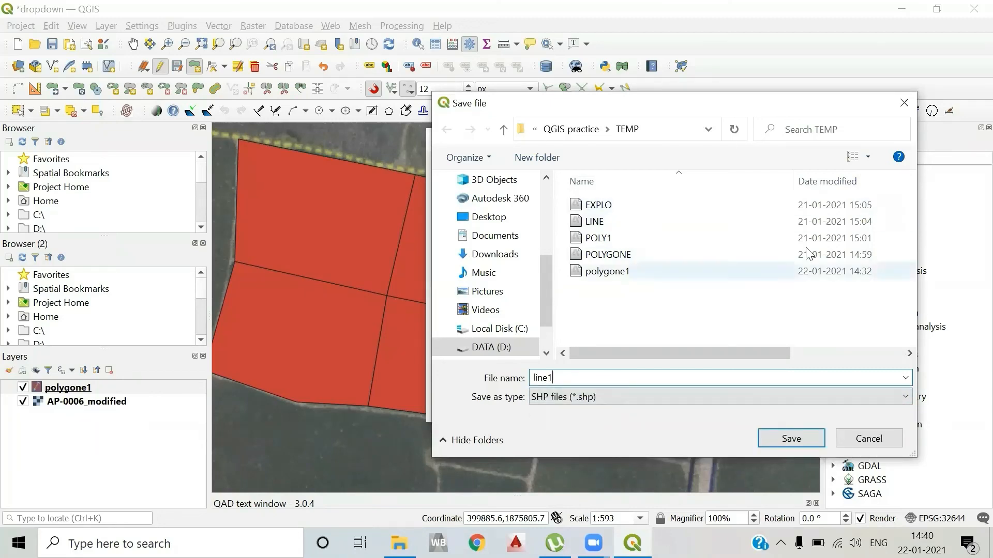
left_click(791, 438)
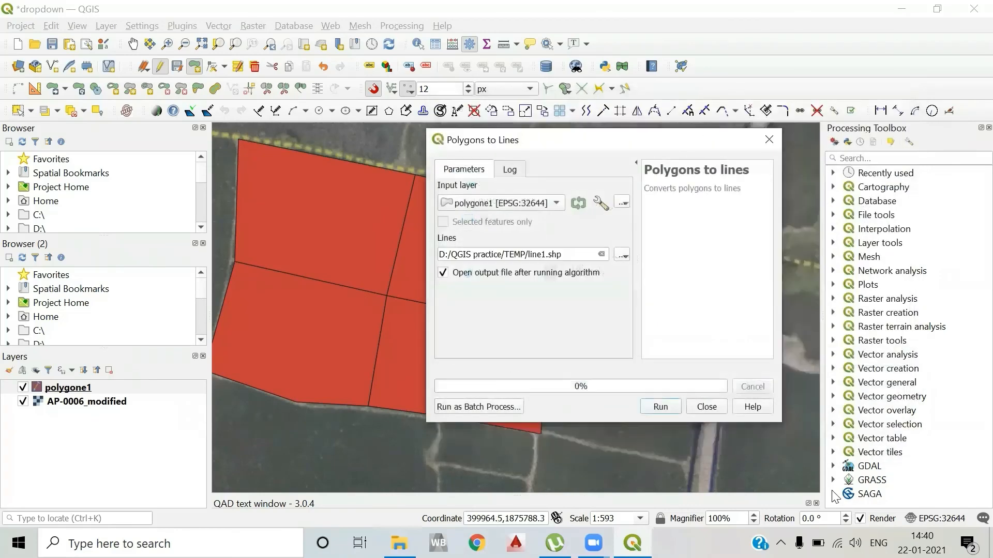
left_click(650, 405)
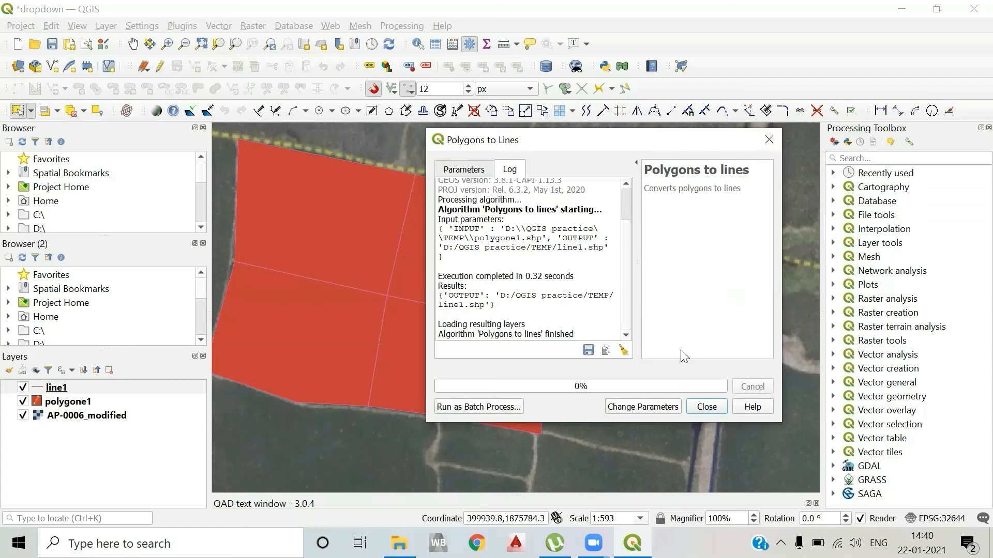
left_click(706, 407)
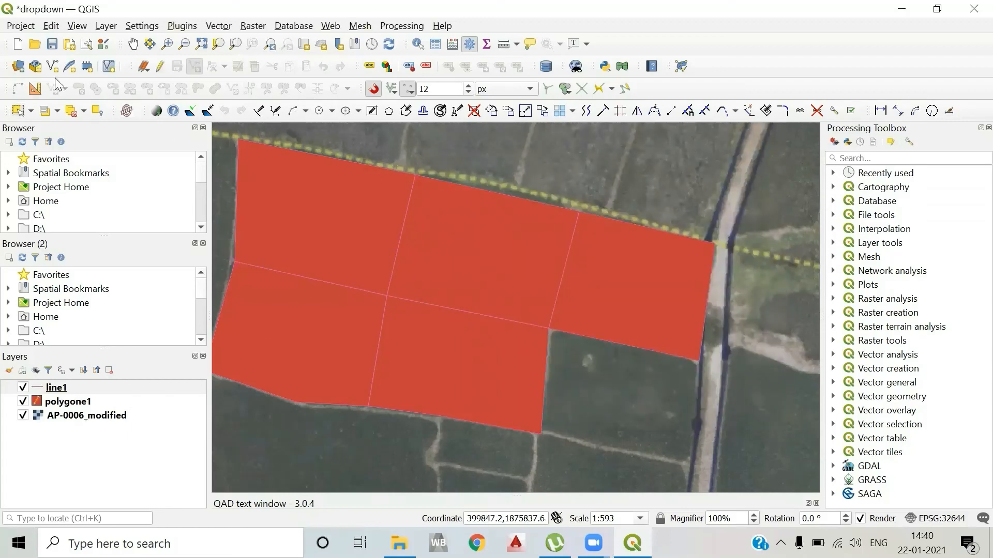
Step: Select the line1 outlines of the two westernmost plots while polygone1 is hidden, and show polygone1 again
left_click(45, 393)
left_click(23, 402)
left_click(306, 259)
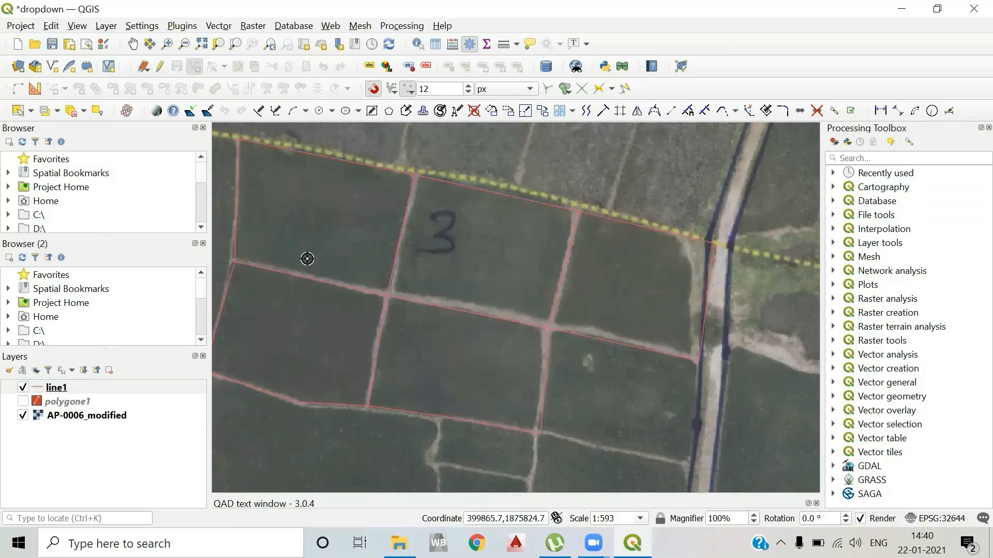
left_click(17, 111)
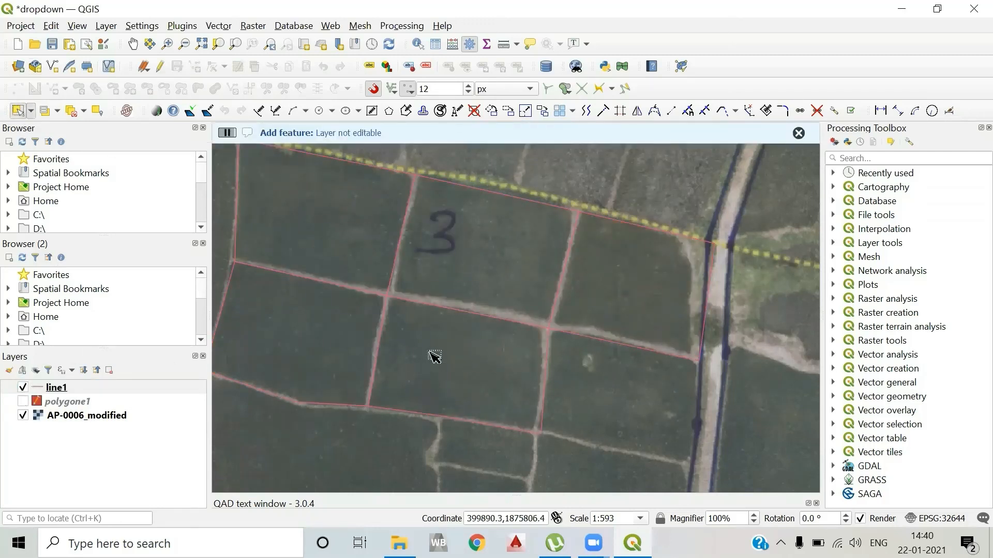
left_click_drag(432, 356, 328, 238)
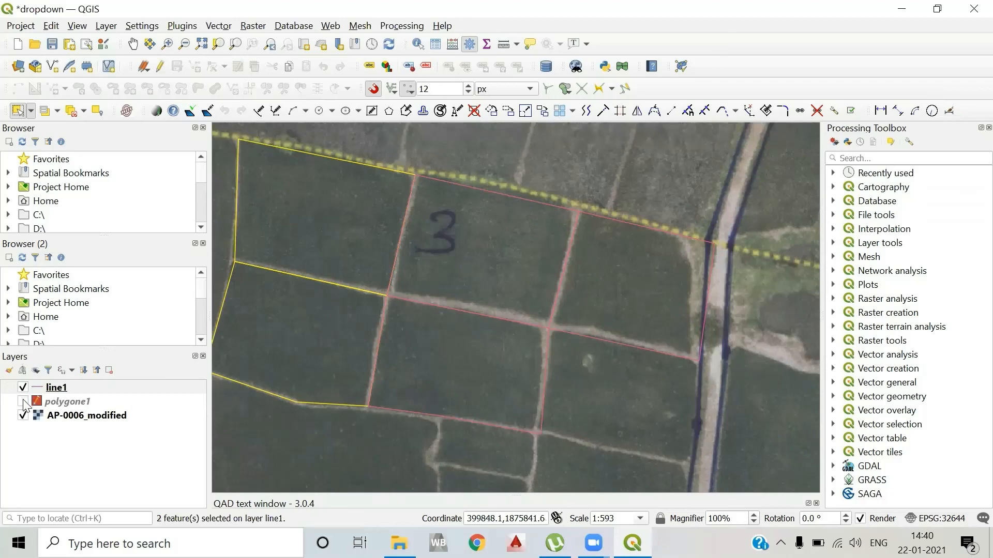
left_click(22, 402)
Step: Run Explode Lines on line1 with all features, saving the output as the shapefile explode1 in the TEMP folder
left_click(855, 157)
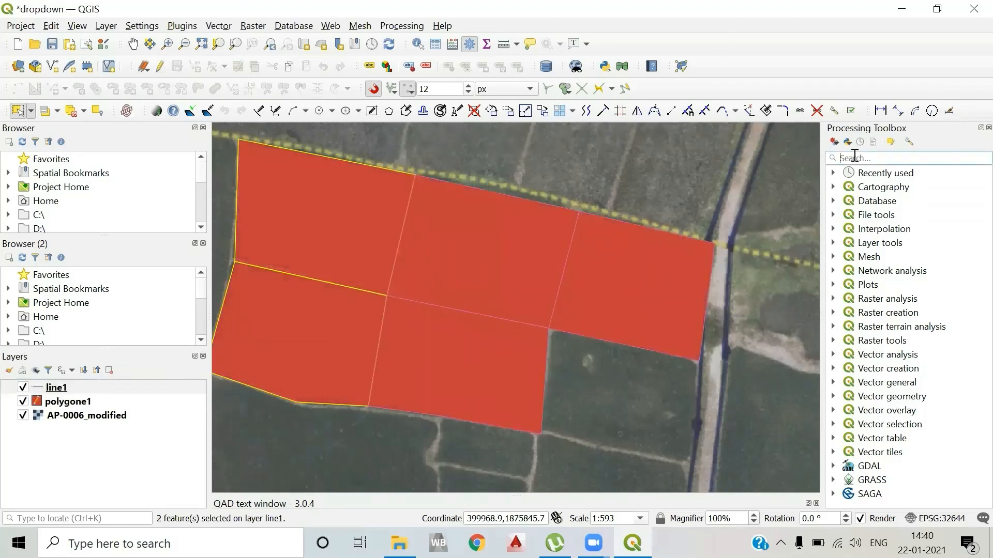
type("explo")
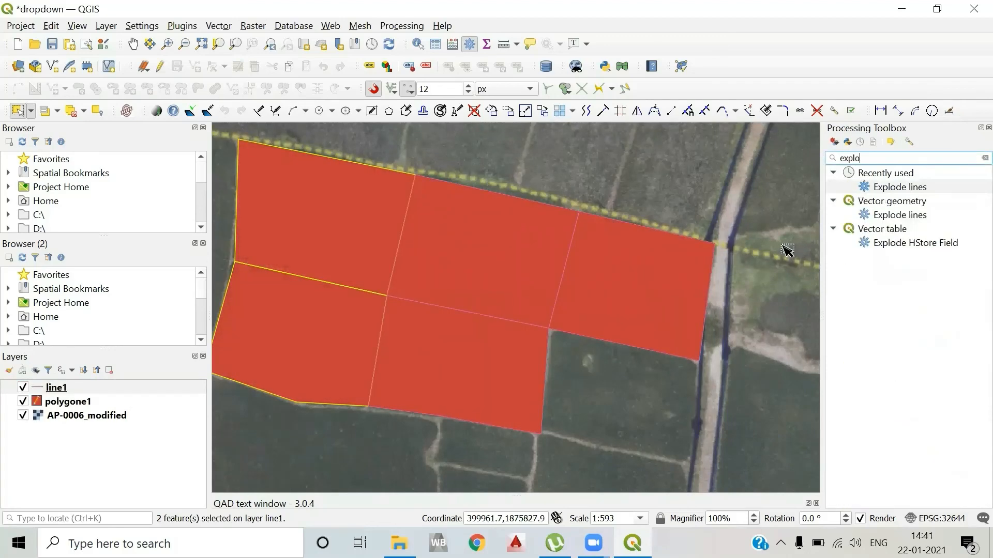
left_click(919, 187)
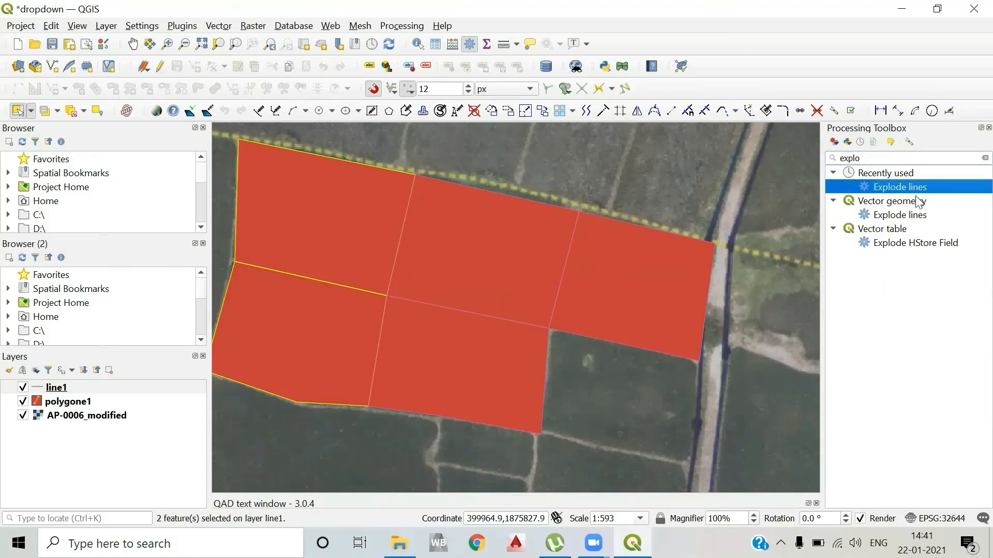
double_click(905, 216)
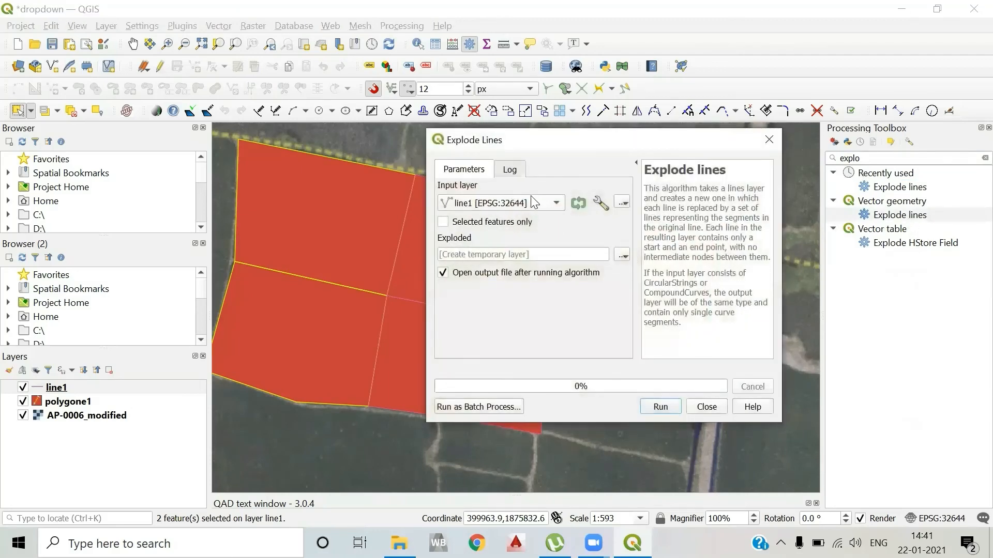
left_click(622, 255)
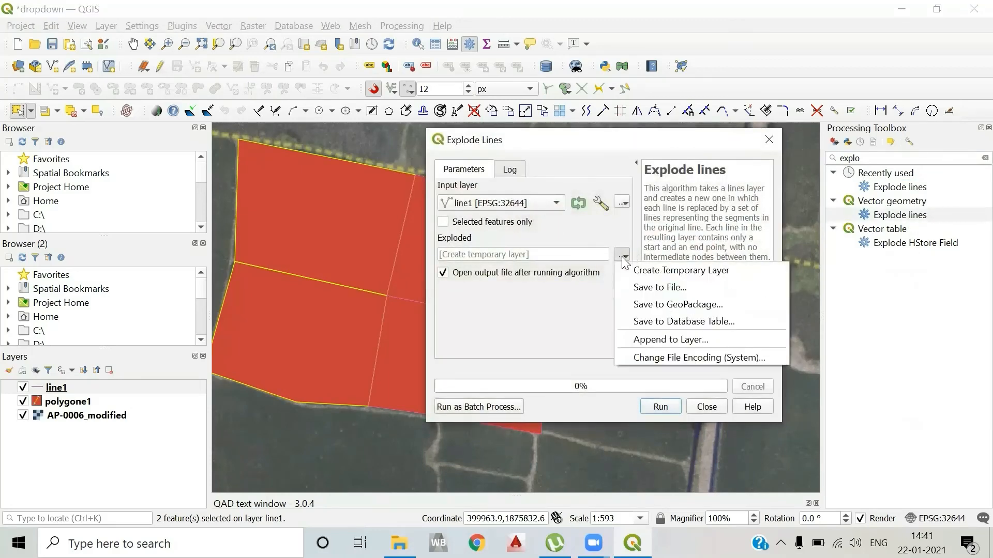
left_click(641, 289)
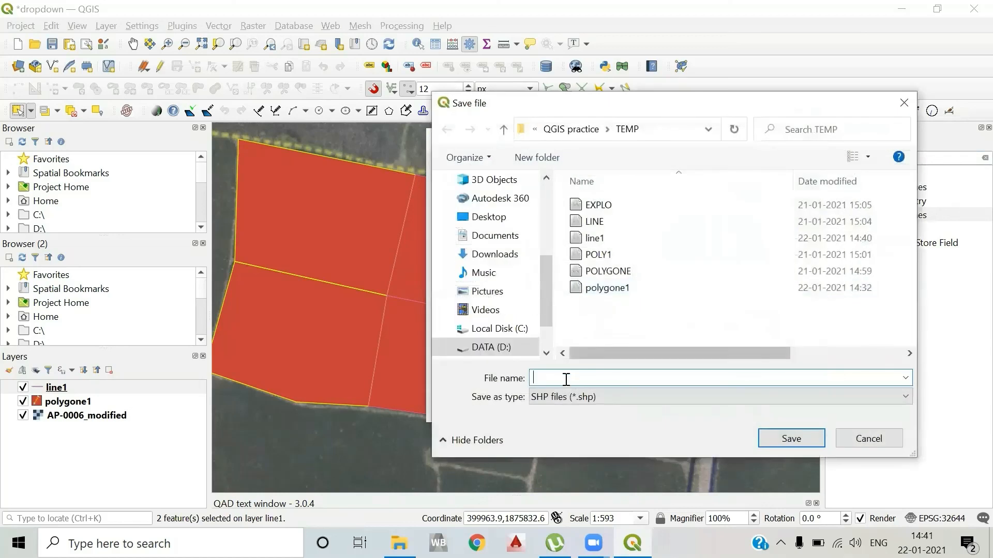
type("exp")
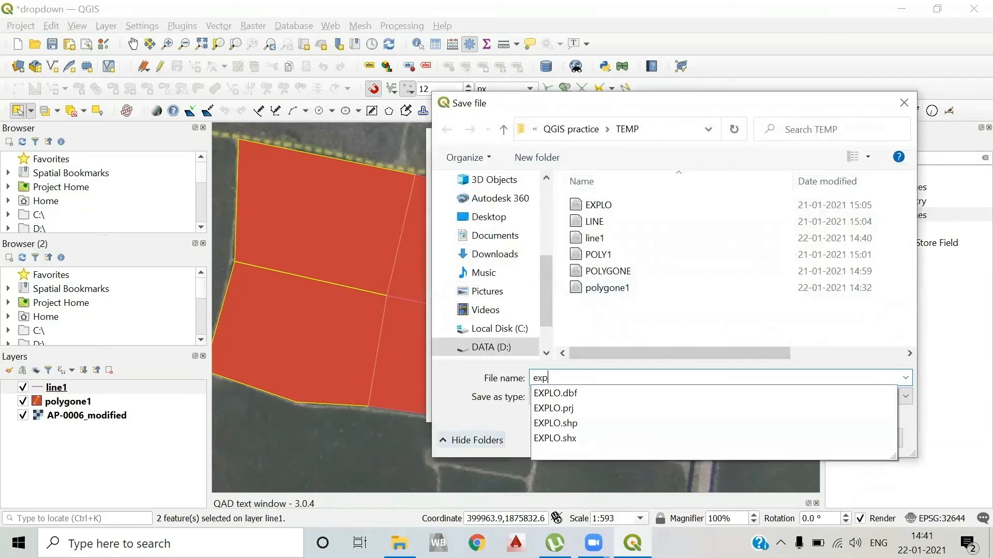
type("lode")
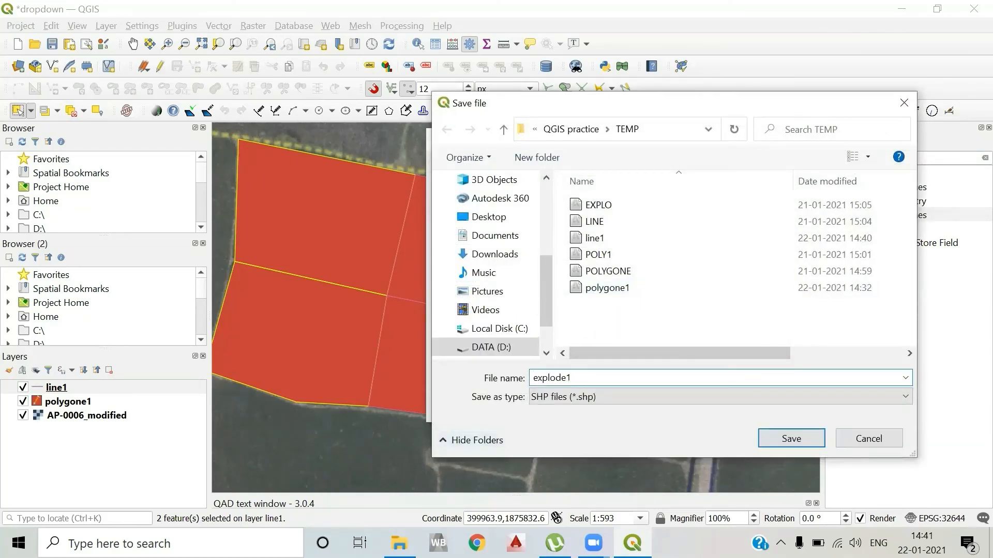
type("1")
key("Return")
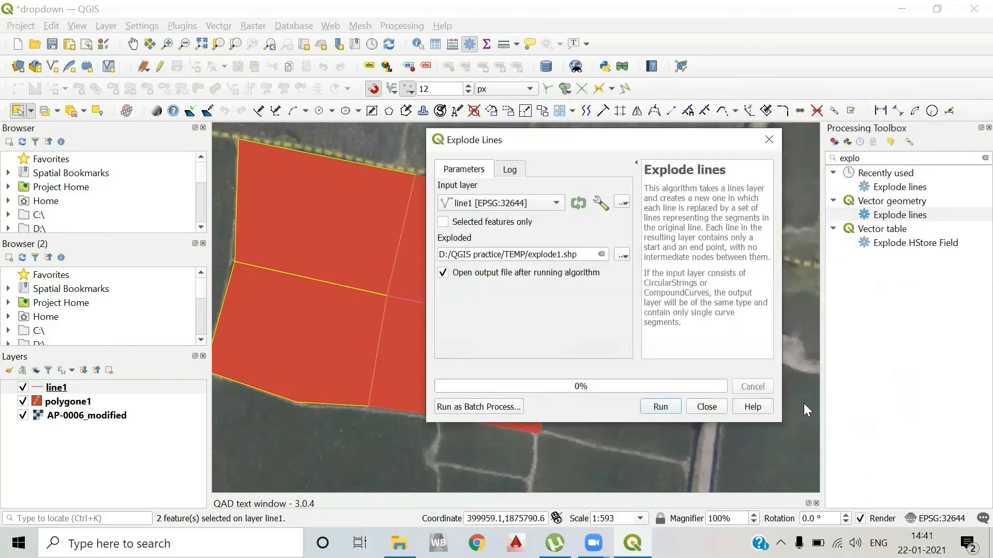
left_click(666, 407)
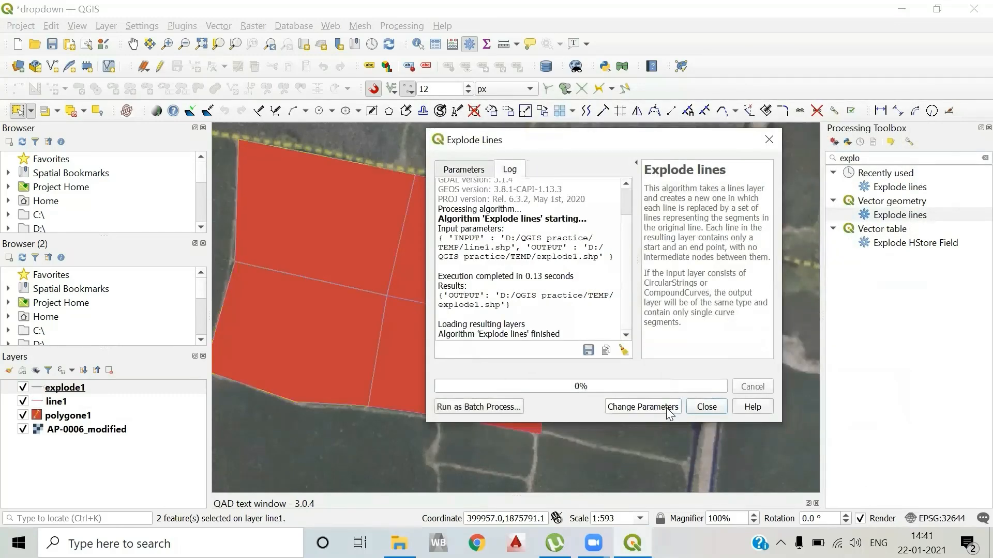
left_click(706, 407)
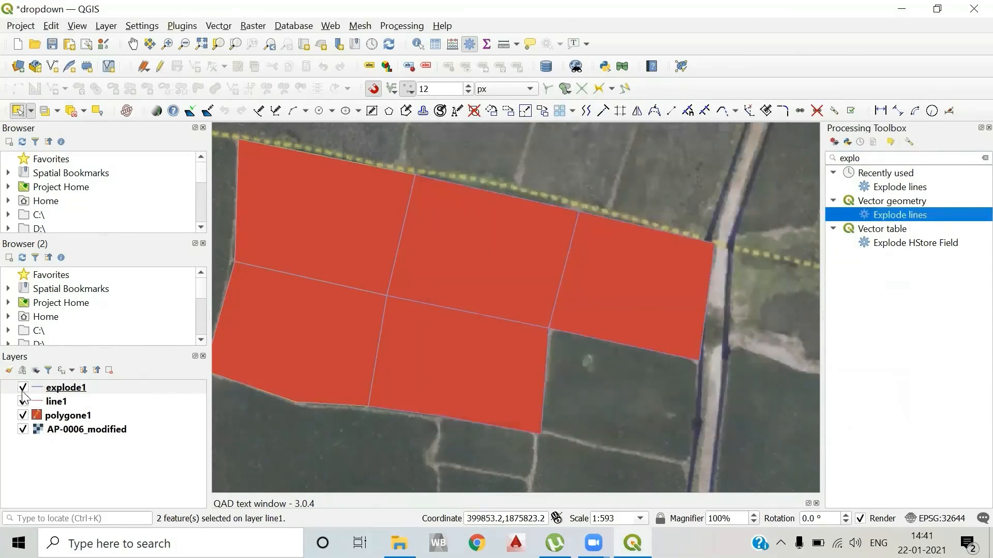
Step: Hide line1 and polygone1, and select single explode1 segments one after another, ending with the upper edge of the plot marked 3
left_click(23, 402)
left_click(22, 416)
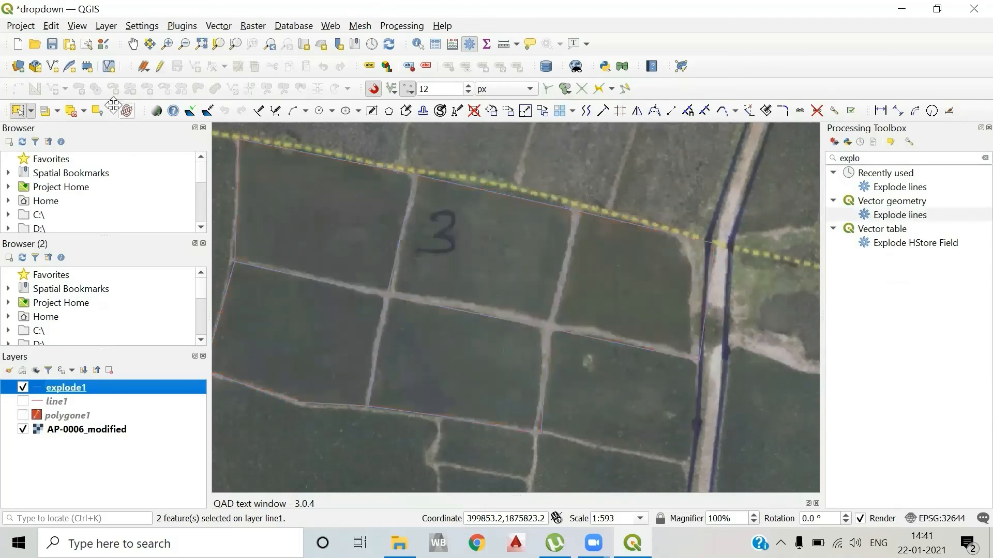
left_click_drag(421, 370, 372, 345)
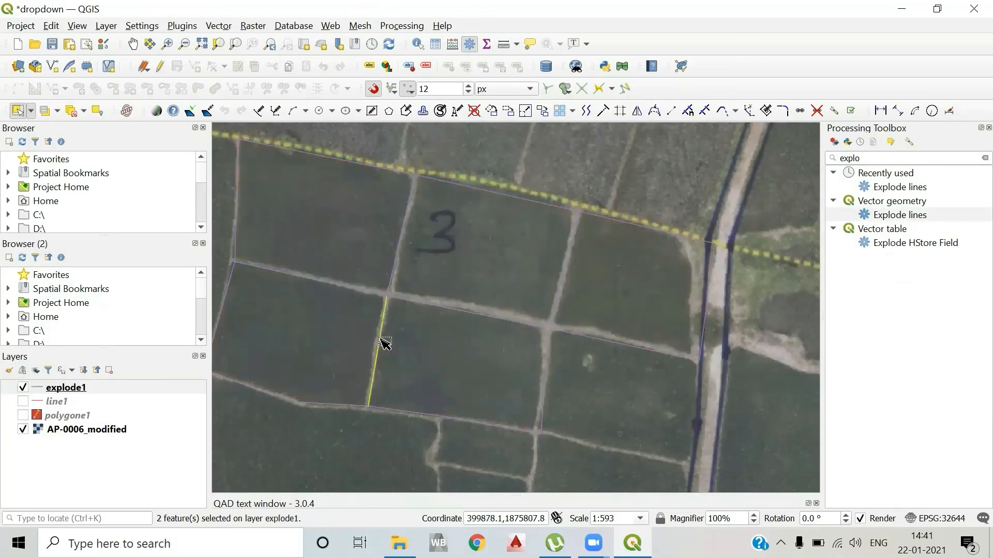
left_click_drag(456, 350, 513, 257)
left_click_drag(526, 224, 532, 164)
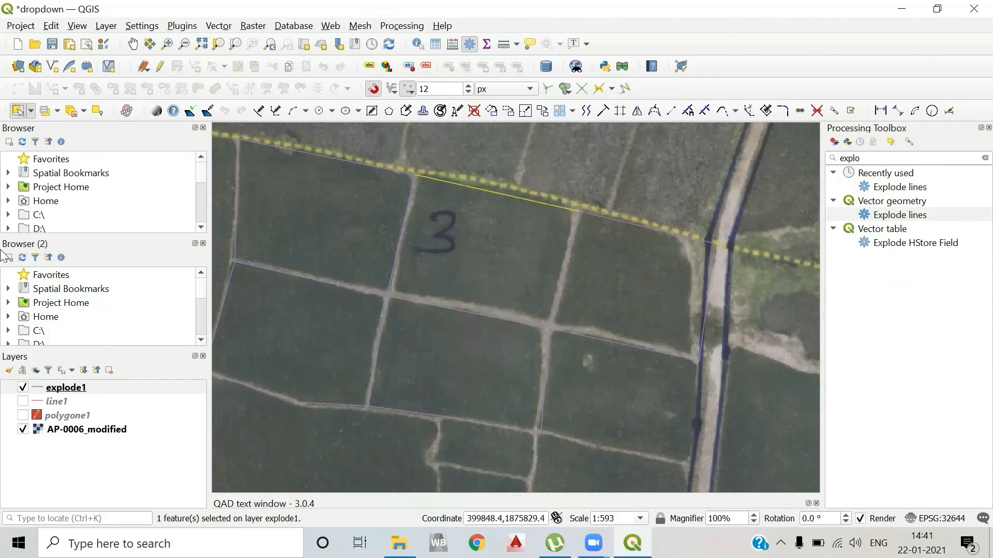
Step: Toggle explode1 off and on, and make the line1 and polygone1 layers visible again
left_click(23, 388)
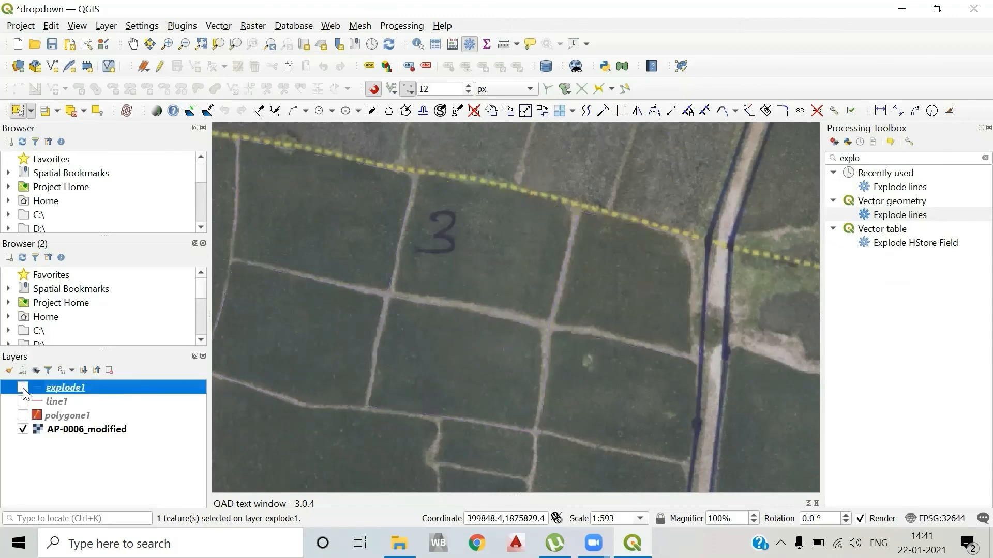
left_click(23, 389)
left_click(23, 402)
left_click(22, 412)
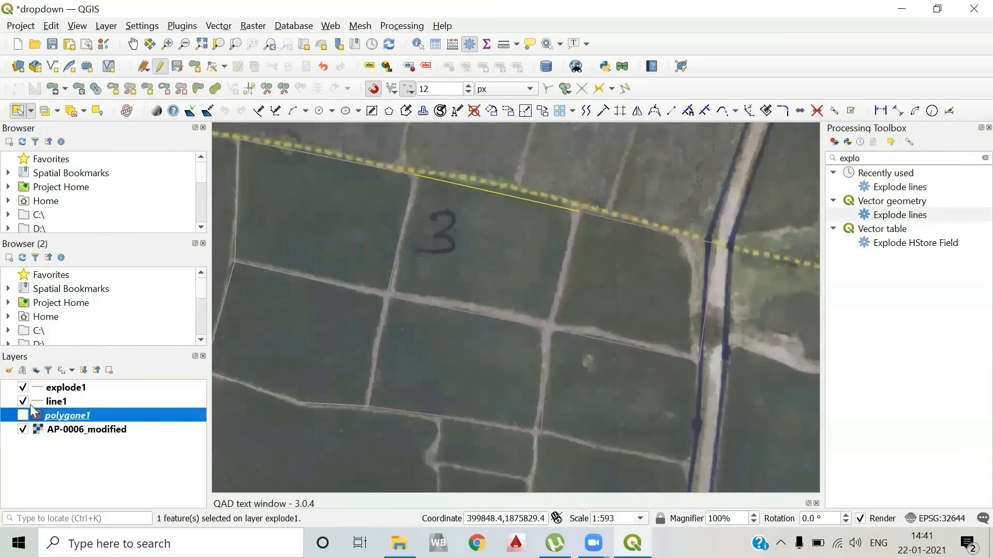
left_click(24, 416)
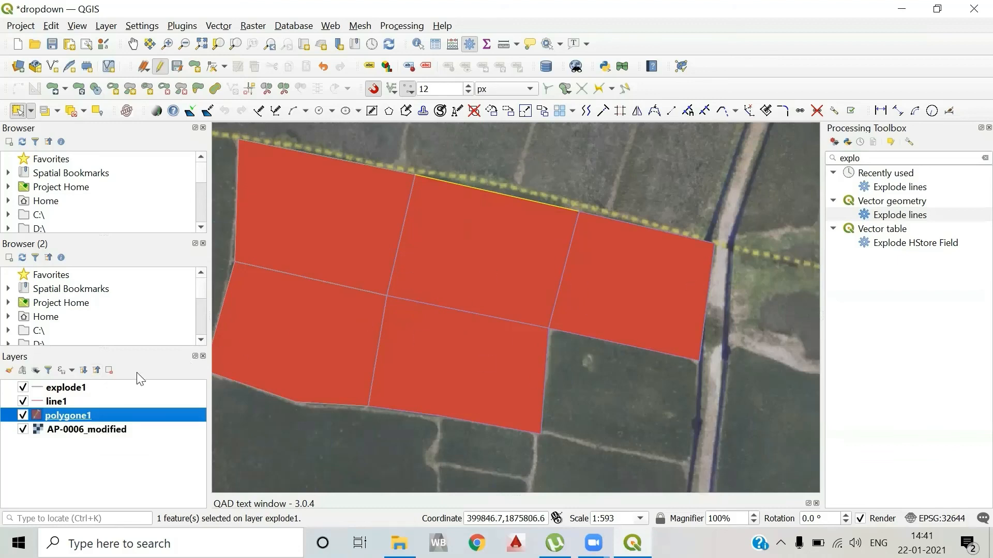
Step: Make explode1 the active layer and open the Topology Checker together with its rule settings
left_click(118, 385)
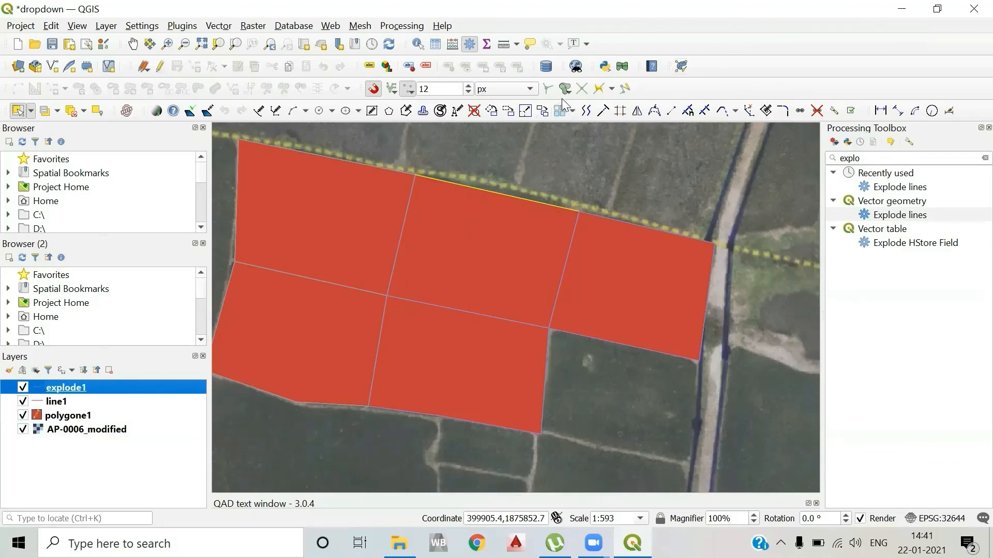
left_click(681, 66)
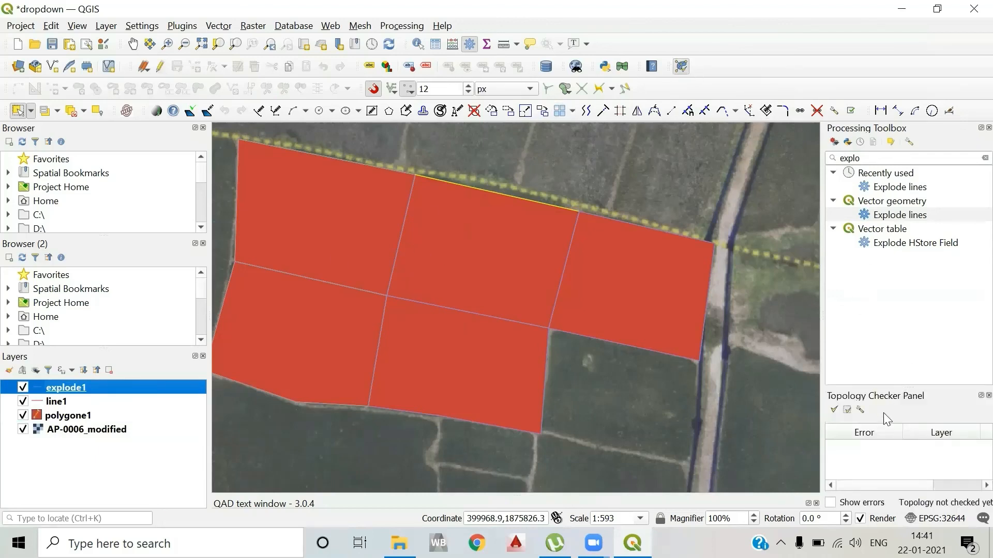
left_click(859, 411)
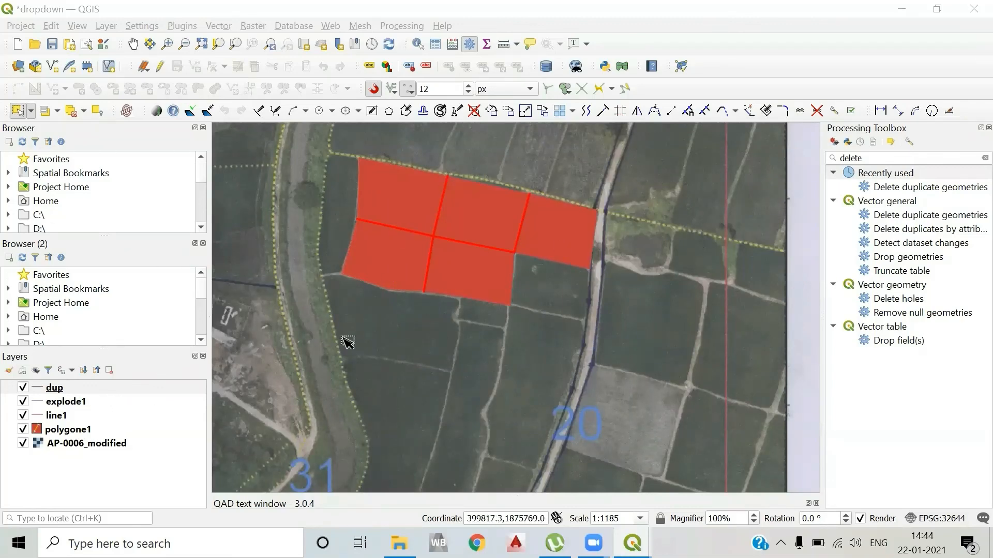
left_click_drag(443, 159, 428, 203)
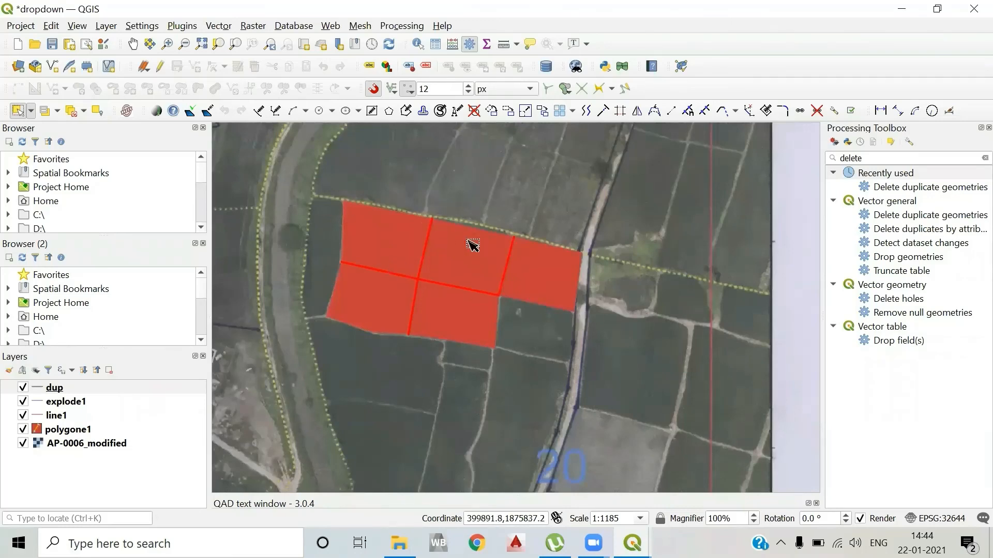
scroll(459, 264, "up", 1)
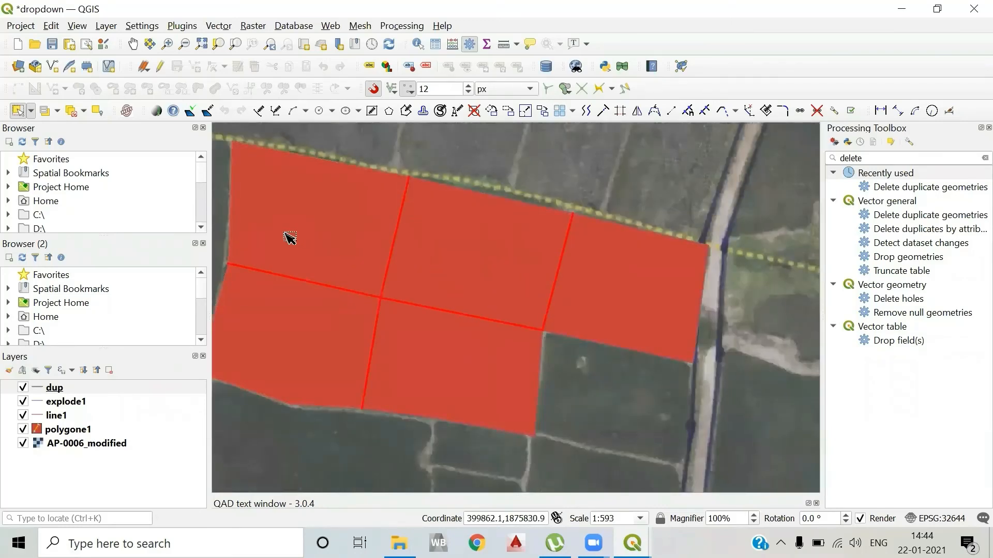
left_click_drag(290, 238, 408, 280)
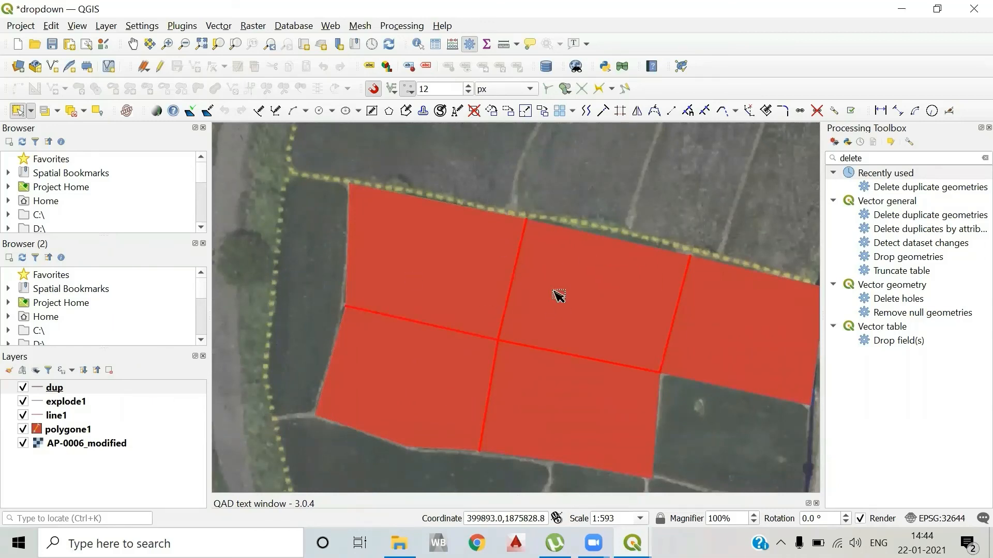
left_click_drag(518, 328, 485, 284)
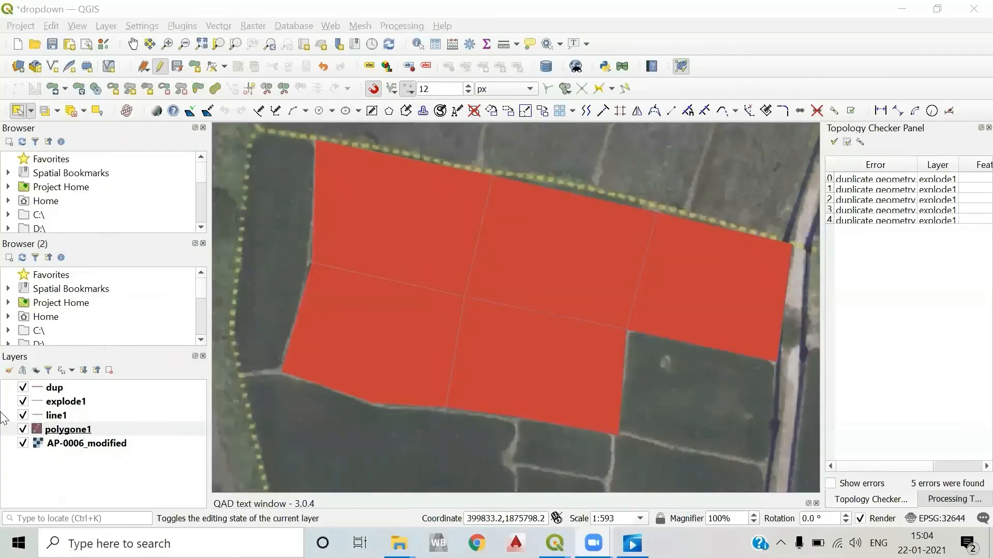
Step: Open the polygone1 attribute table and examine the dropdown choices in the category, classification and agriculture fields
left_click(95, 430)
right_click(97, 427)
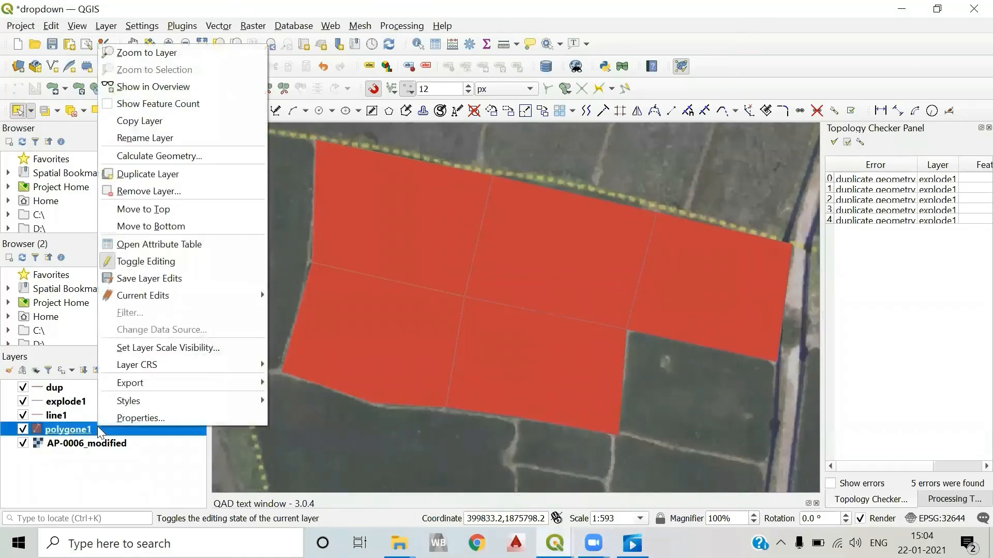
left_click(165, 245)
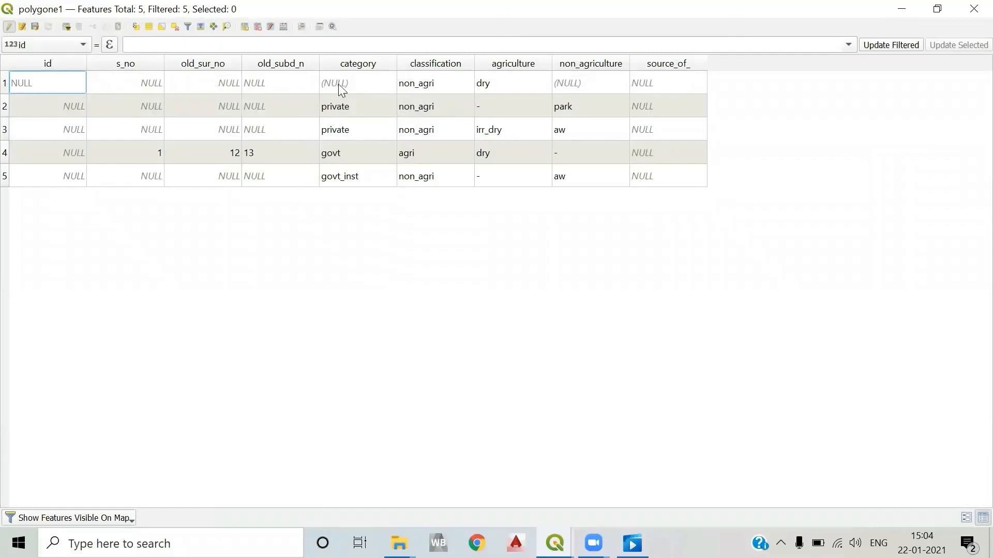
double_click(373, 127)
double_click(419, 106)
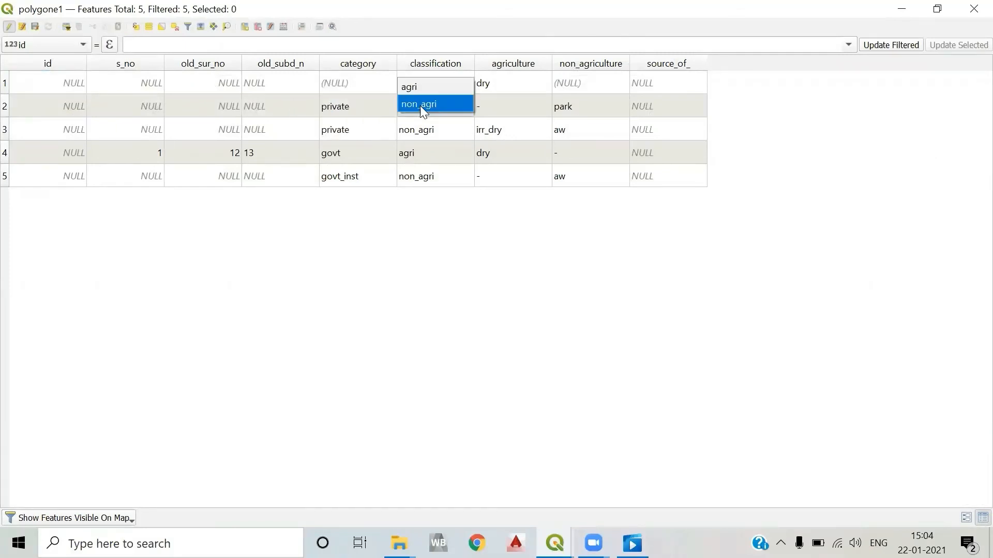
left_click(430, 129)
left_click(429, 128)
double_click(526, 107)
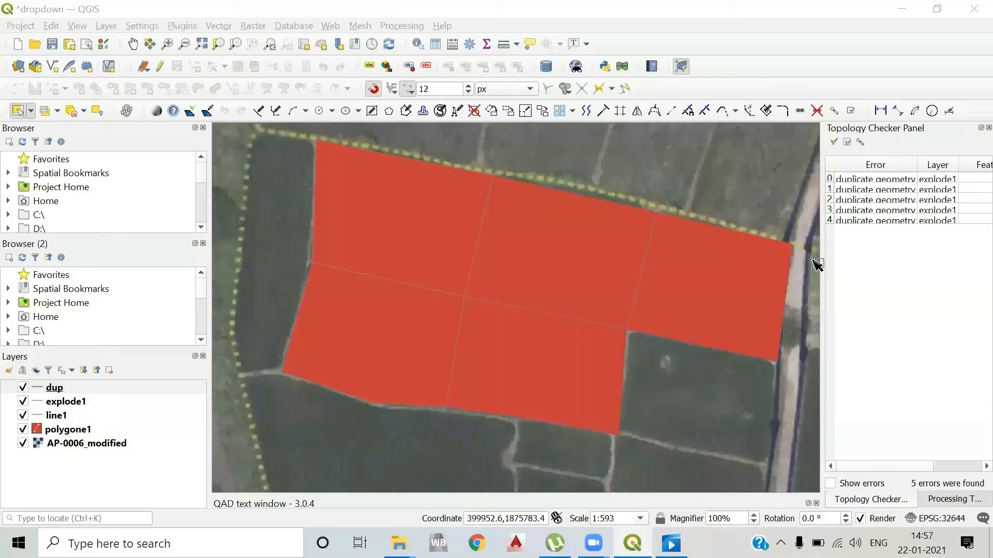